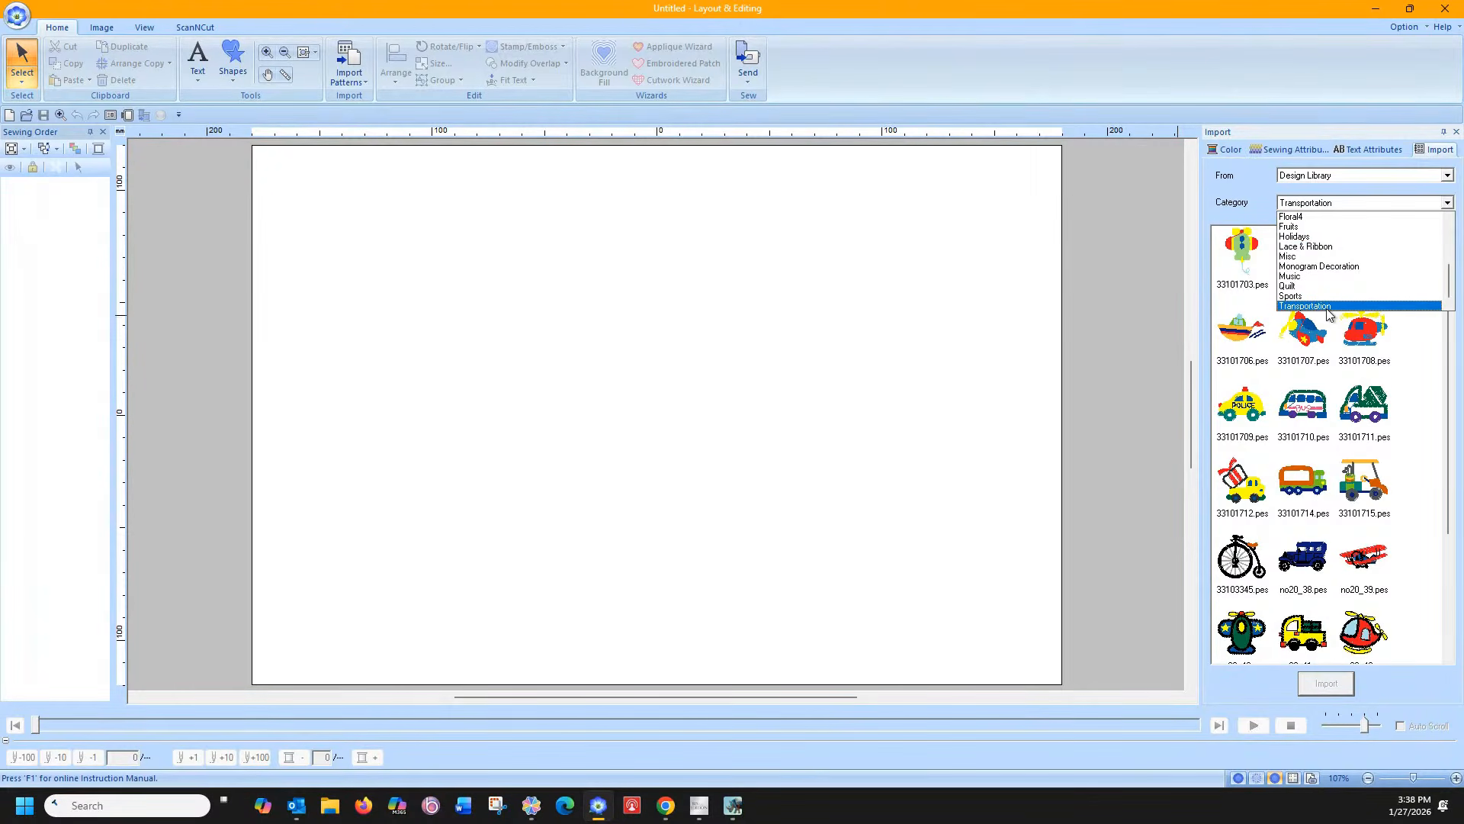
# Import the purple floral design 33103609a.pes from the Floral2 library category onto the page
pyautogui.scroll(2, 1323, 268)
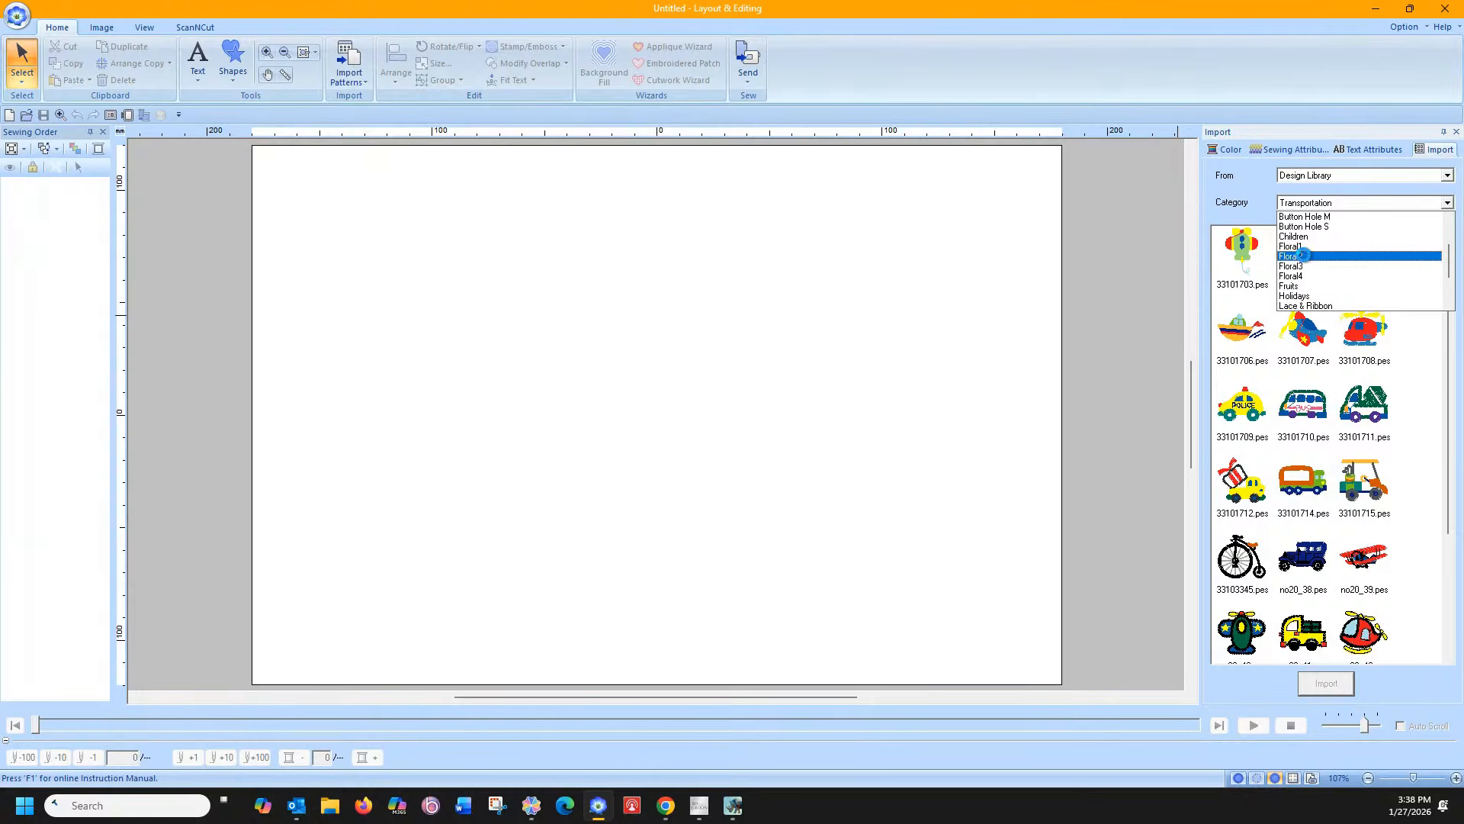
pyautogui.click(1302, 255)
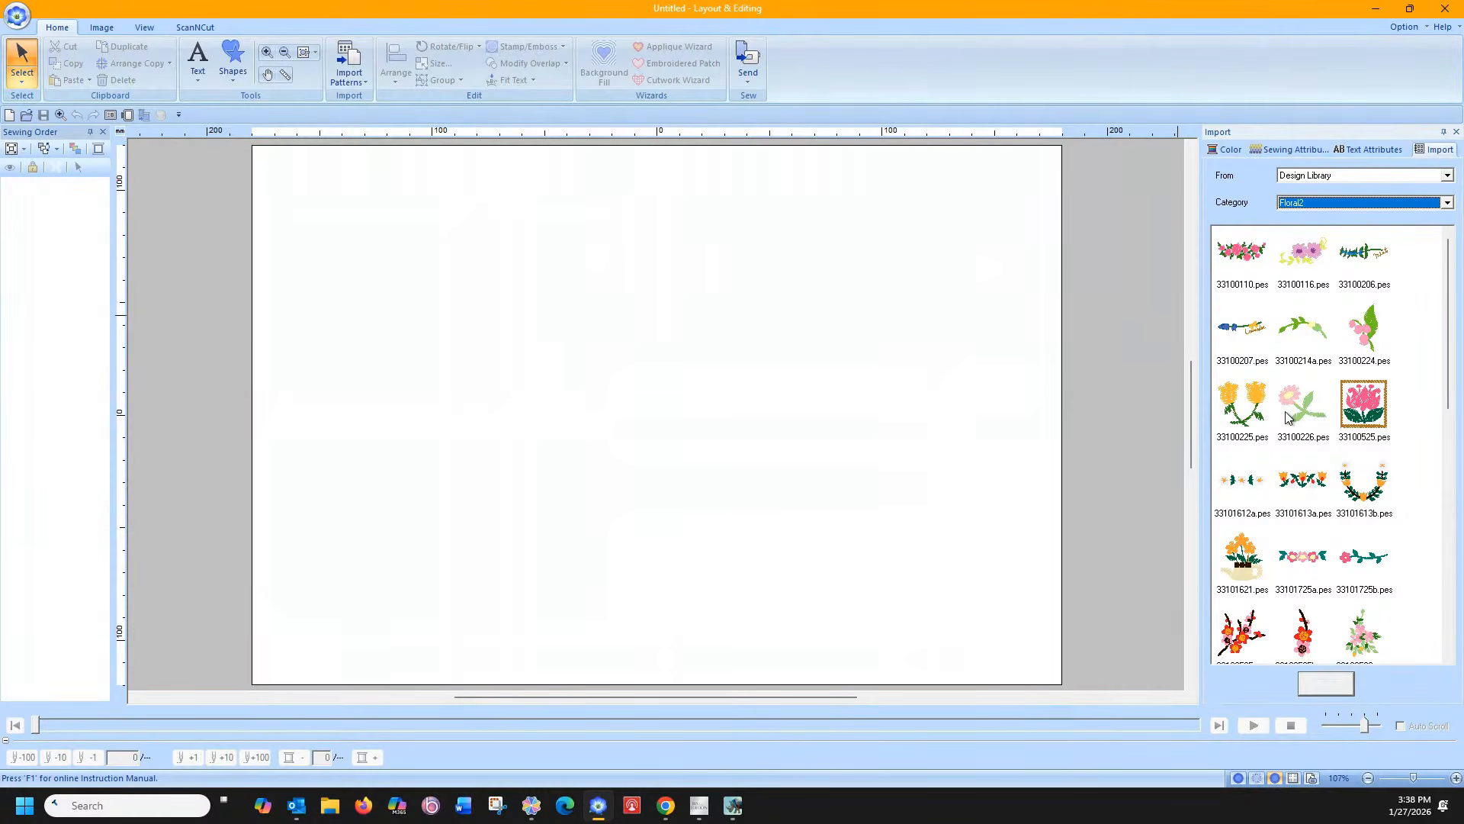
pyautogui.scroll(-3, 1263, 572)
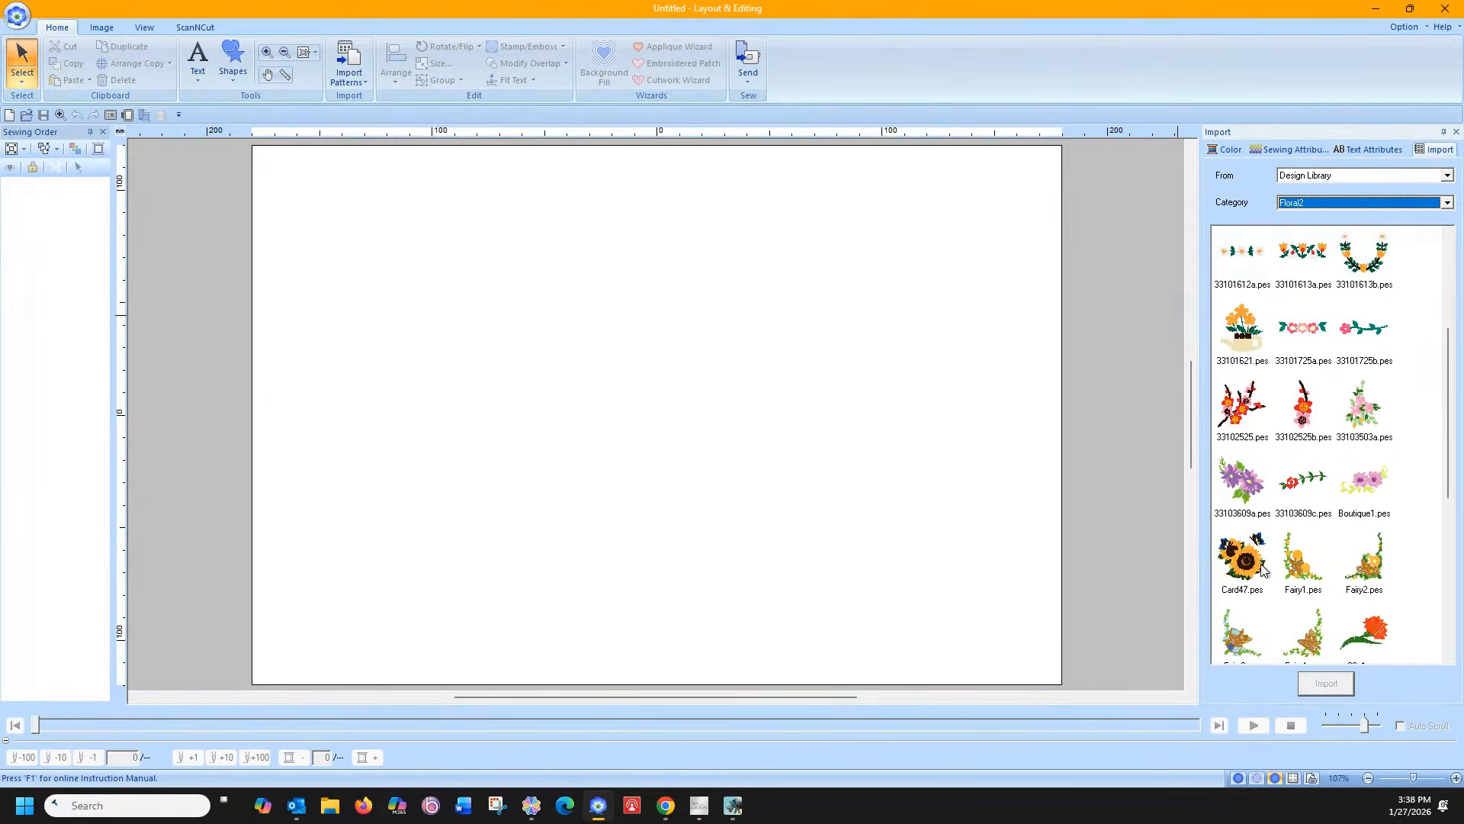
pyautogui.doubleClick(1242, 480)
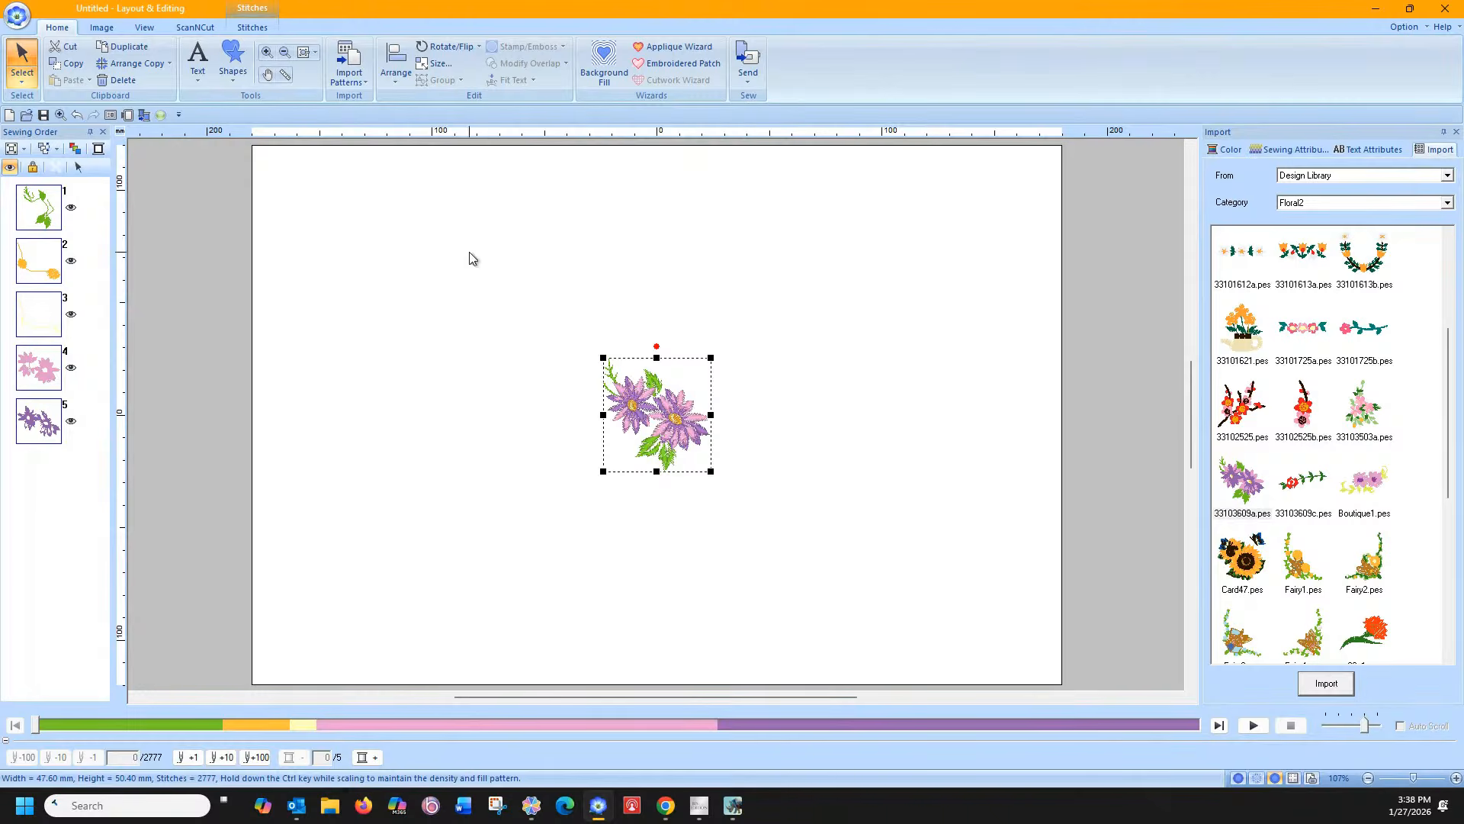
# Add the text 'Heavenly Florist' above the flower
pyautogui.click(198, 68)
pyautogui.click(201, 119)
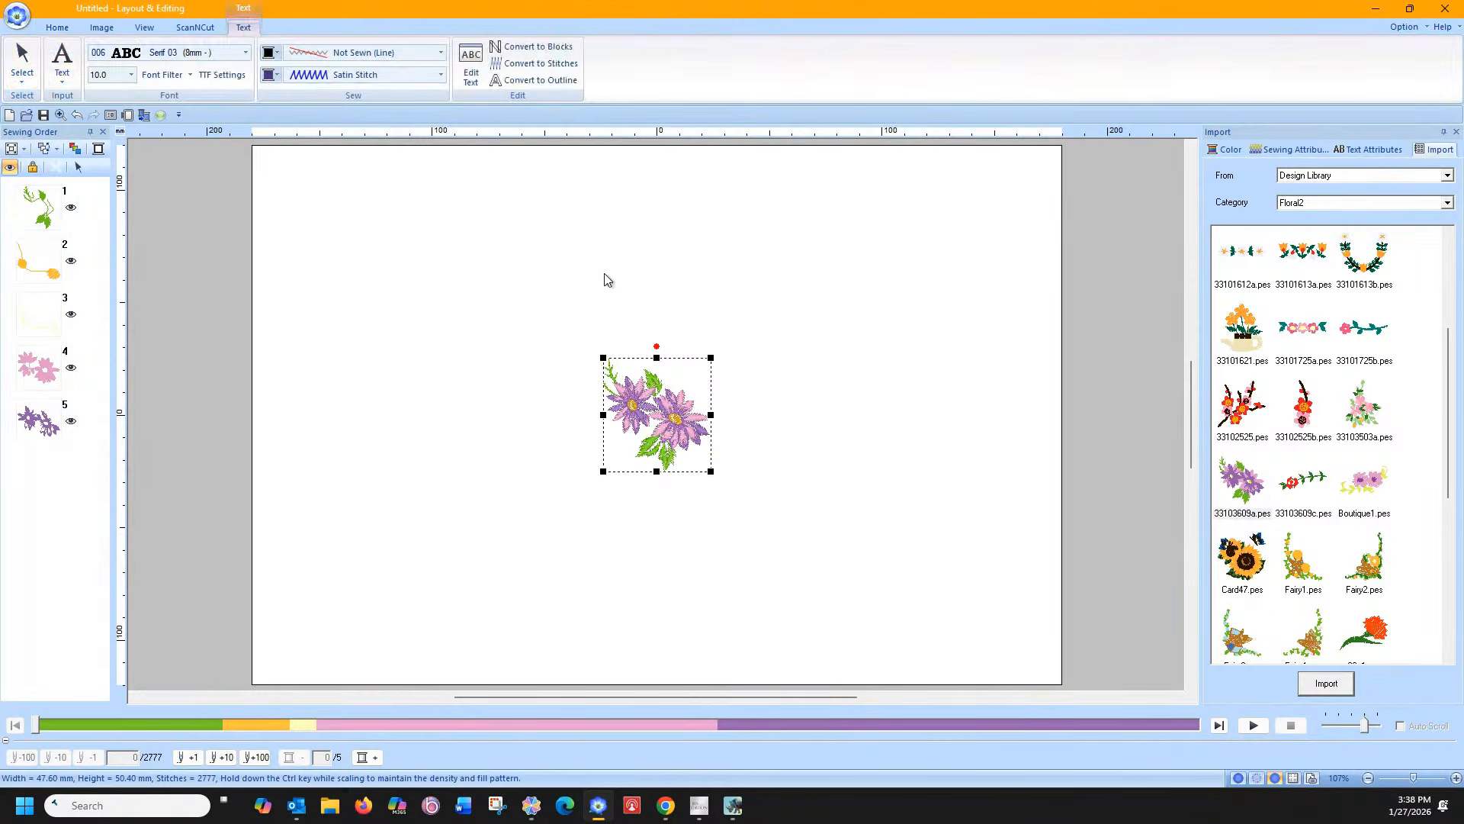
pyautogui.click(590, 335)
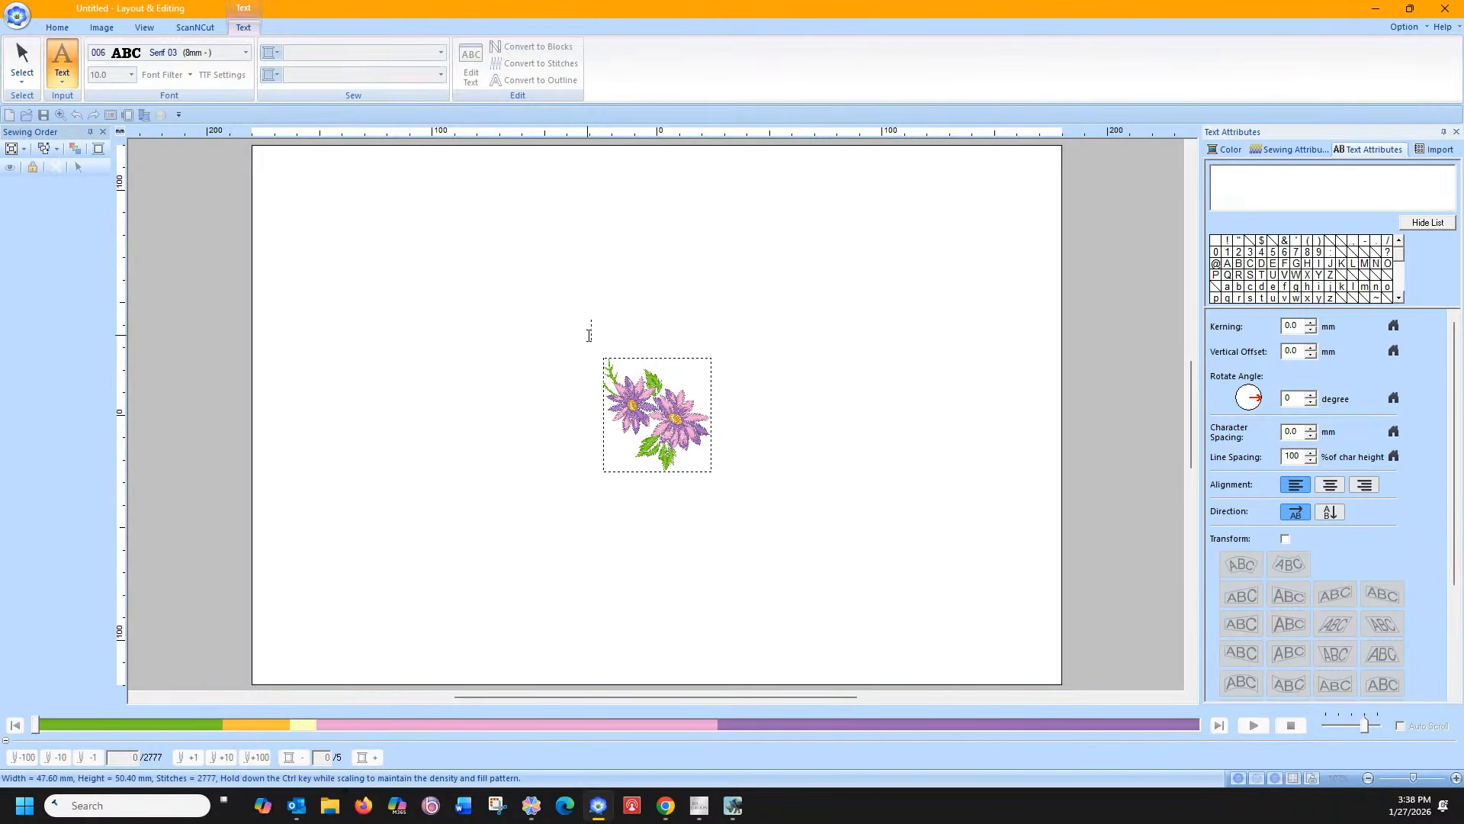
pyautogui.write('Heavel')
pyautogui.press('BackSpace')
pyautogui.write('n')
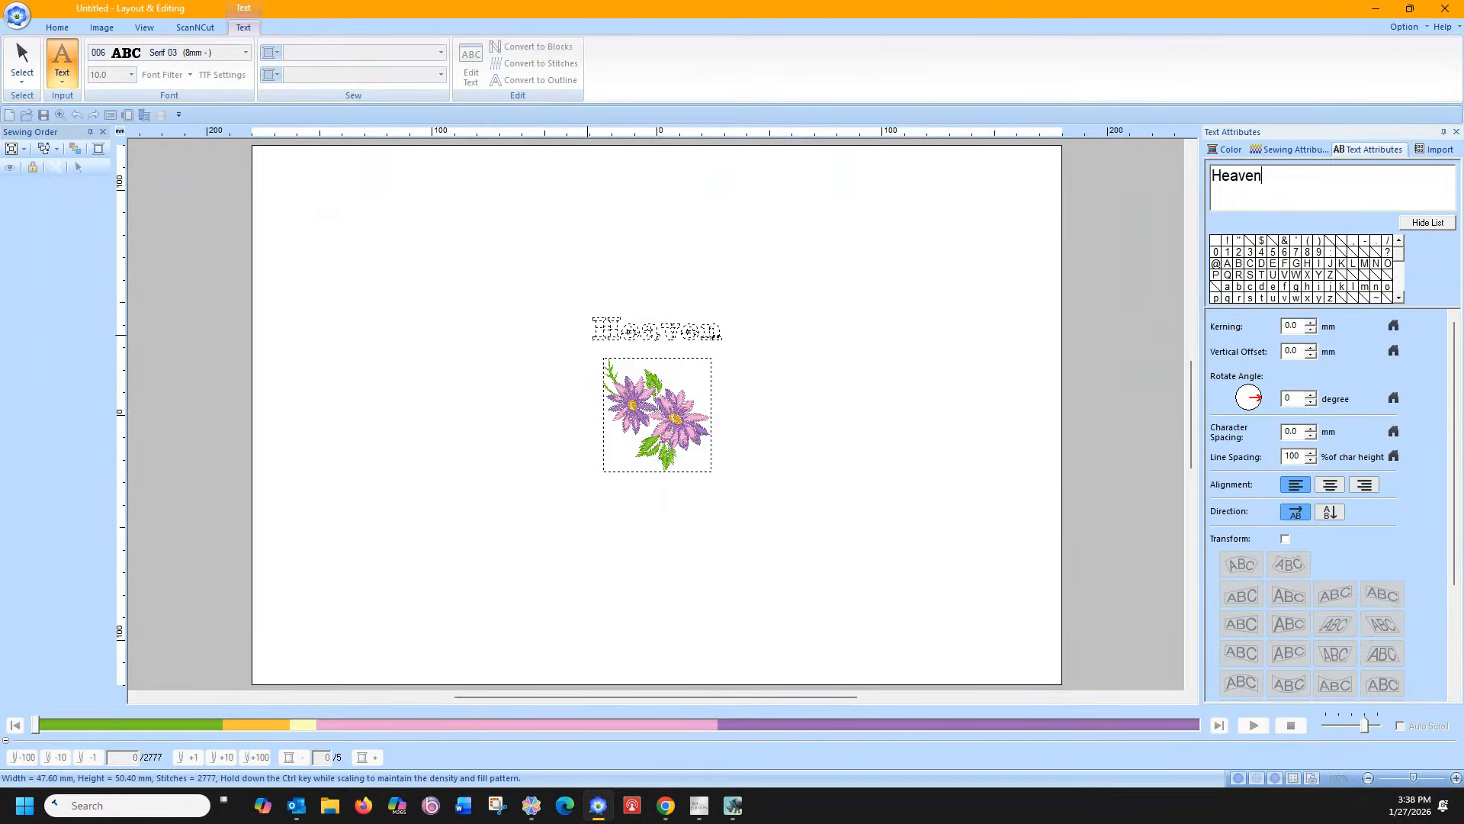
pyautogui.write('ly Florist')
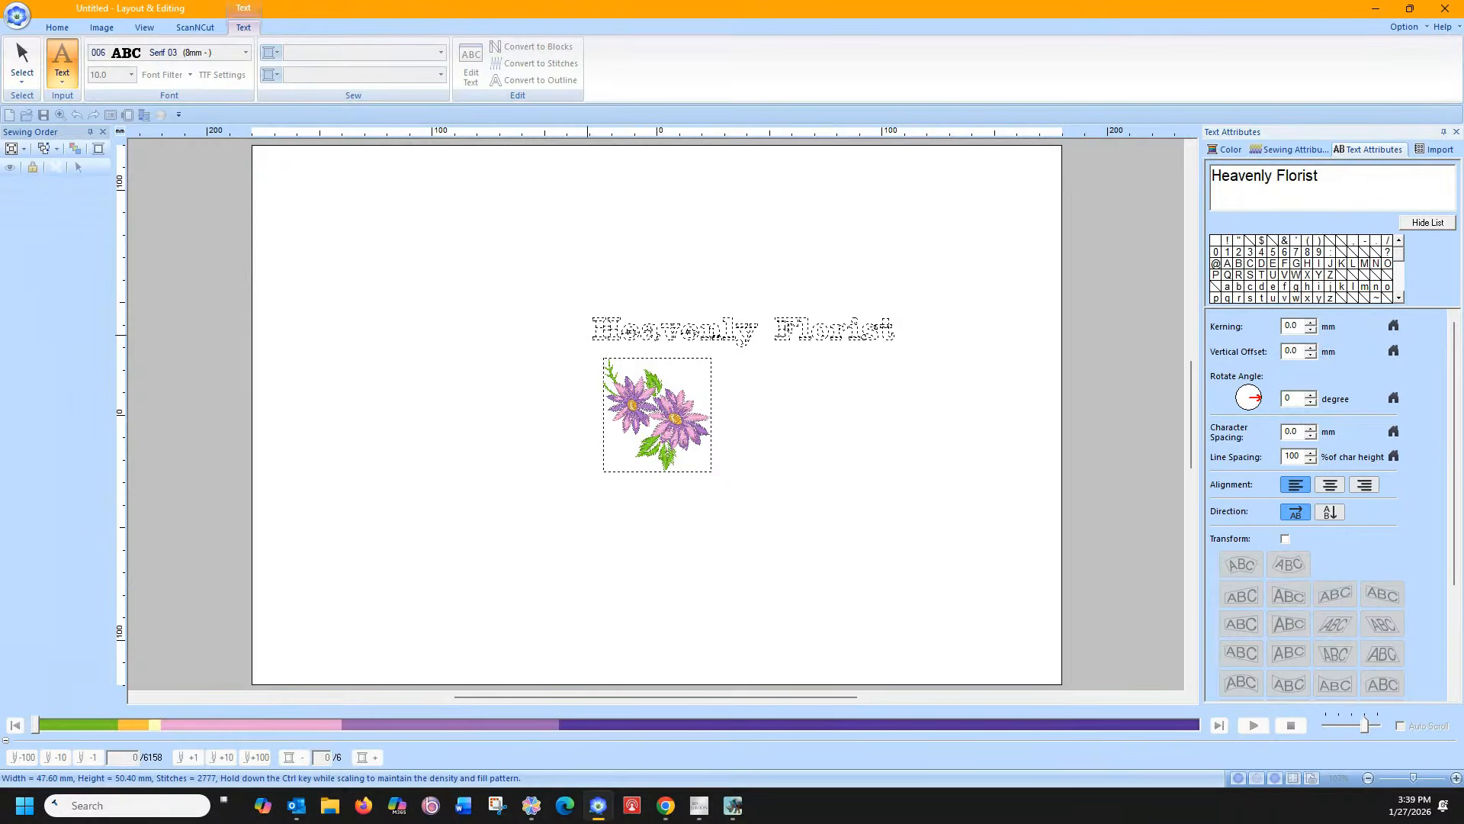
pyautogui.press('Return')
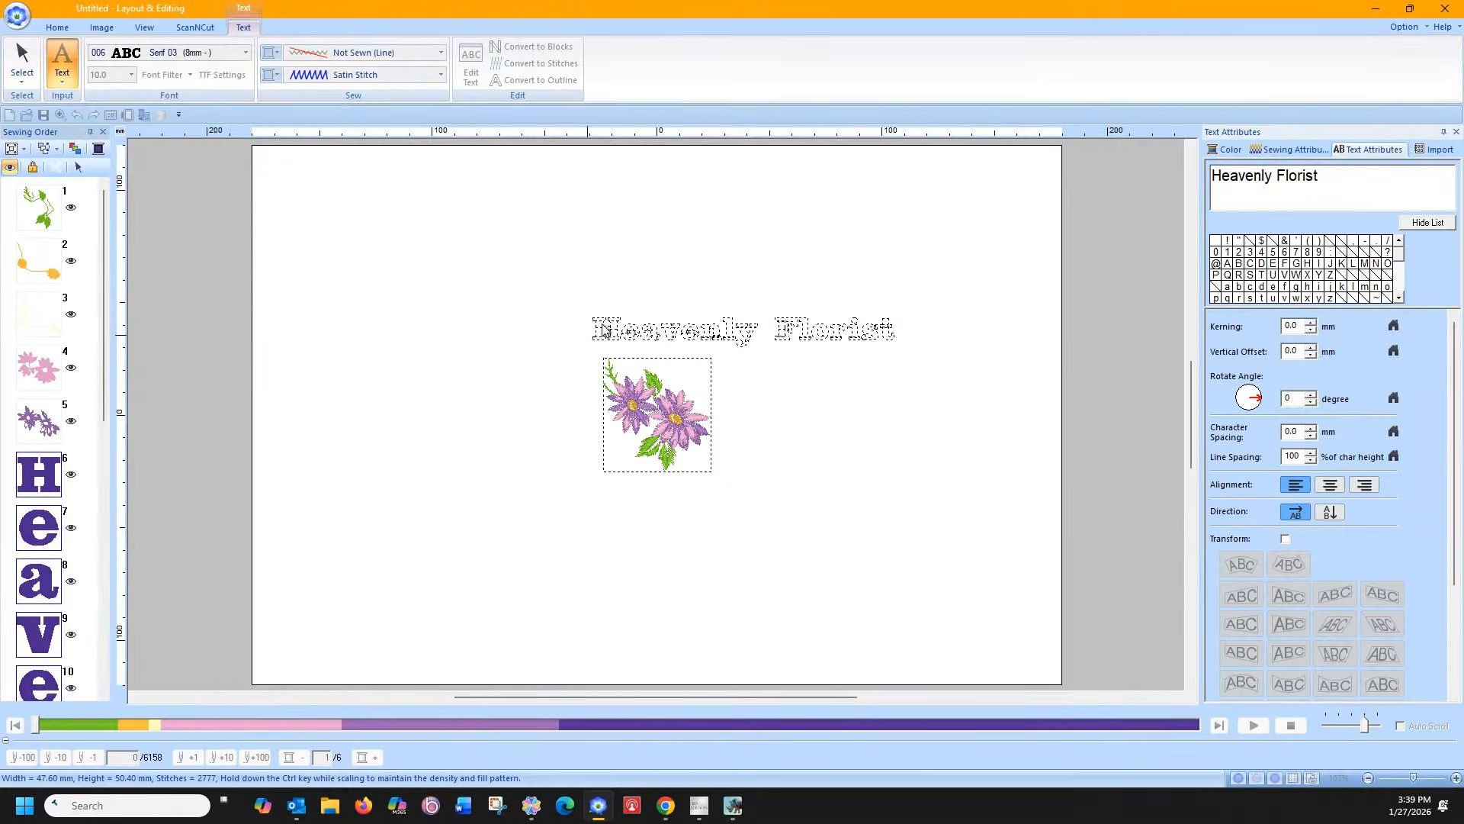
# Centre the 'Heavenly Florist' text above the flower and bend it into an arch
pyautogui.moveTo(657, 329); pyautogui.dragTo(573, 315)
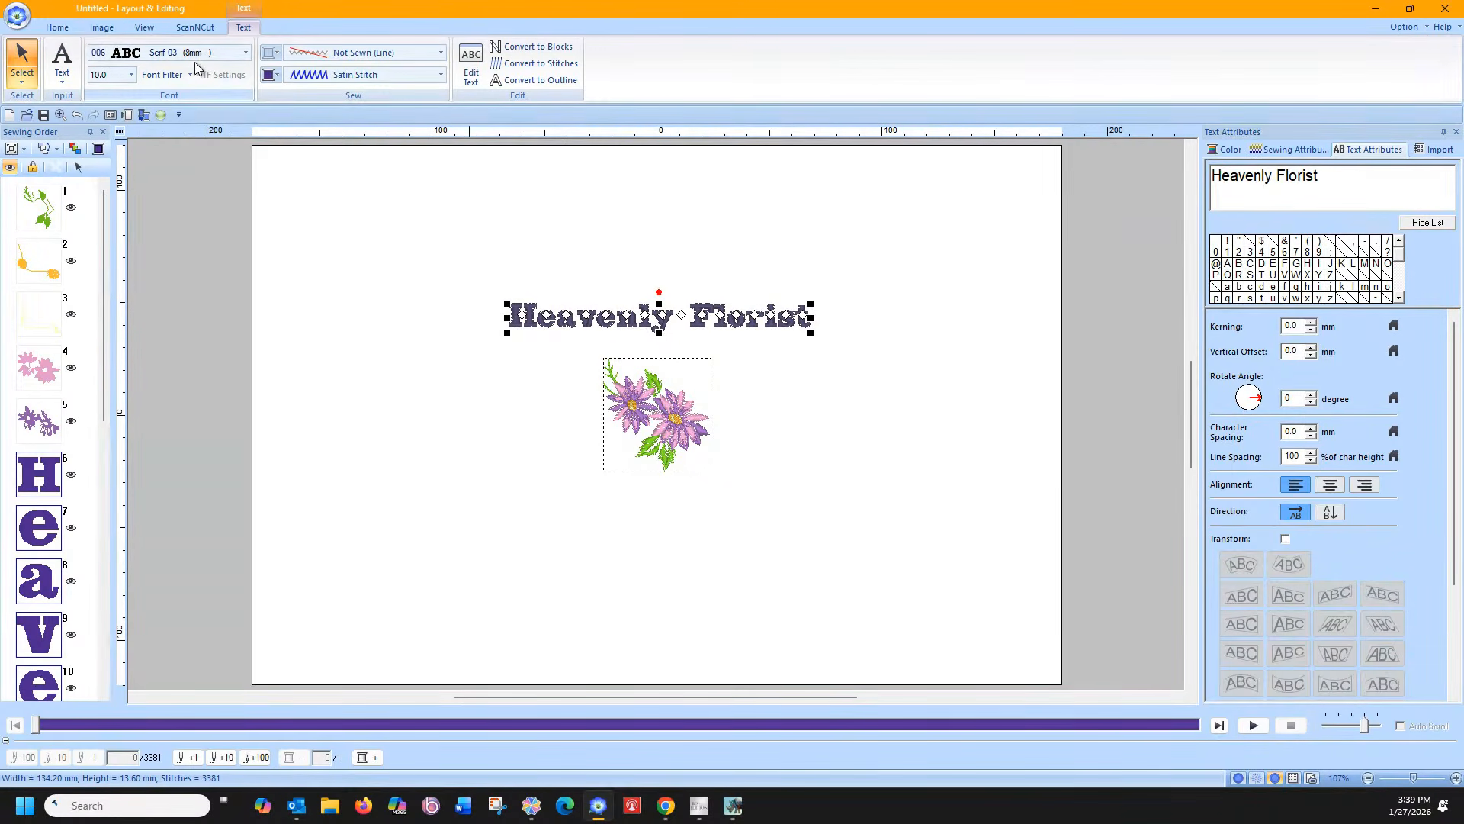
pyautogui.click(1285, 539)
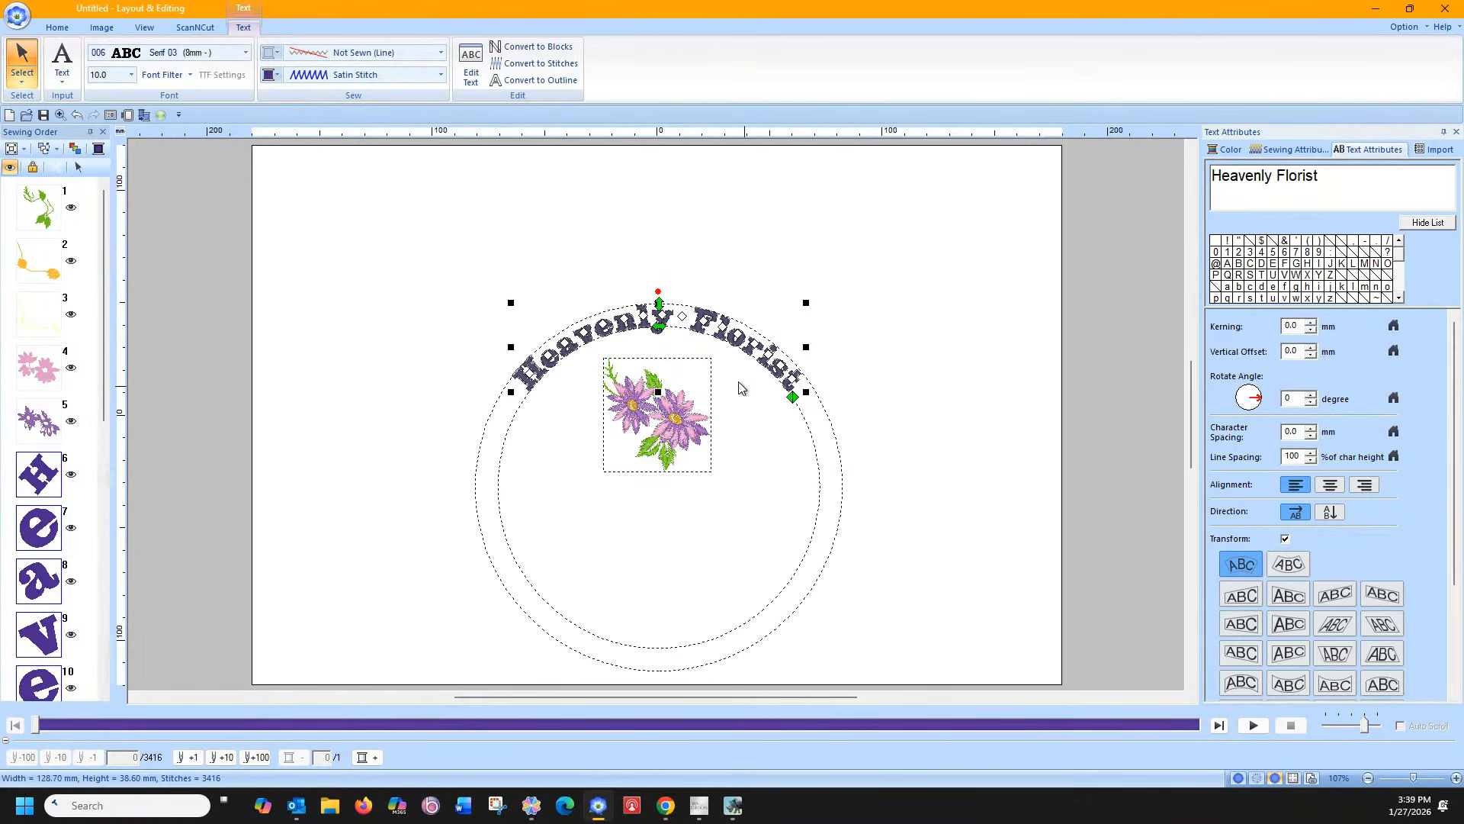
pyautogui.click(246, 53)
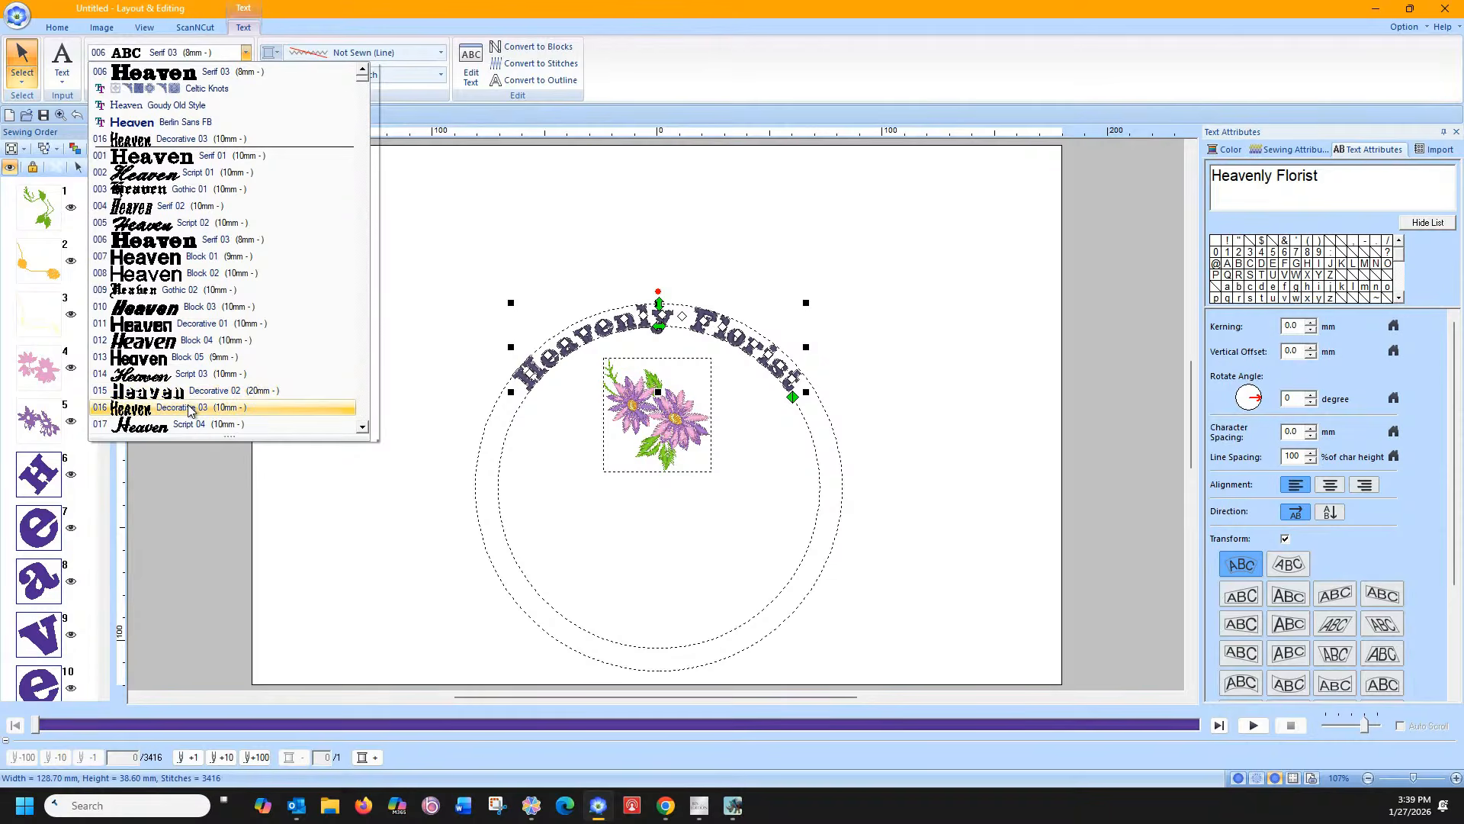
# Set the arched lettering to the 036 Alaska font and deselect it to preview
pyautogui.scroll(-4, 190, 412)
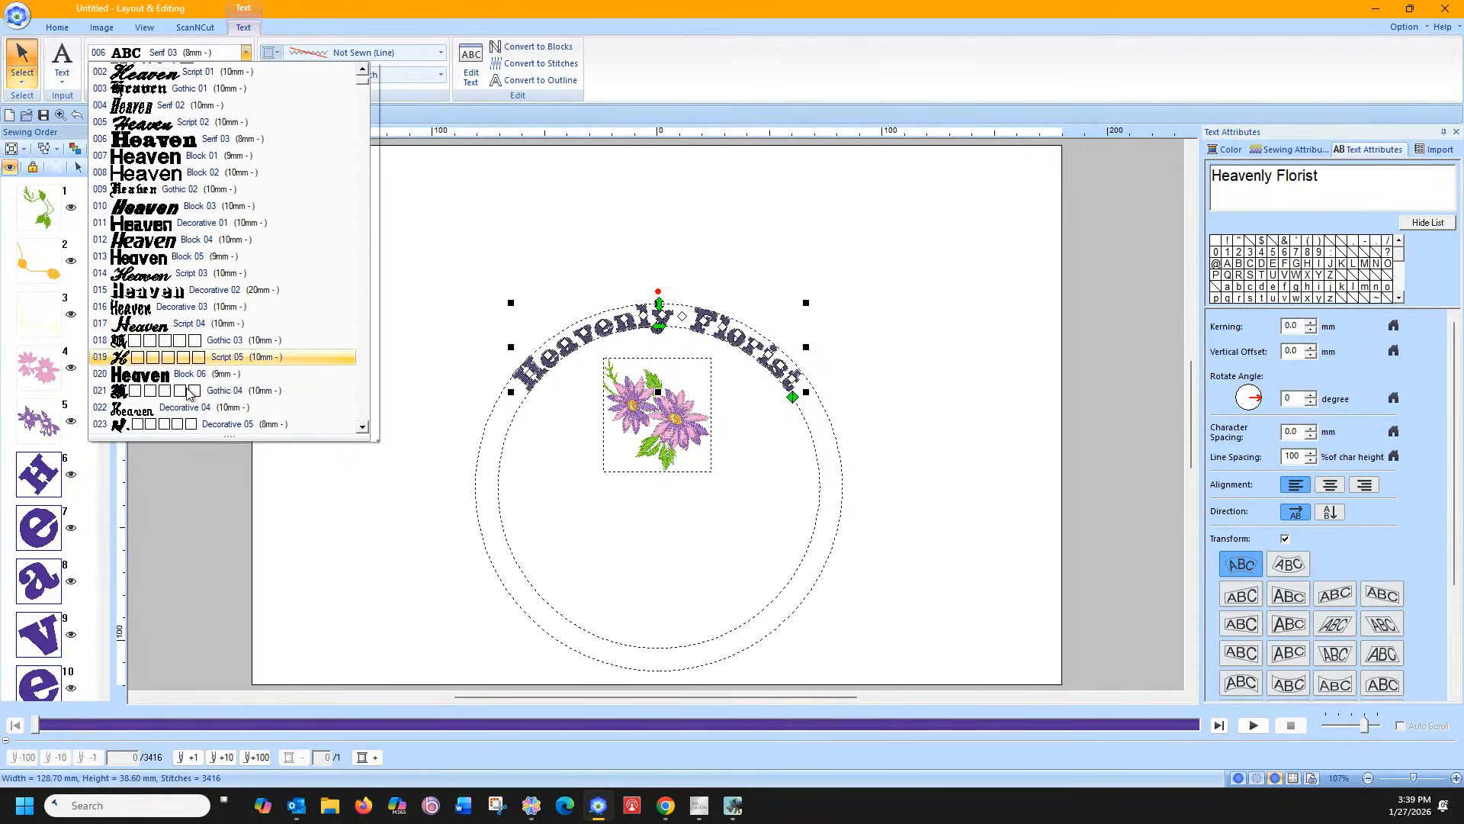
pyautogui.scroll(-2, 190, 391)
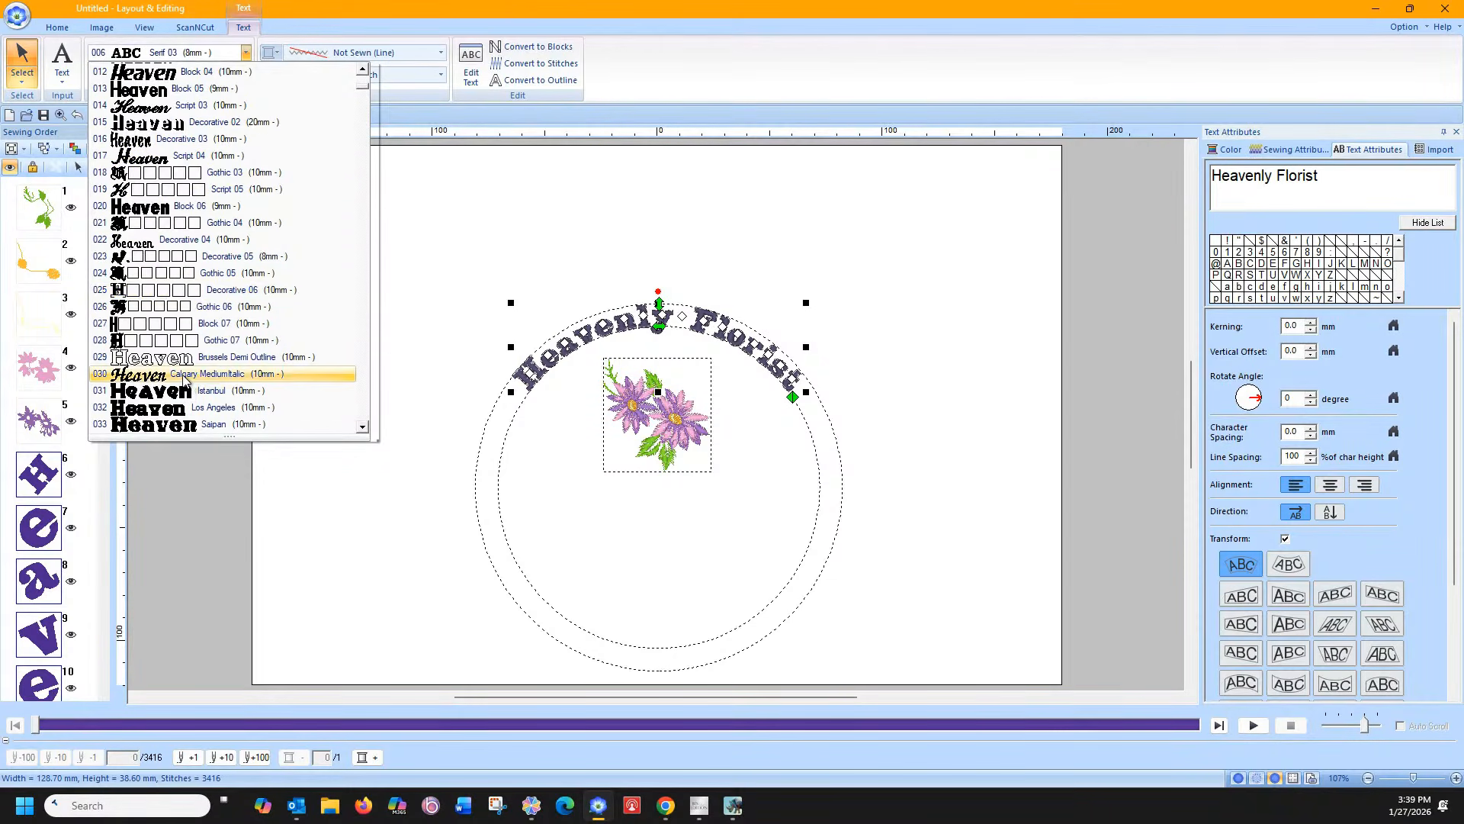
pyautogui.scroll(-2, 186, 379)
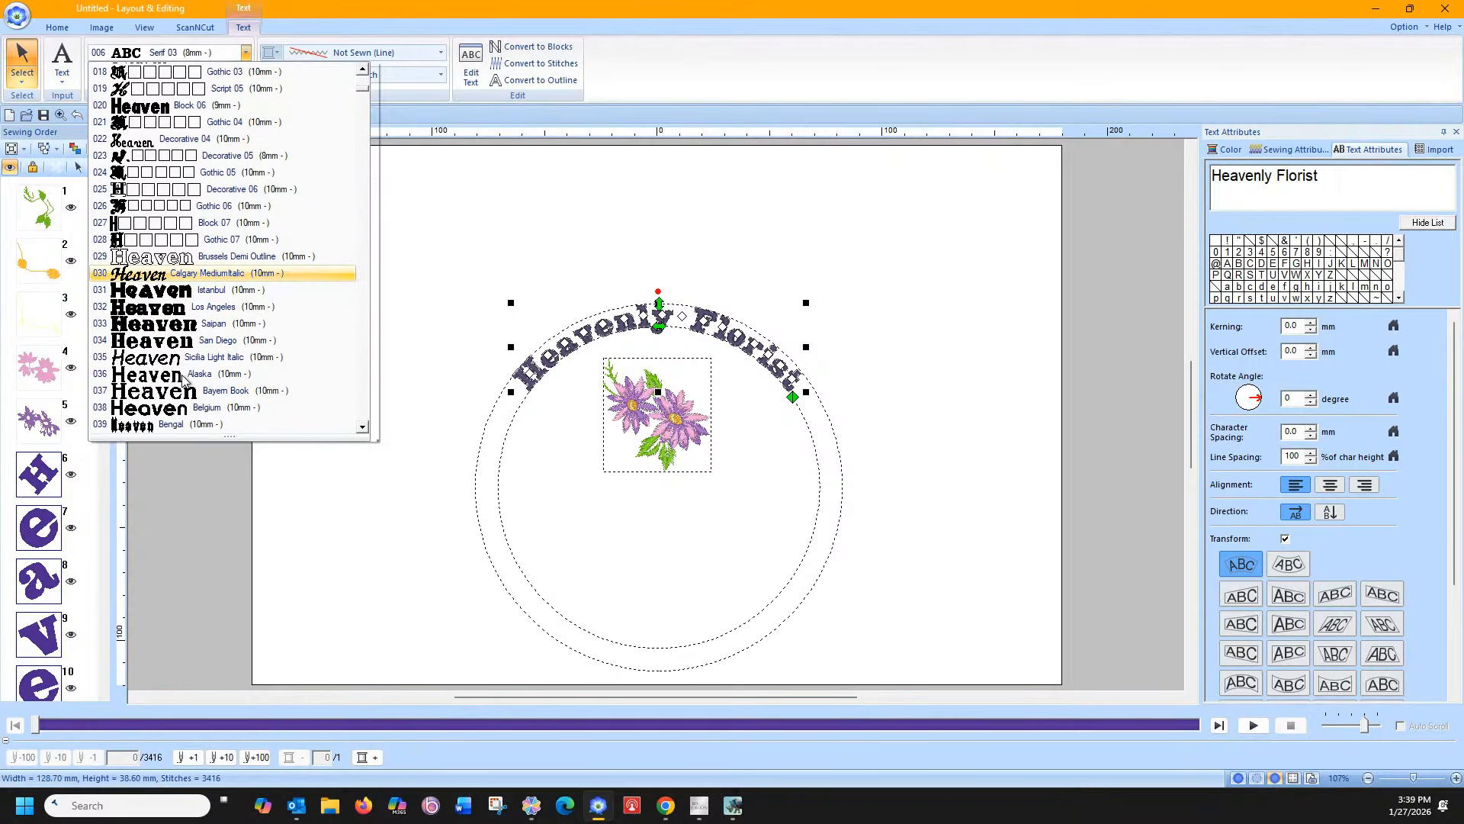
pyautogui.click(191, 374)
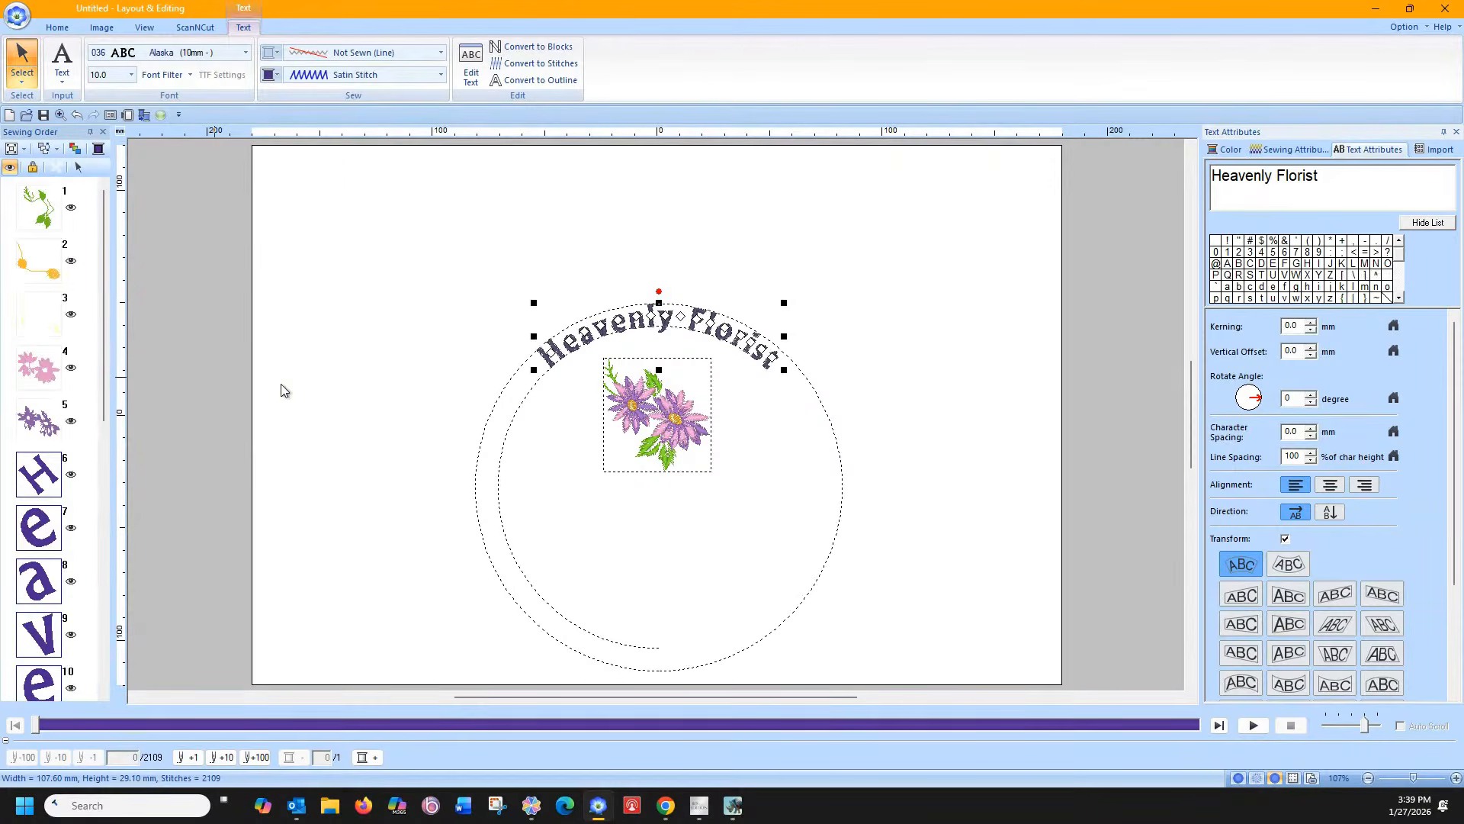
pyautogui.click(341, 353)
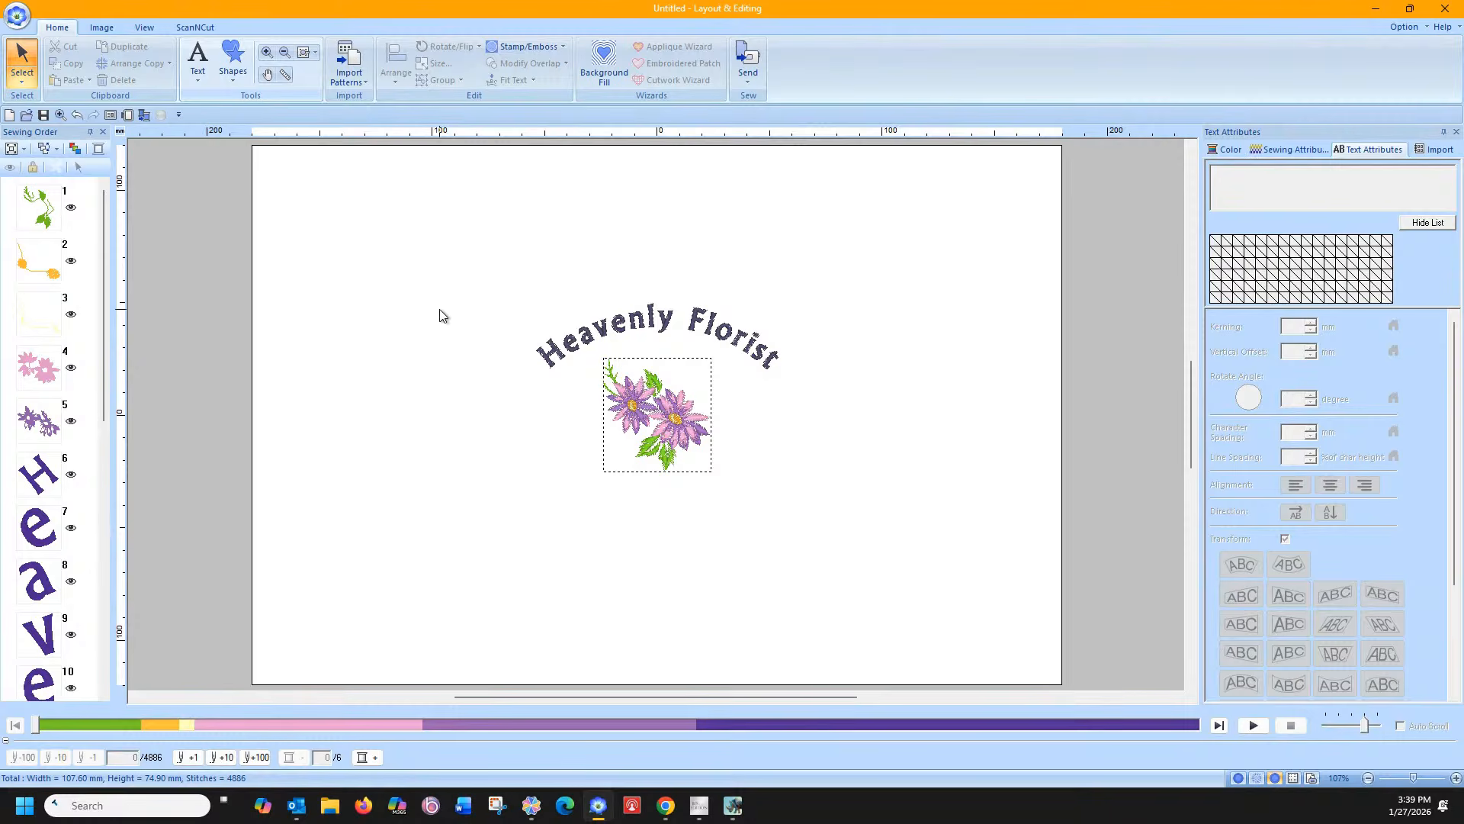
# Delete the 'a' so the title reads 'Hevenly Florist', then launch Microsoft Word
pyautogui.click(598, 331)
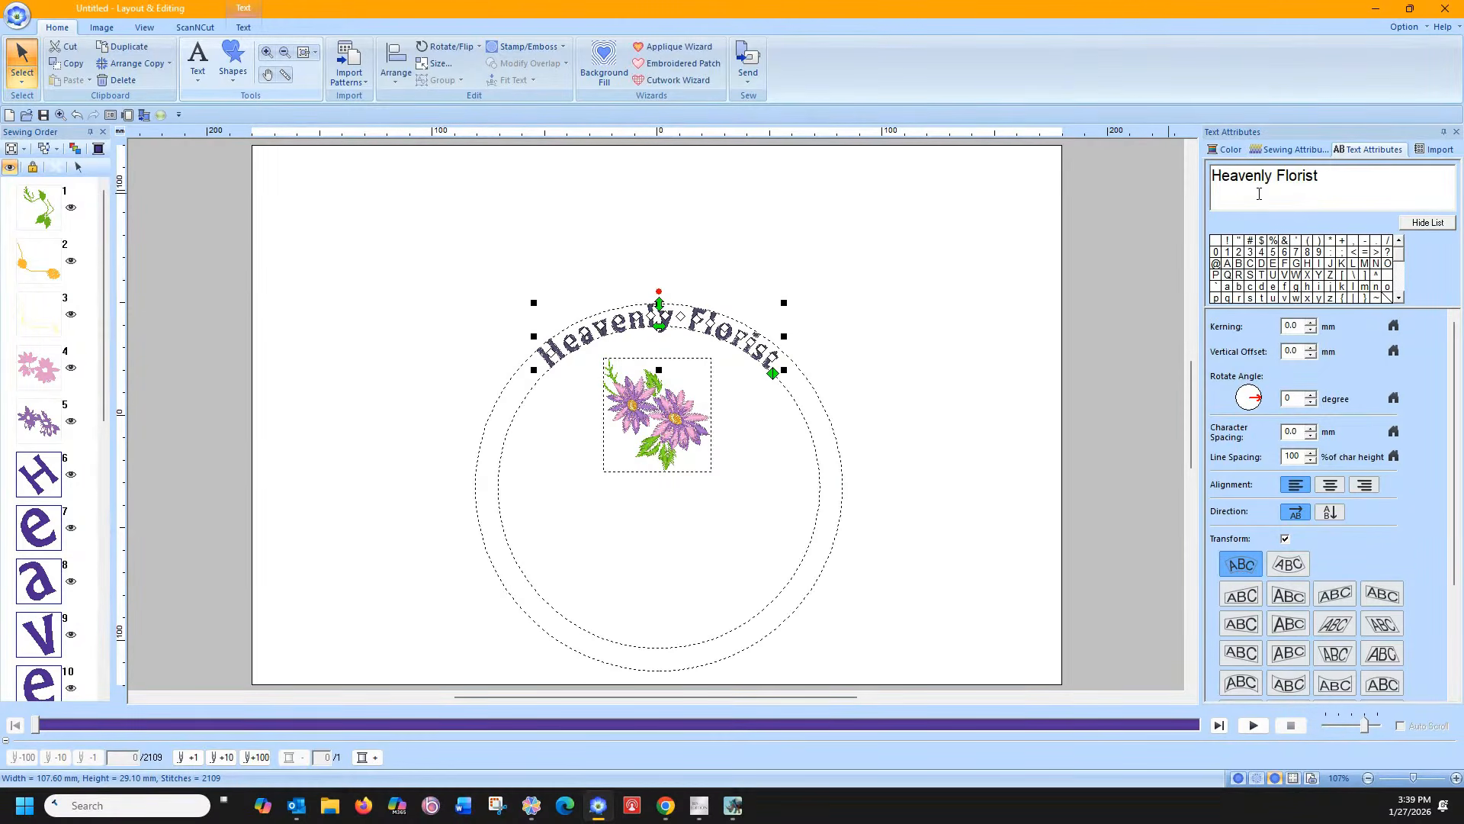
pyautogui.click(1238, 177)
pyautogui.press('BackSpace')
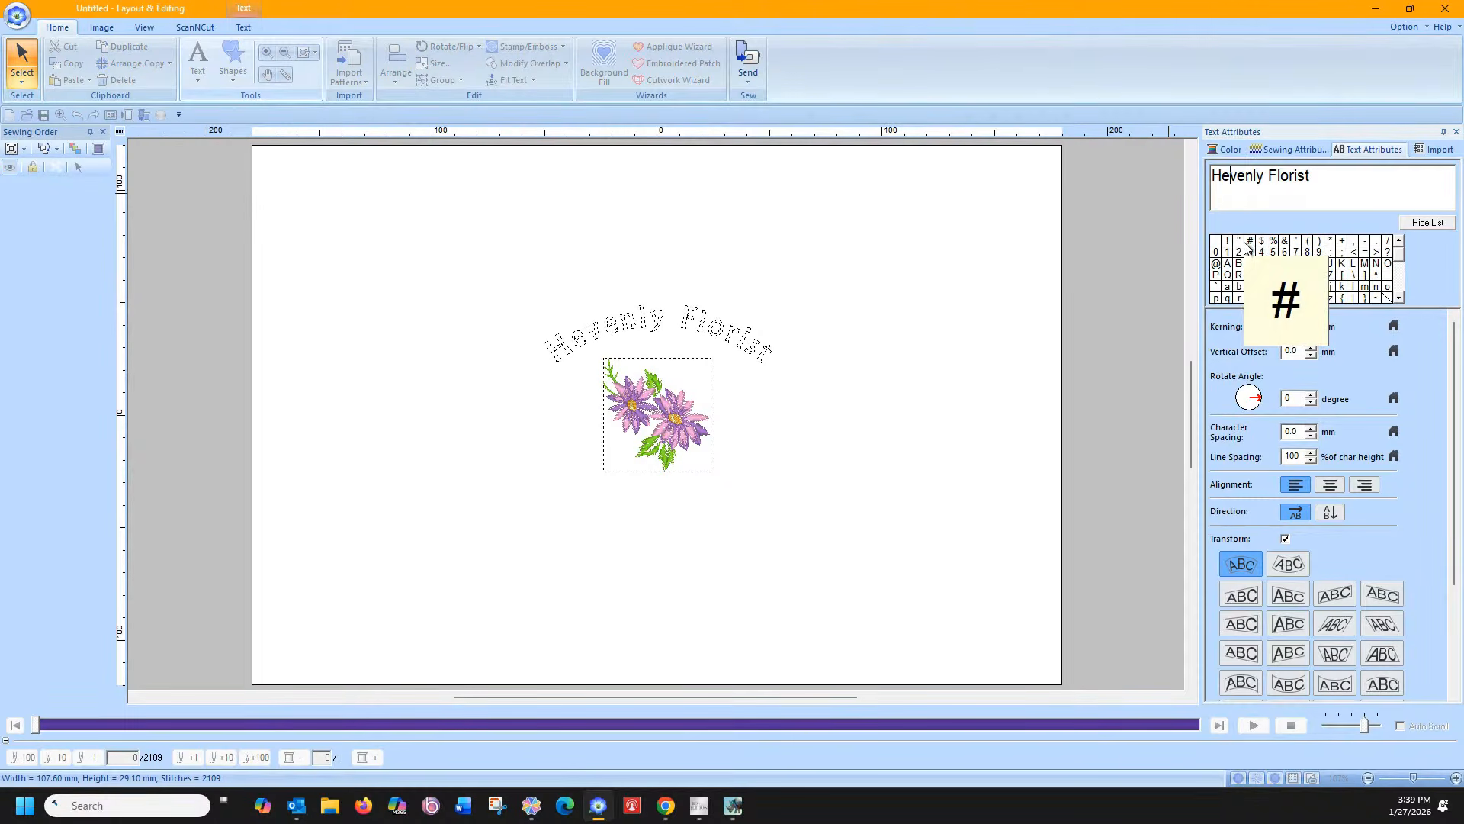
pyautogui.click(126, 805)
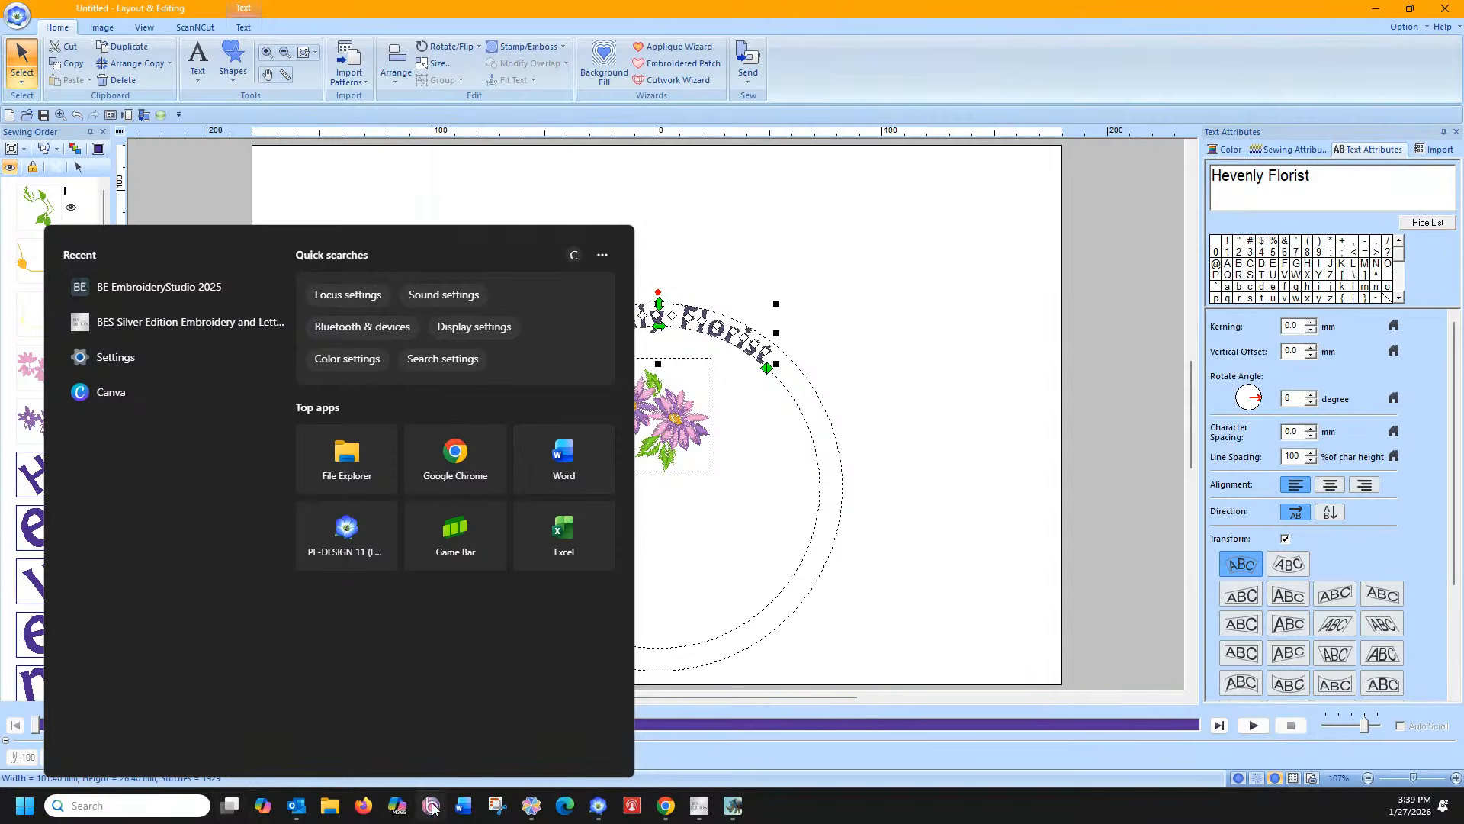
pyautogui.click(463, 805)
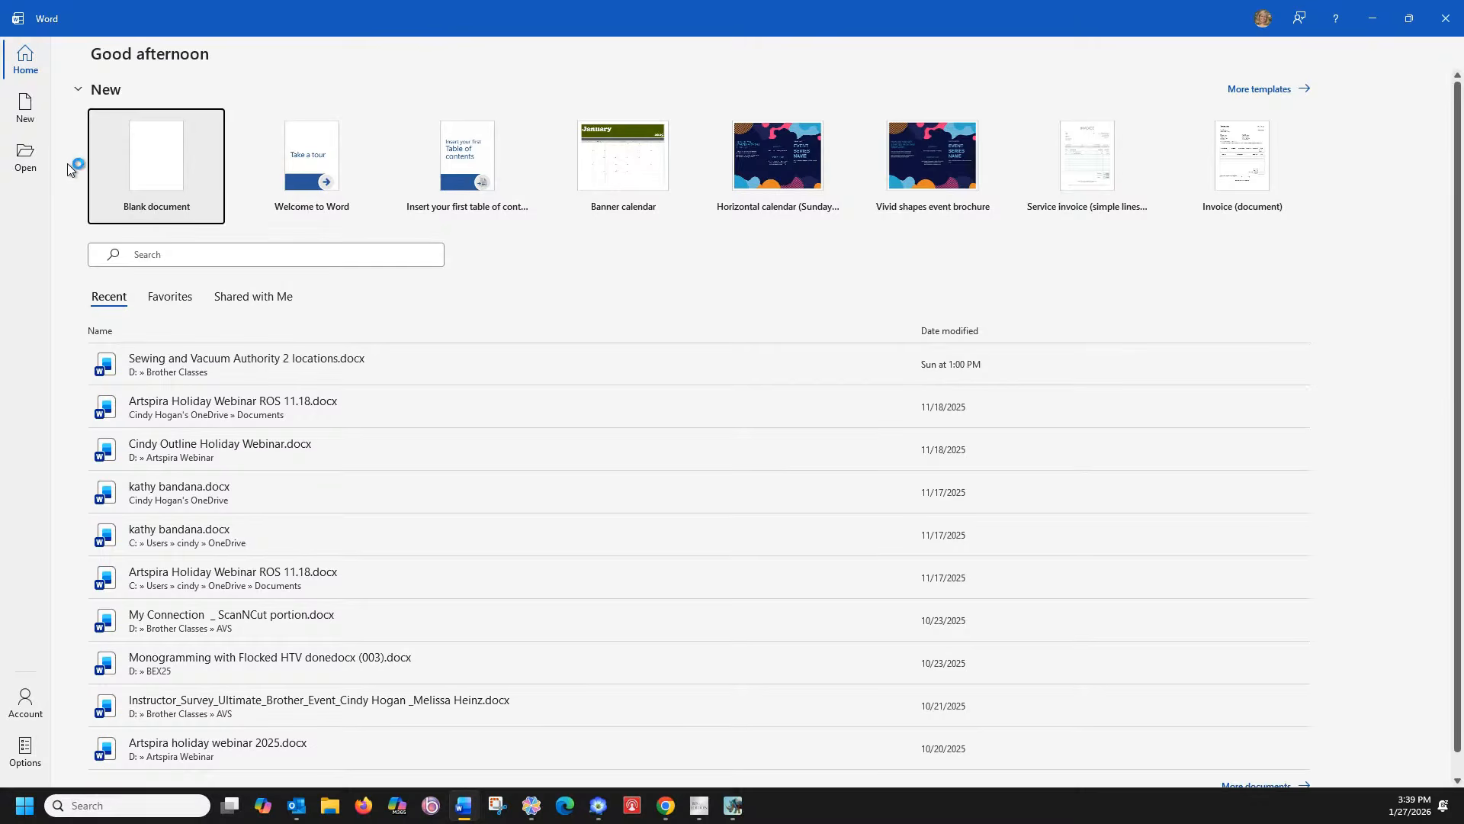
# Start a blank Word document containing 'Heaven', then minimize Word
pyautogui.click(144, 172)
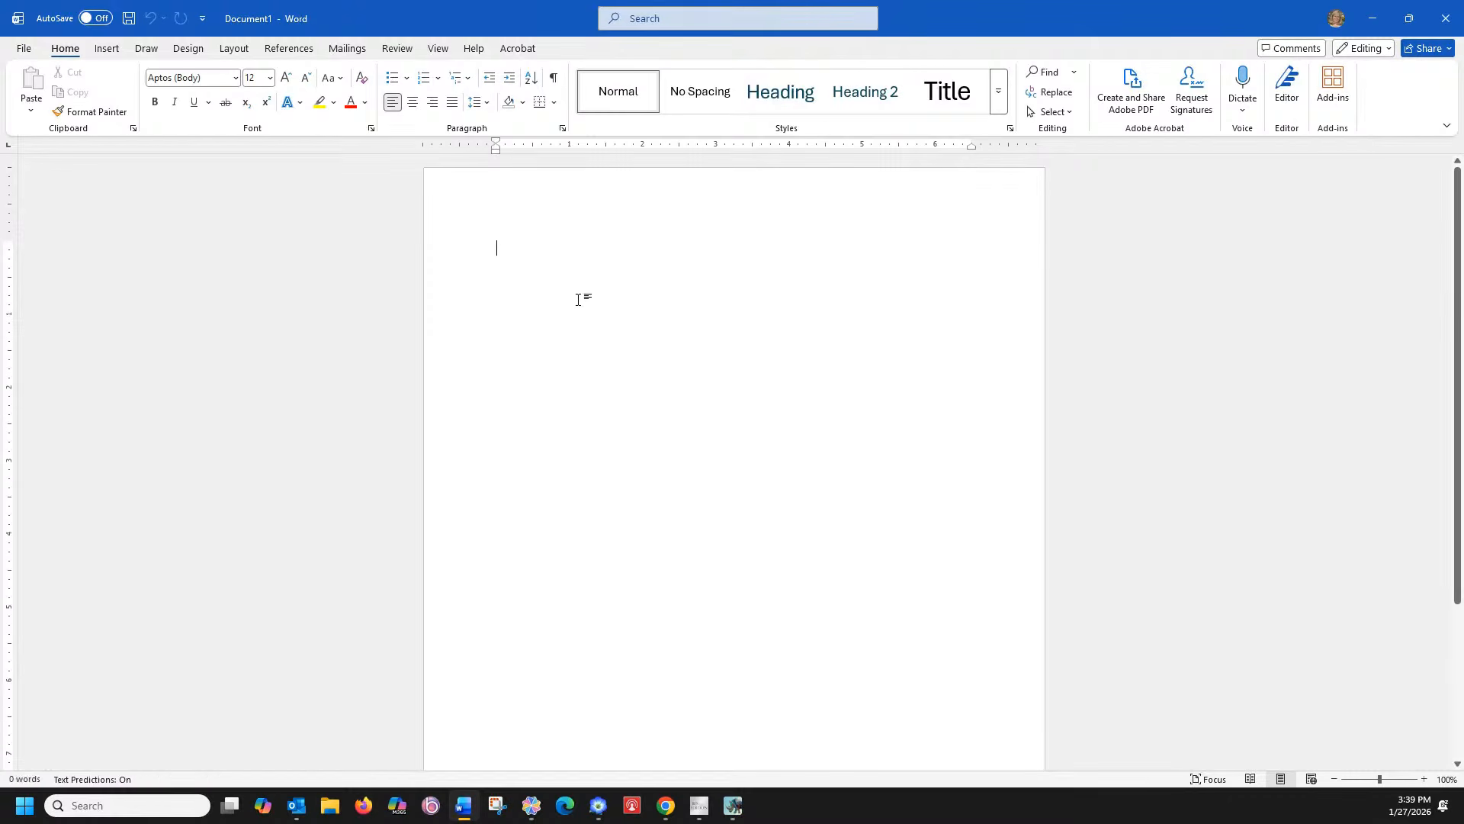
pyautogui.write('Heavenly')
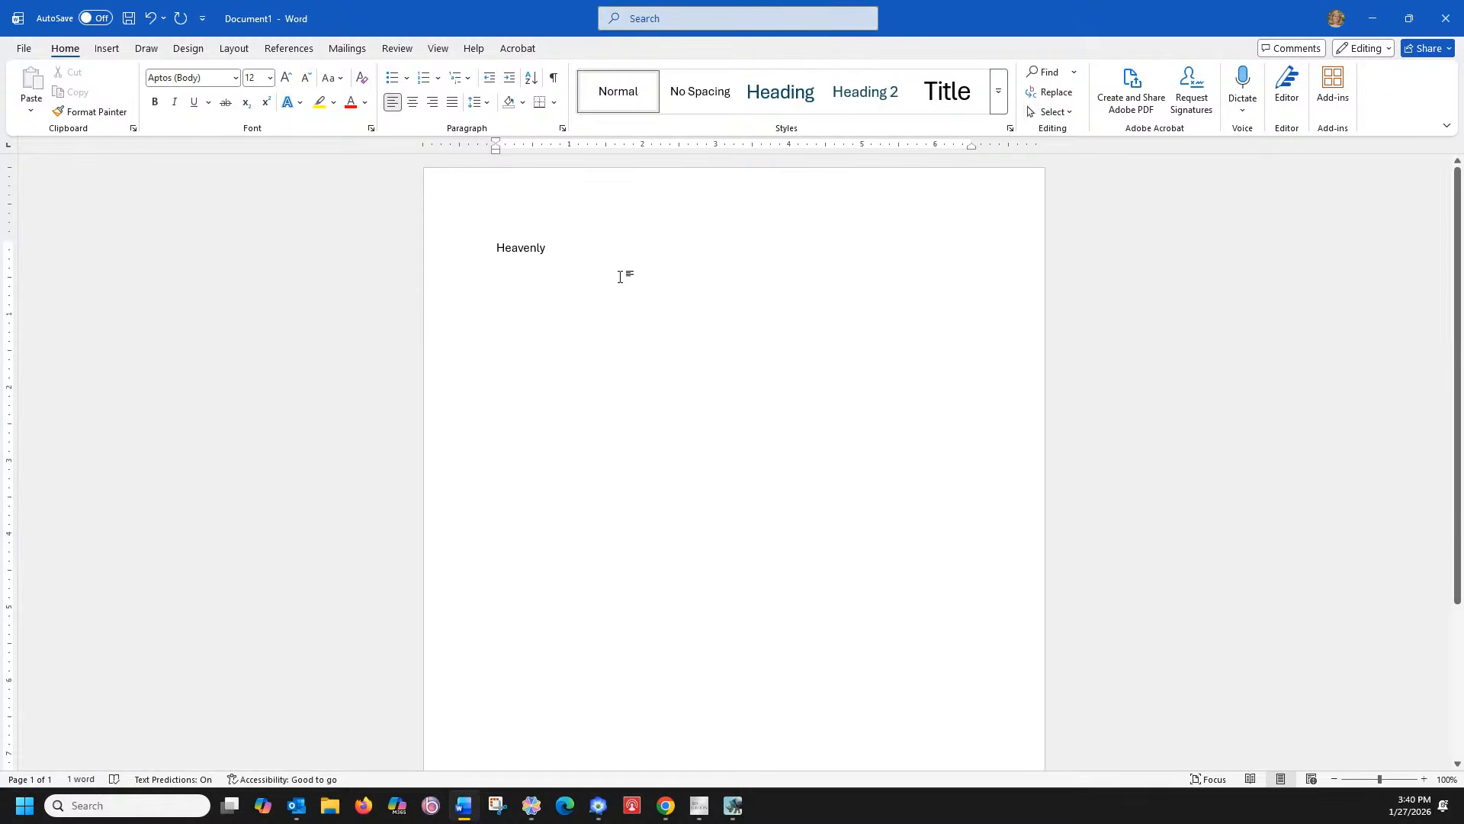
pyautogui.click(1362, 23)
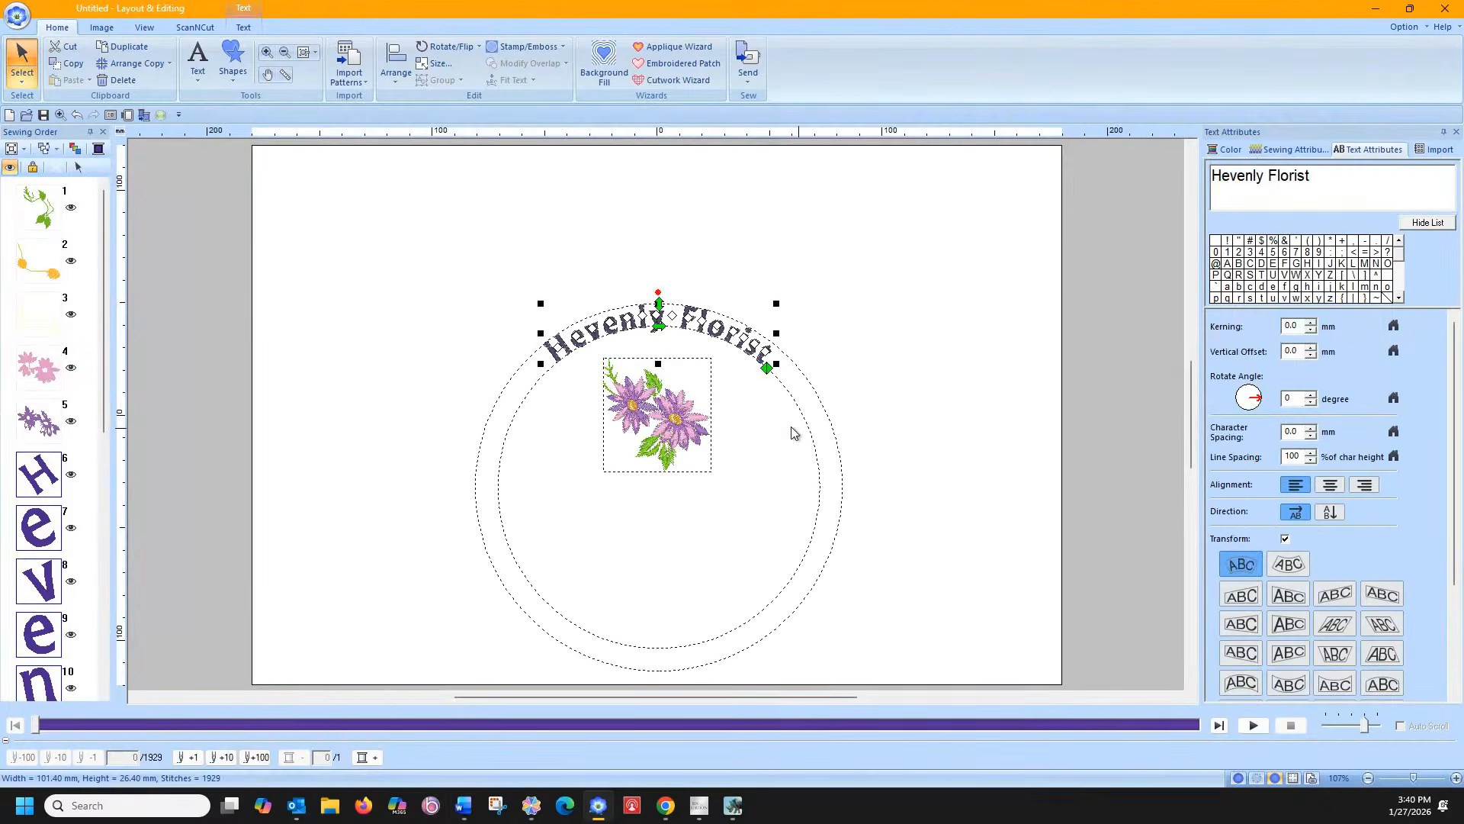
# Reinsert the 'a' so the arched title reads 'Heavenly Florist' again
pyautogui.click(1231, 177)
pyautogui.write('a')
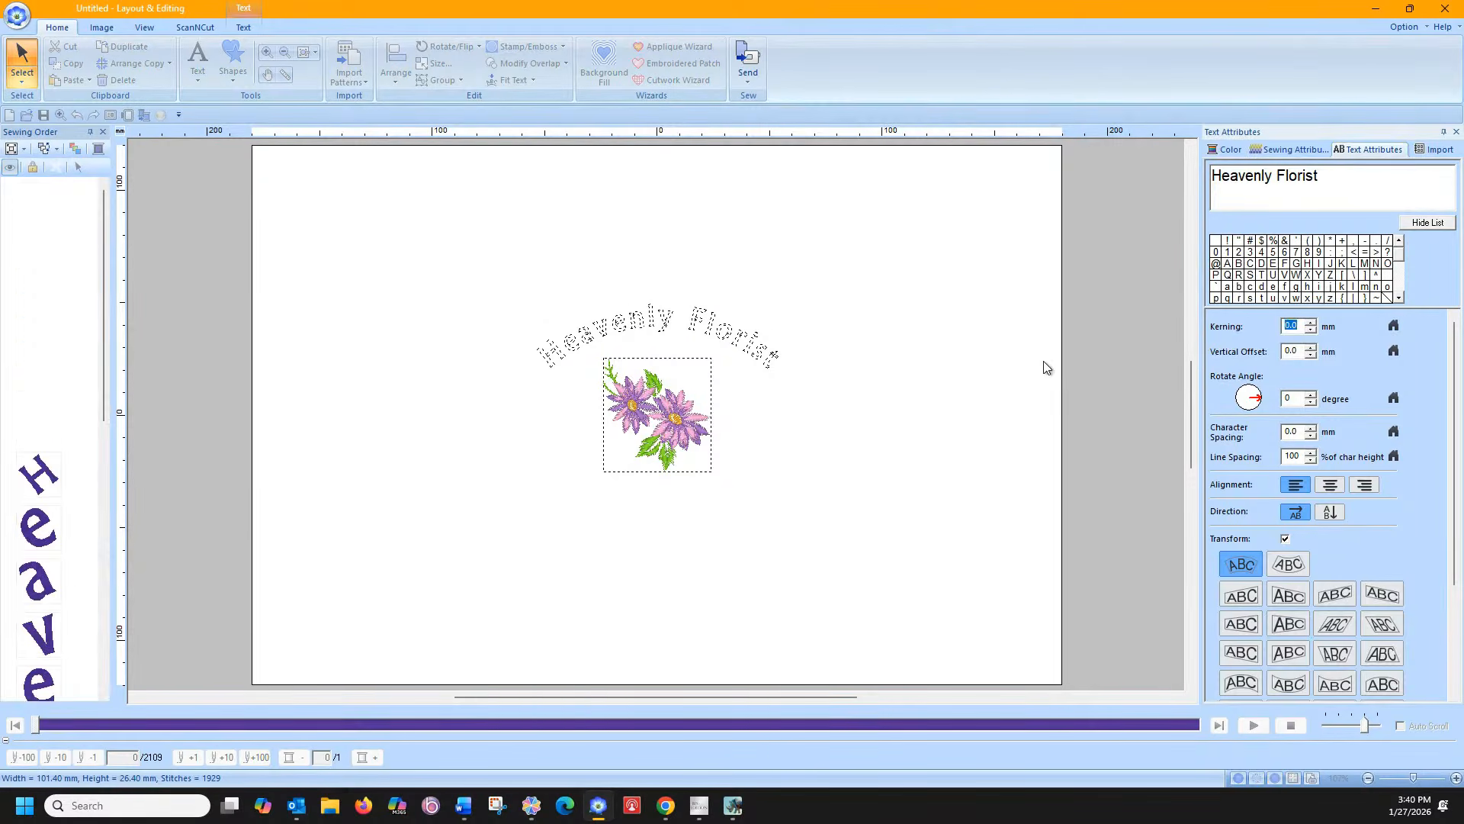
pyautogui.click(1043, 360)
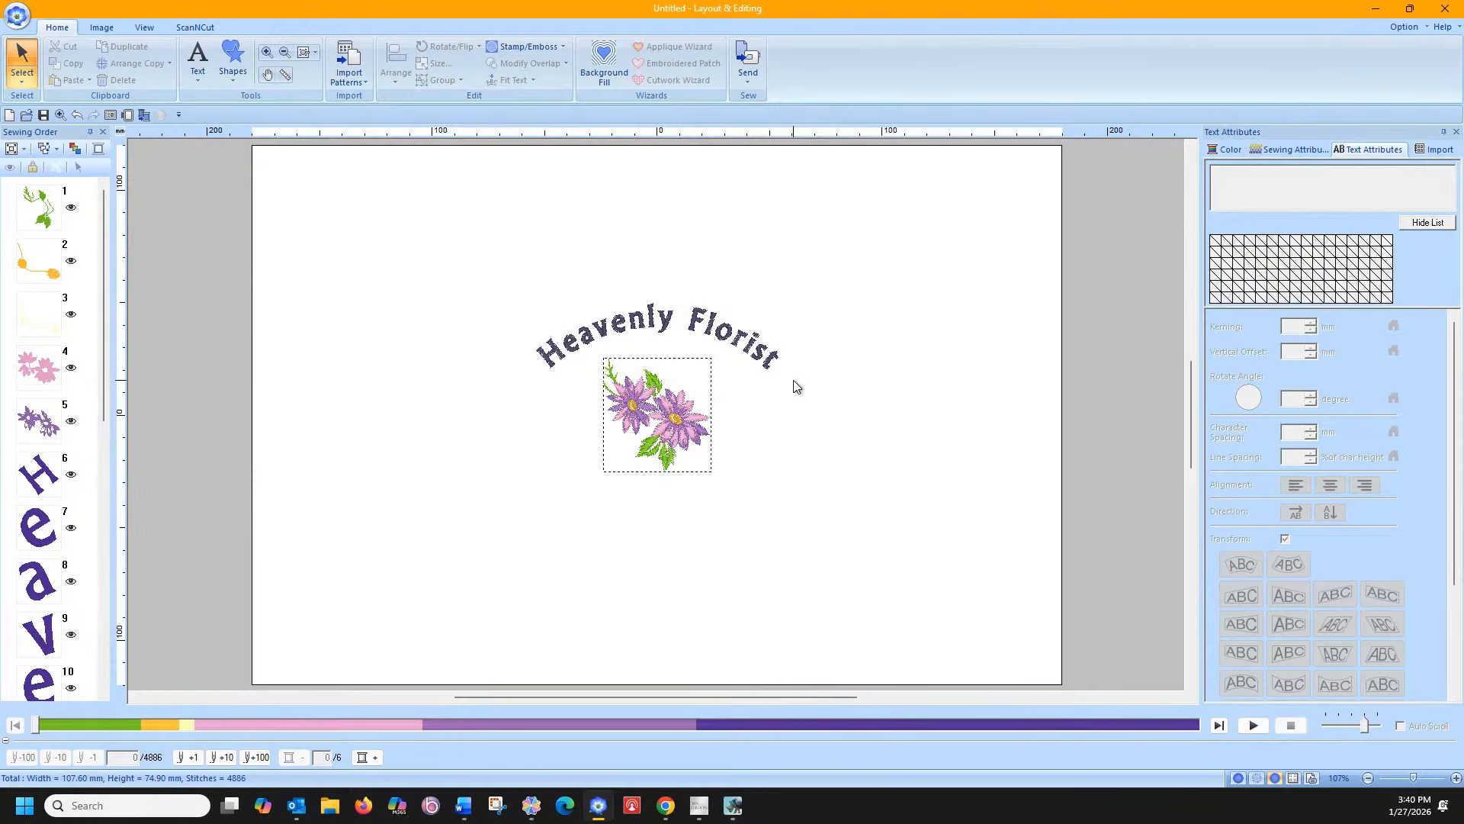
# Add a new text below the flower containing a person's full name
pyautogui.click(200, 76)
pyautogui.click(199, 119)
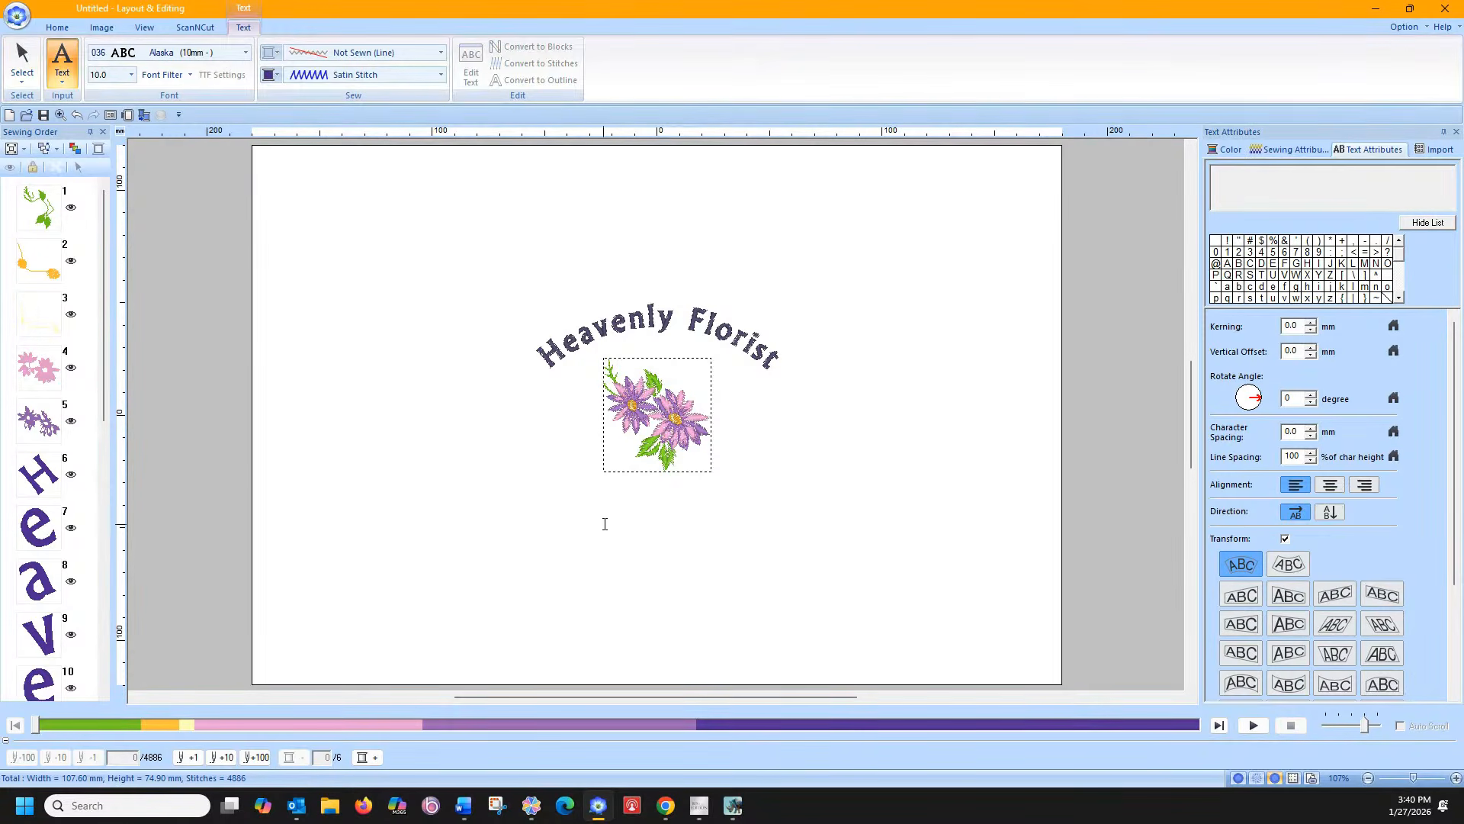
pyautogui.click(594, 502)
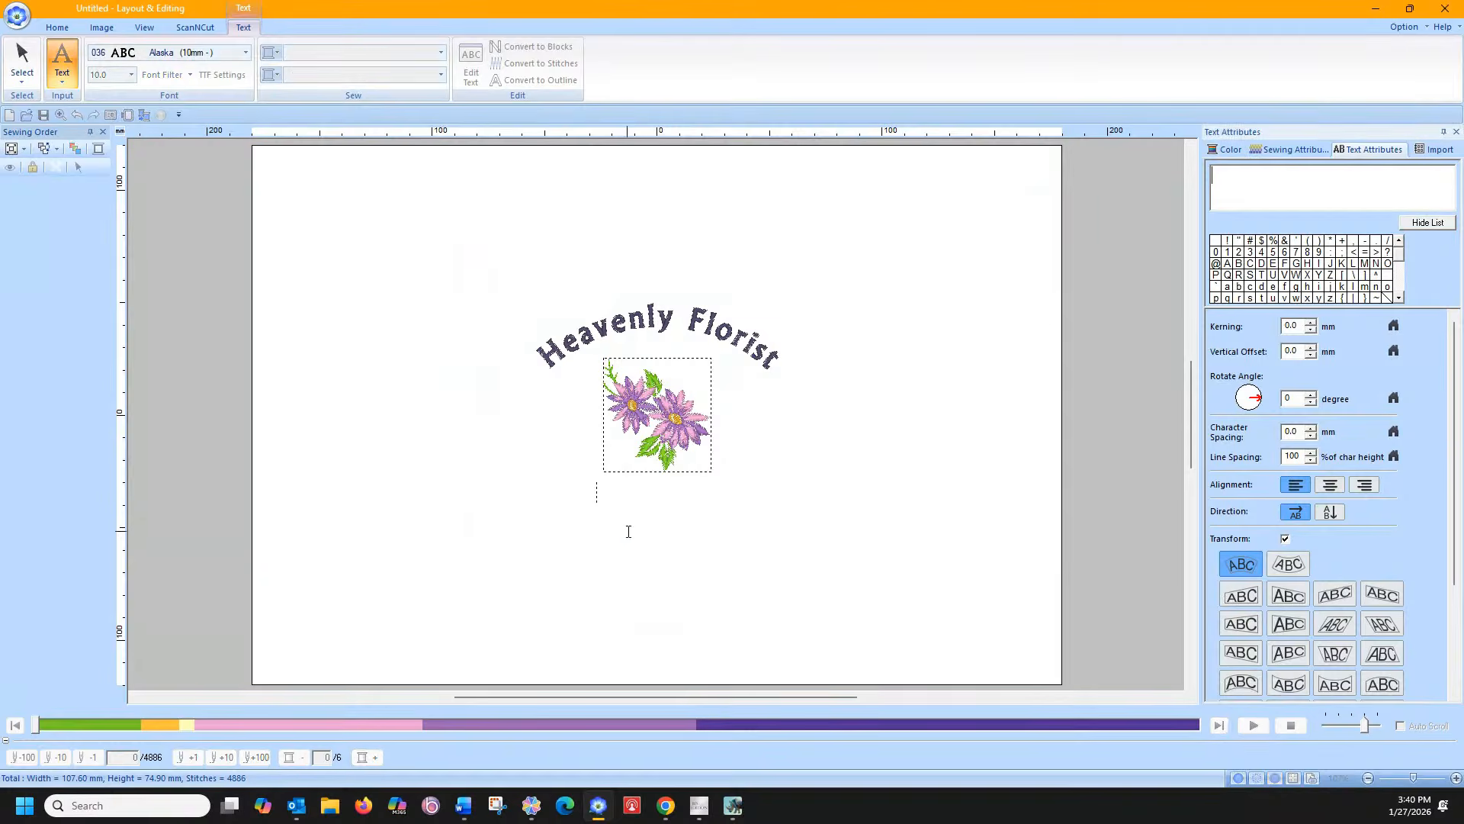
pyautogui.write('F')
pyautogui.press('BackSpace')
pyautogui.write('Cindy')
pyautogui.moveTo(1285, 186); pyautogui.dragTo(1057, 162)
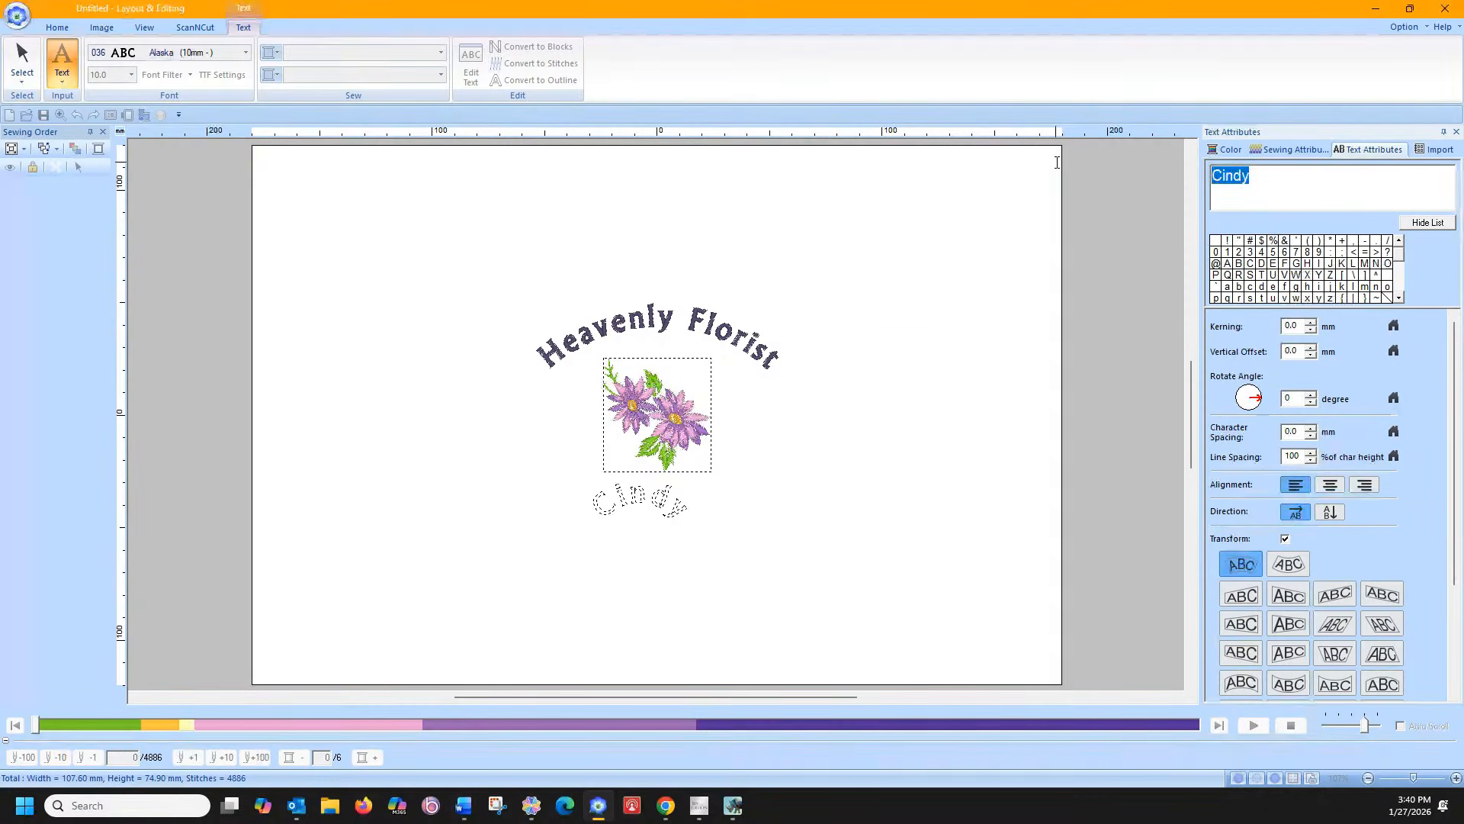
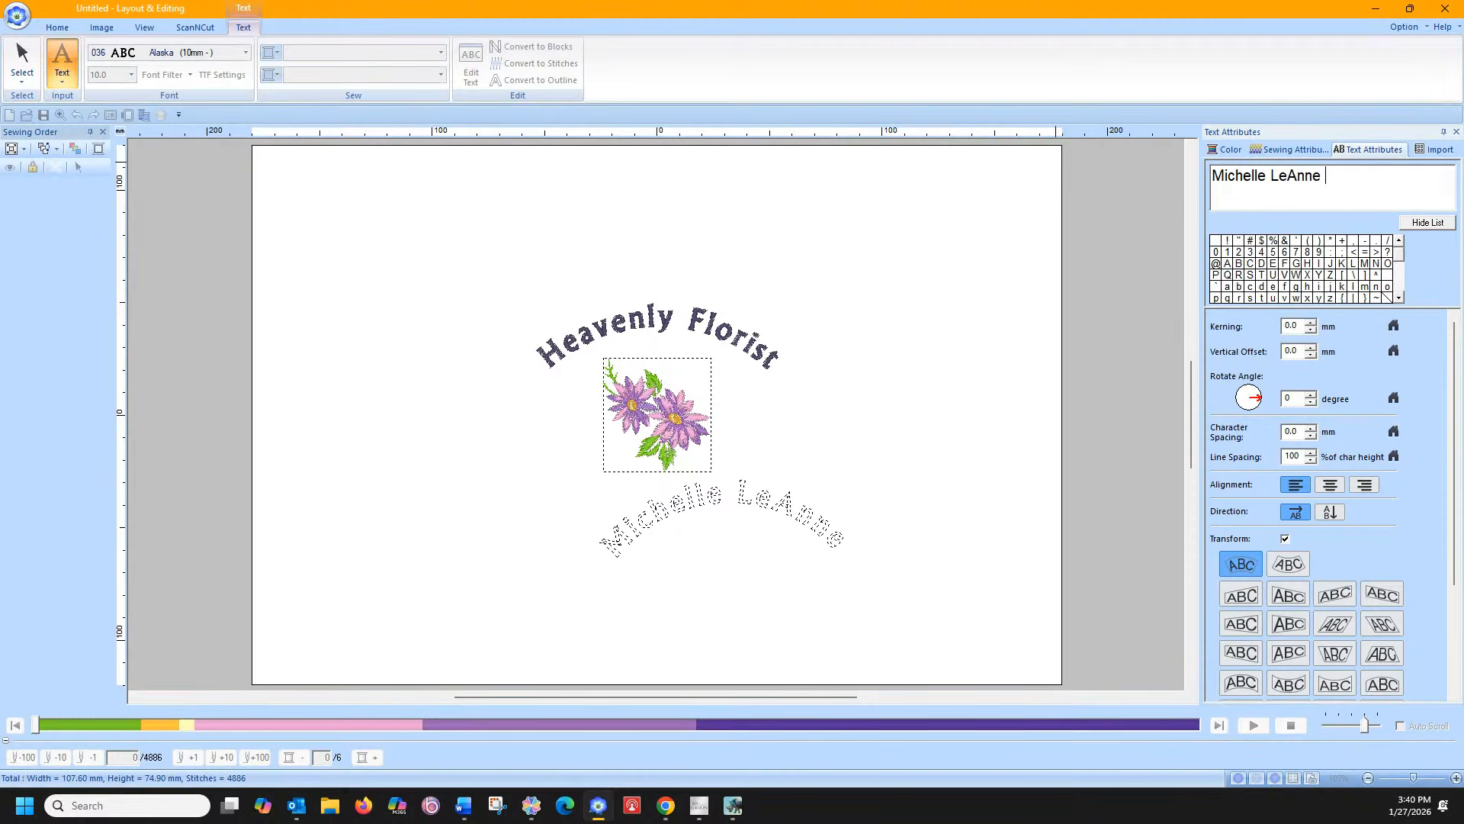
pyautogui.press('Return')
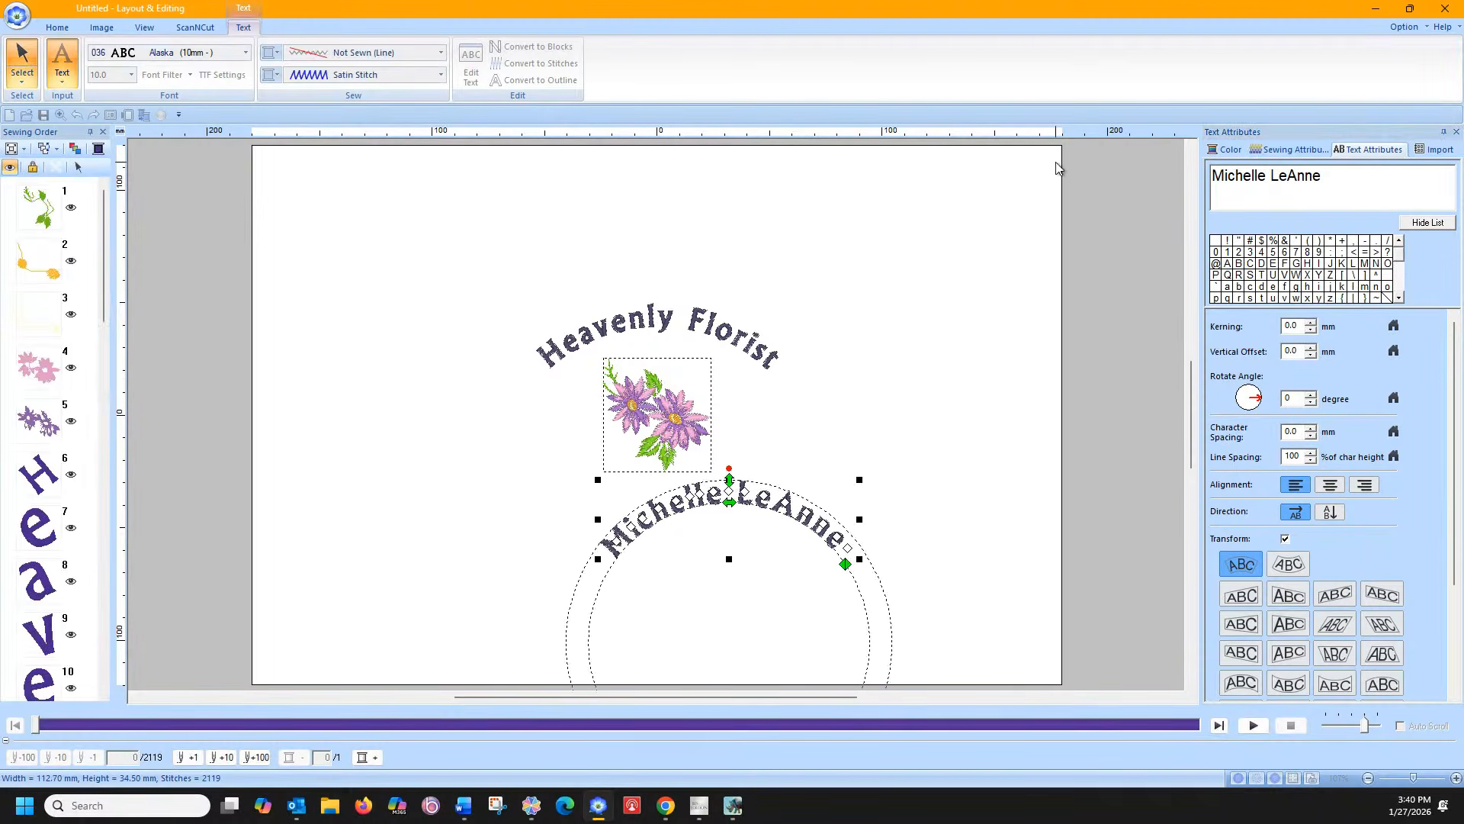
# Straighten the name text, move it under the flower, and centre-align all parts horizontally
pyautogui.click(1285, 538)
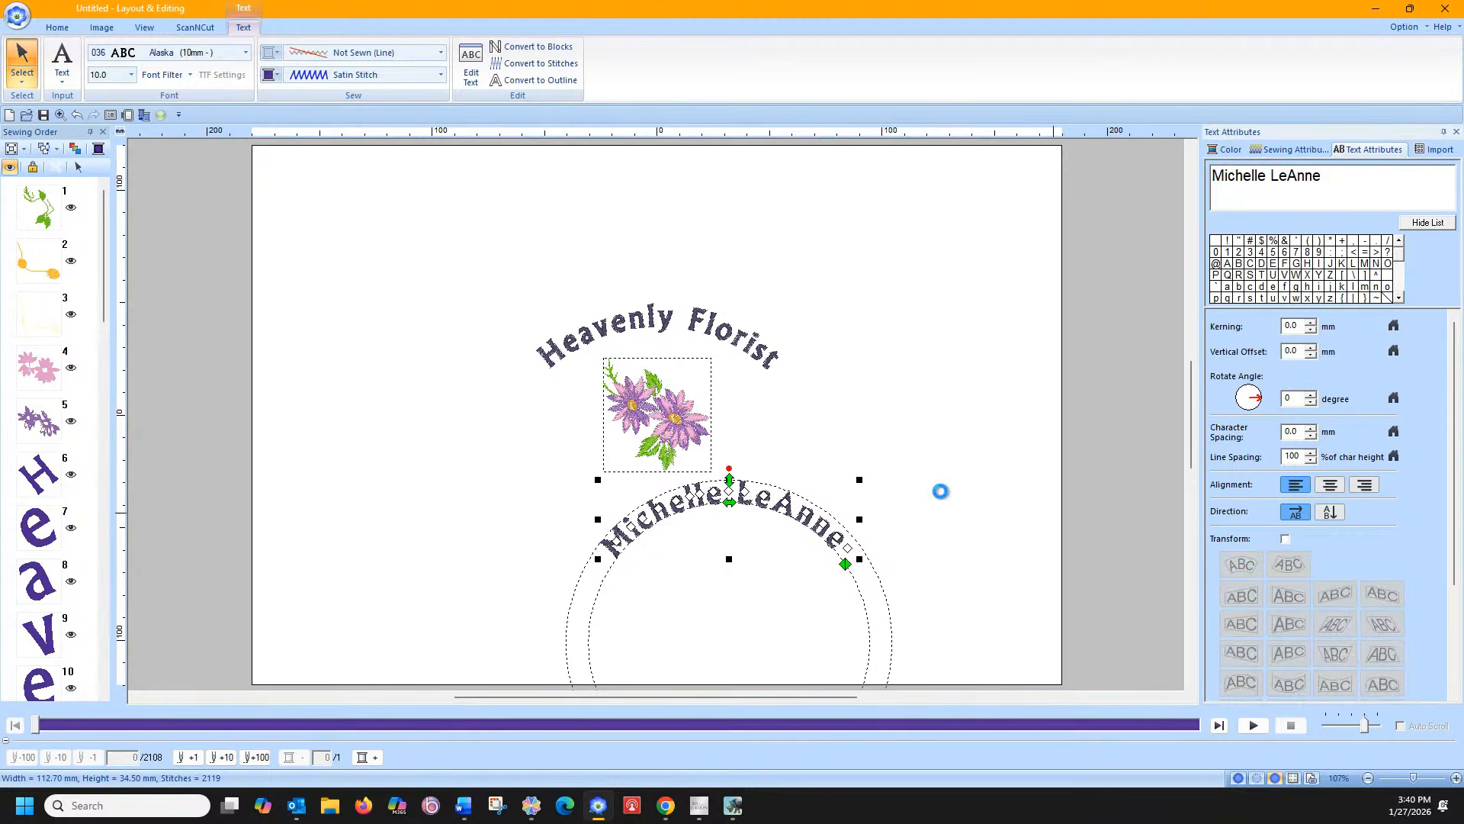
pyautogui.moveTo(785, 495); pyautogui.dragTo(703, 489)
pyautogui.moveTo(474, 251); pyautogui.dragTo(901, 579)
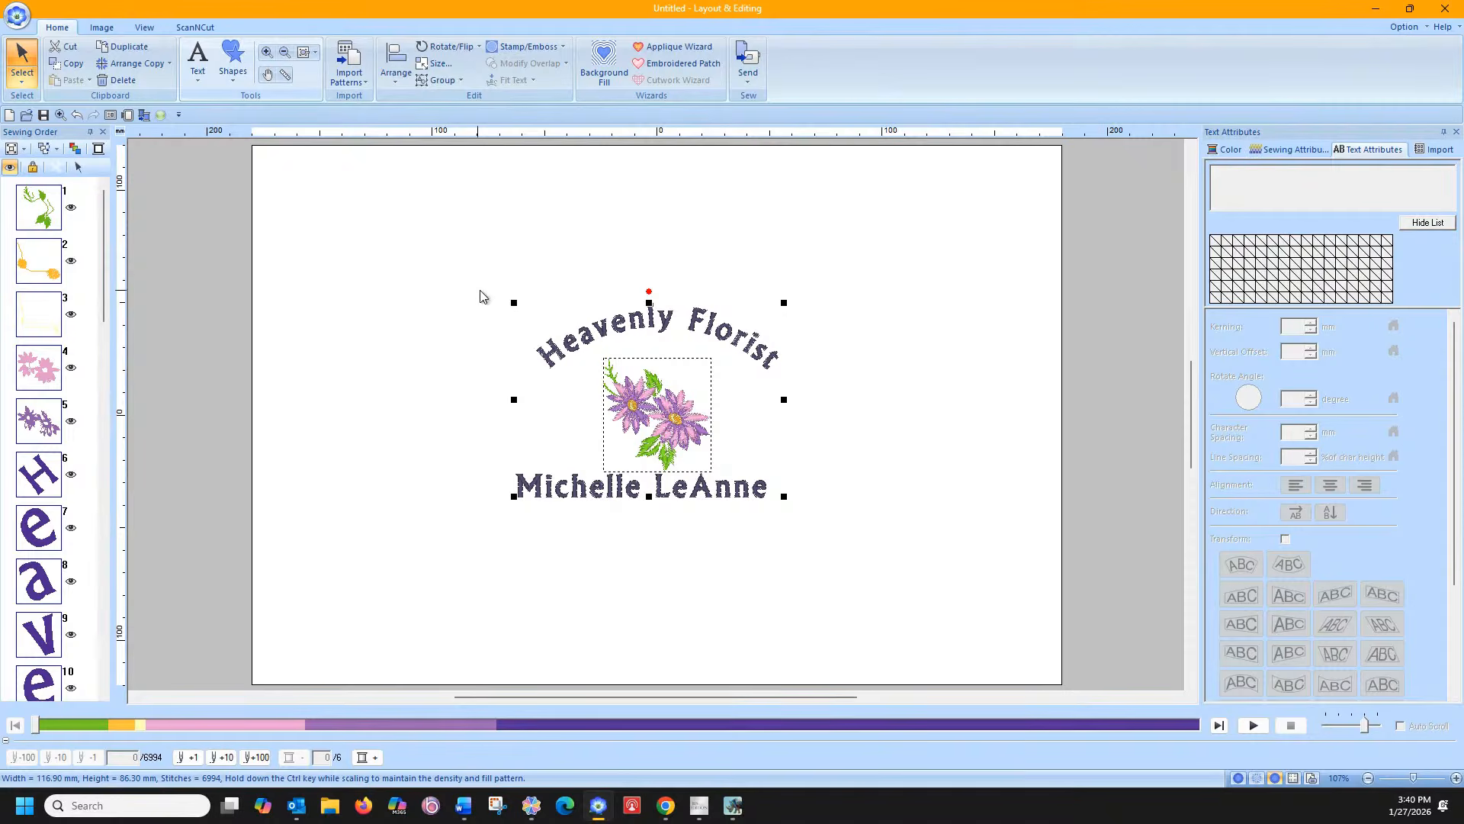
pyautogui.click(399, 79)
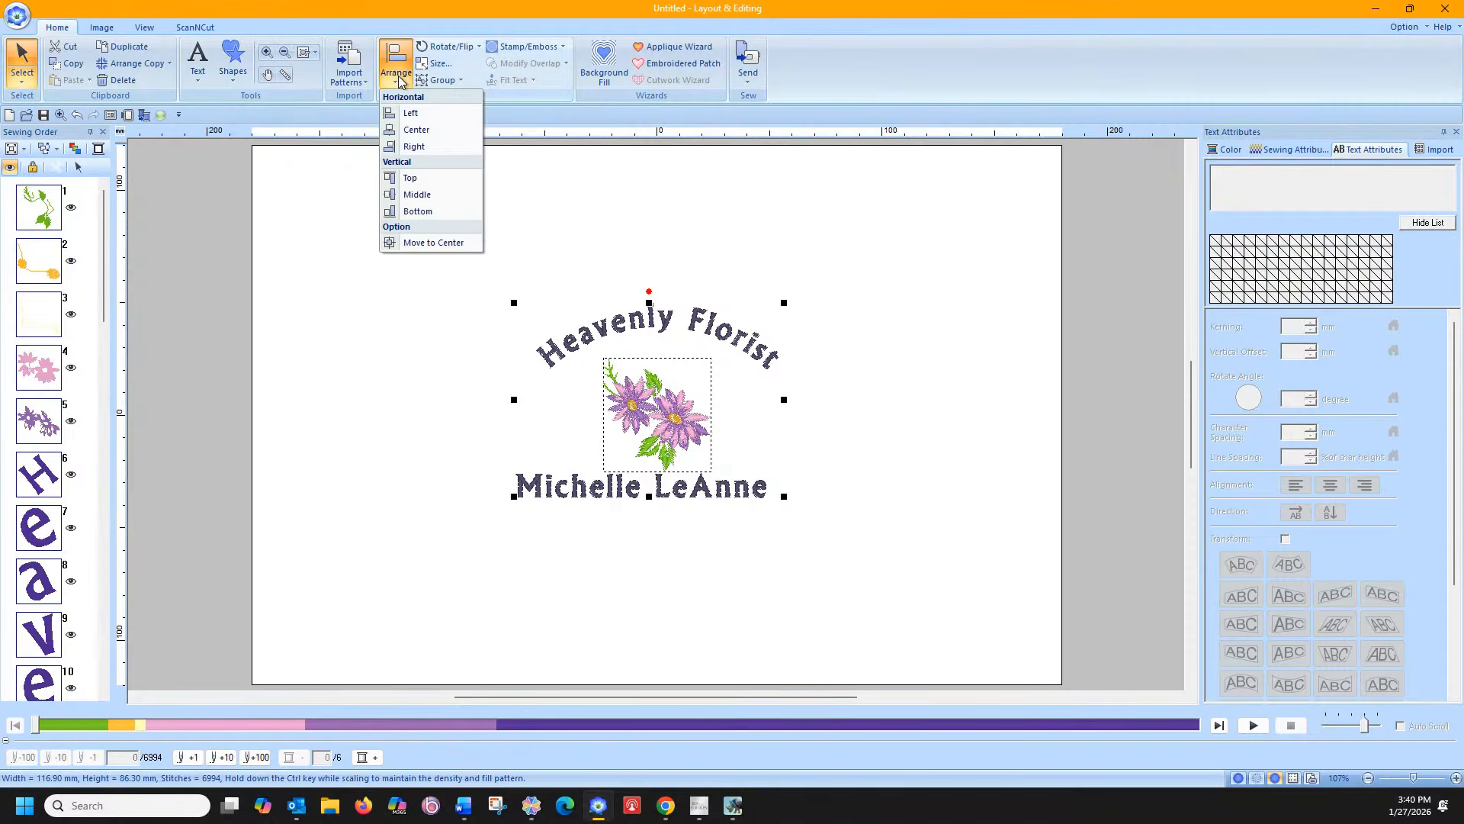
pyautogui.click(414, 130)
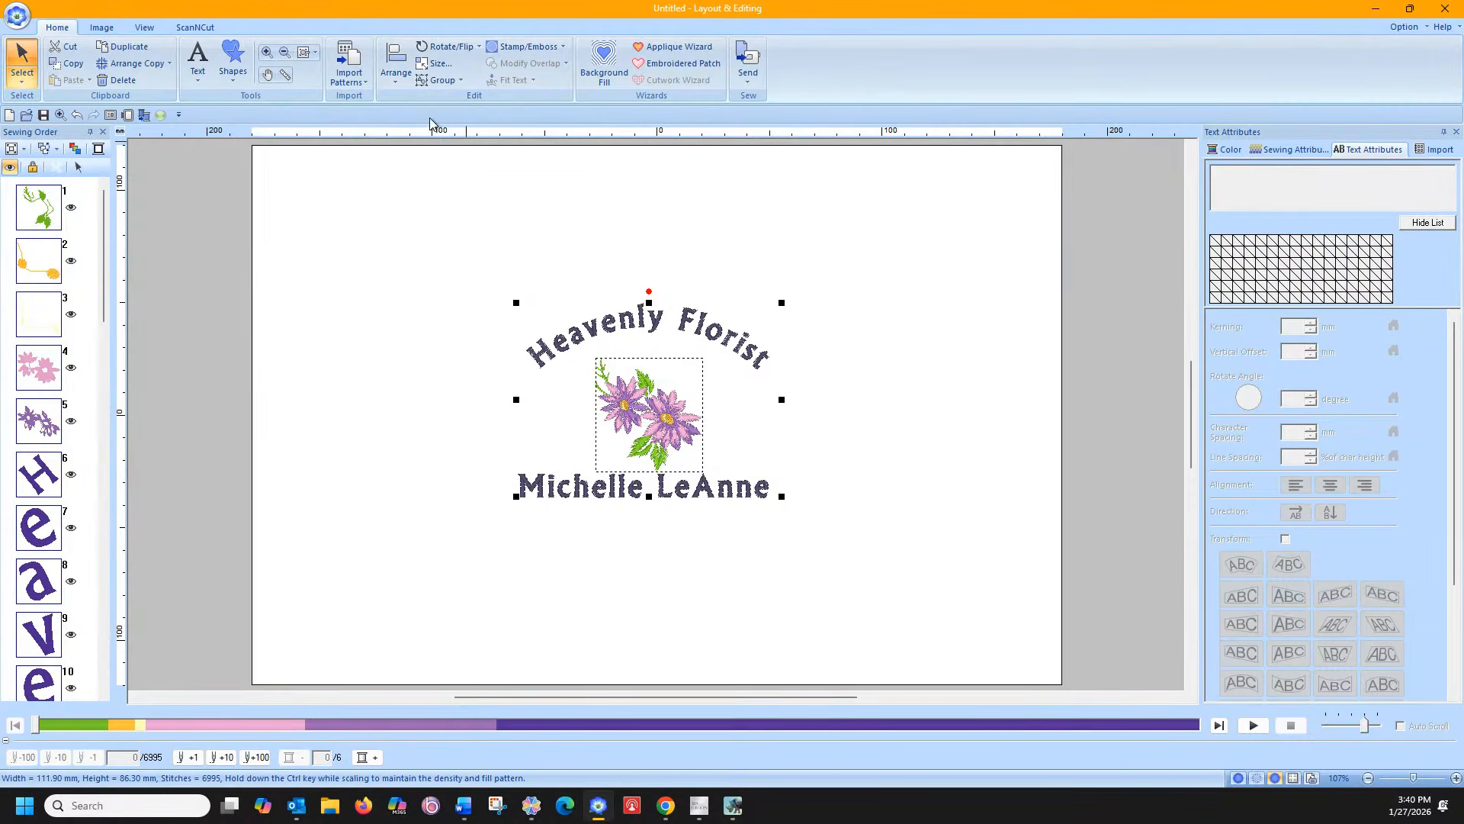
# Move the whole design to the page centre and reselect the name text
pyautogui.hotkey('ctrl', 'm')
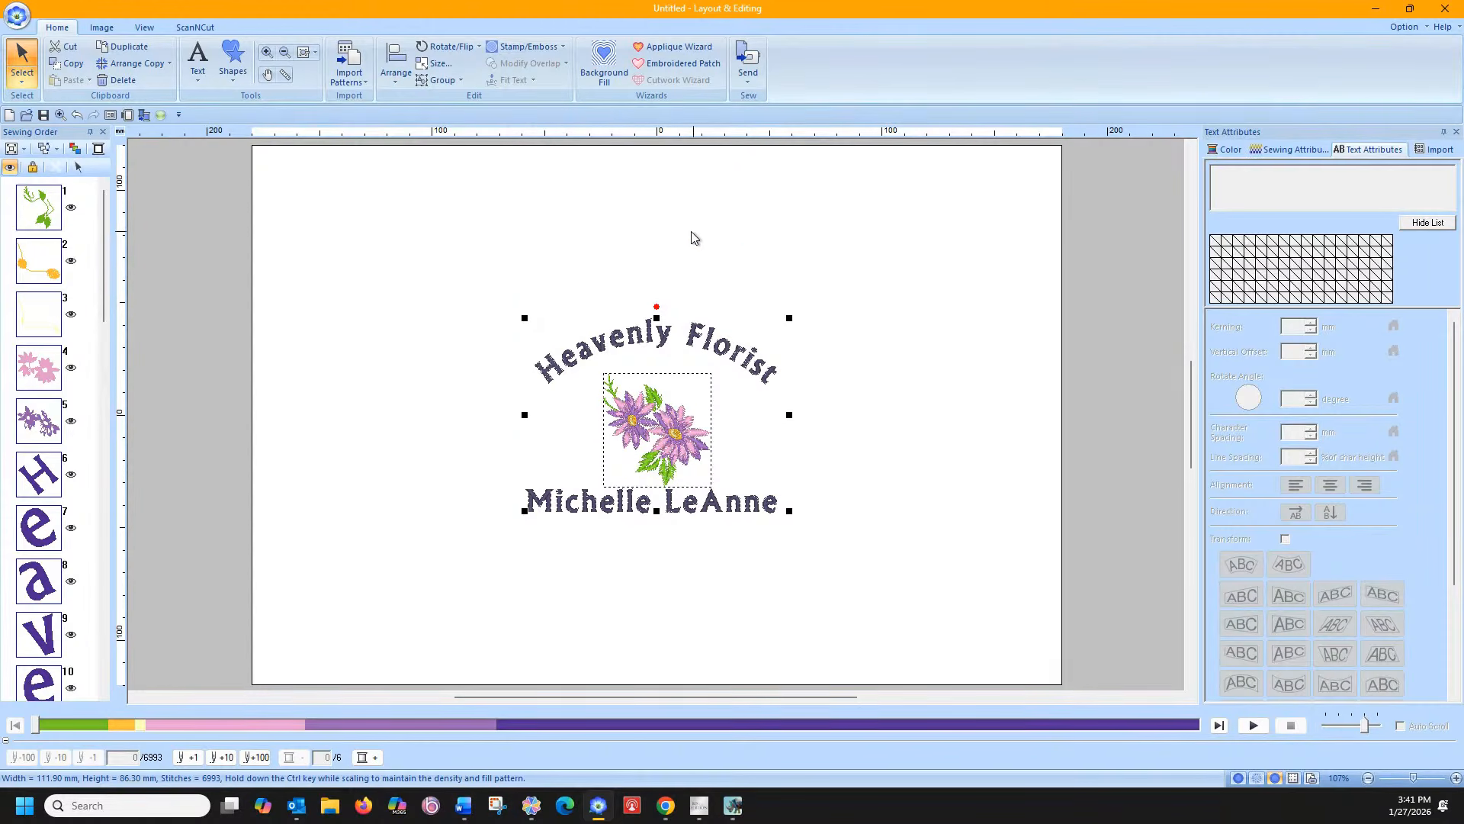
pyautogui.click(827, 311)
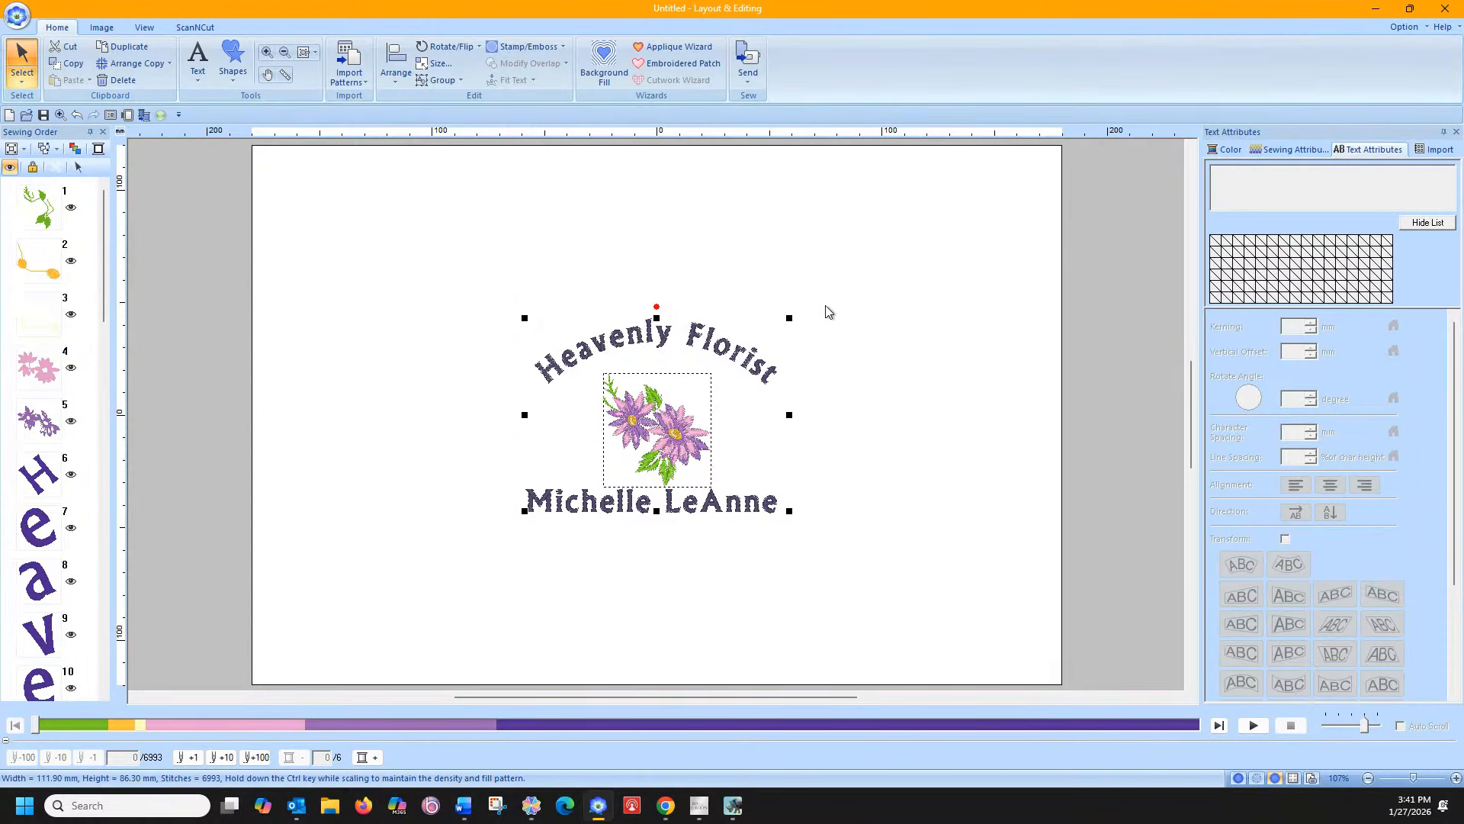
pyautogui.click(738, 503)
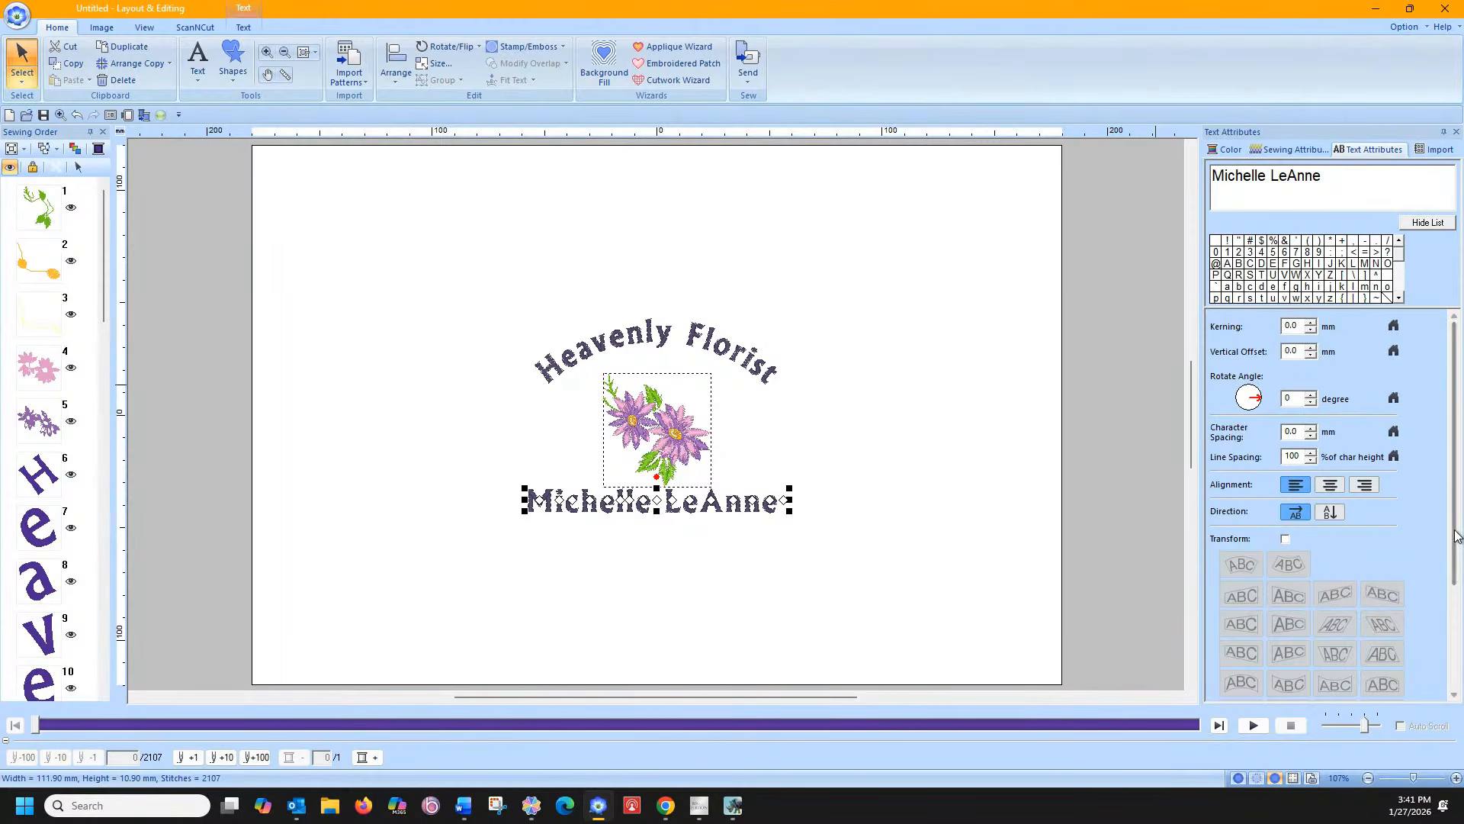
pyautogui.scroll(-3, 1435, 662)
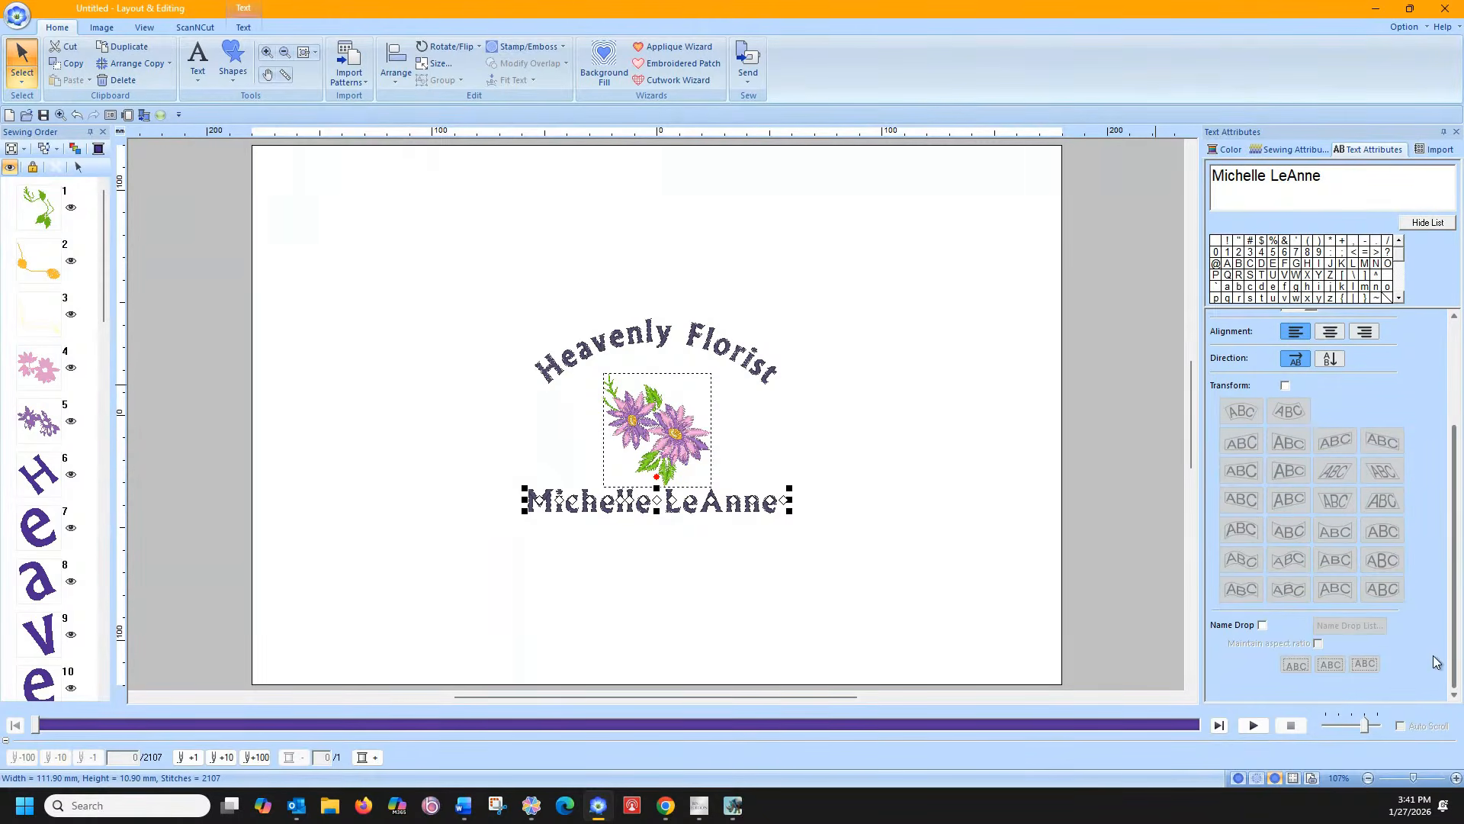
# Enable Name Drop with Maintain aspect ratio on the name text and open the Name Drop List
pyautogui.click(1262, 625)
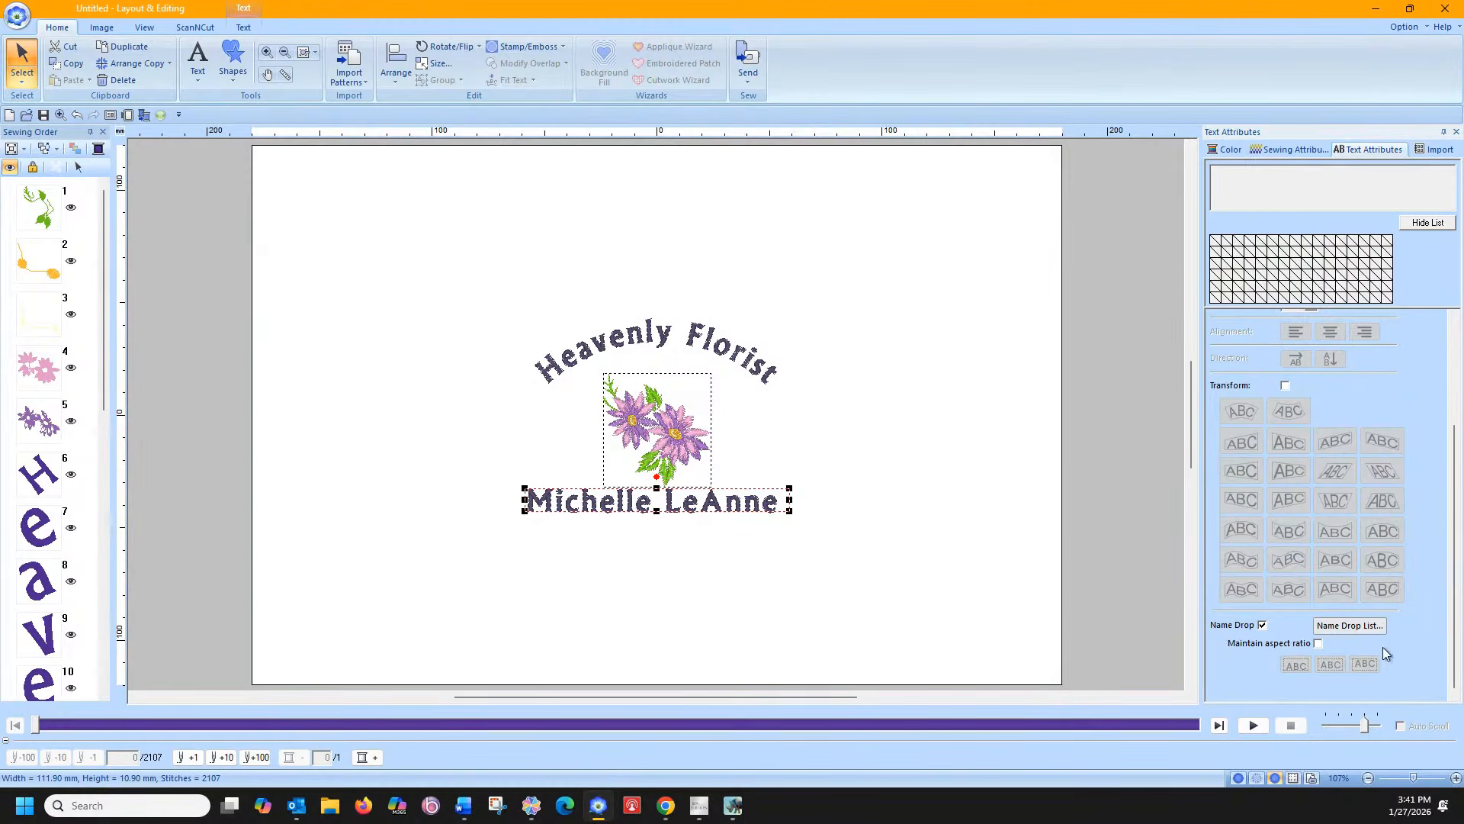
pyautogui.click(1318, 643)
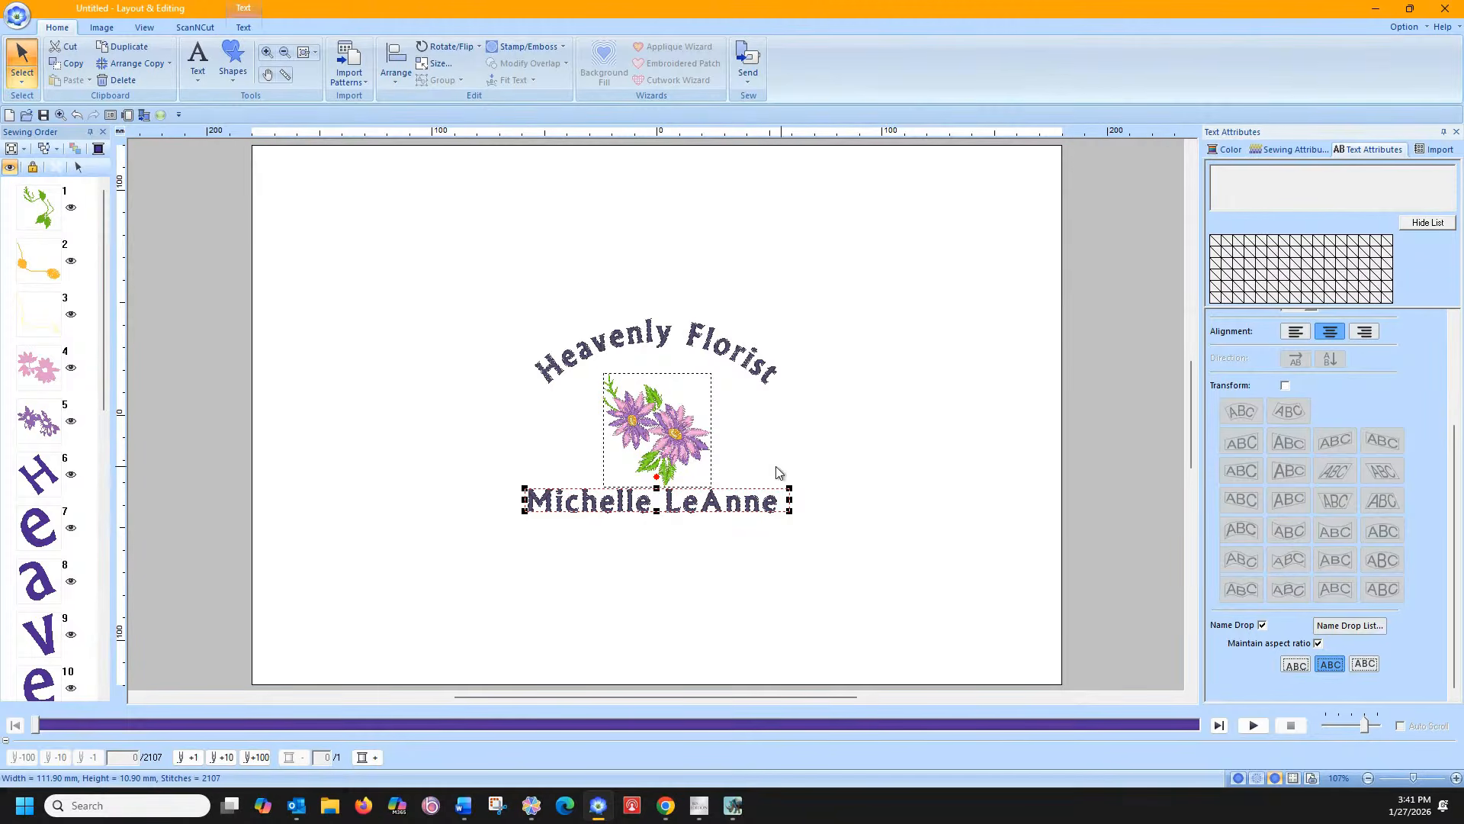
pyautogui.click(1334, 626)
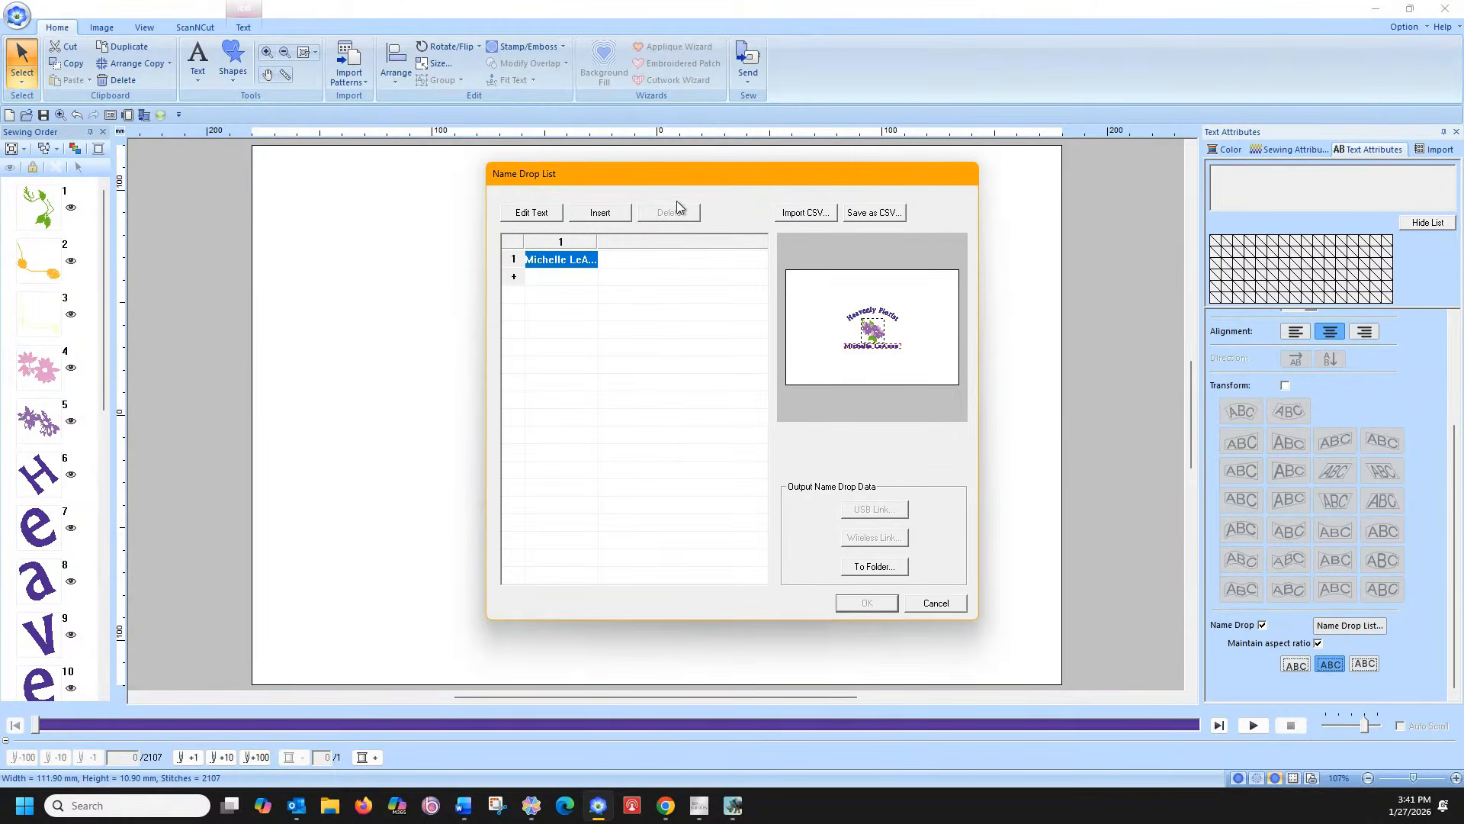
# Move the Name Drop List aside and add a new first-name entry below the original name
pyautogui.moveTo(681, 181); pyautogui.dragTo(987, 179)
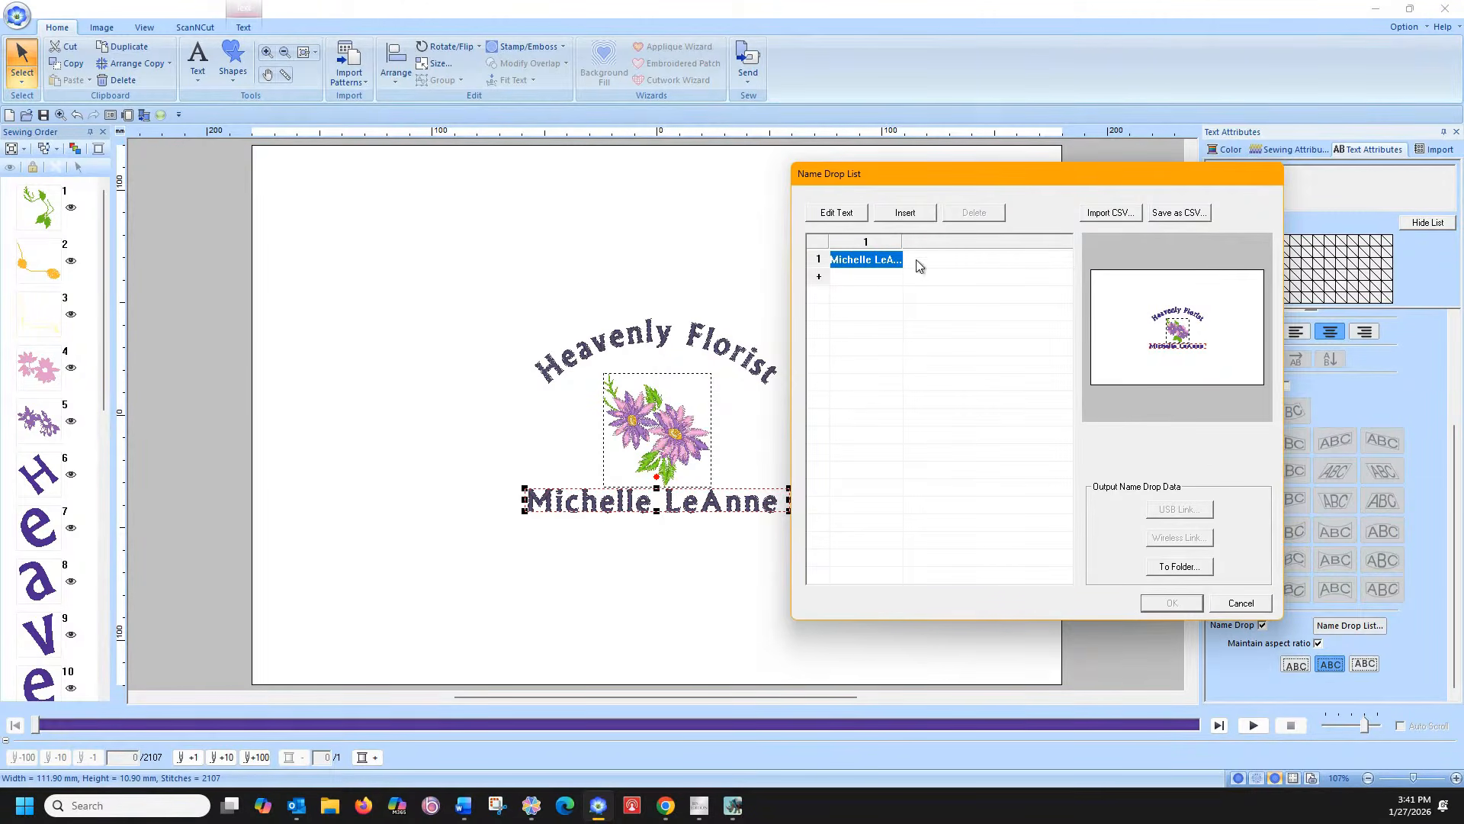
pyautogui.click(875, 279)
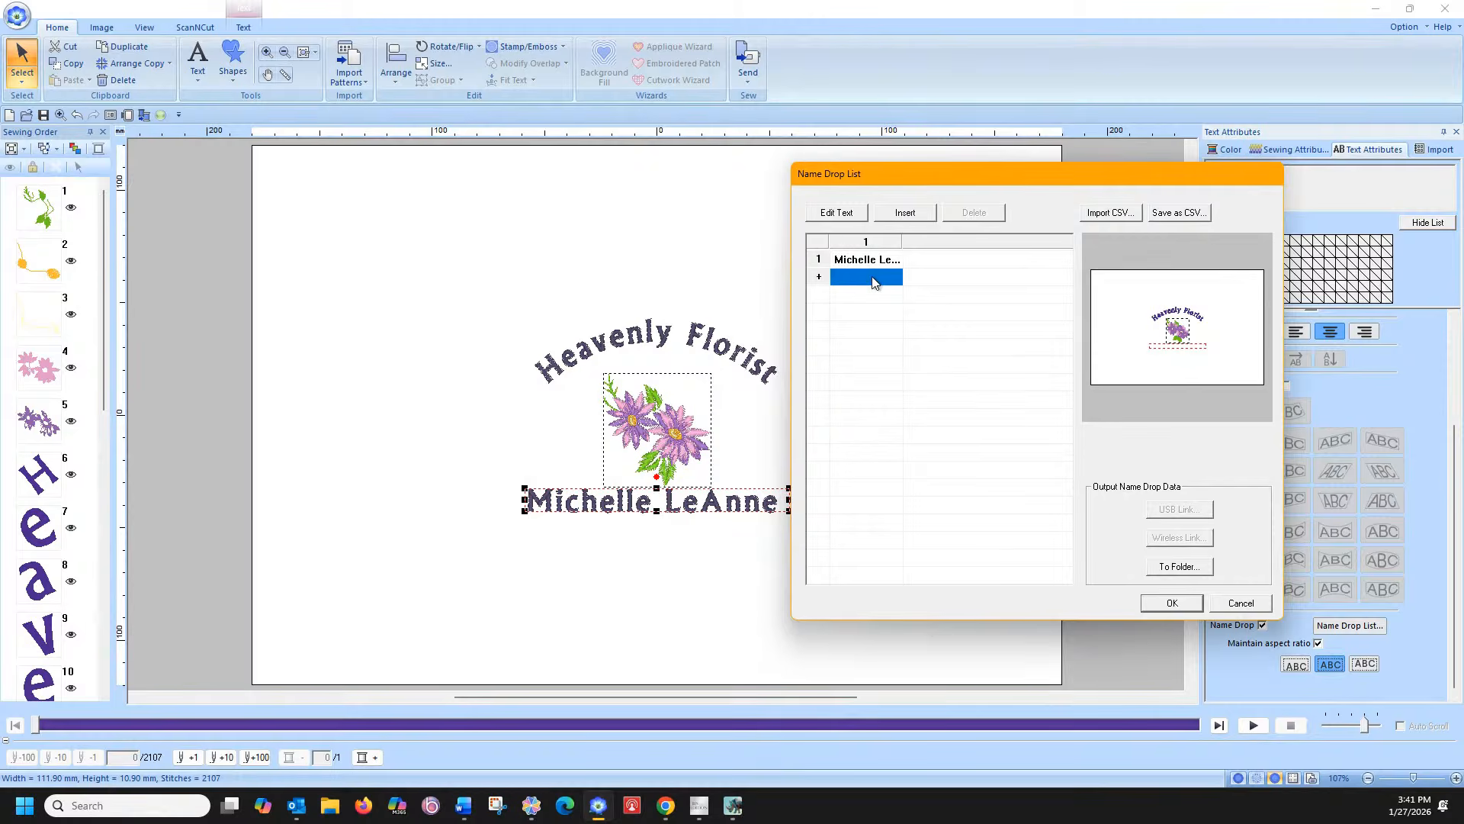
pyautogui.click(874, 279)
pyautogui.write('Michelle')
pyautogui.hotkey('ctrl', 'a')
pyautogui.press('Return')
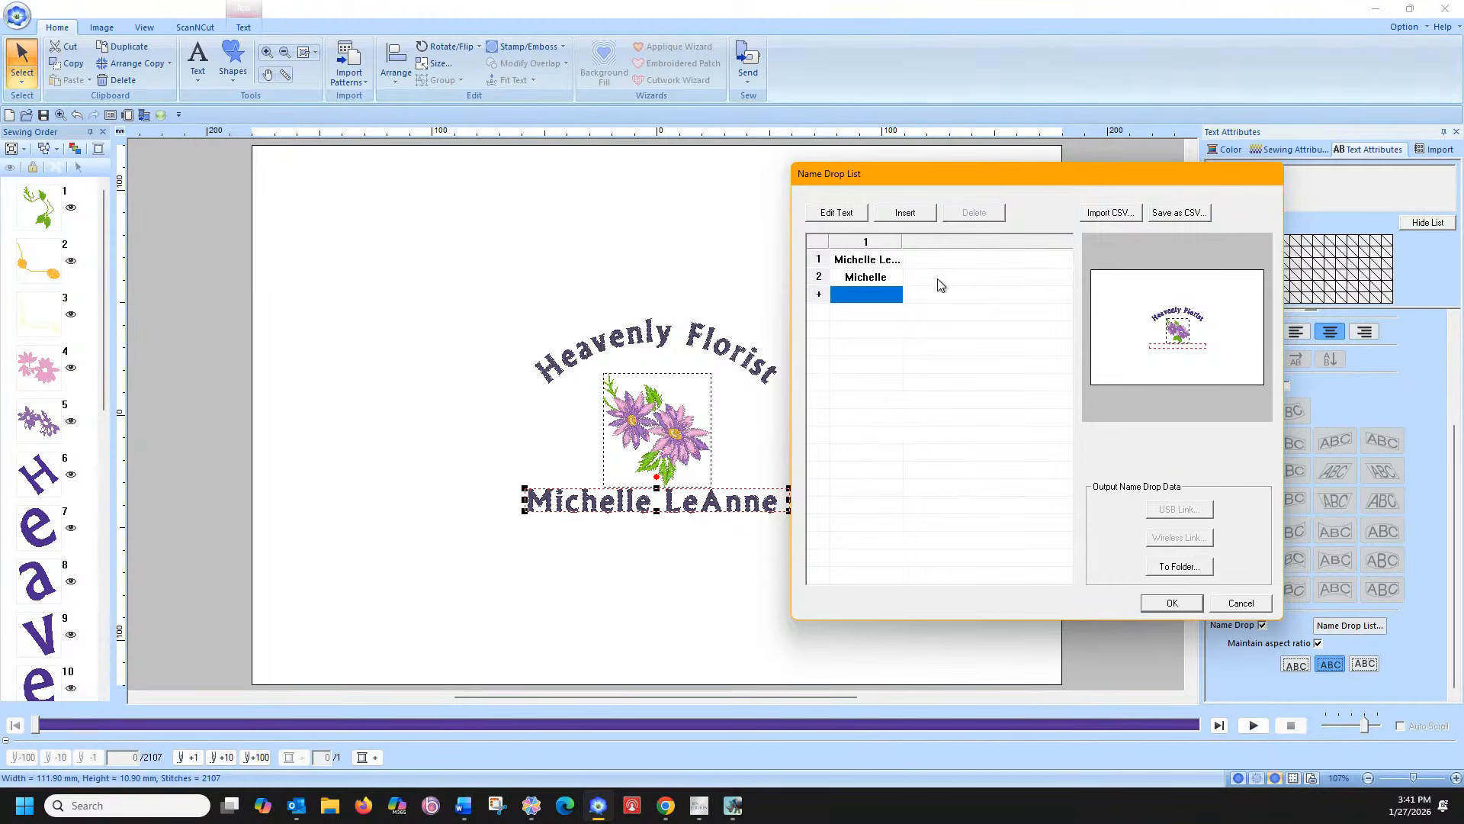
# Overwrite the second list entry with a different first name
pyautogui.click(888, 276)
pyautogui.click(894, 259)
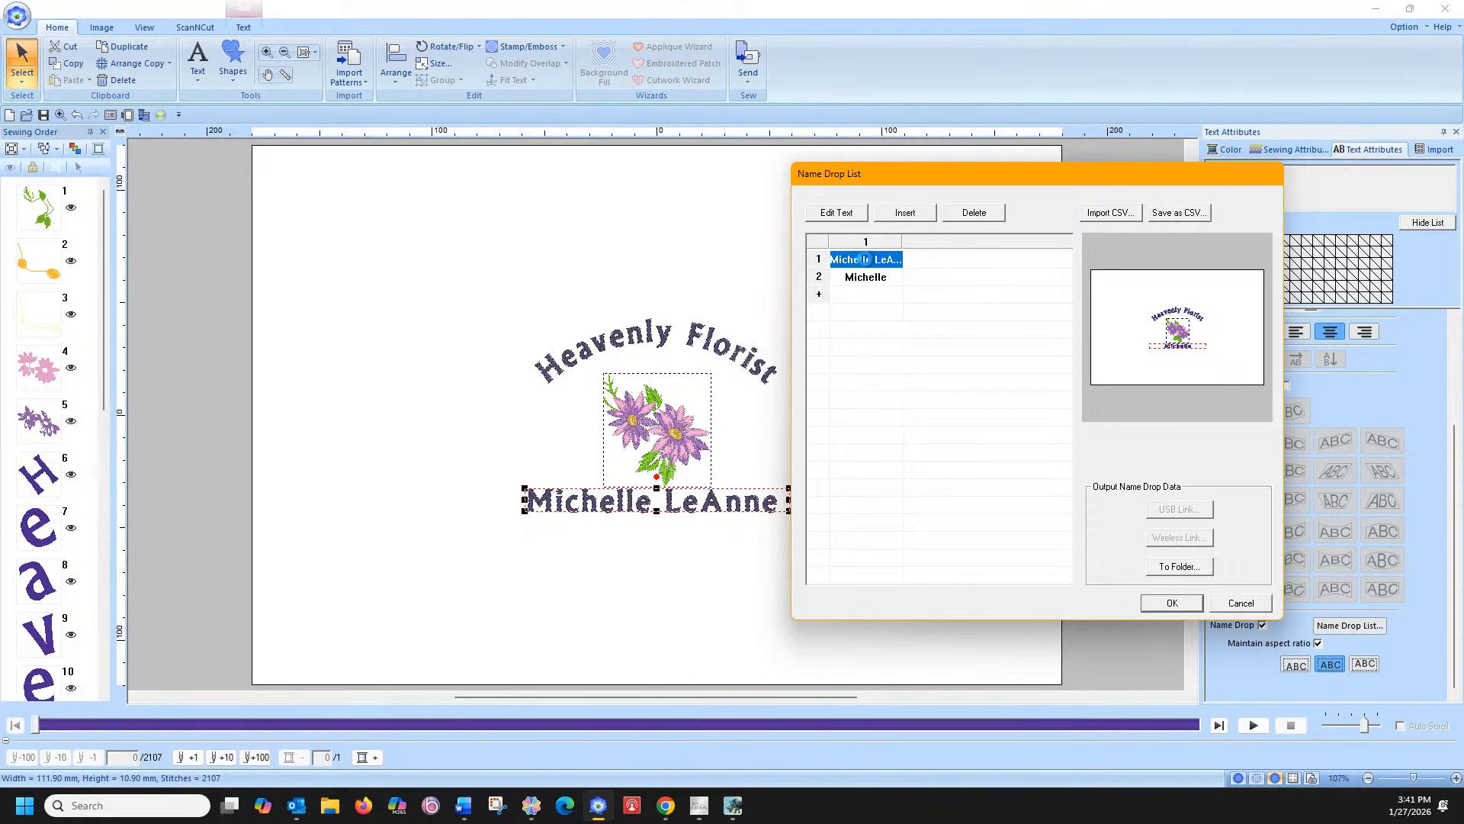
pyautogui.click(875, 278)
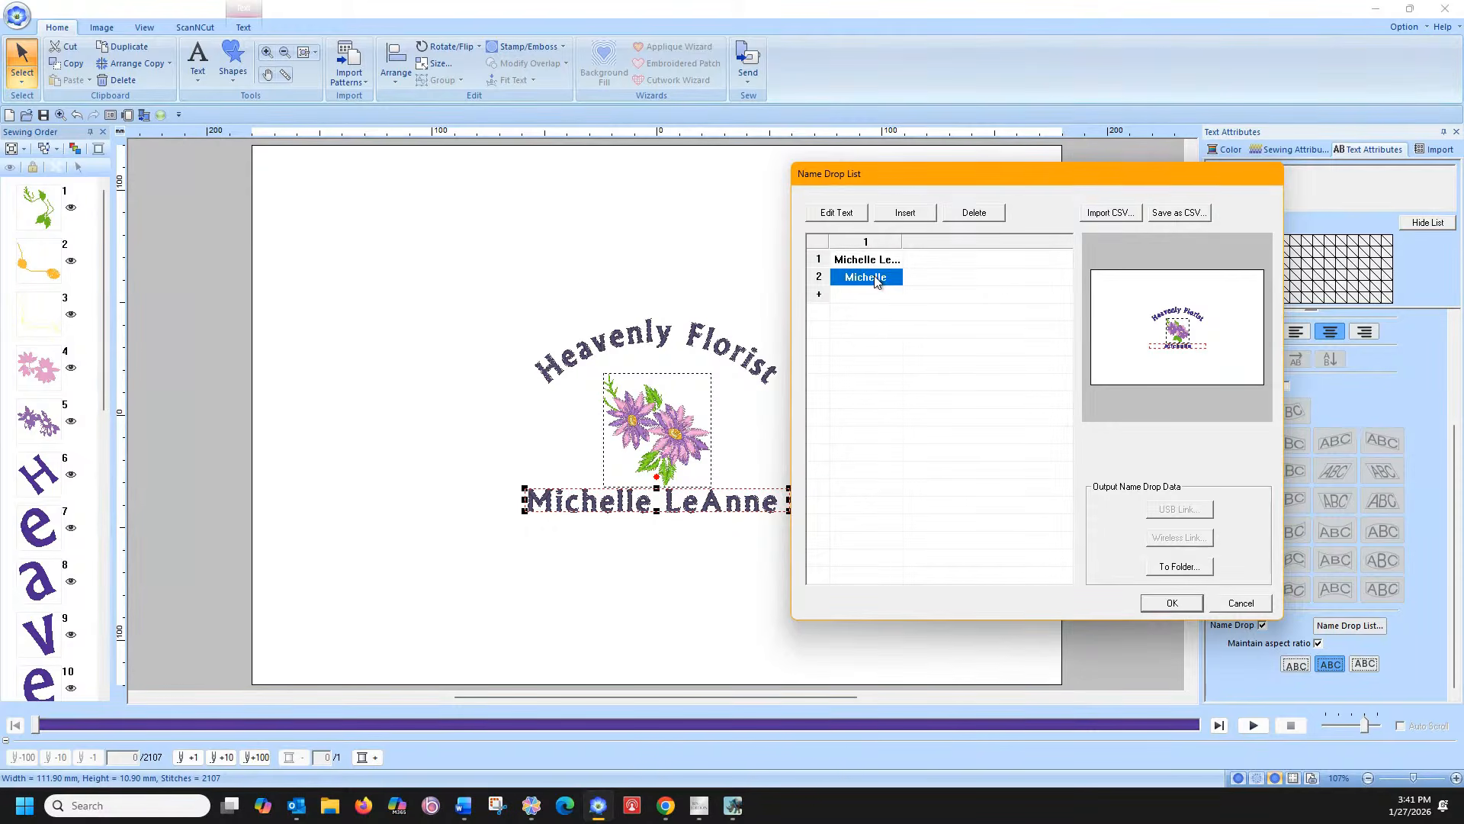
pyautogui.click(877, 280)
pyautogui.write('Cindy')
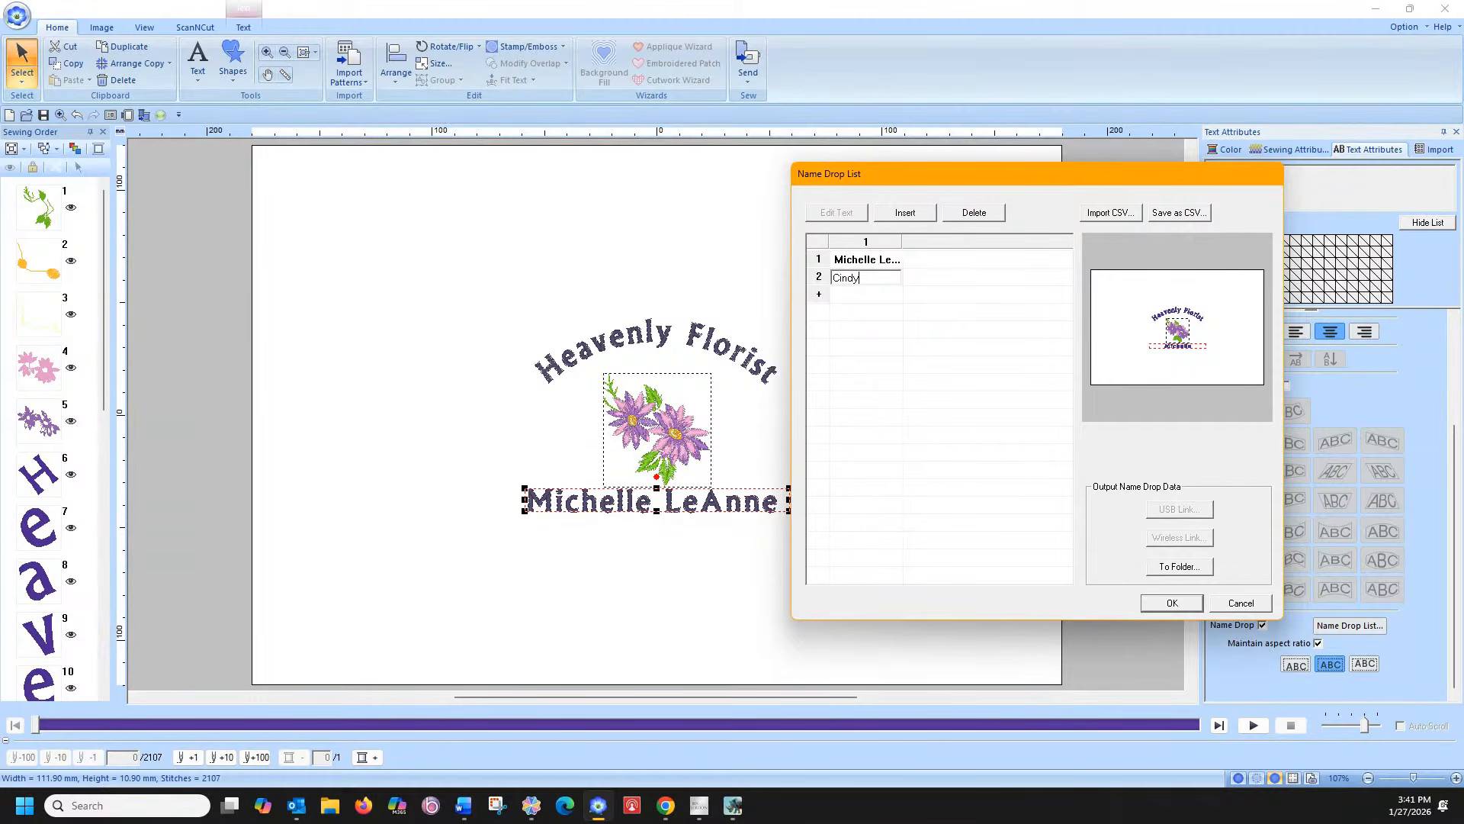
pyautogui.press('Return')
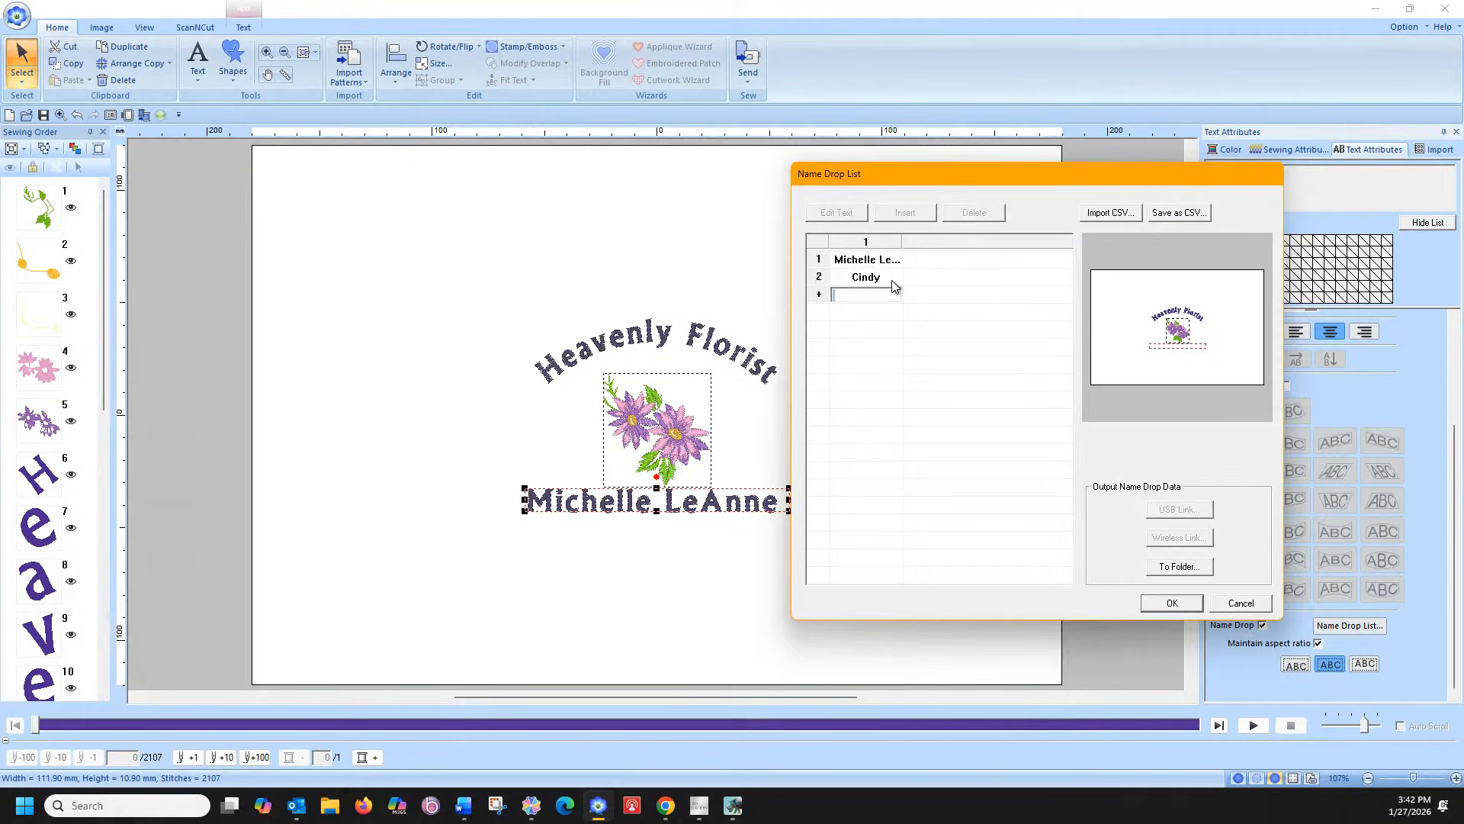
# Add three more first names to the Name Drop List, bringing it to five entries
pyautogui.write('Sally')
pyautogui.press('Return')
pyautogui.write('Henry')
pyautogui.press('Return')
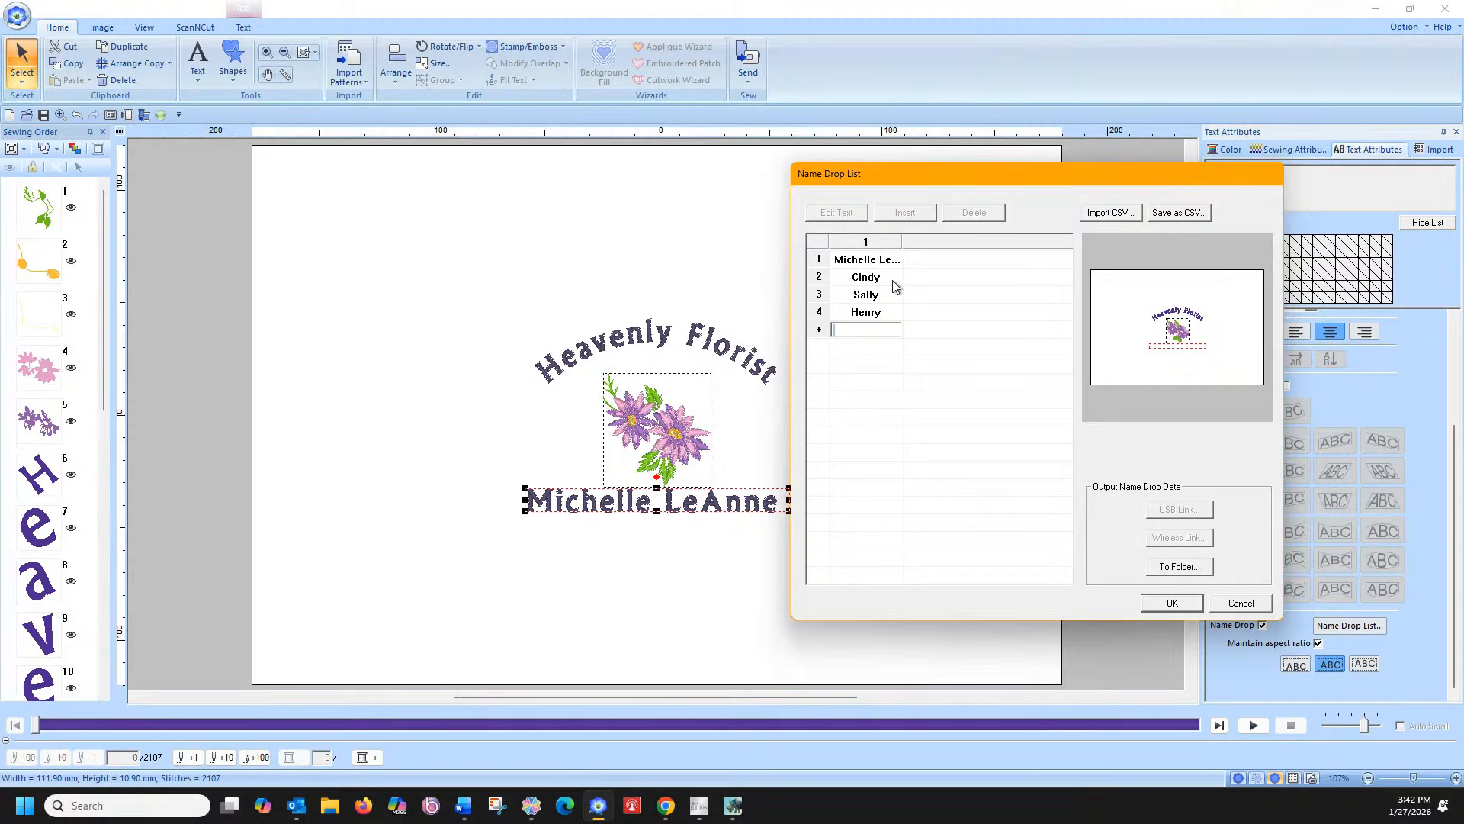
pyautogui.write('Georgina')
pyautogui.press('Return')
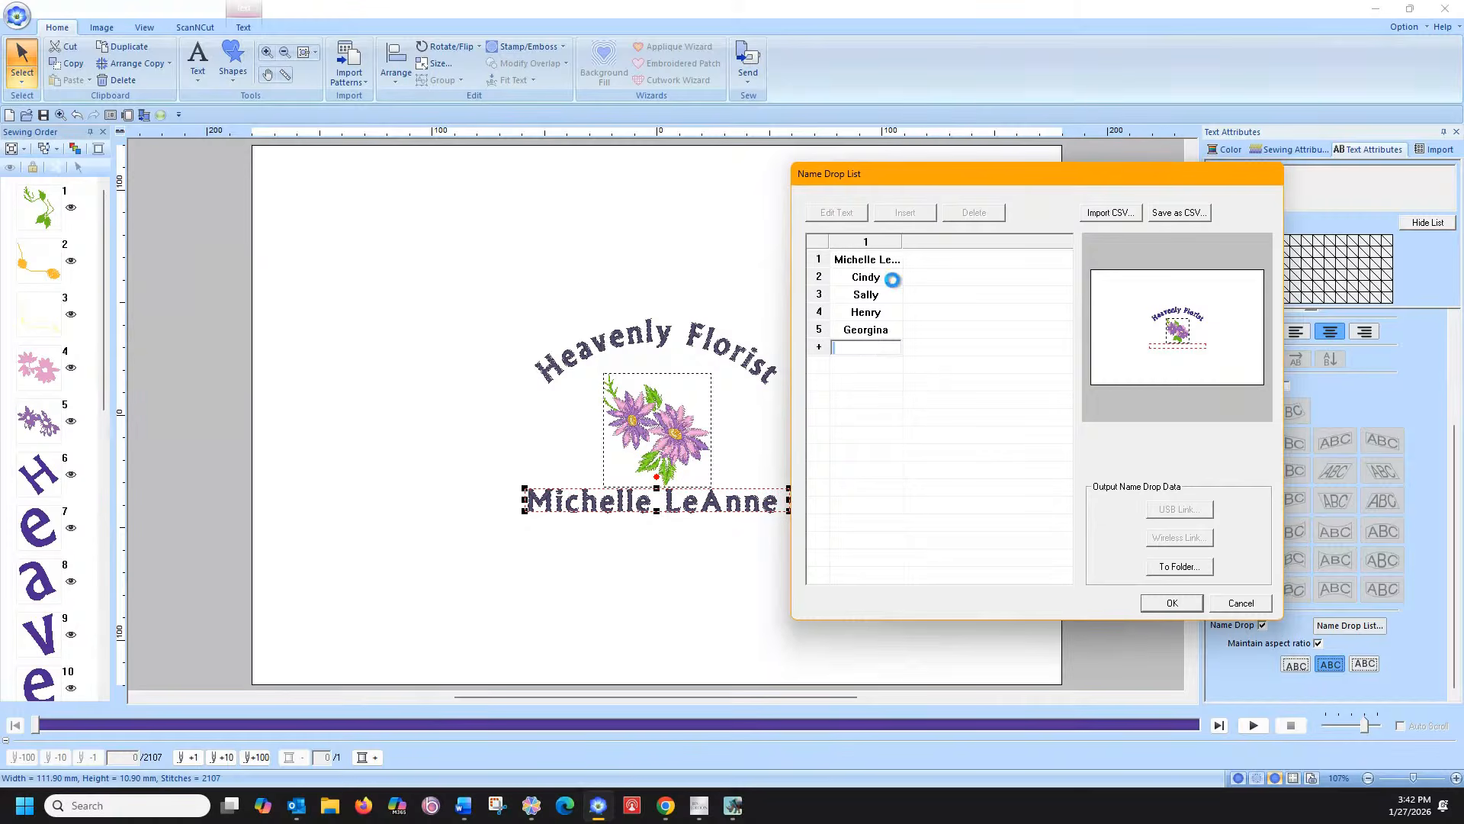
pyautogui.click(989, 407)
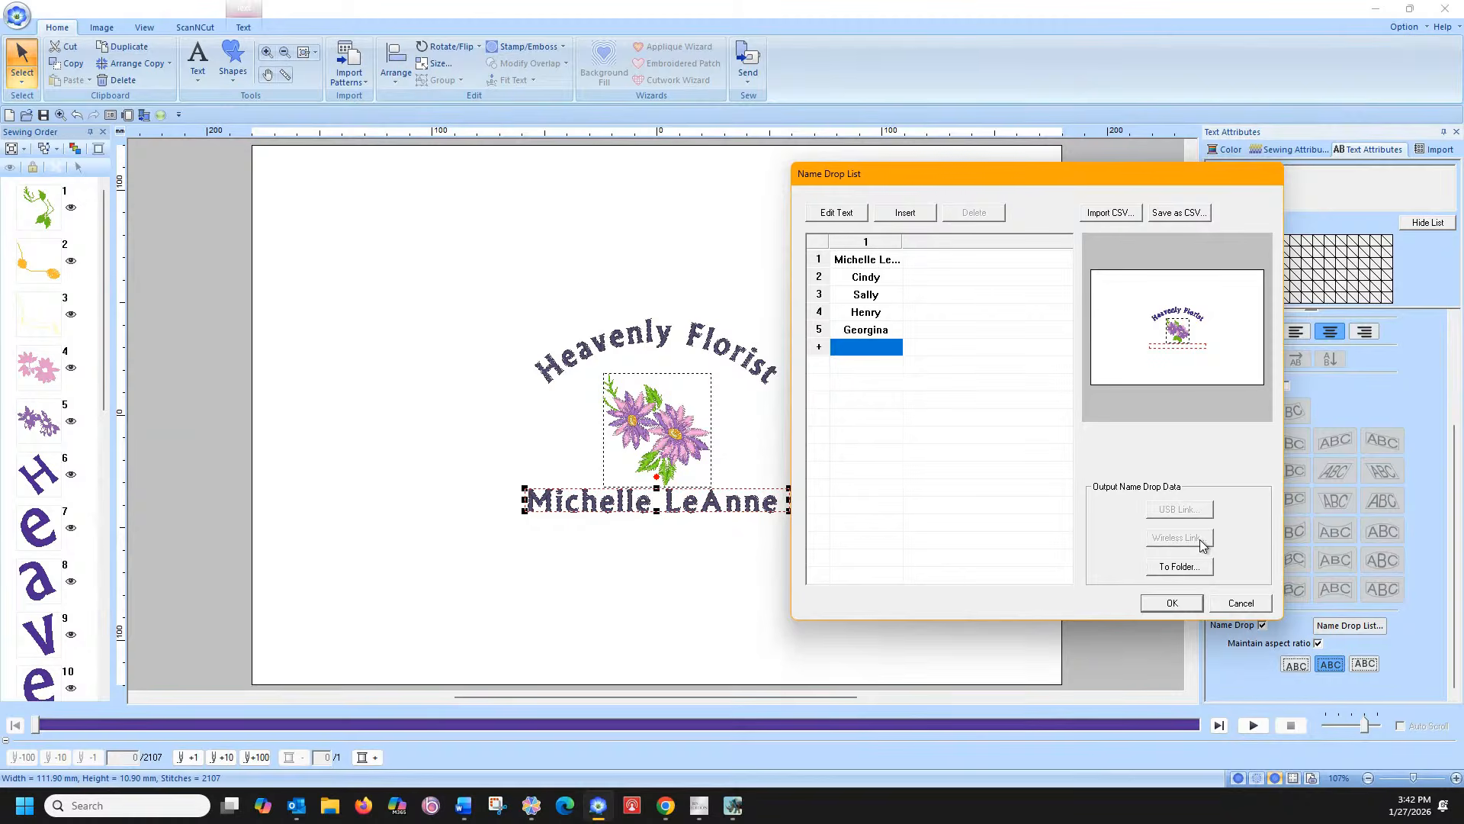
# Output the name-drop variants as files to a folder and dismiss the completion message
pyautogui.click(1169, 568)
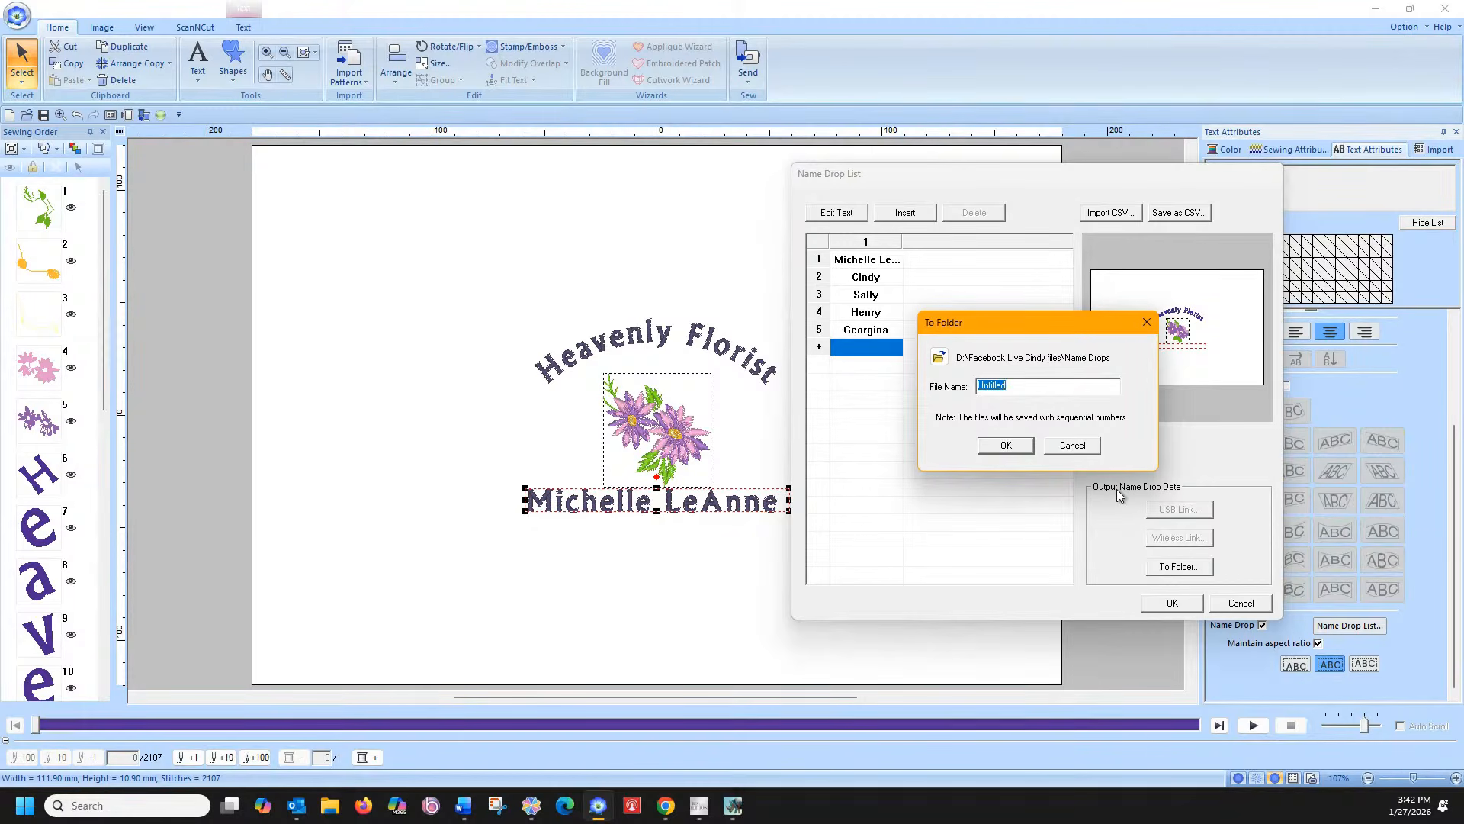
pyautogui.write('Name Drops 2 Live')
pyautogui.click(1005, 445)
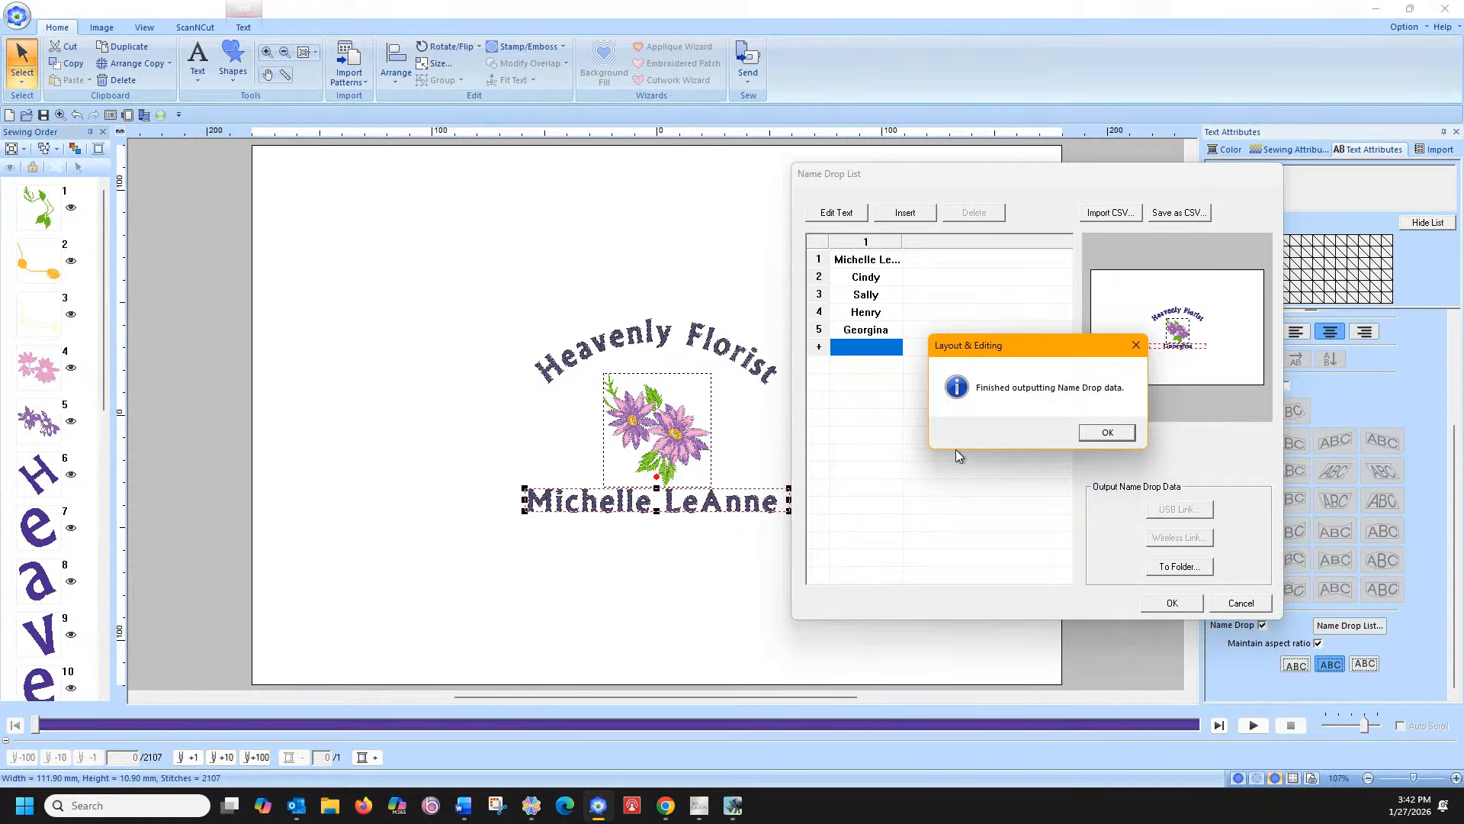
pyautogui.click(1098, 431)
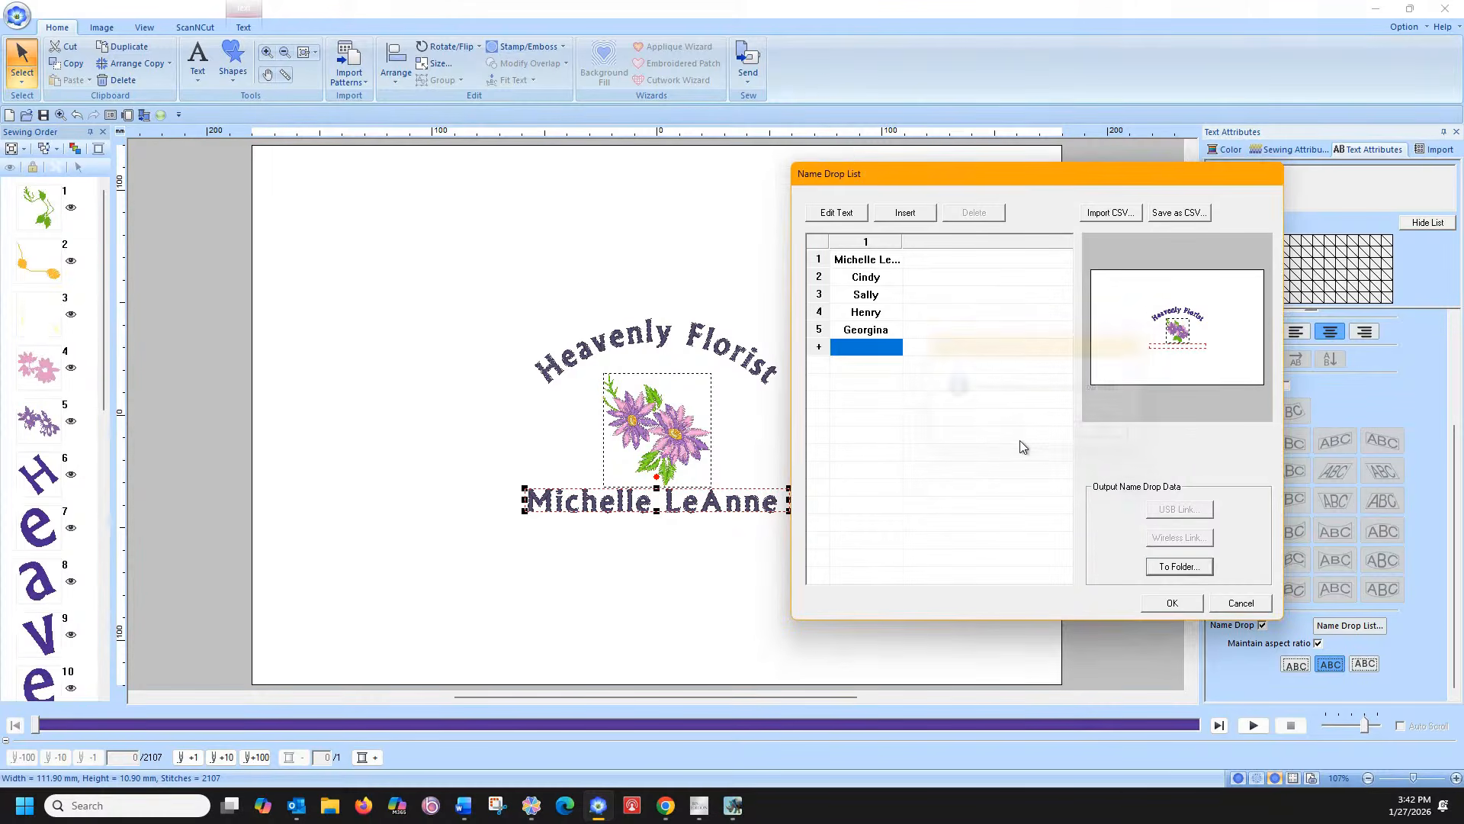
# Preview all five name entries, keep the fifth on the design, and open the Design Database
pyautogui.click(862, 260)
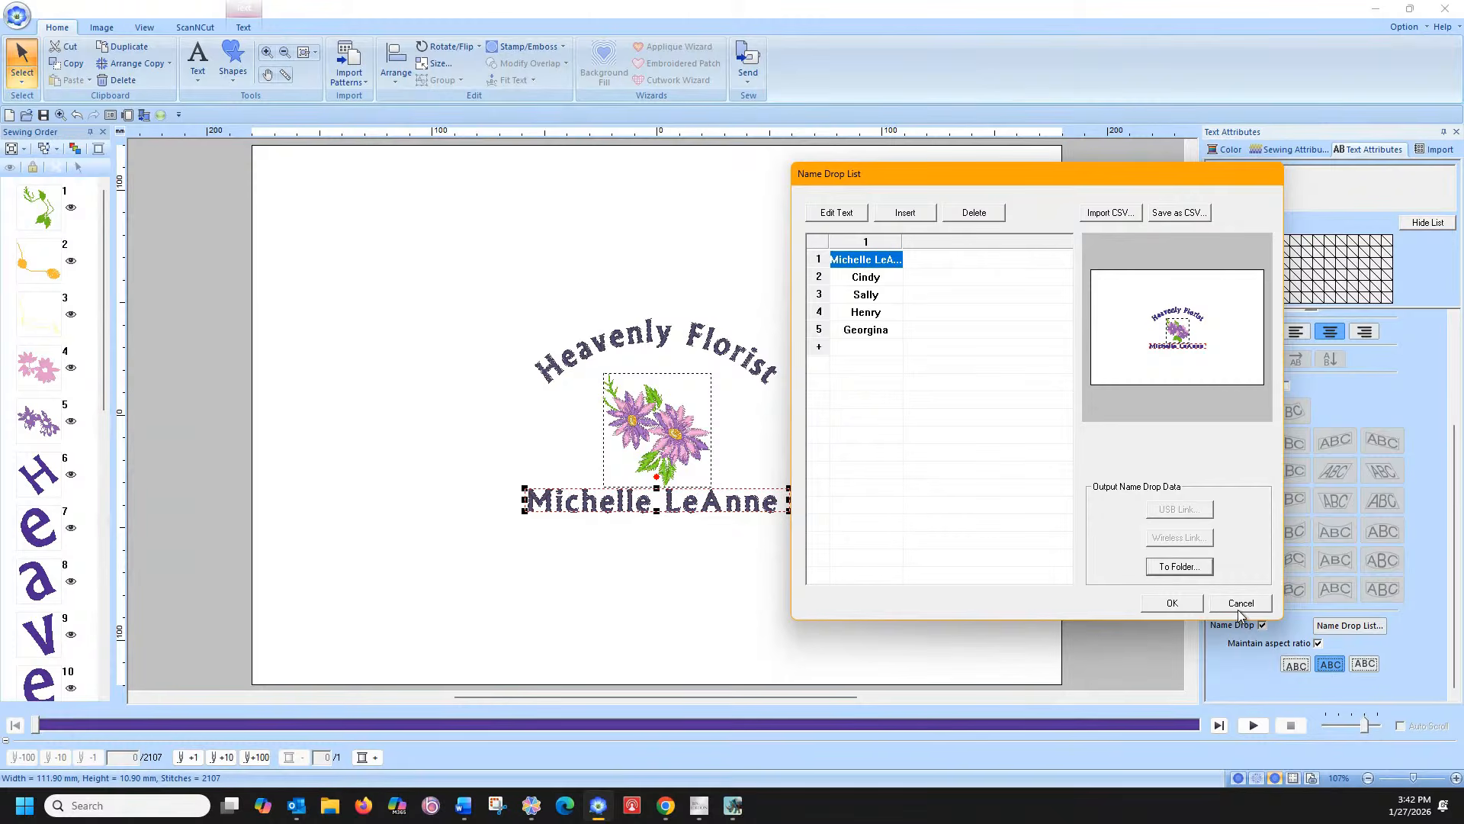
pyautogui.click(854, 281)
pyautogui.click(857, 297)
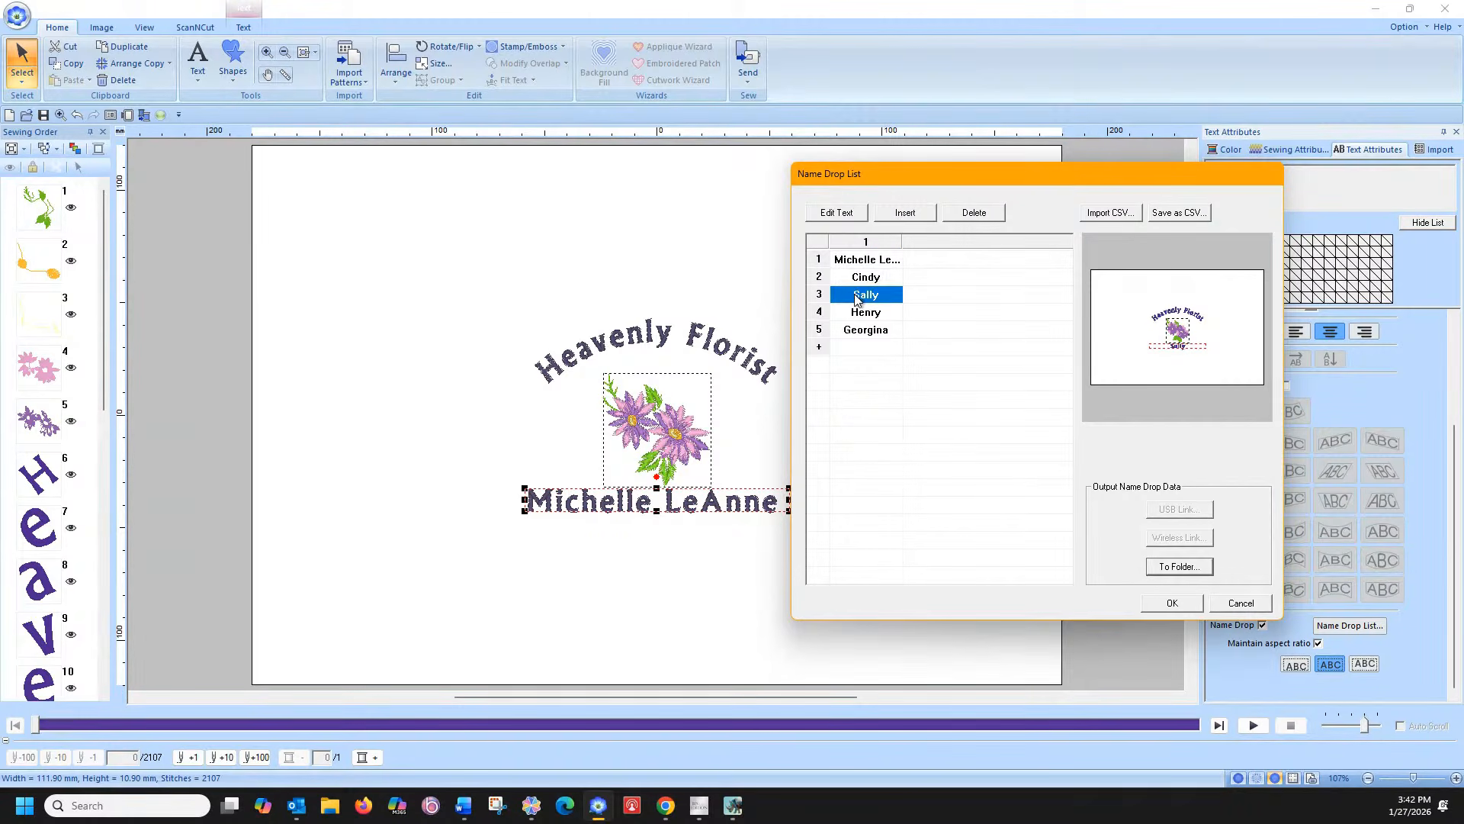
pyautogui.click(857, 315)
pyautogui.click(861, 333)
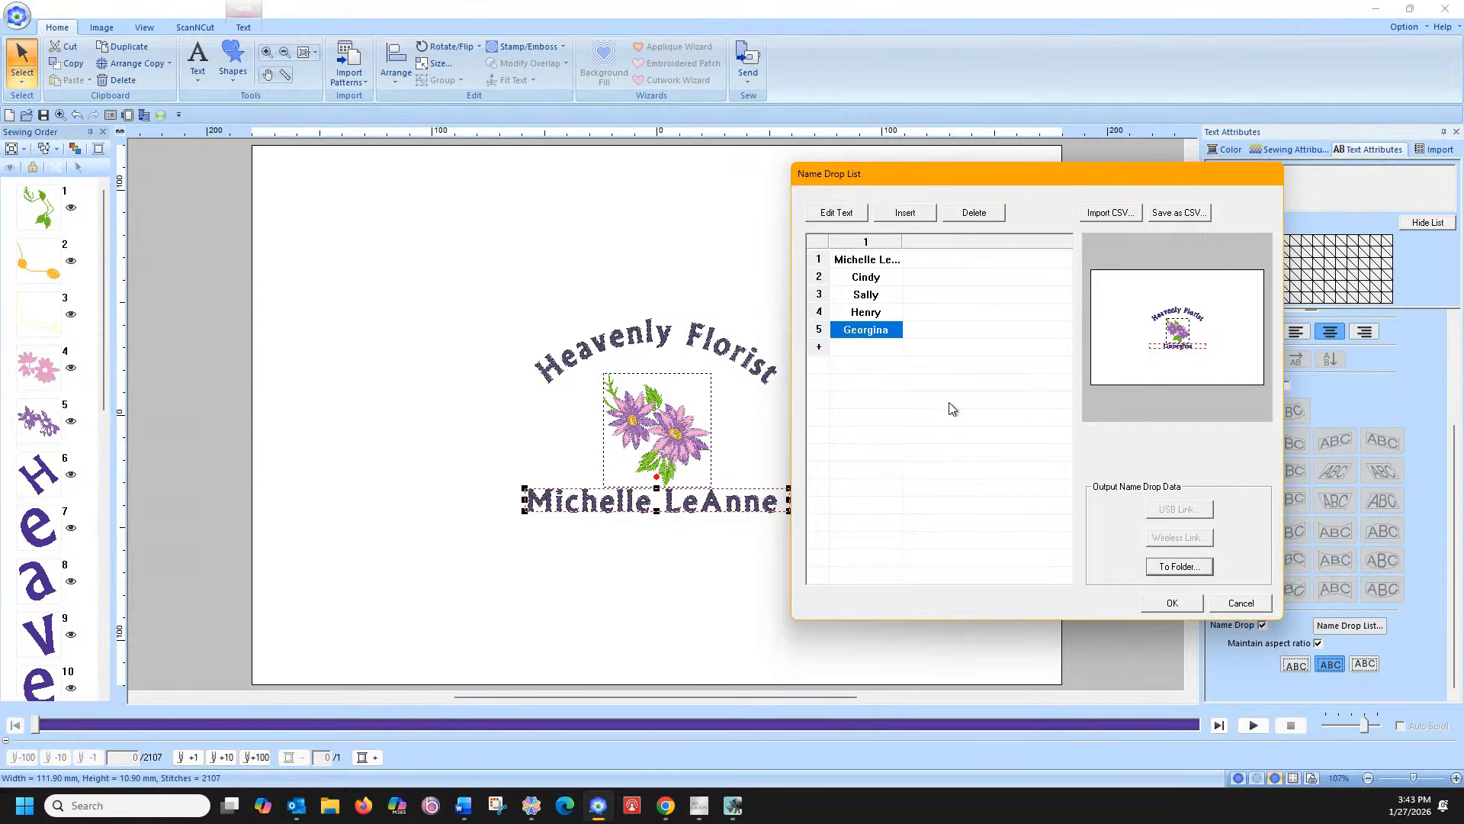
pyautogui.click(1172, 604)
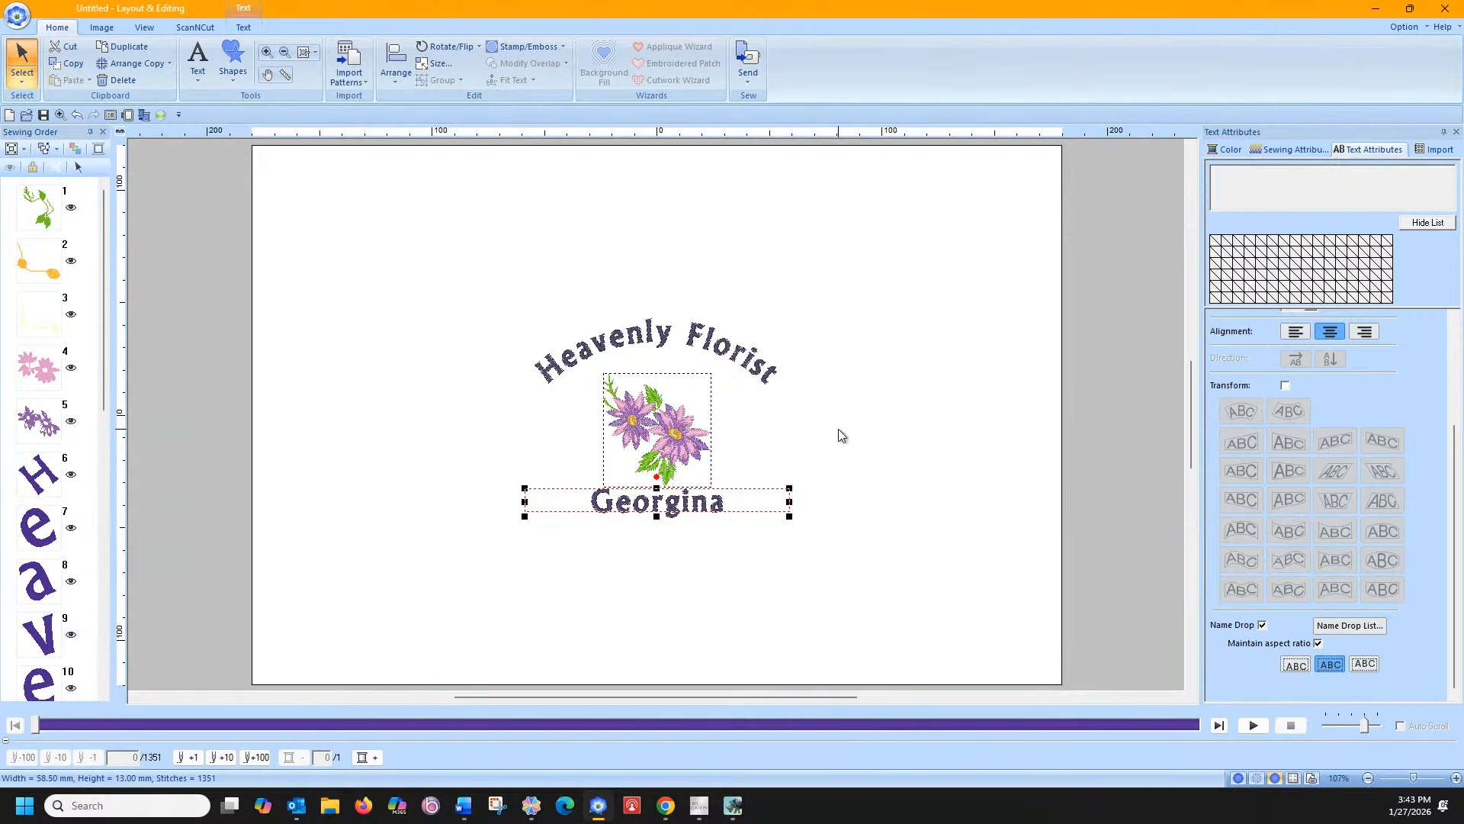
pyautogui.click(1411, 28)
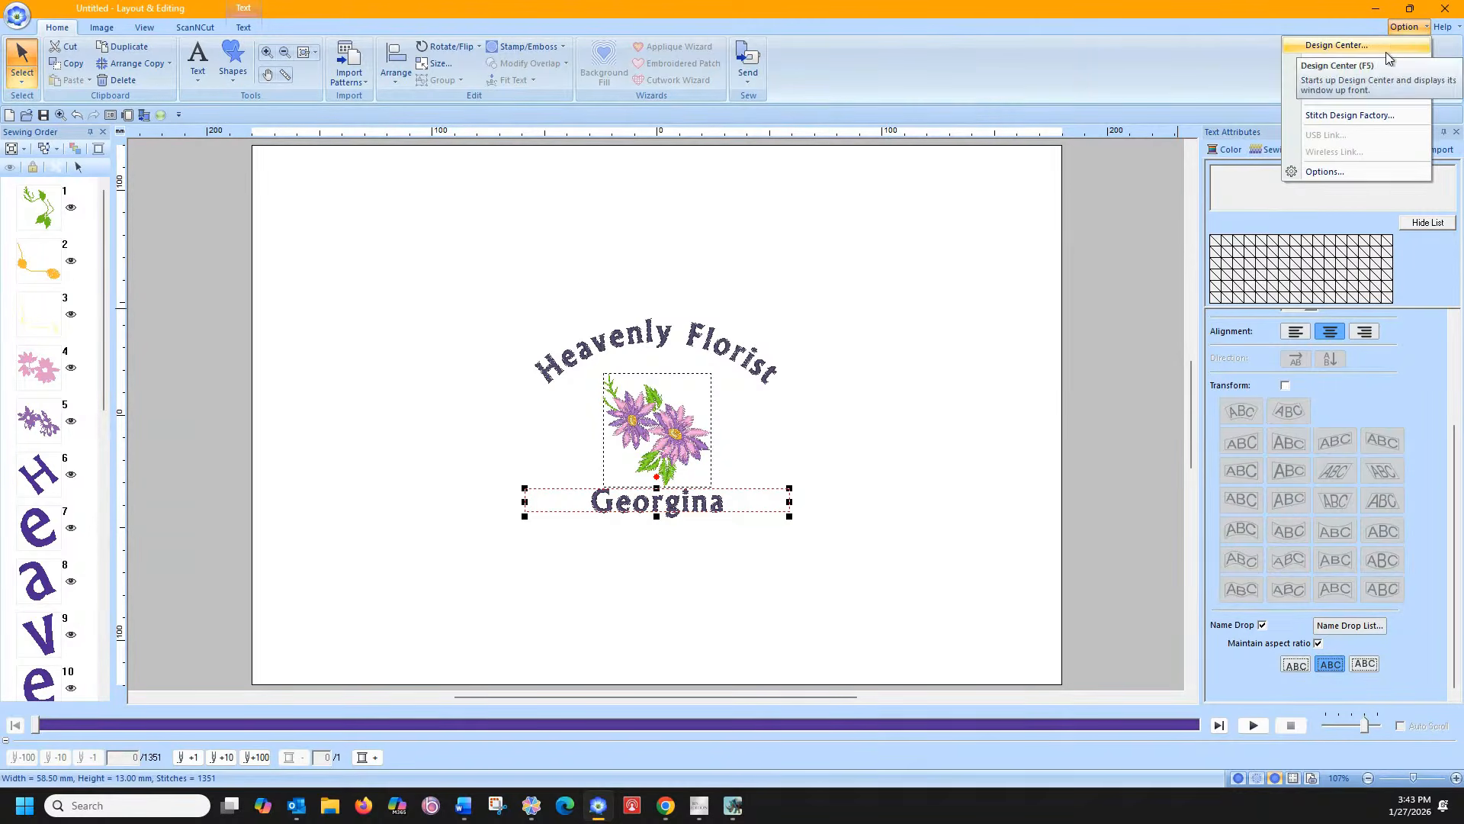
pyautogui.click(1389, 79)
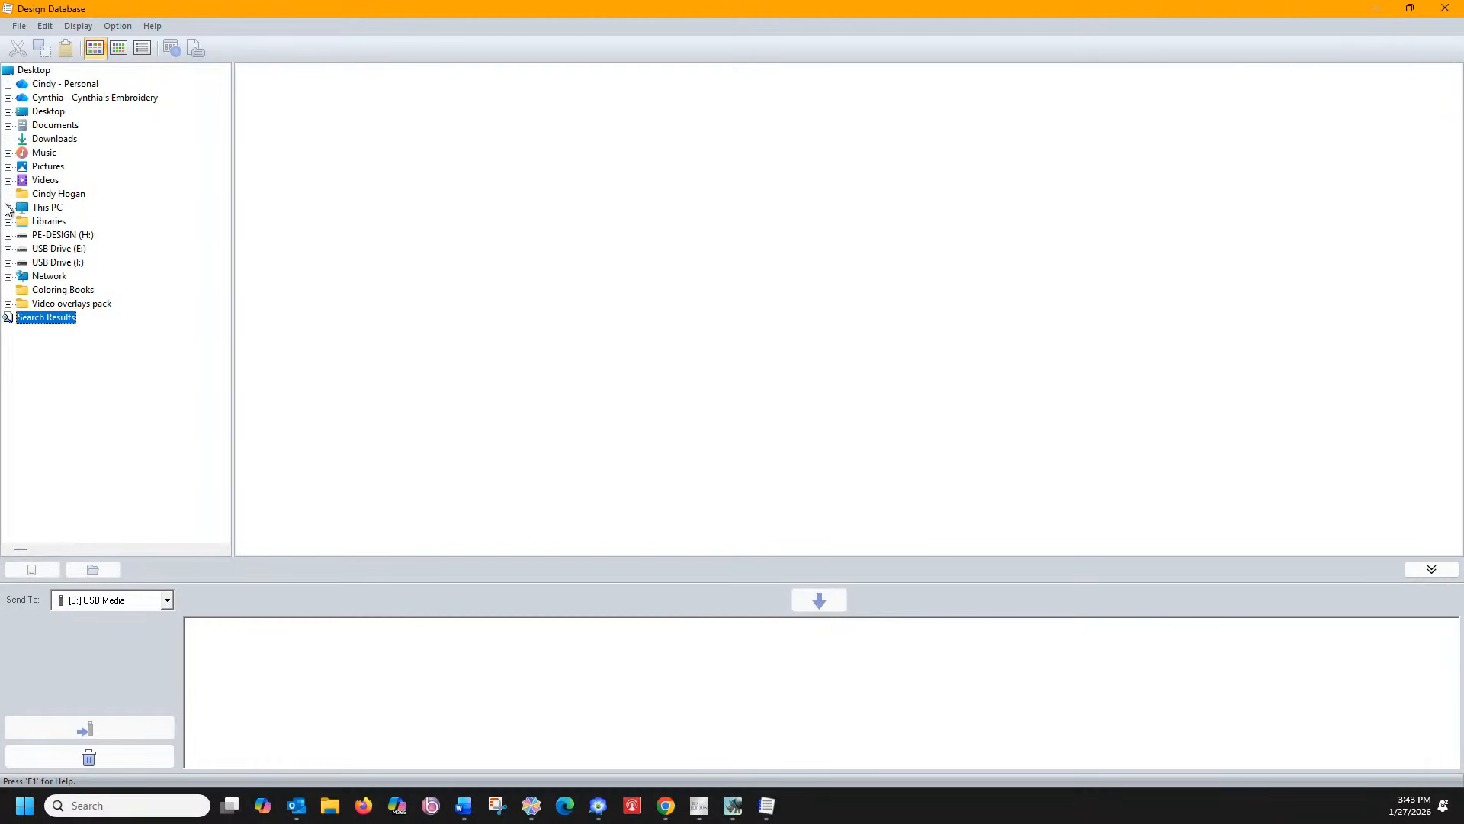
# Browse to Data (D:) > Facebook Live Cindy files > Name Drops and select the five Heavenly Florist designs
pyautogui.click(7, 207)
pyautogui.click(22, 235)
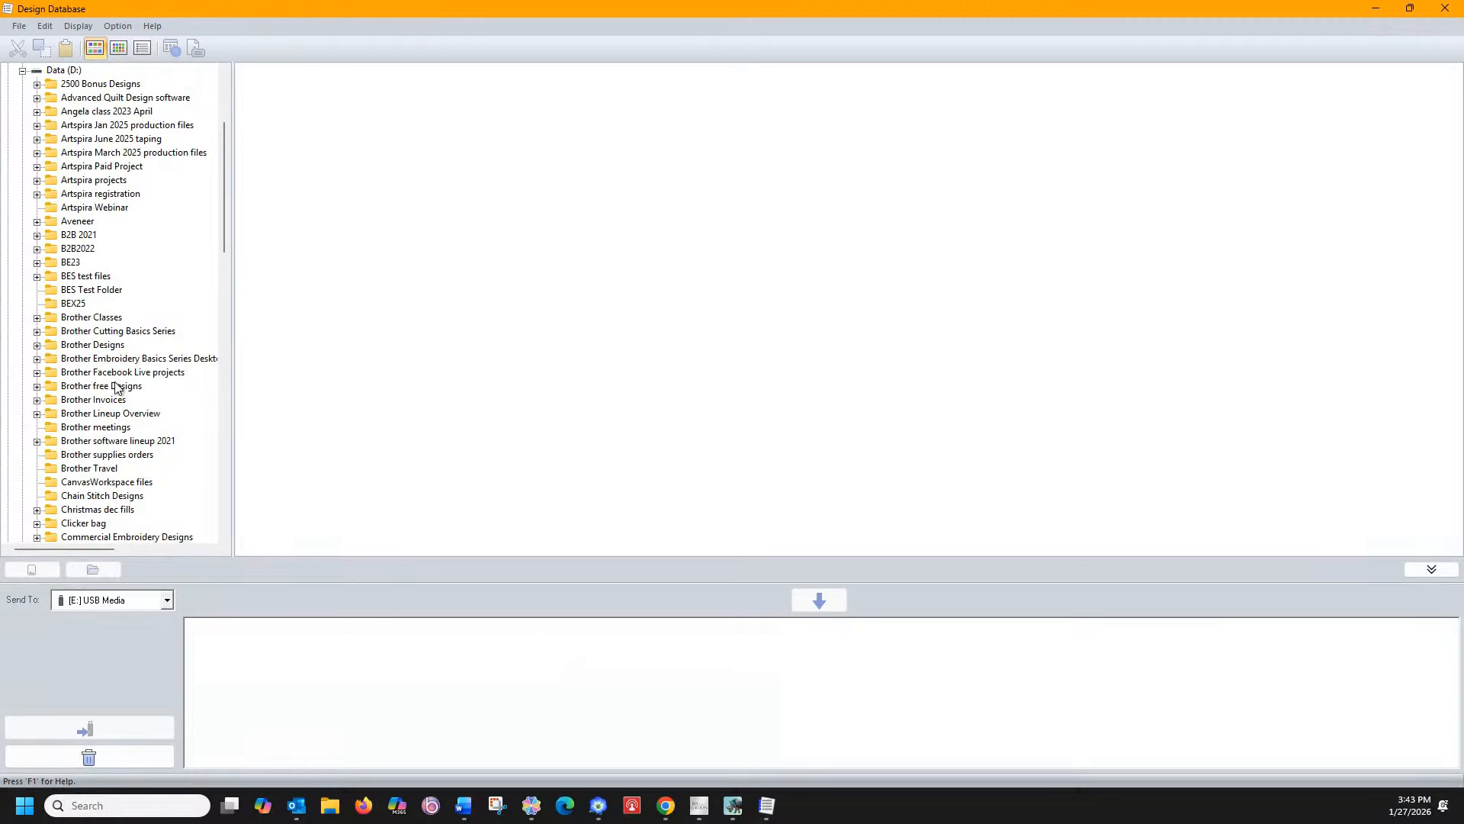
pyautogui.scroll(-8, 118, 383)
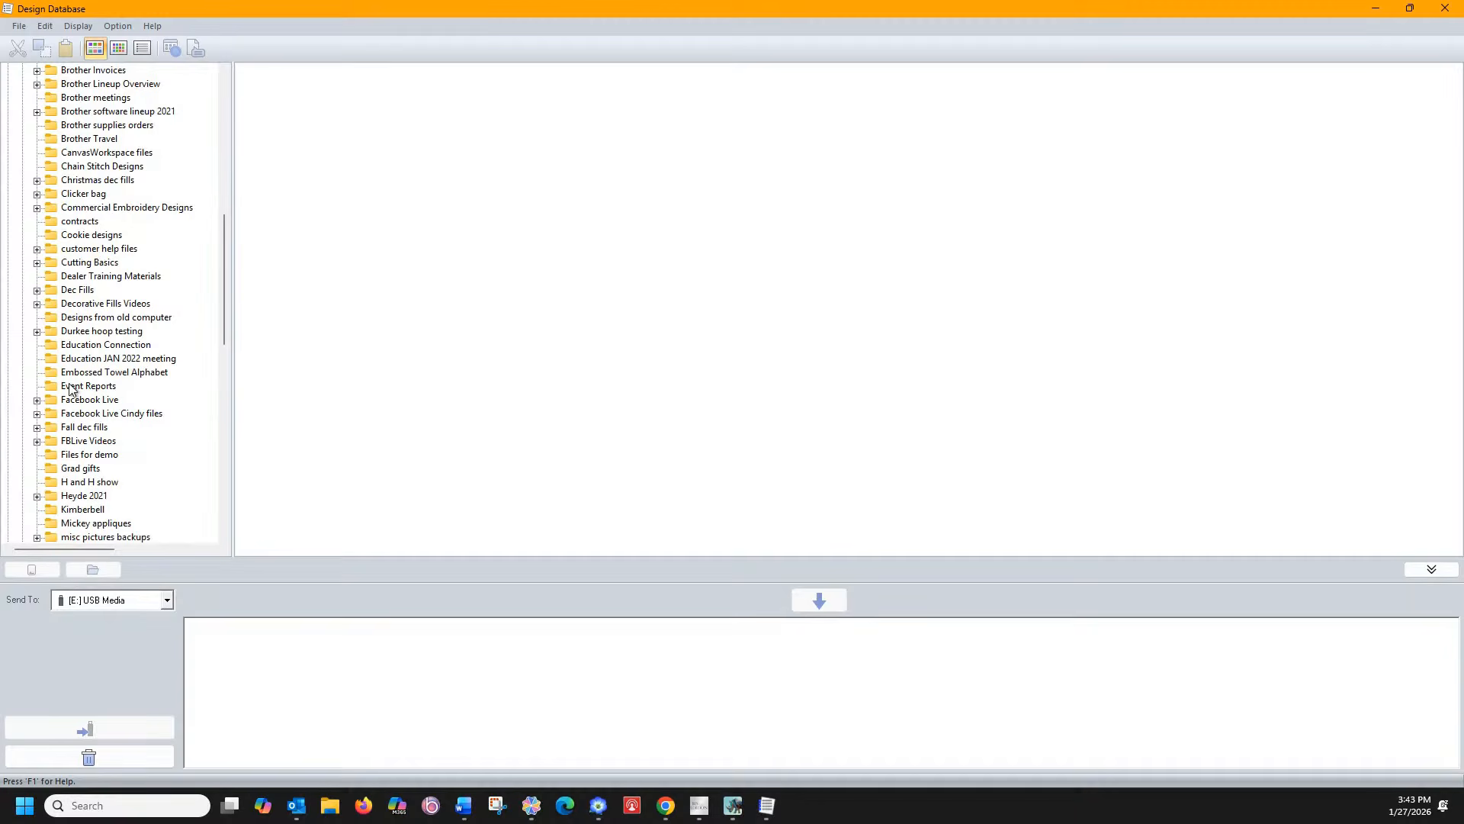
pyautogui.click(37, 414)
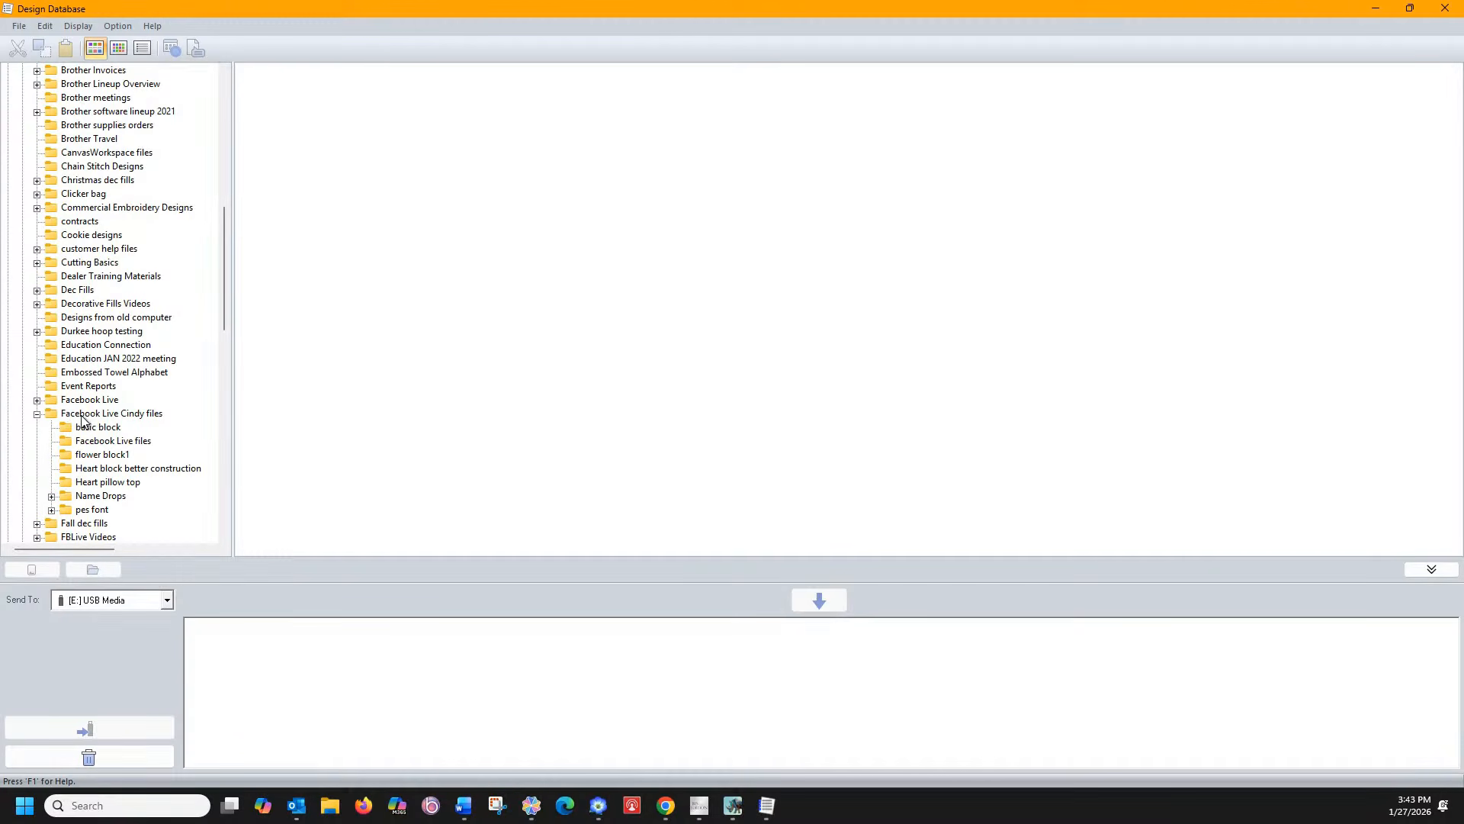
pyautogui.click(52, 495)
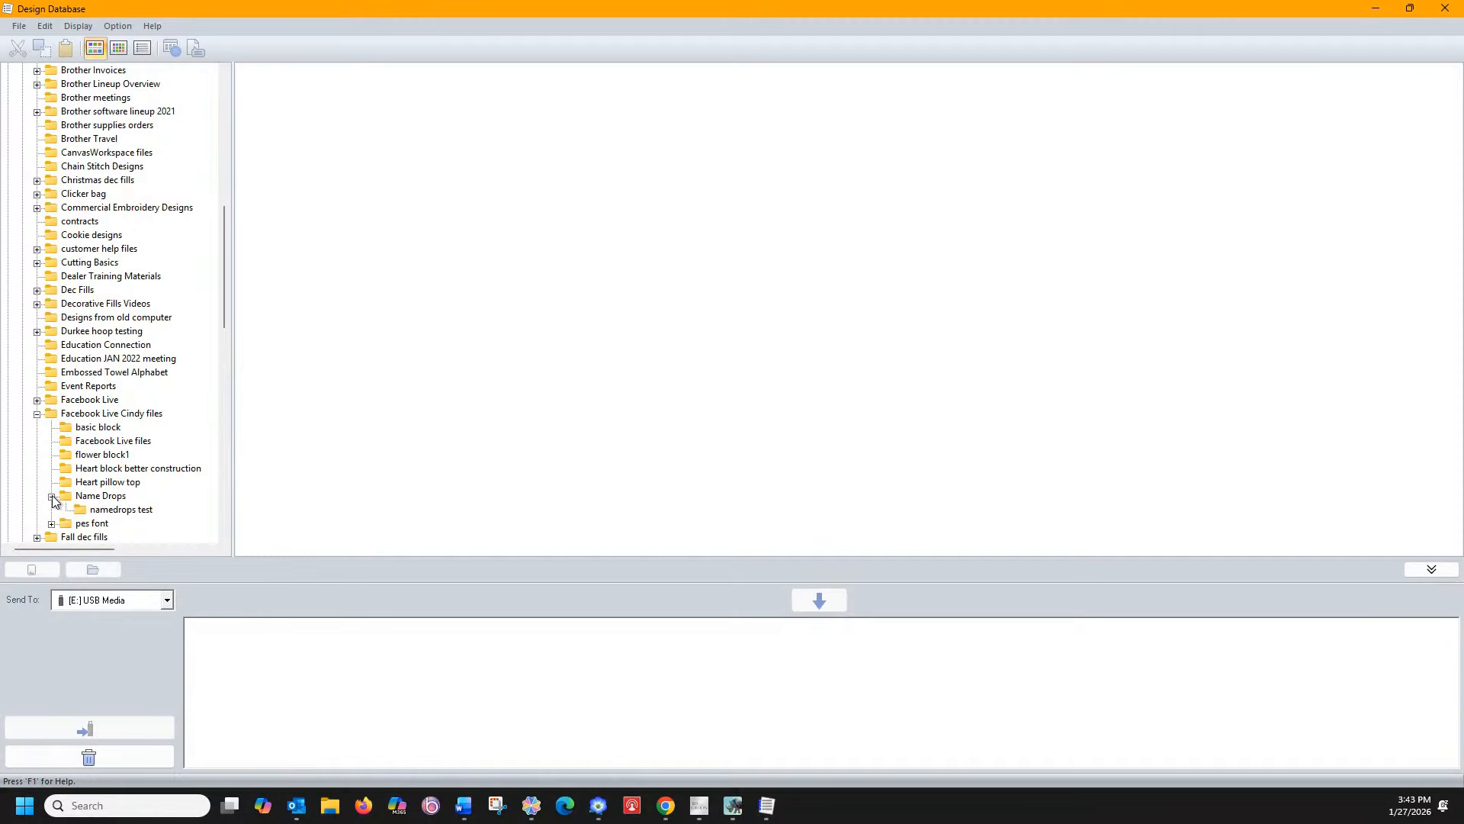
pyautogui.click(96, 496)
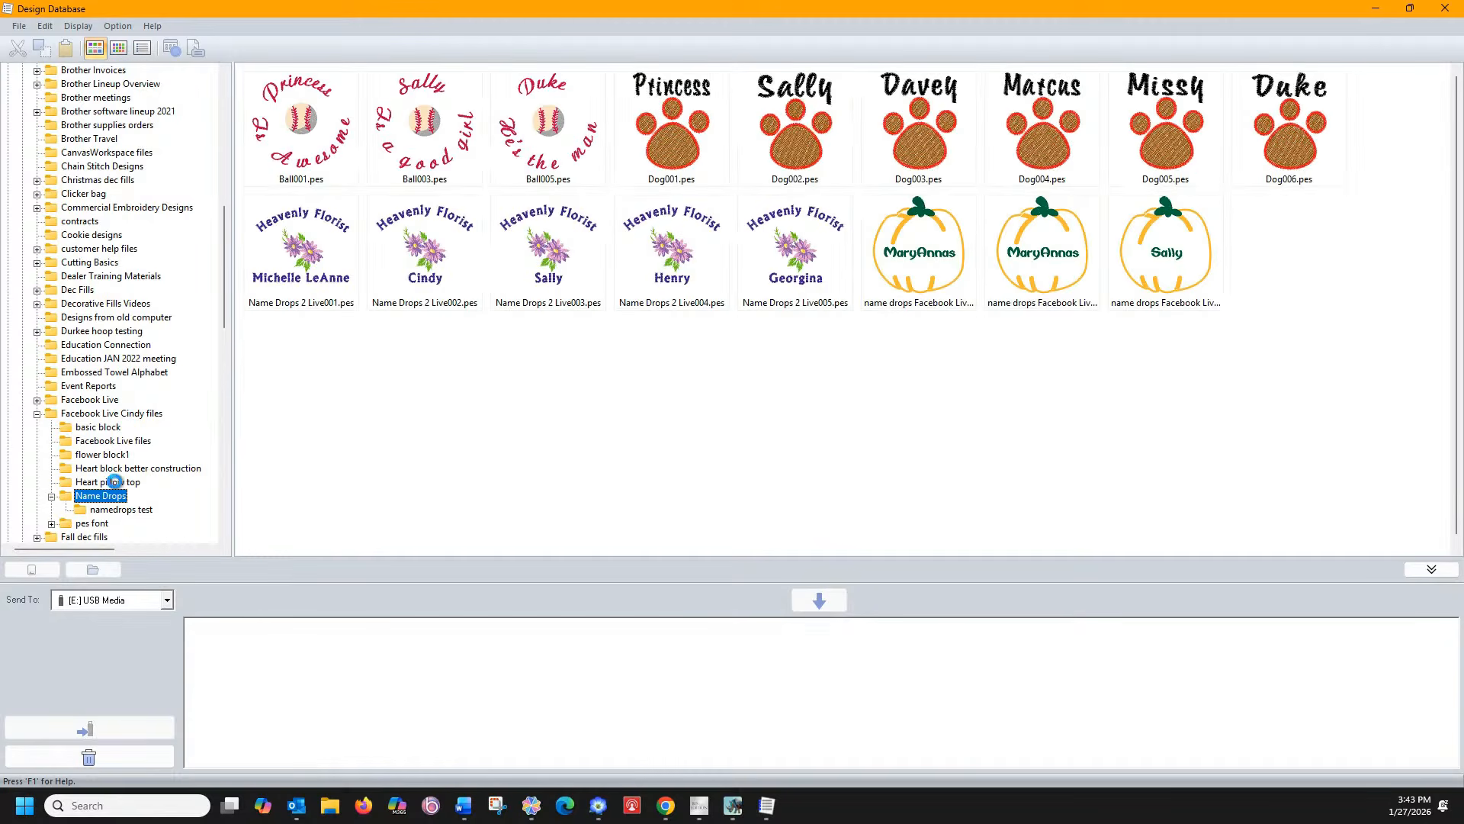
pyautogui.click(322, 243)
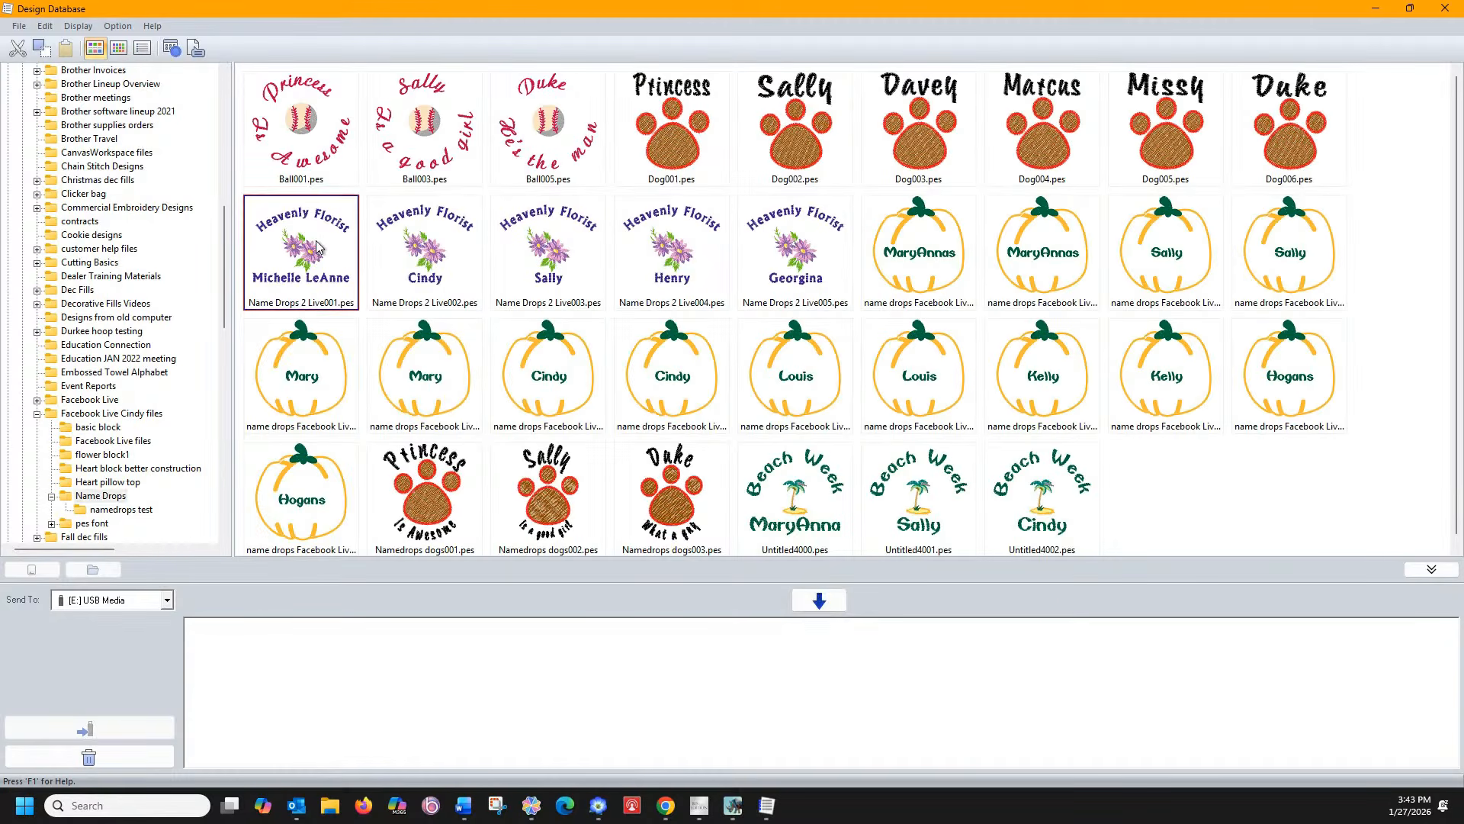
pyautogui.keyDown('shift'); pyautogui.click(746, 256); pyautogui.keyUp('shift')
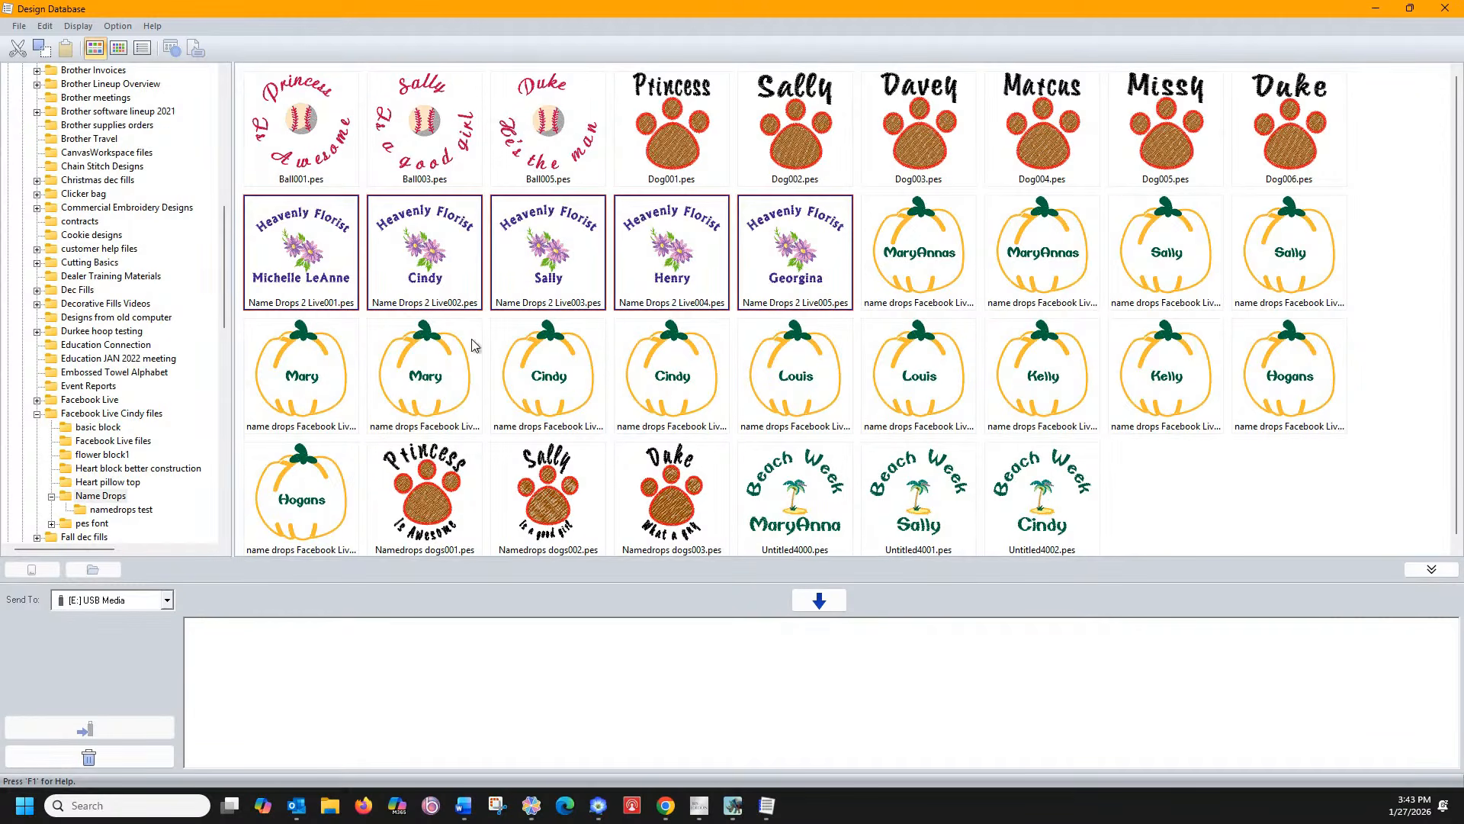
# Queue the five designs to send to SewingMachine040, then clear them from the send list
pyautogui.click(165, 601)
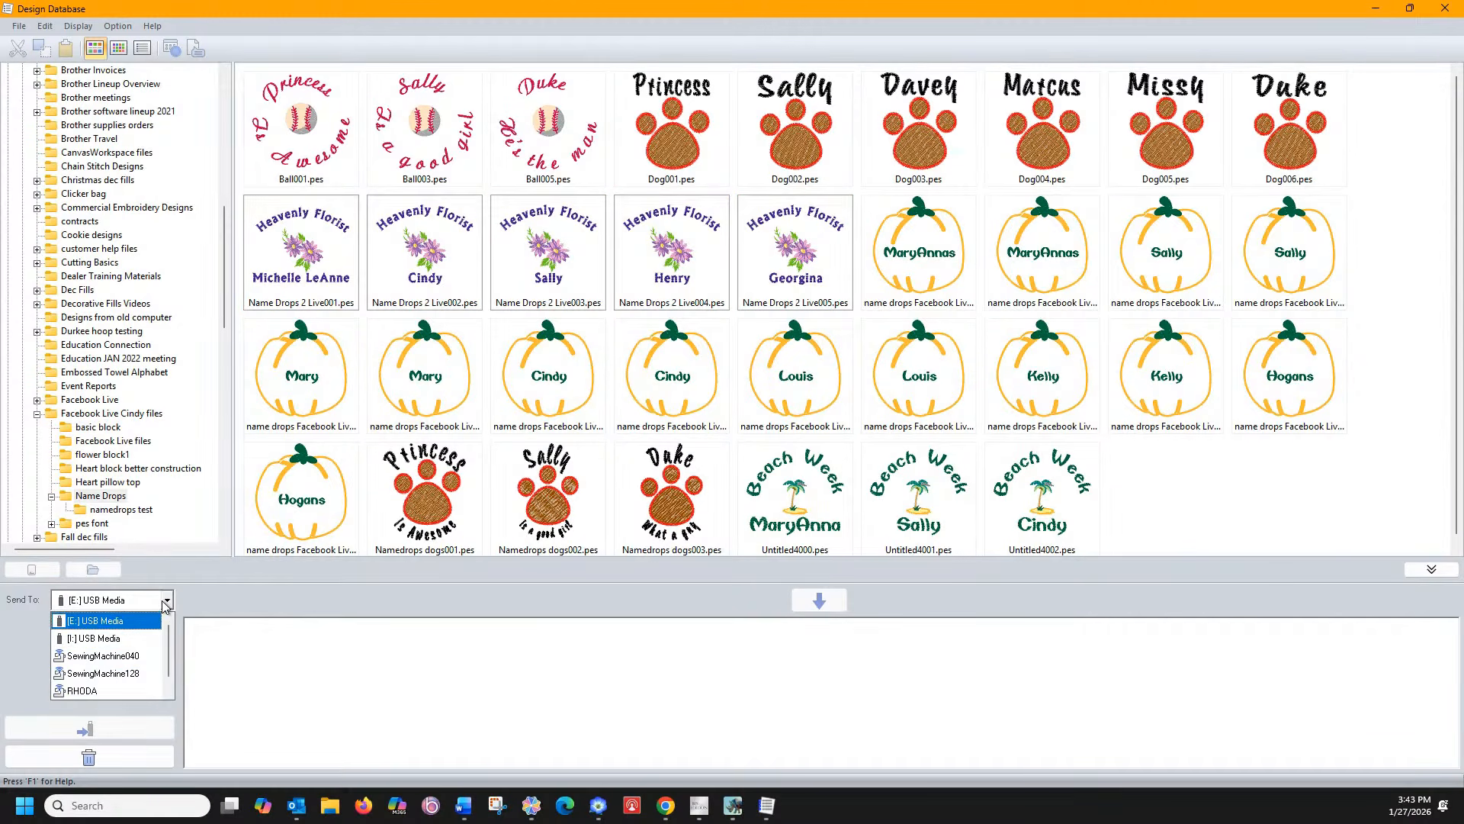
pyautogui.click(122, 661)
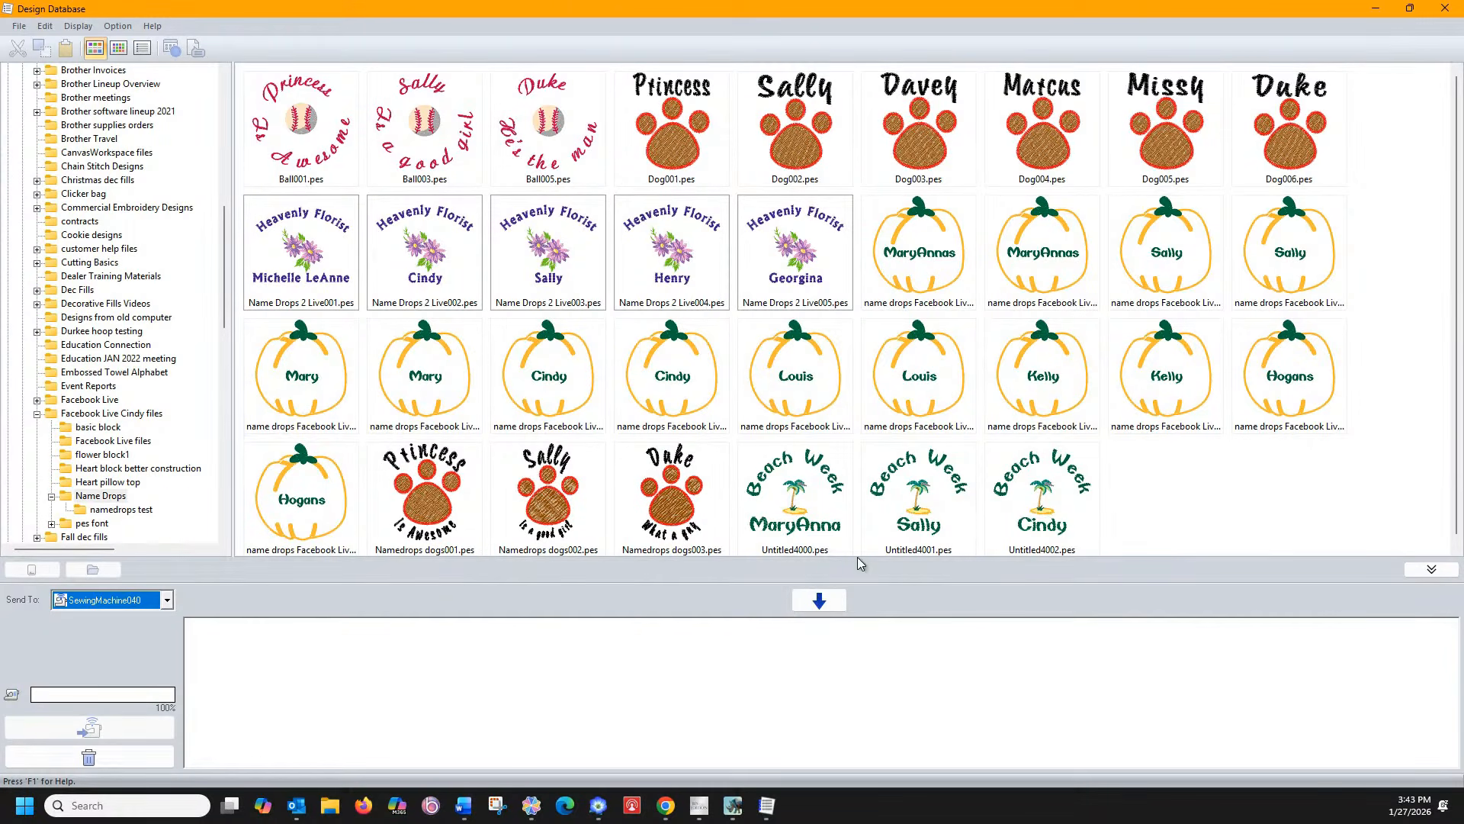
pyautogui.click(819, 600)
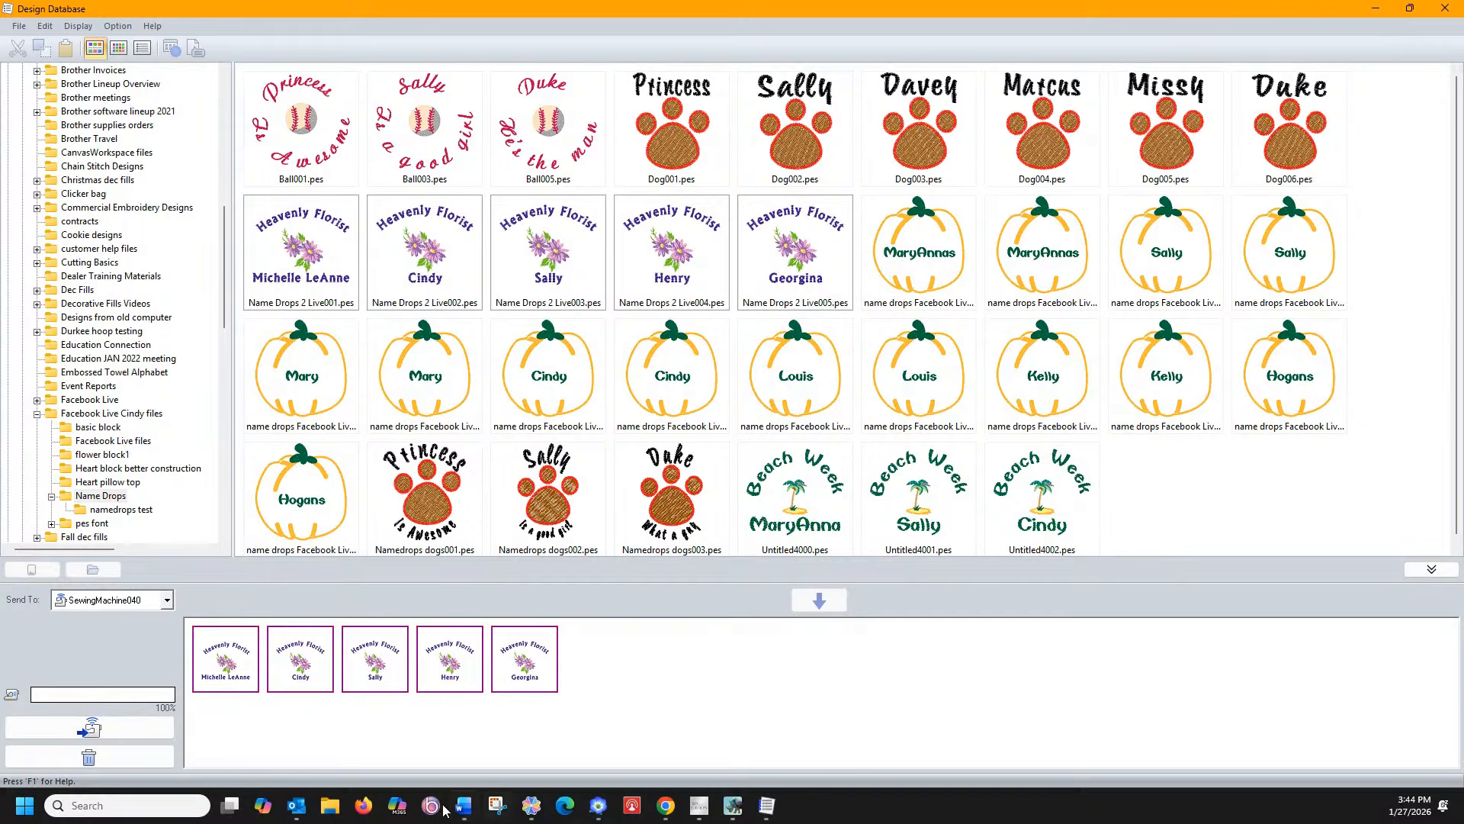
pyautogui.rightClick(526, 685)
pyautogui.click(552, 737)
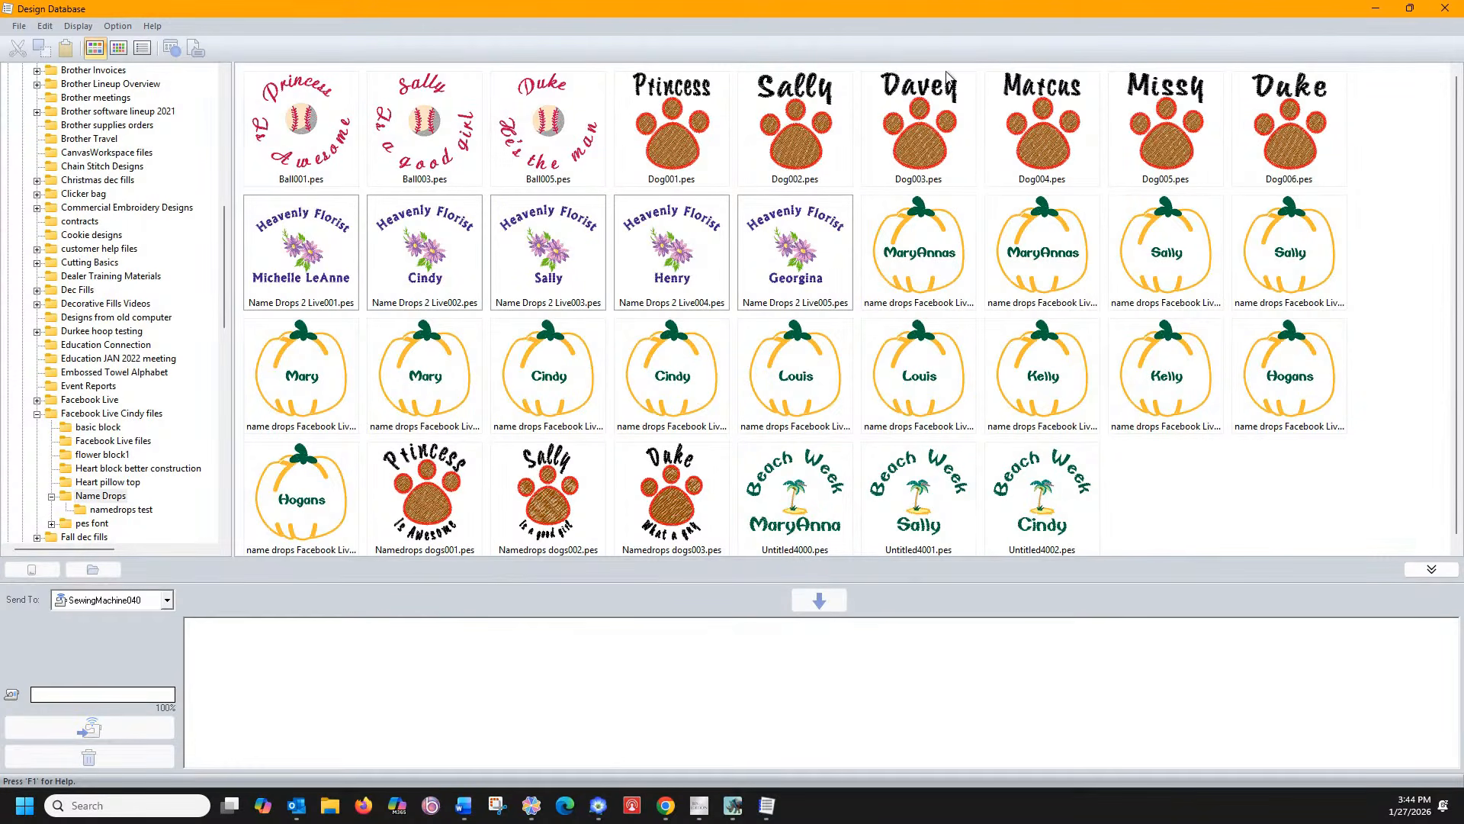
# Reselect the five Heavenly Florist designs and delete them, then bring up Windows search
pyautogui.keyDown('shift'); pyautogui.click(803, 257); pyautogui.keyUp('shift')
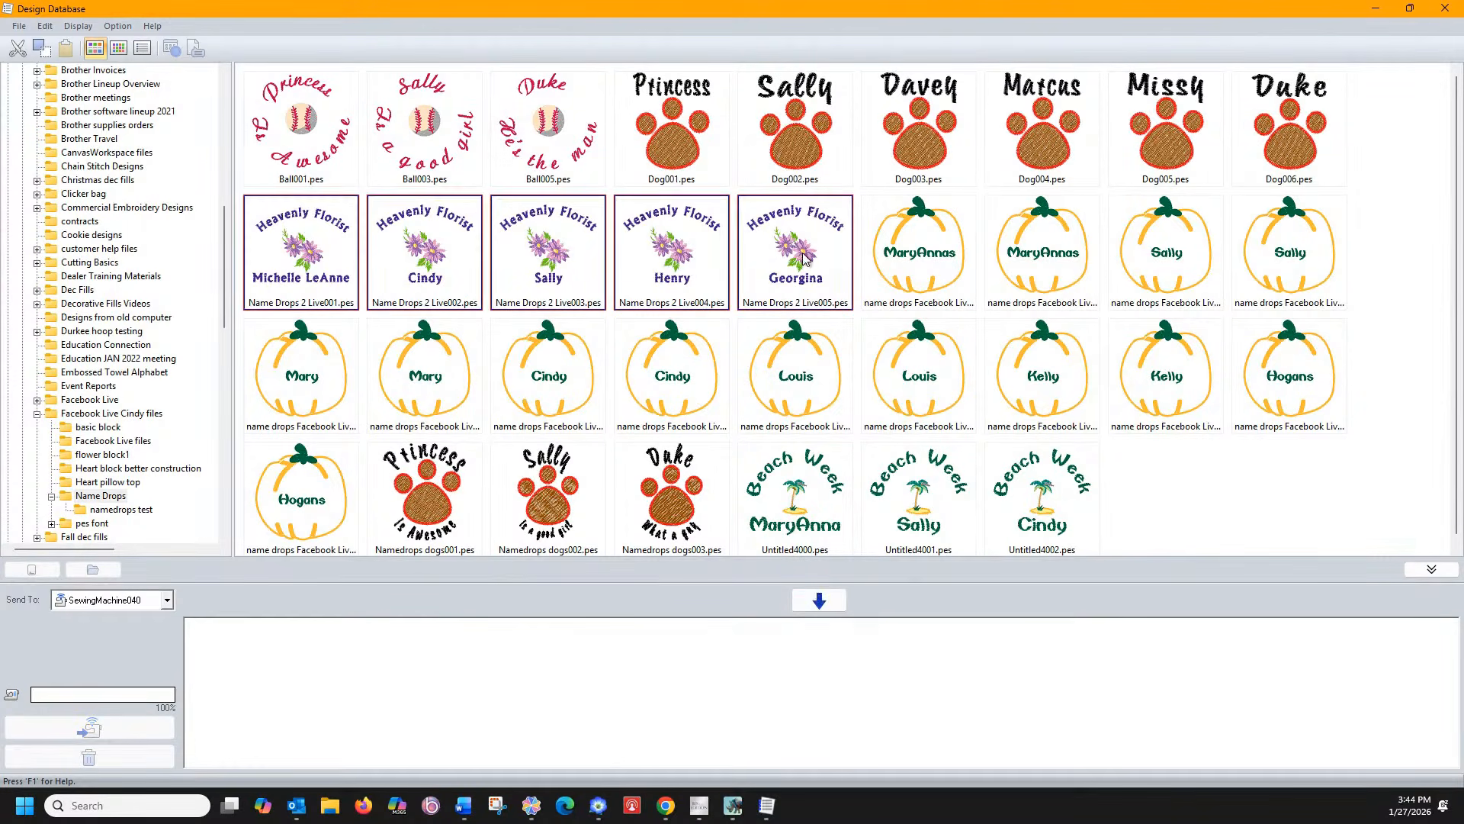
pyautogui.rightClick(665, 262)
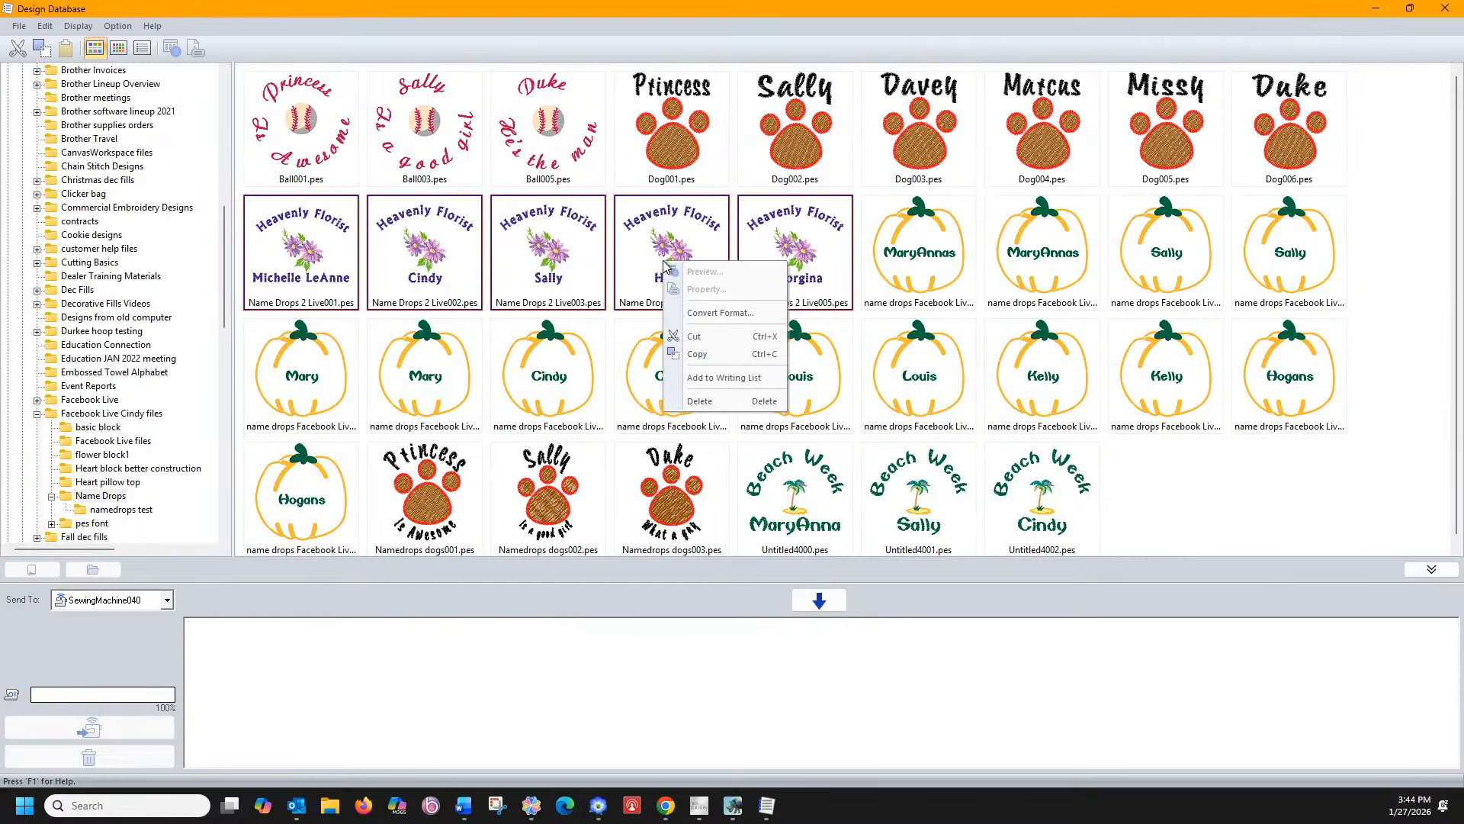
pyautogui.click(699, 400)
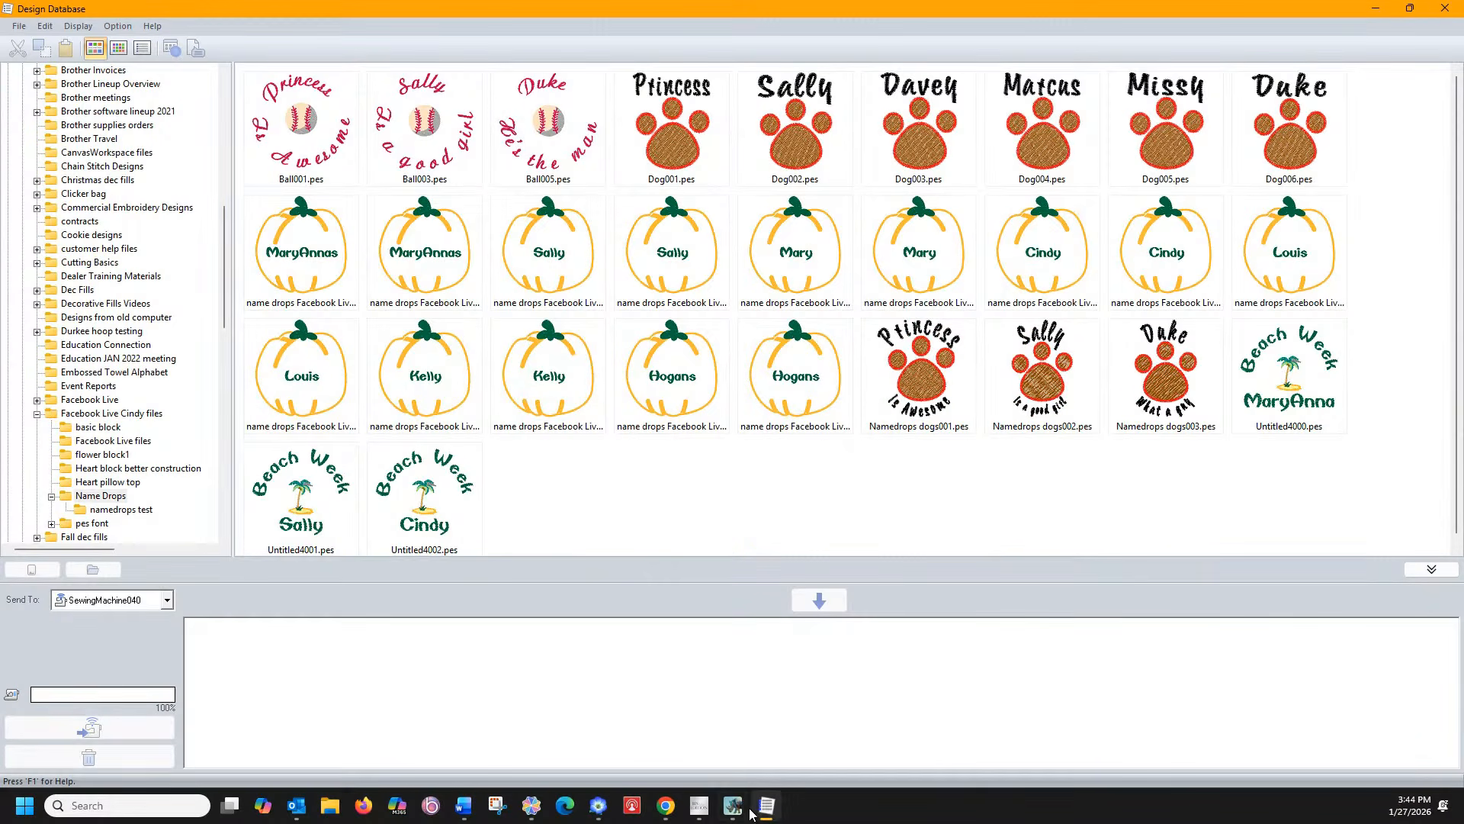
pyautogui.click(190, 797)
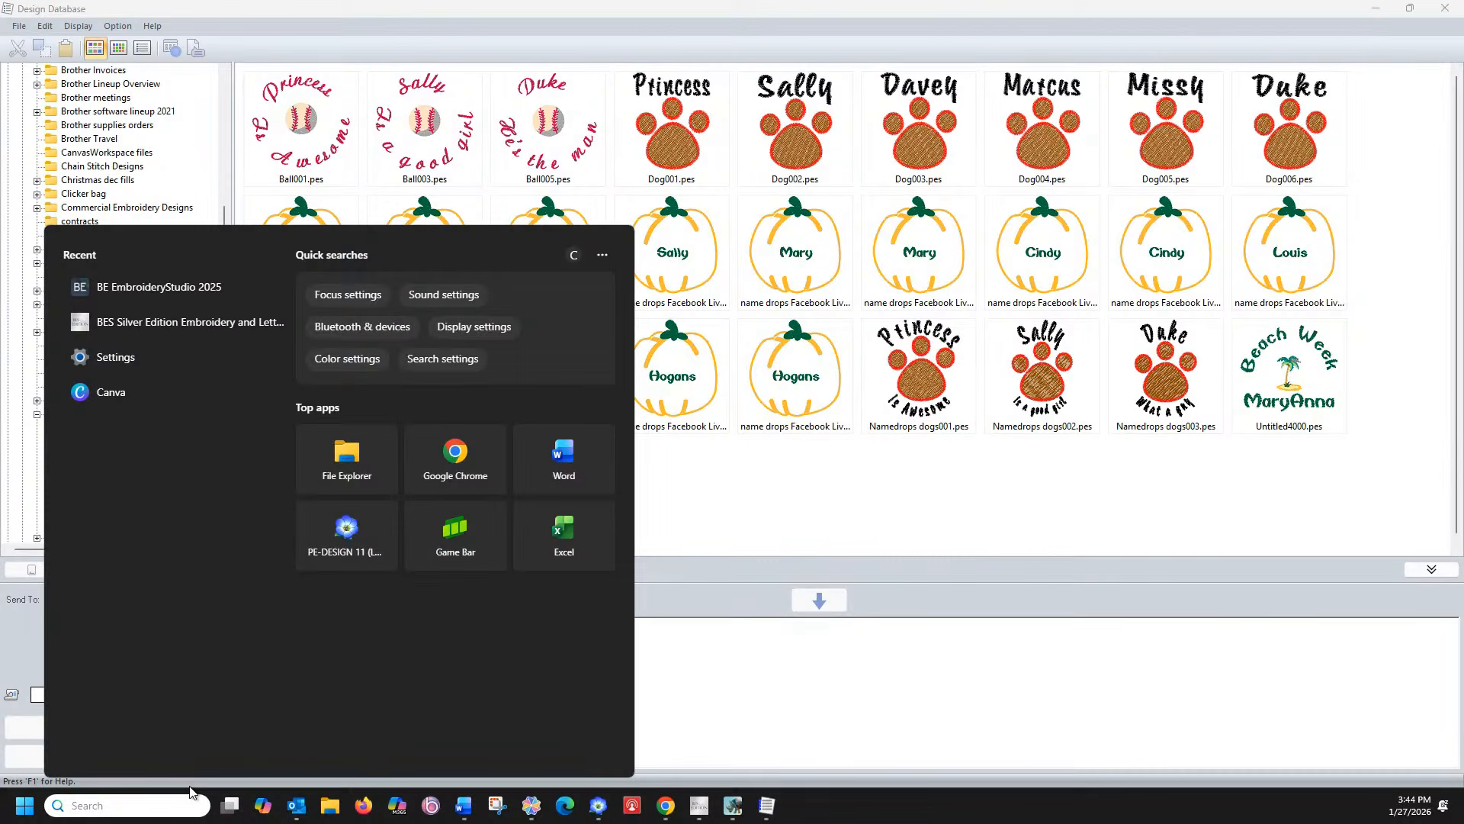
# Launch Excel from search and maximize the new workbook
pyautogui.write('Ex')
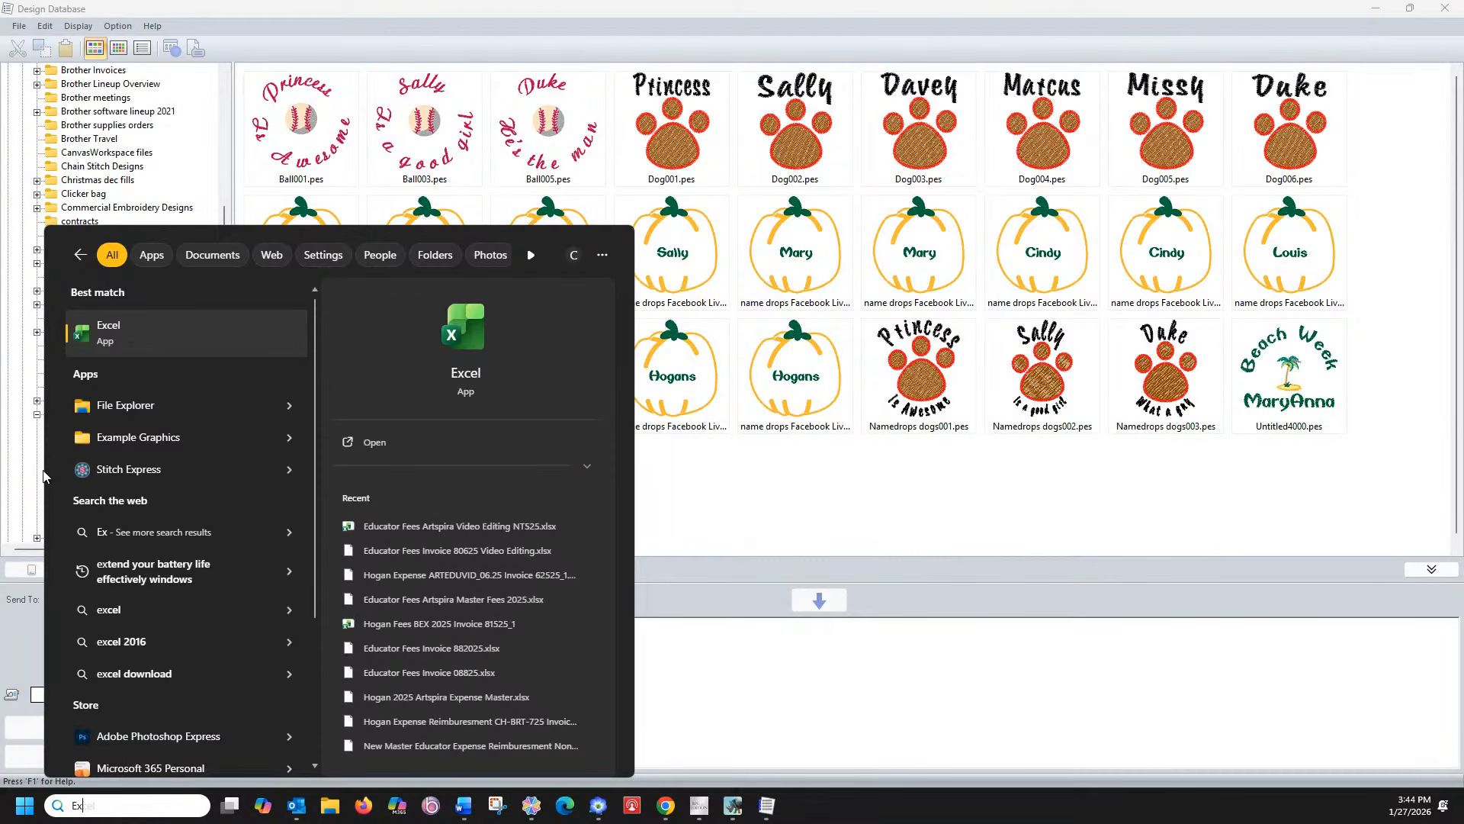
pyautogui.click(127, 333)
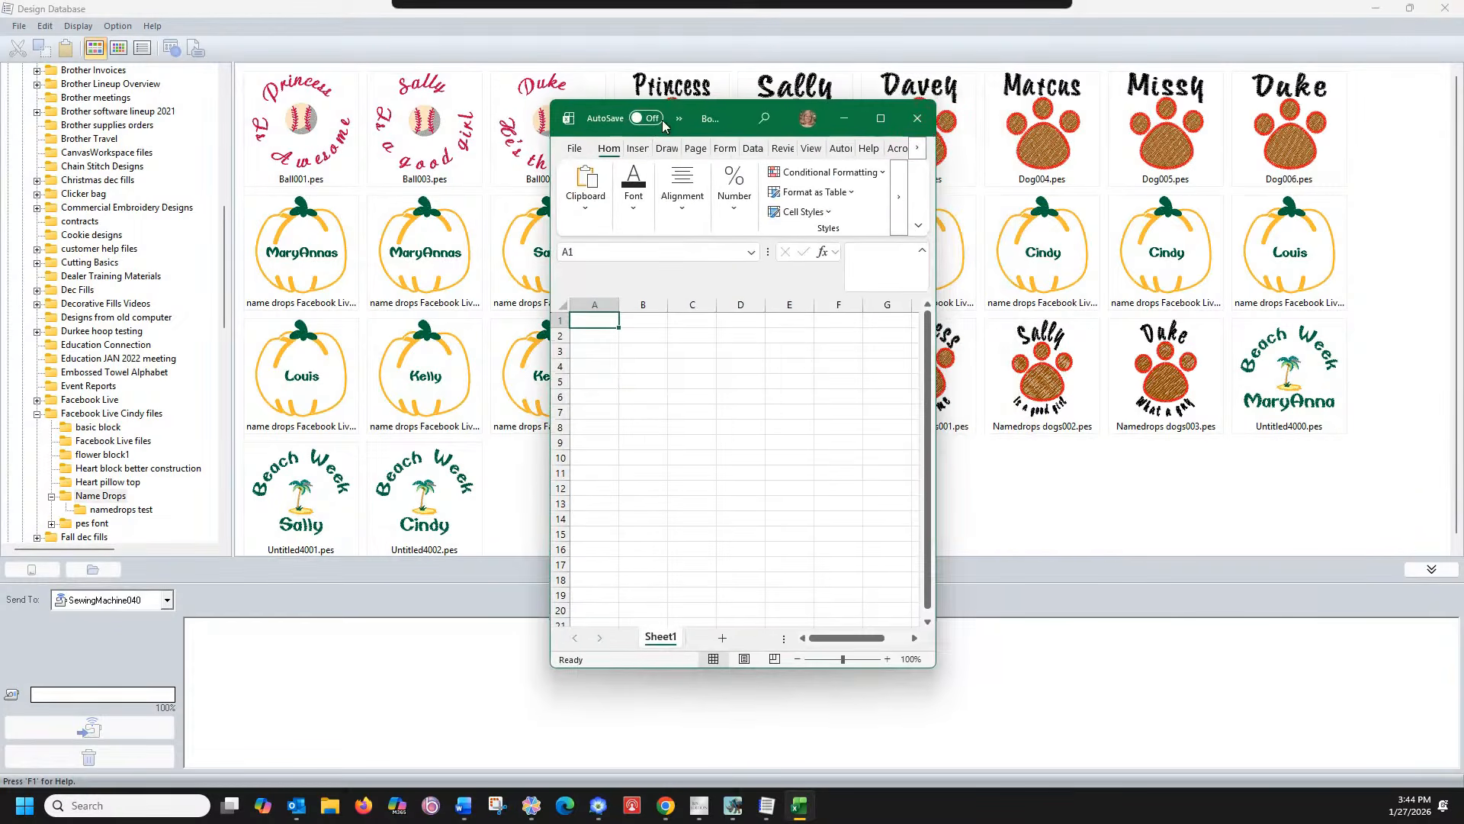
pyautogui.click(877, 116)
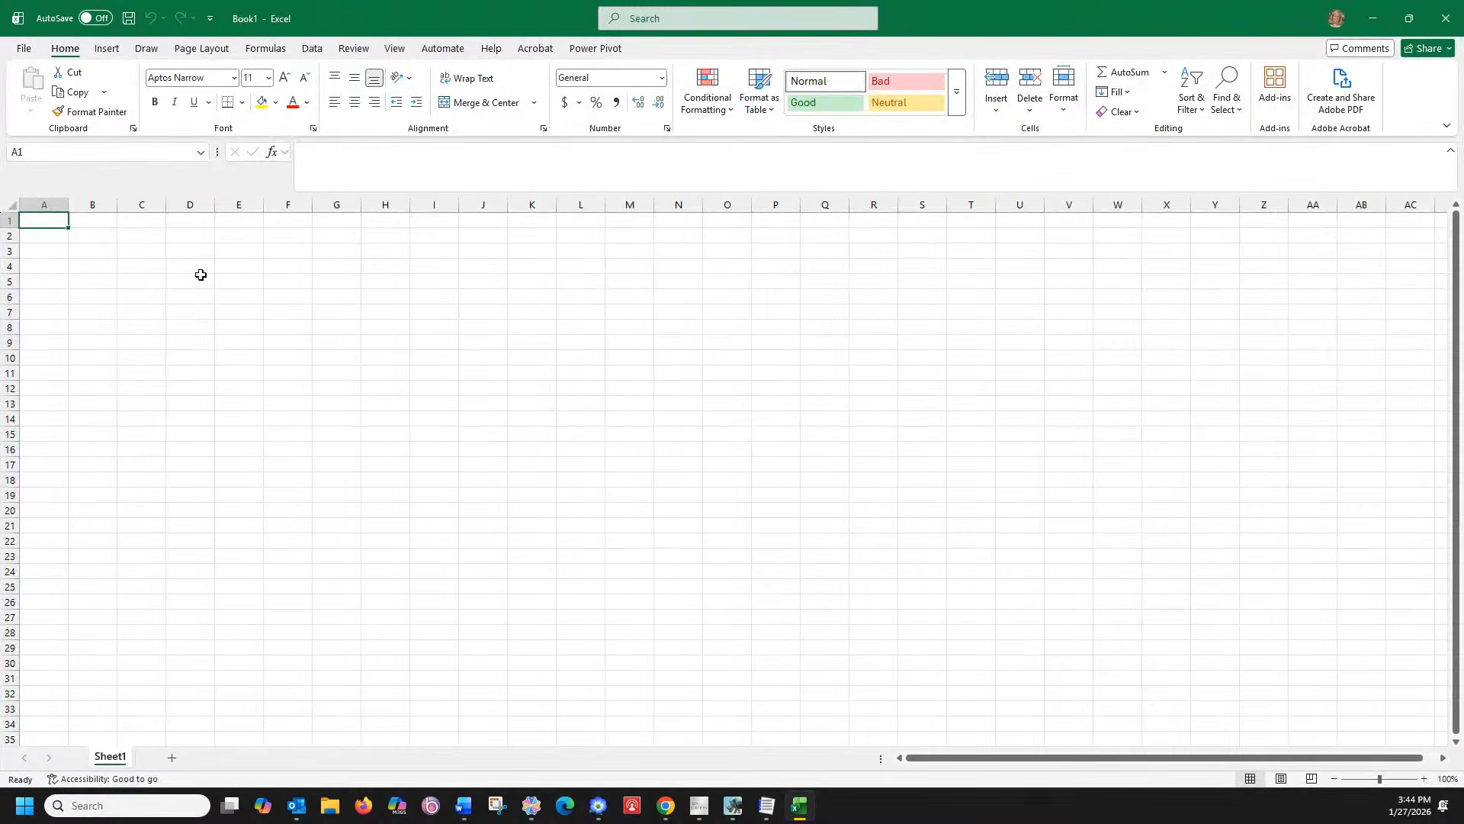
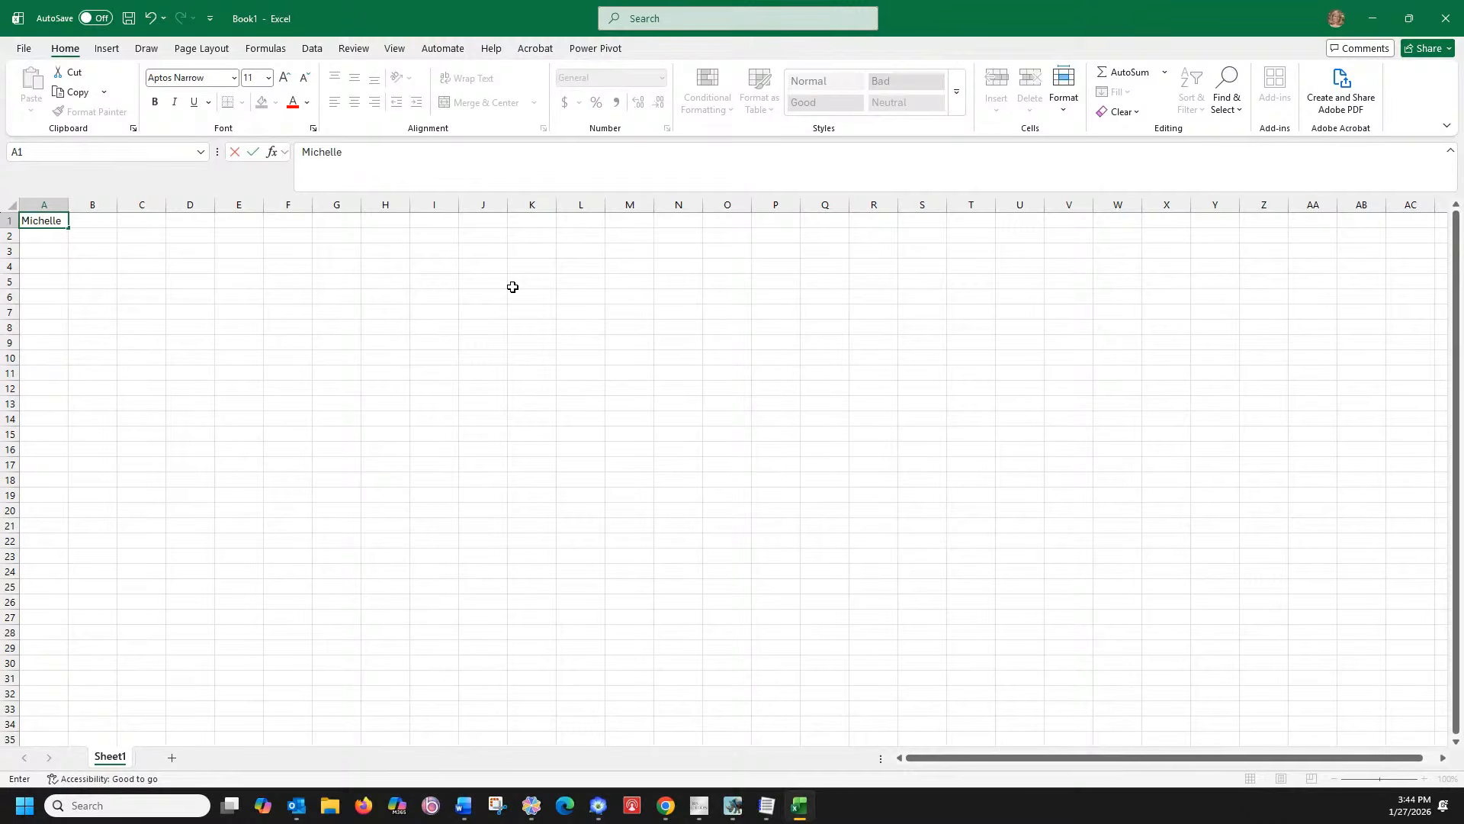
# Enter the first two people's first, middle and last names across columns A–C
pyautogui.press('Tab')
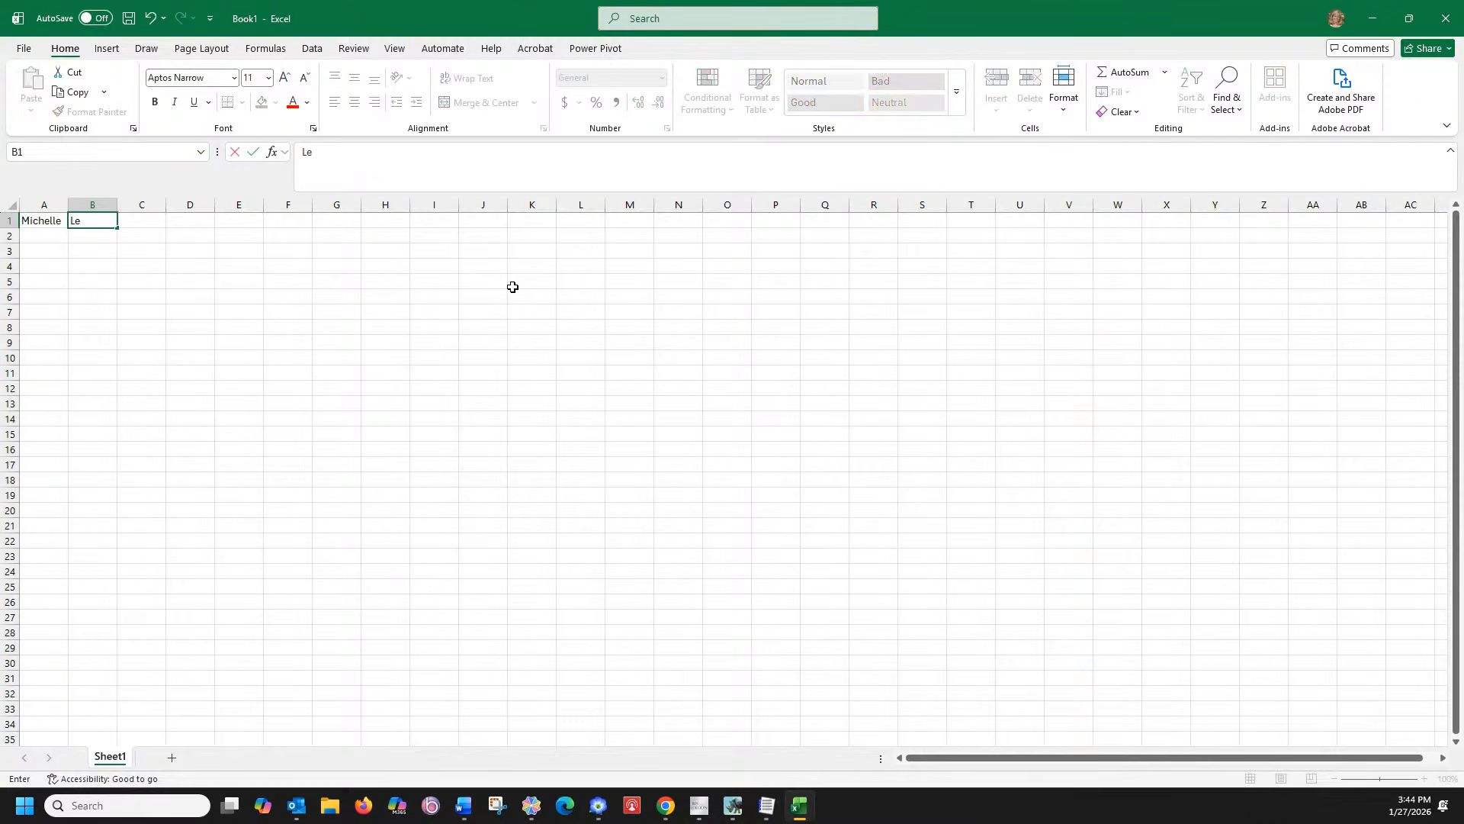
pyautogui.press('Tab')
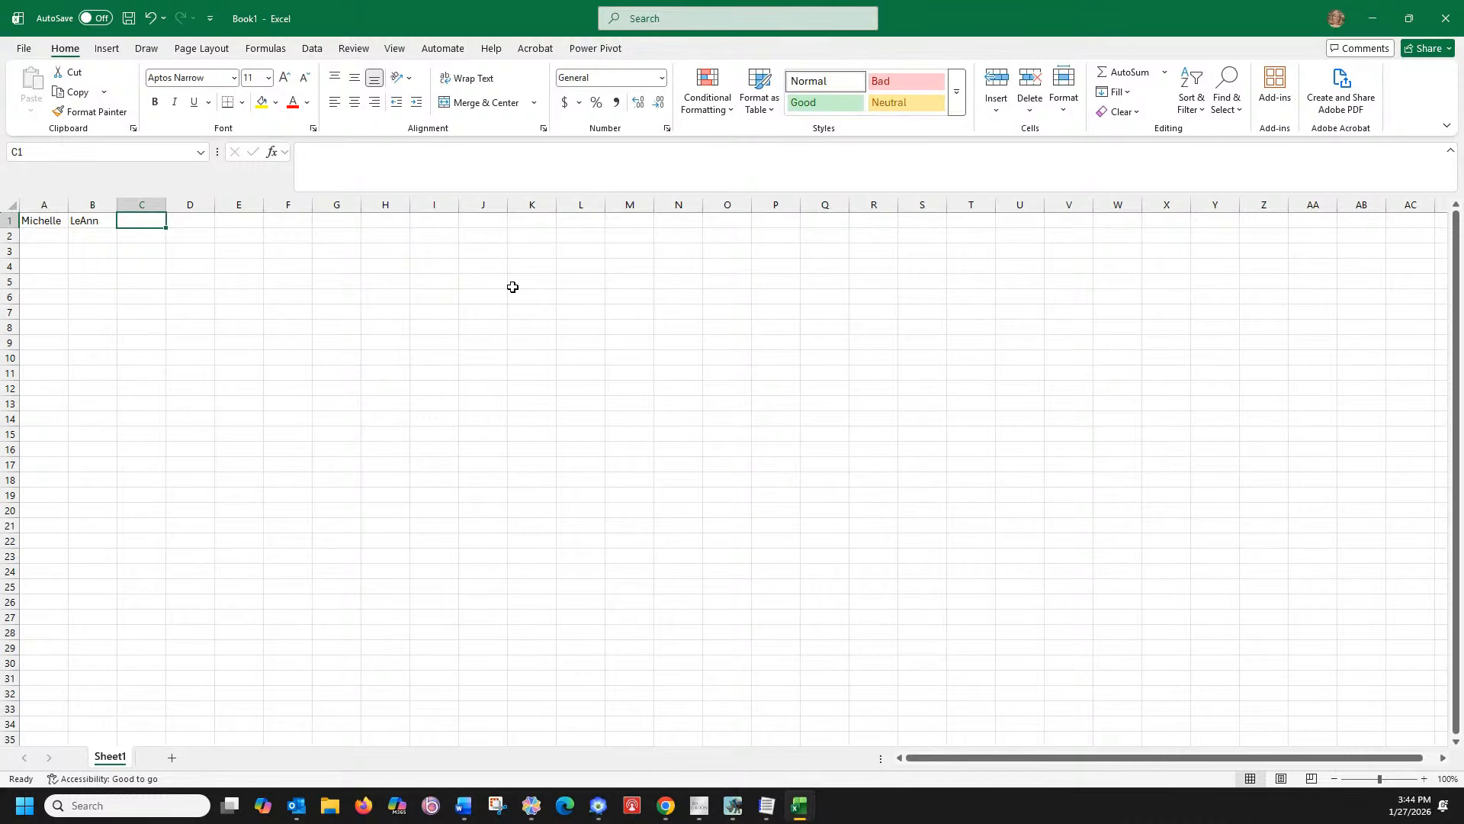
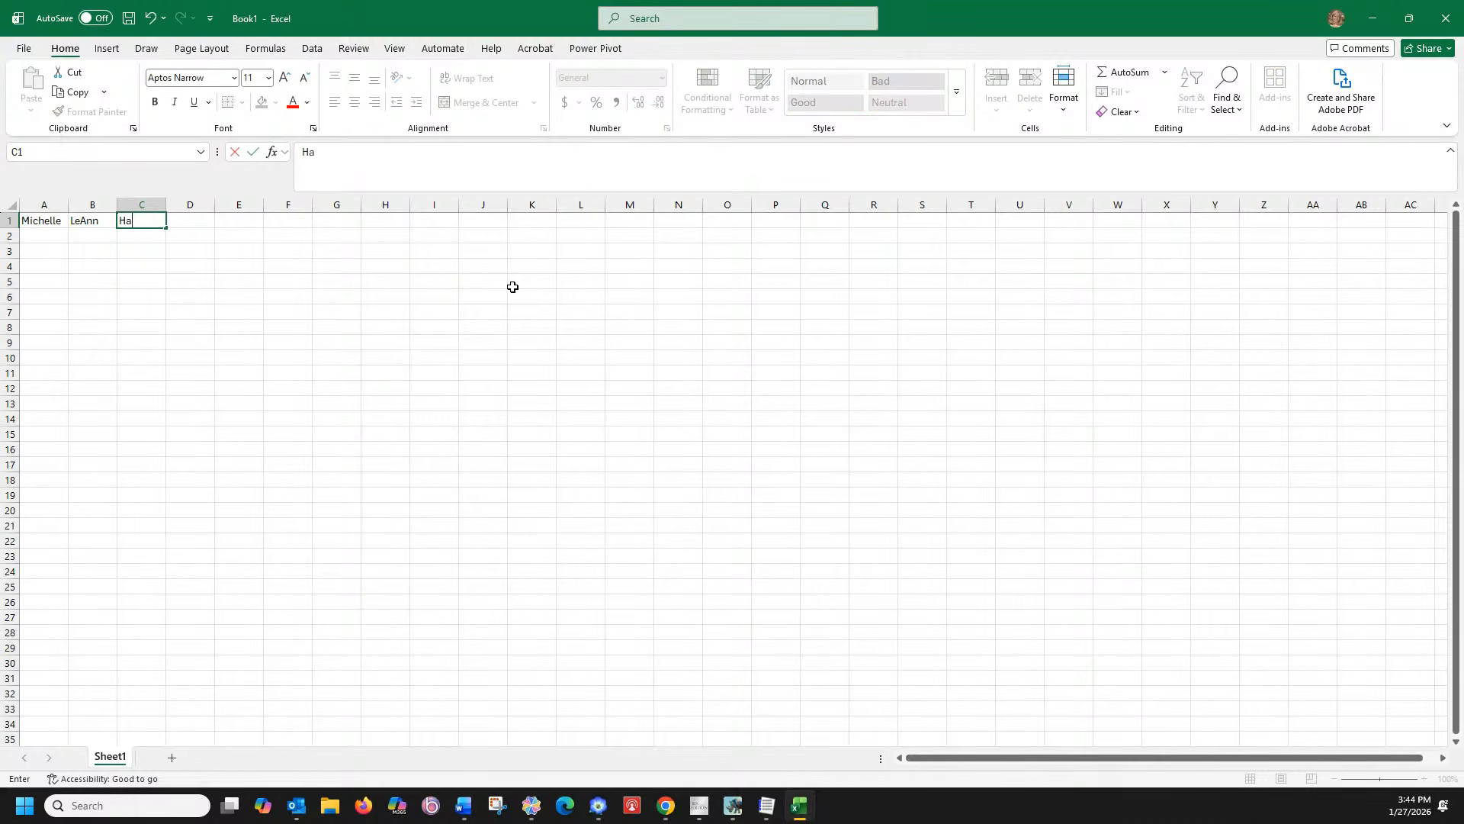
pyautogui.click(55, 237)
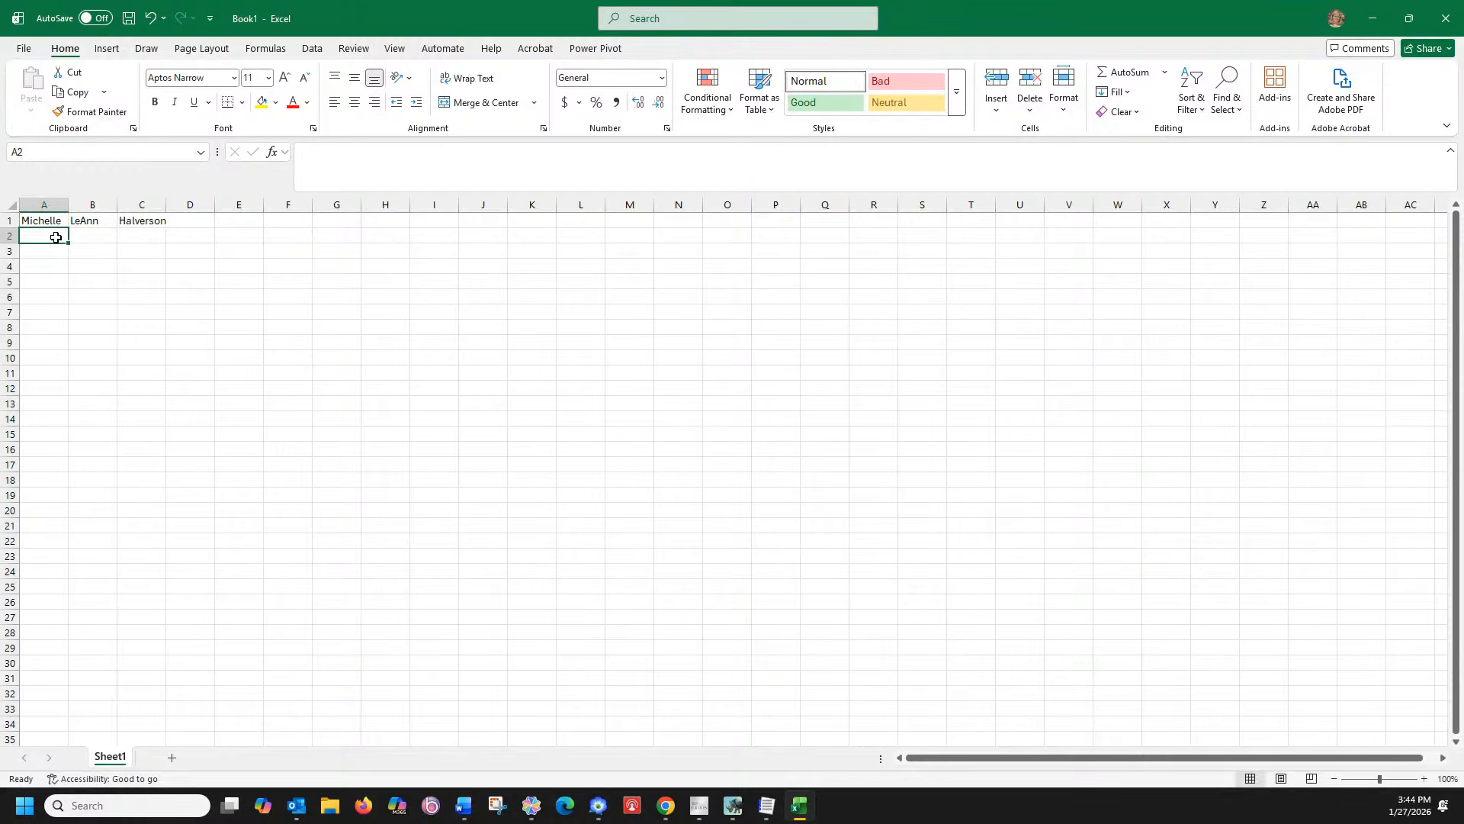
pyautogui.press('Tab')
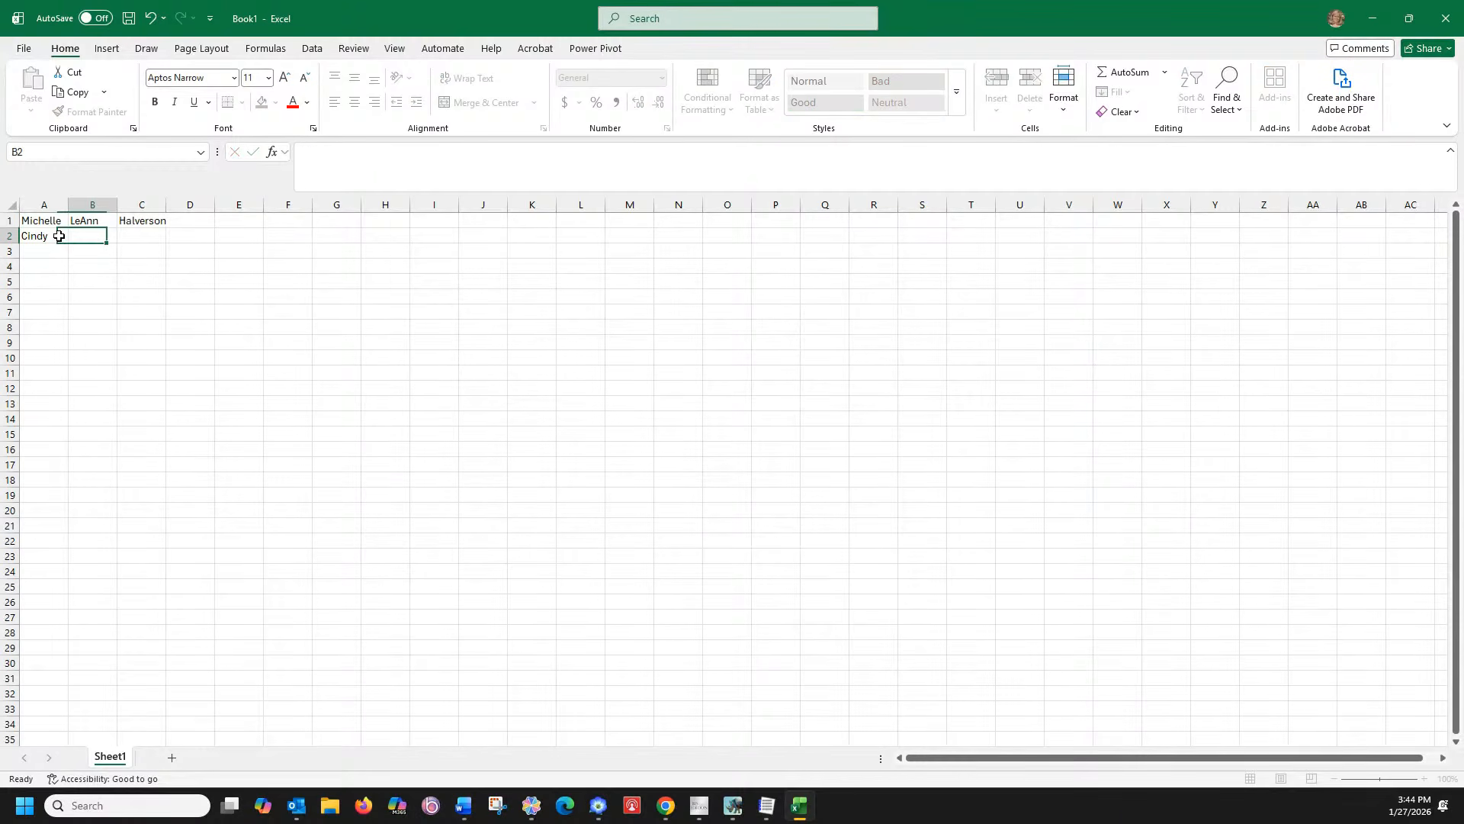
pyautogui.press('Tab')
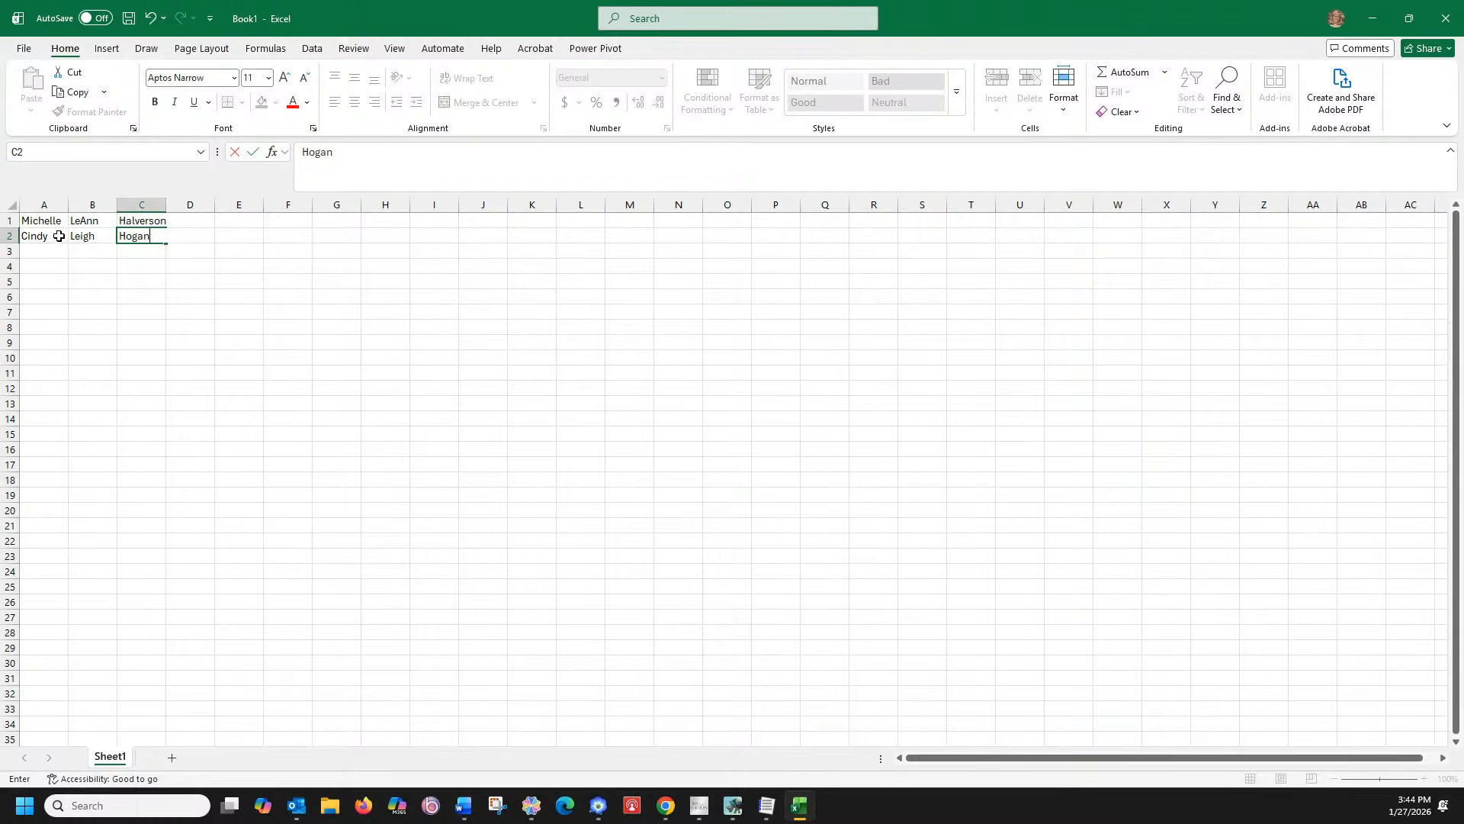
pyautogui.press('Return')
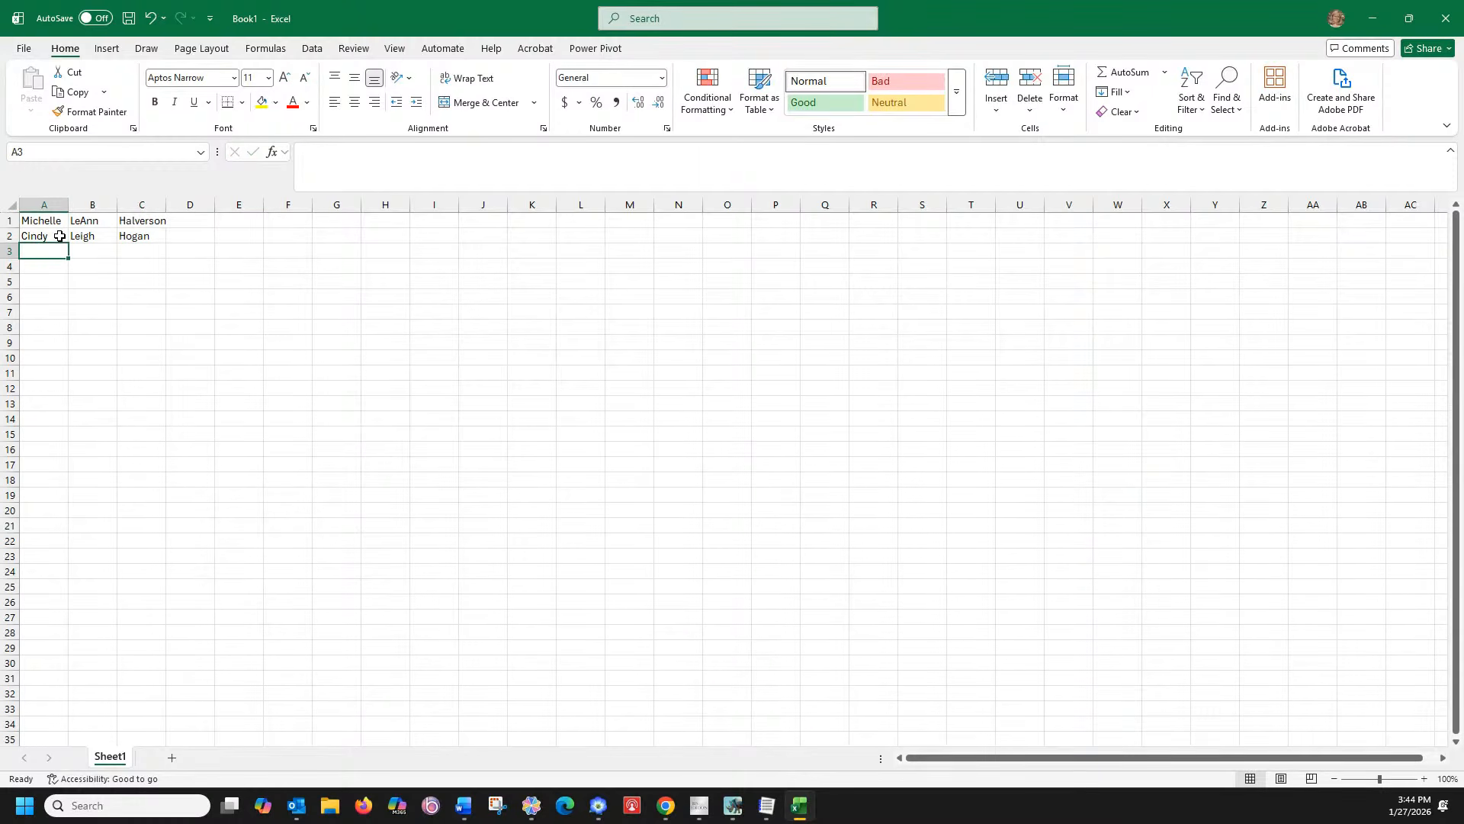
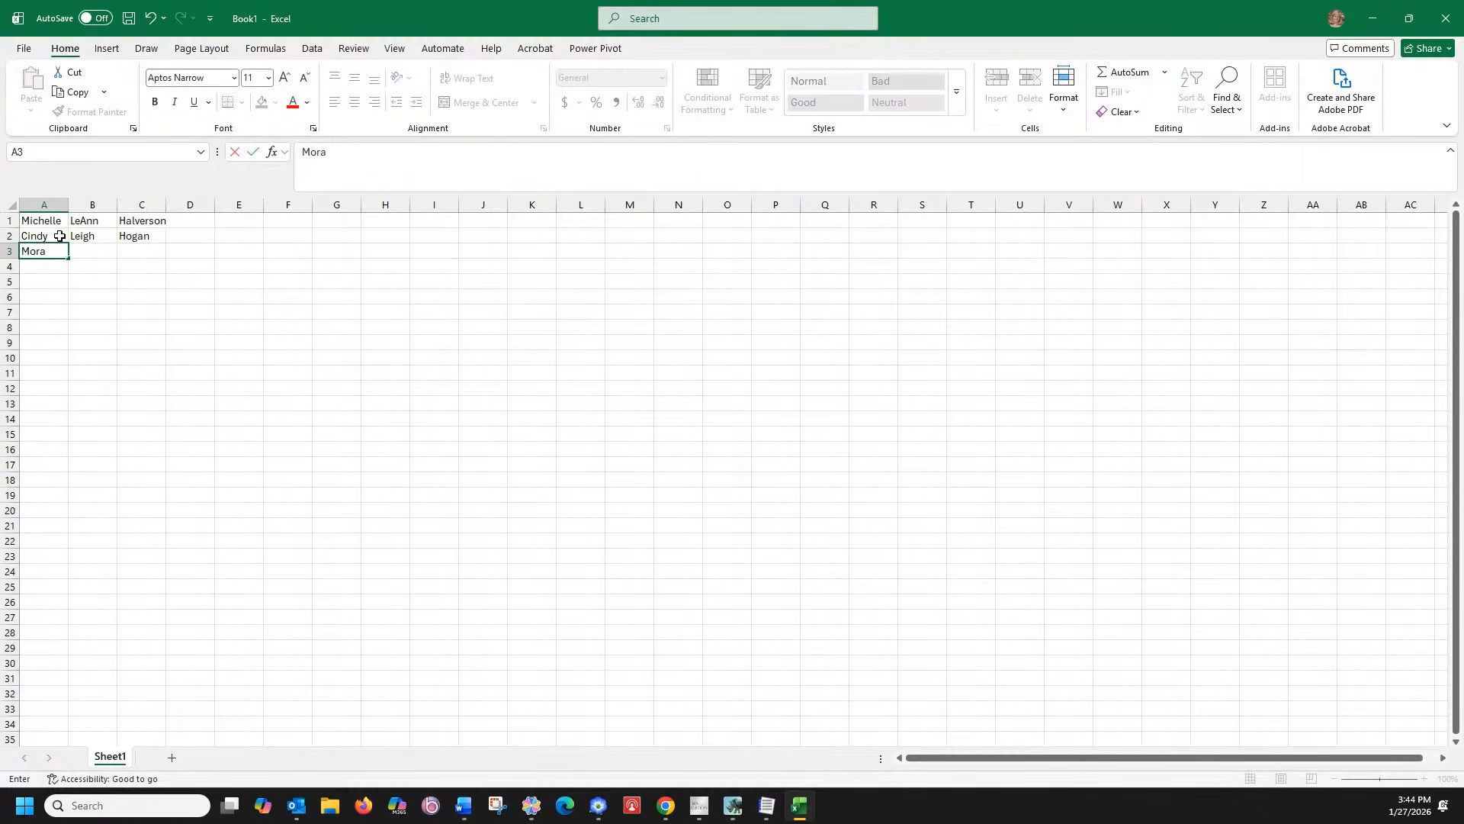
# Enter the third person's first, middle and last names in row 3, correcting typos
pyautogui.press('Tab')
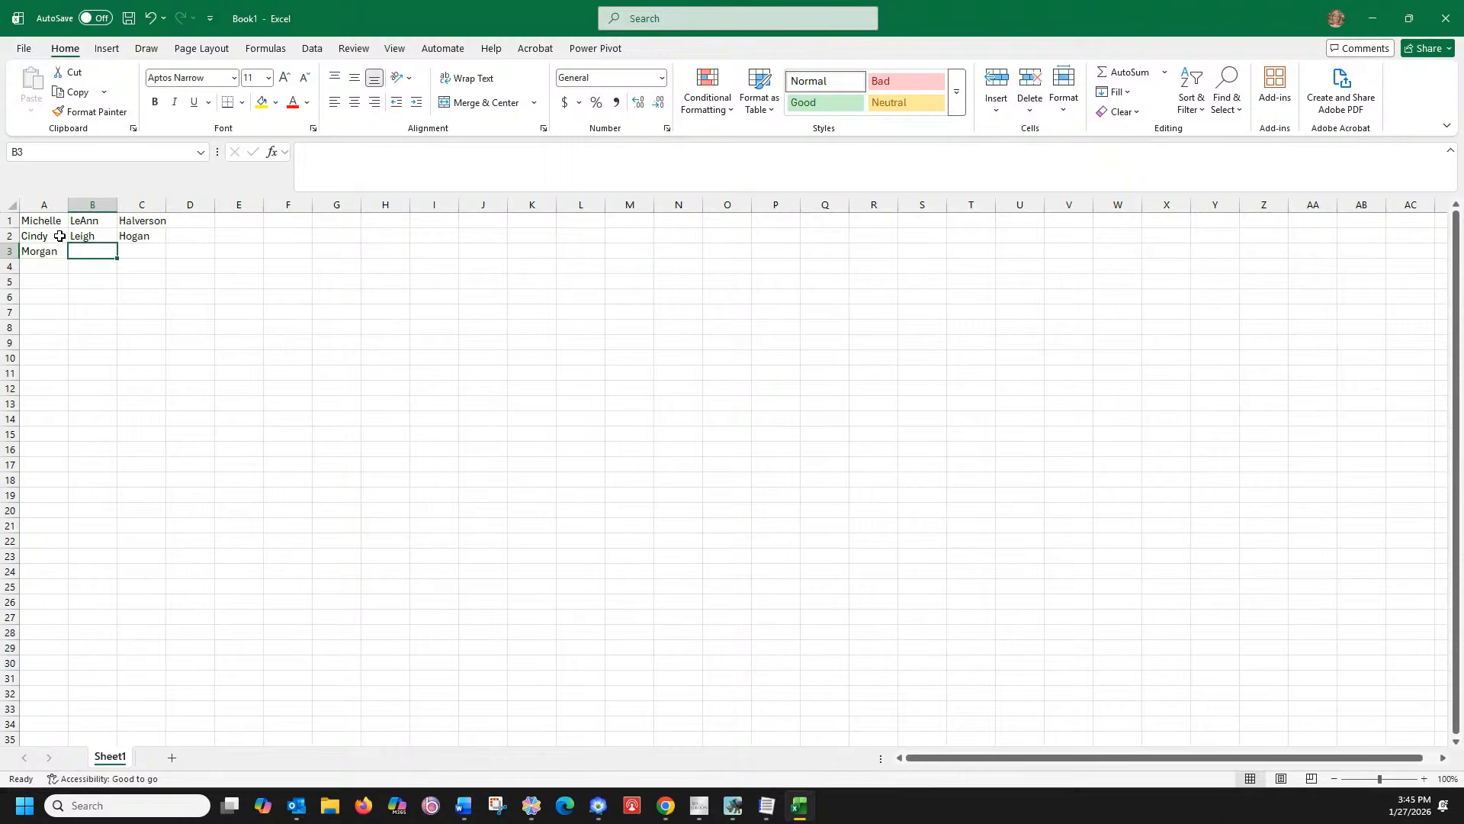
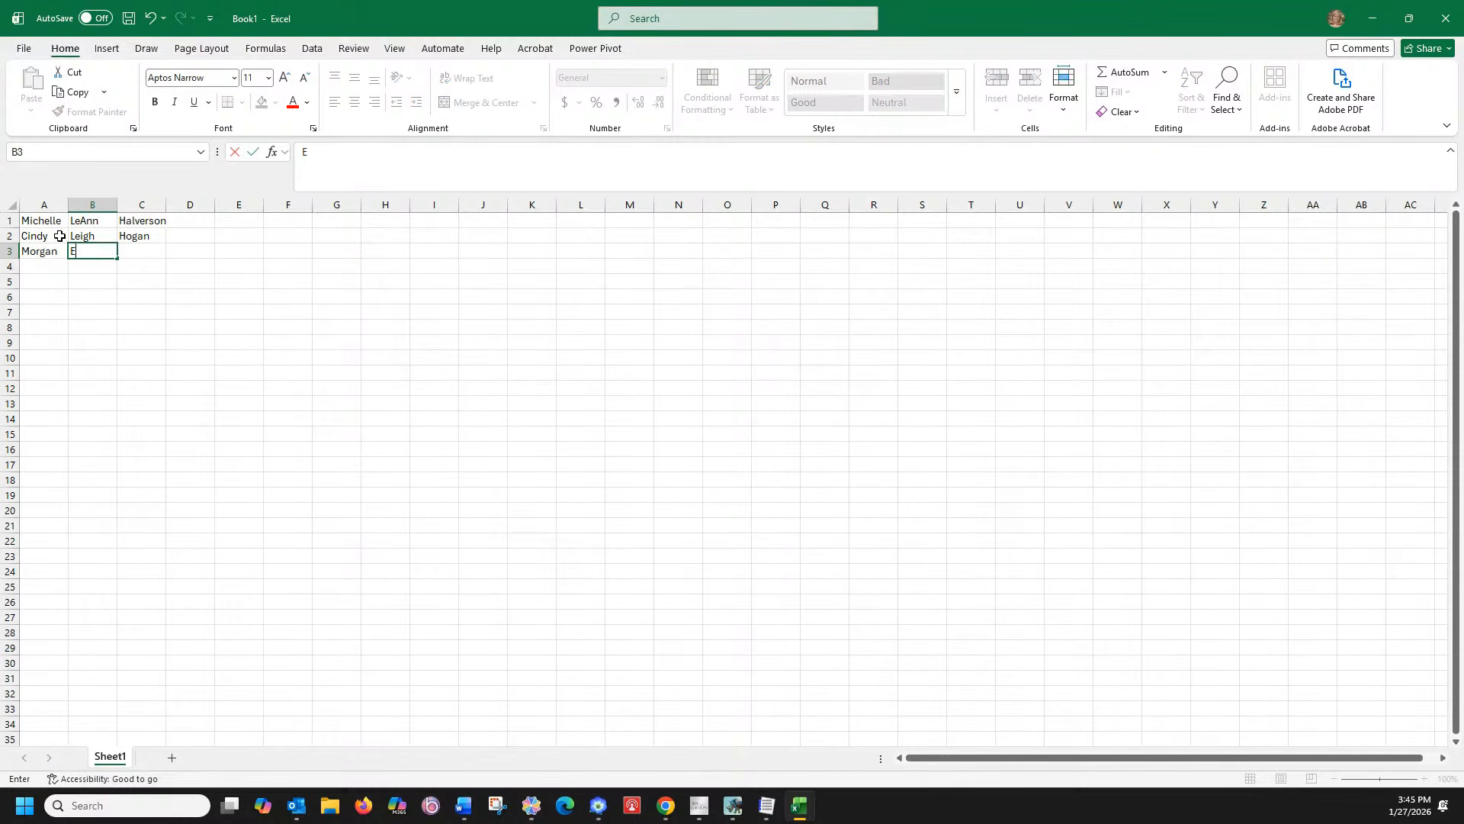
pyautogui.press('Tab')
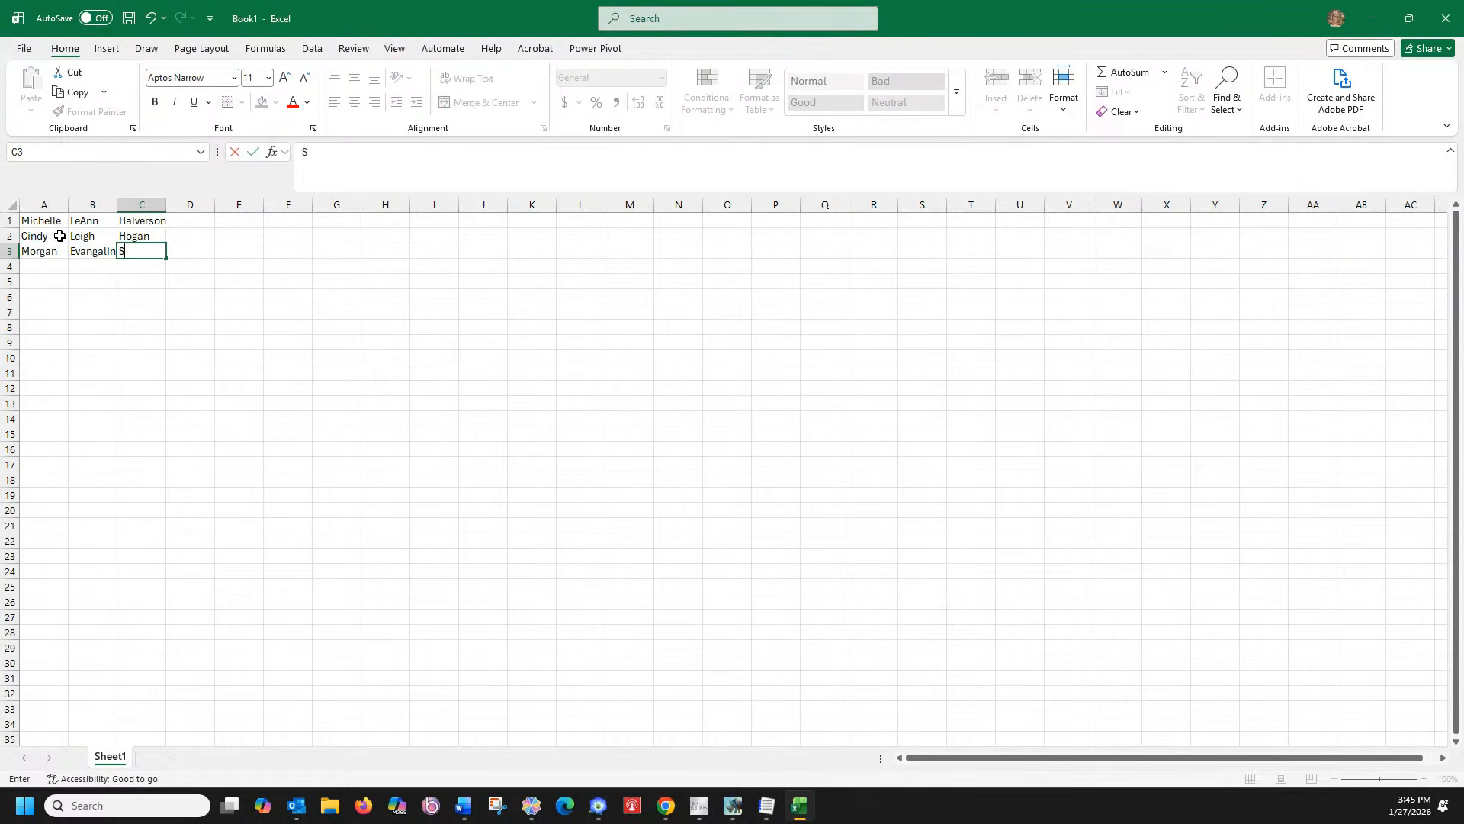
pyautogui.press('Return')
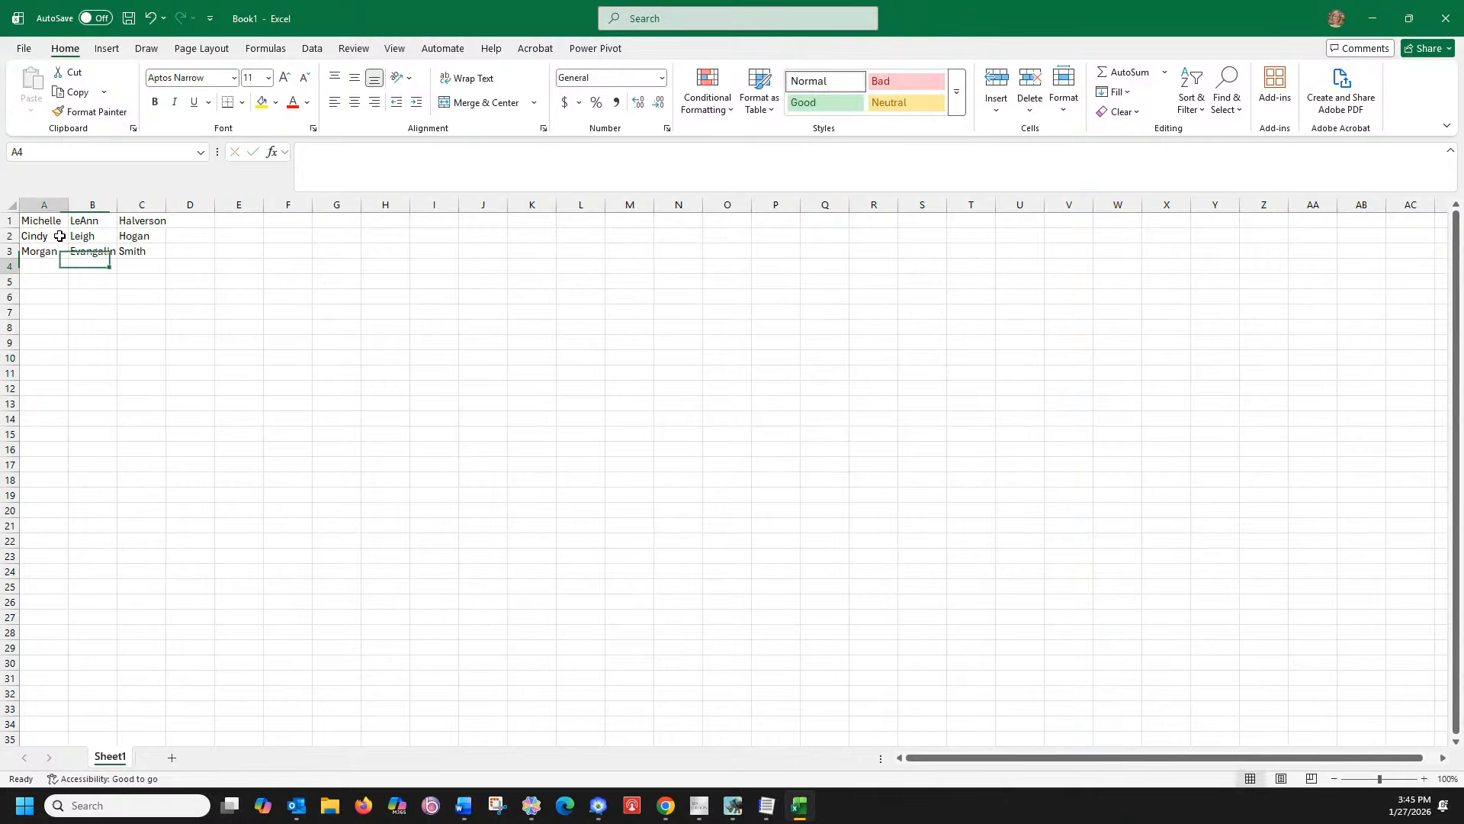
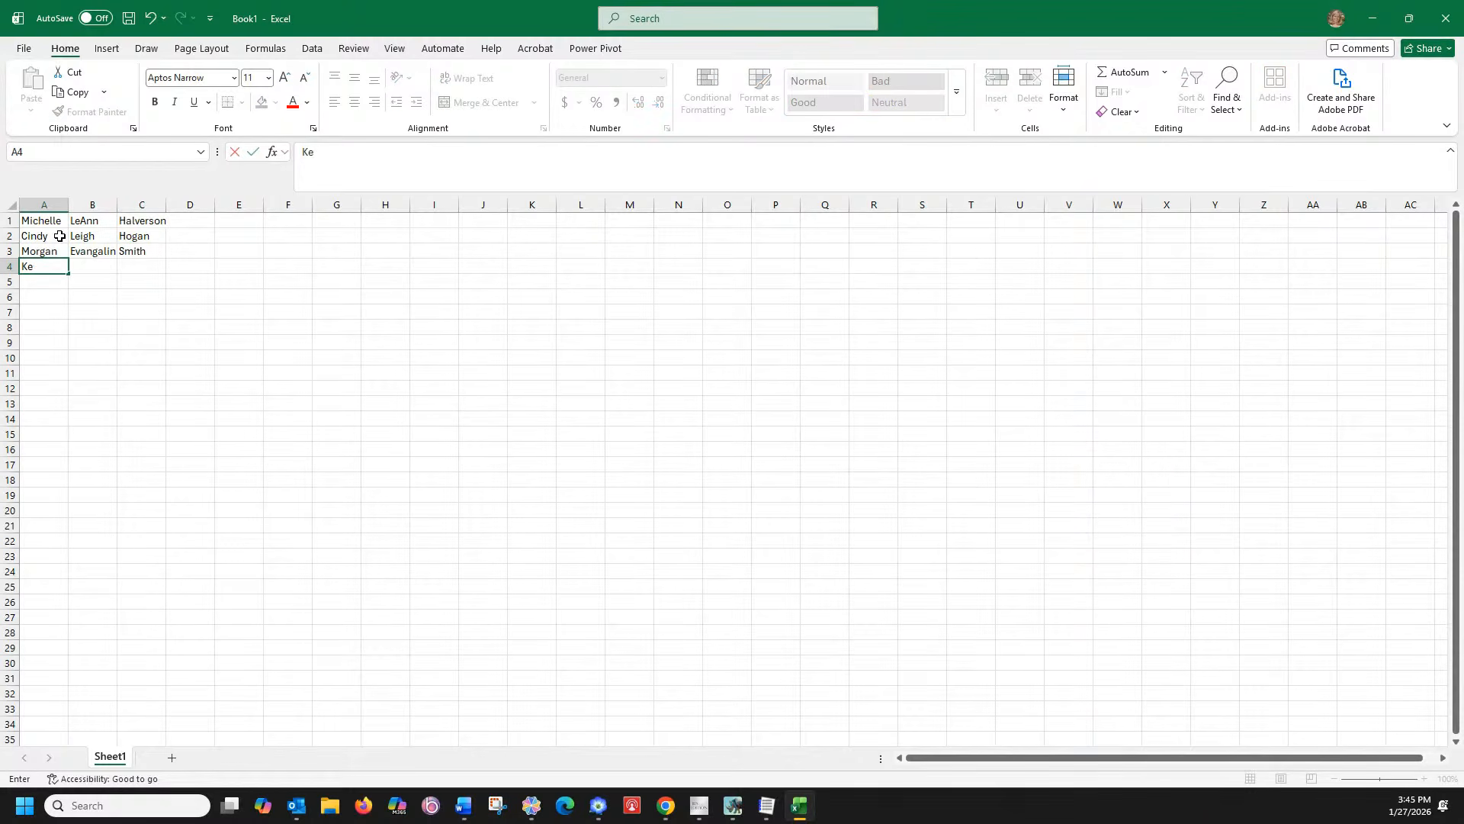
# Enter the fourth person's first, middle and last names in row 4
pyautogui.press('Tab')
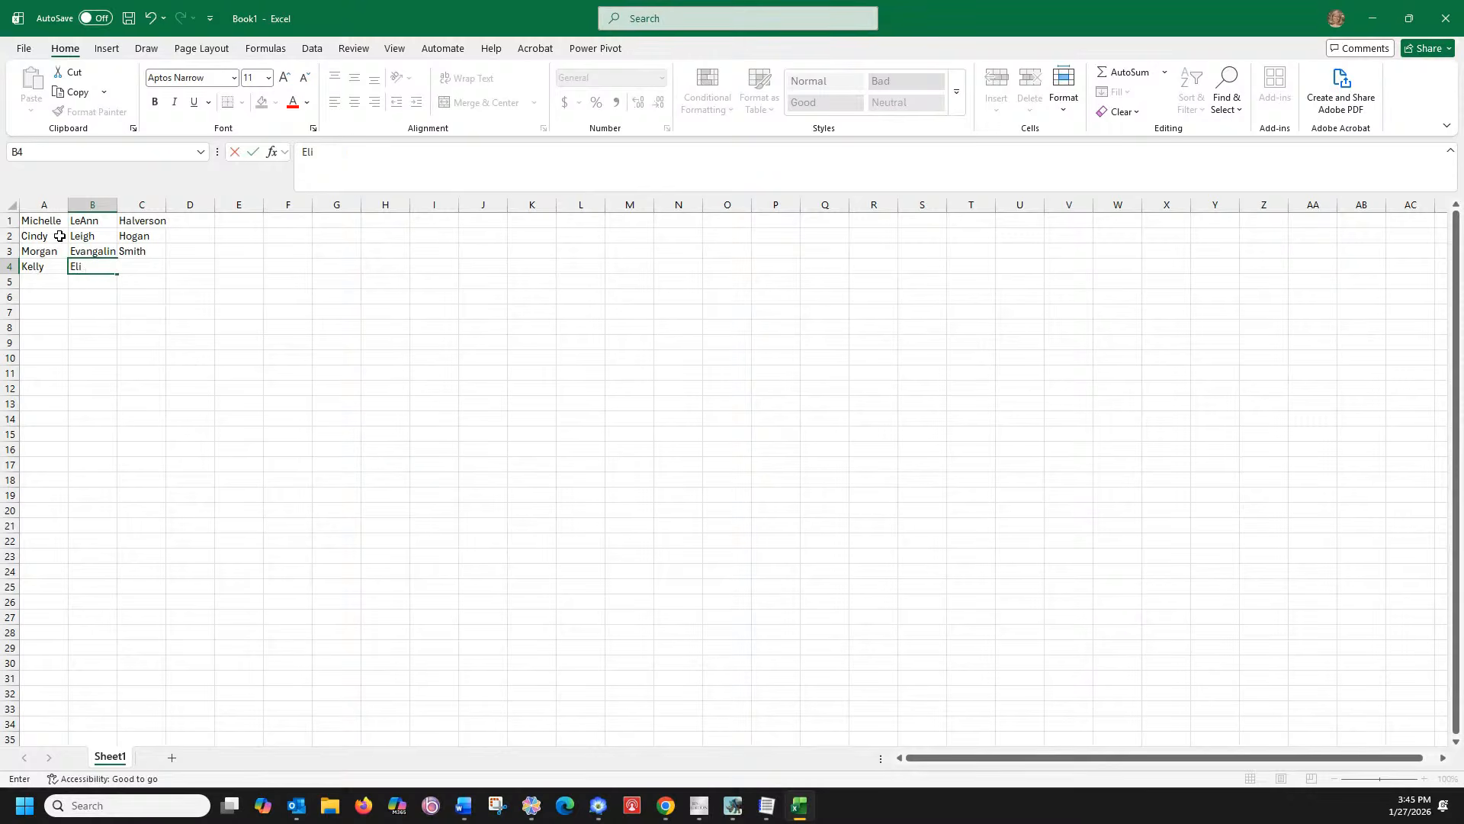
pyautogui.press('Tab')
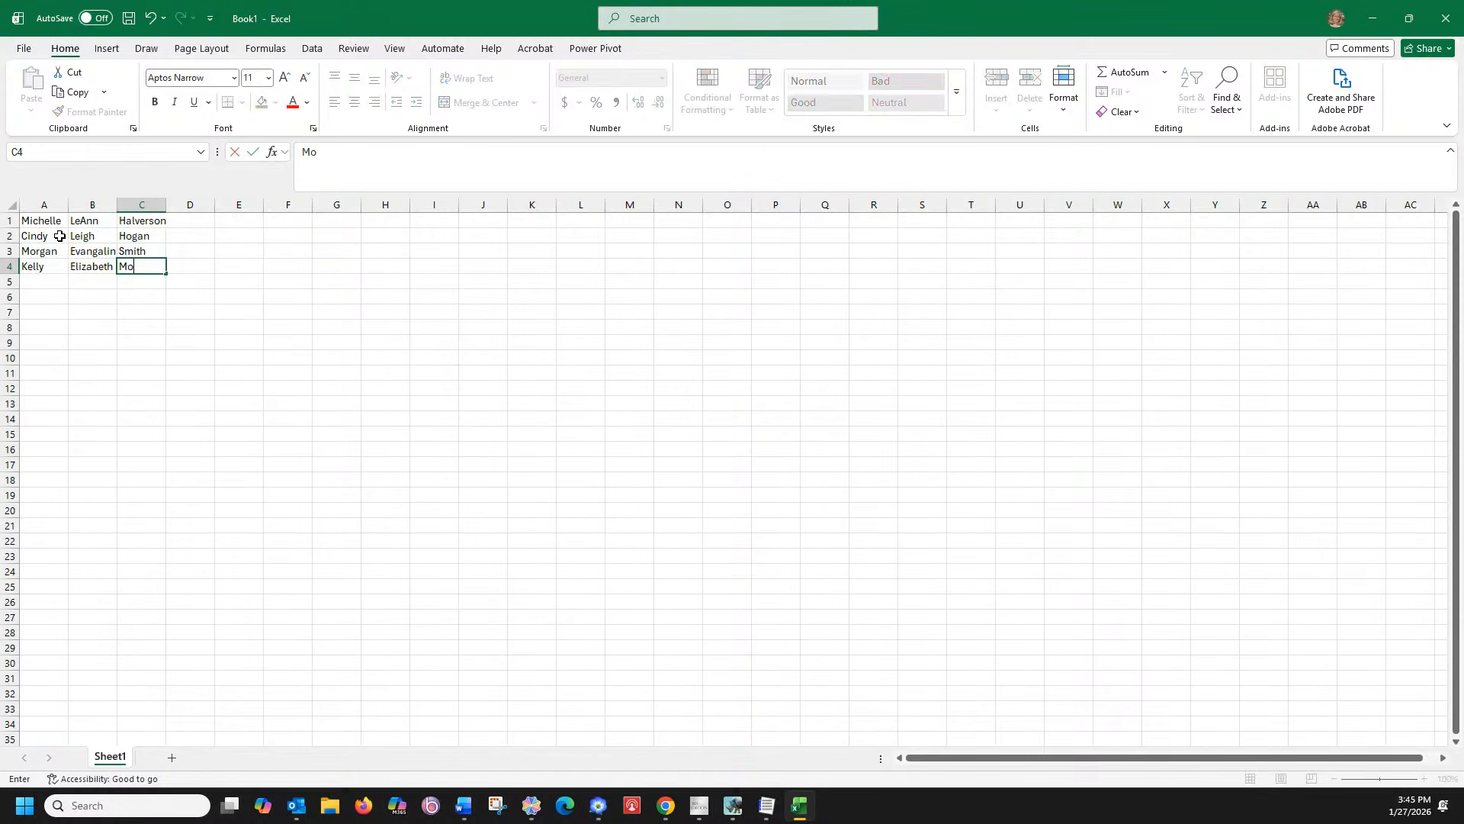
pyautogui.click(267, 283)
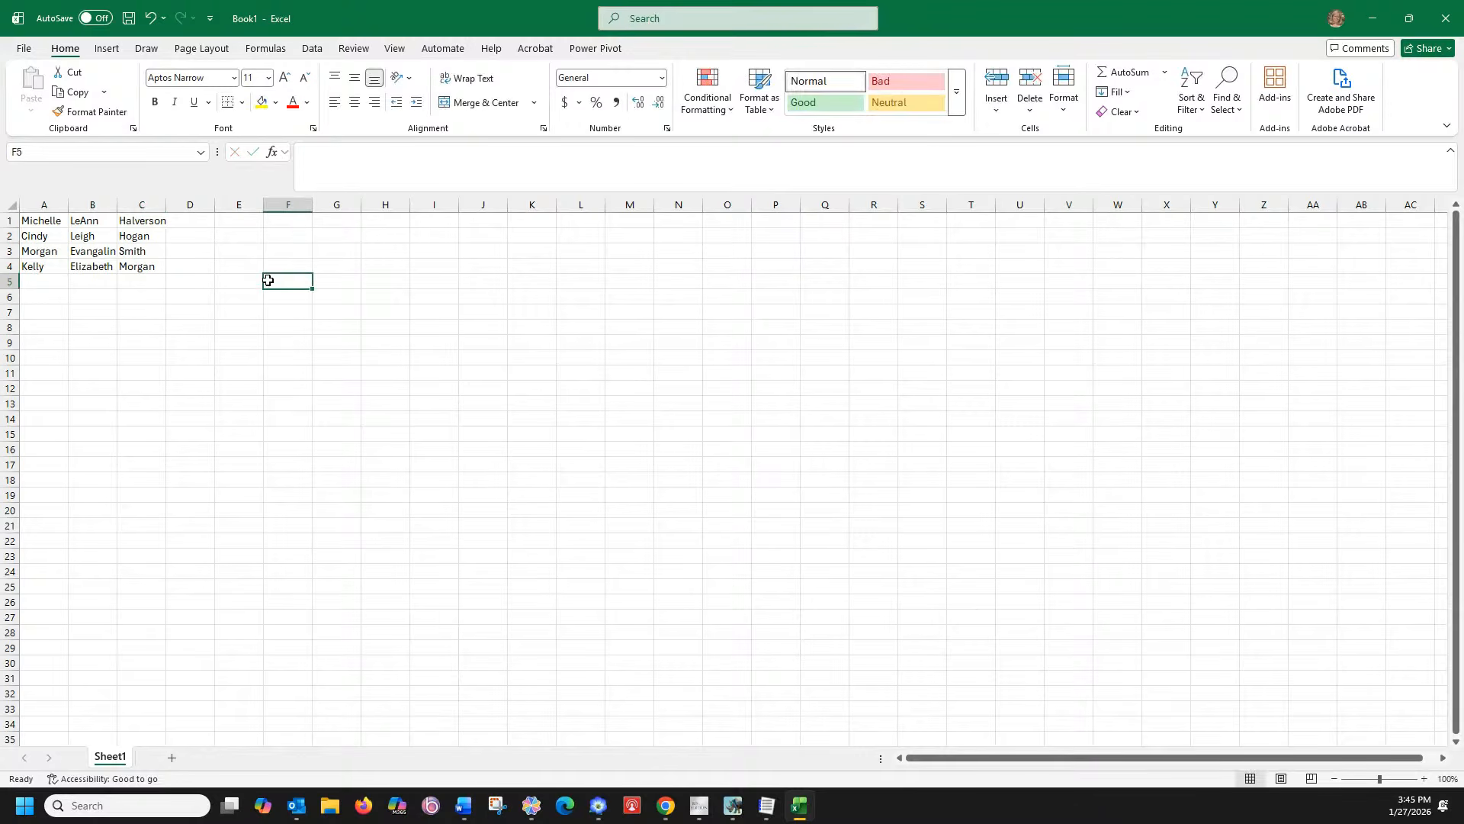
# Set the Save As file type to CSV (MS-DOS) (*.csv) and open the Browse save dialog
pyautogui.click(25, 50)
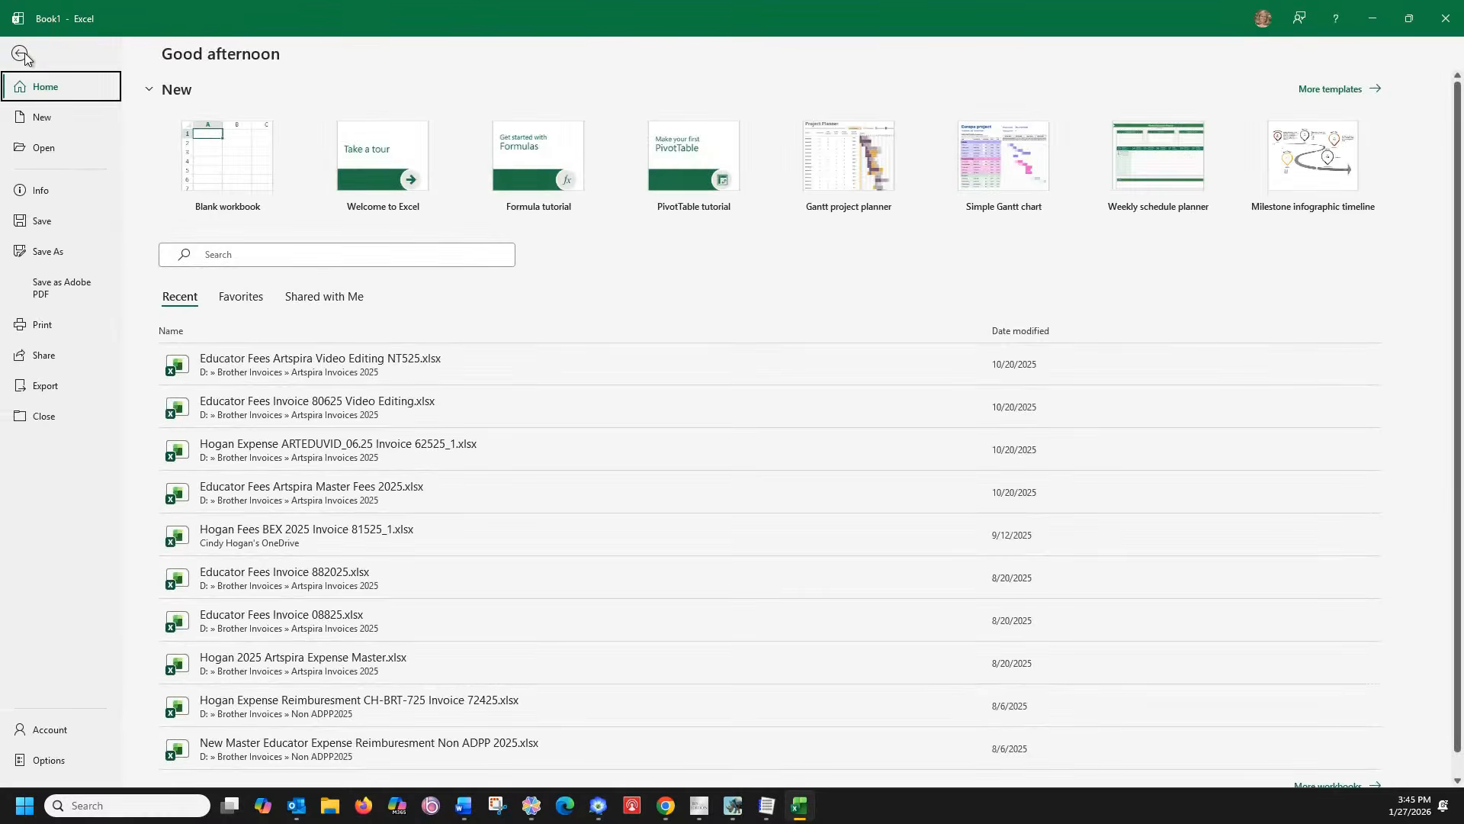
pyautogui.click(48, 252)
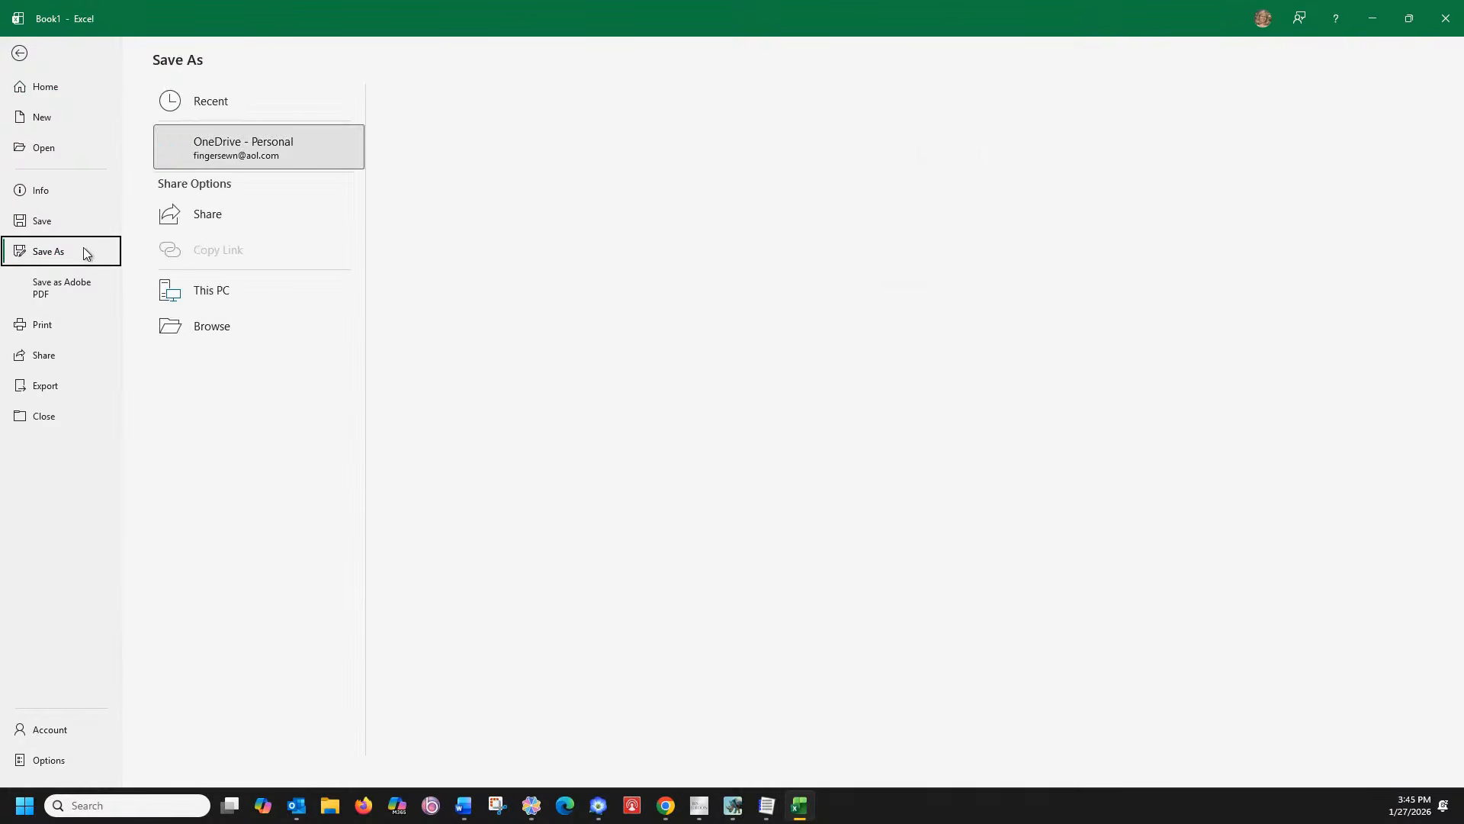
pyautogui.click(481, 137)
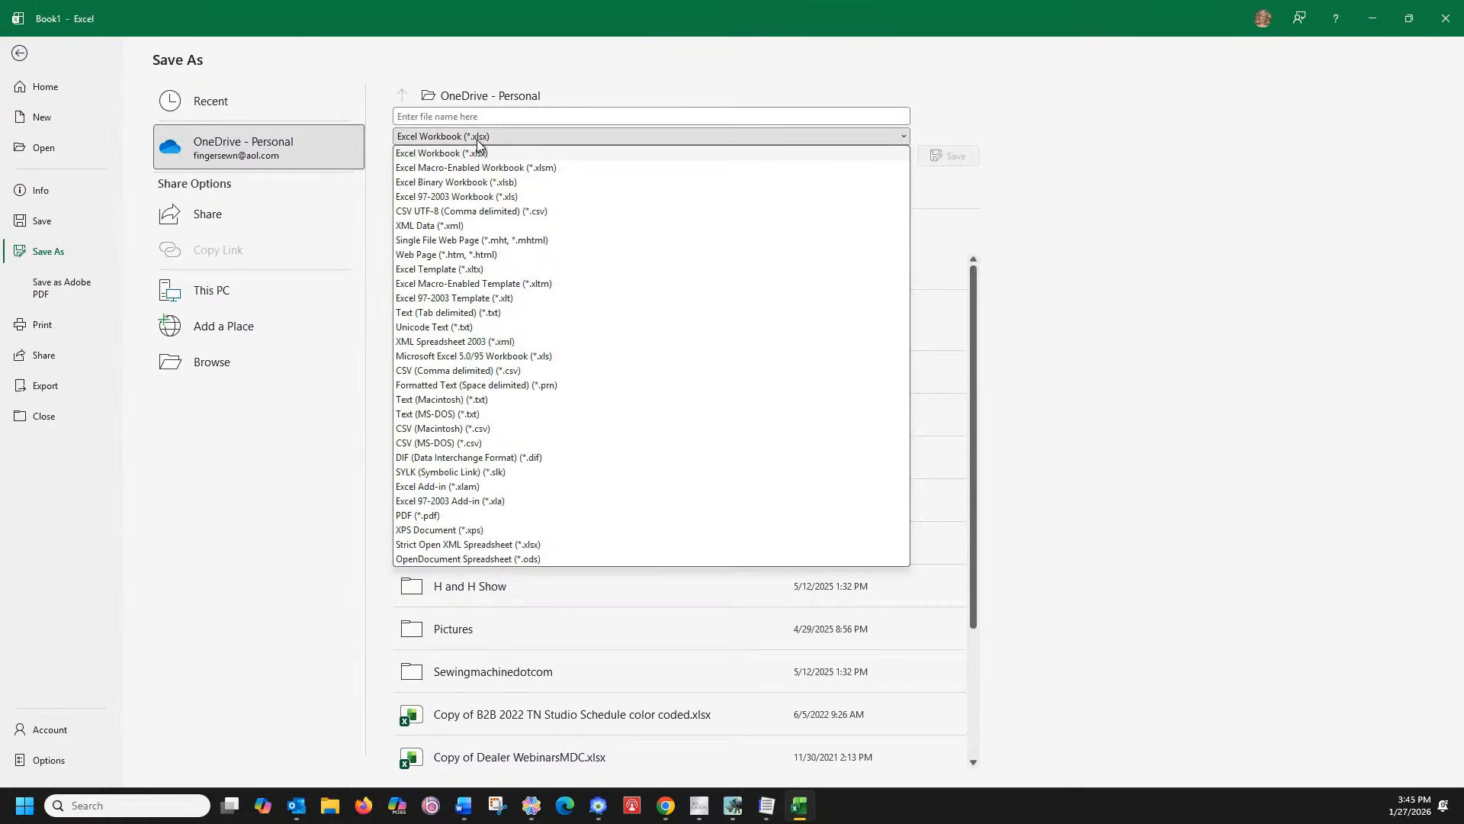
pyautogui.click(502, 213)
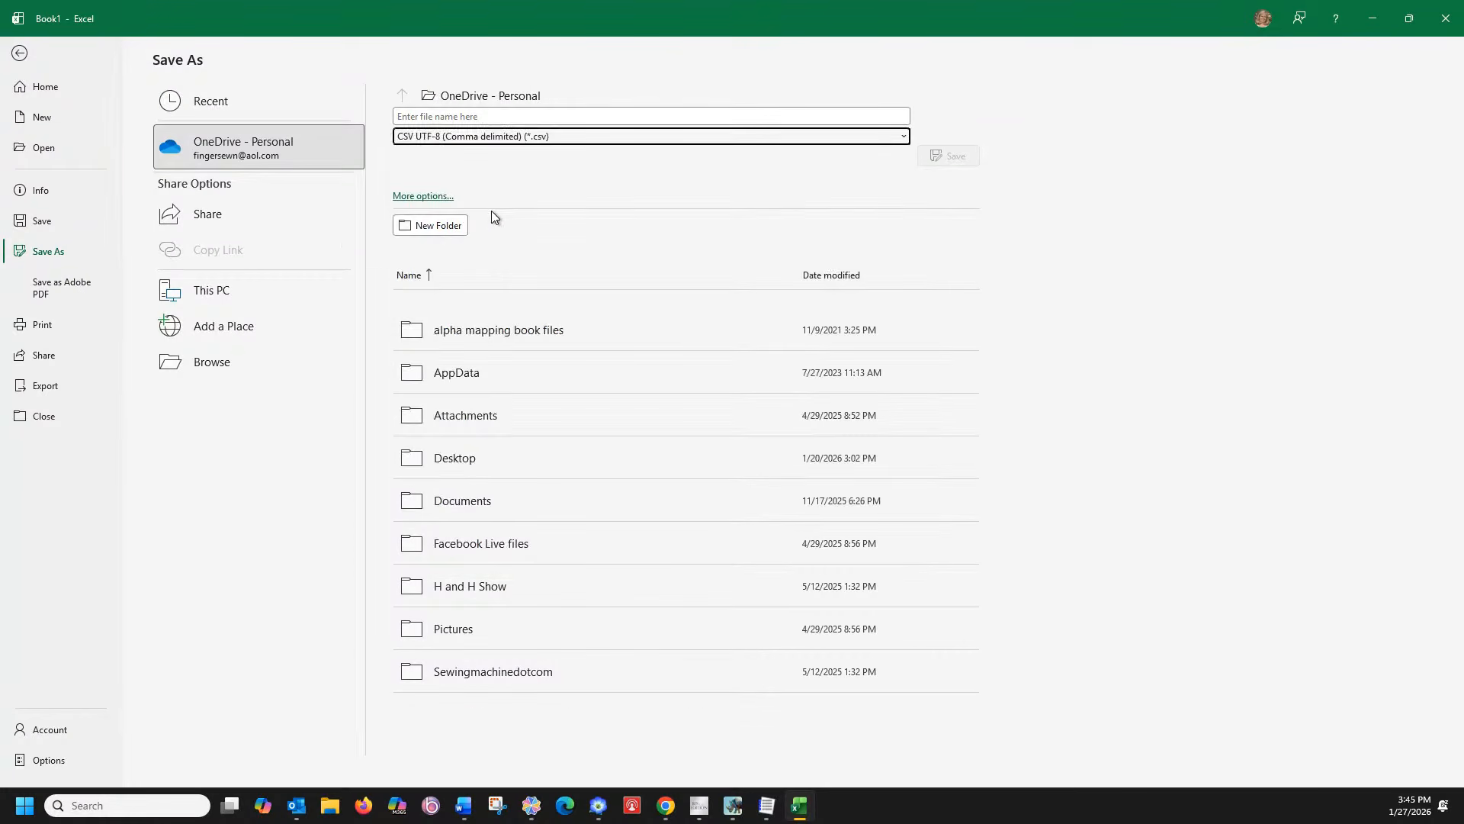
pyautogui.click(712, 138)
pyautogui.click(405, 444)
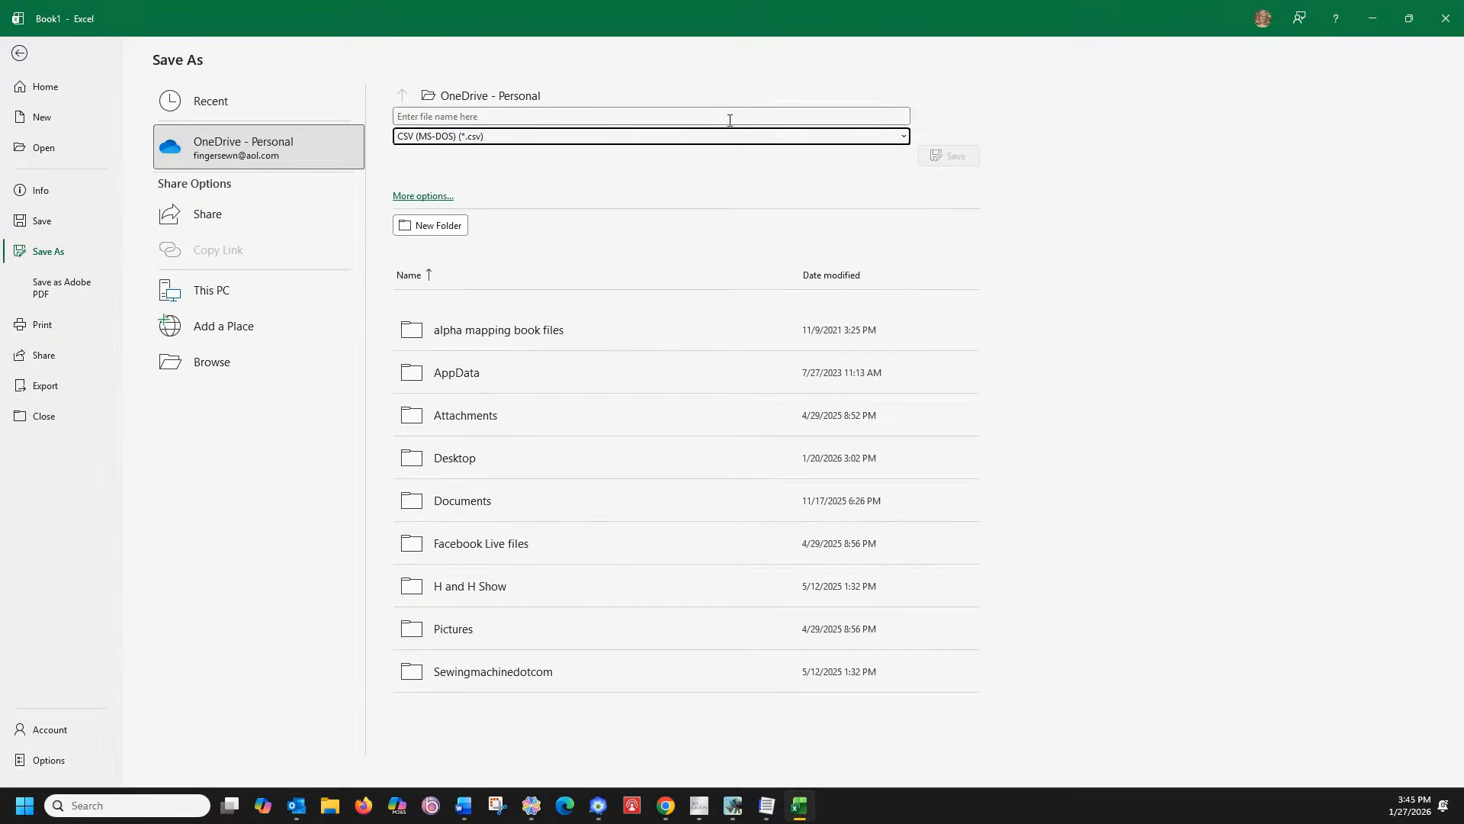
pyautogui.click(488, 97)
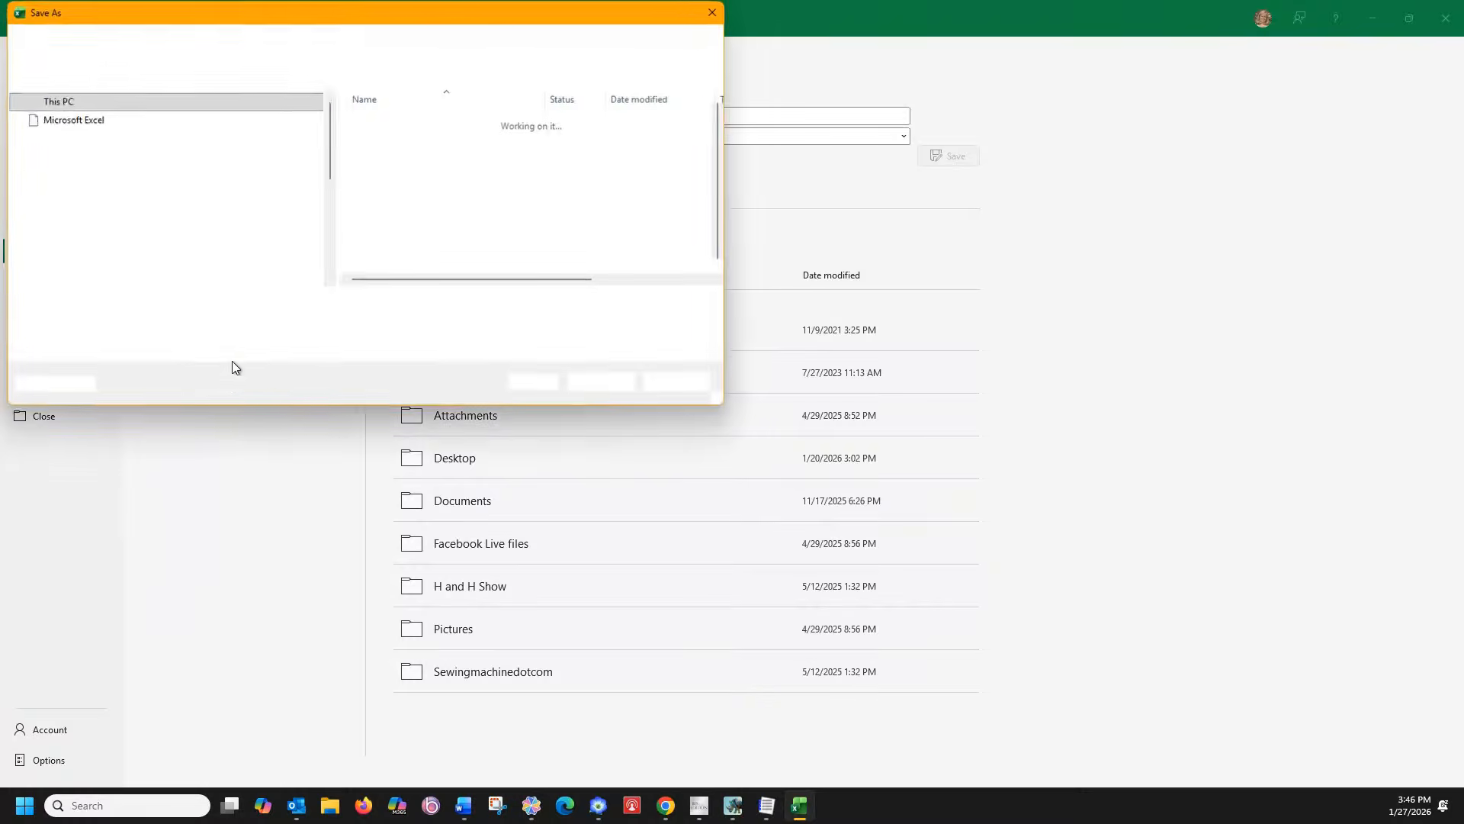
# Save the workbook as 'Name drops list' in D:\Facebook Live files, then return to the embroidery layout
pyautogui.click(99, 263)
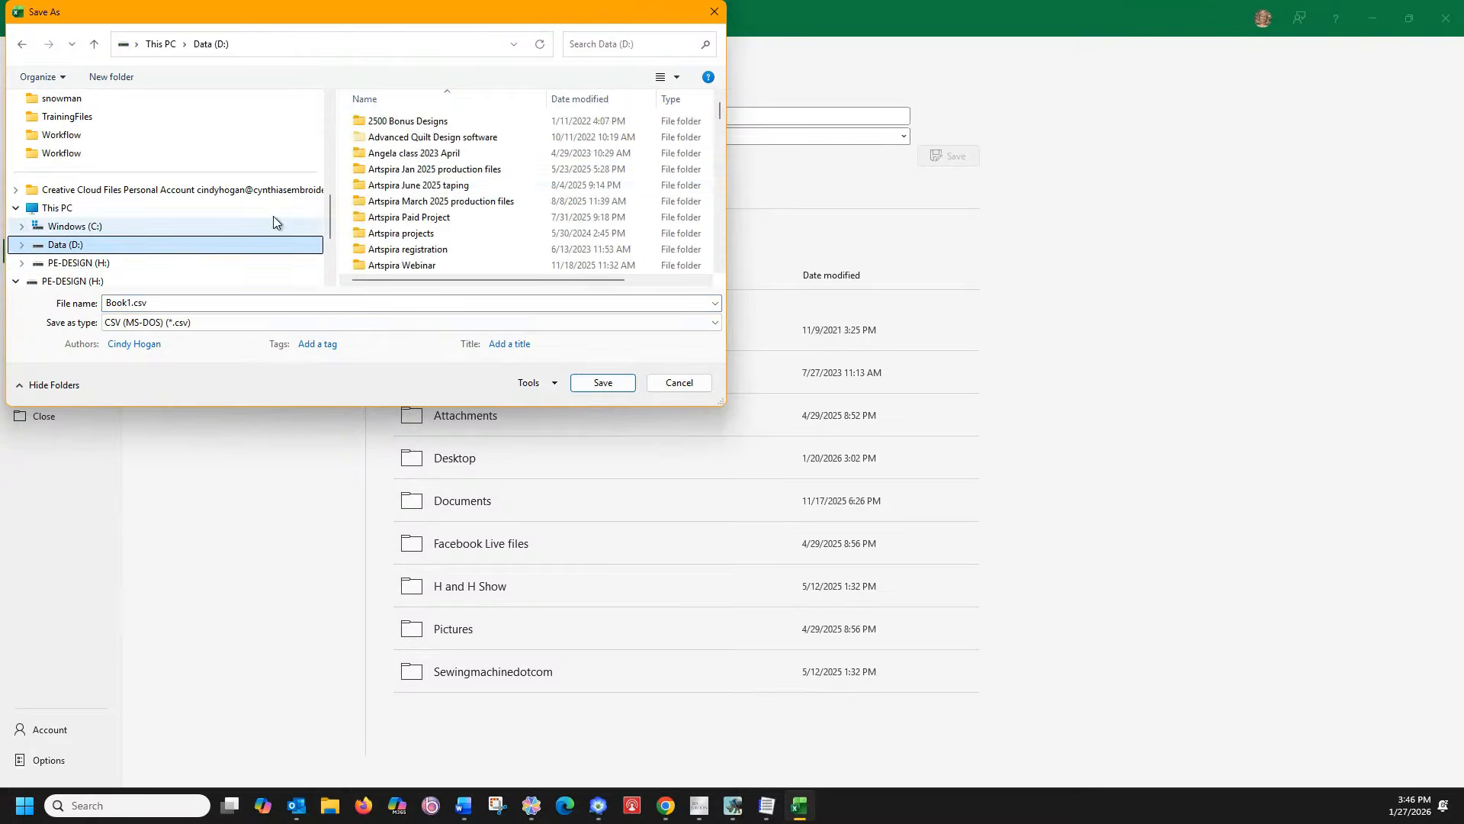
pyautogui.scroll(-6, 402, 187)
pyautogui.scroll(-8, 403, 189)
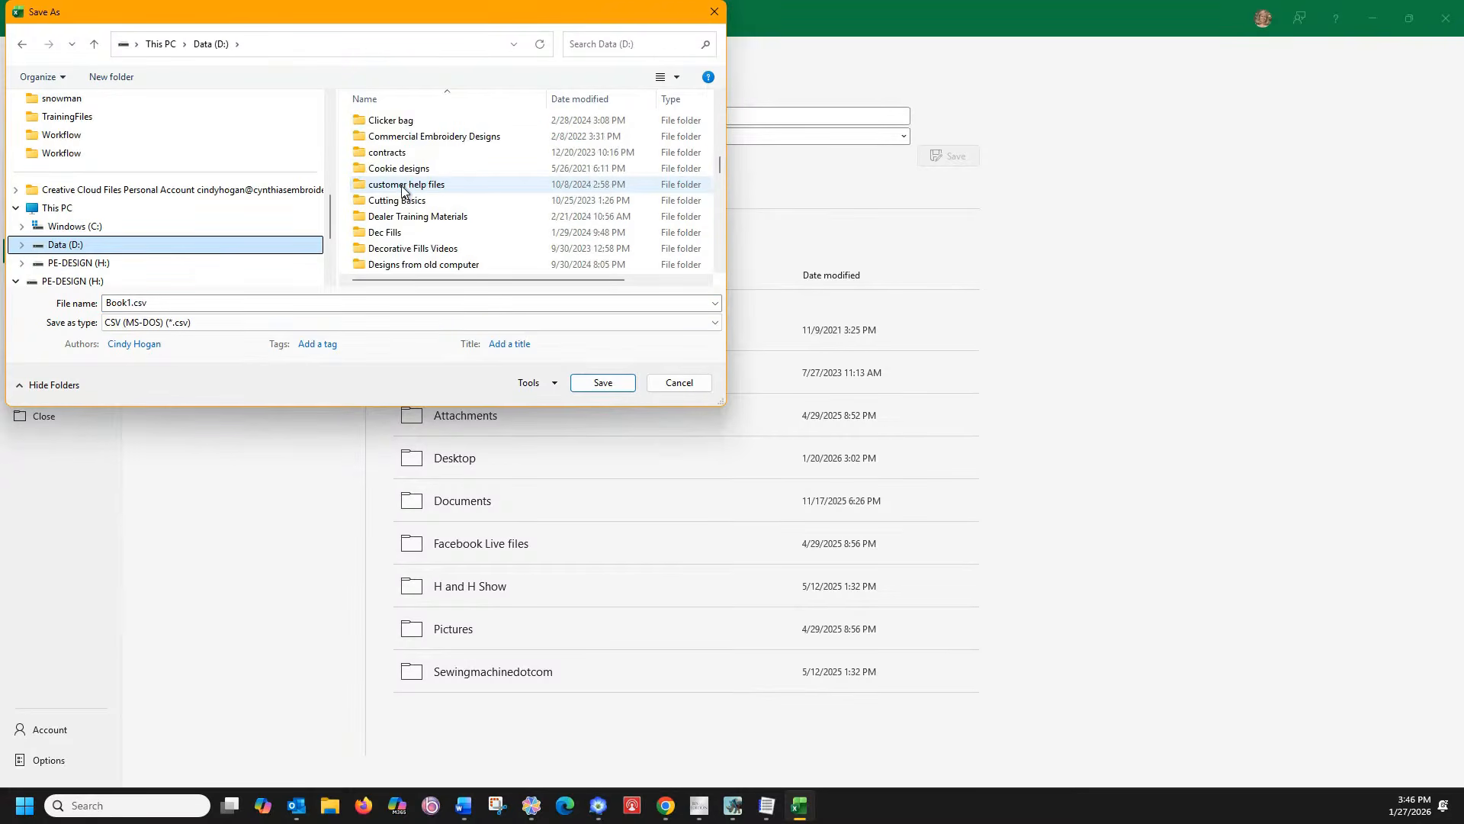
pyautogui.click(411, 232)
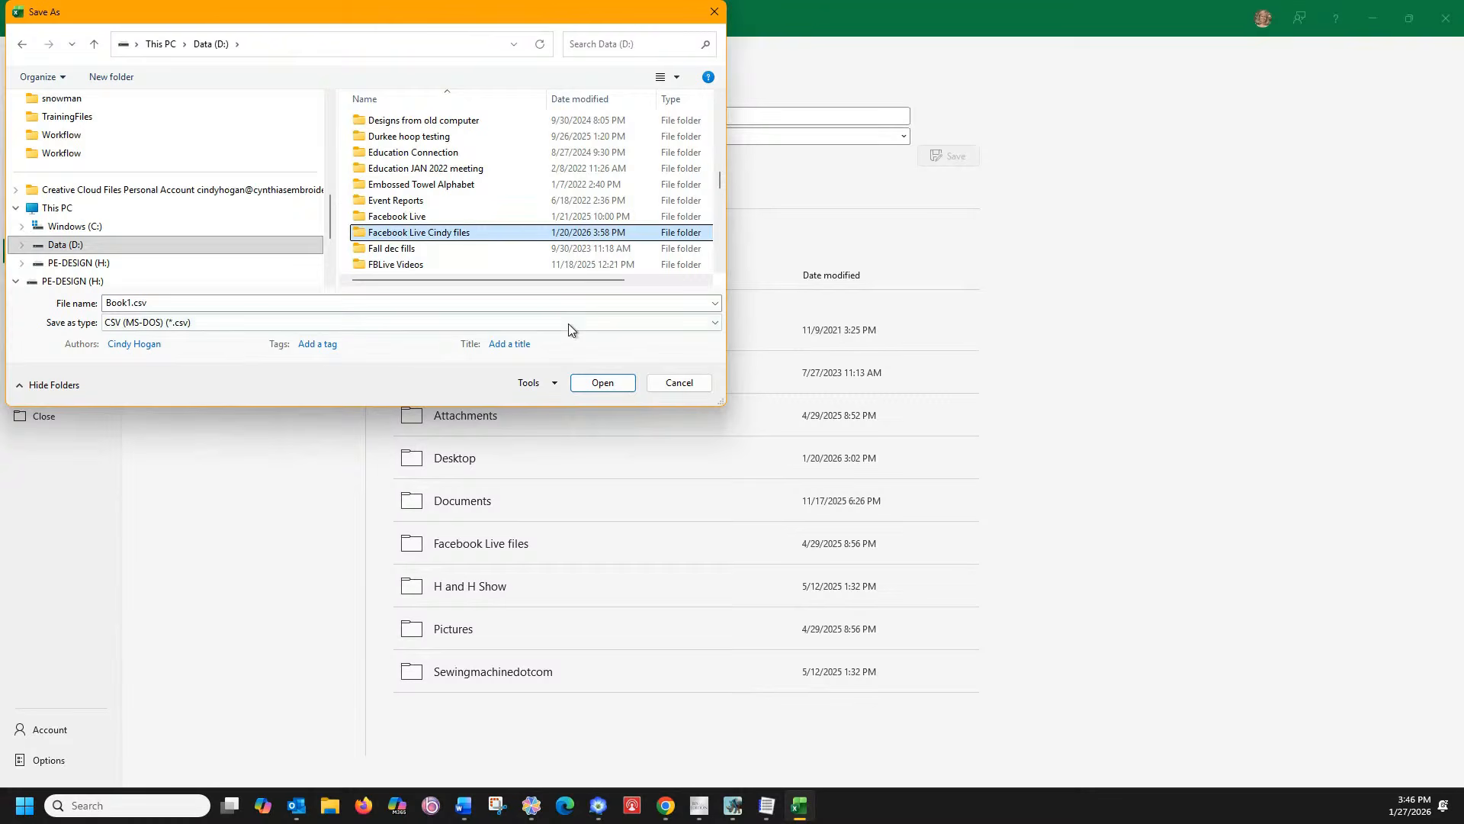
pyautogui.doubleClick(495, 233)
pyautogui.click(240, 298)
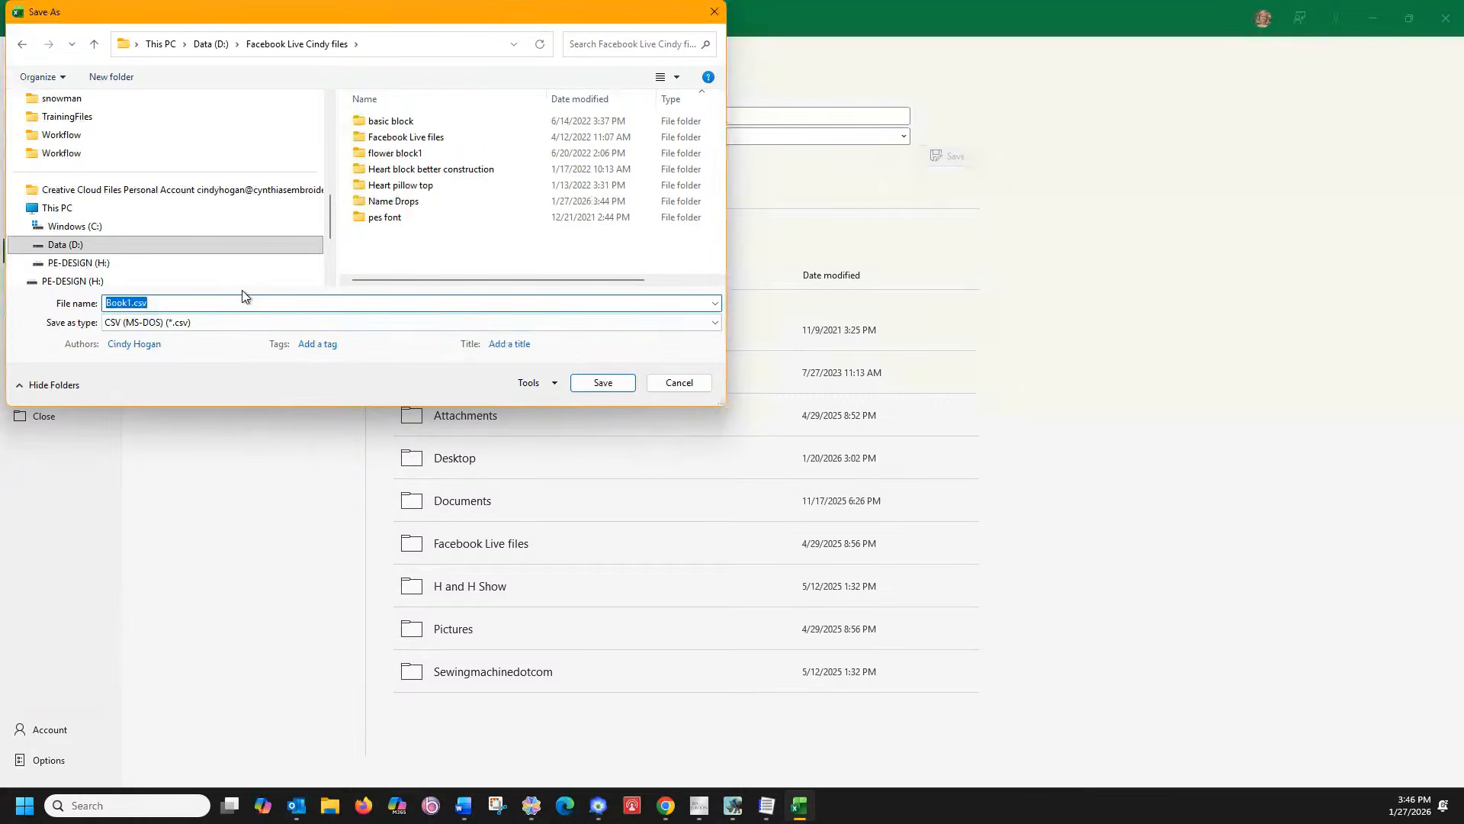
pyautogui.write('Name')
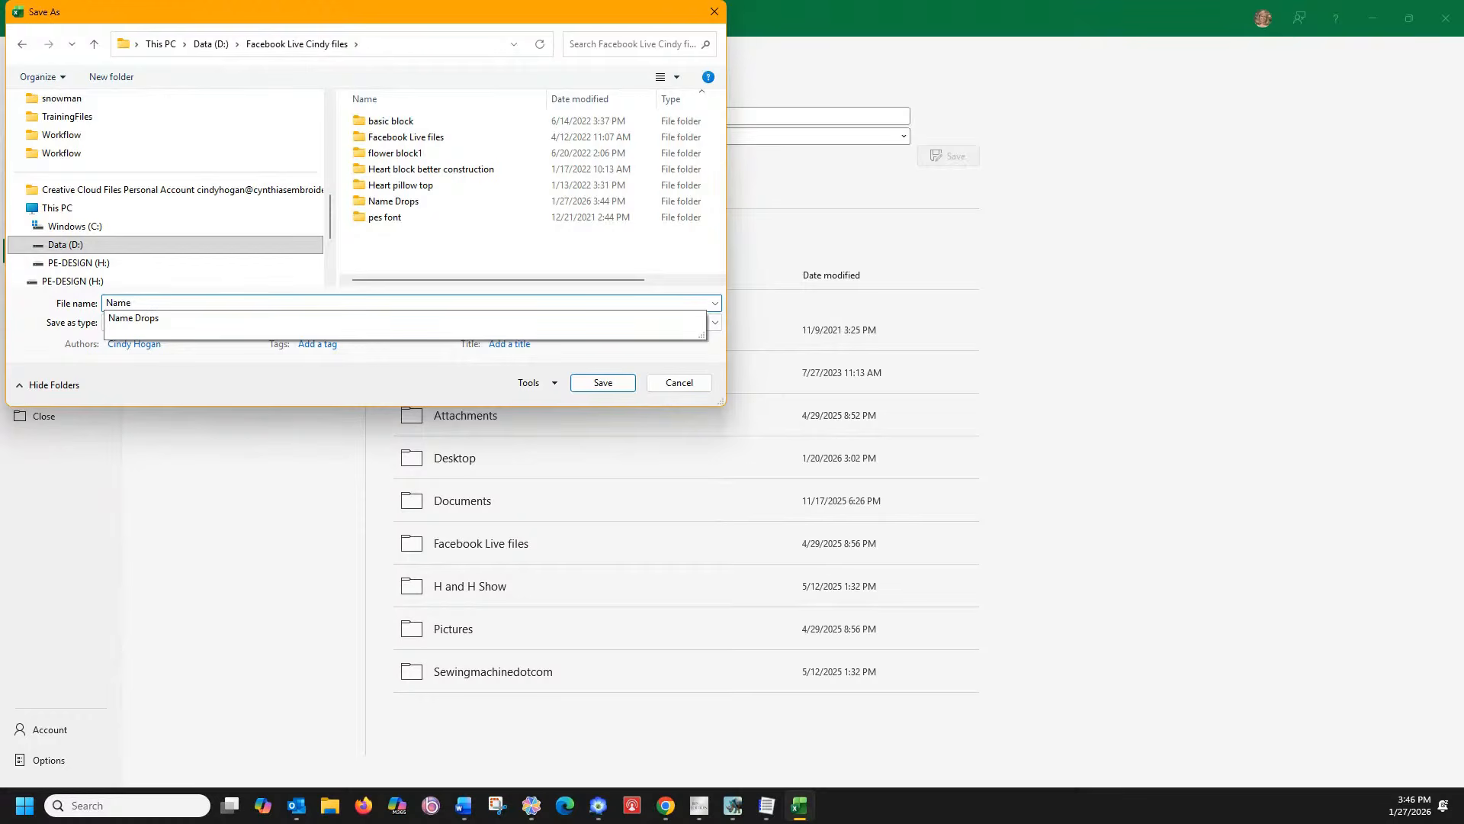
pyautogui.write(' drops list.csv')
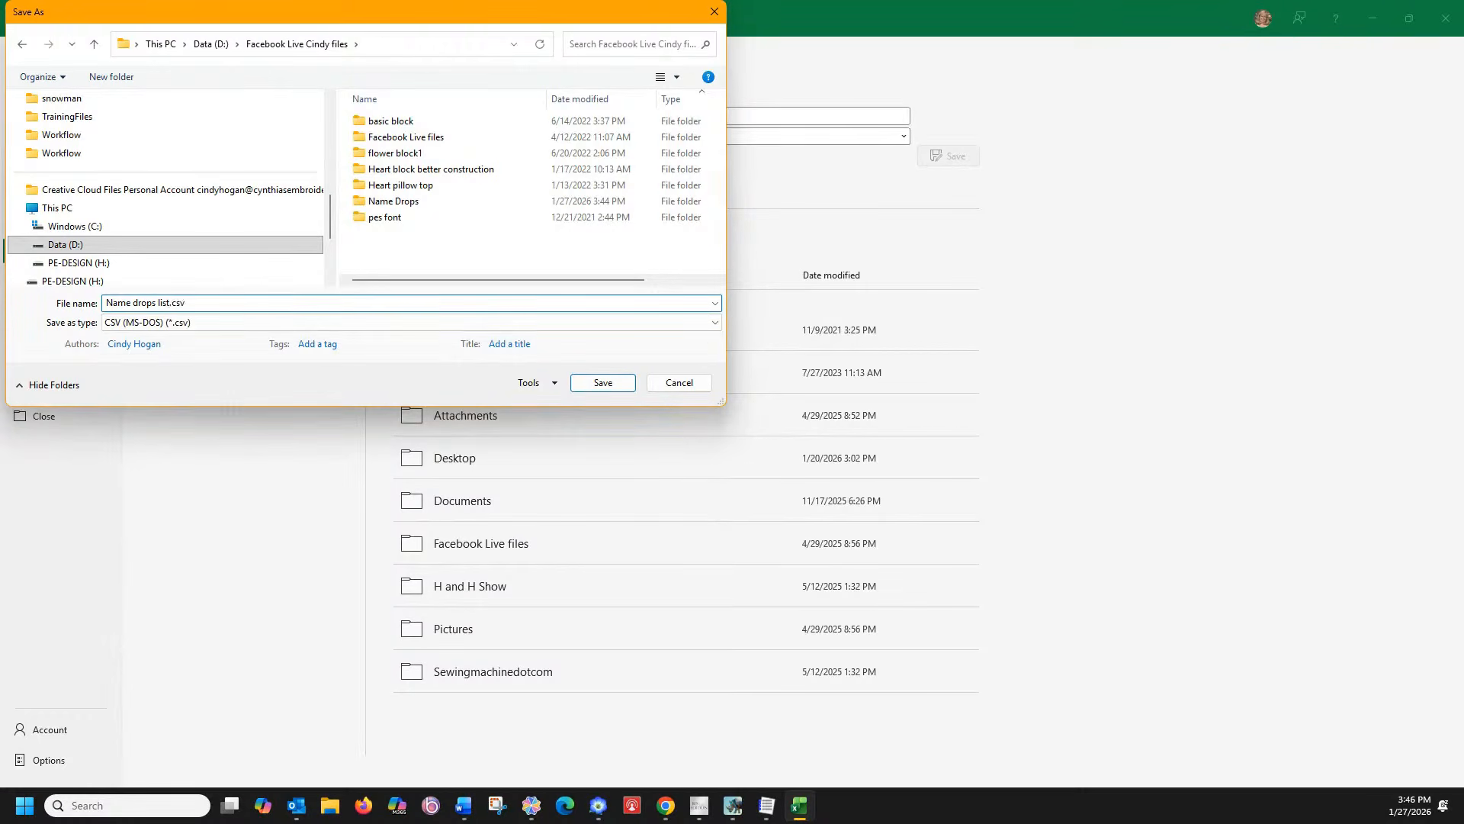
pyautogui.press('Return')
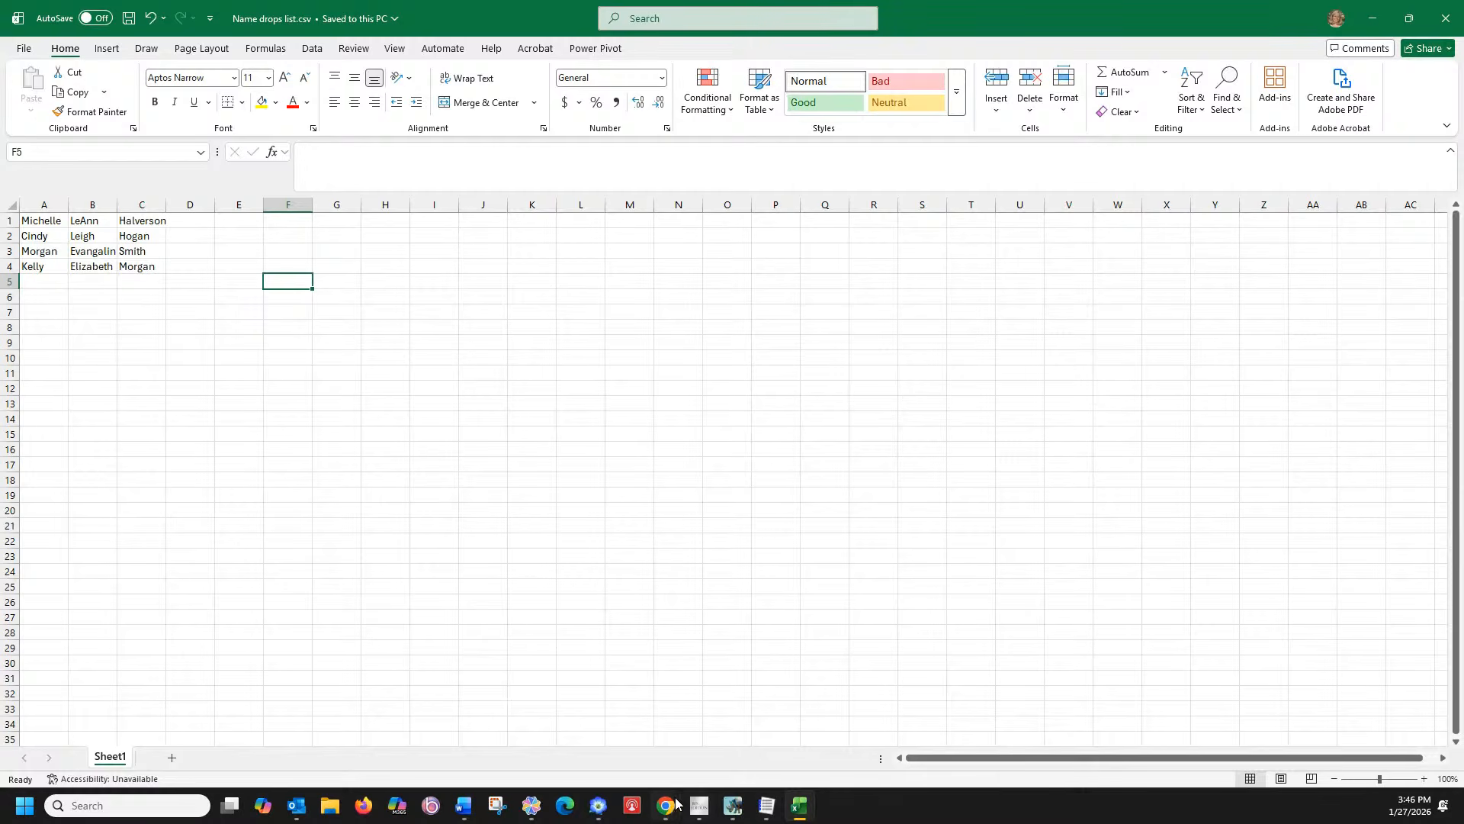
pyautogui.click(599, 810)
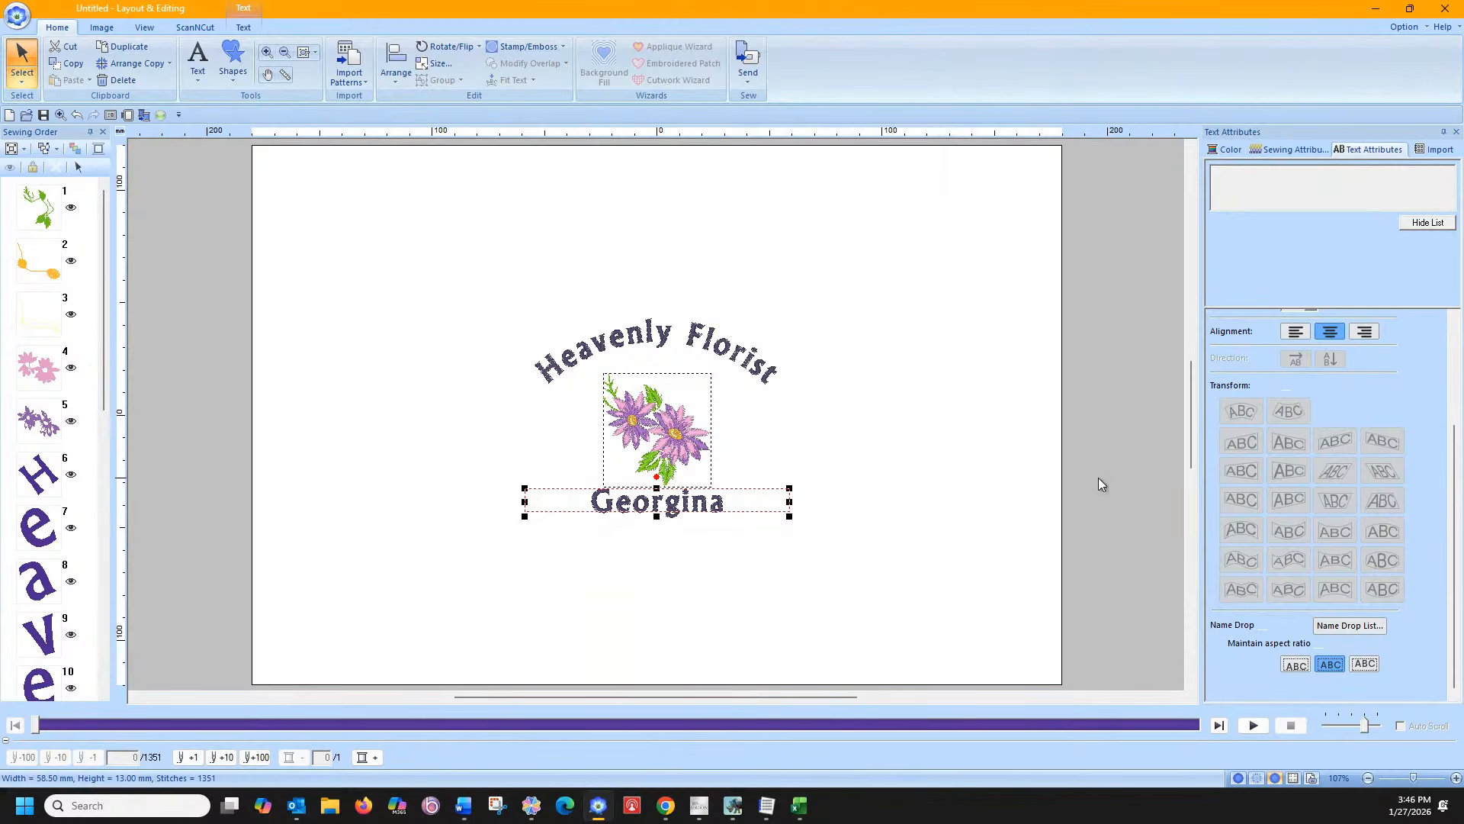
# Open the Name Drop List and preview each name entry in turn
pyautogui.click(1348, 625)
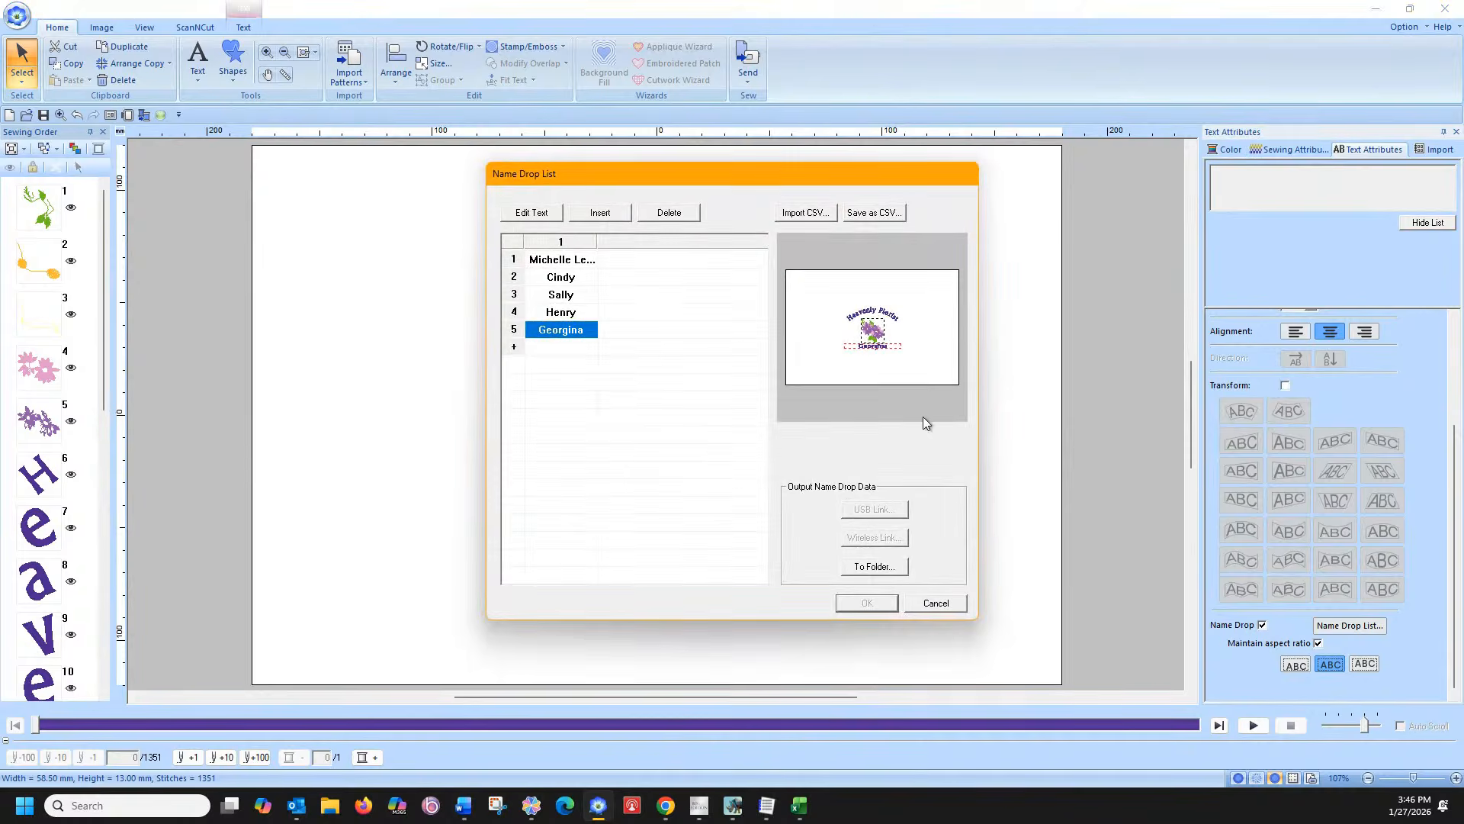
pyautogui.click(561, 262)
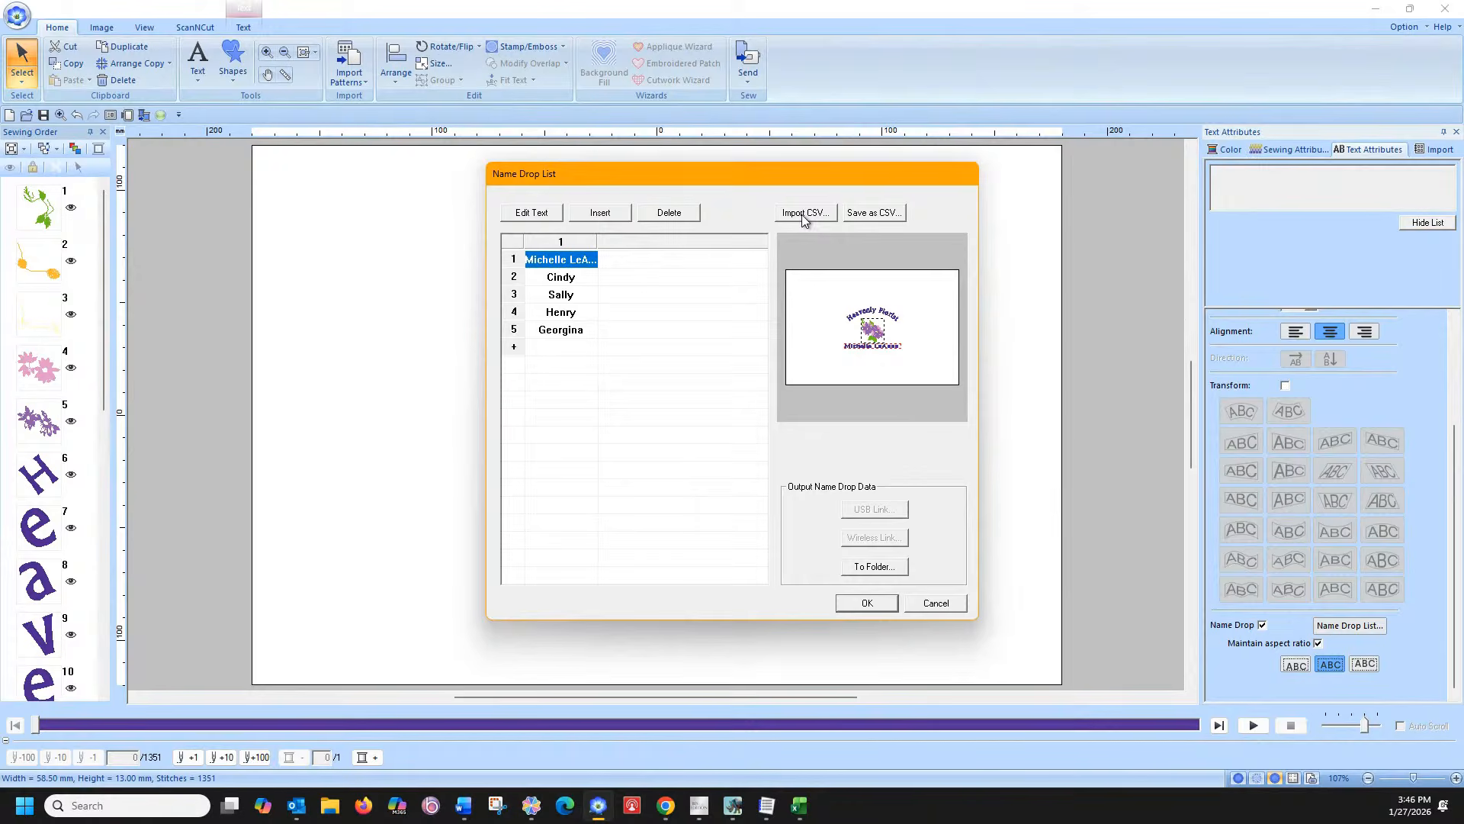
pyautogui.click(569, 279)
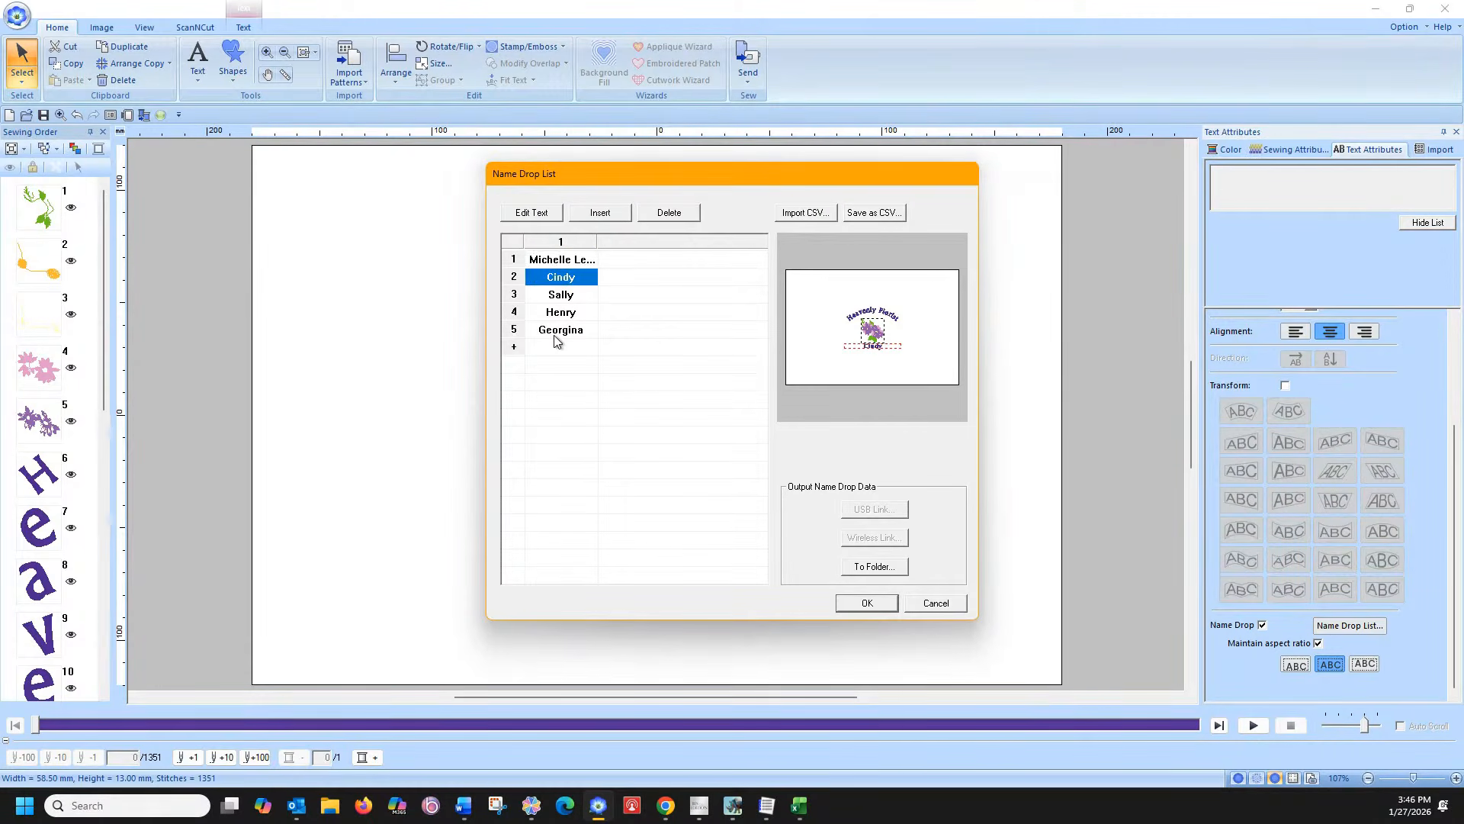
pyautogui.click(555, 337)
pyautogui.click(563, 279)
pyautogui.click(561, 296)
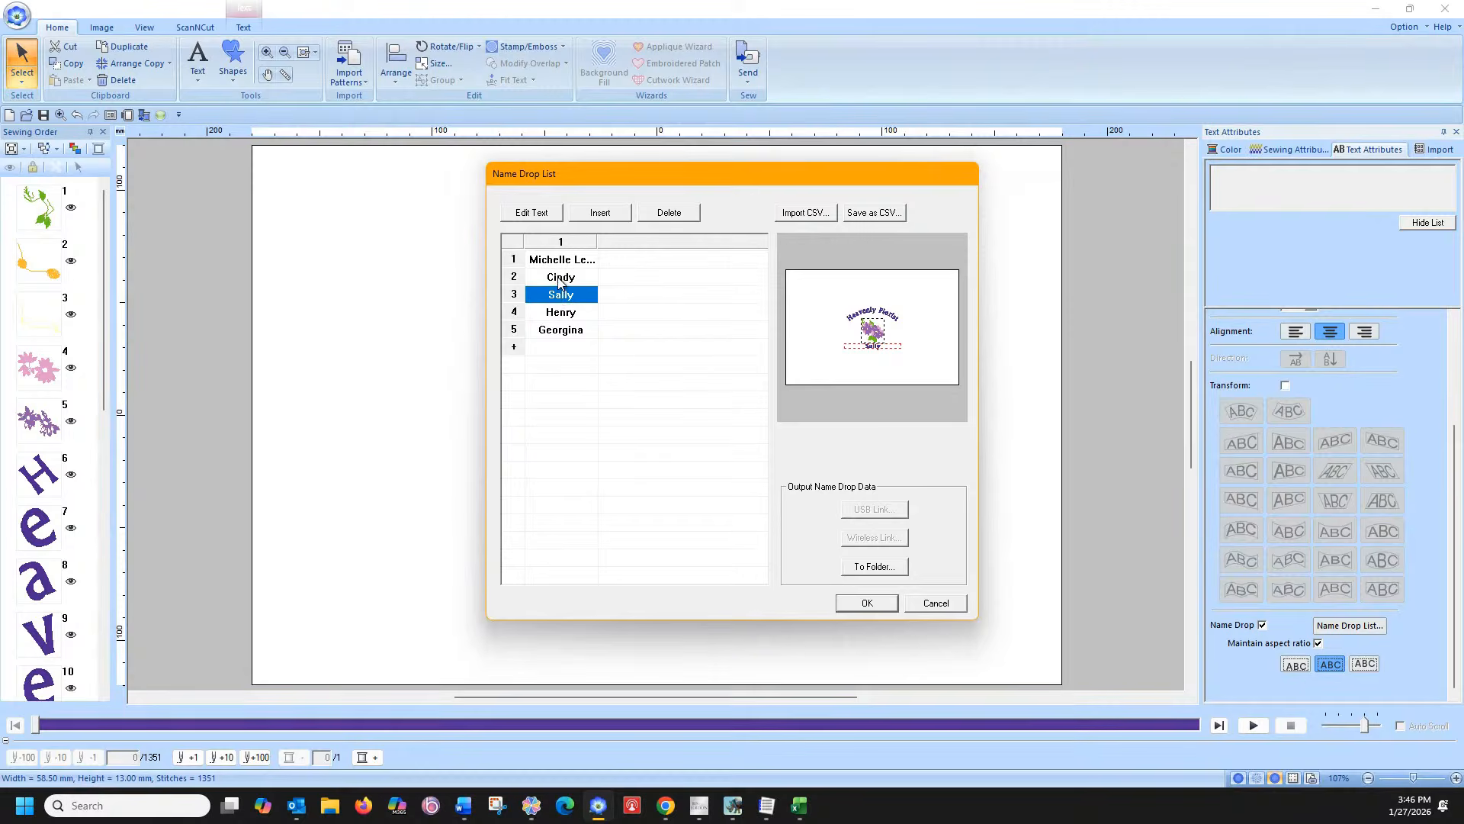
pyautogui.click(559, 283)
# Delete the four added first names, leaving only the original full-name entry
pyautogui.click(665, 214)
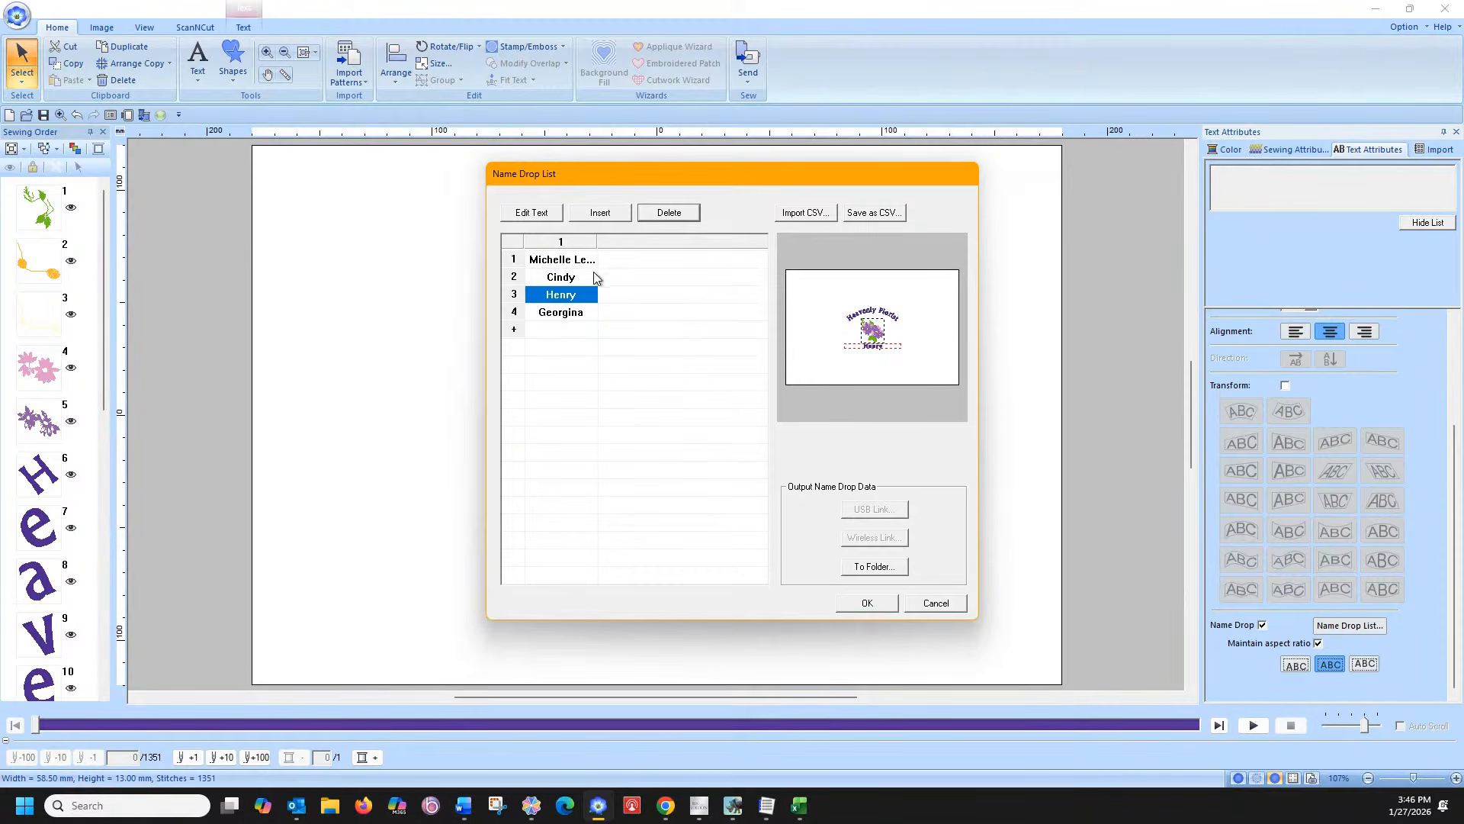
pyautogui.click(668, 213)
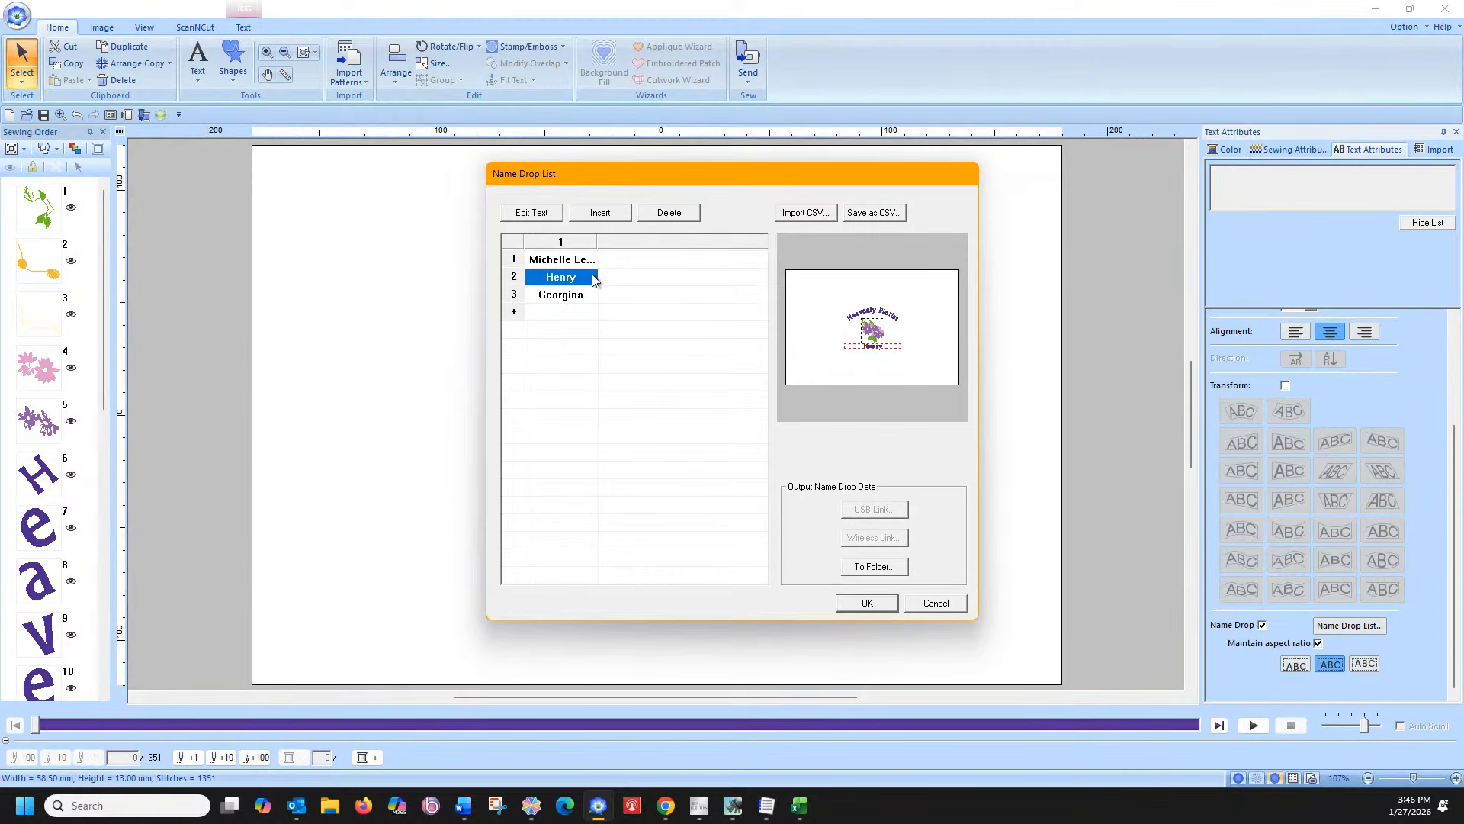
pyautogui.click(656, 218)
pyautogui.click(659, 218)
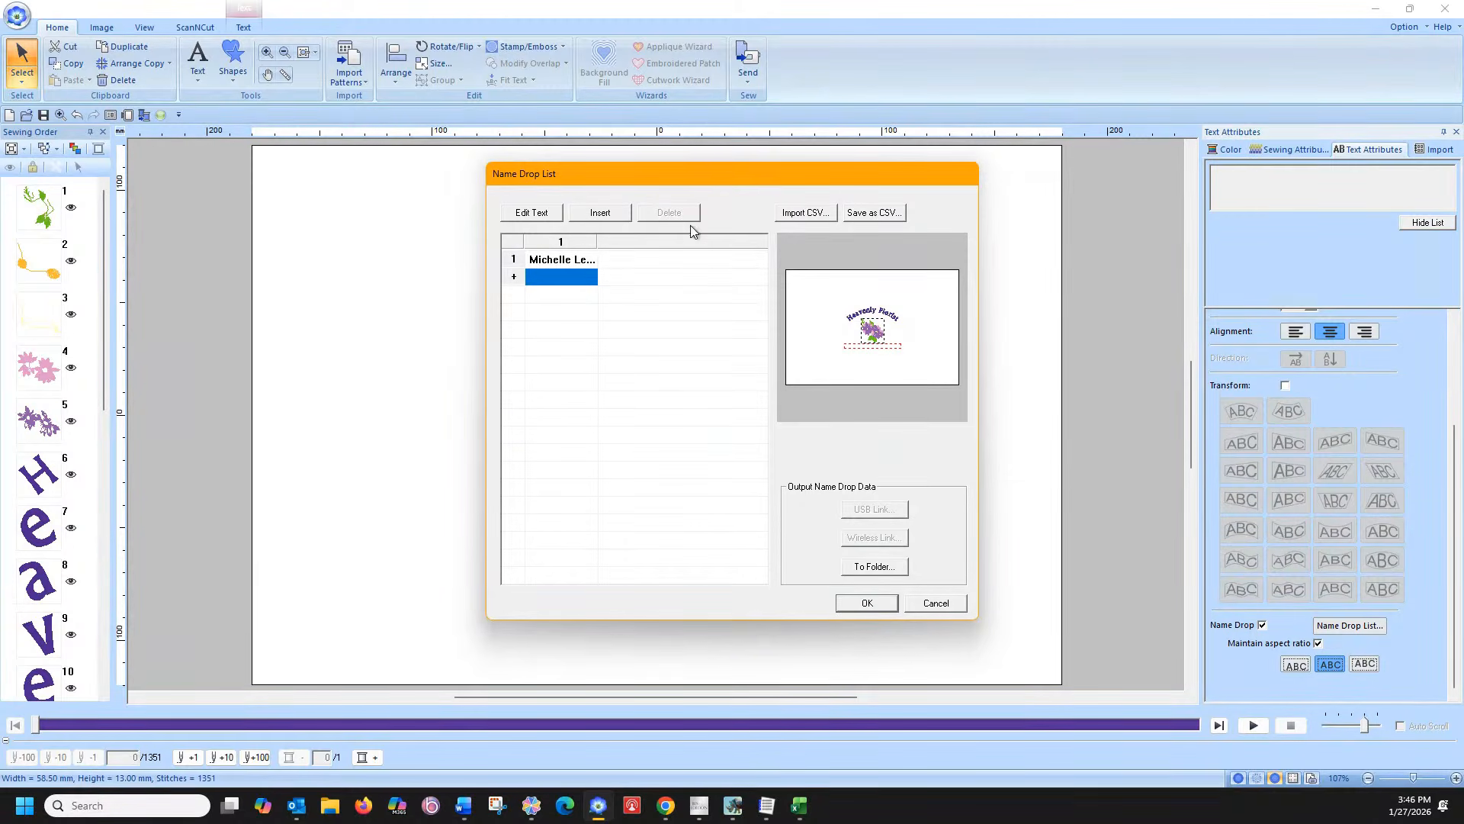
pyautogui.click(795, 216)
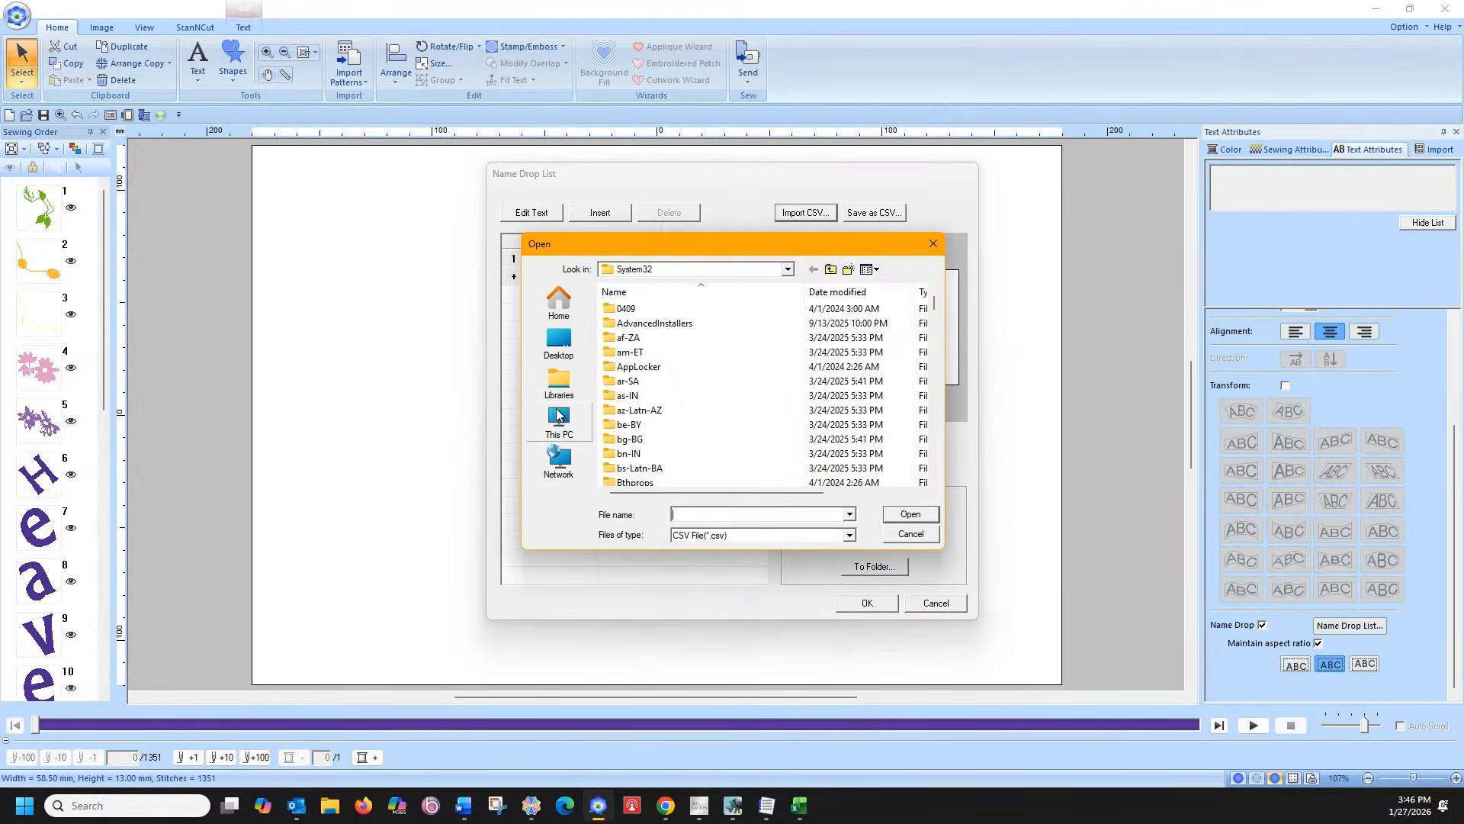
# Try importing Name drops list.csv from D:\Facebook Live Cindy files and dismiss the sharing-violation error
pyautogui.click(557, 416)
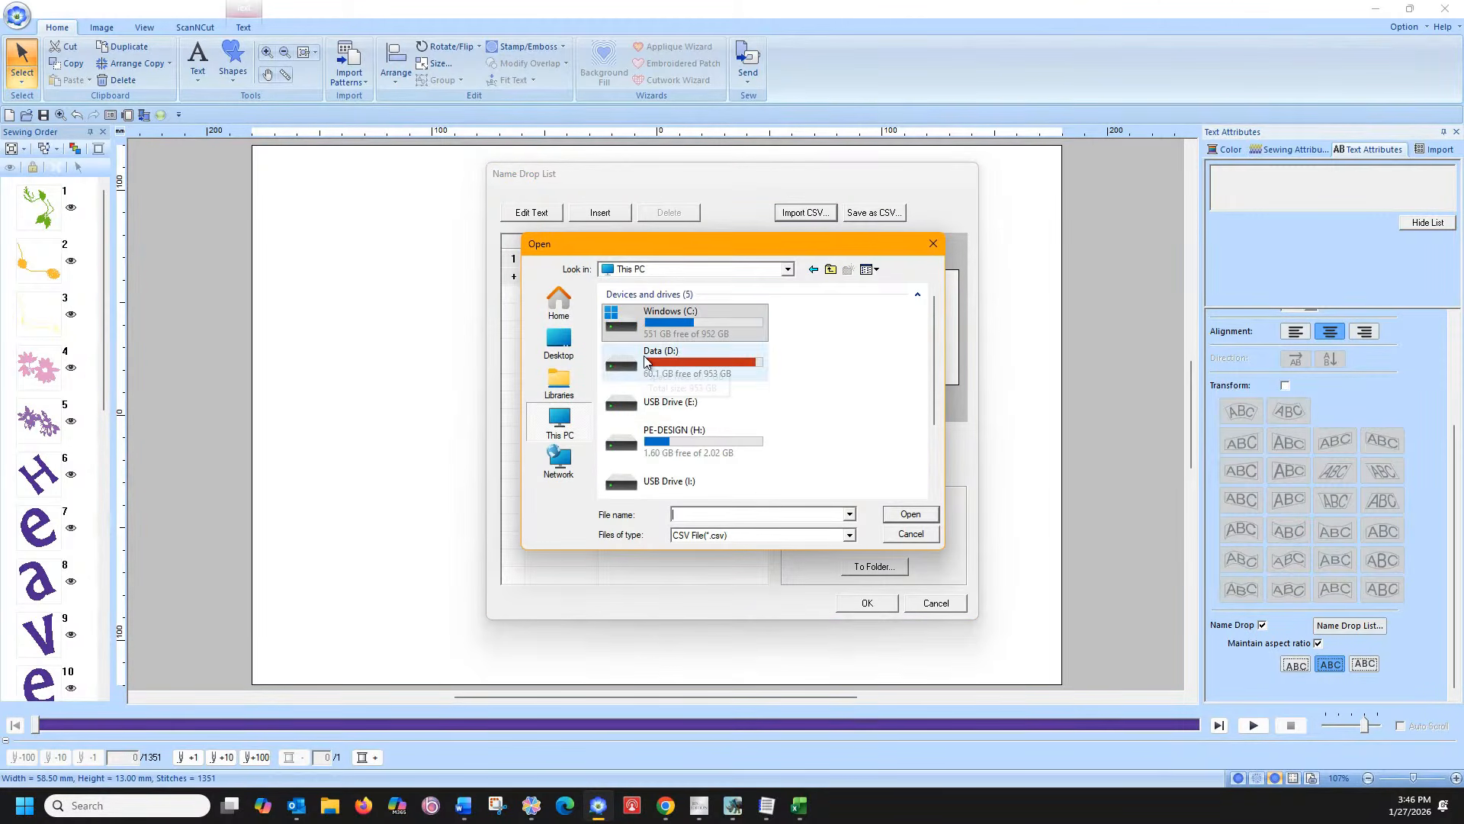
pyautogui.doubleClick(646, 362)
pyautogui.scroll(-10, 669, 368)
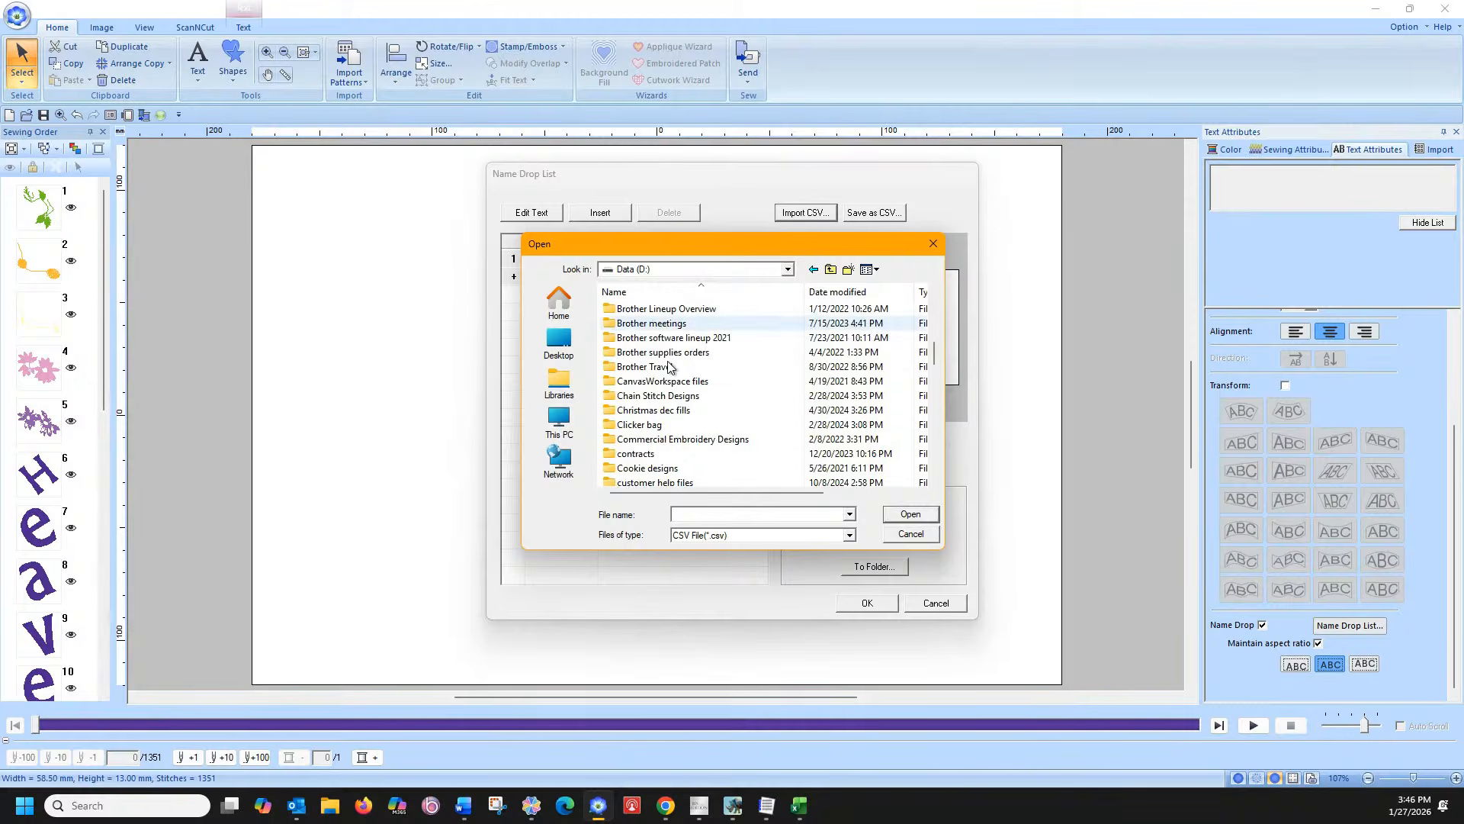
pyautogui.scroll(-8, 668, 369)
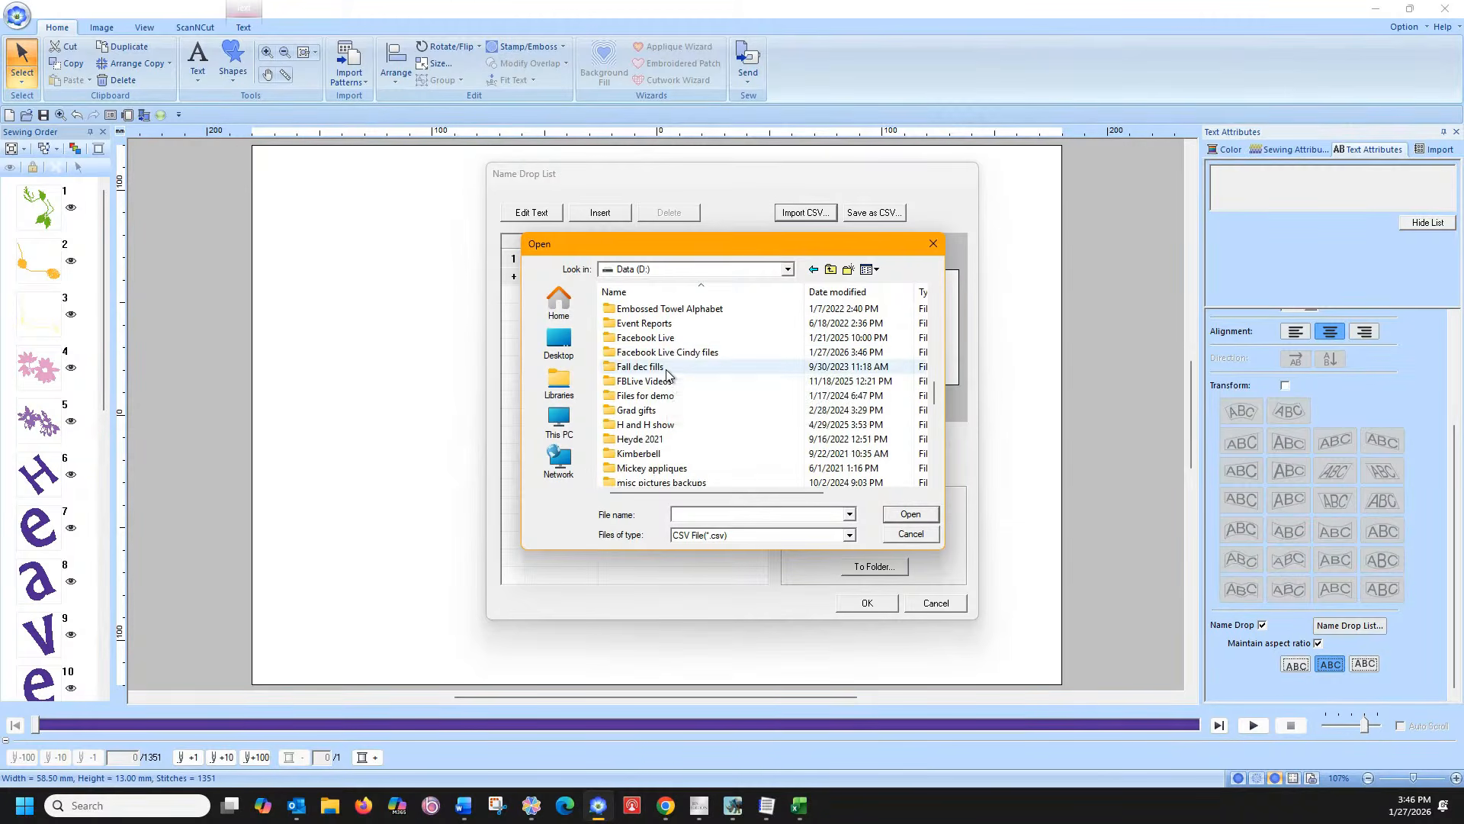
pyautogui.doubleClick(657, 353)
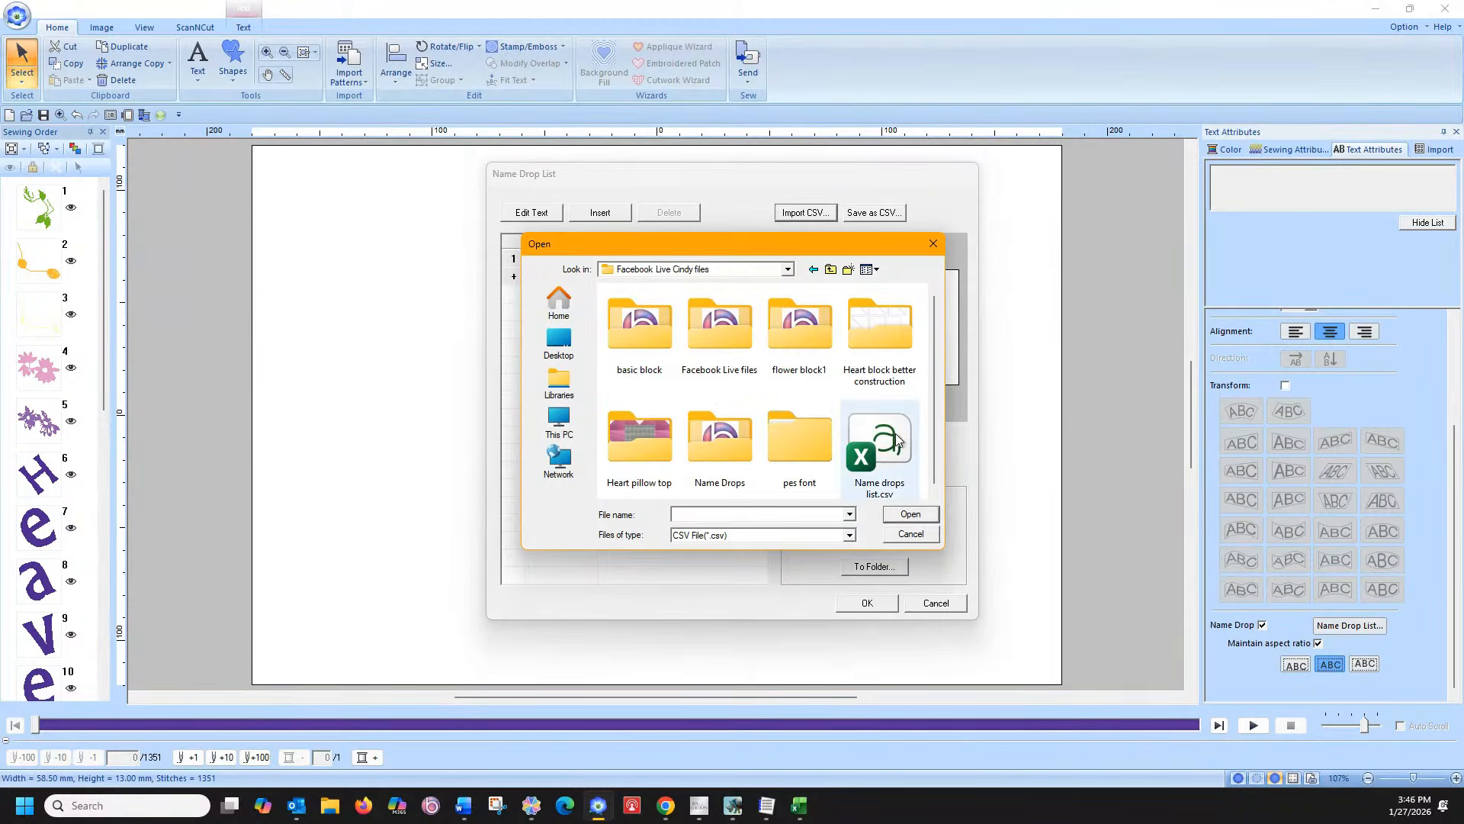
pyautogui.doubleClick(897, 440)
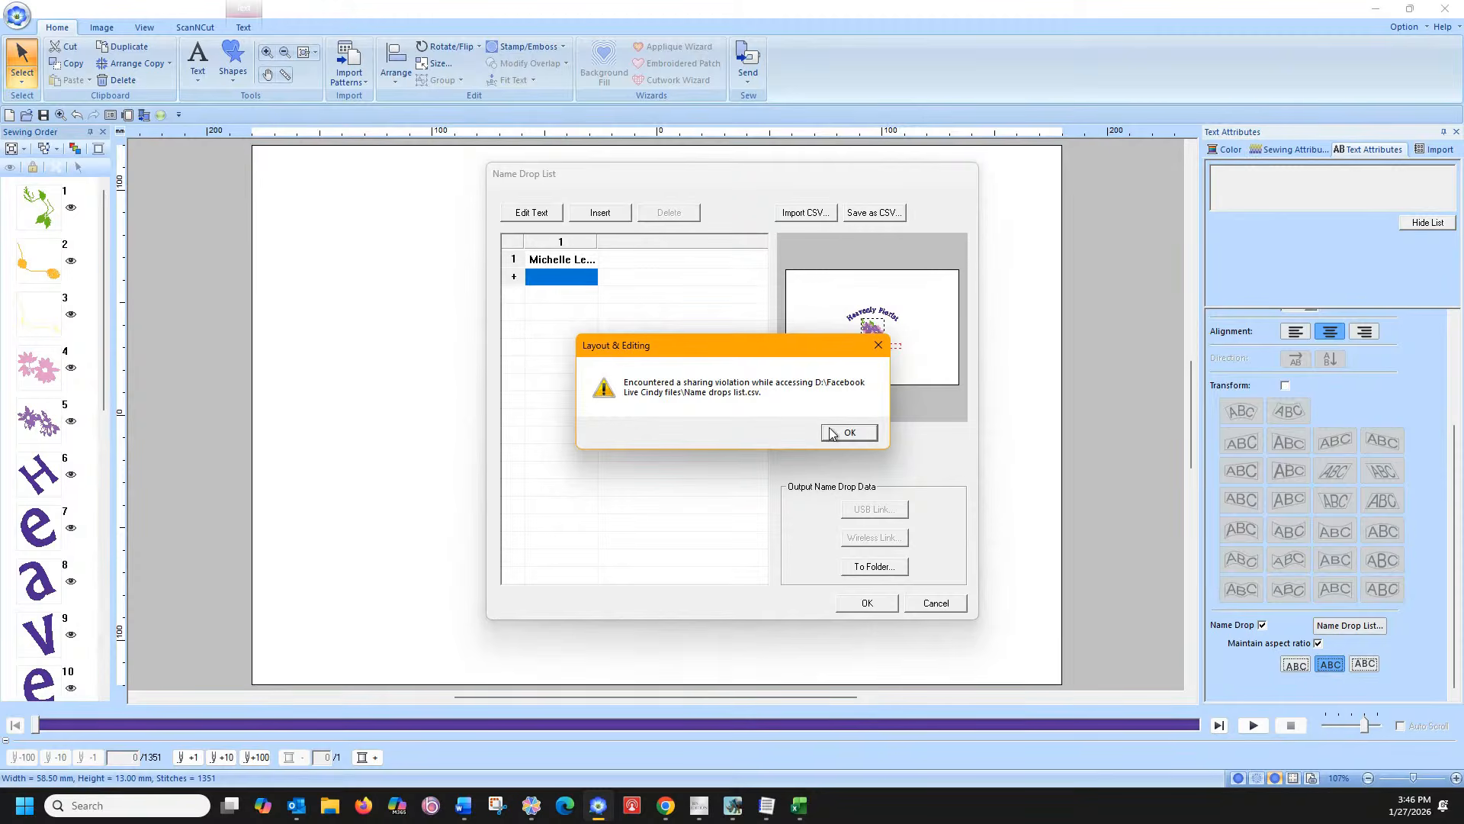
pyautogui.click(831, 432)
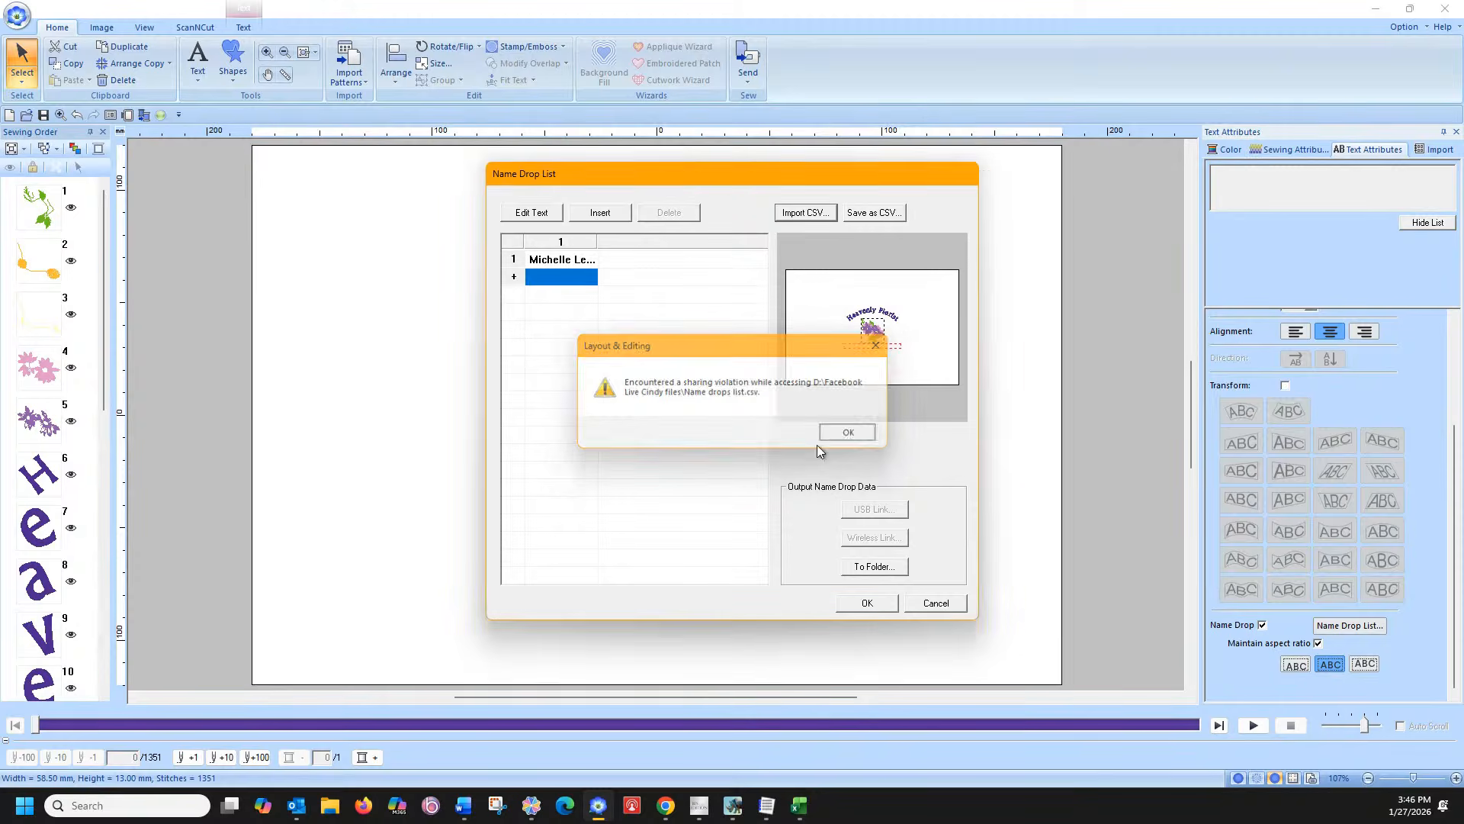
# Close Excel to release the CSV, import Name drops list.csv, then cancel the Name Drop List
pyautogui.click(798, 806)
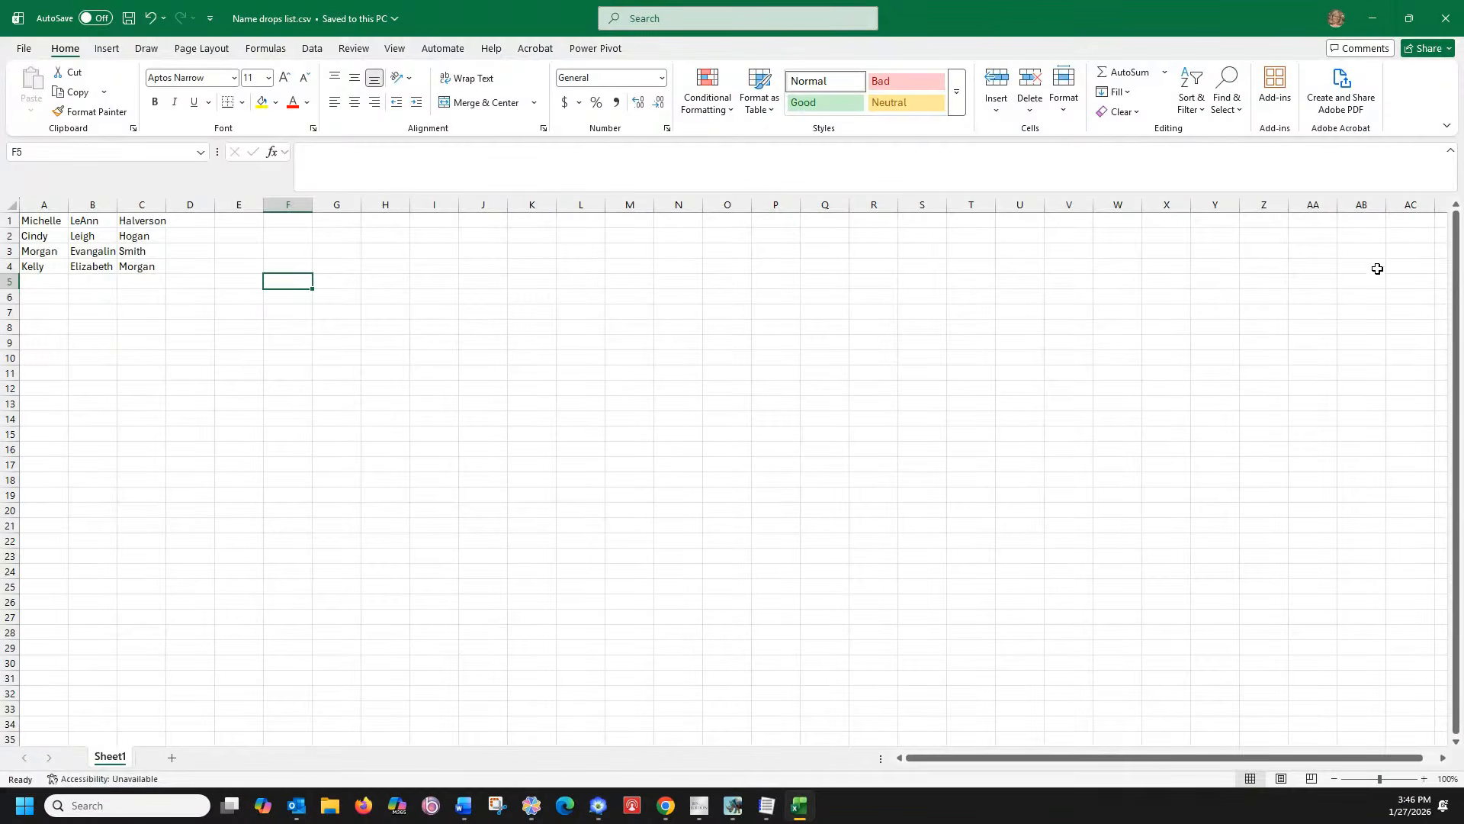
pyautogui.click(1446, 18)
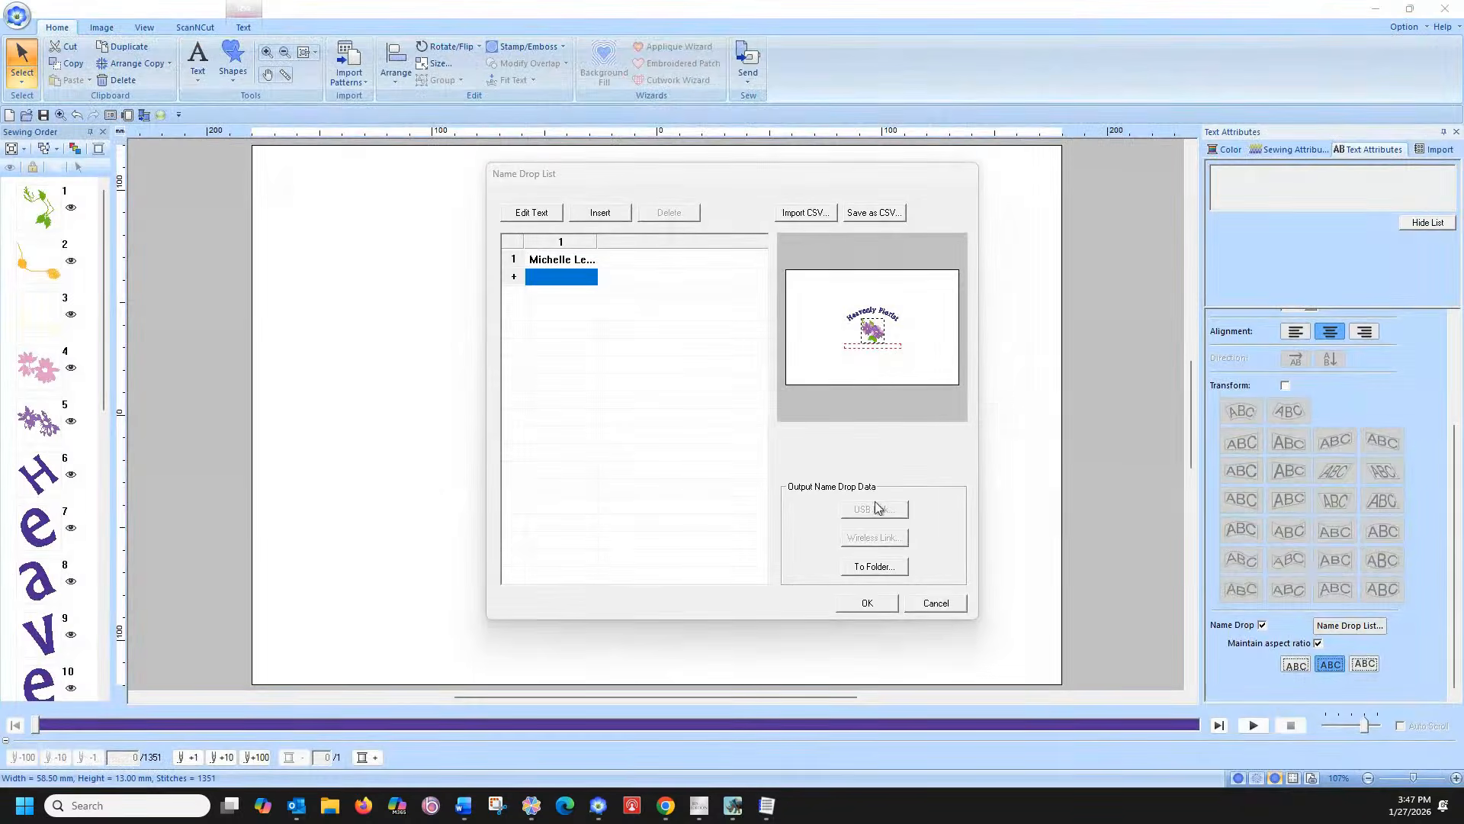
pyautogui.click(812, 213)
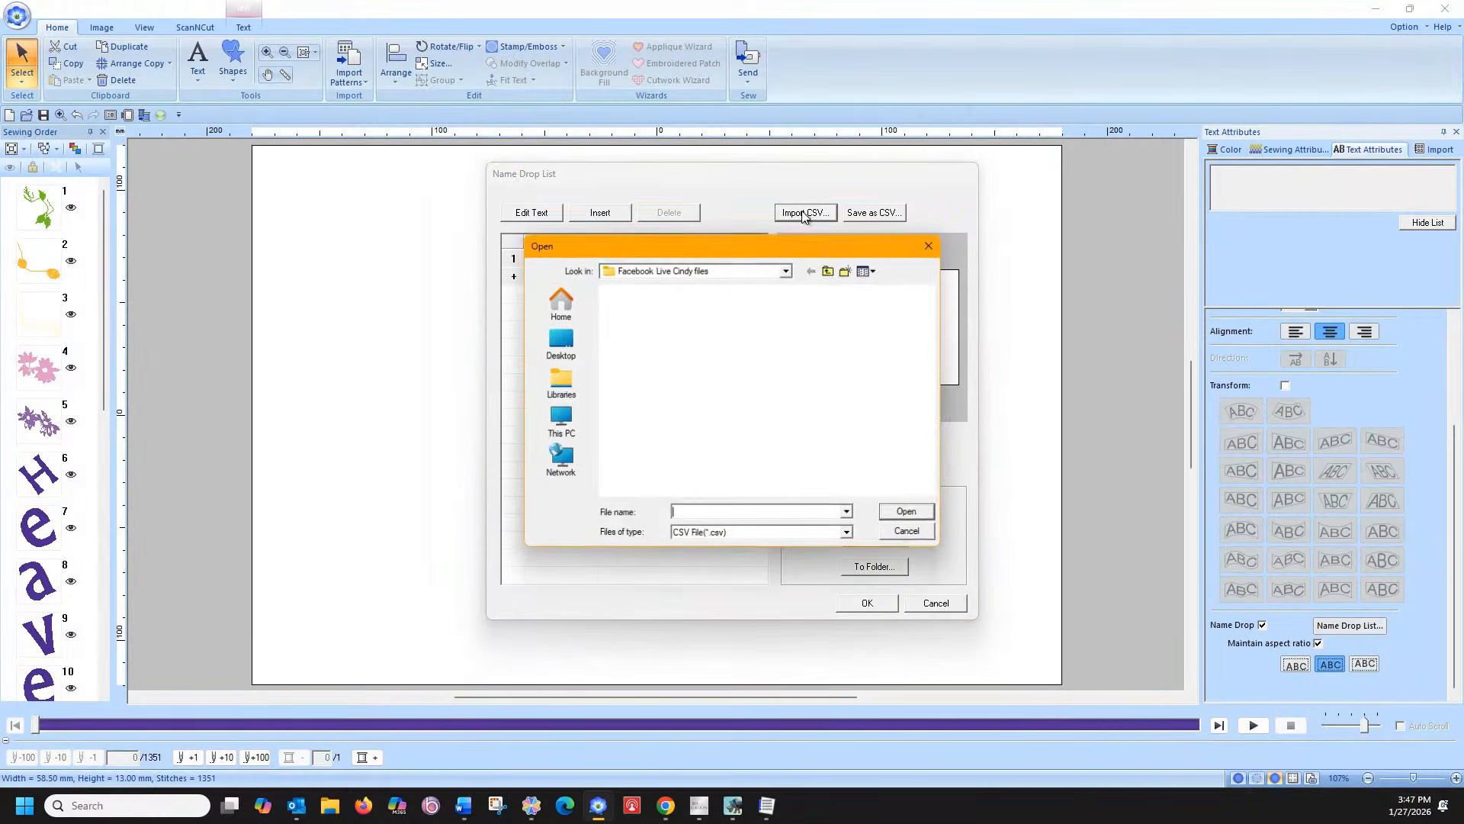
pyautogui.doubleClick(877, 446)
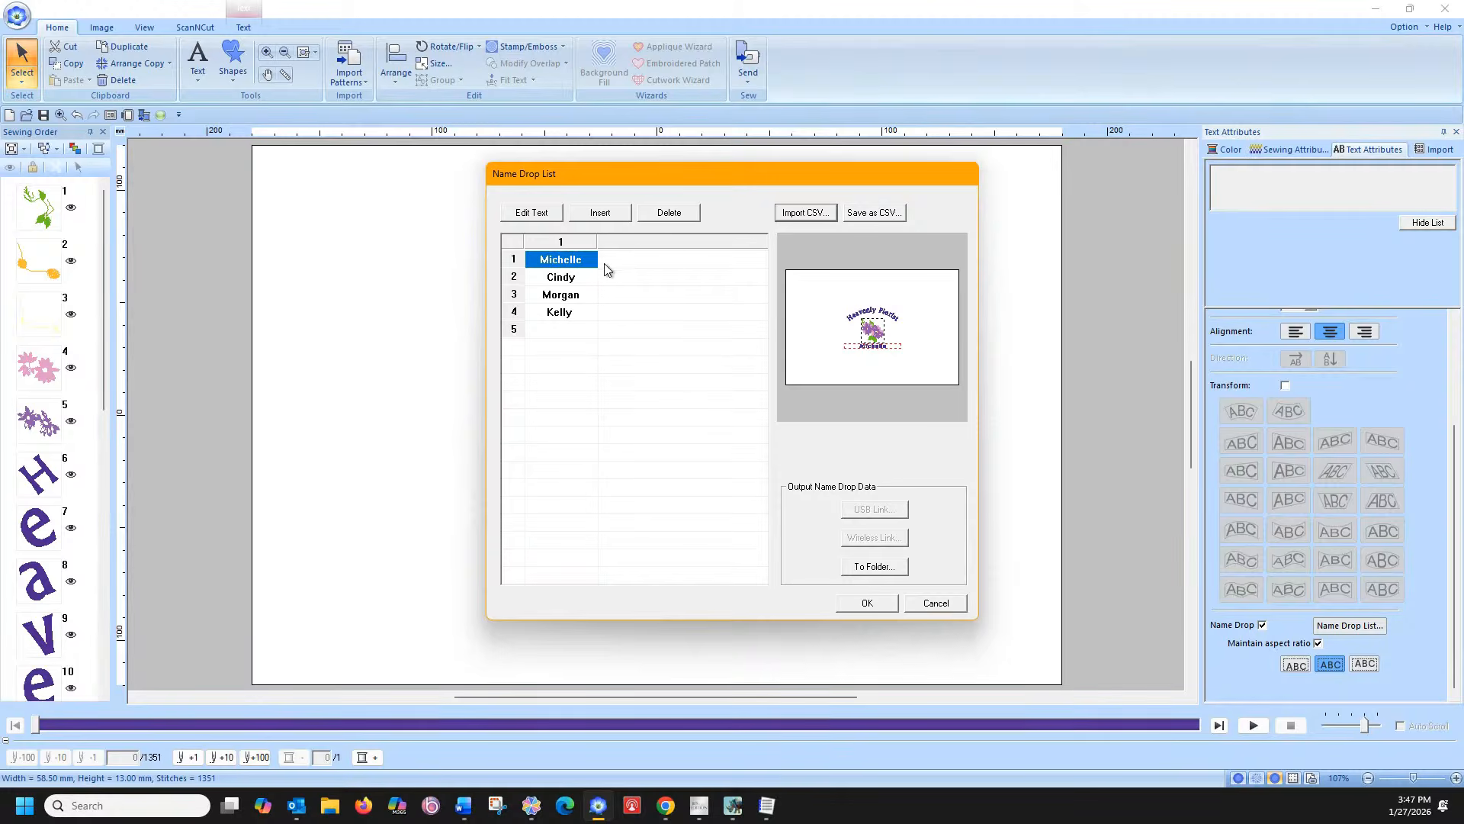
pyautogui.click(574, 253)
pyautogui.click(953, 604)
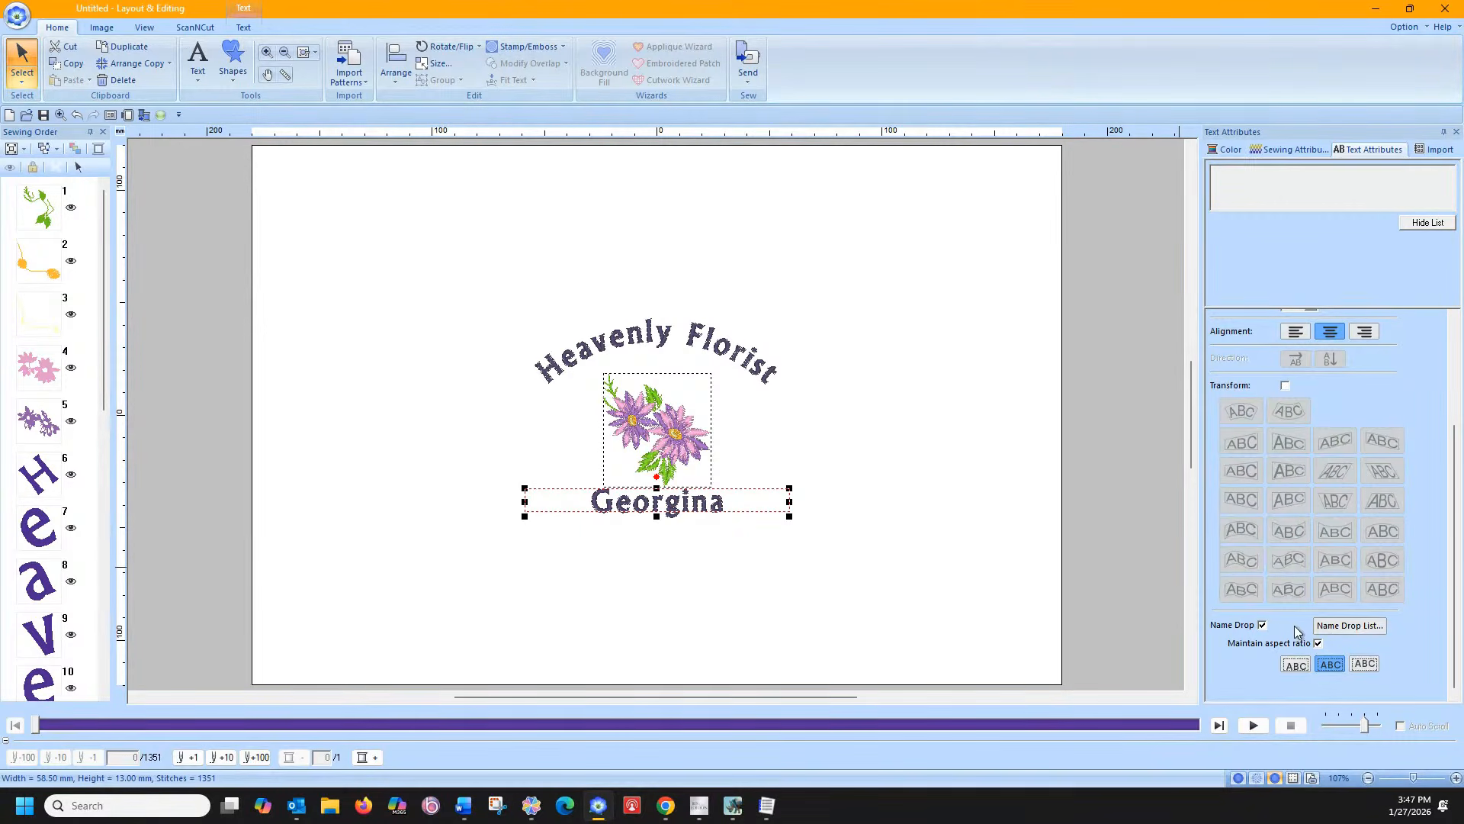
# Unlock the aspect ratio so the name stretches to 113.9 mm, and toggle Name Drop off and on
pyautogui.click(1318, 642)
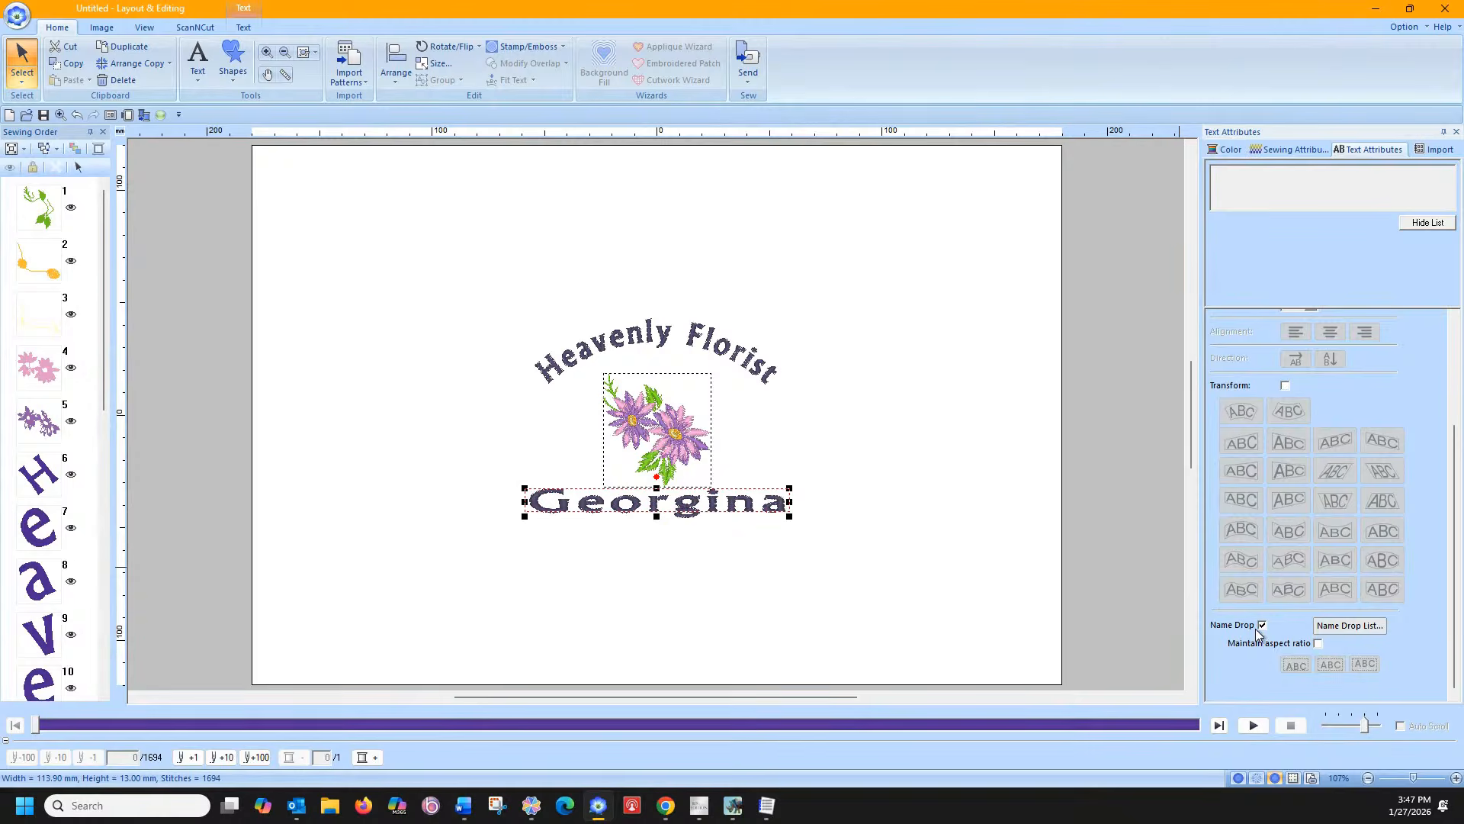
pyautogui.click(867, 525)
pyautogui.click(684, 503)
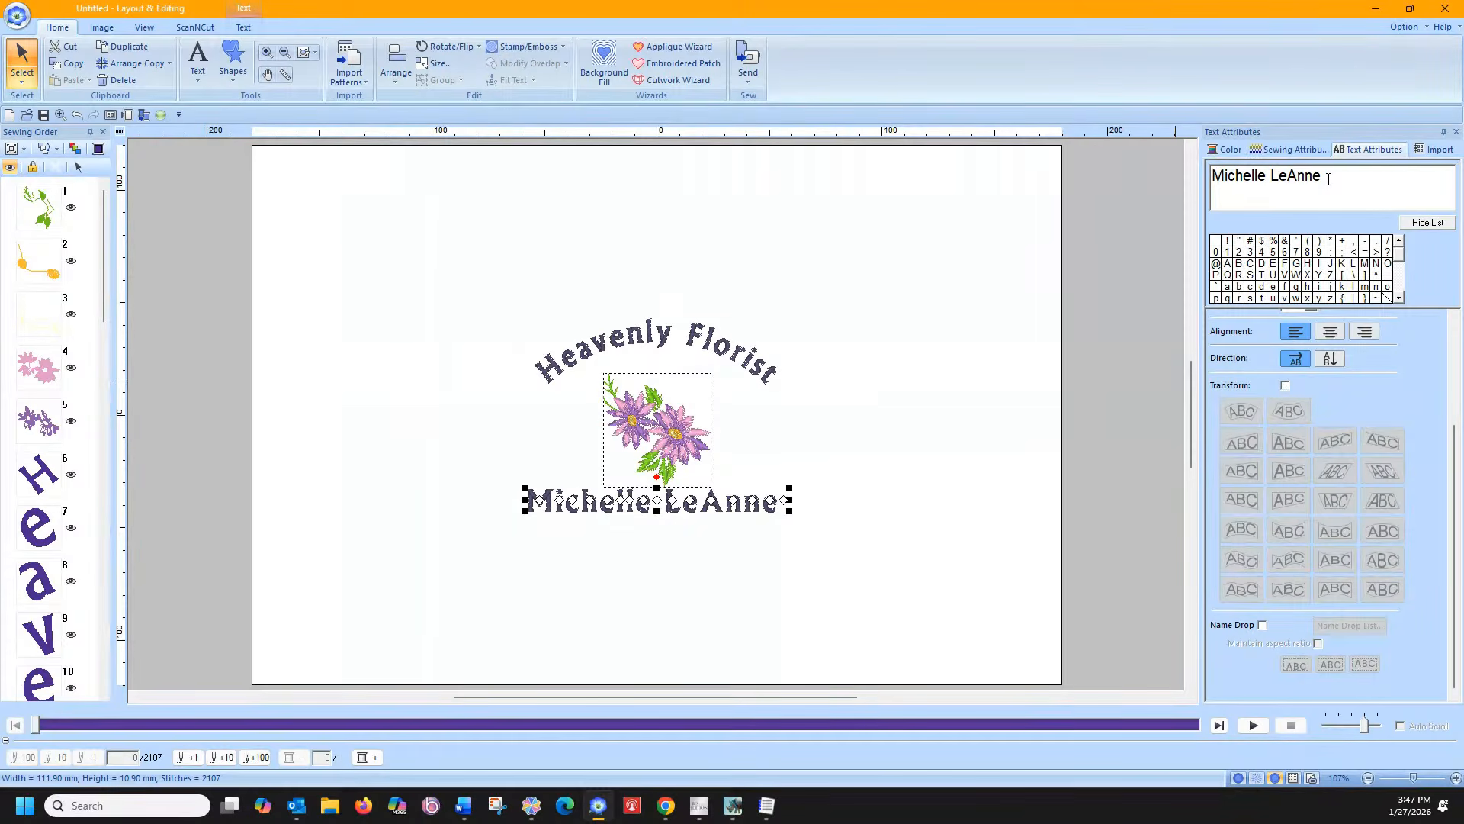
pyautogui.click(1261, 625)
# Insert a blank row at the top of the Name Drop List, then cancel without keeping changes
pyautogui.click(1331, 627)
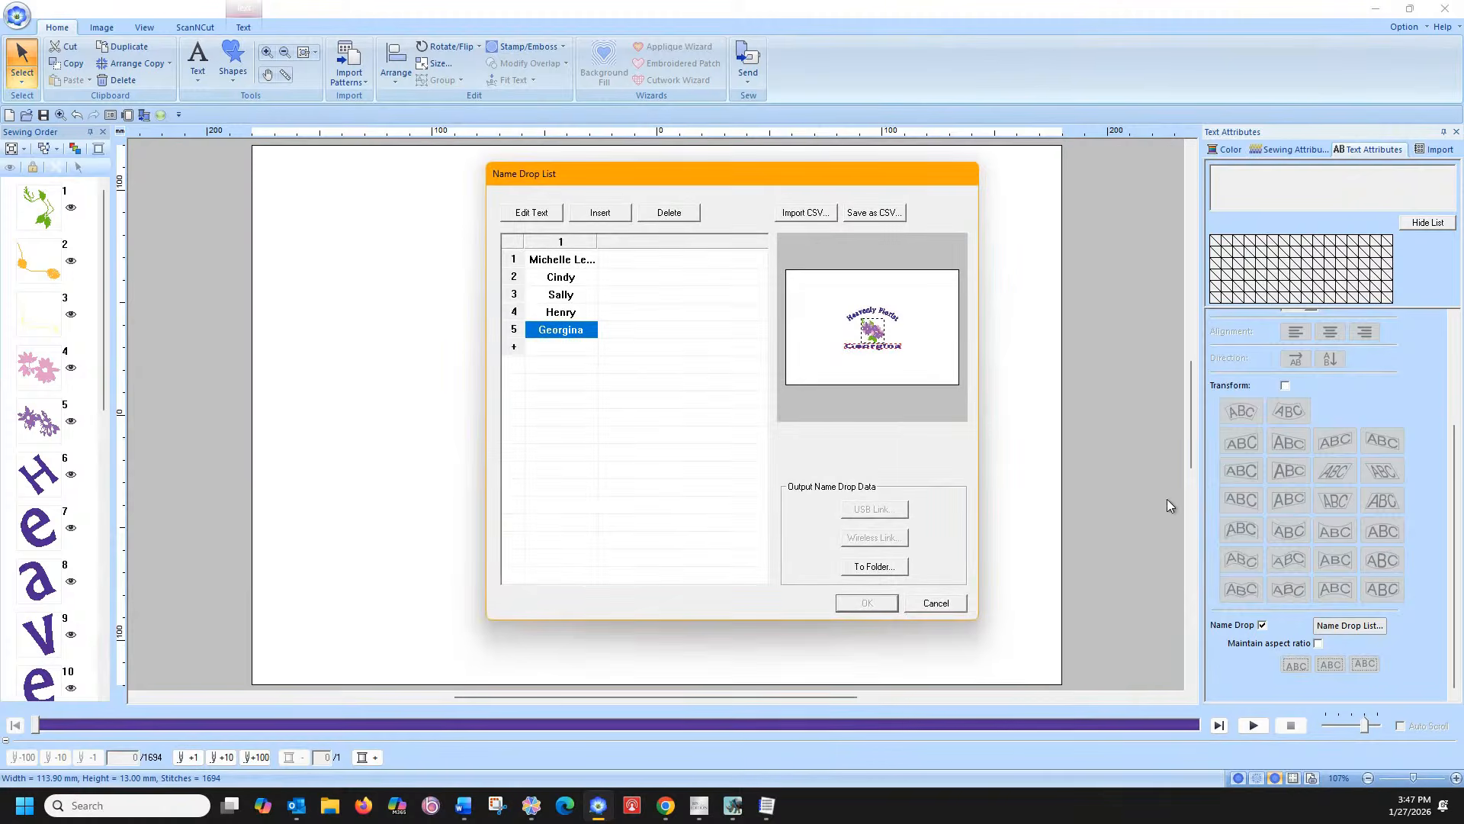
pyautogui.click(569, 260)
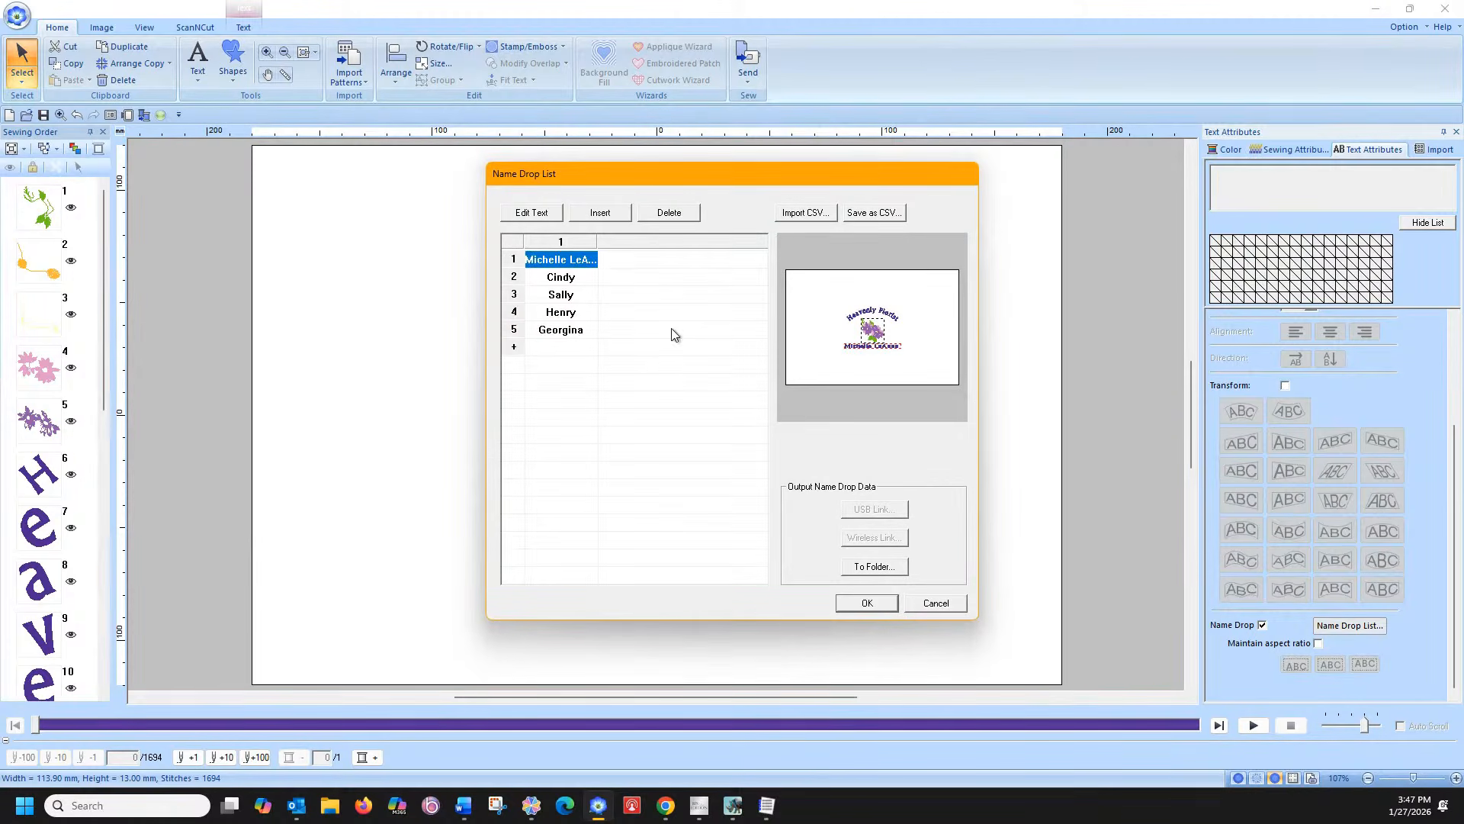
pyautogui.click(793, 217)
pyautogui.click(932, 243)
pyautogui.click(599, 214)
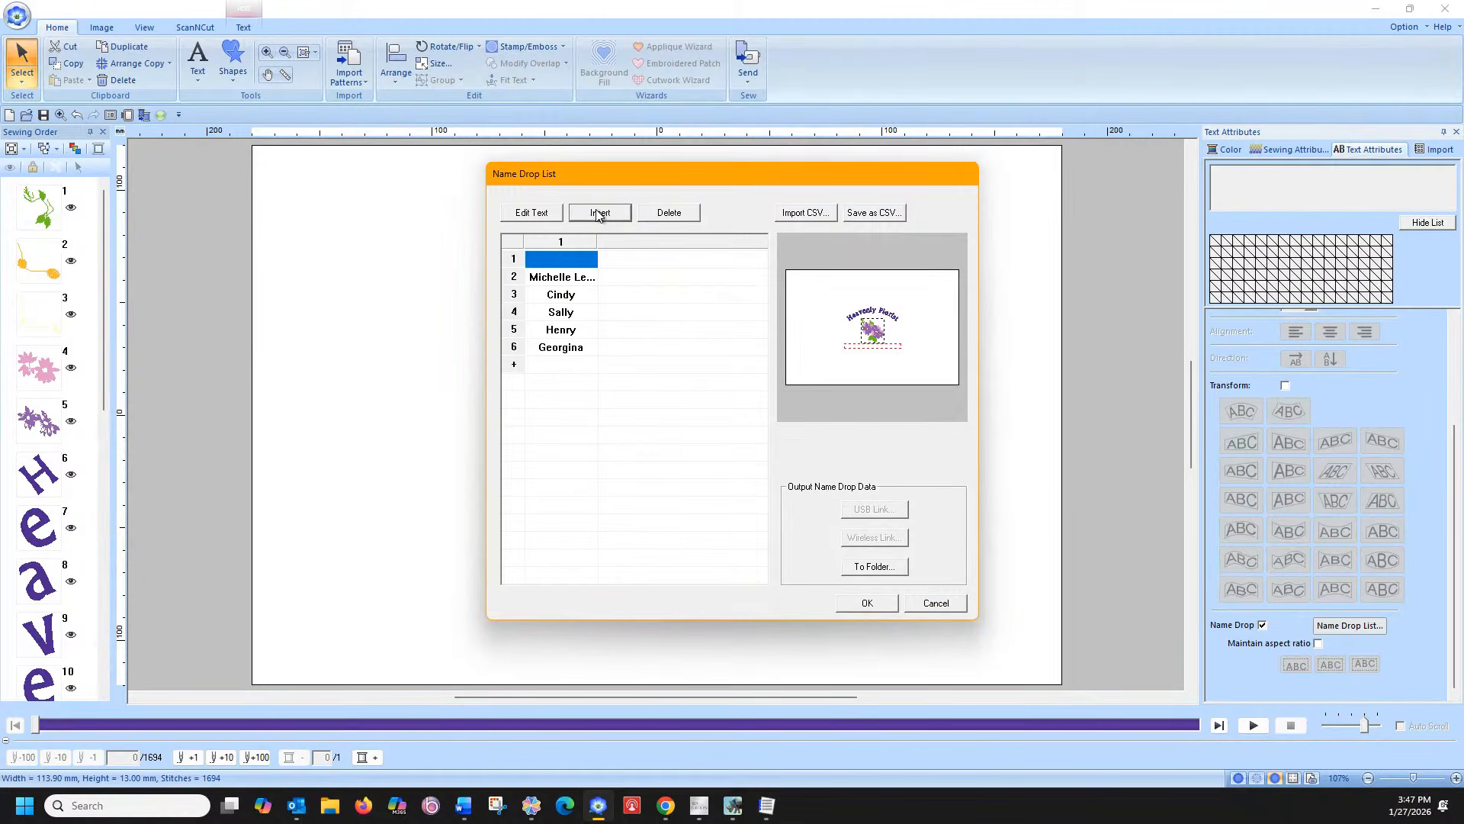
pyautogui.click(552, 215)
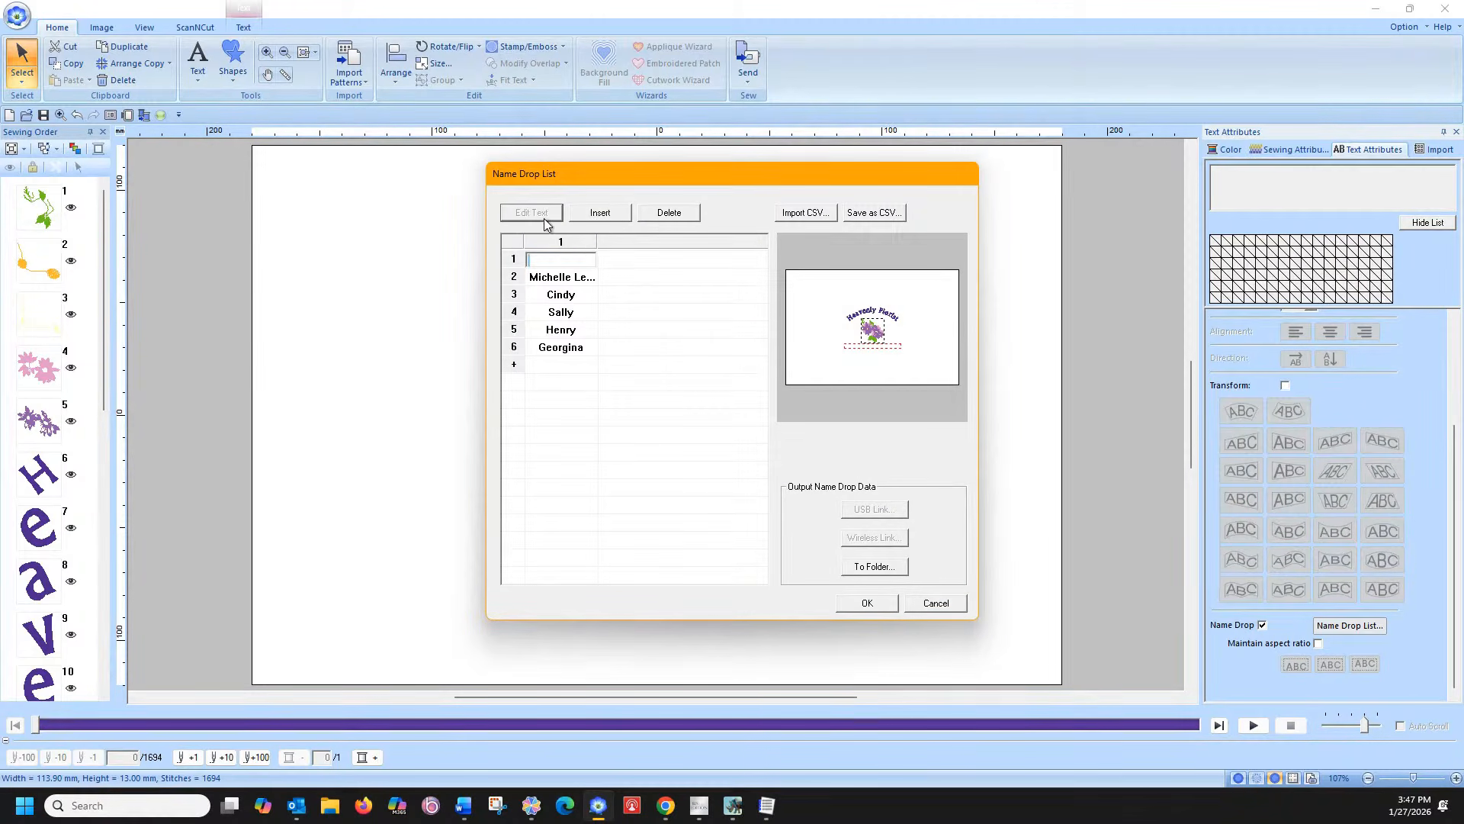
pyautogui.press('Return')
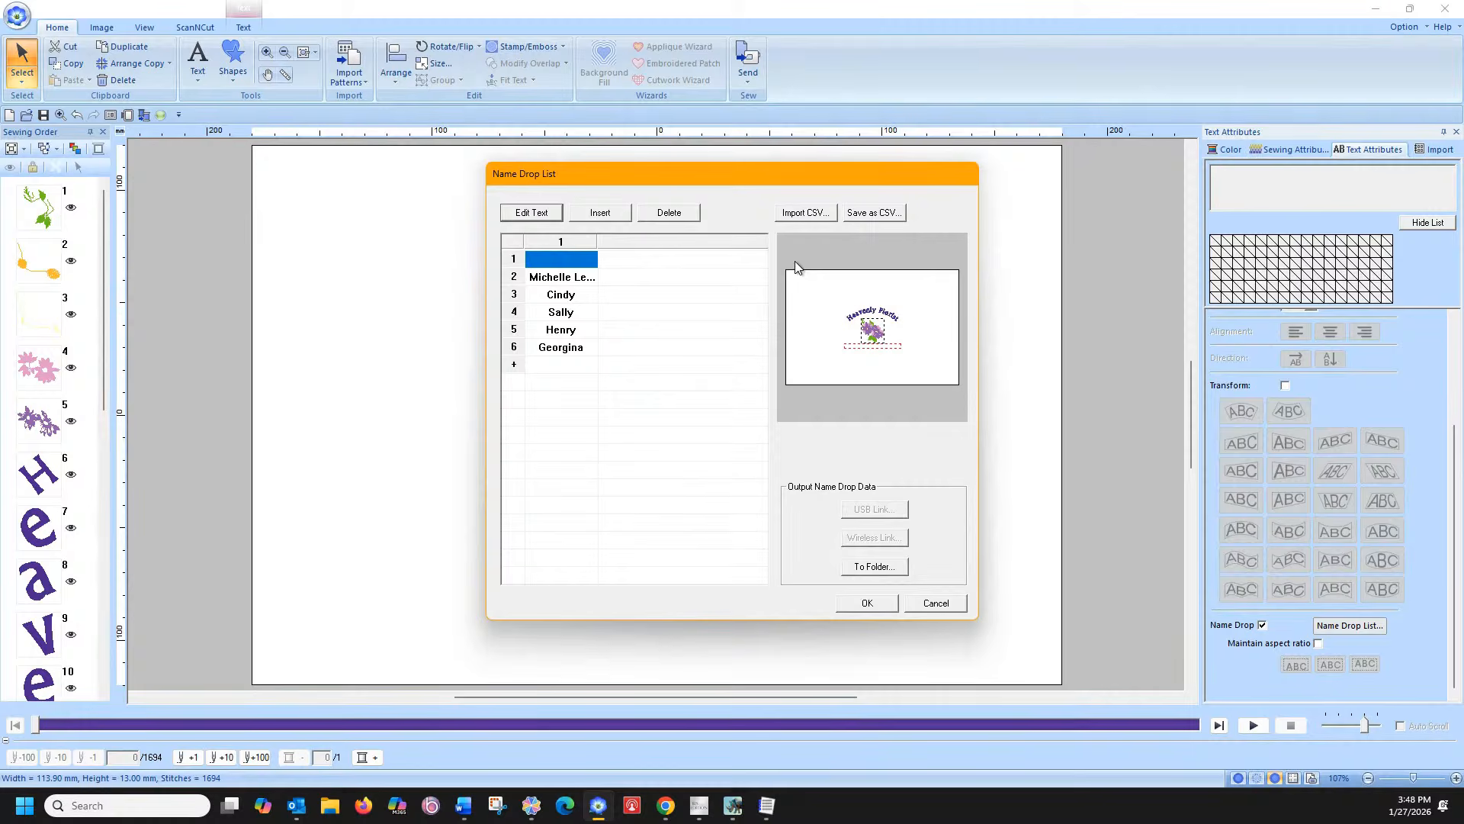
pyautogui.click(947, 609)
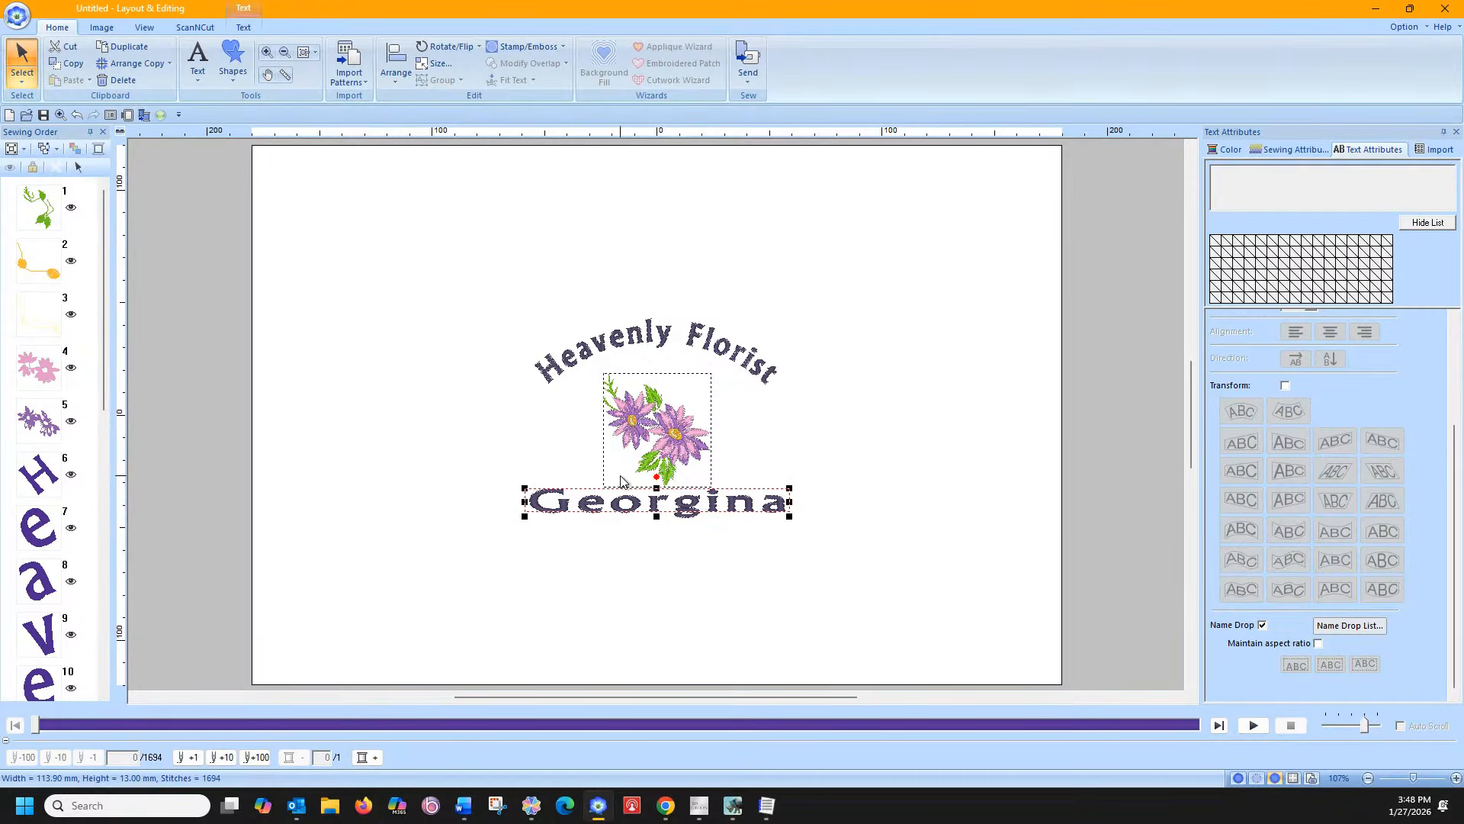
# Turn Name Drop on for both the title and name text, then cancel the name list
pyautogui.keyDown('ctrl'); pyautogui.click(688, 341); pyautogui.keyUp('ctrl')
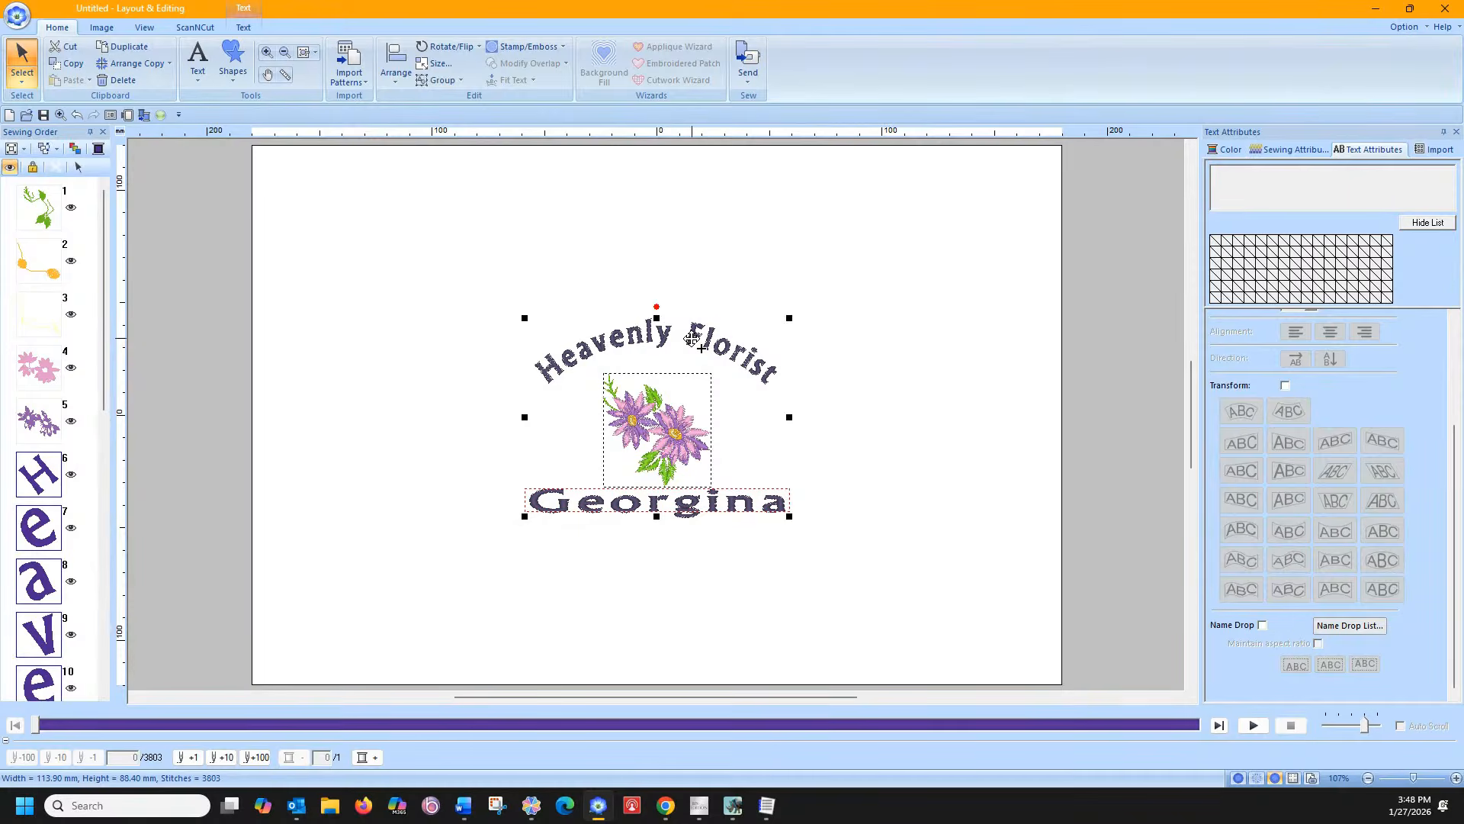
pyautogui.click(1262, 625)
pyautogui.click(1333, 627)
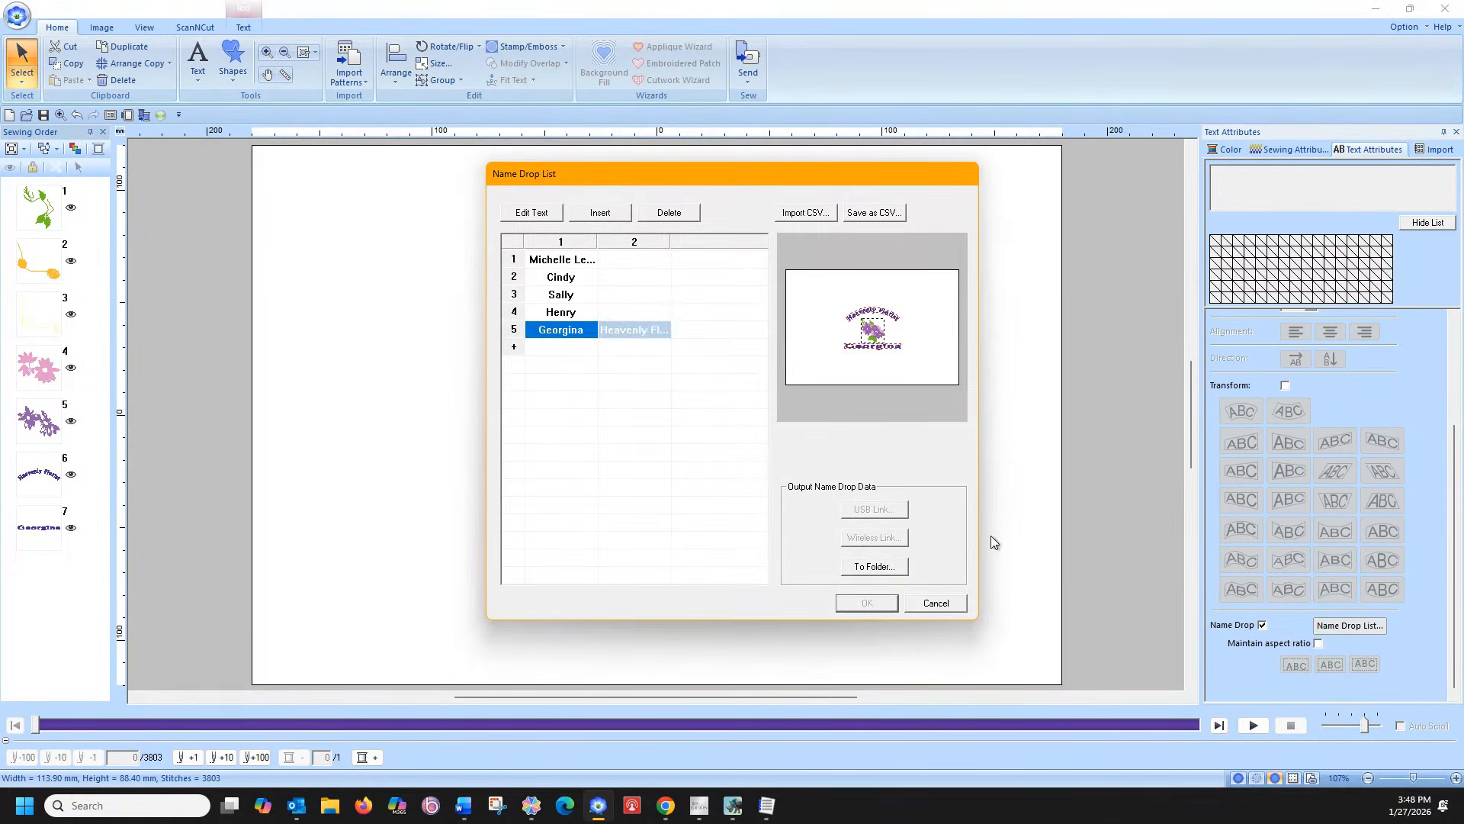
pyautogui.click(929, 604)
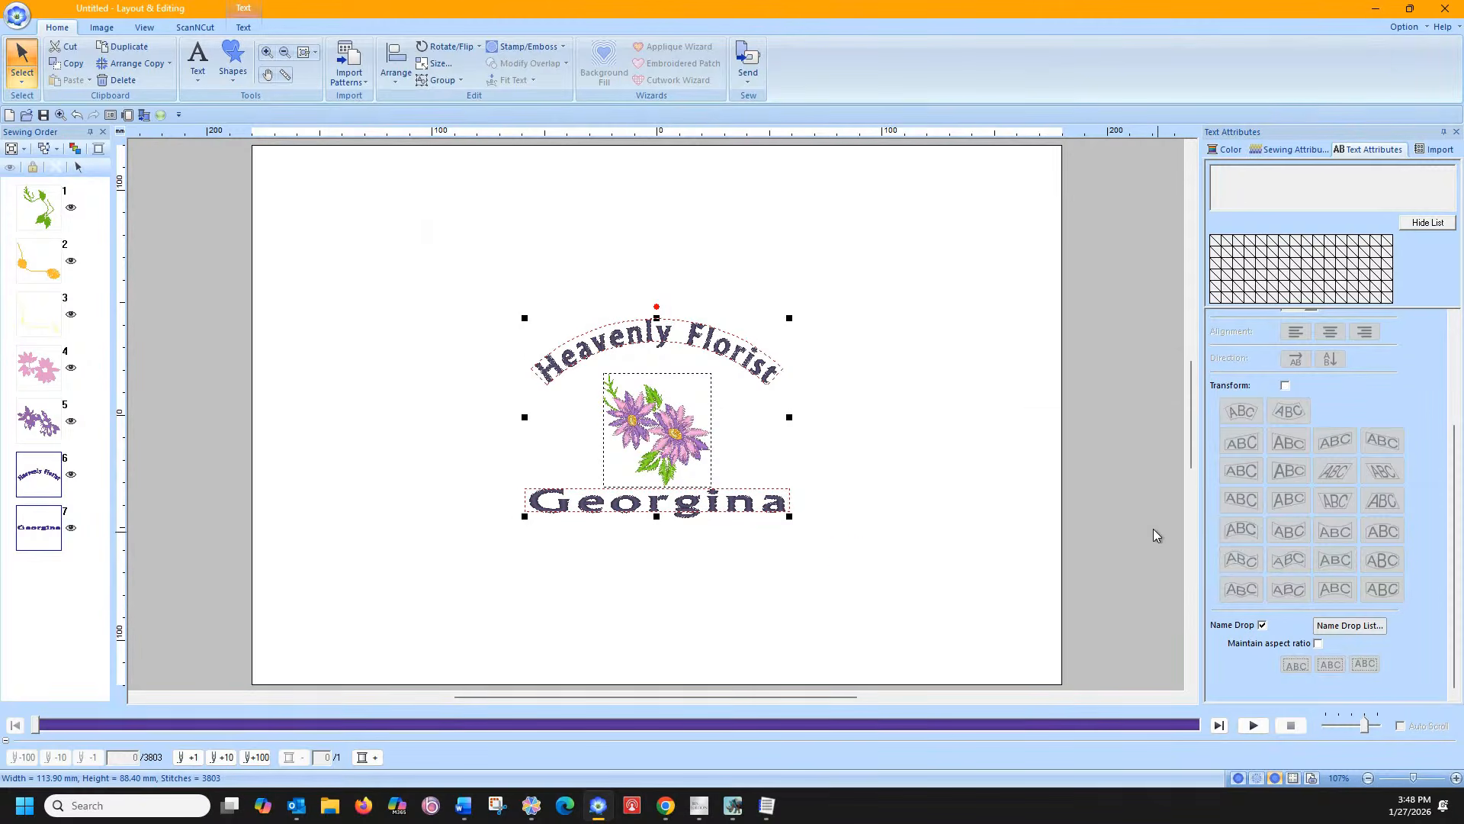
# Turn Name Drop off for the name and arc text, then select the name text
pyautogui.click(876, 390)
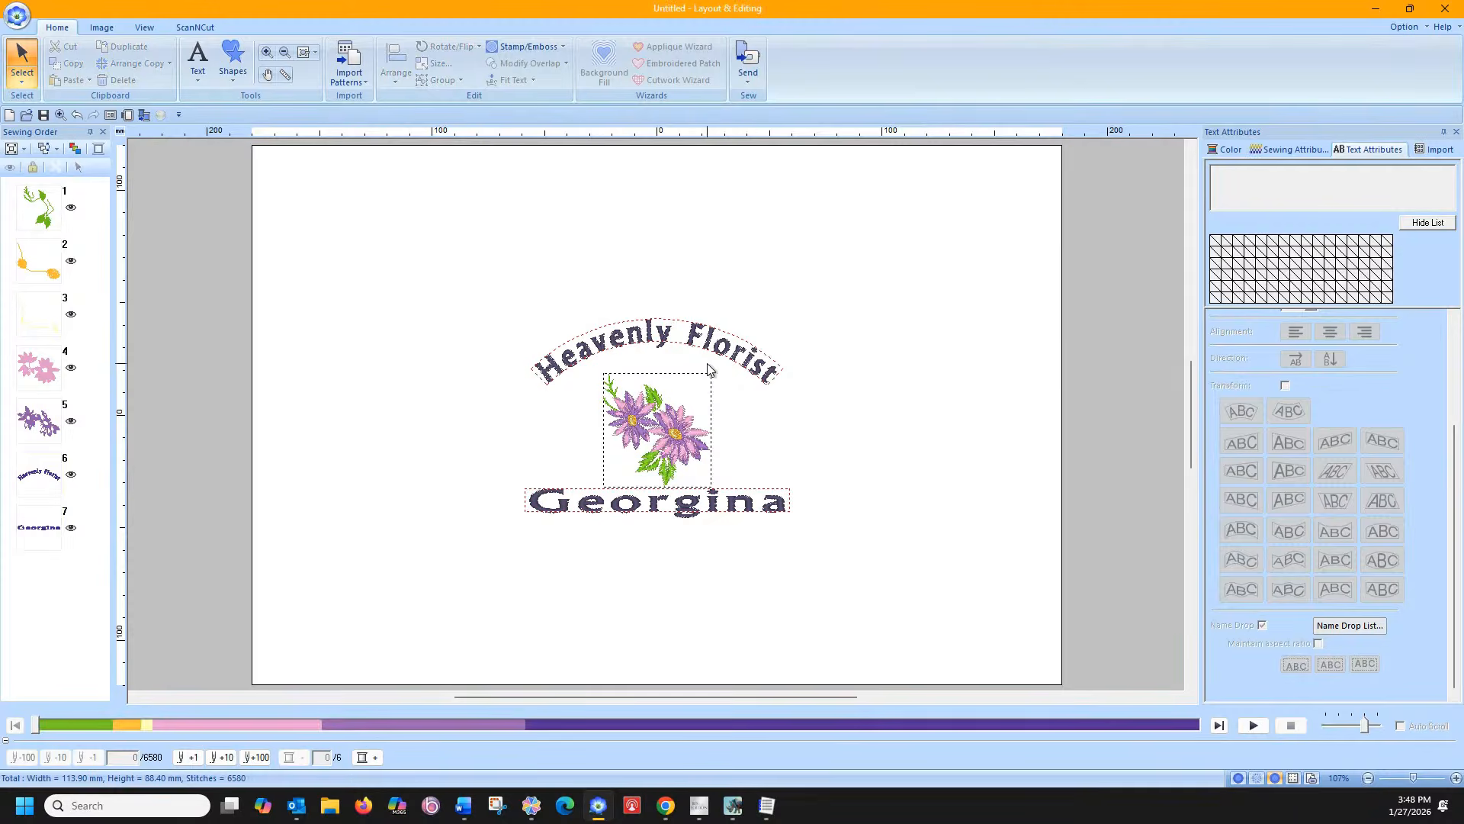
pyautogui.click(745, 503)
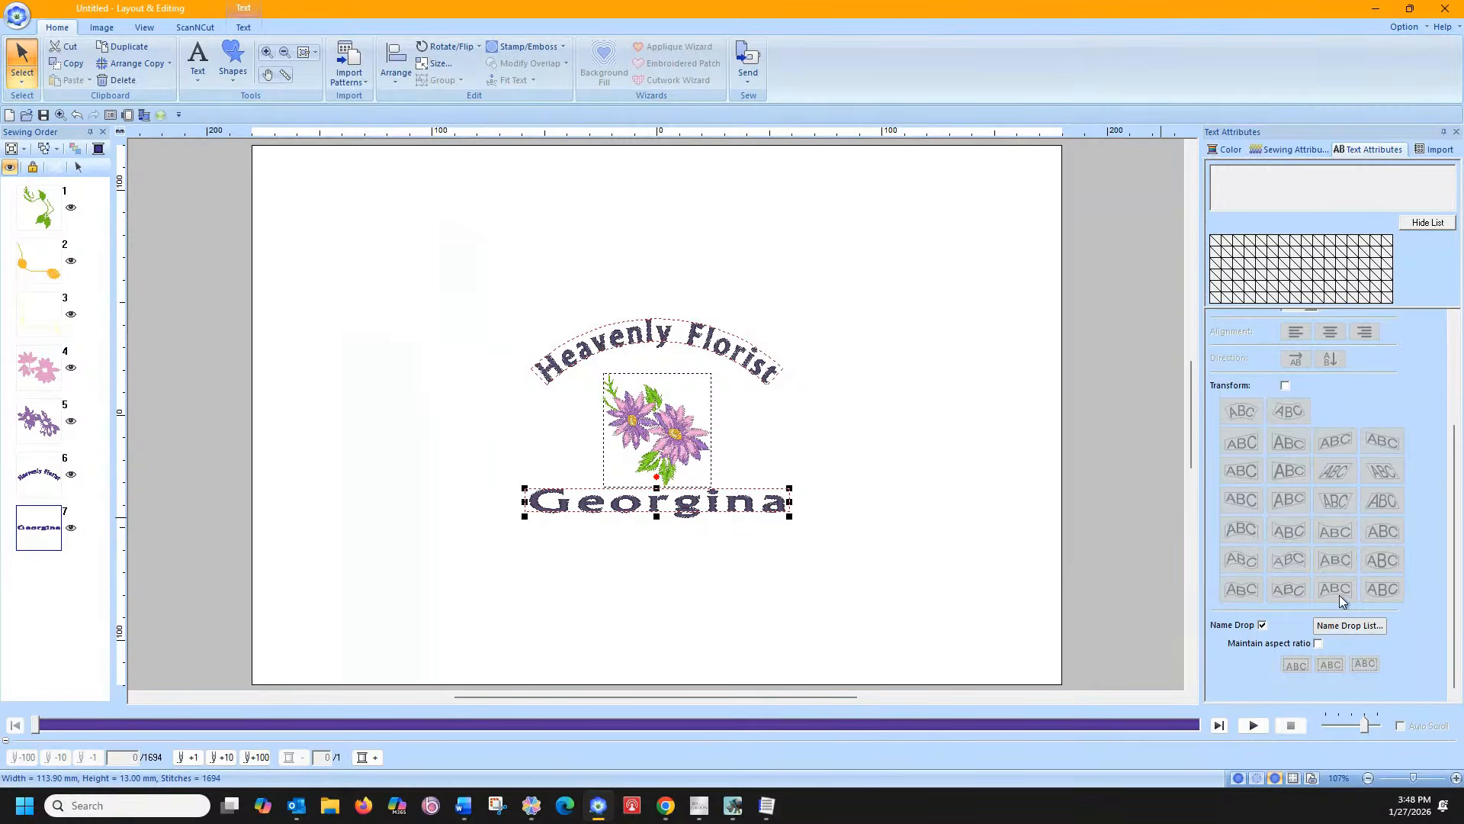
pyautogui.click(1262, 625)
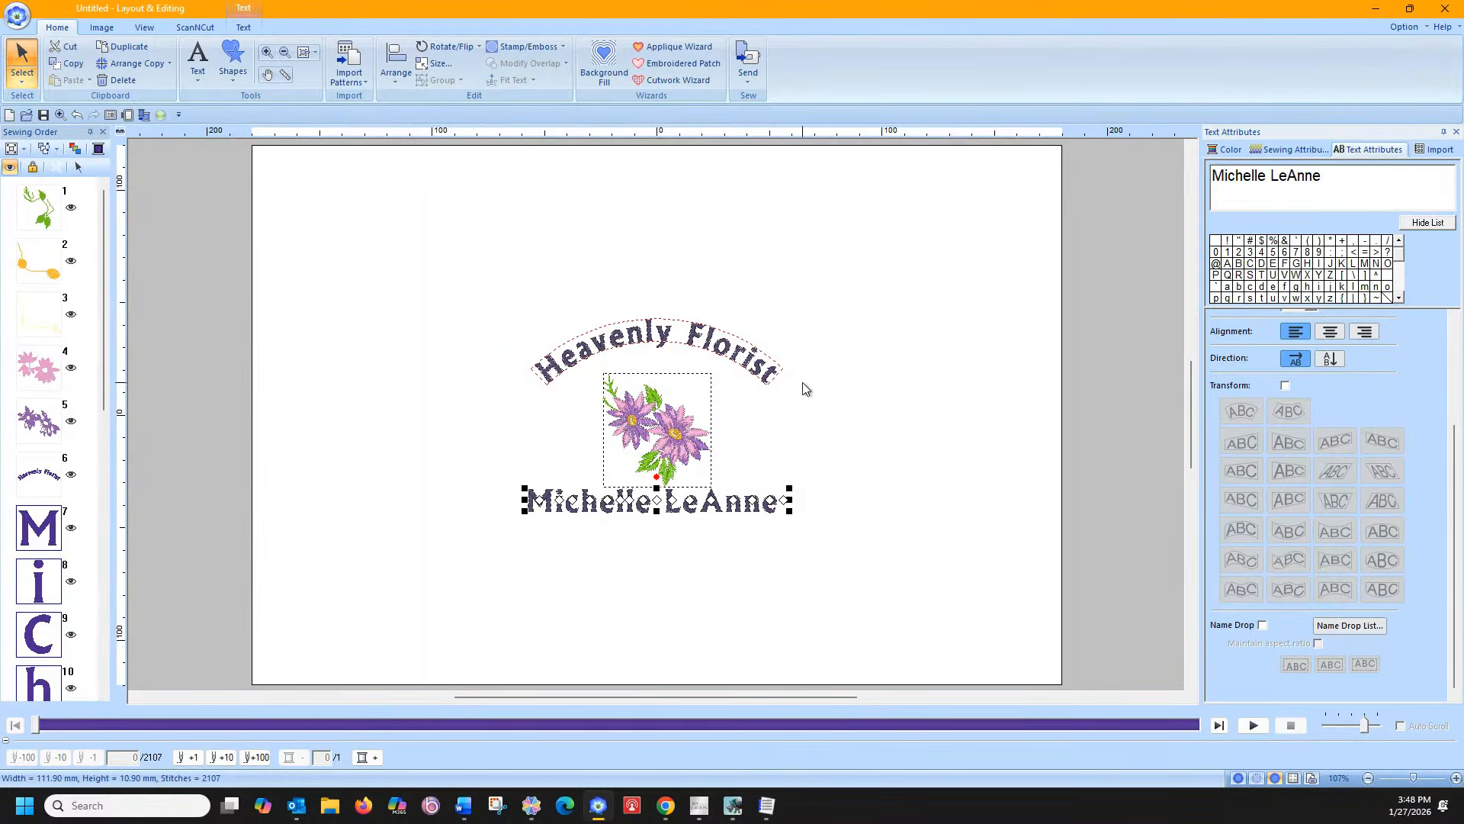
pyautogui.click(733, 358)
pyautogui.click(1262, 624)
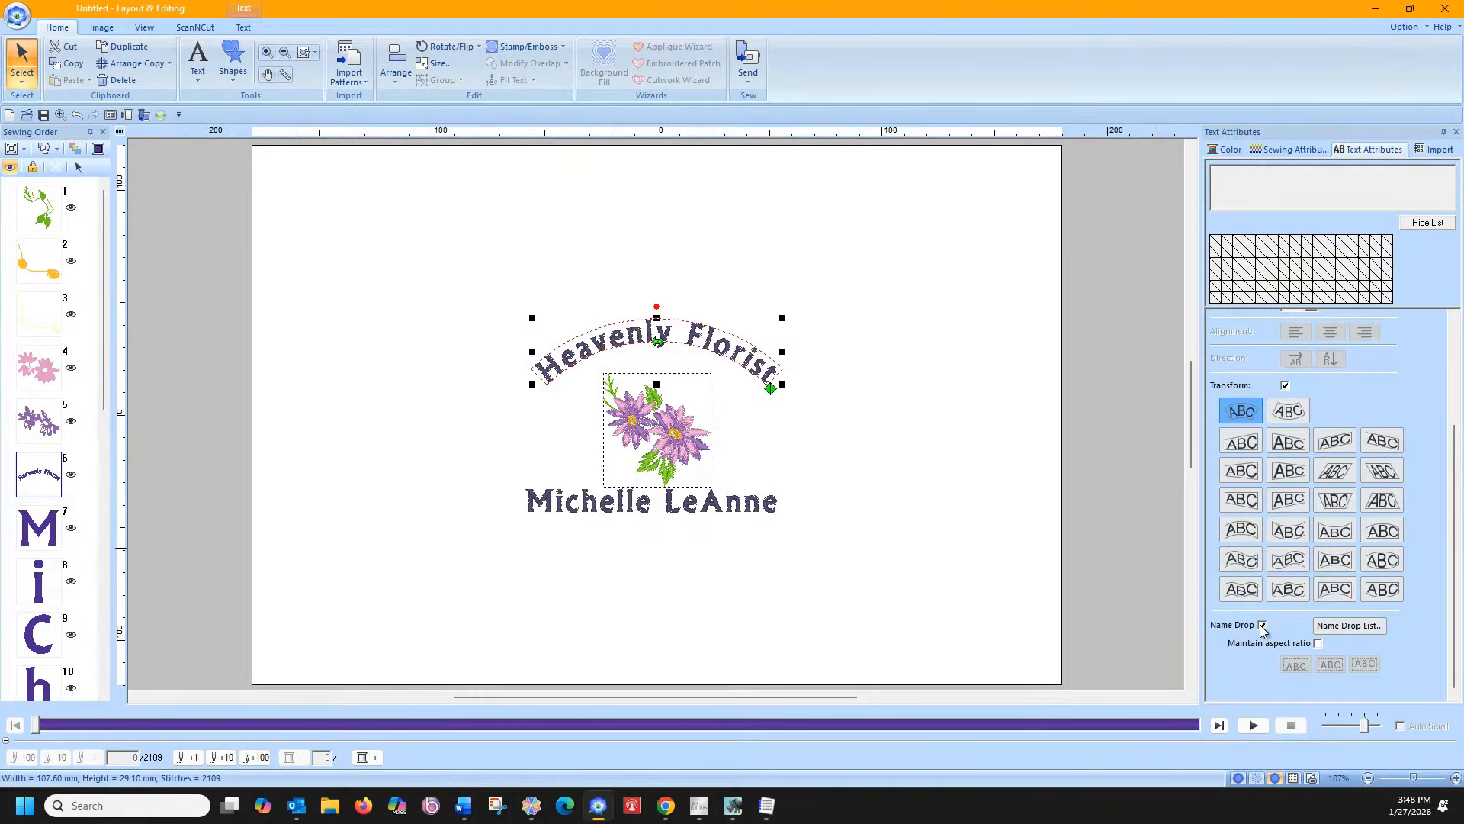
pyautogui.click(760, 523)
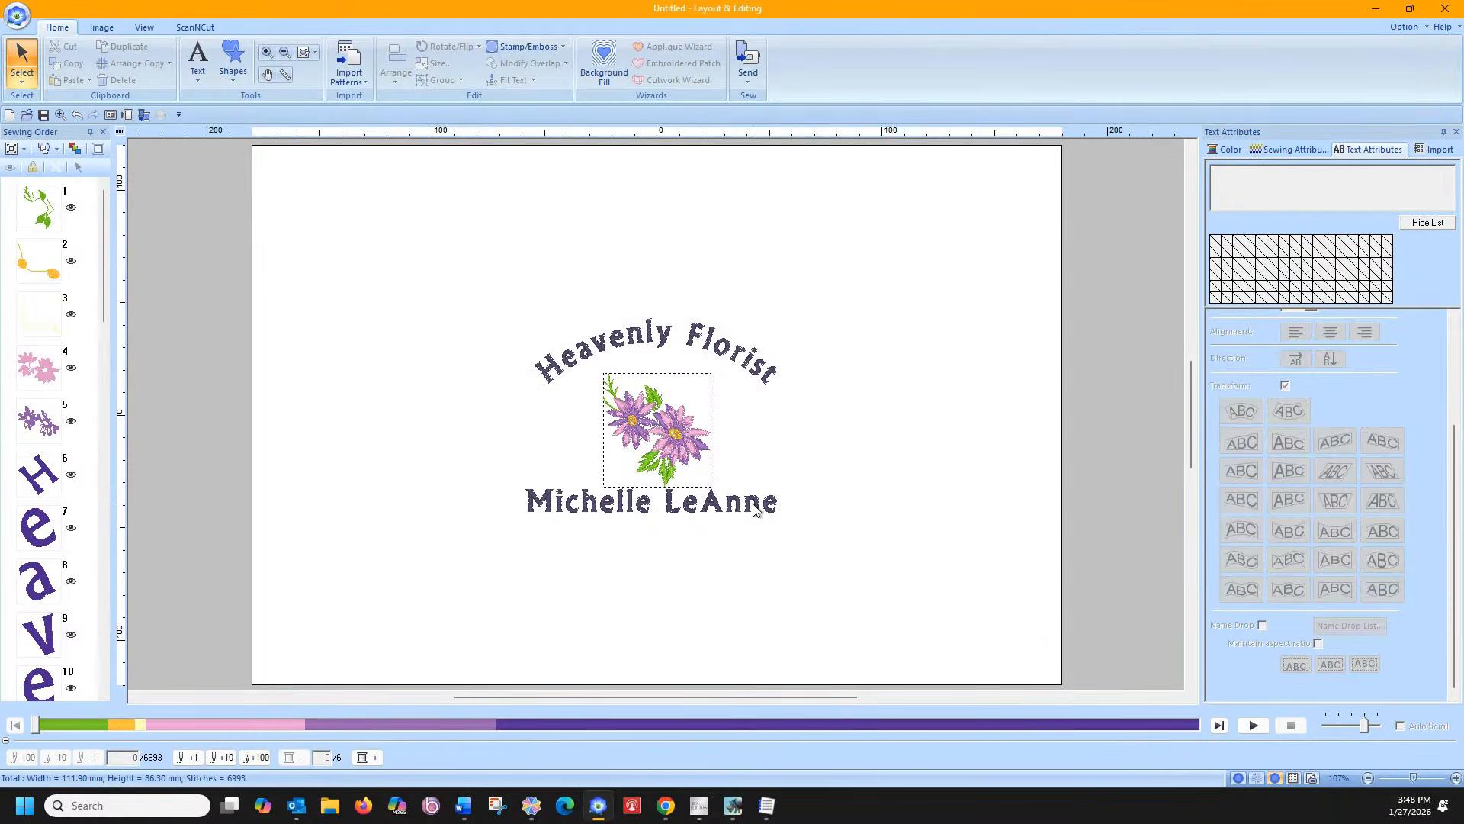
pyautogui.click(757, 506)
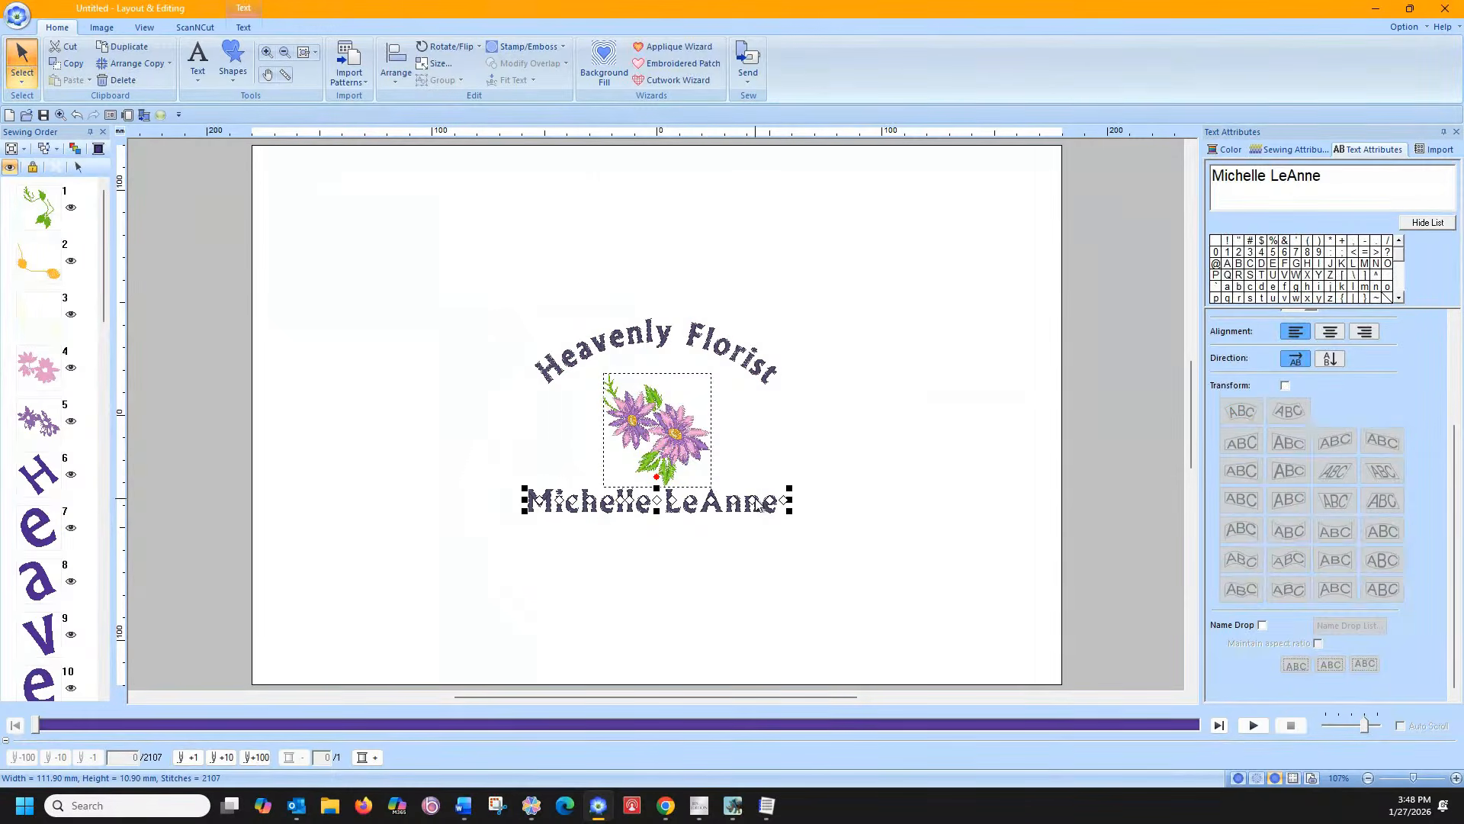
pyautogui.moveTo(1269, 175); pyautogui.dragTo(1346, 183)
pyautogui.press('BackSpace')
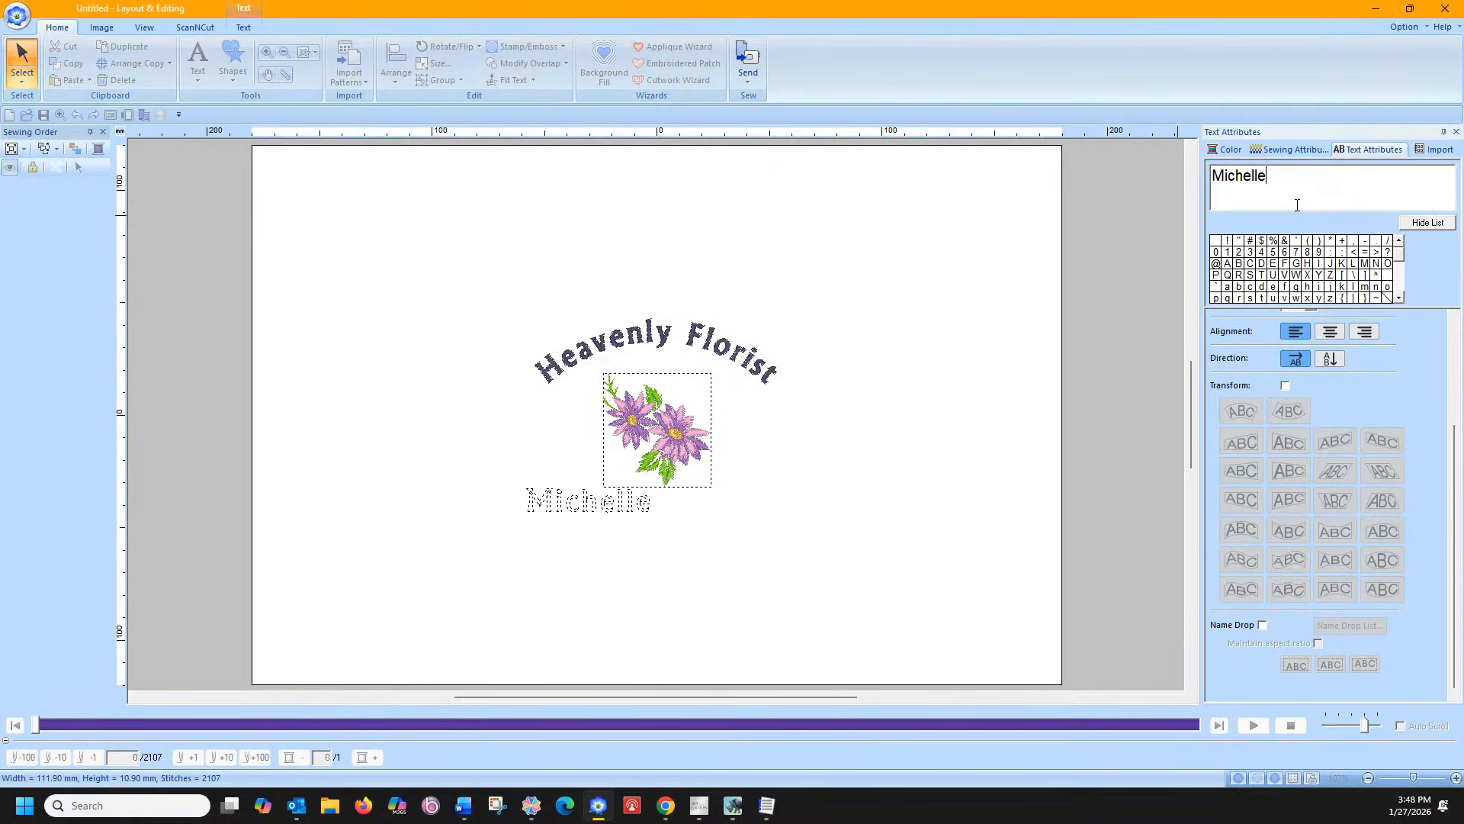
pyautogui.click(657, 509)
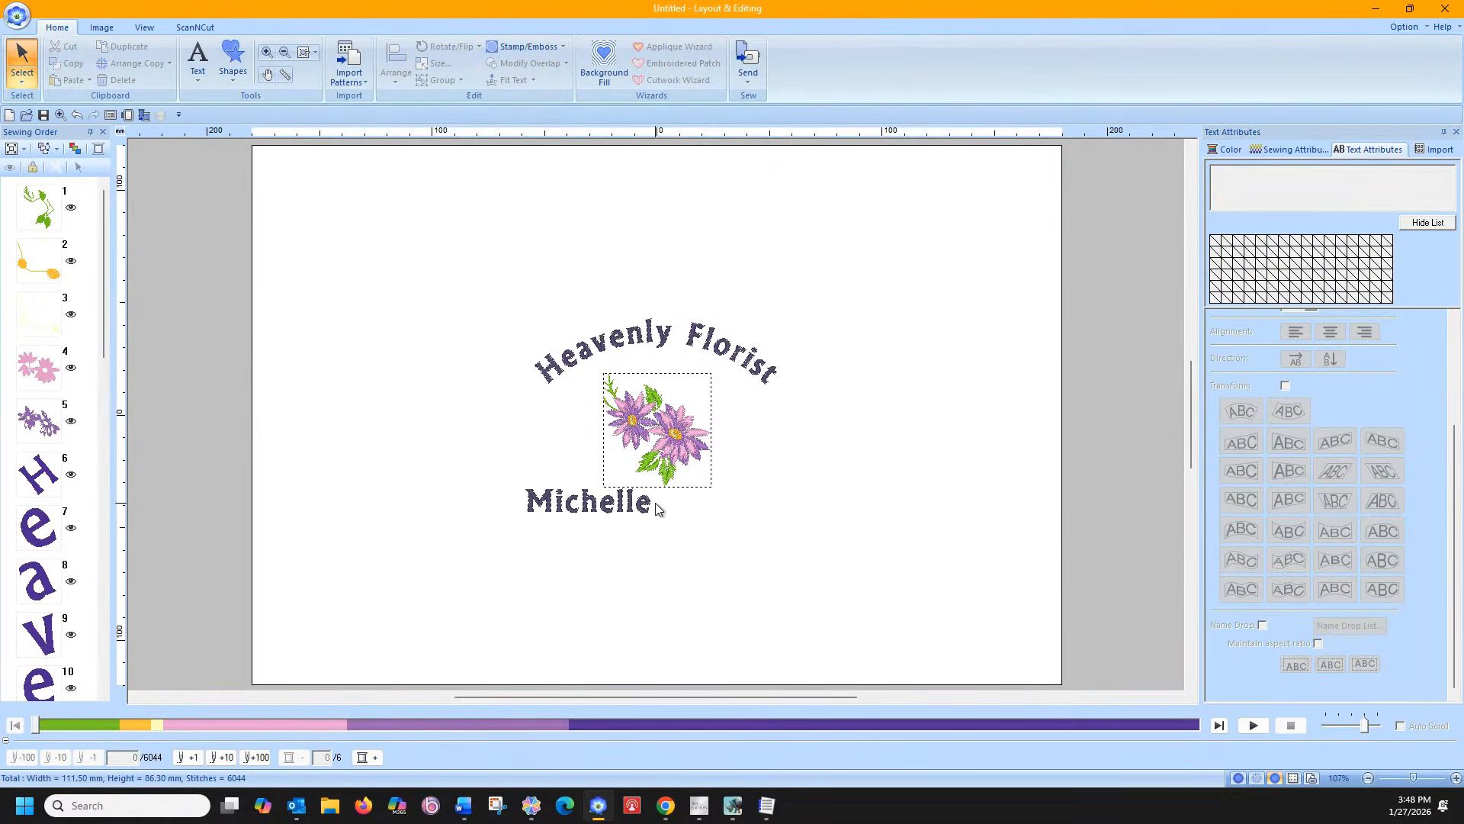
# Place a copy of the first name to its right, then nudge both words slightly right
pyautogui.click(568, 505)
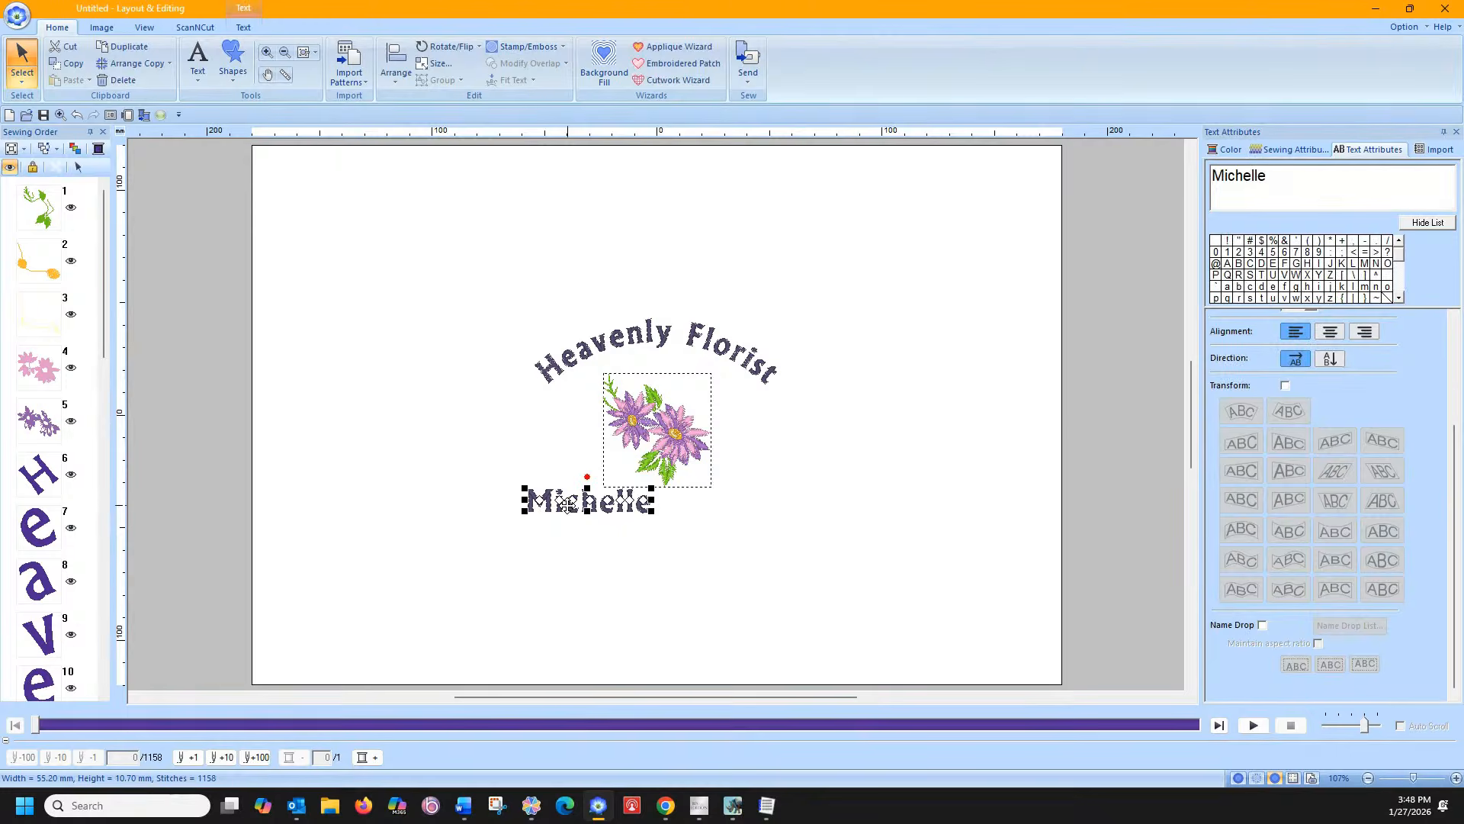
pyautogui.moveTo(568, 504); pyautogui.dragTo(711, 504)
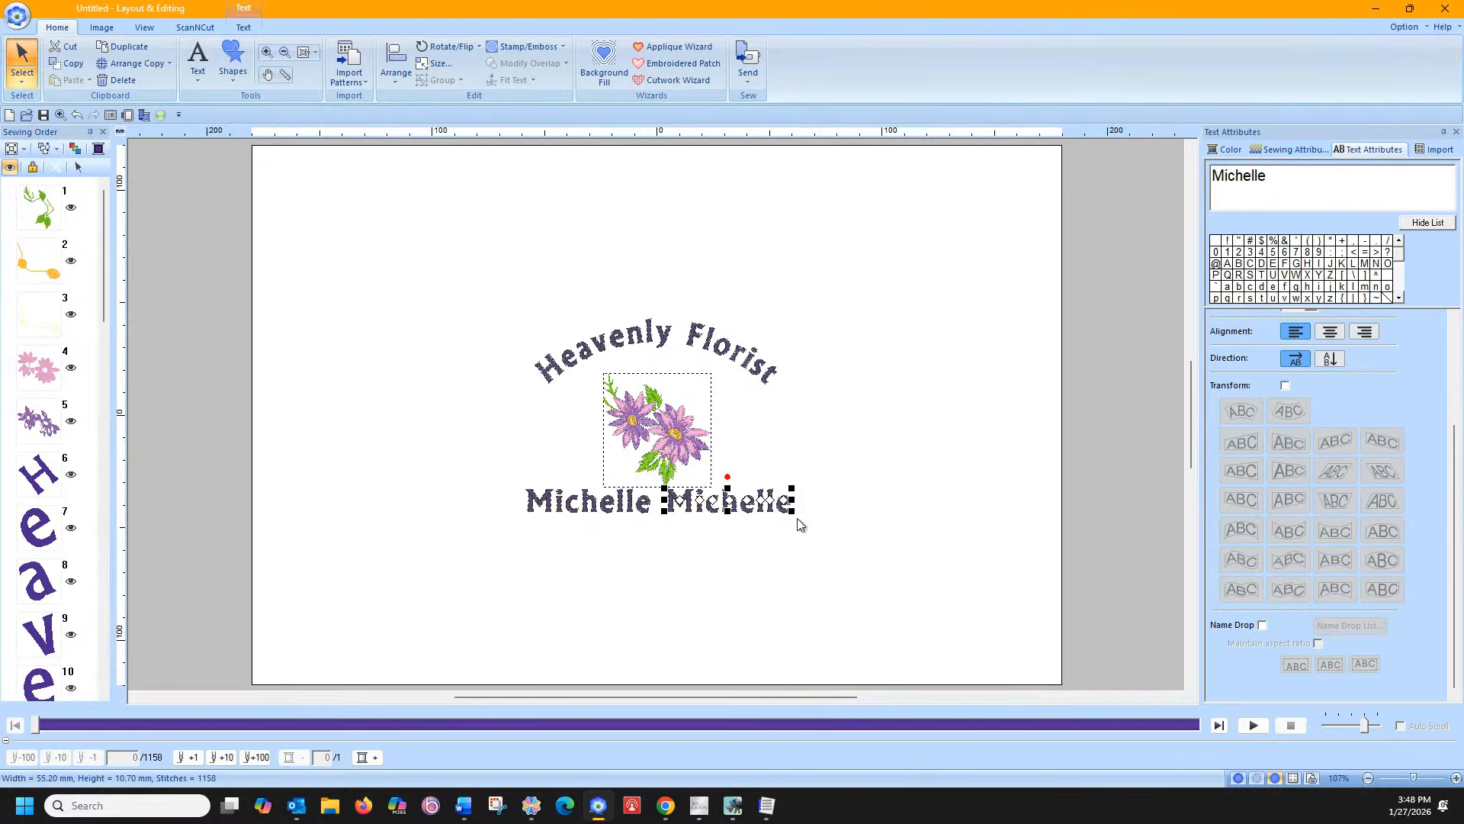
pyautogui.click(855, 542)
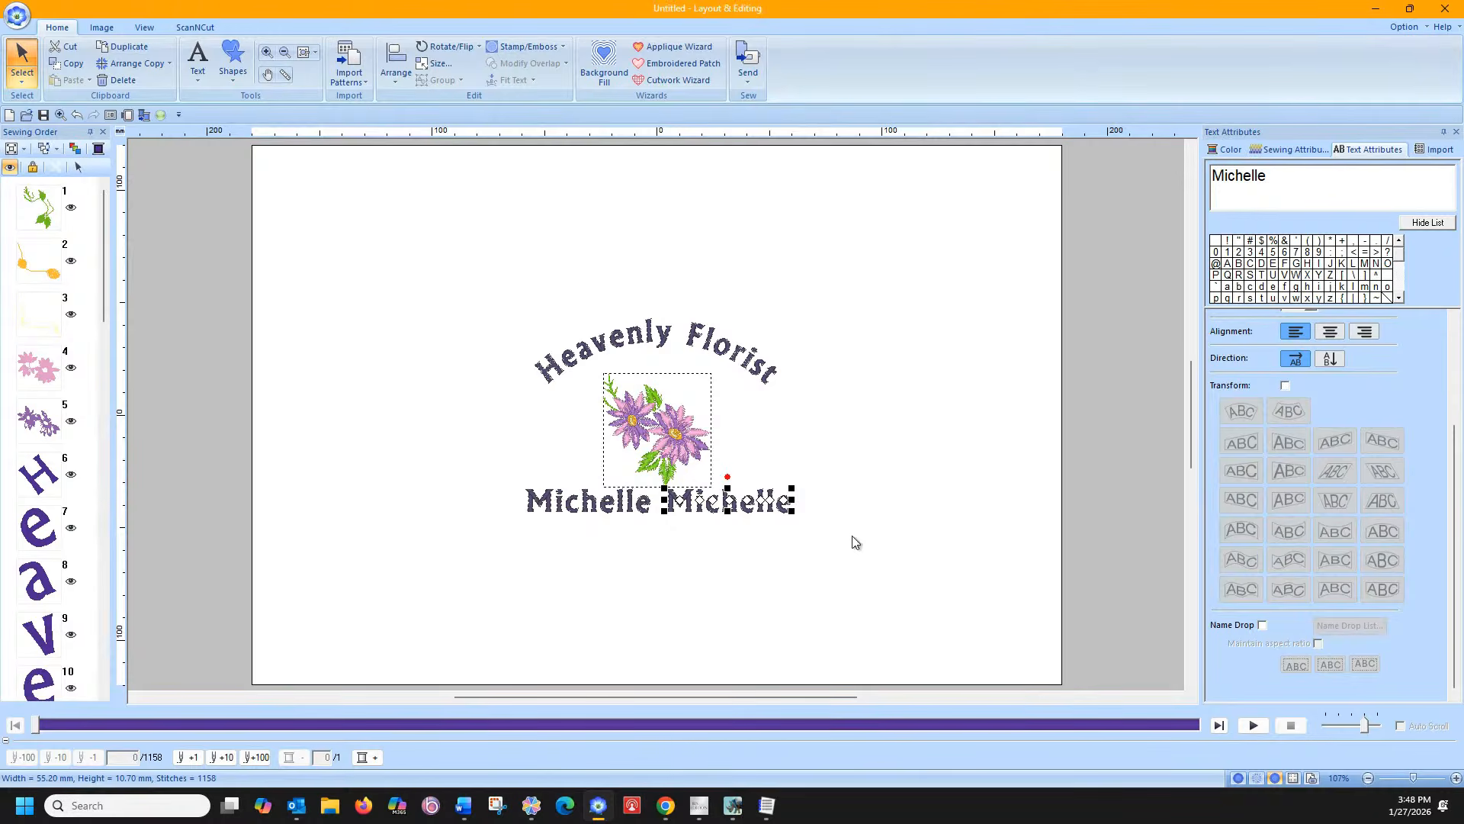
pyautogui.click(686, 510)
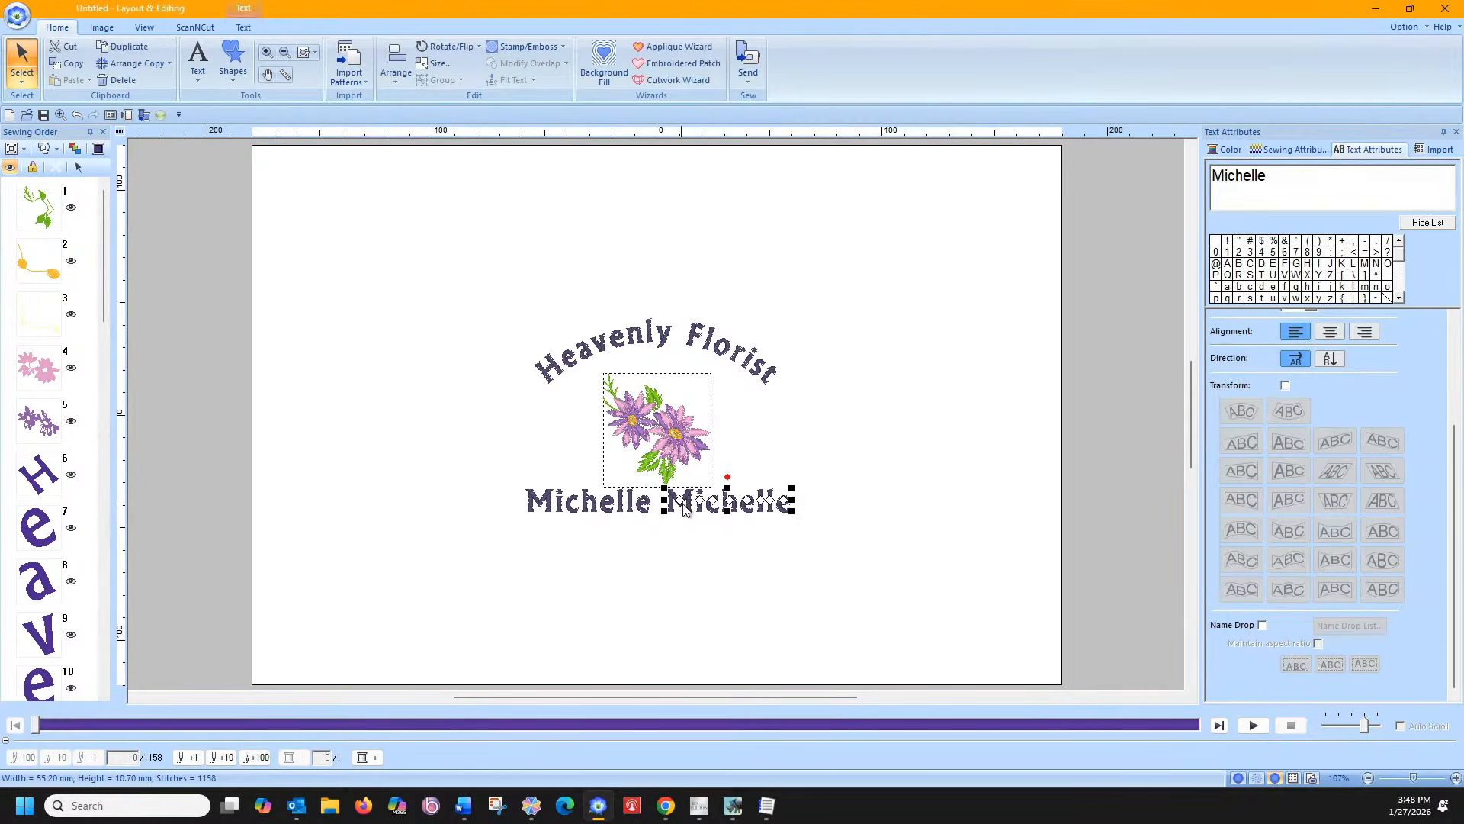
pyautogui.keyDown('ctrl'); pyautogui.click(640, 513); pyautogui.keyUp('ctrl')
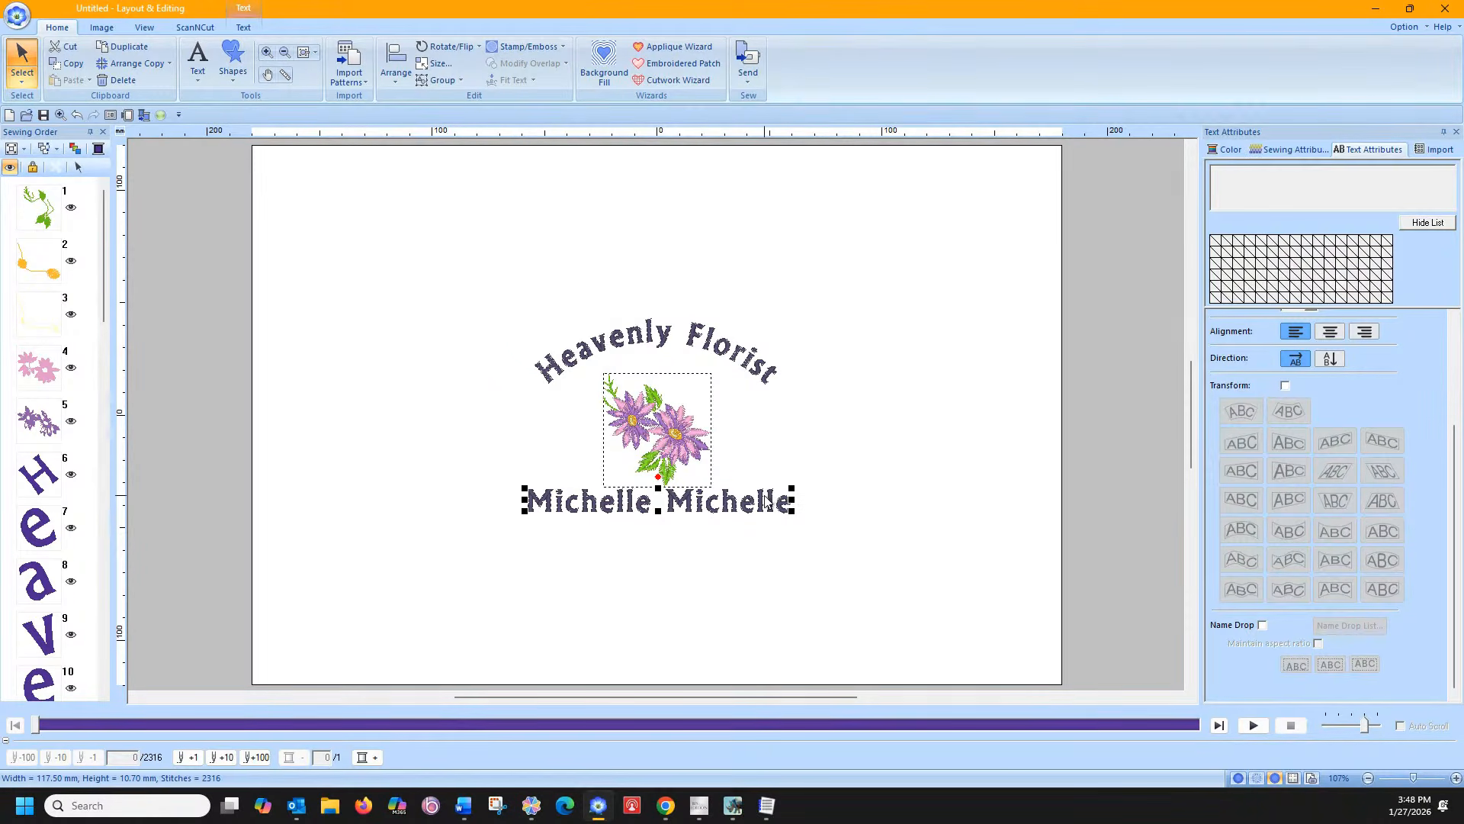
pyautogui.moveTo(770, 497); pyautogui.dragTo(776, 497)
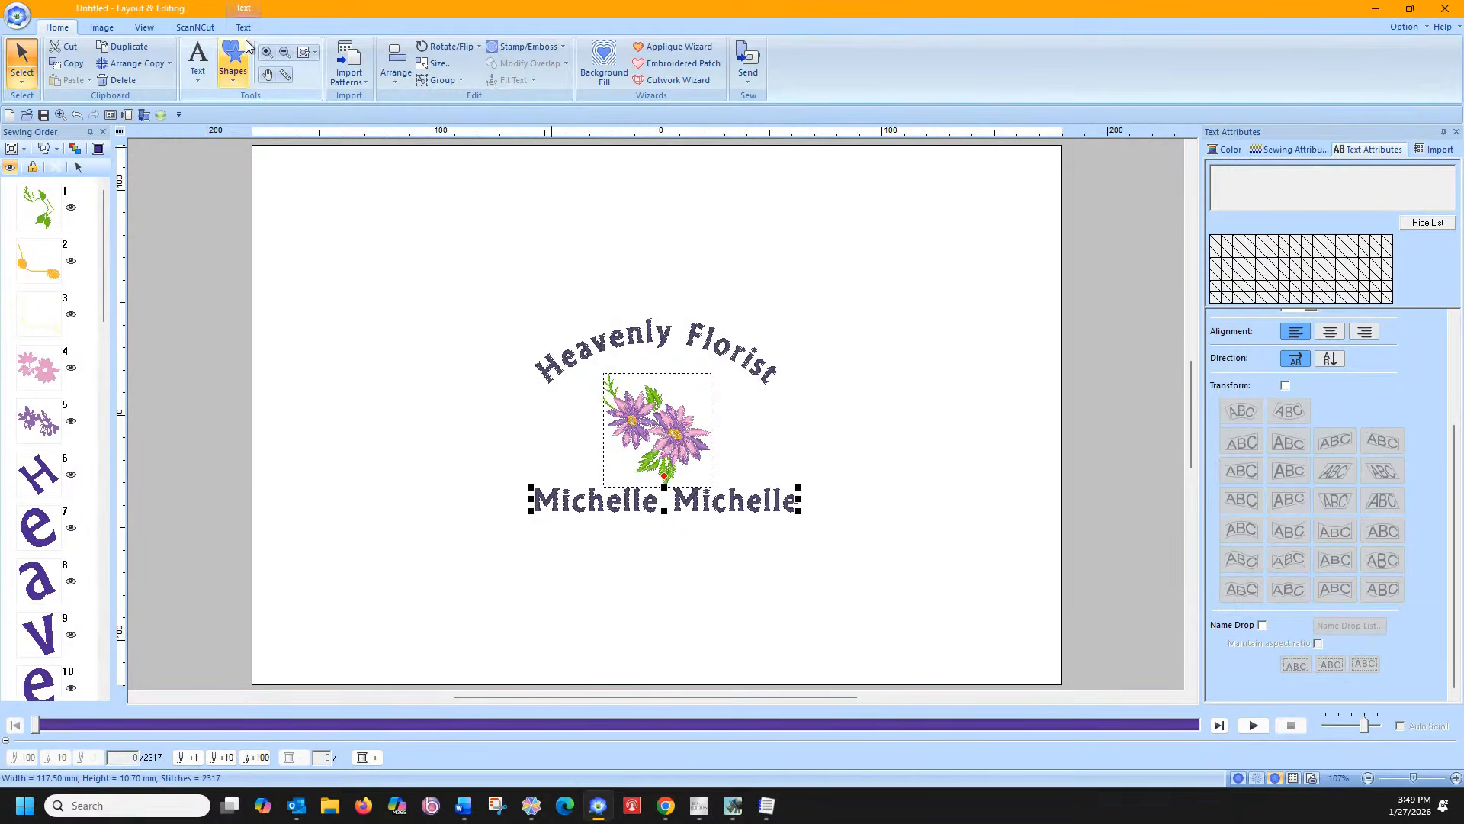
# Select all objects and apply Arrange > Horizontal > Center to centre the title and flower over the name line
pyautogui.click(393, 76)
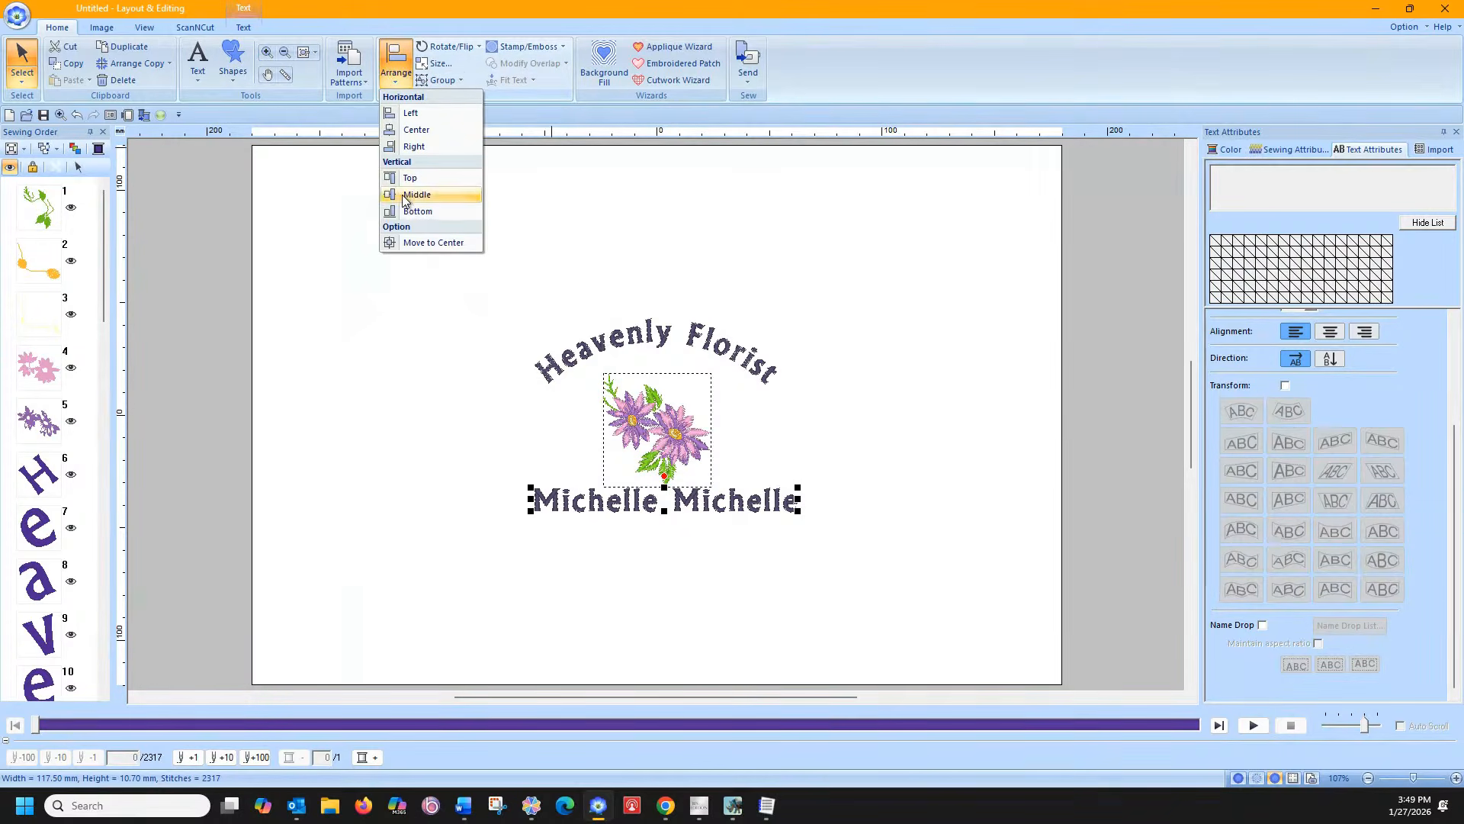
pyautogui.click(417, 212)
pyautogui.moveTo(479, 270); pyautogui.dragTo(858, 563)
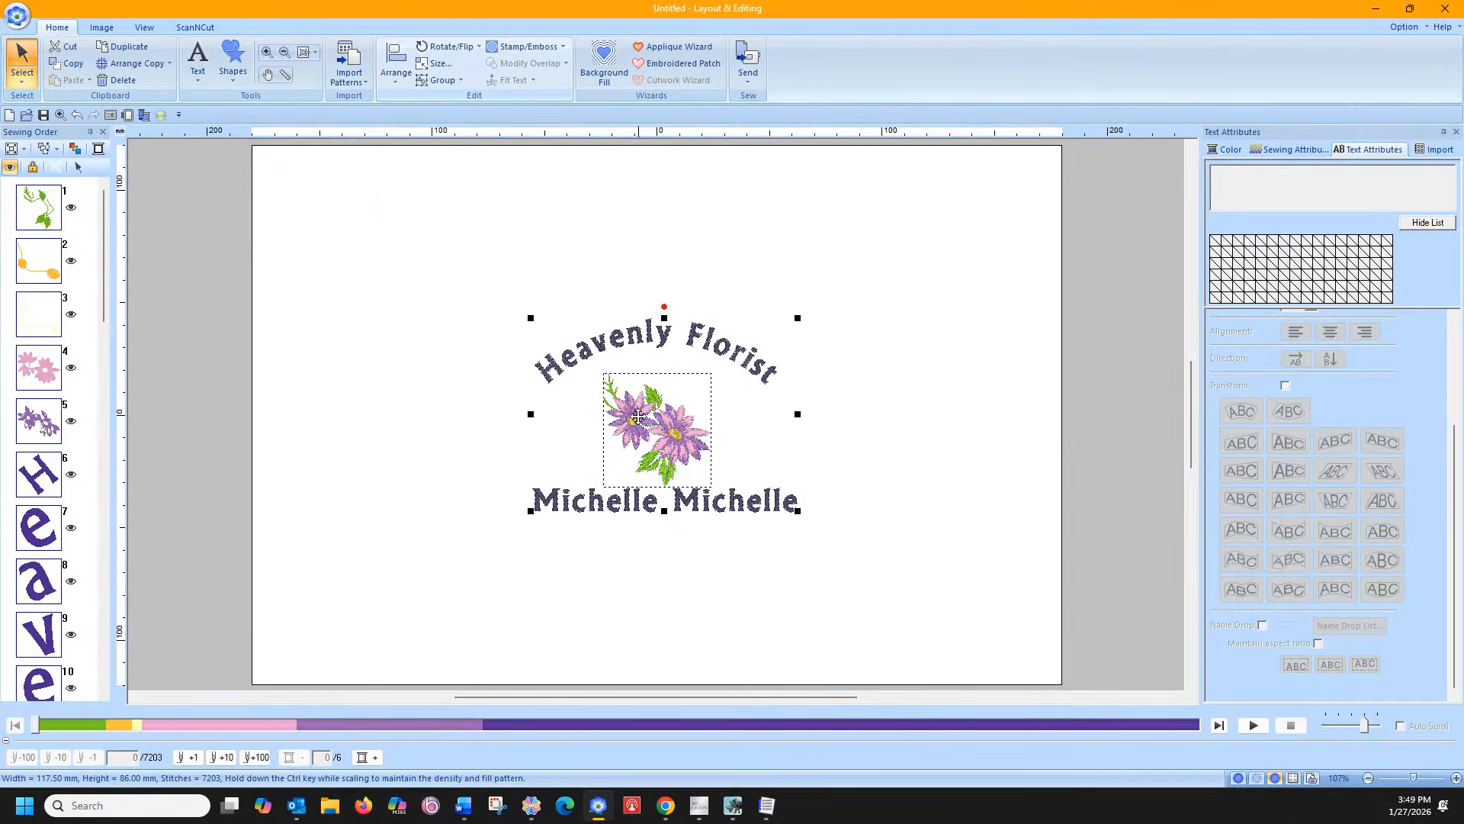
pyautogui.click(912, 511)
pyautogui.moveTo(862, 503); pyautogui.dragTo(525, 489)
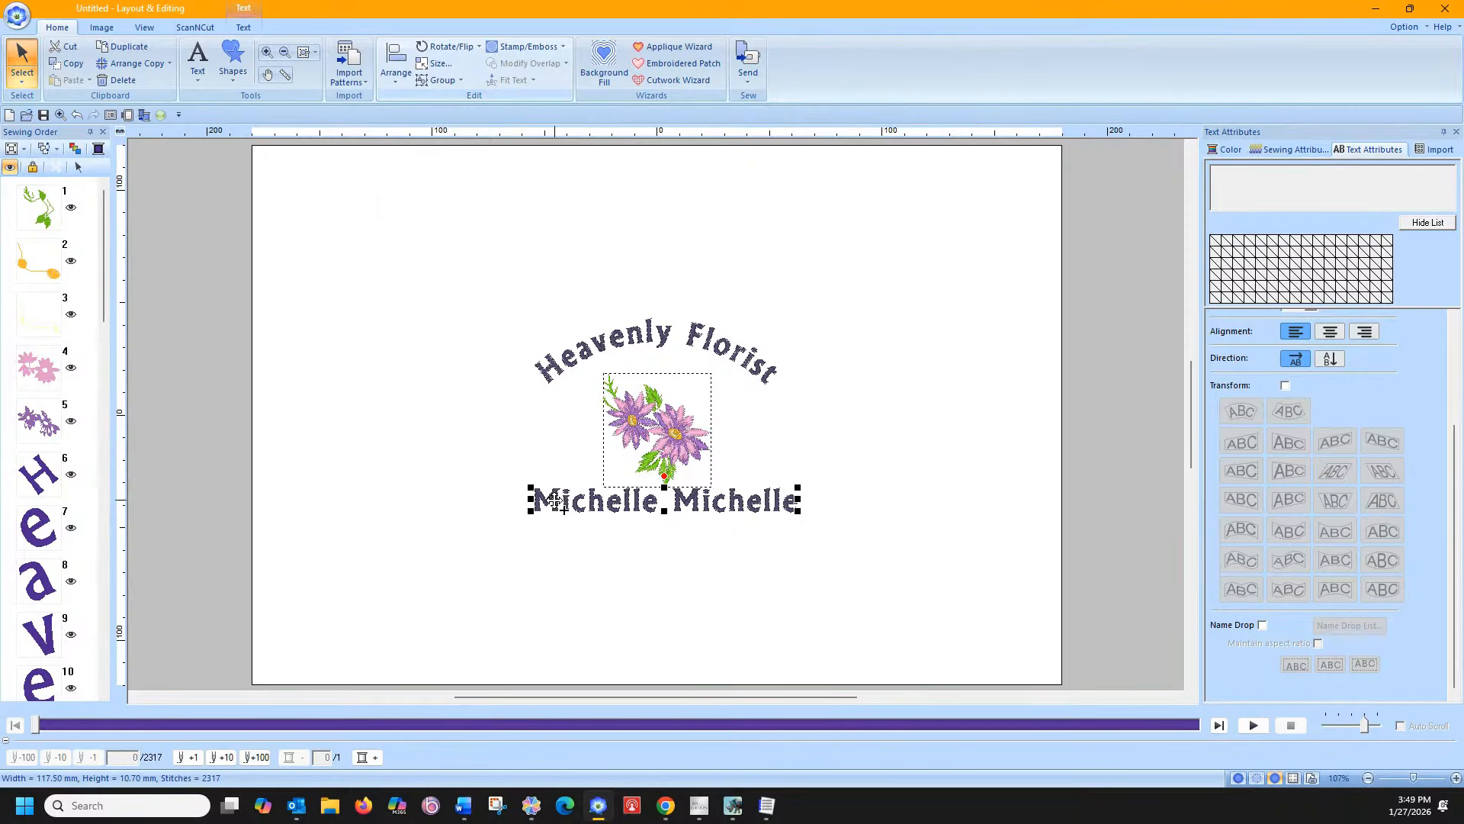
pyautogui.click(398, 82)
pyautogui.click(485, 258)
pyautogui.moveTo(480, 262); pyautogui.dragTo(835, 561)
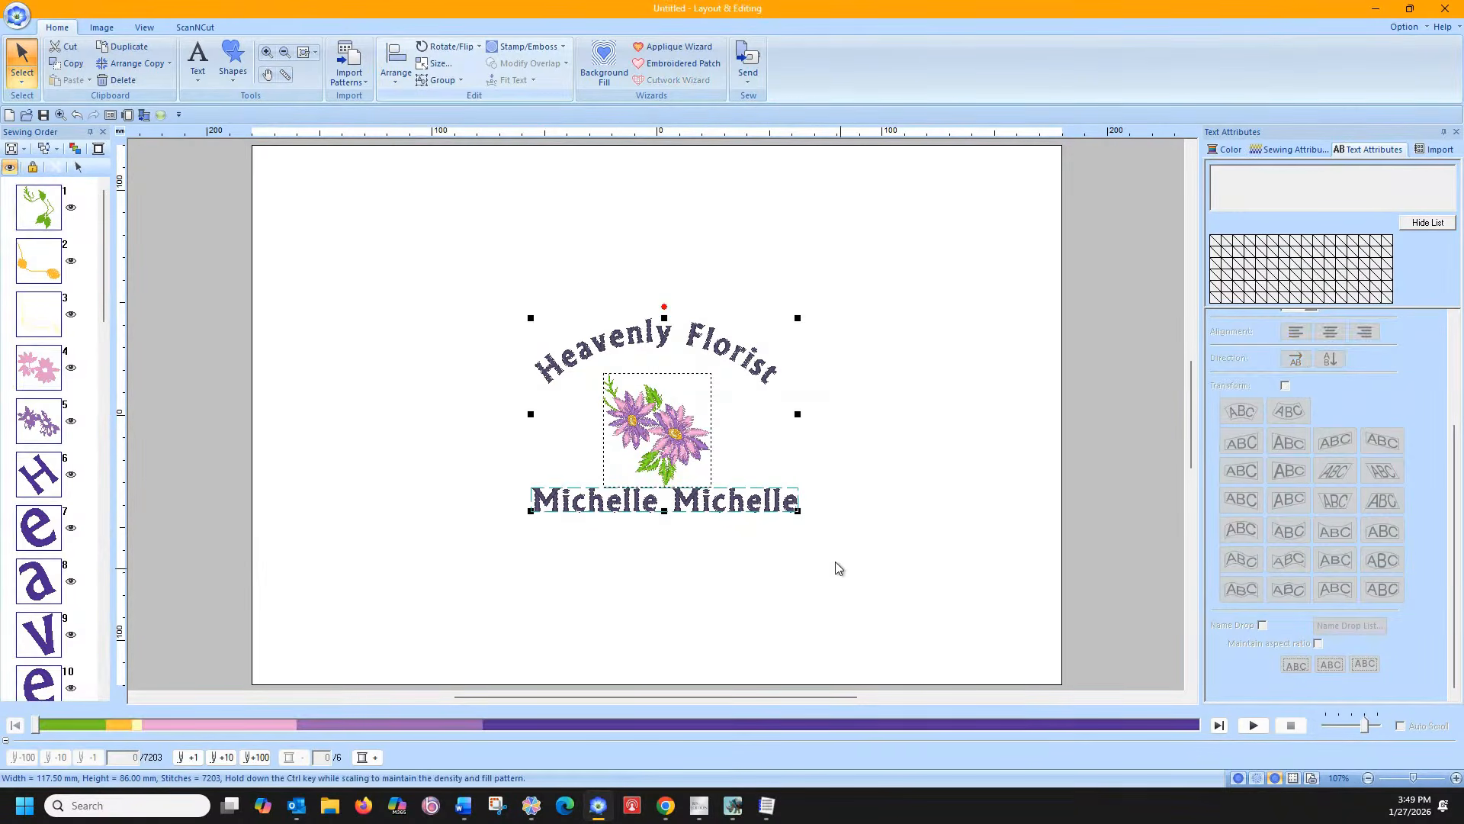
pyautogui.click(396, 77)
pyautogui.click(413, 131)
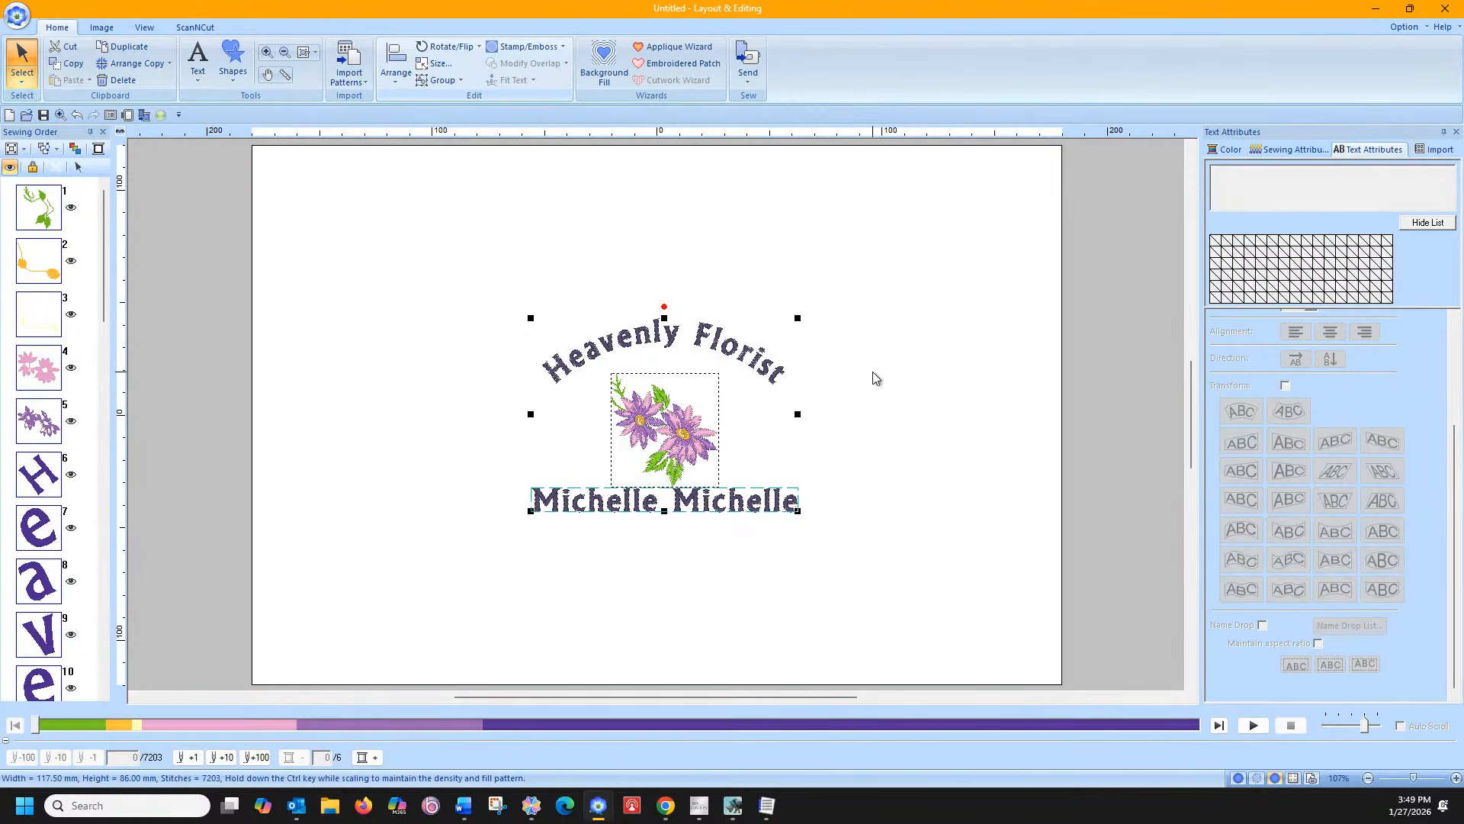
pyautogui.click(897, 534)
pyautogui.click(797, 505)
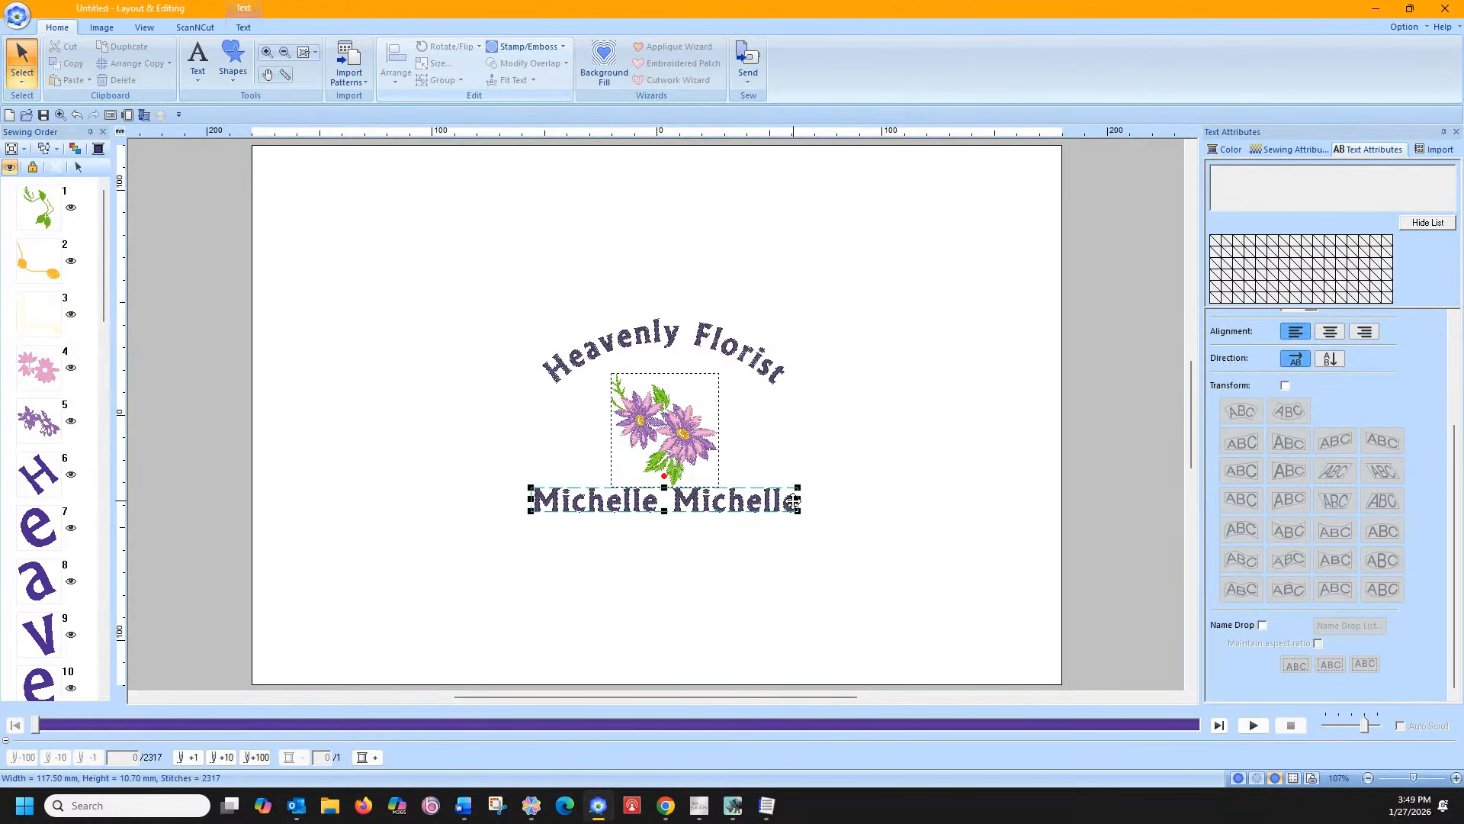
# Turn on Name Drop for the name text and open its name list
pyautogui.rightClick(797, 507)
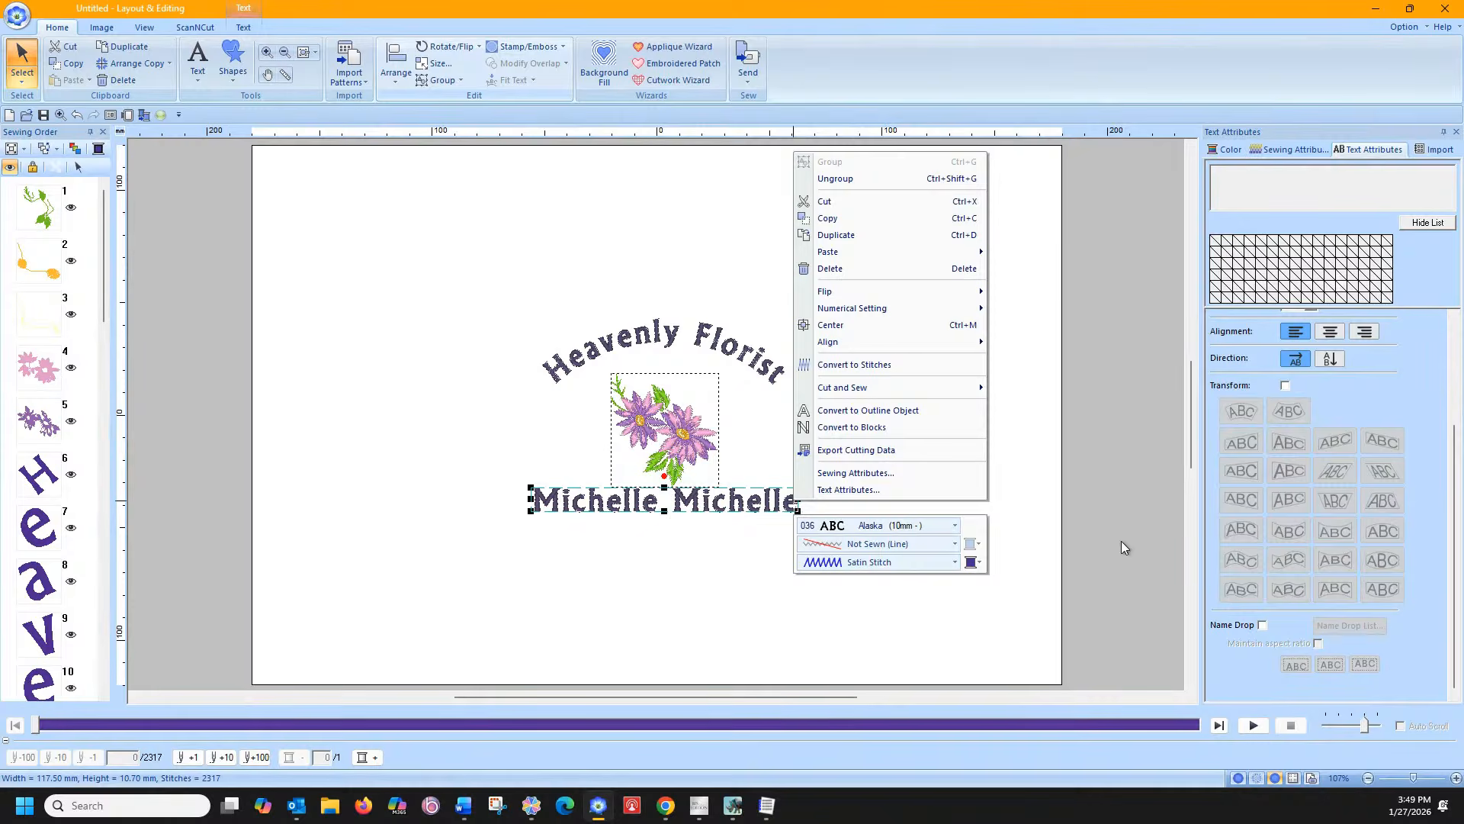
pyautogui.click(1263, 624)
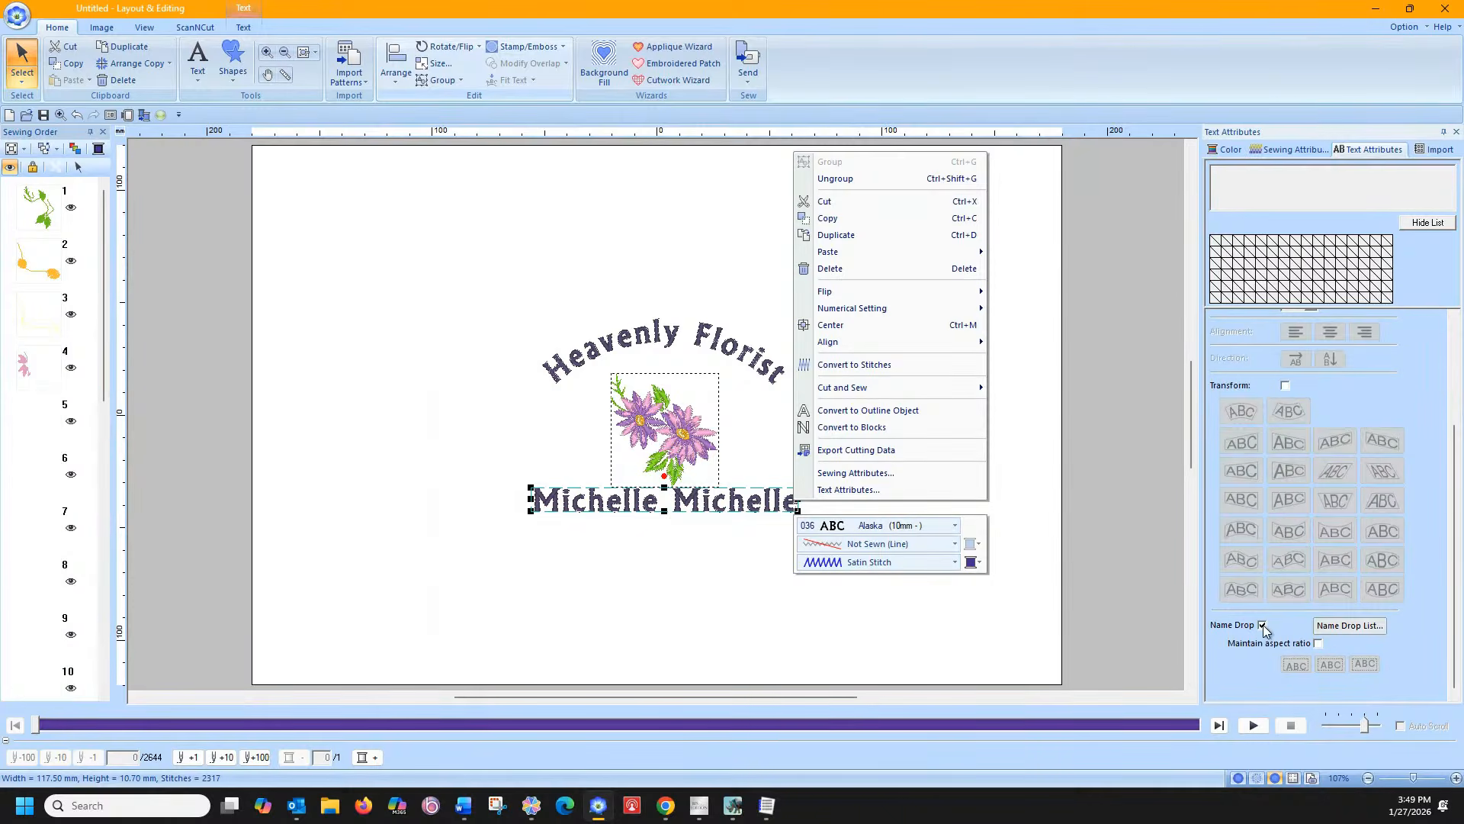
pyautogui.click(1321, 627)
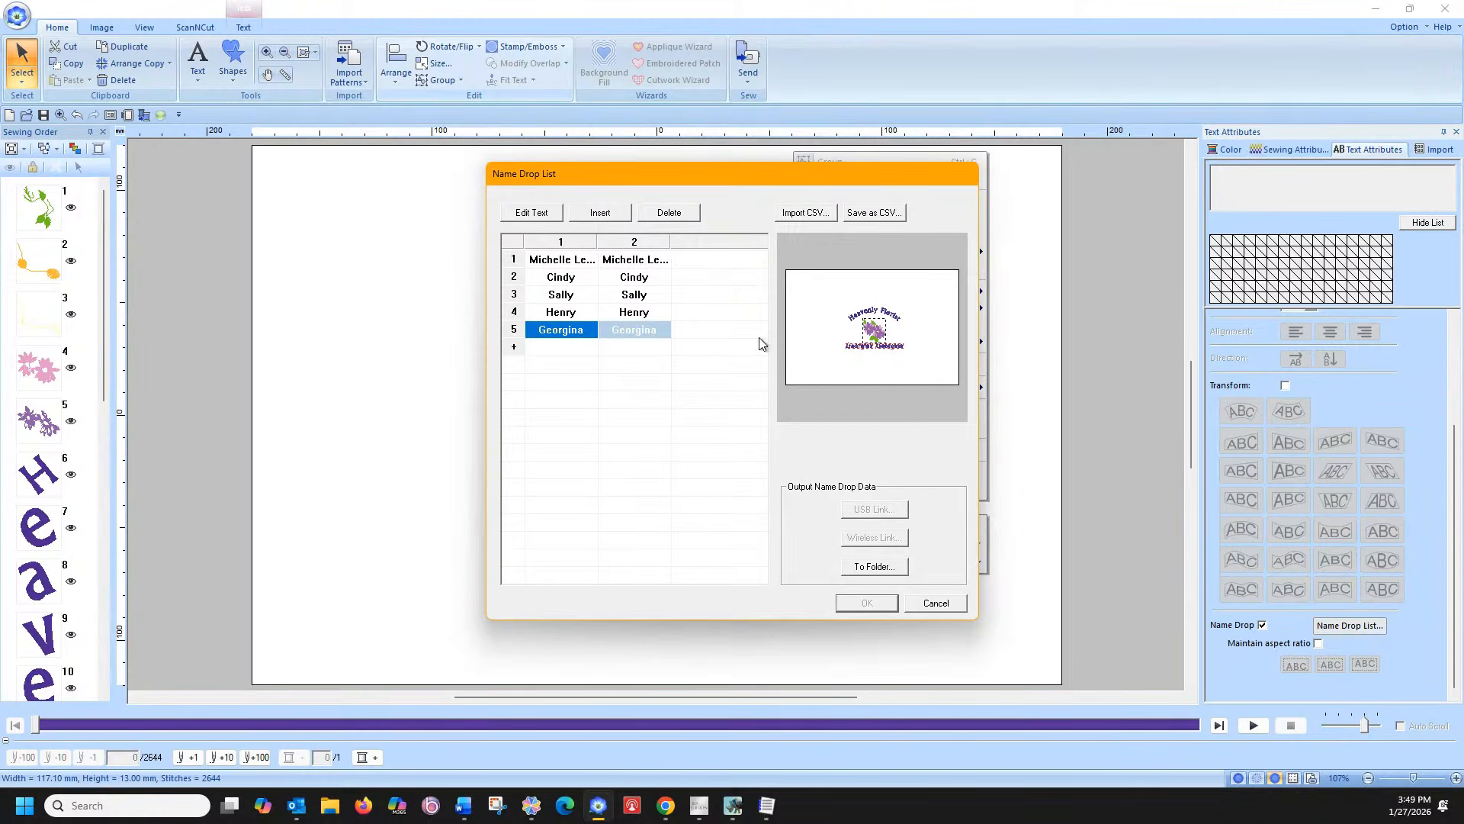
# Delete the four first-name rows so only the original first entry remains
pyautogui.click(637, 347)
pyautogui.click(562, 280)
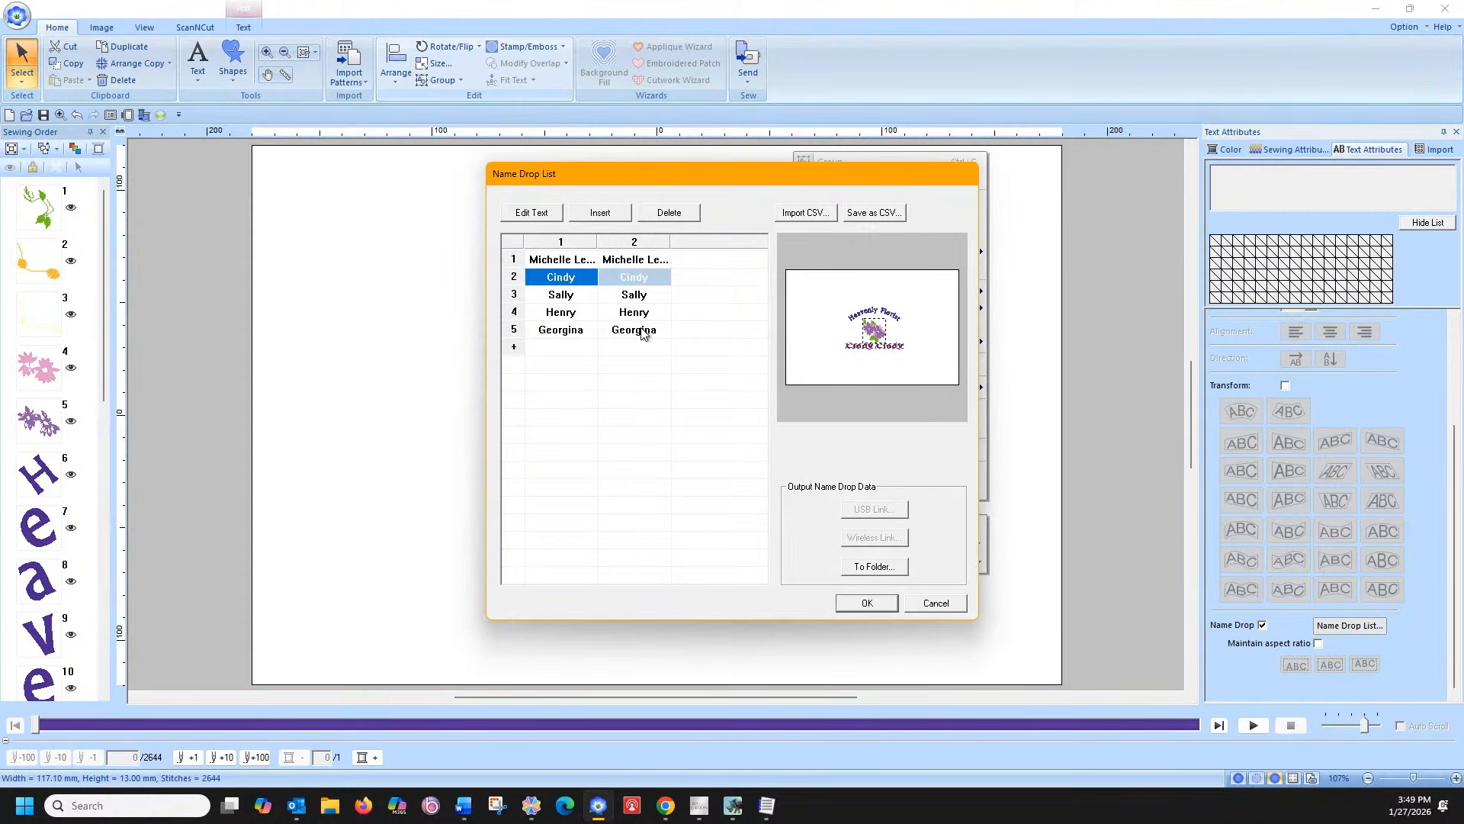
pyautogui.click(640, 333)
pyautogui.click(566, 279)
pyautogui.click(644, 216)
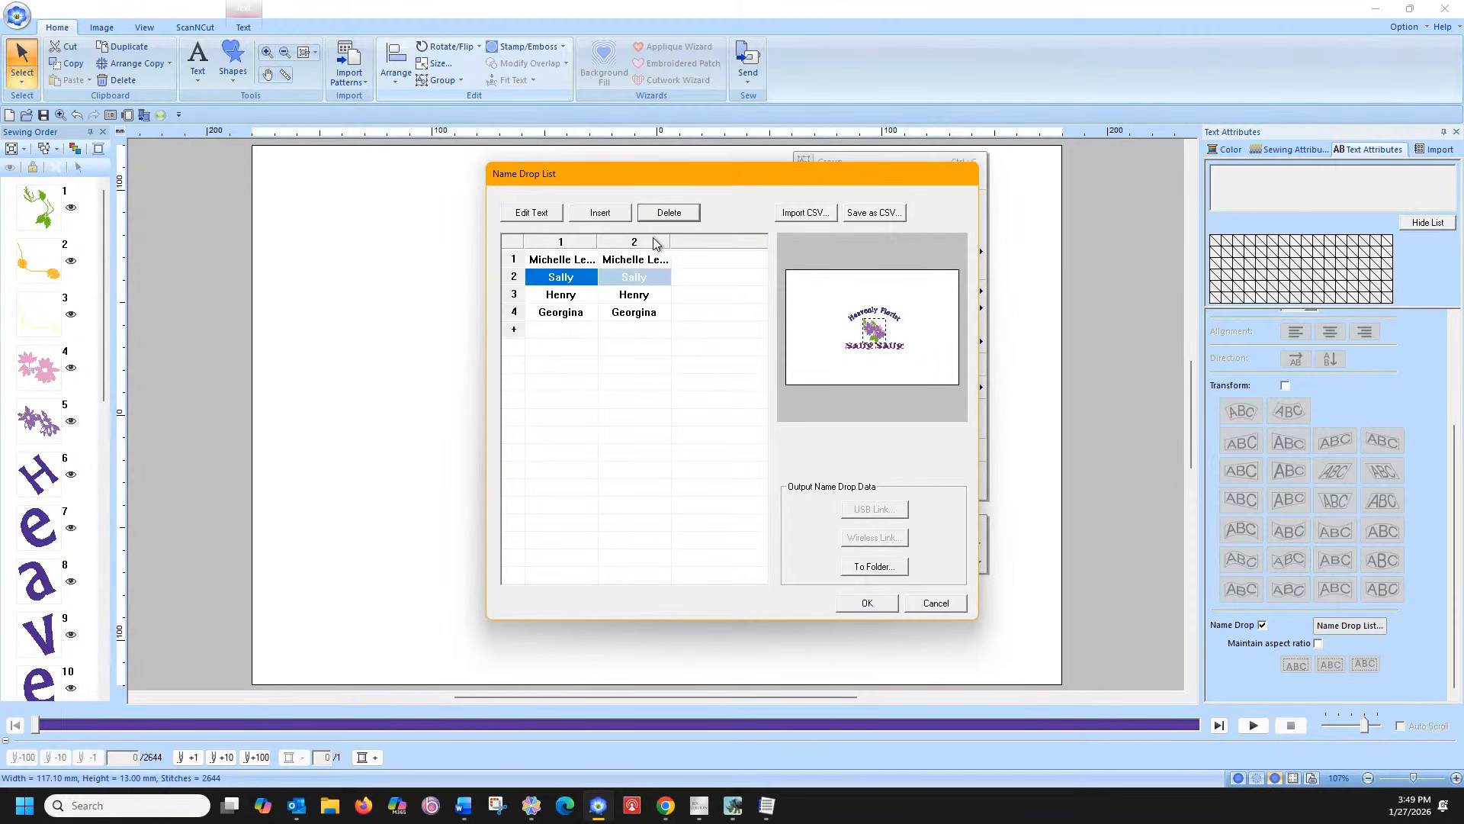
pyautogui.click(663, 216)
pyautogui.click(664, 215)
pyautogui.click(663, 215)
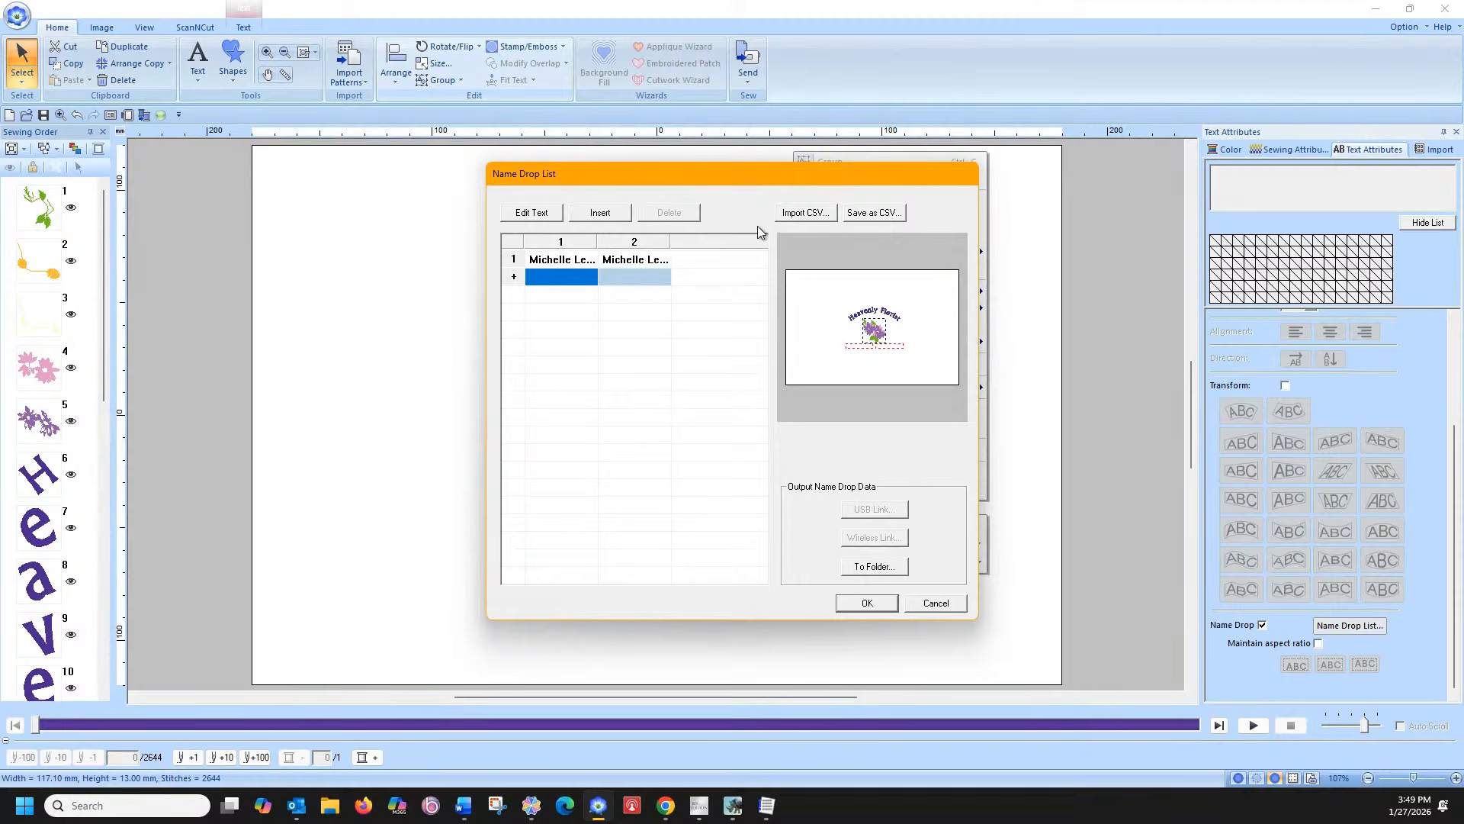
# Import the four name pairs from Name drops list.csv into the Name Drop list
pyautogui.click(794, 213)
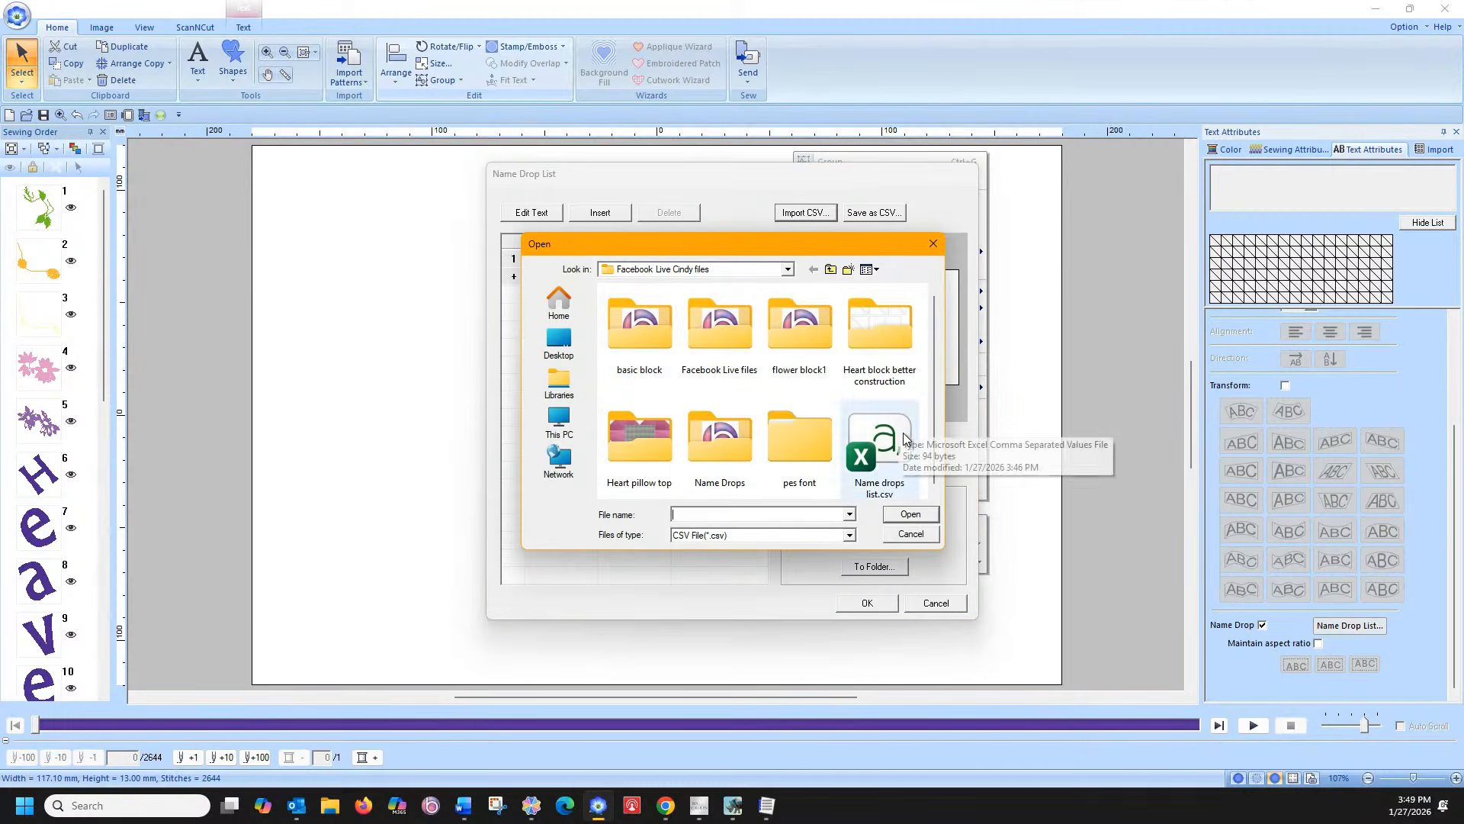
pyautogui.doubleClick(880, 440)
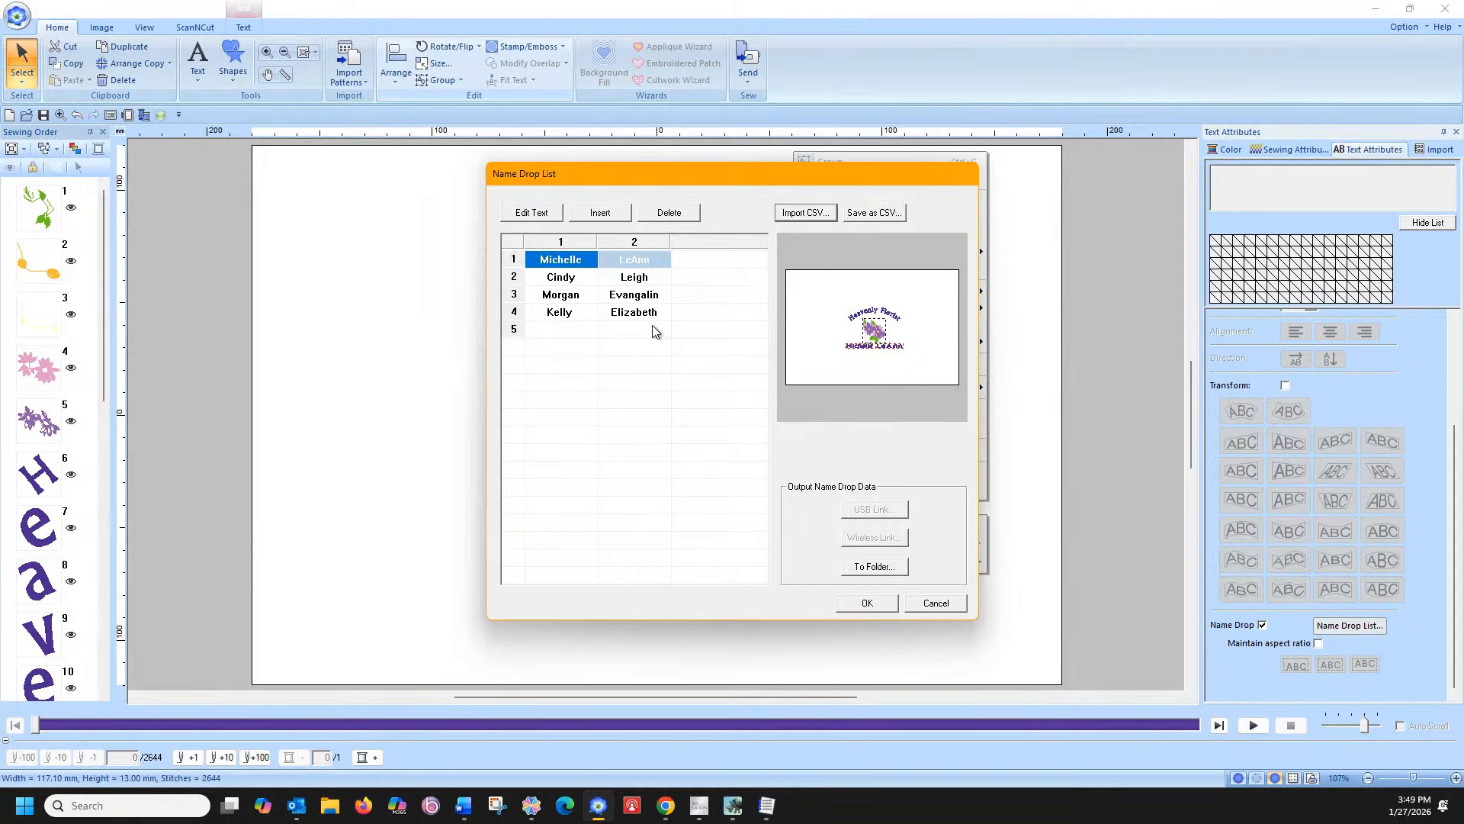
pyautogui.click(868, 603)
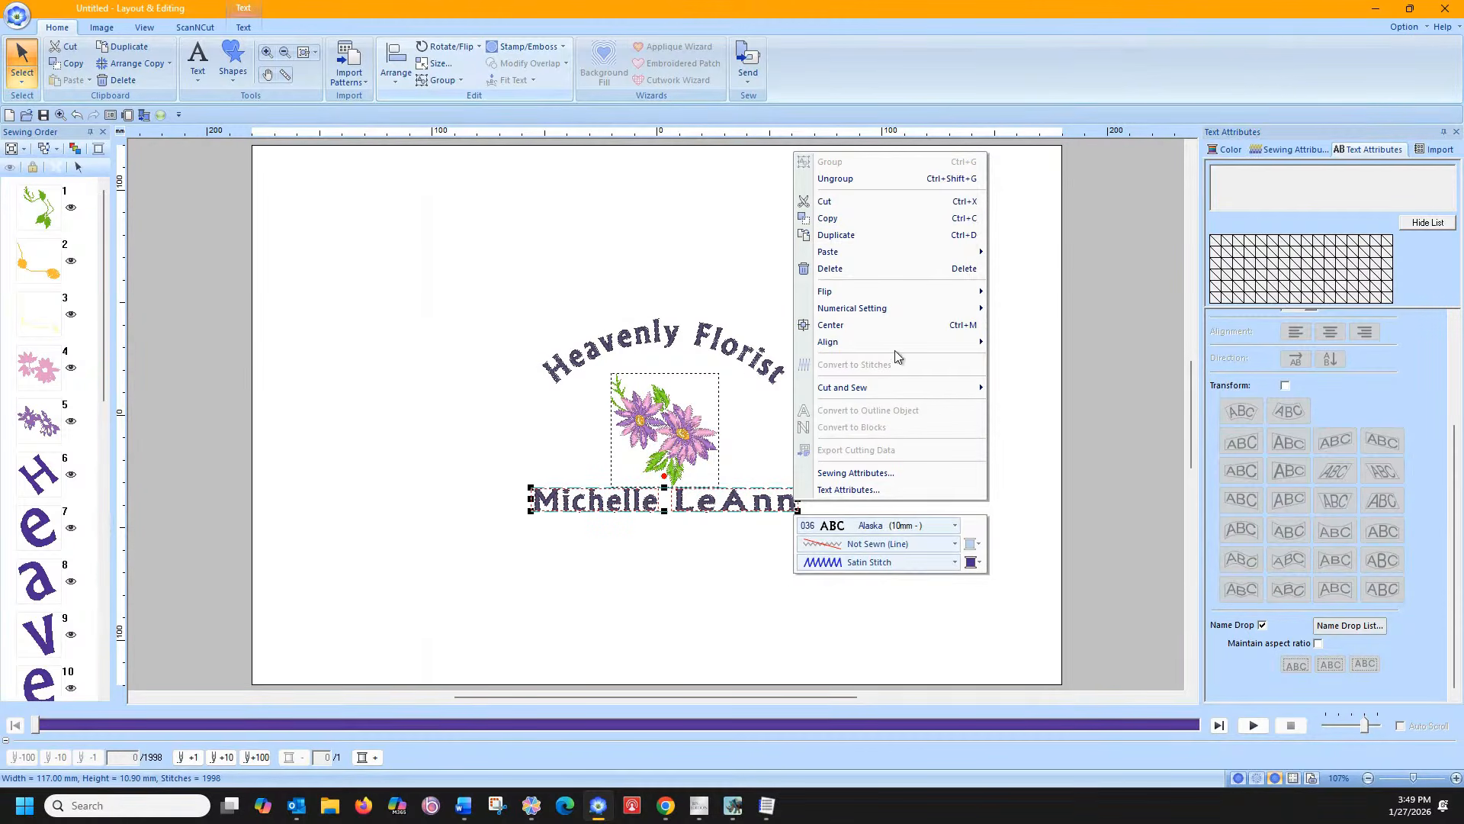
pyautogui.click(1078, 424)
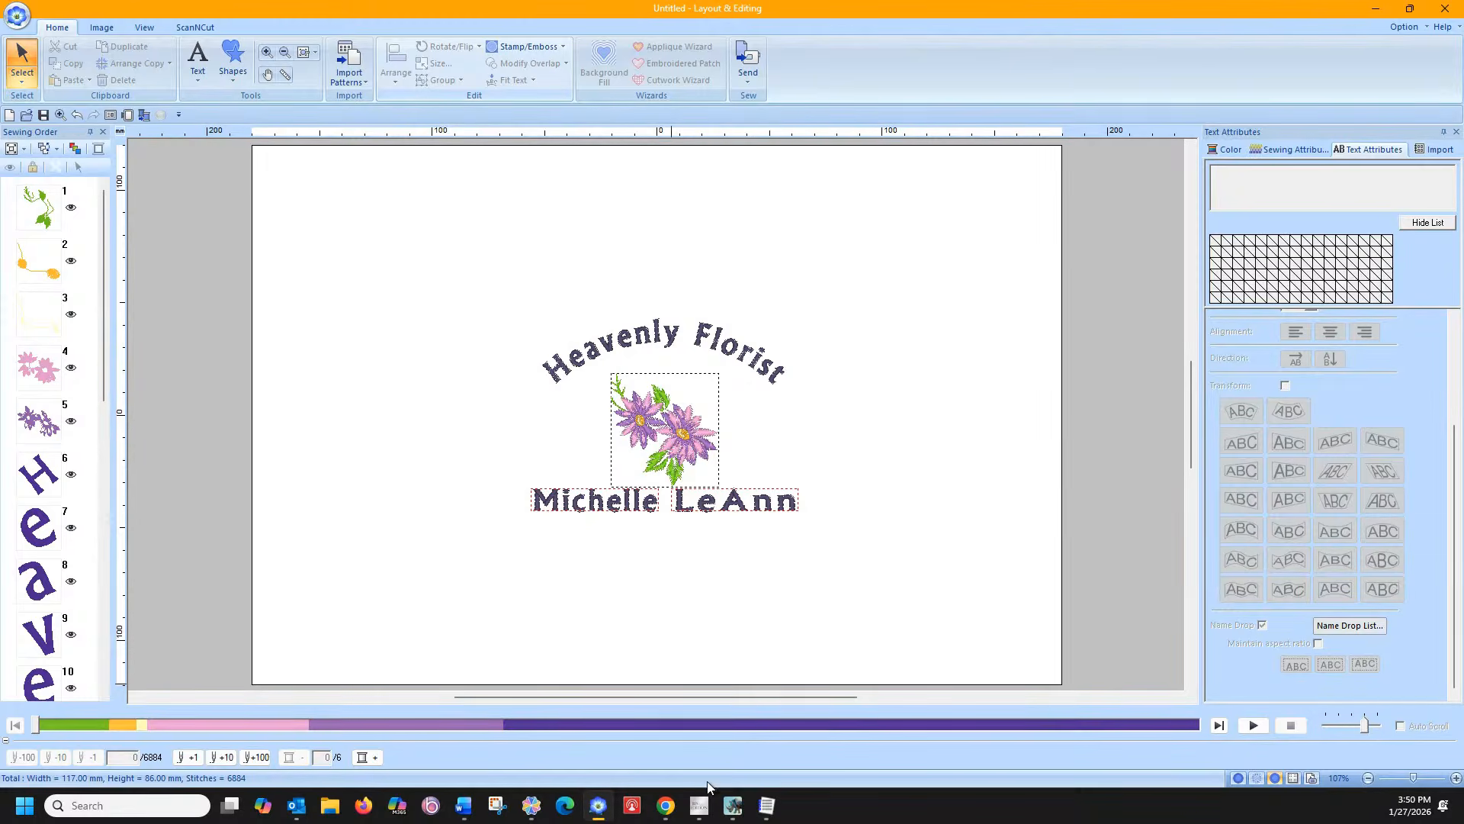
pyautogui.click(699, 804)
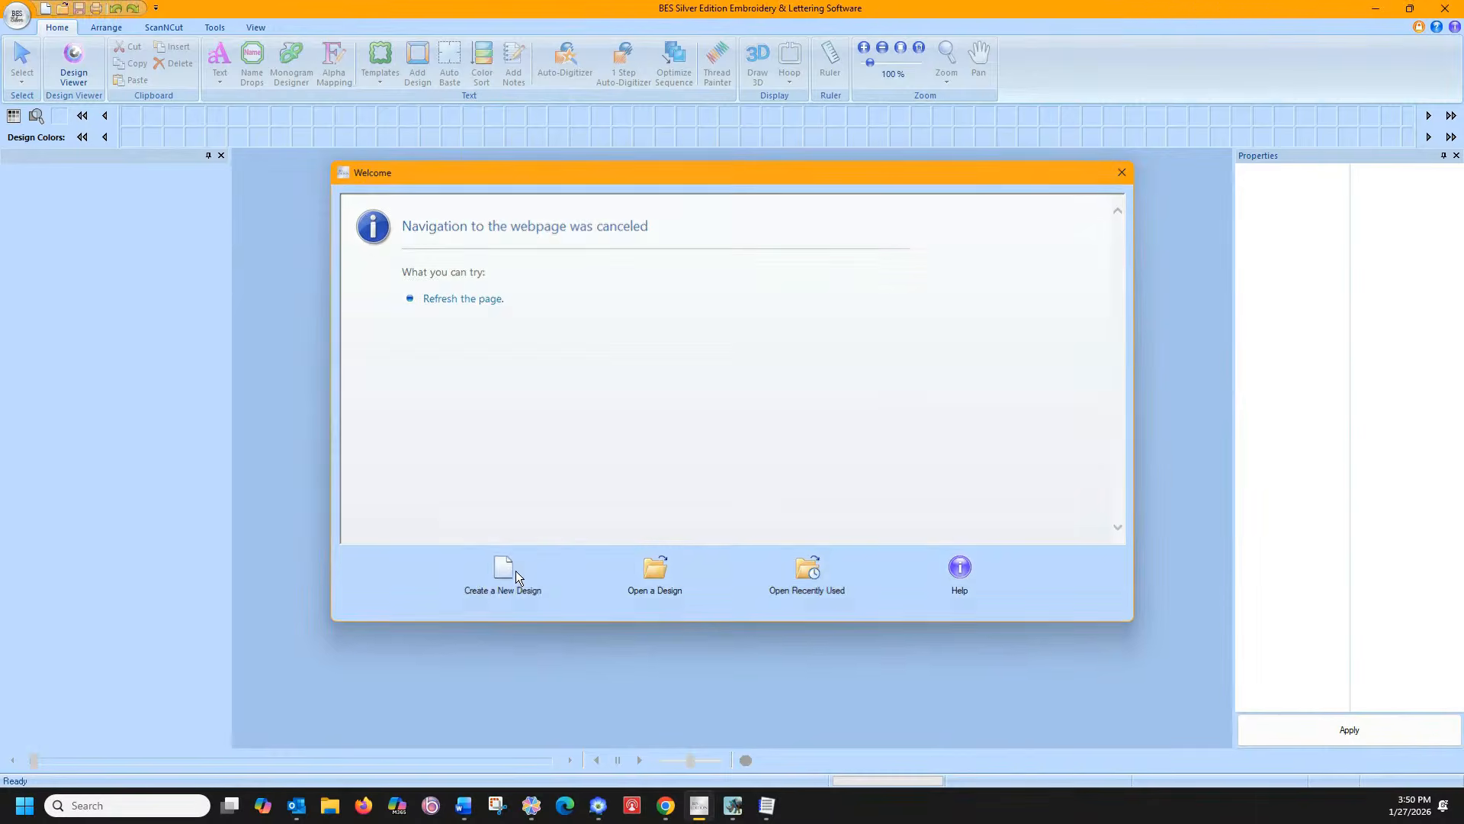
# Start a blank design and place the BF019 baseball from the Designs folder
pyautogui.click(516, 574)
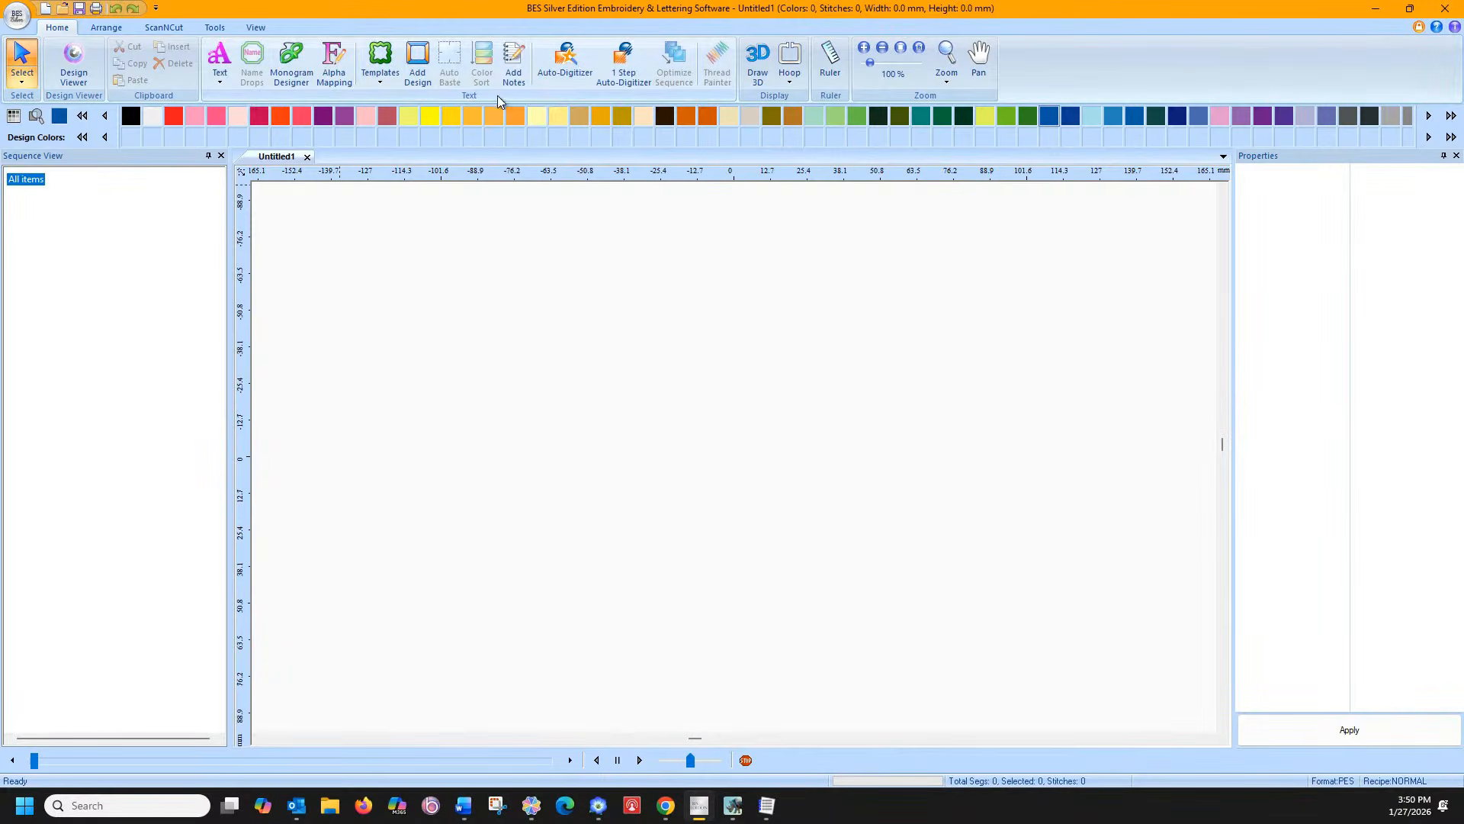
pyautogui.click(417, 59)
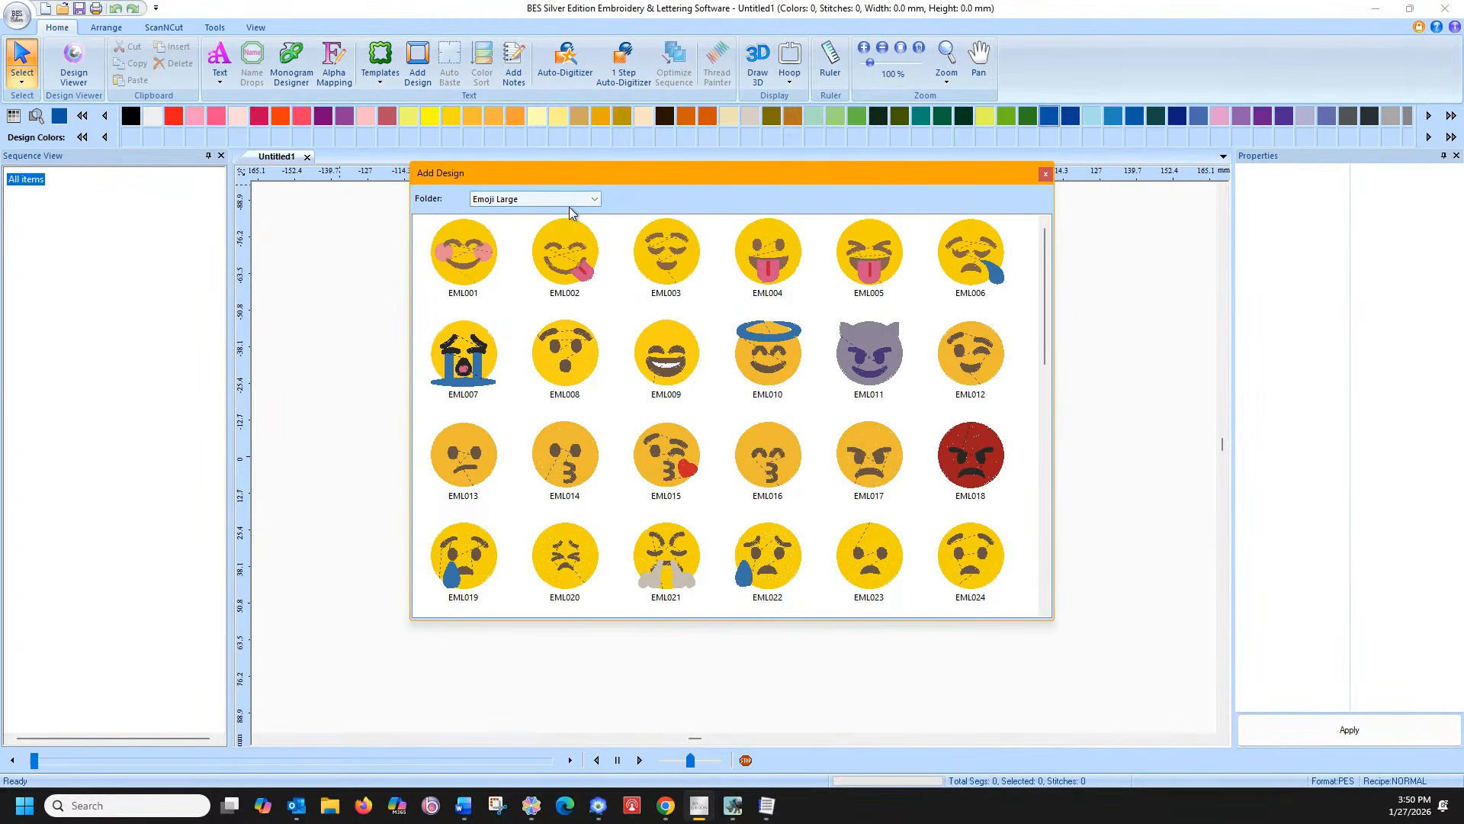
pyautogui.click(547, 200)
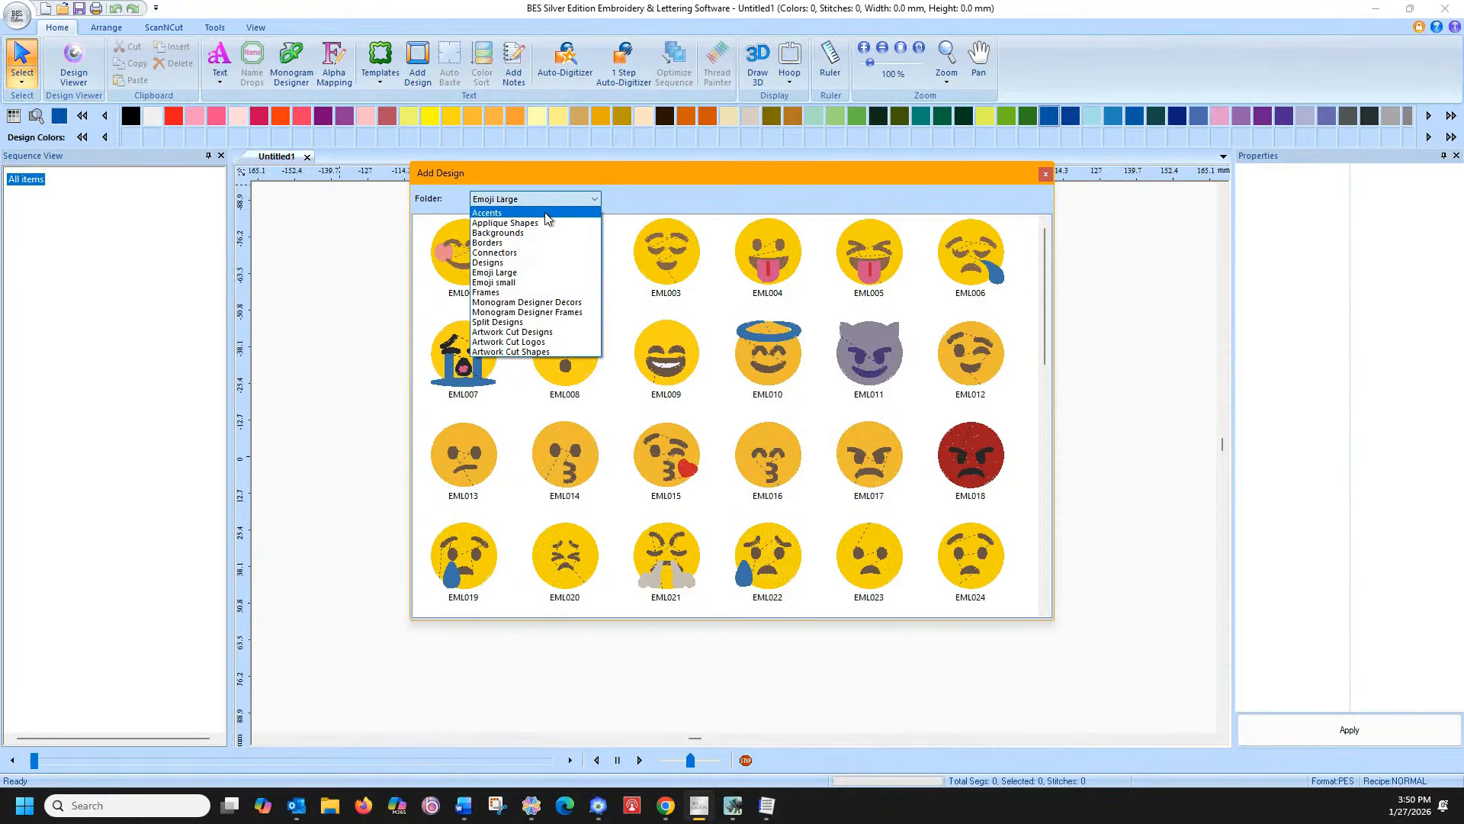
pyautogui.click(546, 214)
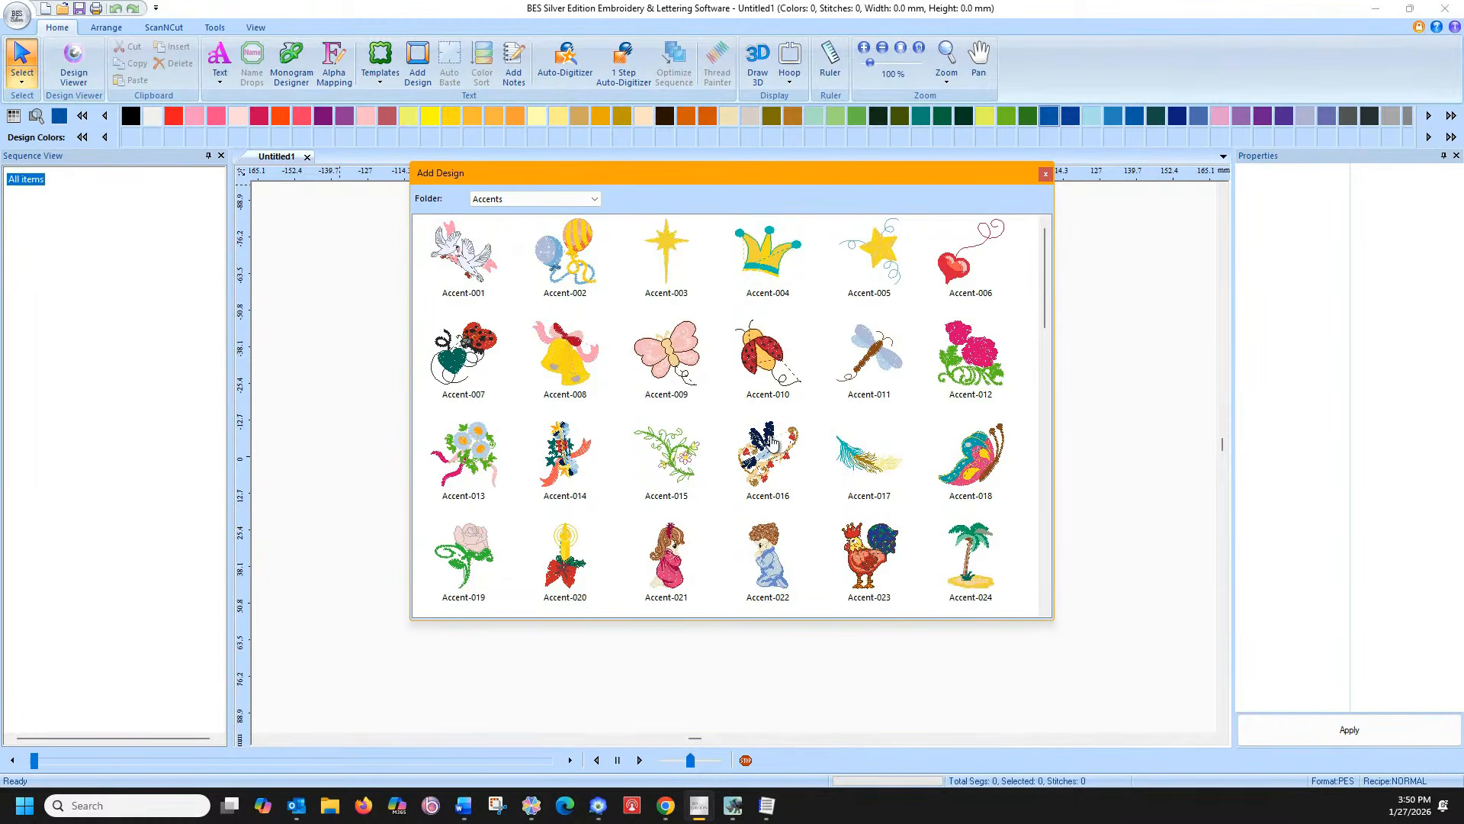
pyautogui.click(535, 200)
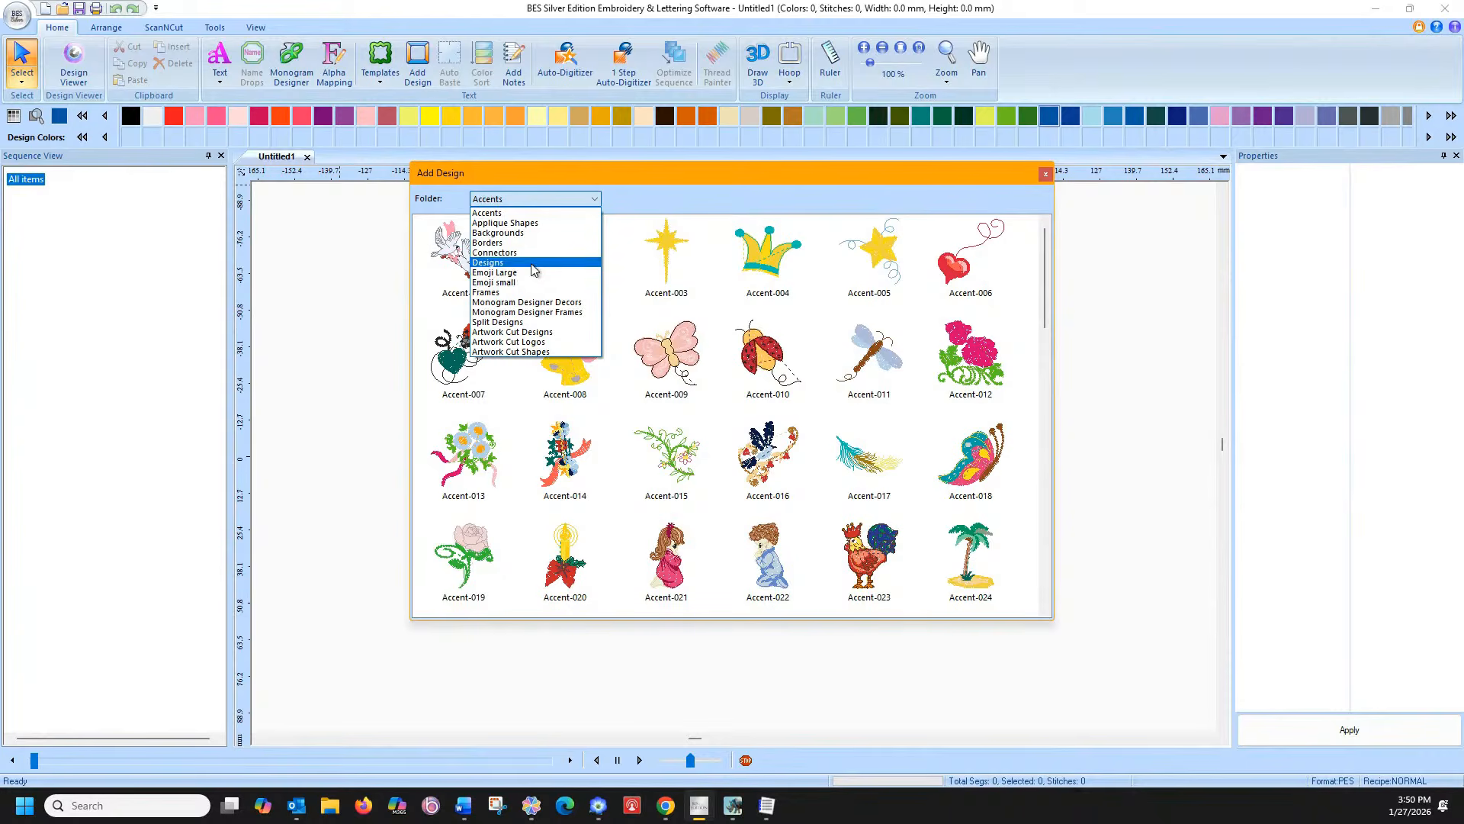
pyautogui.click(531, 262)
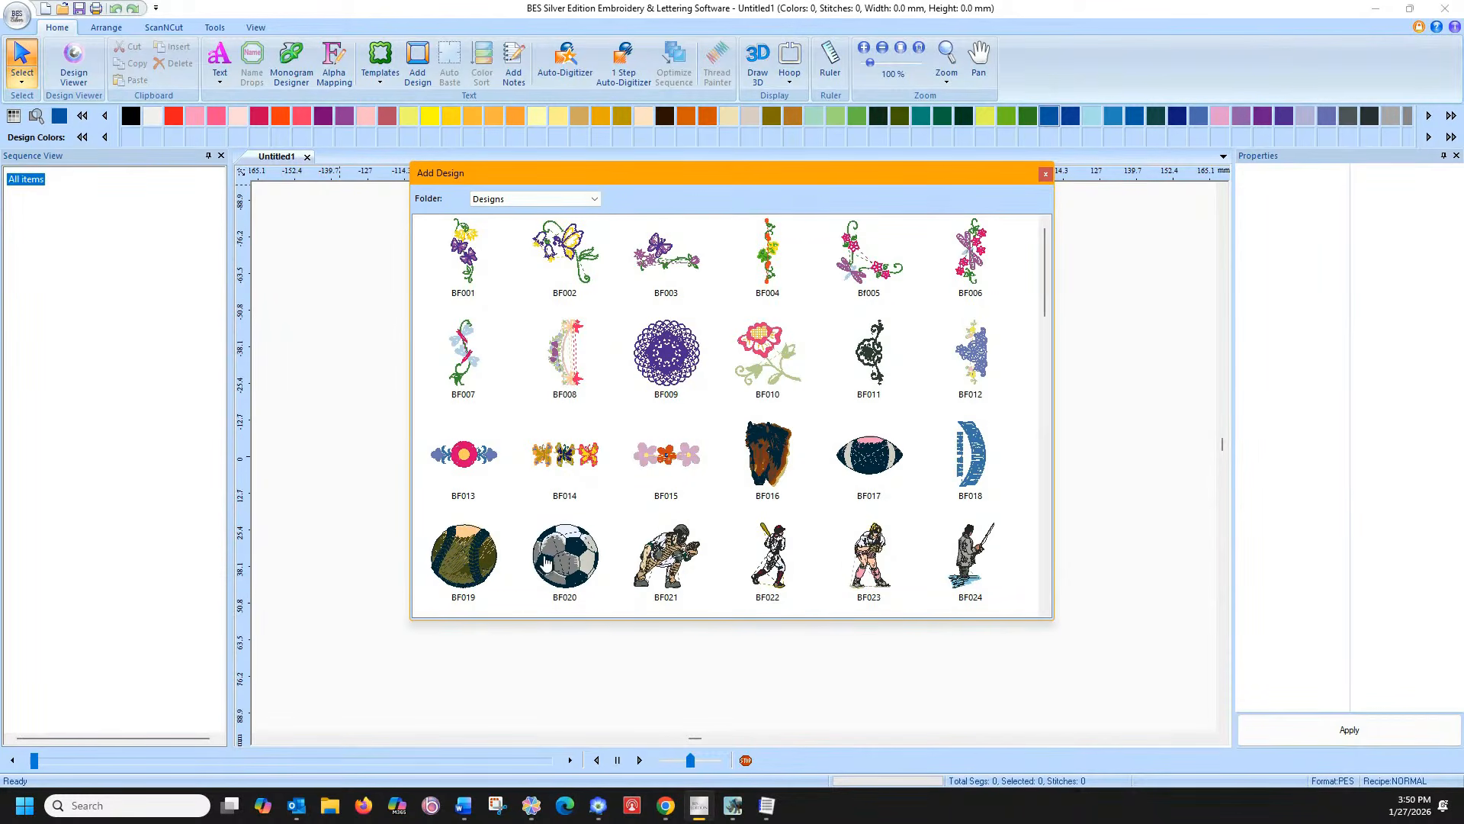
pyautogui.click(504, 561)
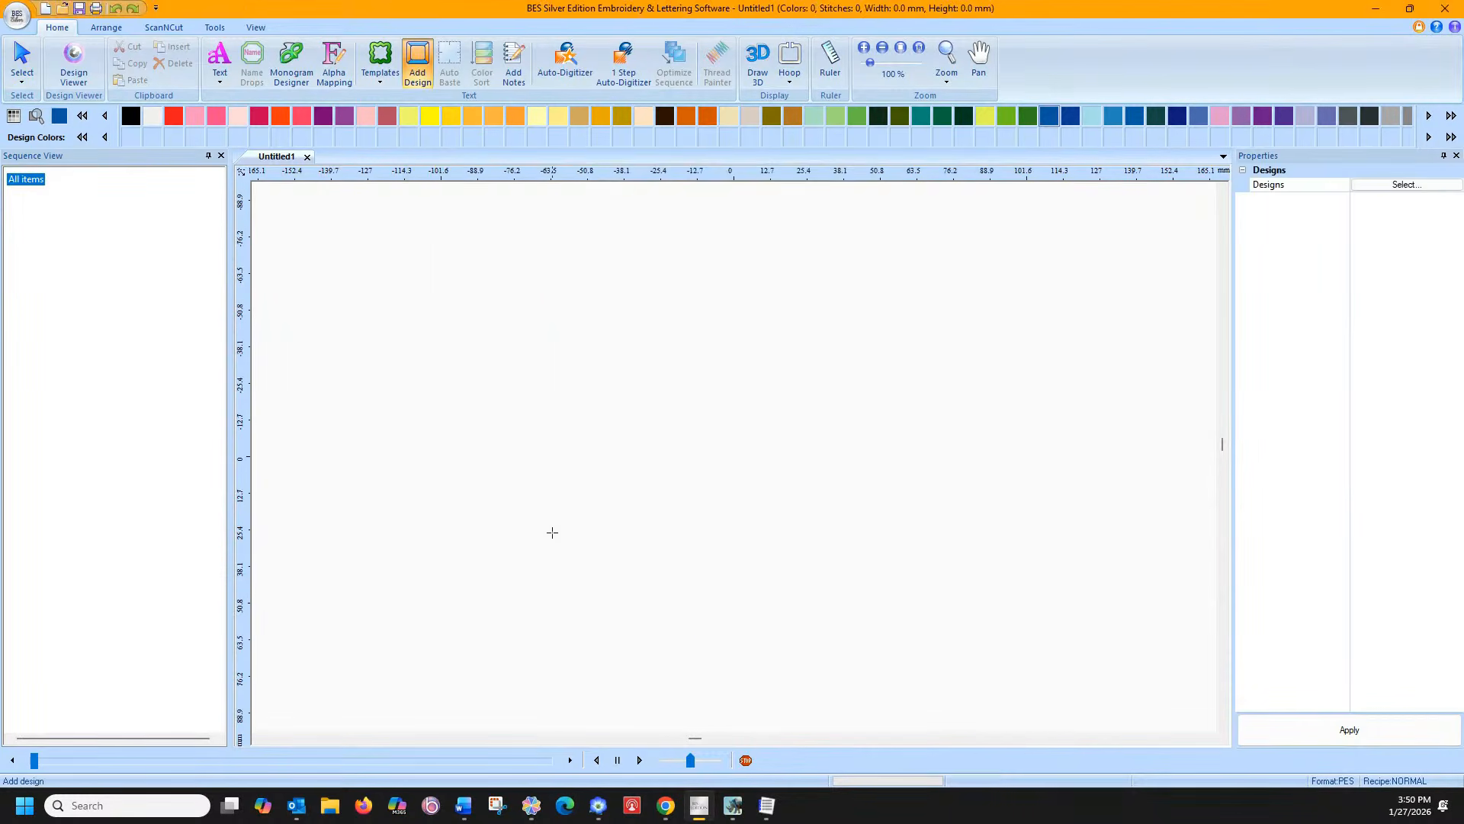
pyautogui.click(645, 530)
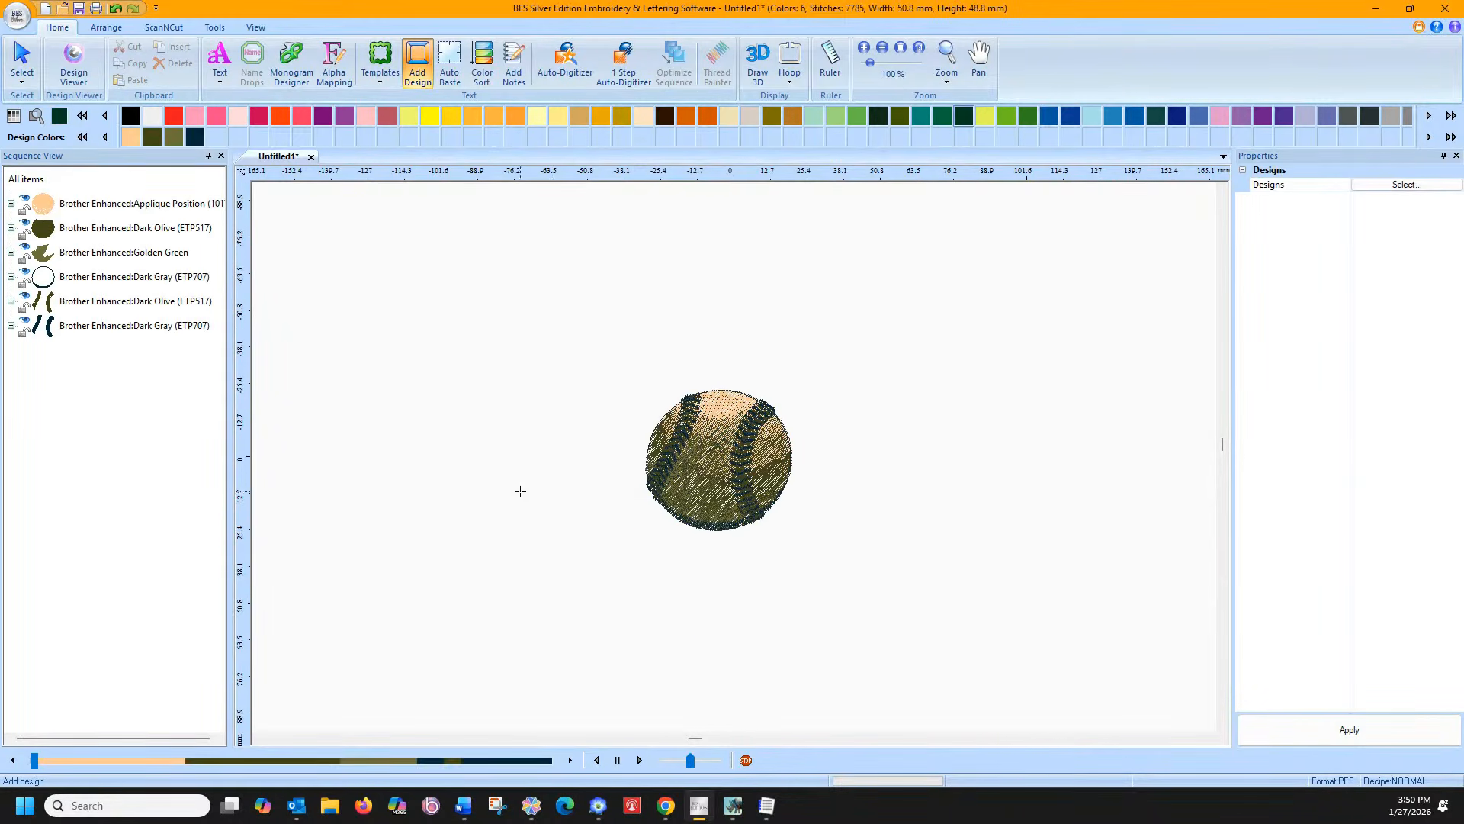
# Add Normal straight lettering reading 'KingSton' above the baseball, fixing the typo
pyautogui.click(220, 70)
pyautogui.click(233, 128)
pyautogui.click(634, 381)
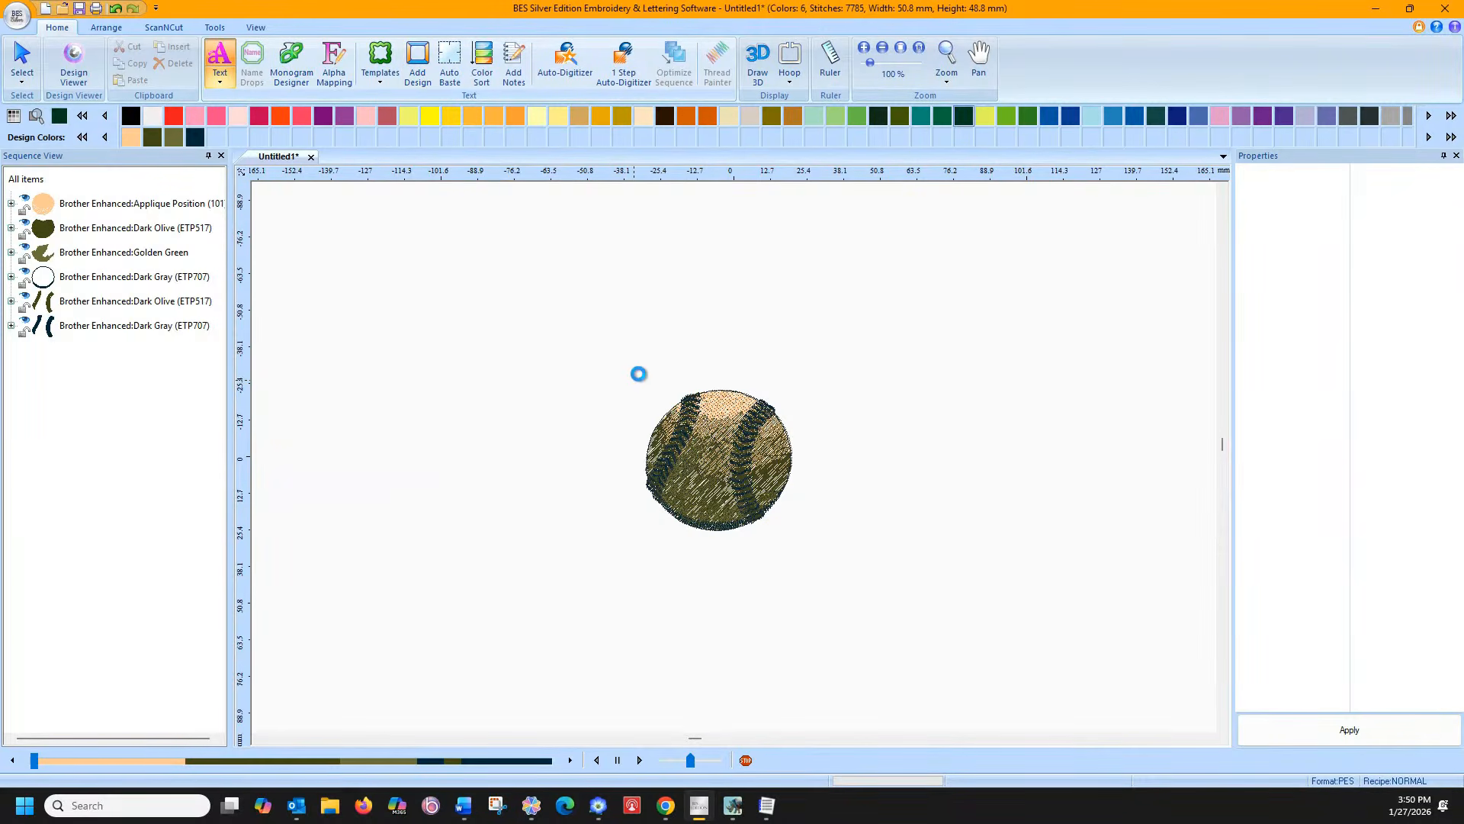
pyautogui.write('Kin')
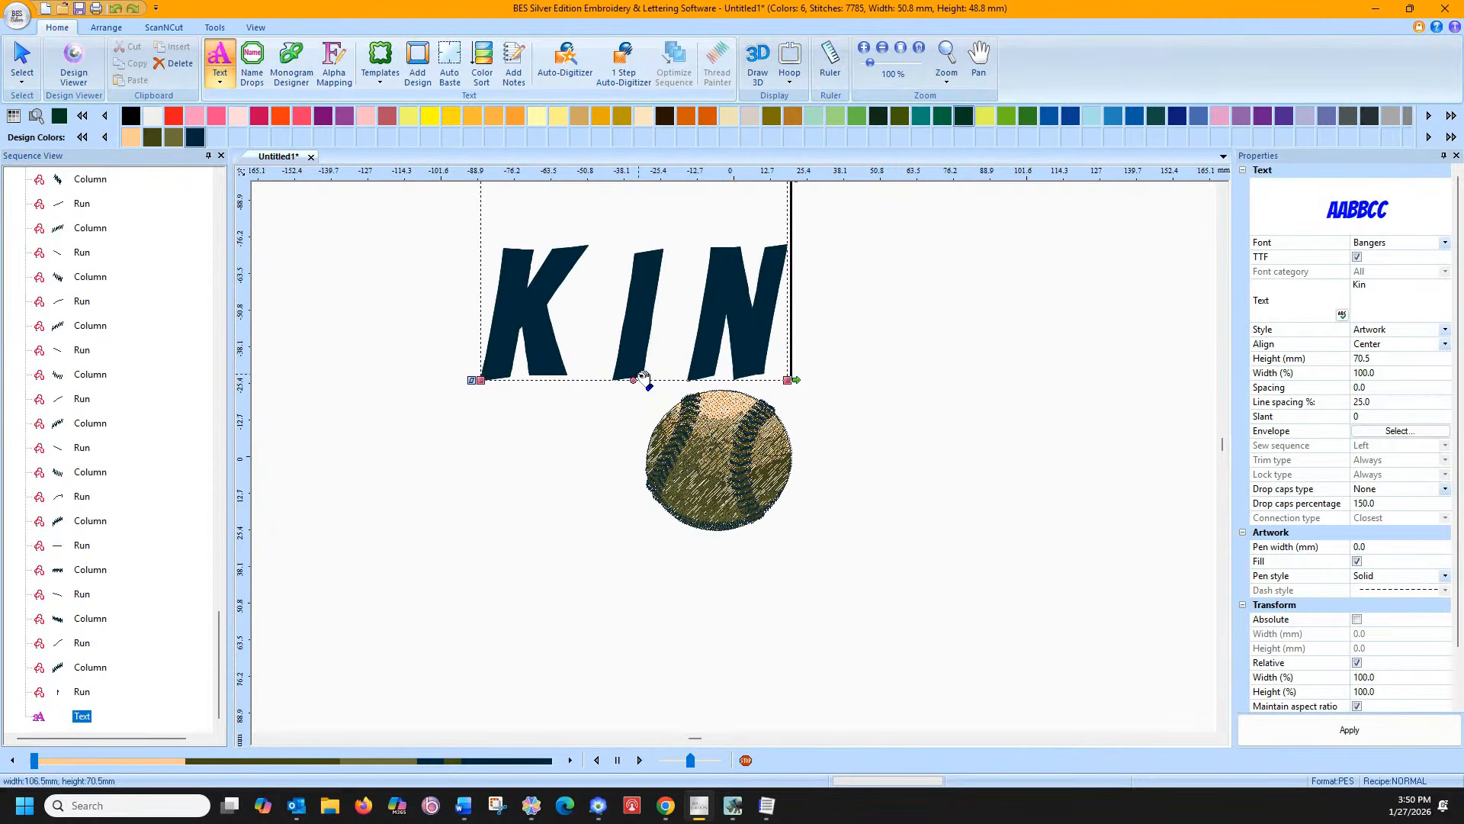
pyautogui.write('gStong')
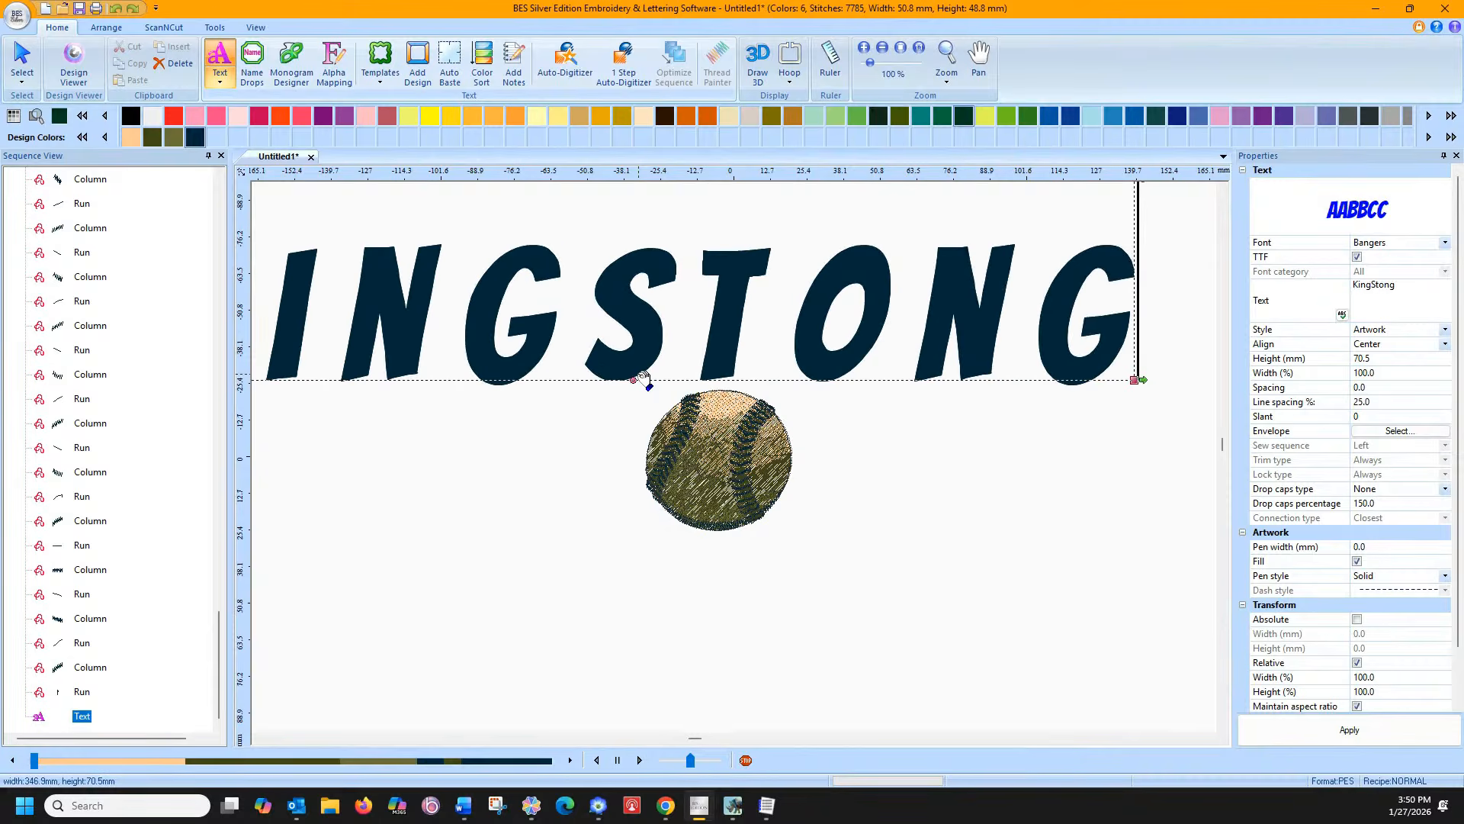
pyautogui.press('BackSpace')
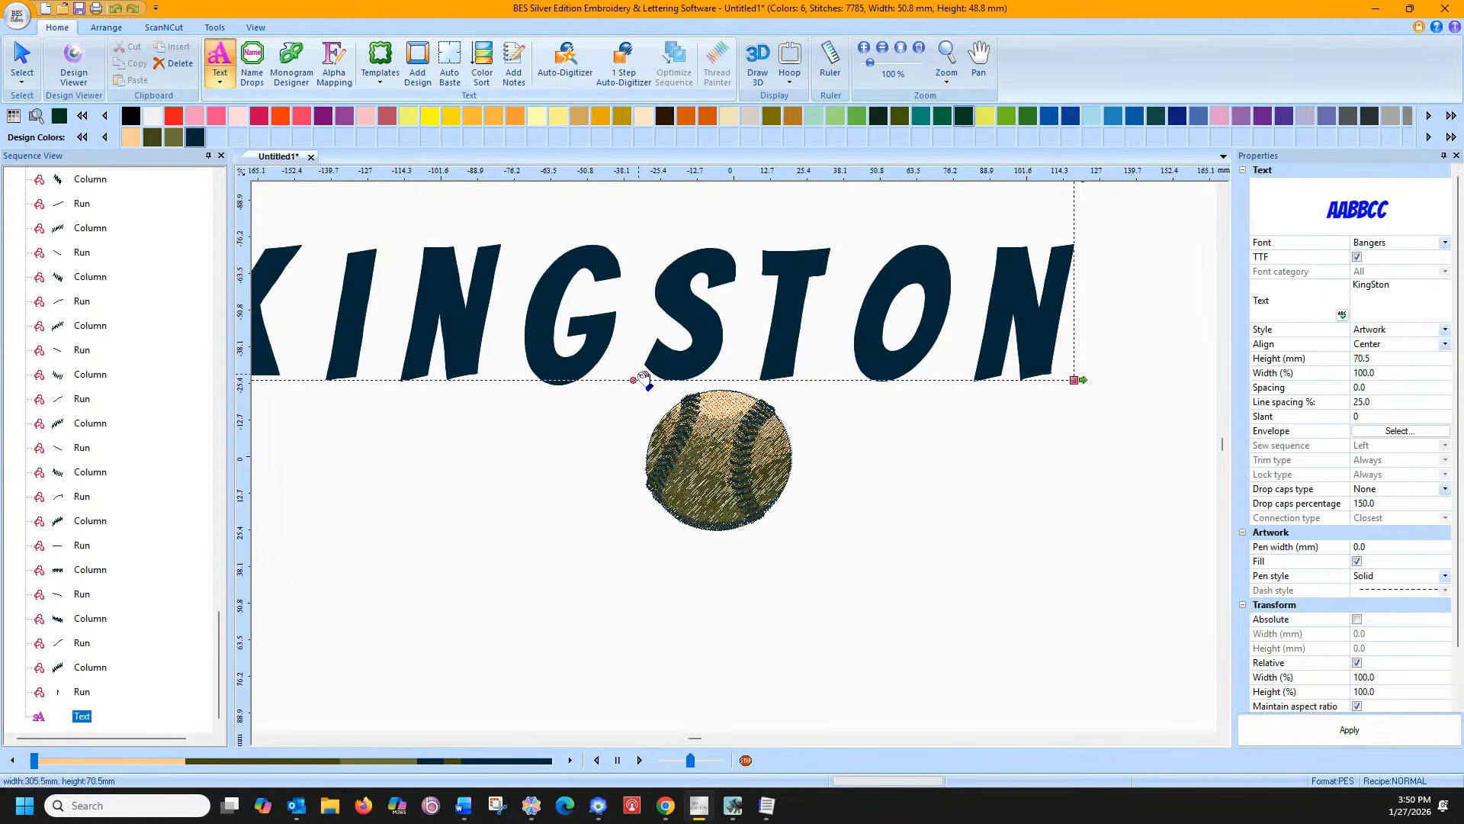
pyautogui.press('BackSpace')
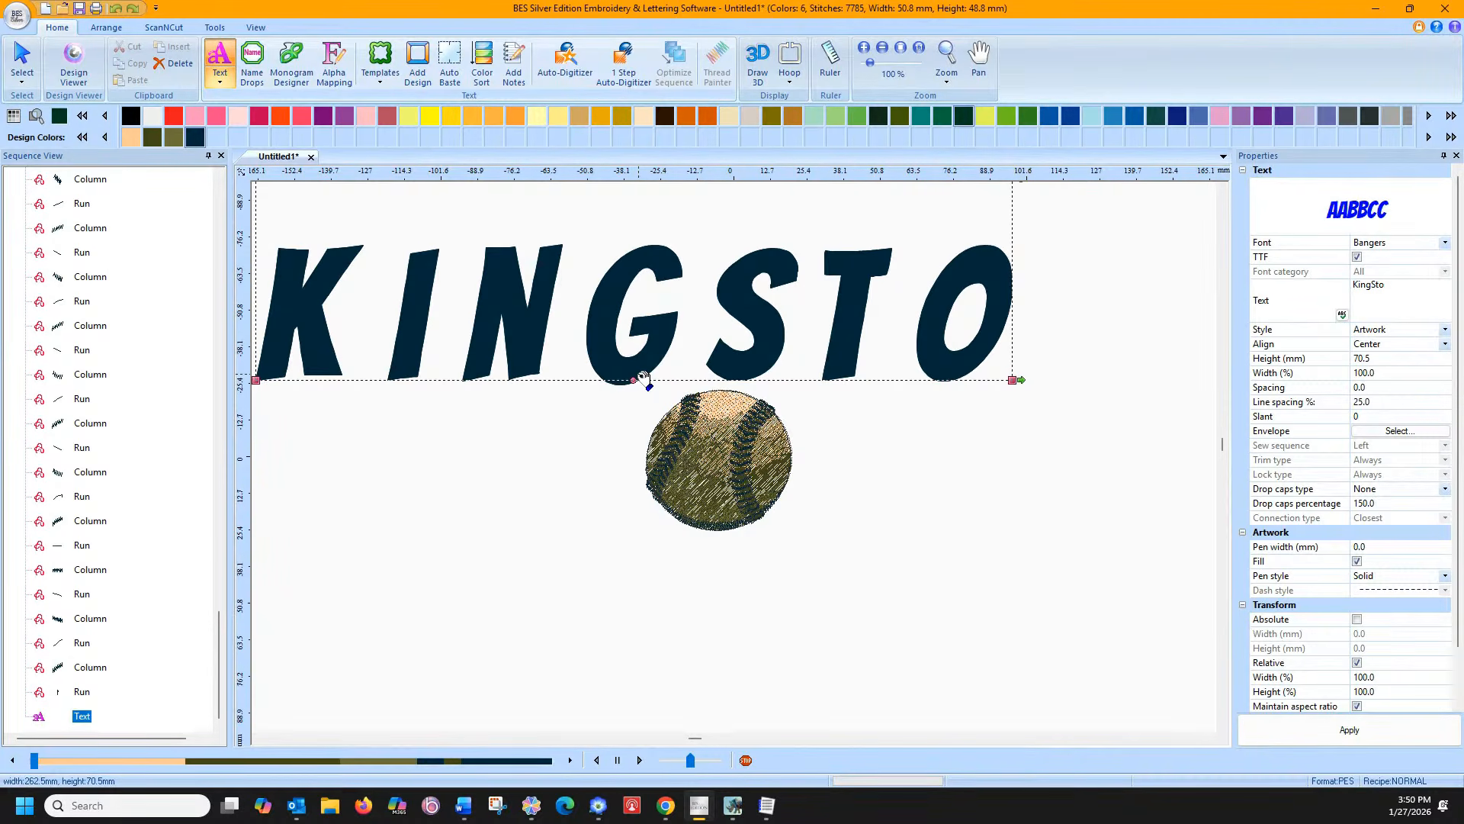
pyautogui.press('BackSpace')
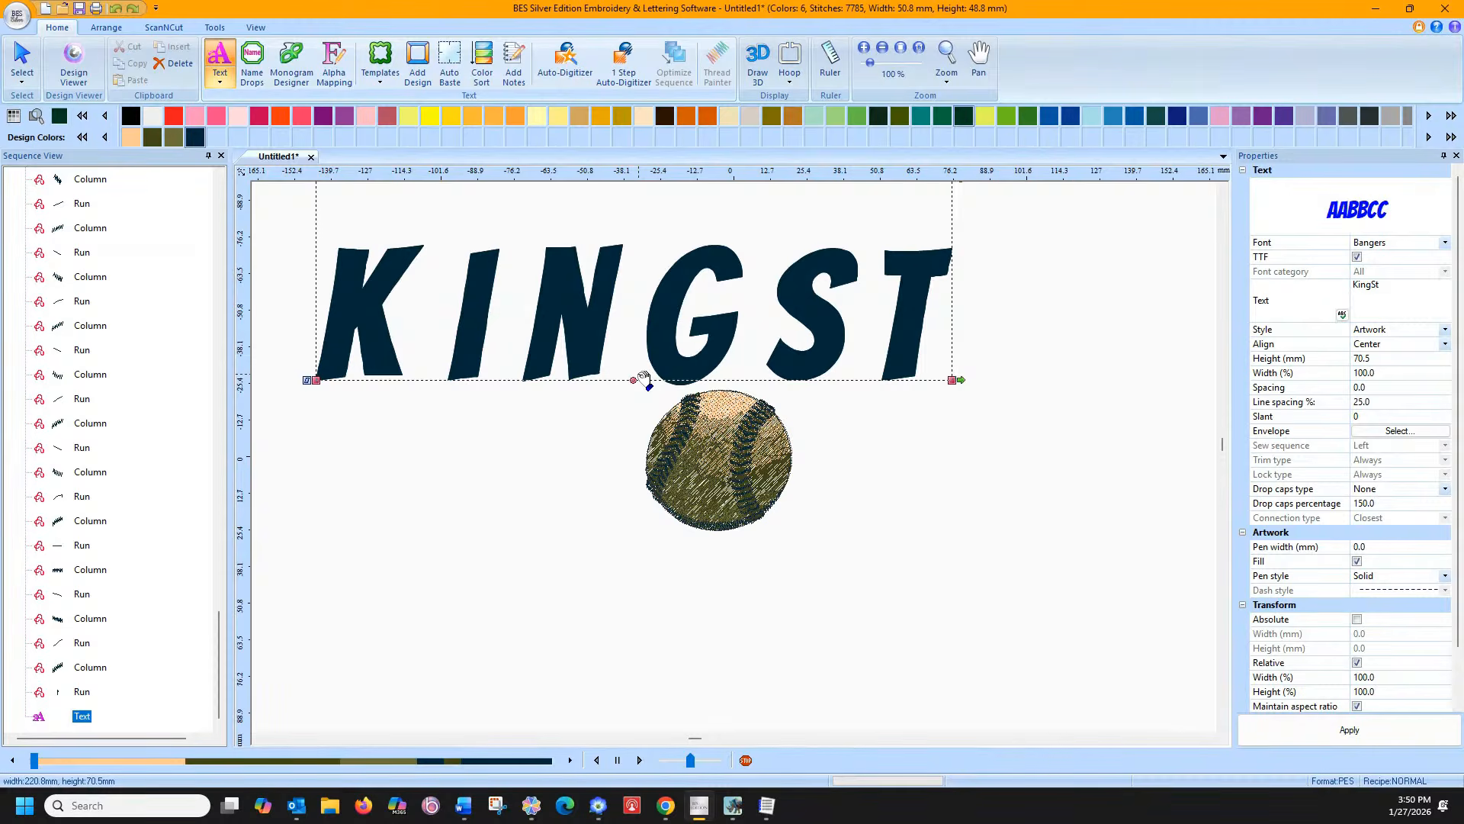
pyautogui.write('on')
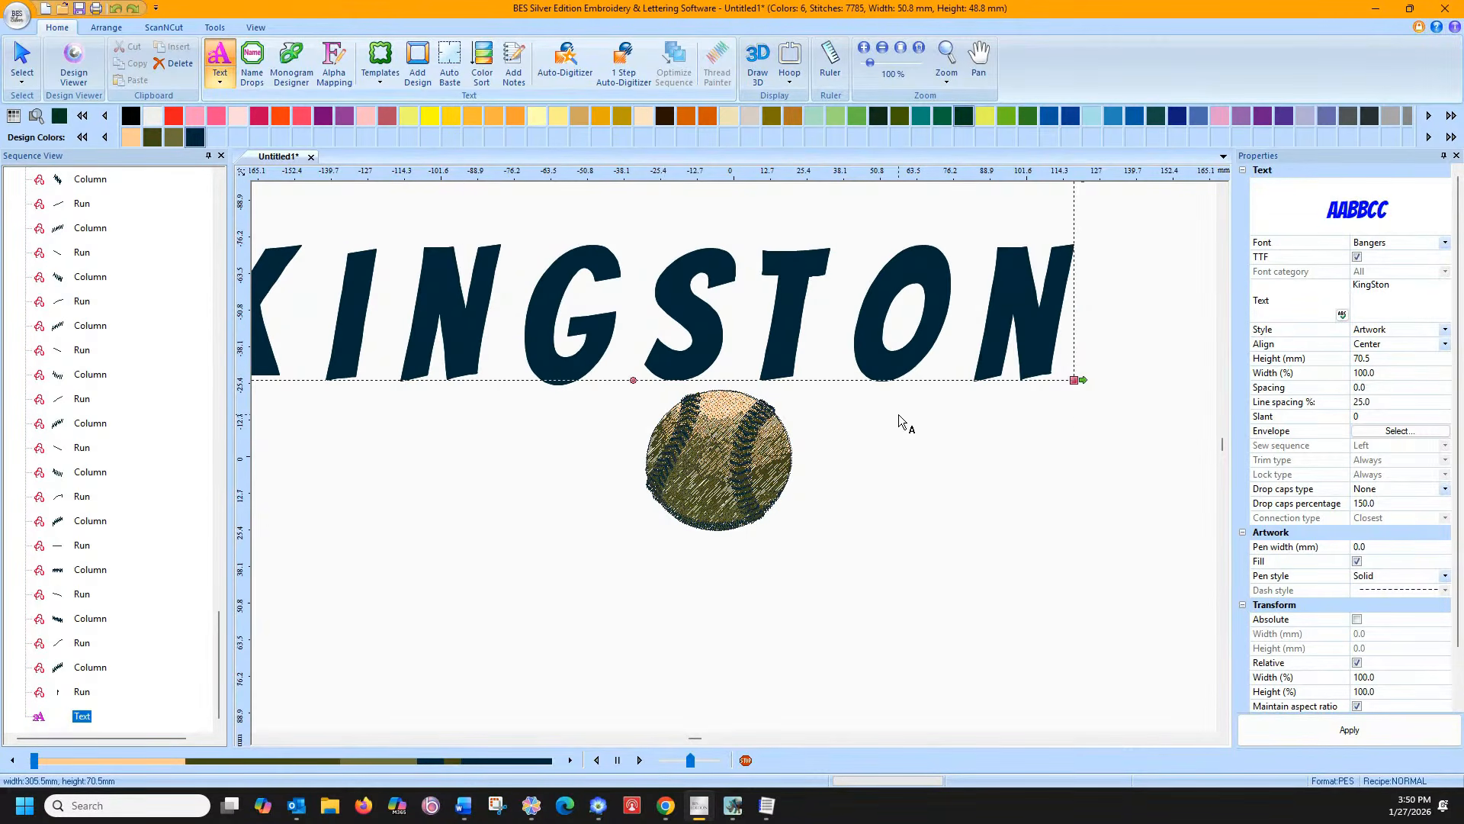
pyautogui.press('Return')
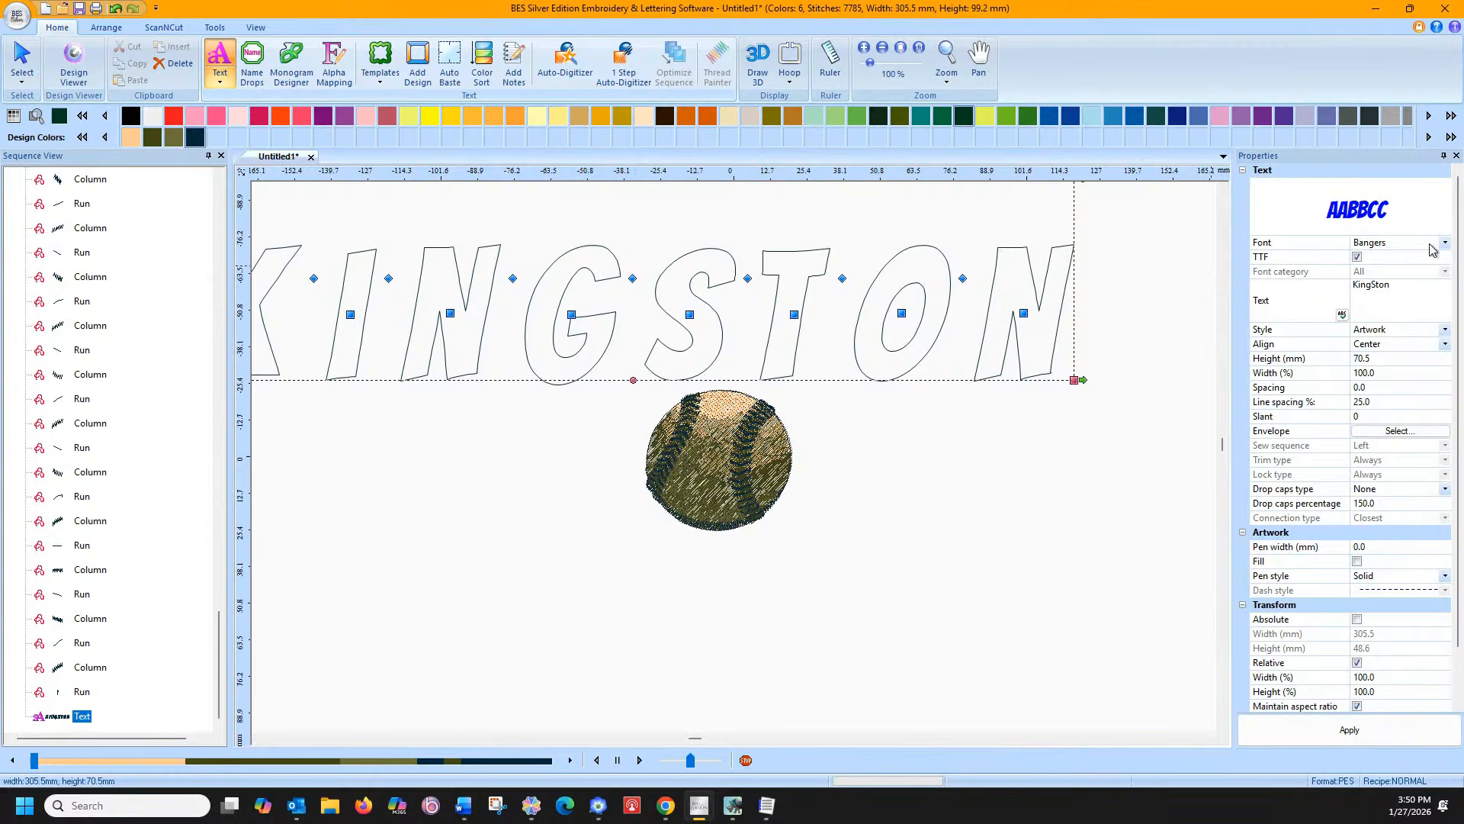
# Change the lettering stitch style to Column and dismiss the satin width warning
pyautogui.click(1445, 329)
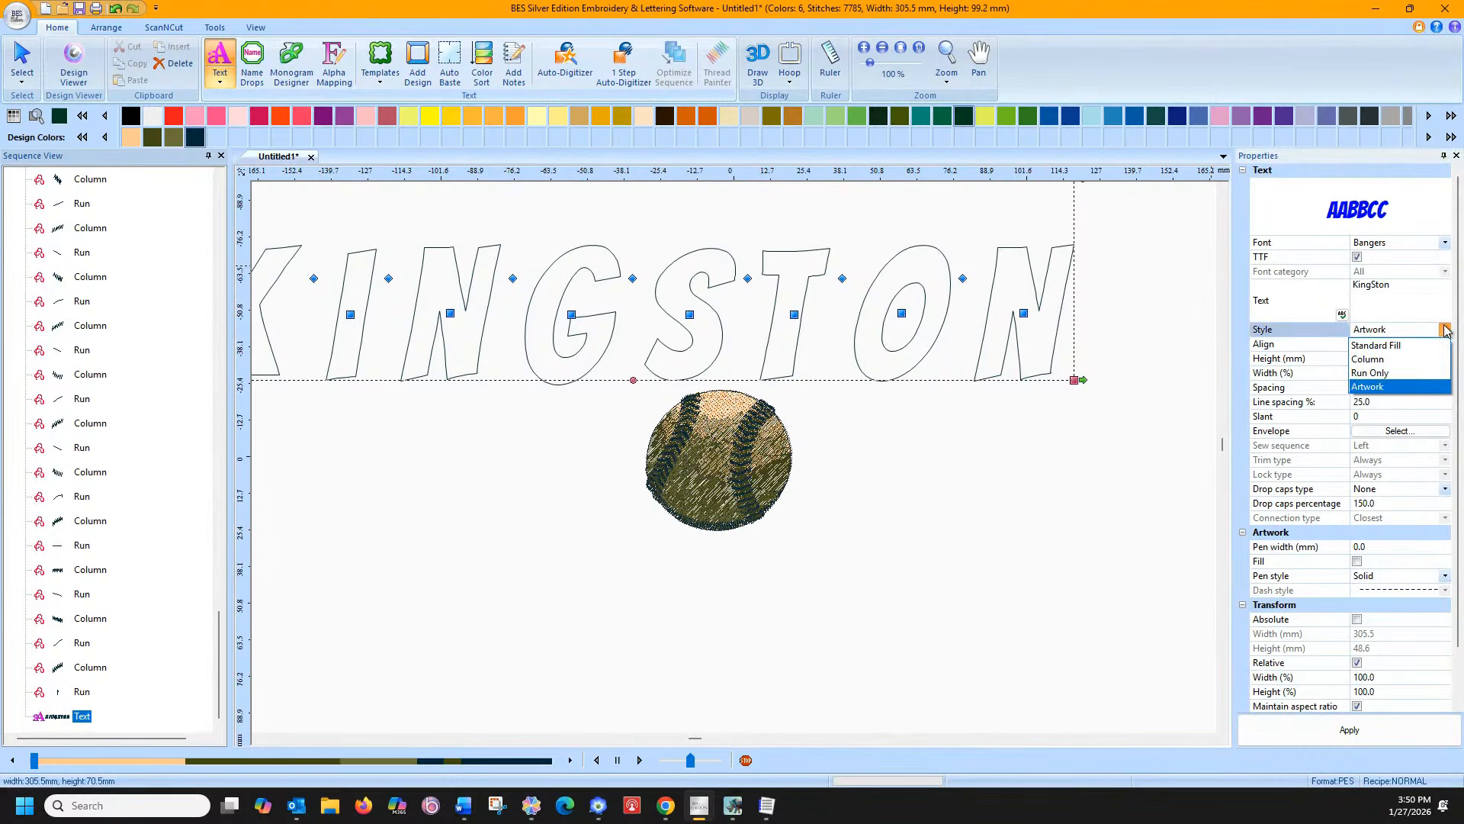
pyautogui.click(1411, 359)
pyautogui.click(1339, 741)
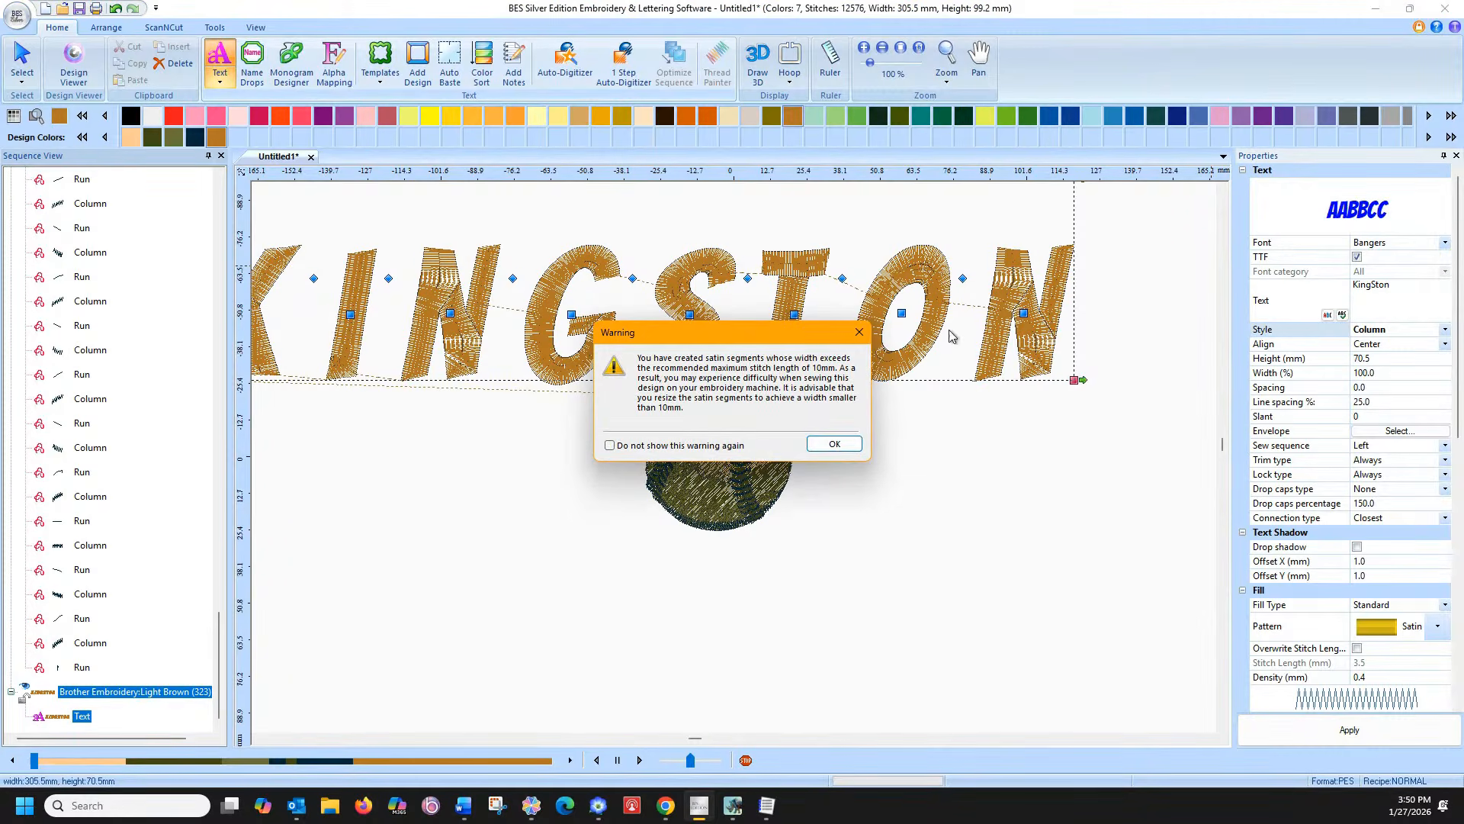
pyautogui.click(826, 440)
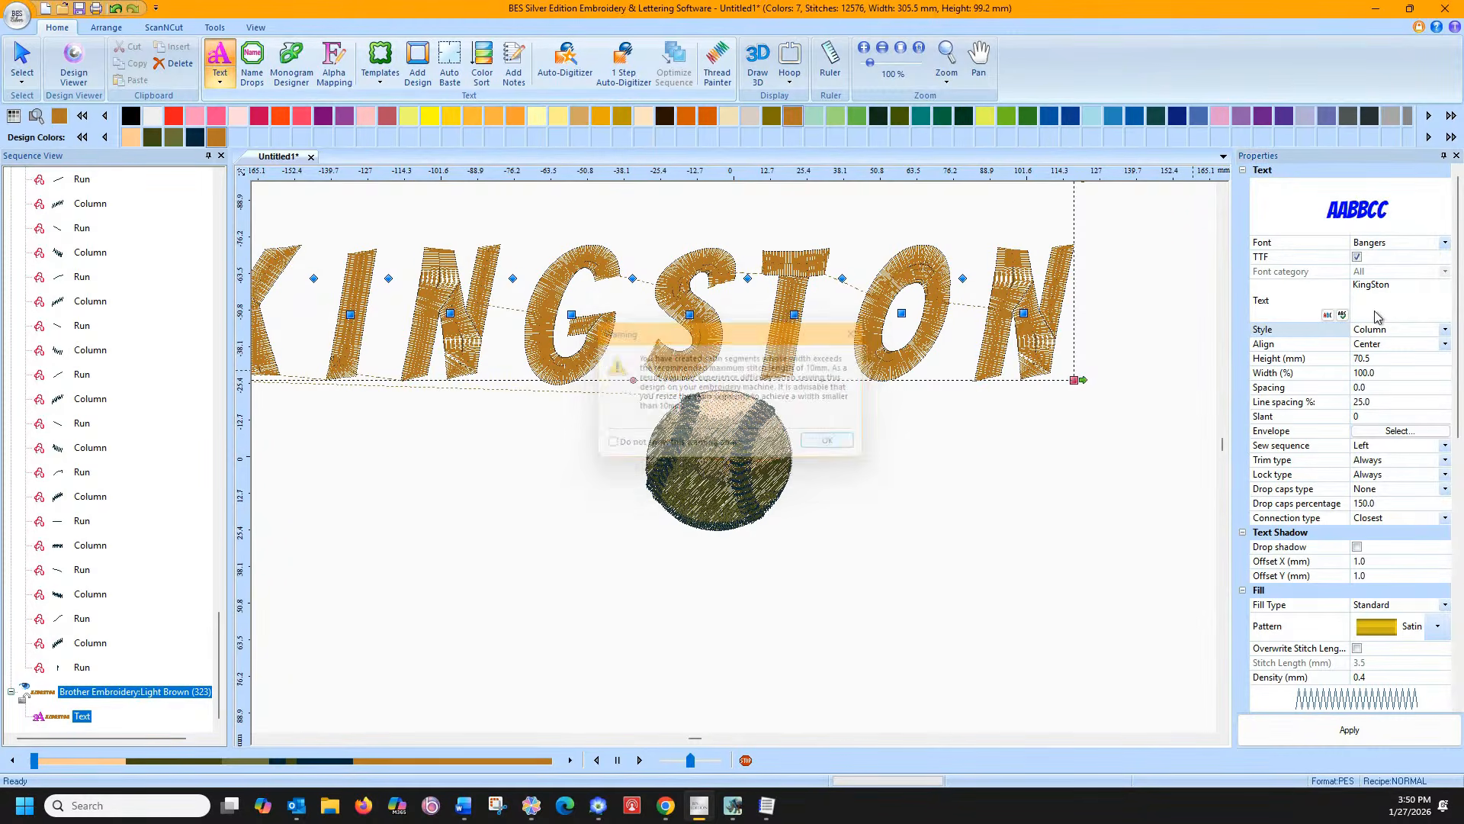
# Switch from TrueType to the Blocks 2 embroidery font and apply it
pyautogui.click(1445, 242)
pyautogui.click(1444, 242)
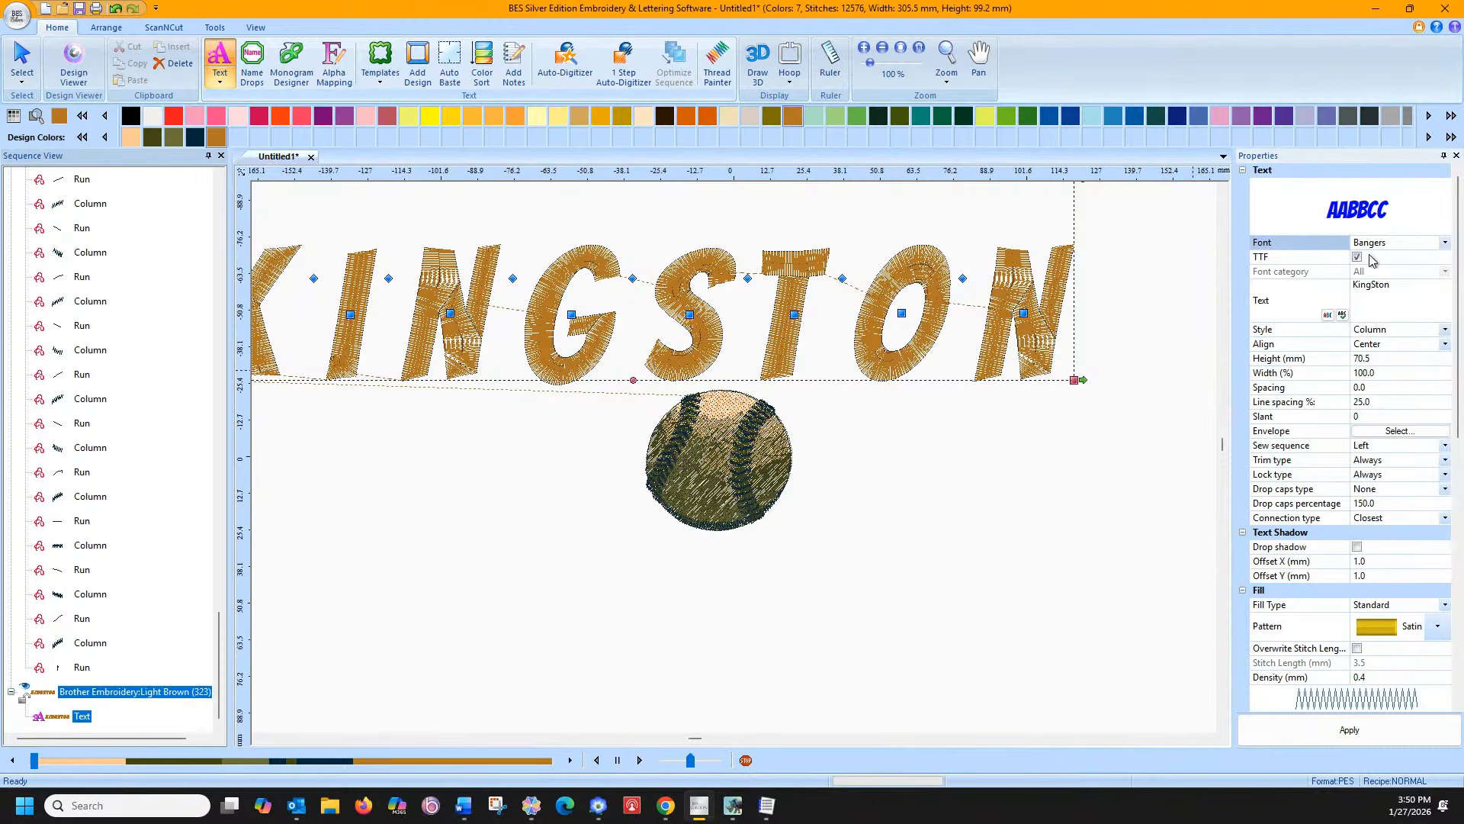
pyautogui.click(1356, 257)
pyautogui.click(1445, 243)
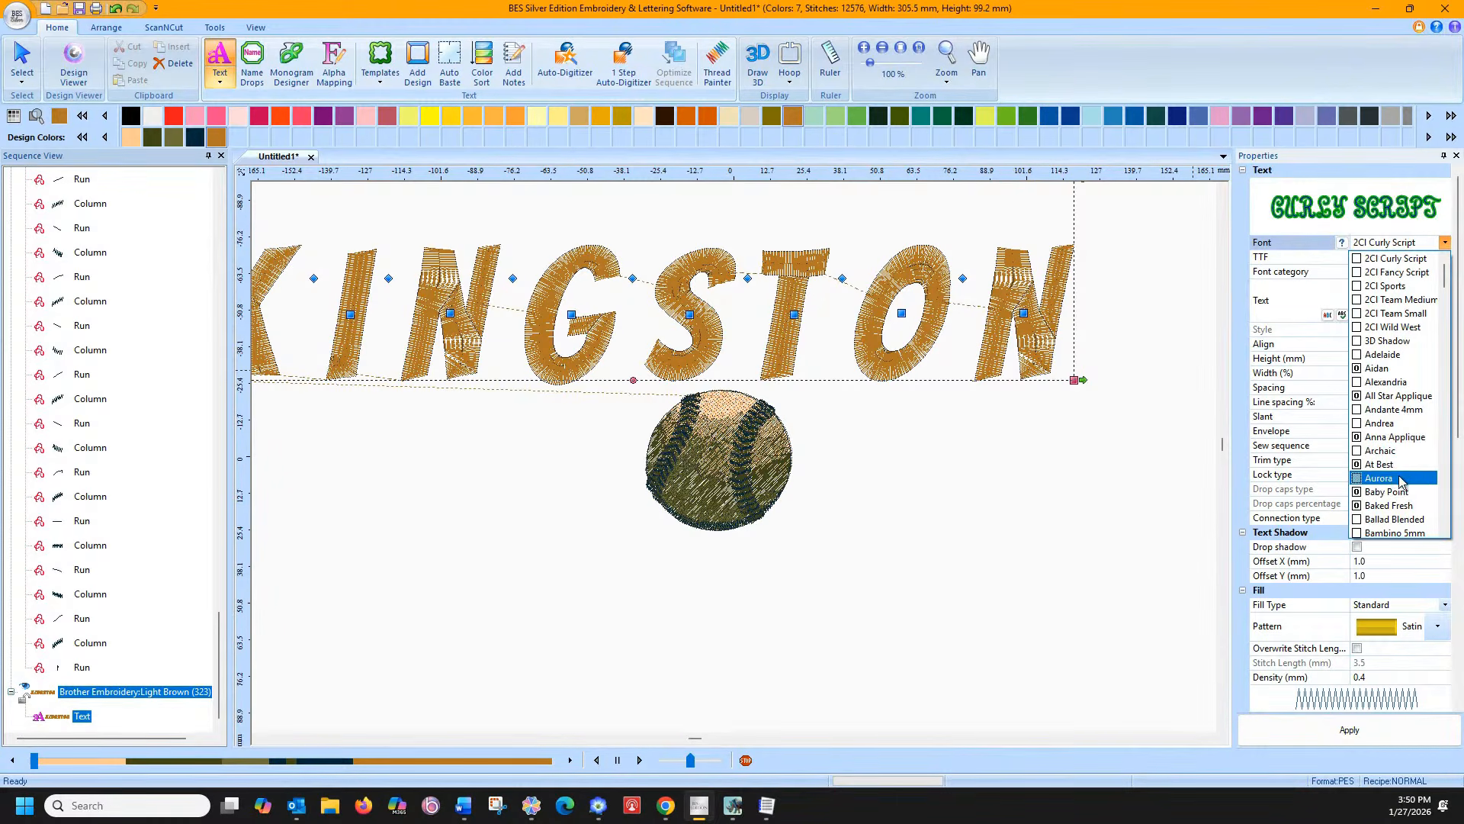
pyautogui.scroll(-2, 1395, 492)
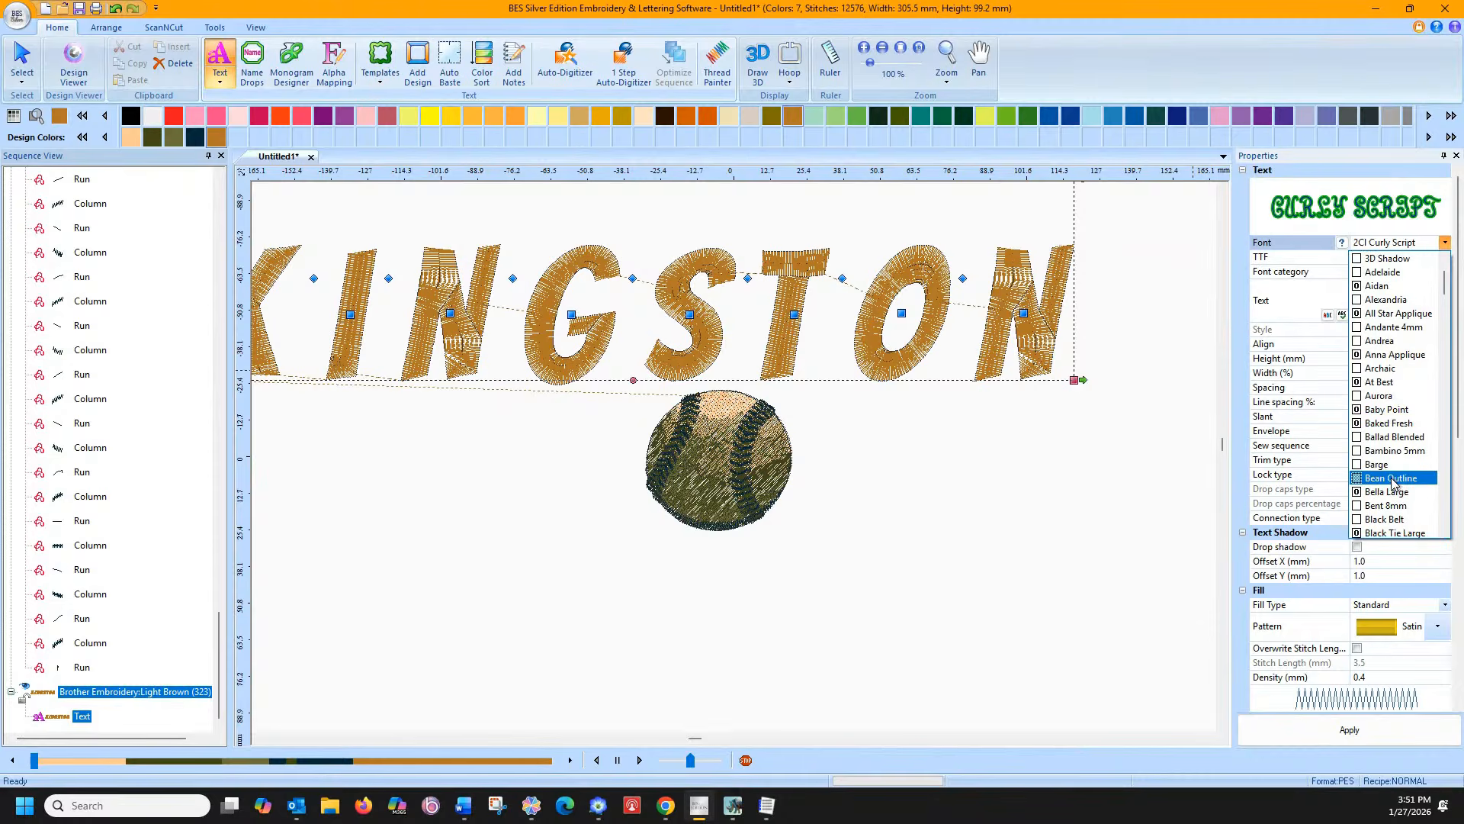
pyautogui.scroll(-3, 1389, 472)
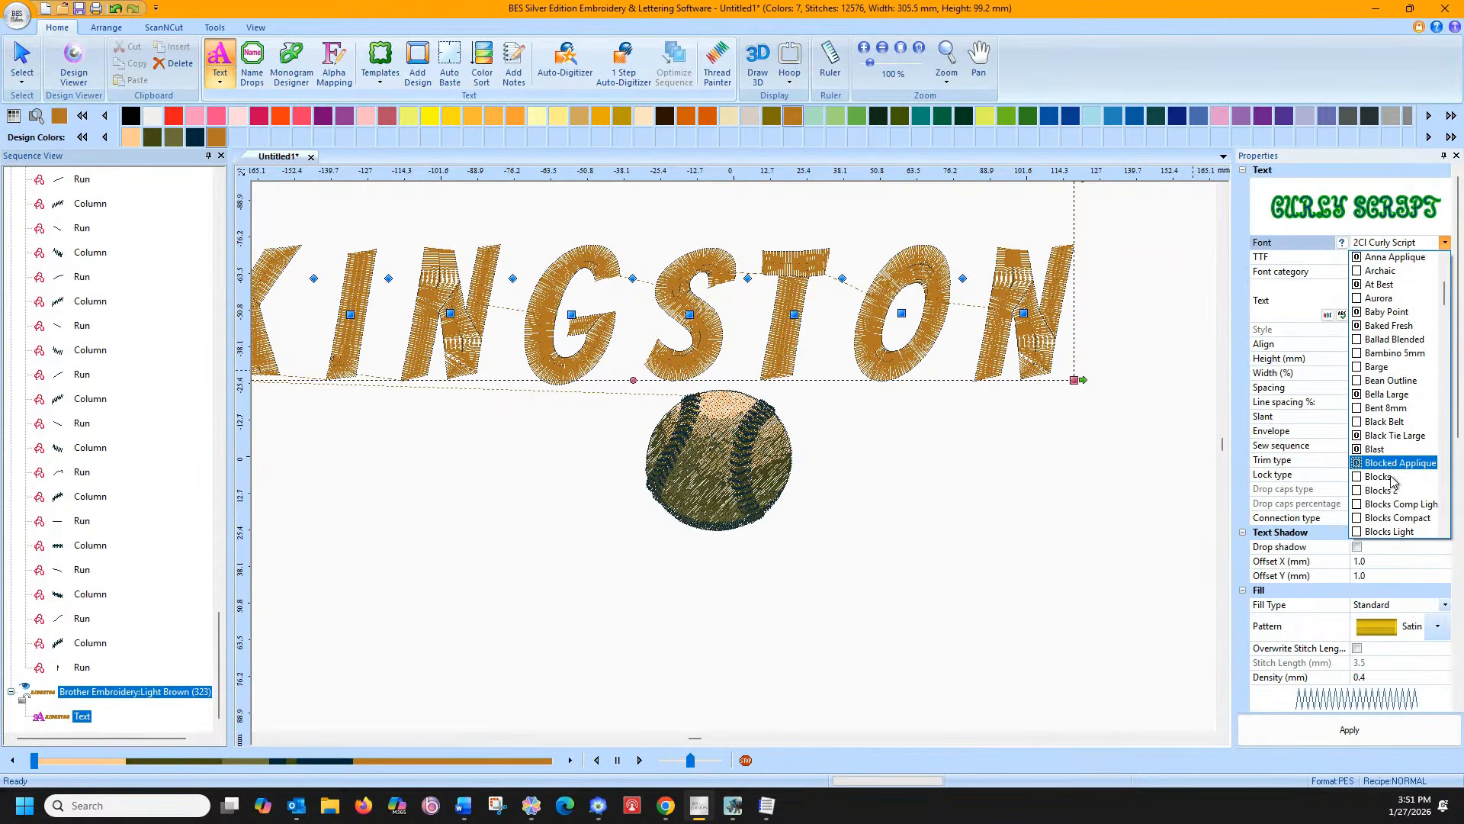
pyautogui.click(1386, 465)
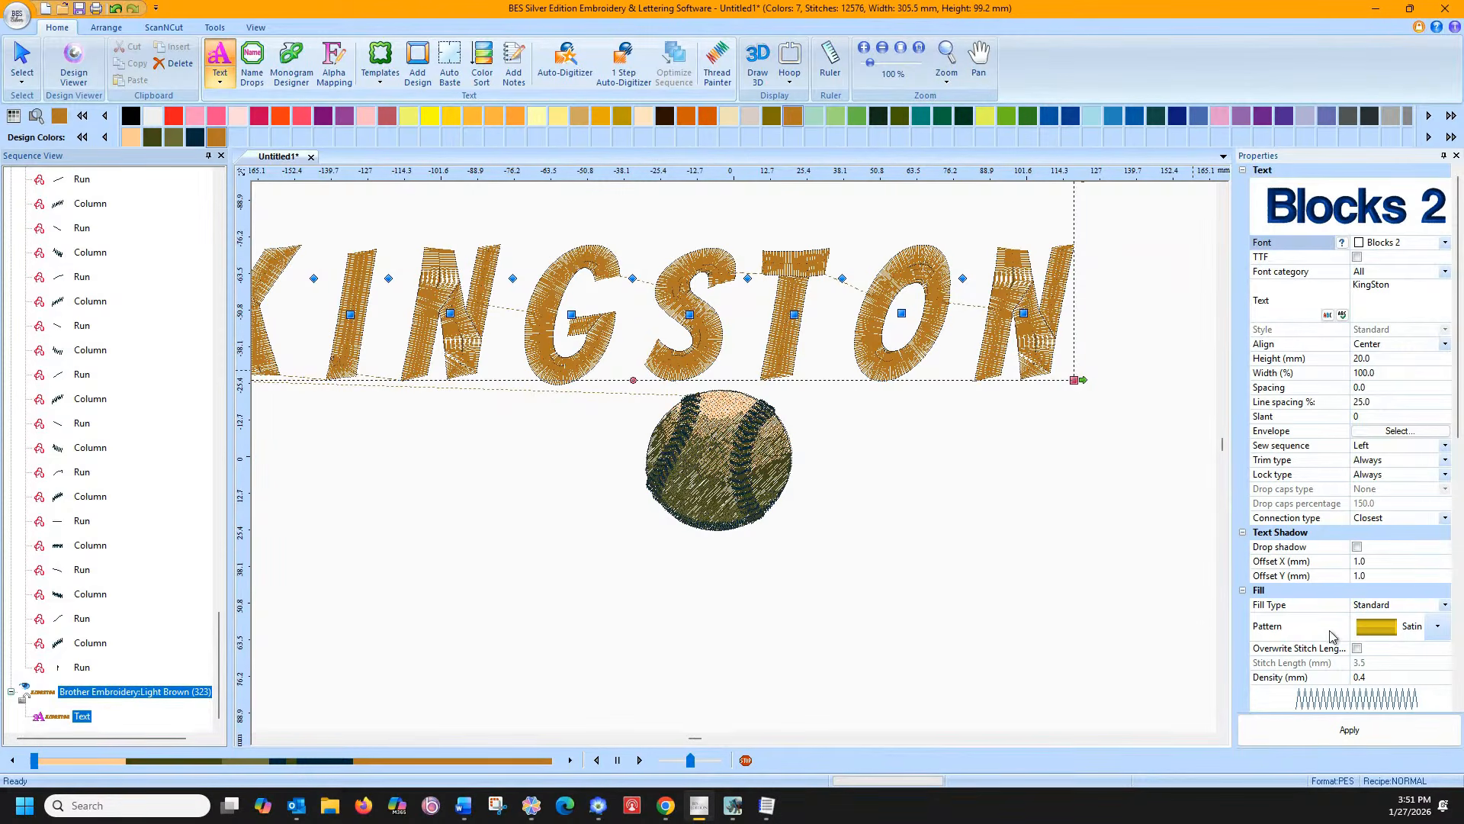
pyautogui.click(1327, 730)
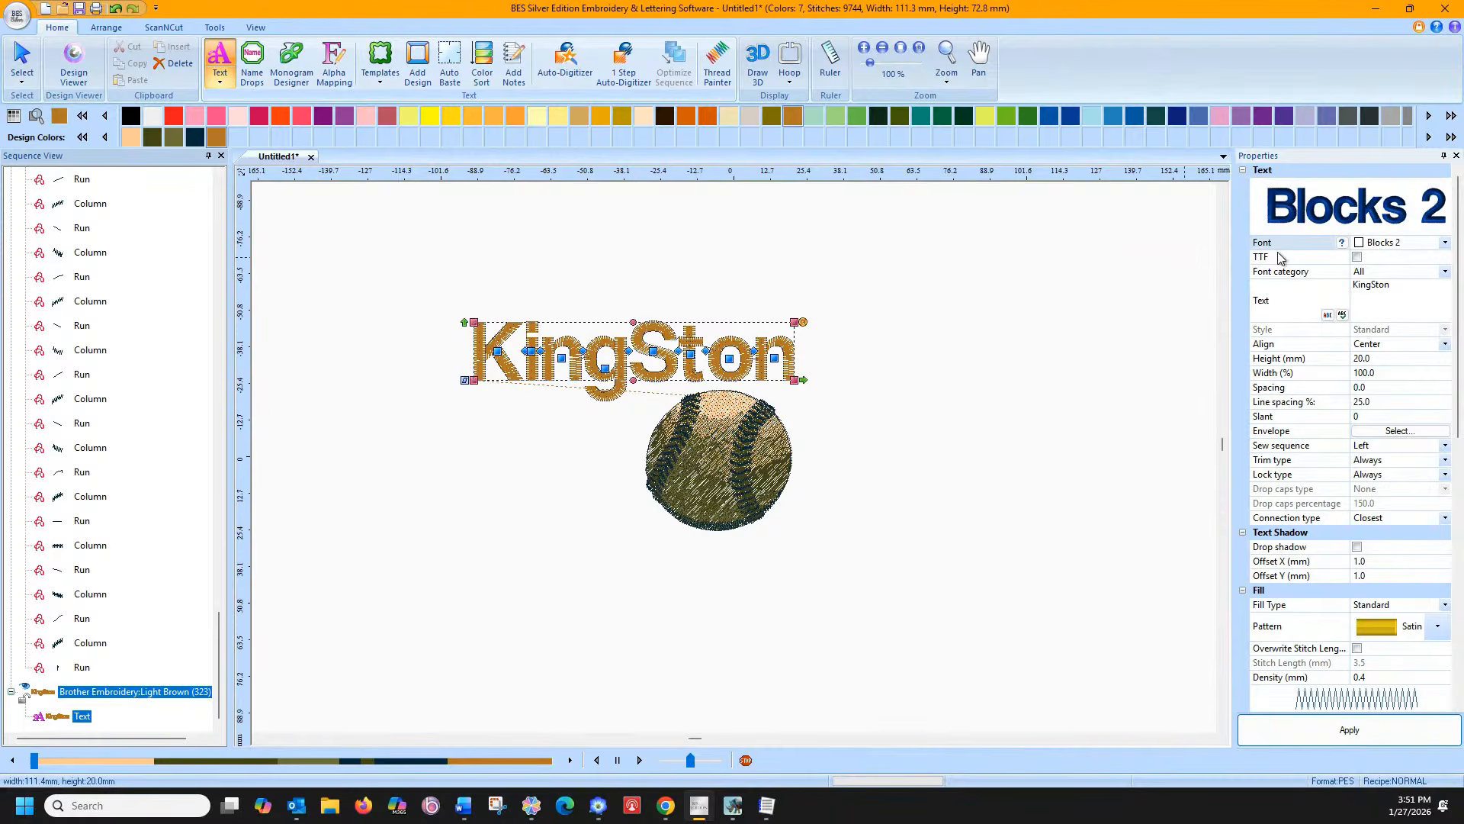
# Correct the lettering to 'Kingston' and arch it along a circle over the baseball
pyautogui.click(1375, 287)
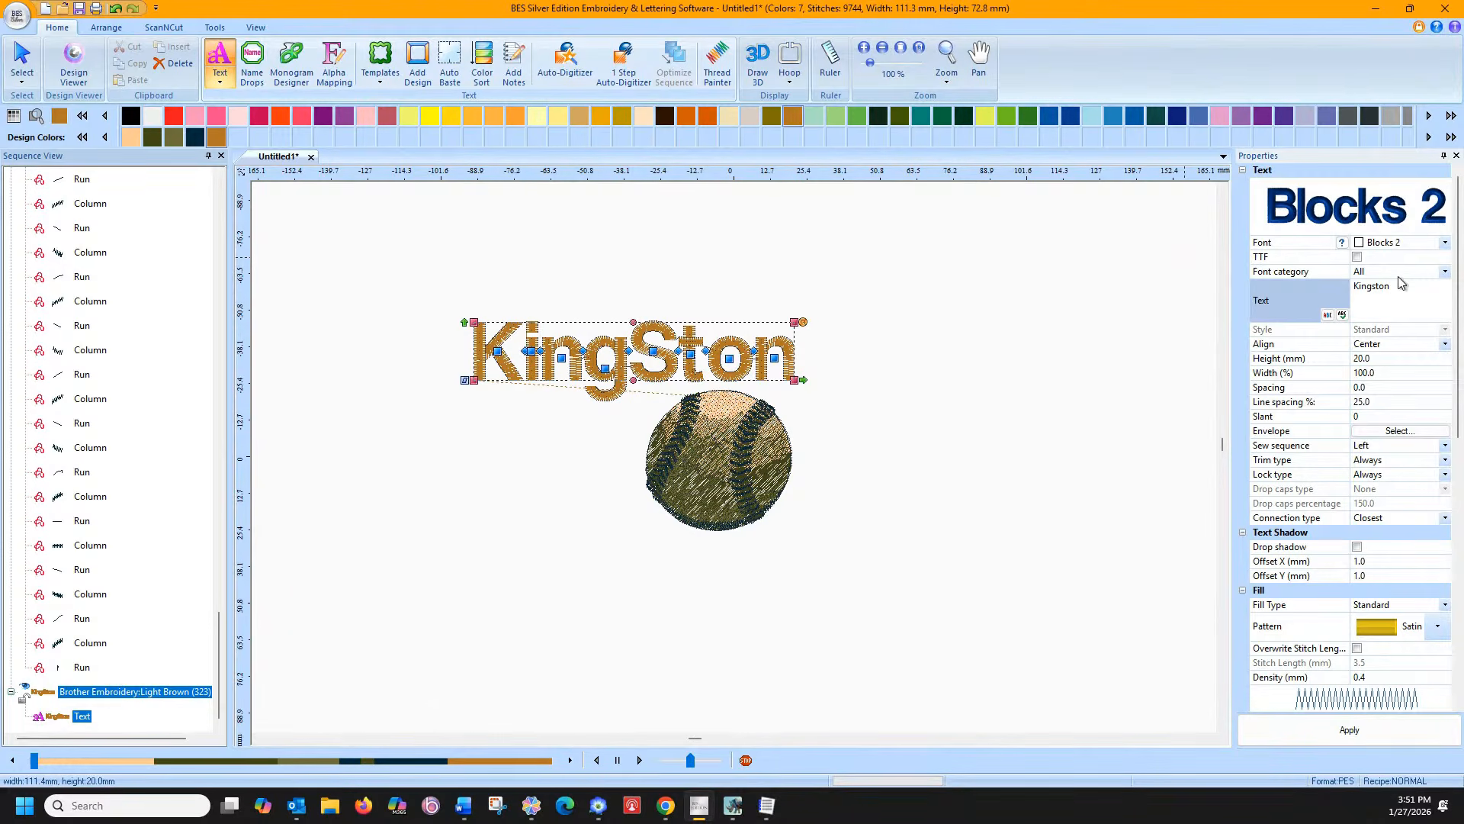
pyautogui.click(1368, 730)
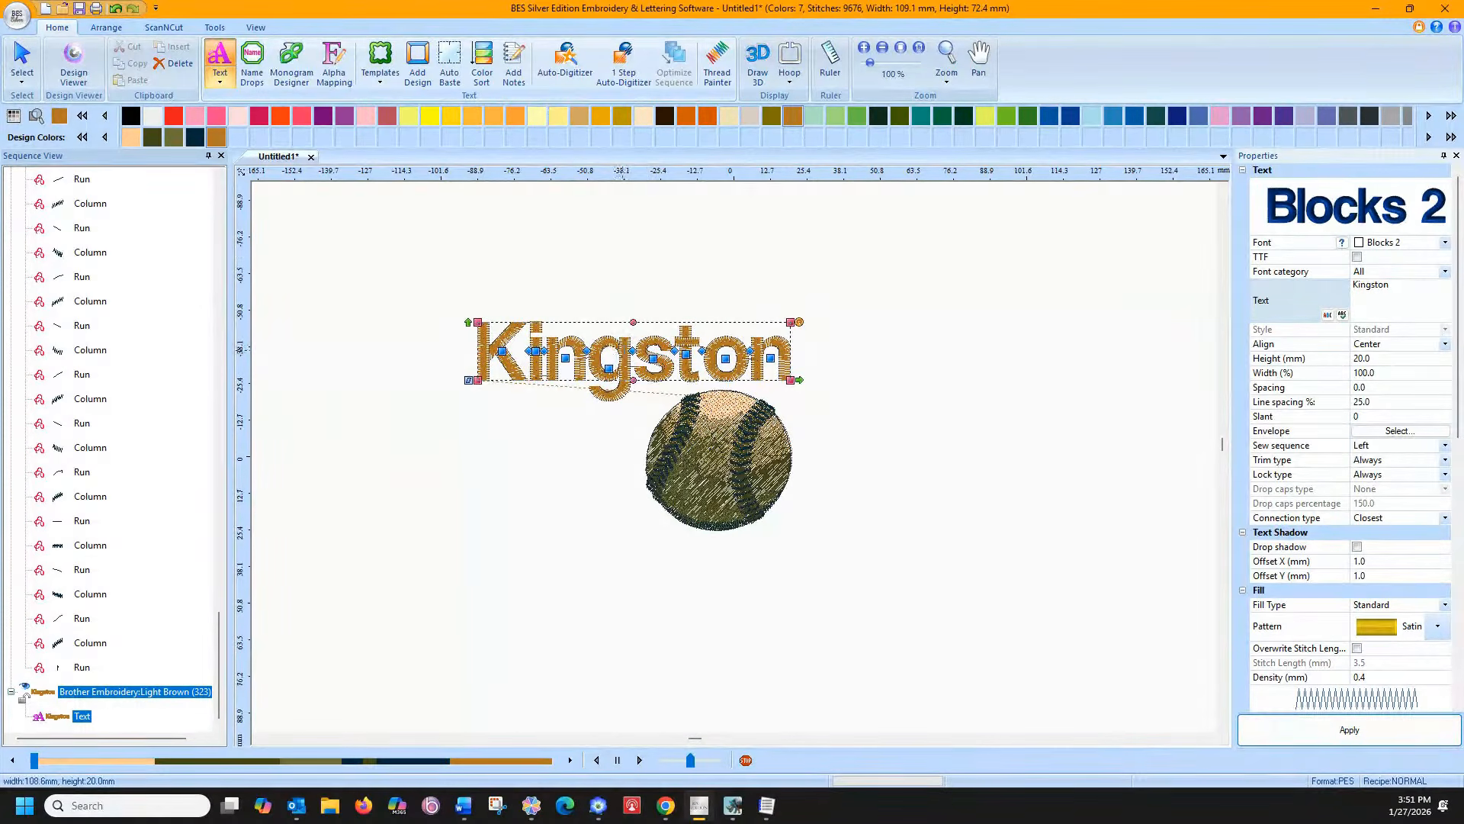
pyautogui.rightClick(628, 357)
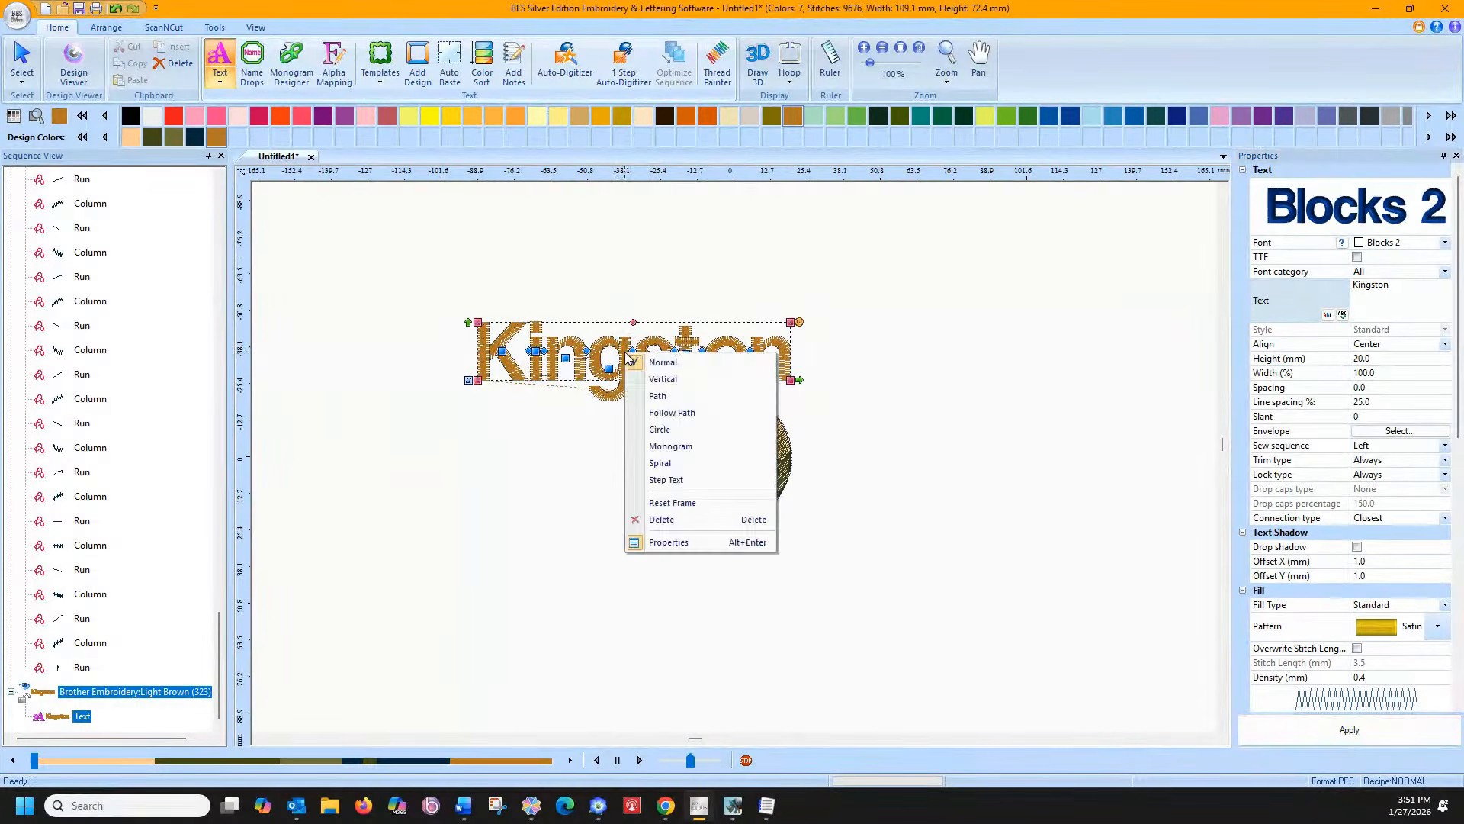
pyautogui.click(668, 431)
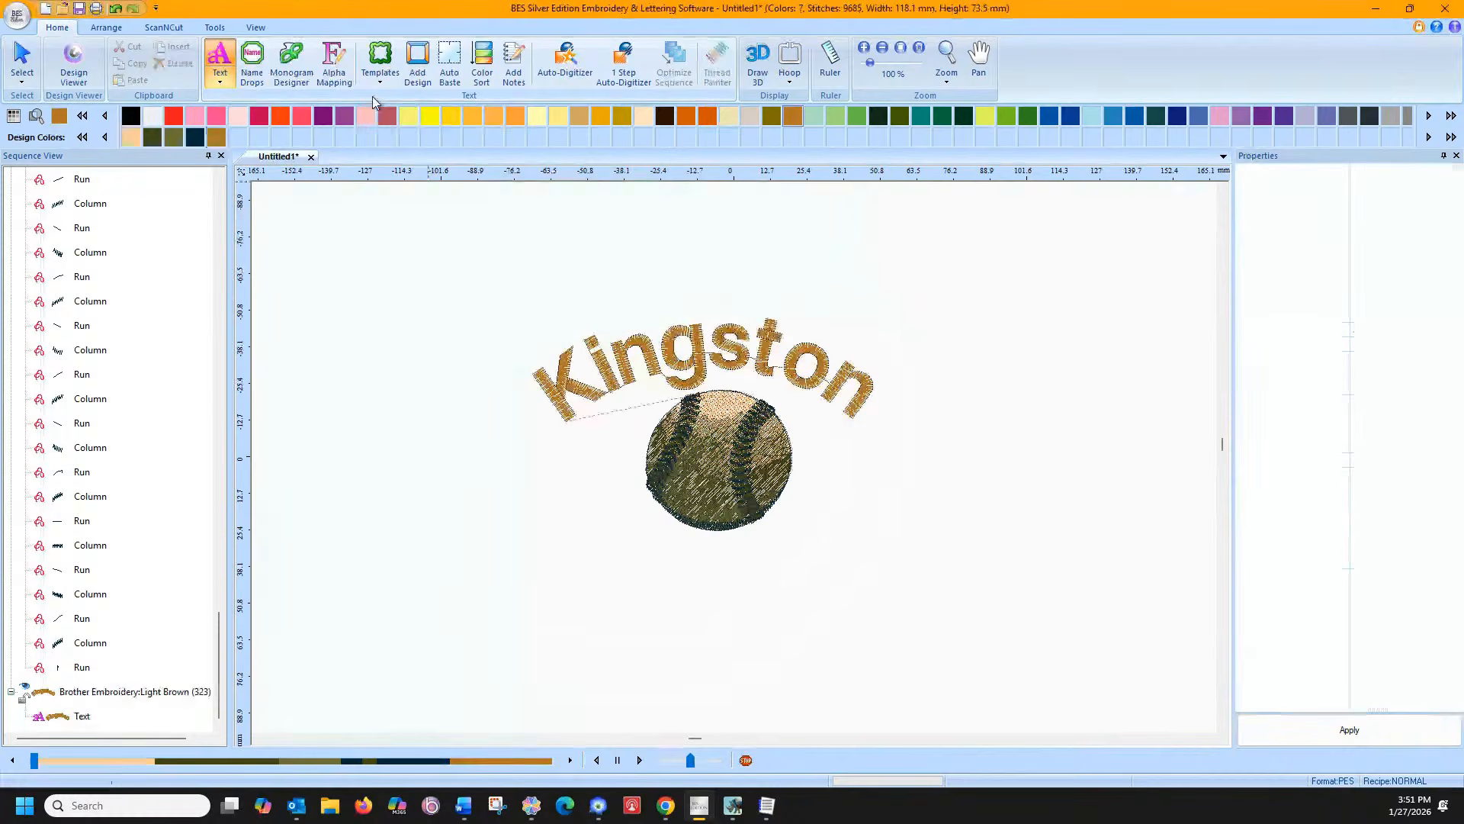
# Add straight lettering with the person's full name below the baseball
pyautogui.click(220, 79)
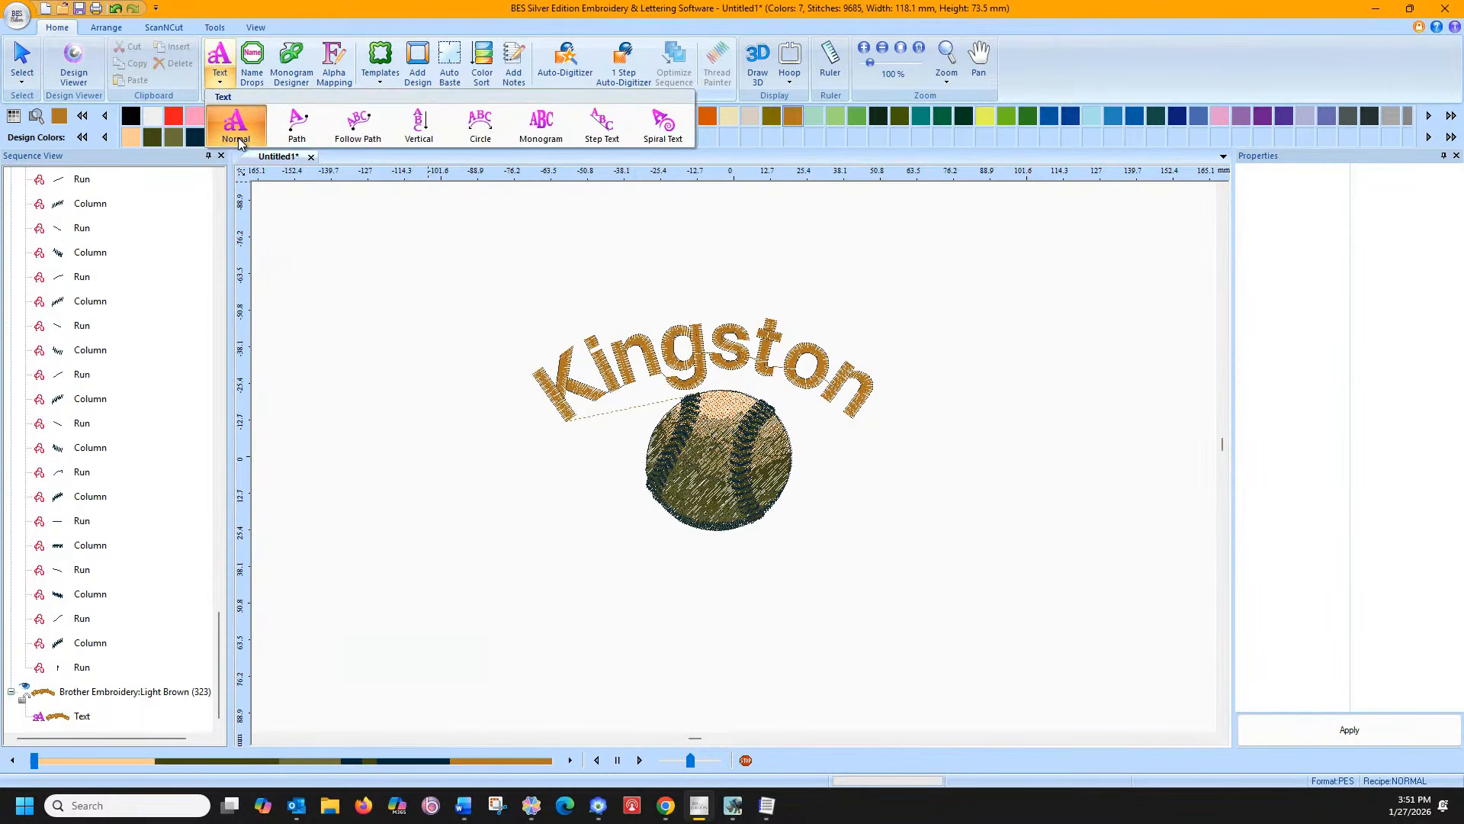
pyautogui.click(241, 137)
pyautogui.click(561, 596)
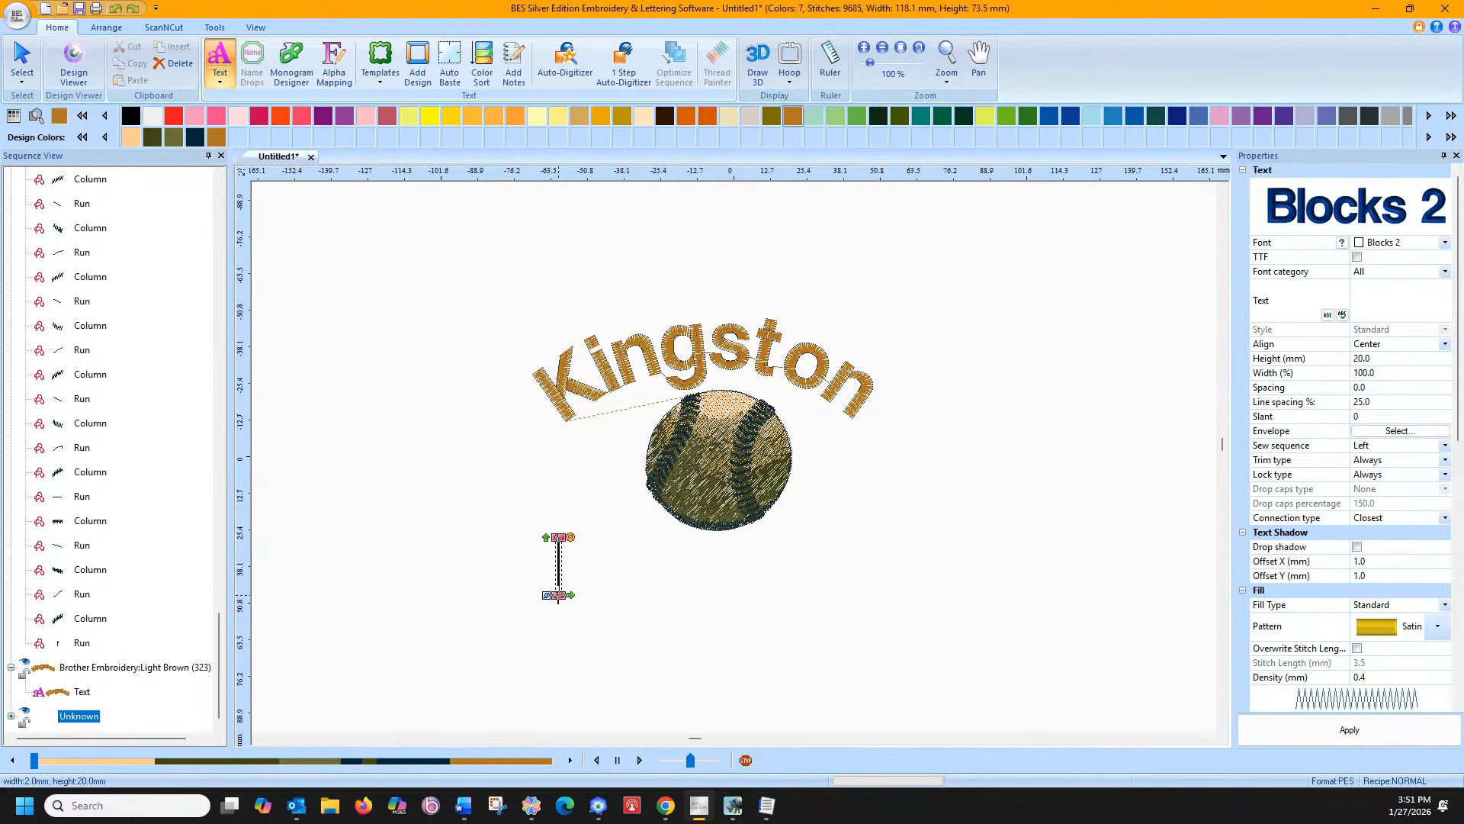
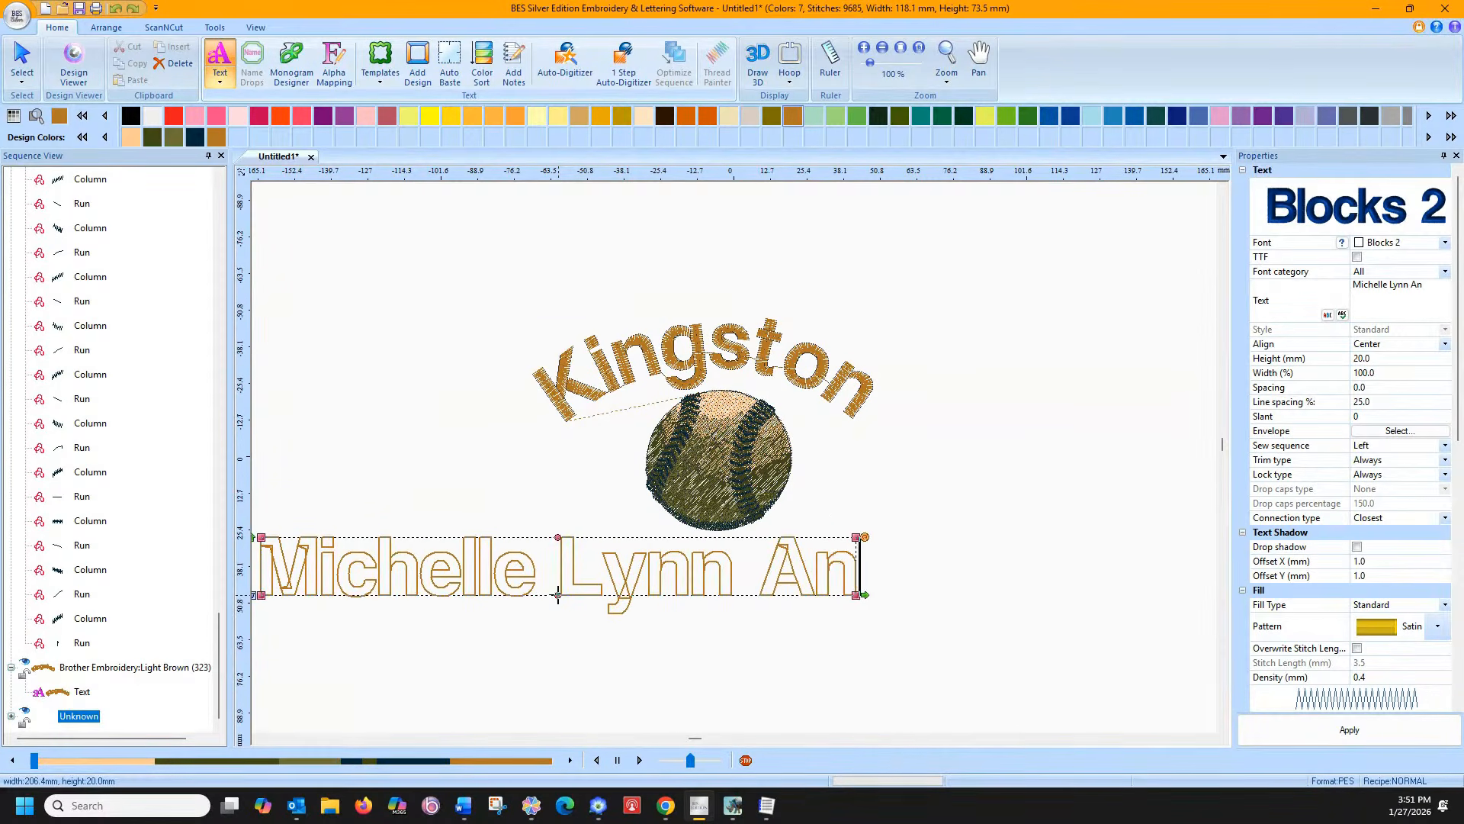
pyautogui.press('Return')
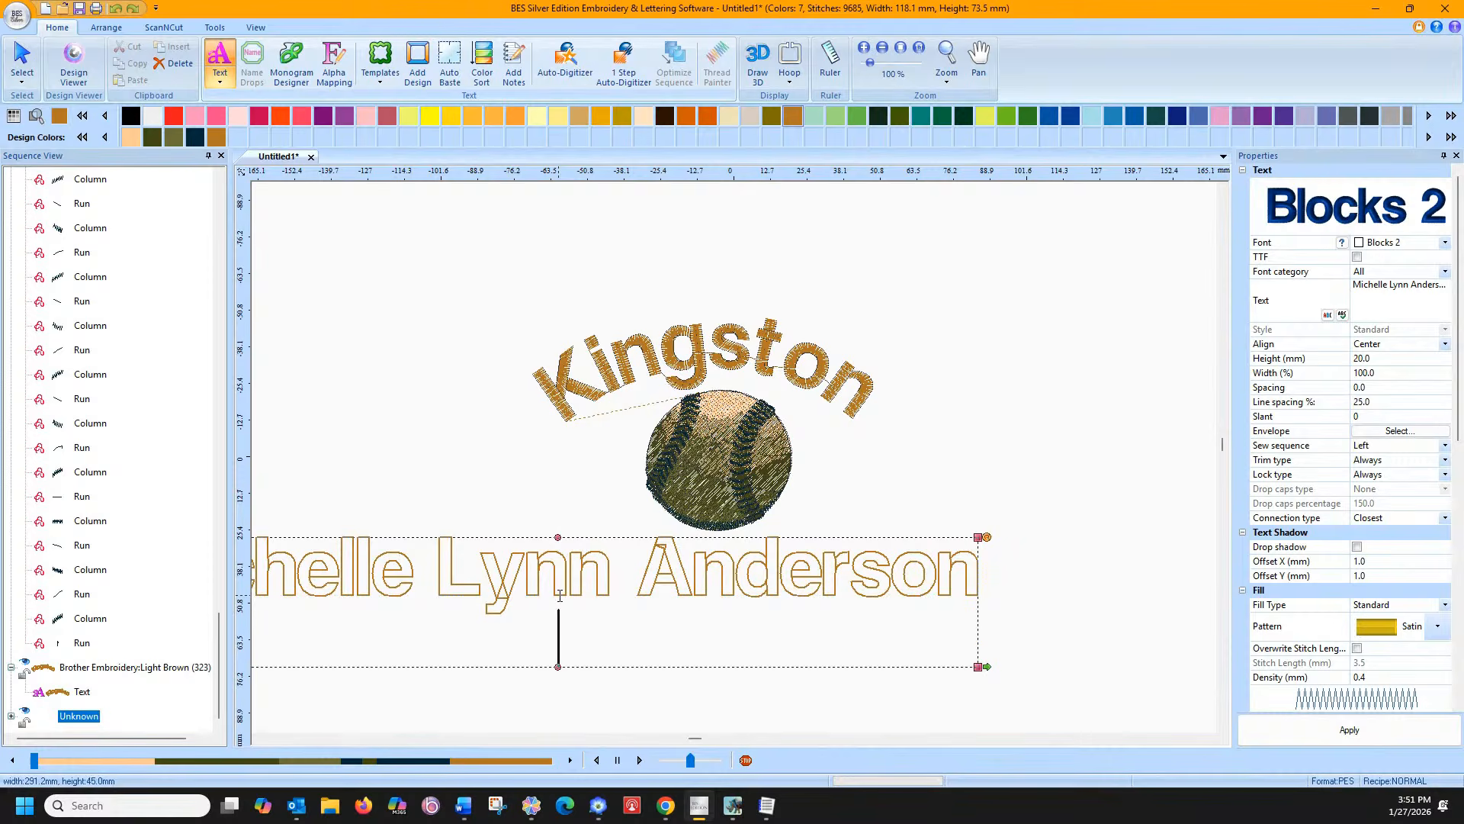
pyautogui.press('BackSpace')
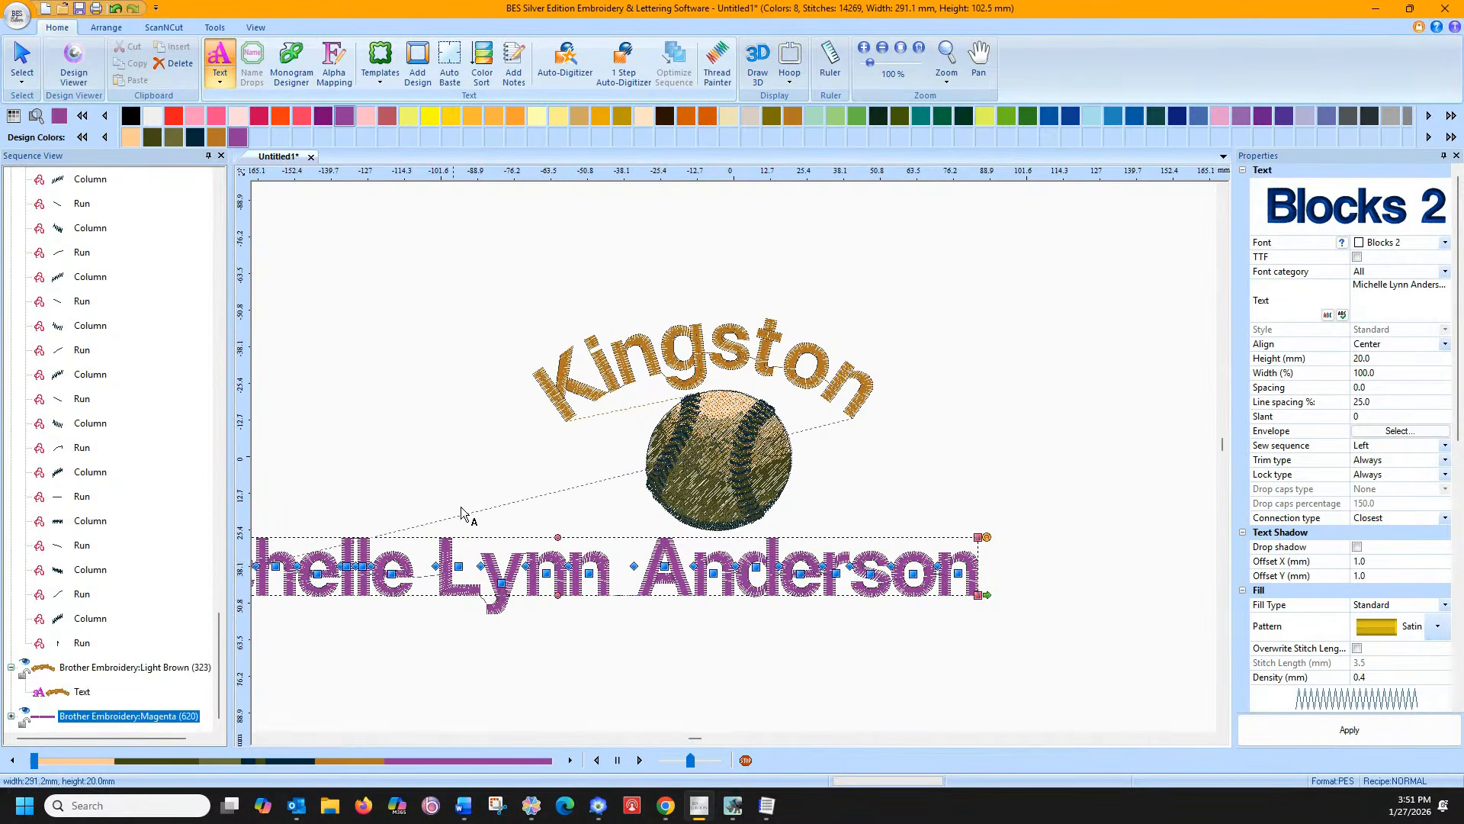
# Drag the name lettering so it sits centred under the baseball
pyautogui.click(22, 61)
pyautogui.click(595, 577)
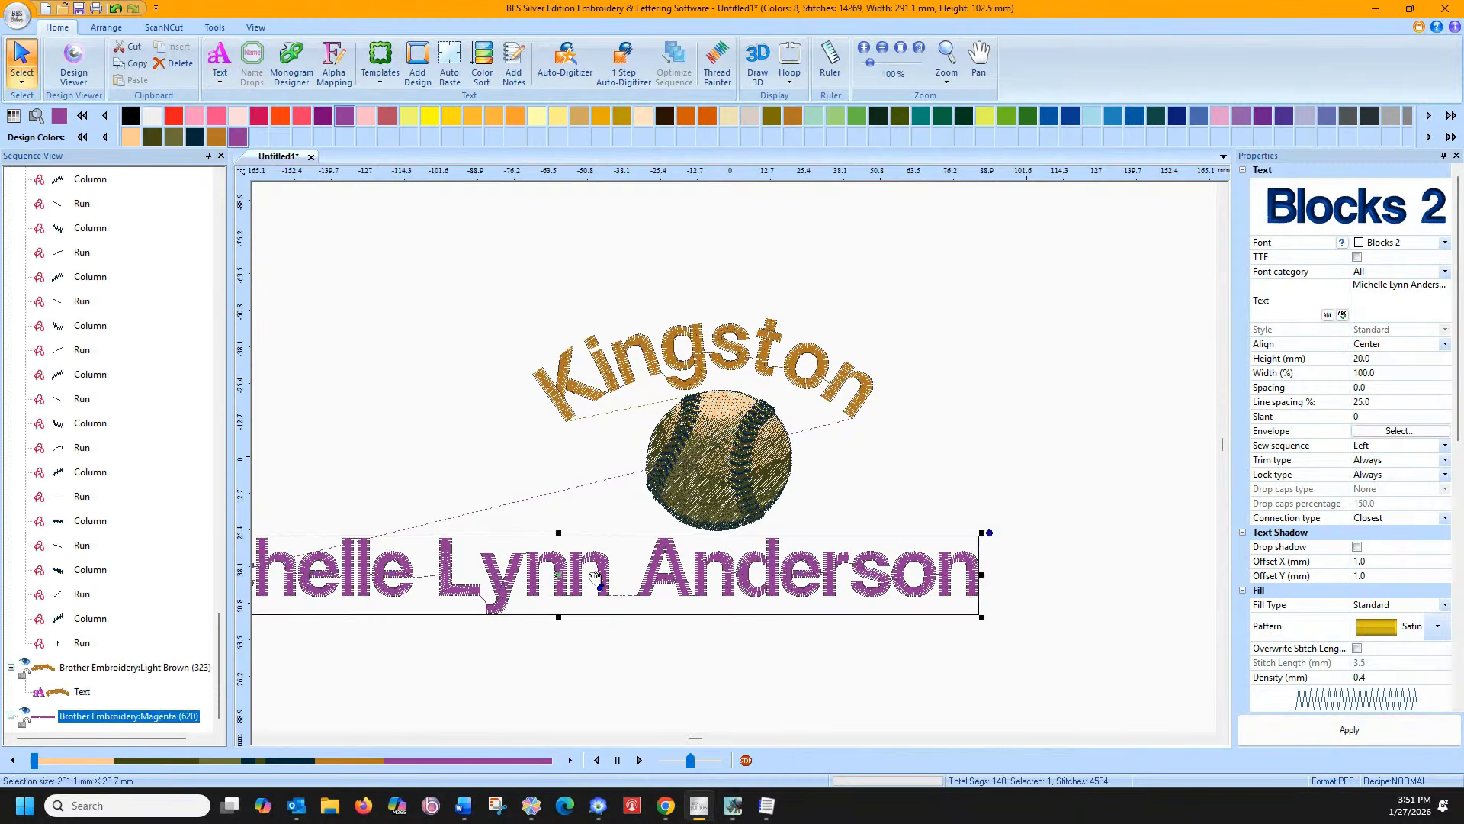
pyautogui.moveTo(595, 577); pyautogui.dragTo(702, 578)
pyautogui.moveTo(752, 567); pyautogui.dragTo(761, 565)
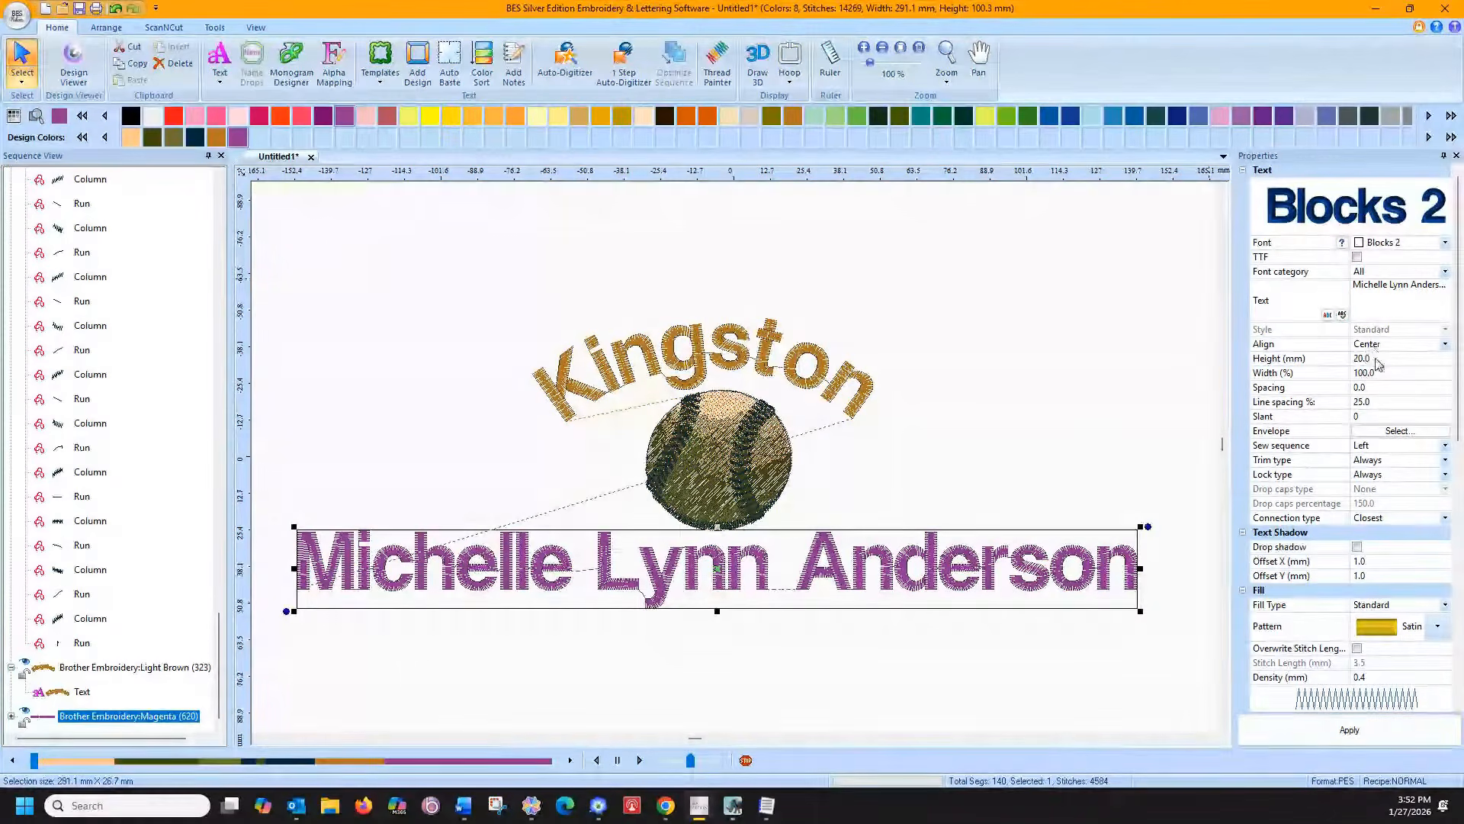
# Check the font's recommended heights and set the name lettering height to 10 mm
pyautogui.click(1339, 362)
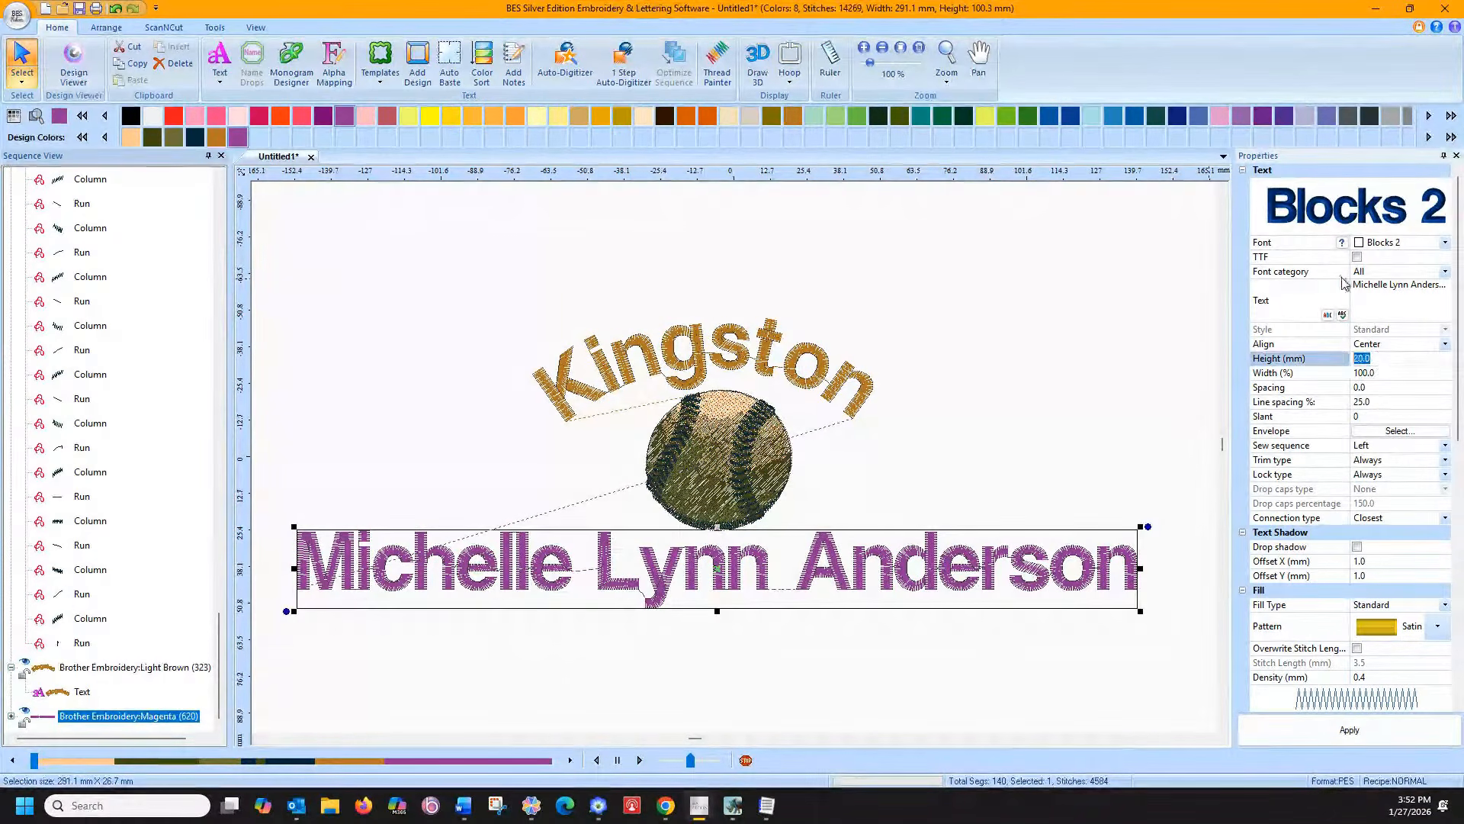
pyautogui.click(1341, 242)
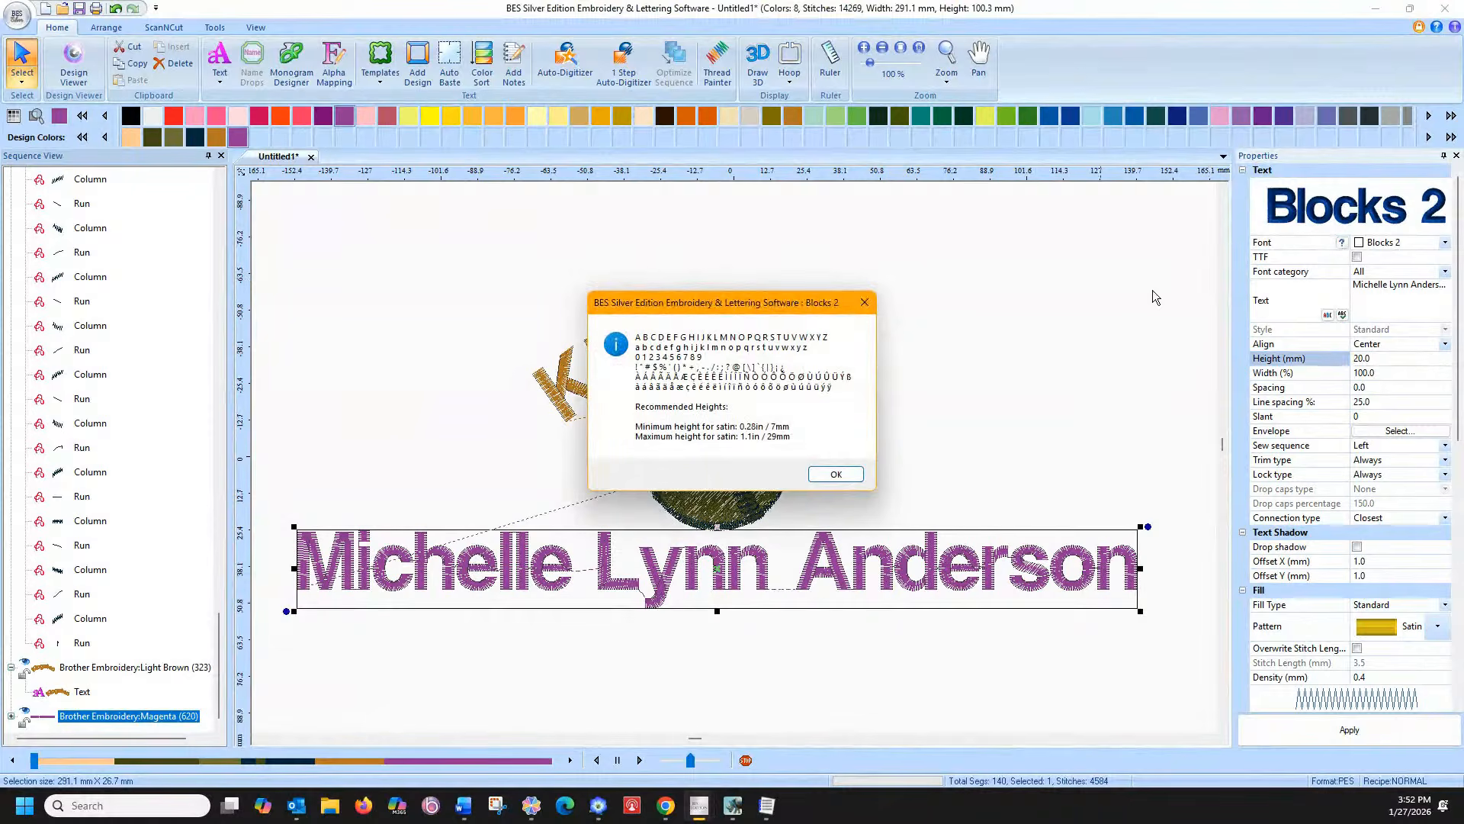
pyautogui.click(822, 477)
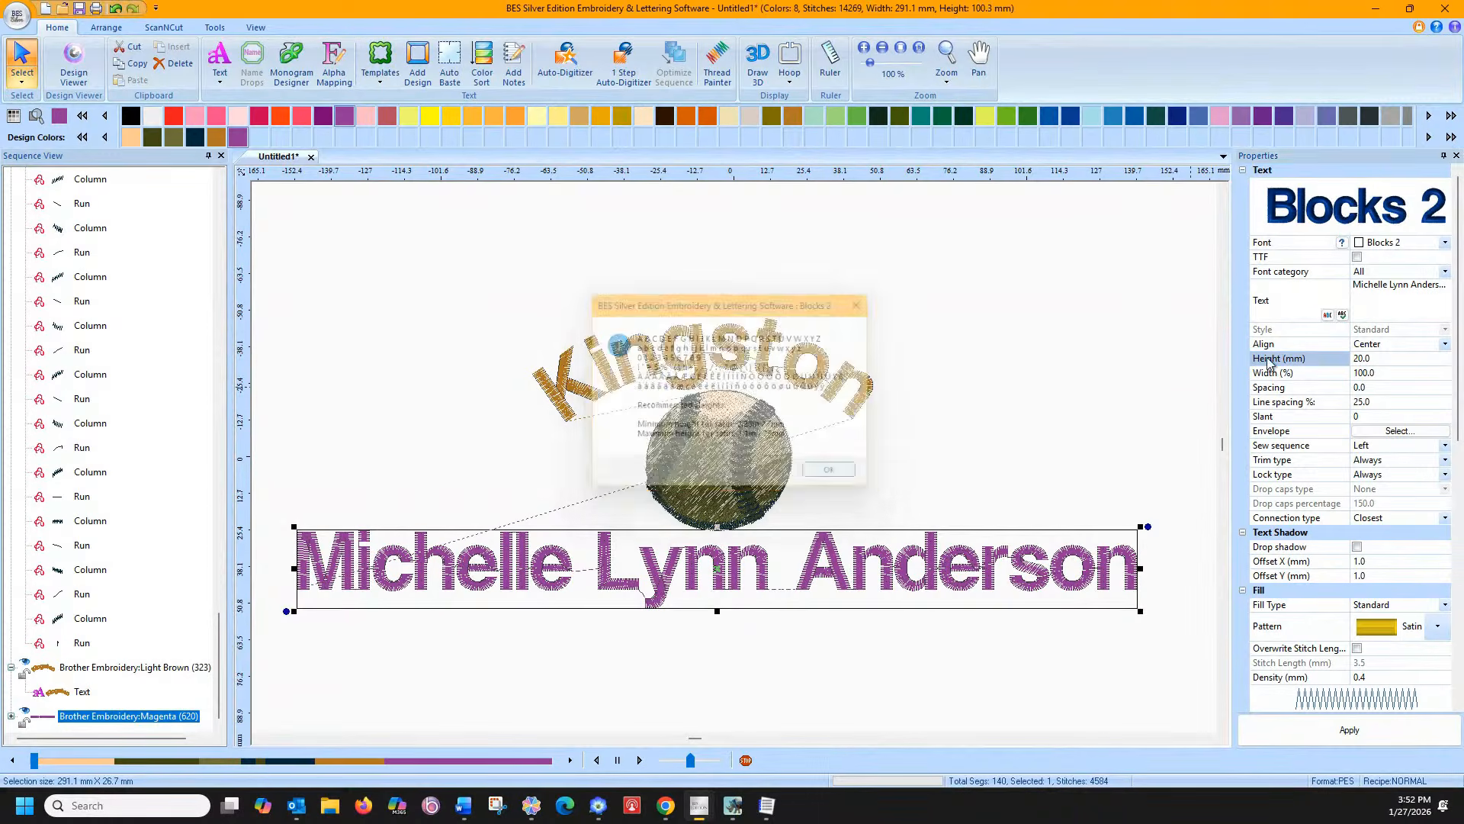
pyautogui.doubleClick(1374, 365)
pyautogui.write('10')
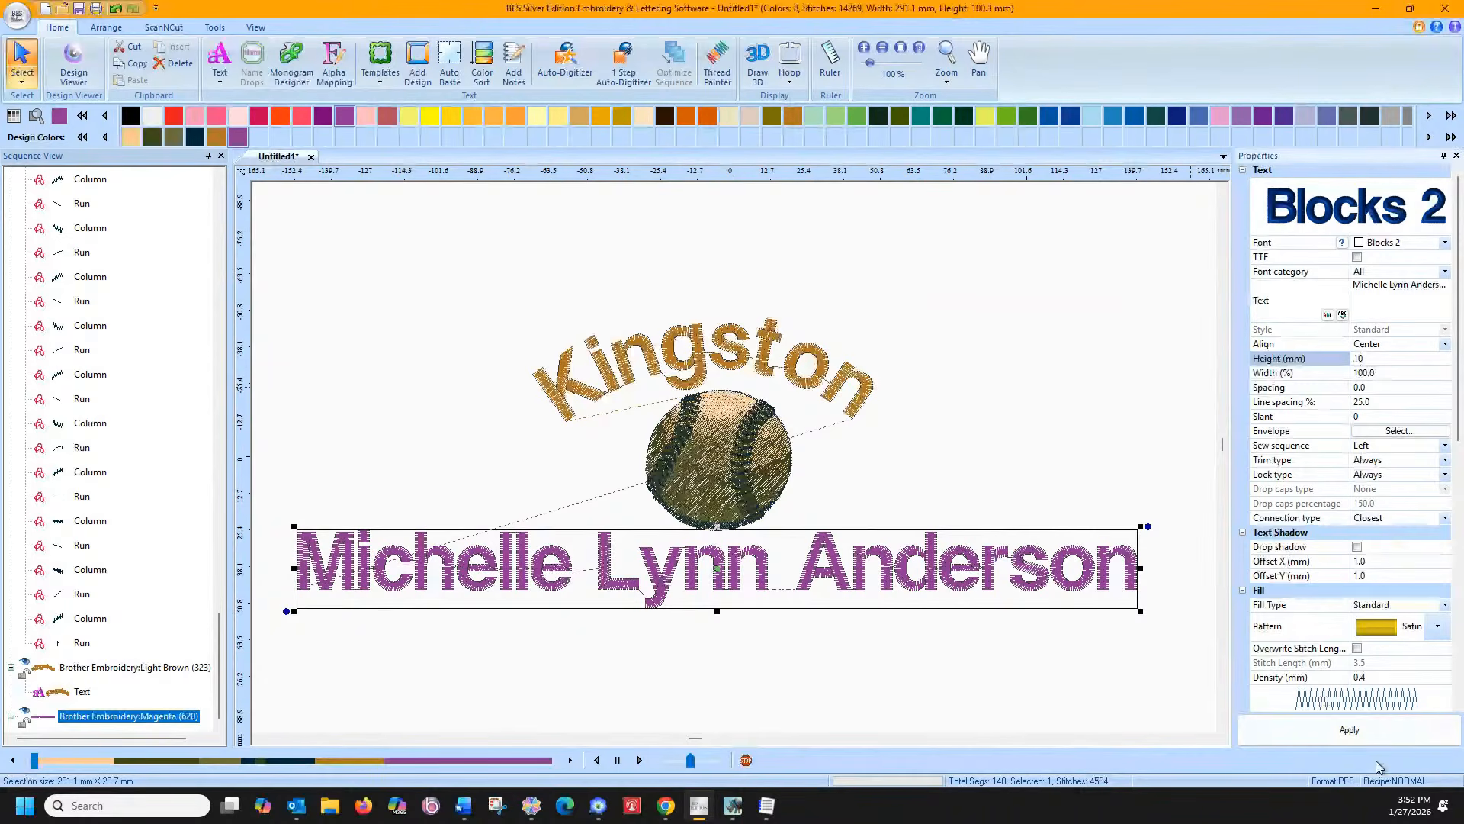
pyautogui.click(1349, 729)
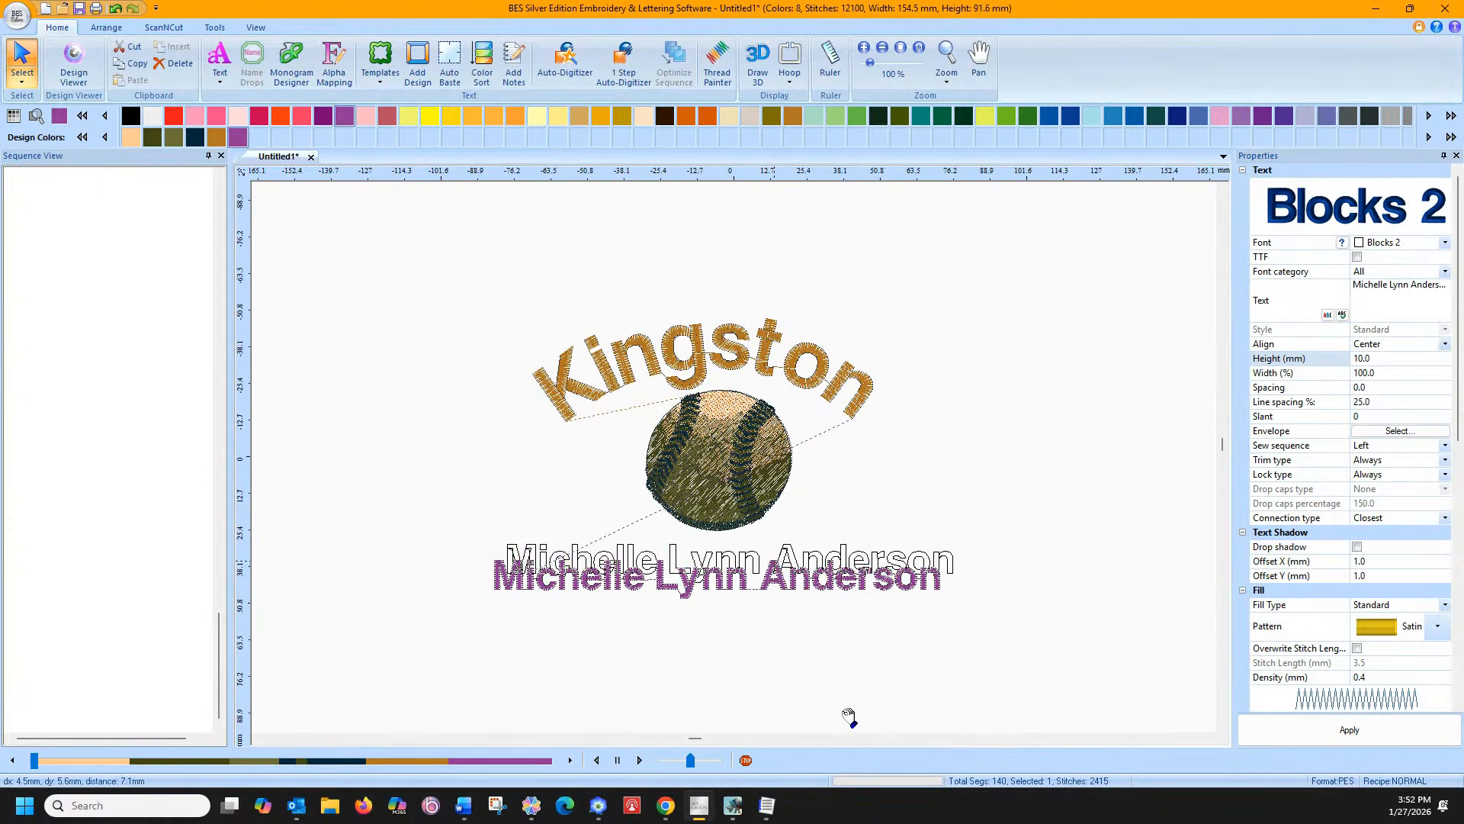
pyautogui.click(848, 652)
pyautogui.moveTo(447, 250); pyautogui.dragTo(996, 633)
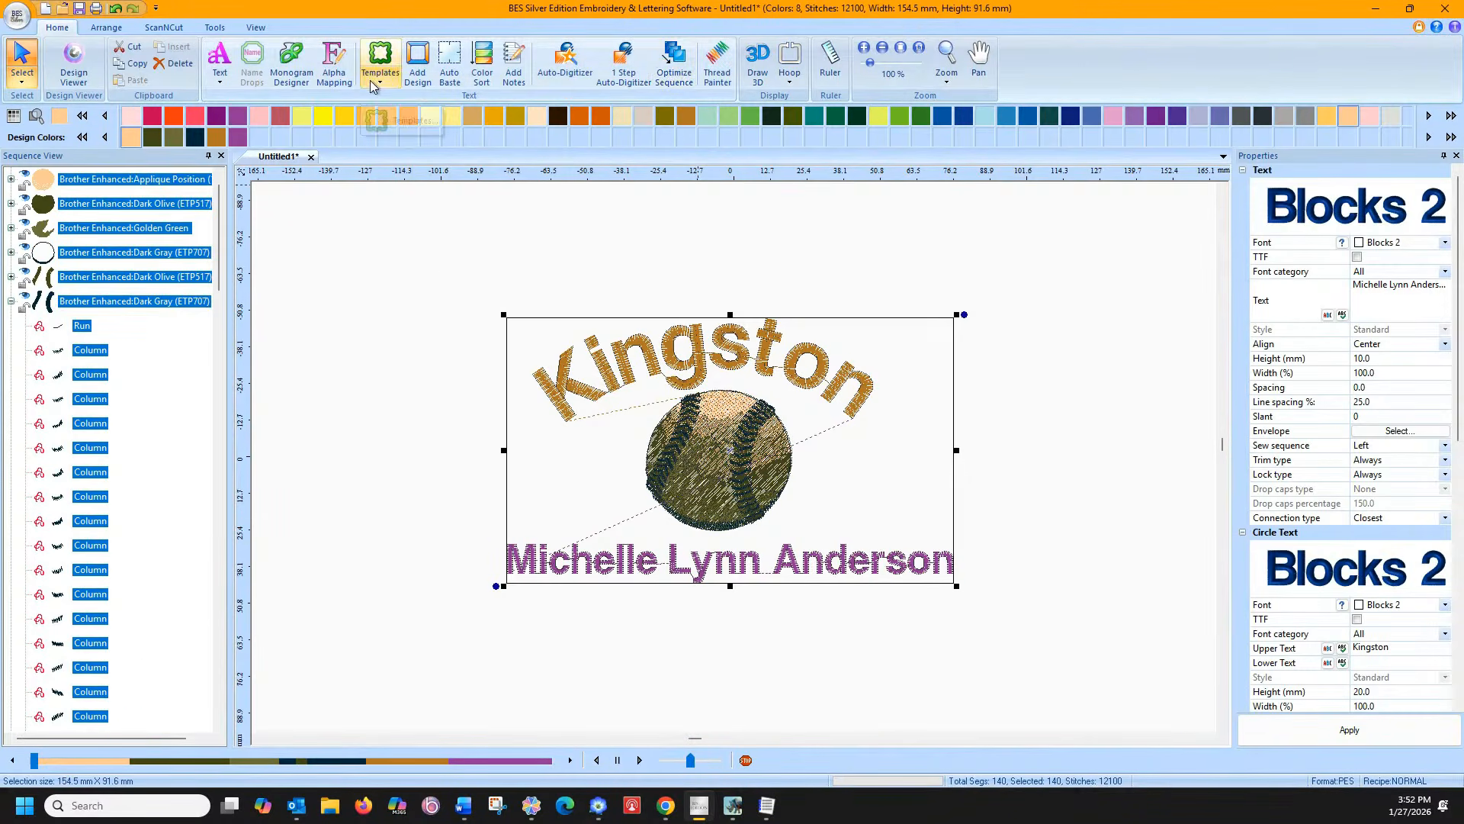
# Horizontally centre the Kingston arc, baseball and name lettering on each other
pyautogui.click(107, 29)
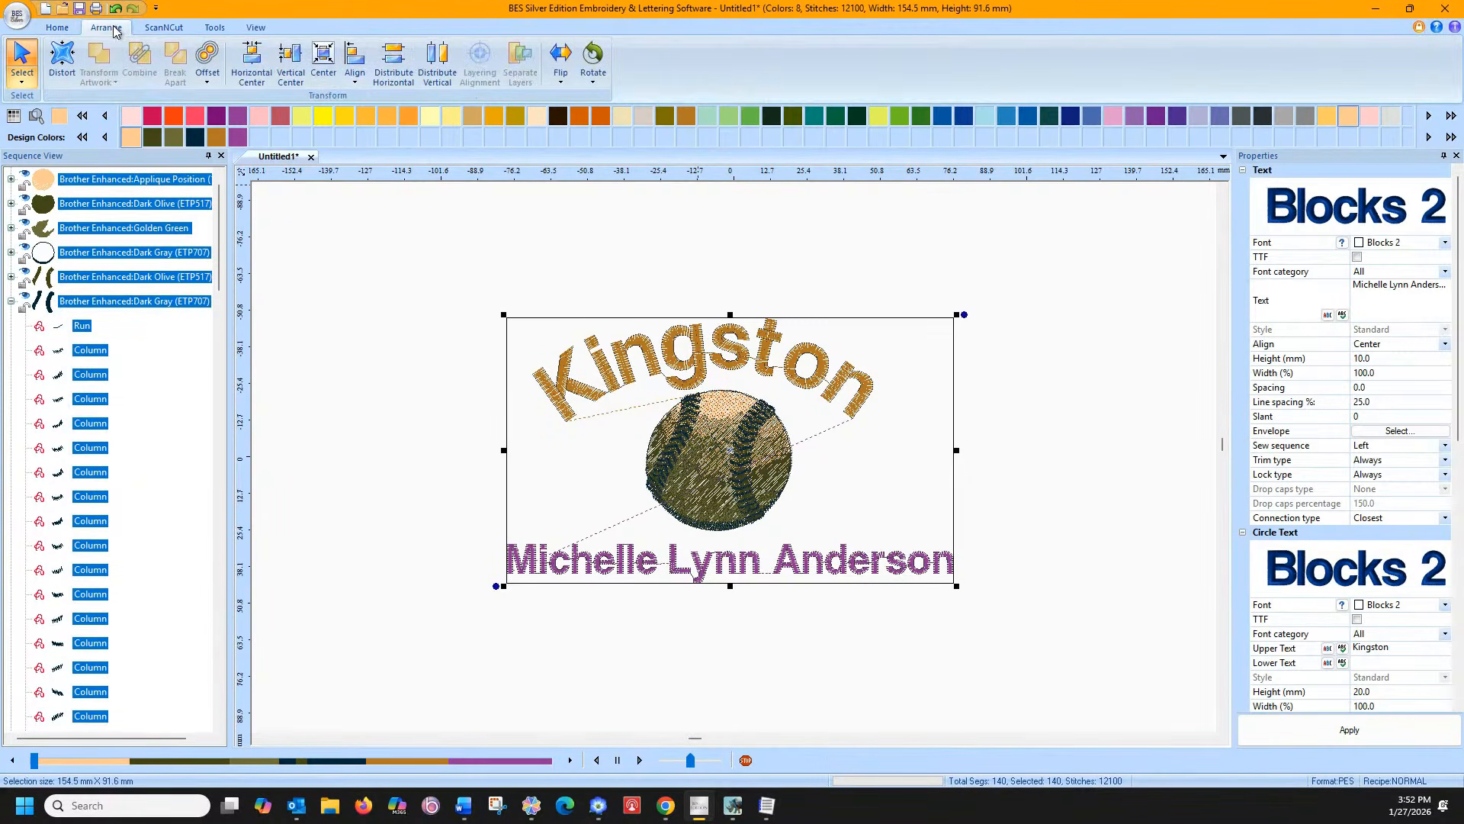
pyautogui.click(255, 71)
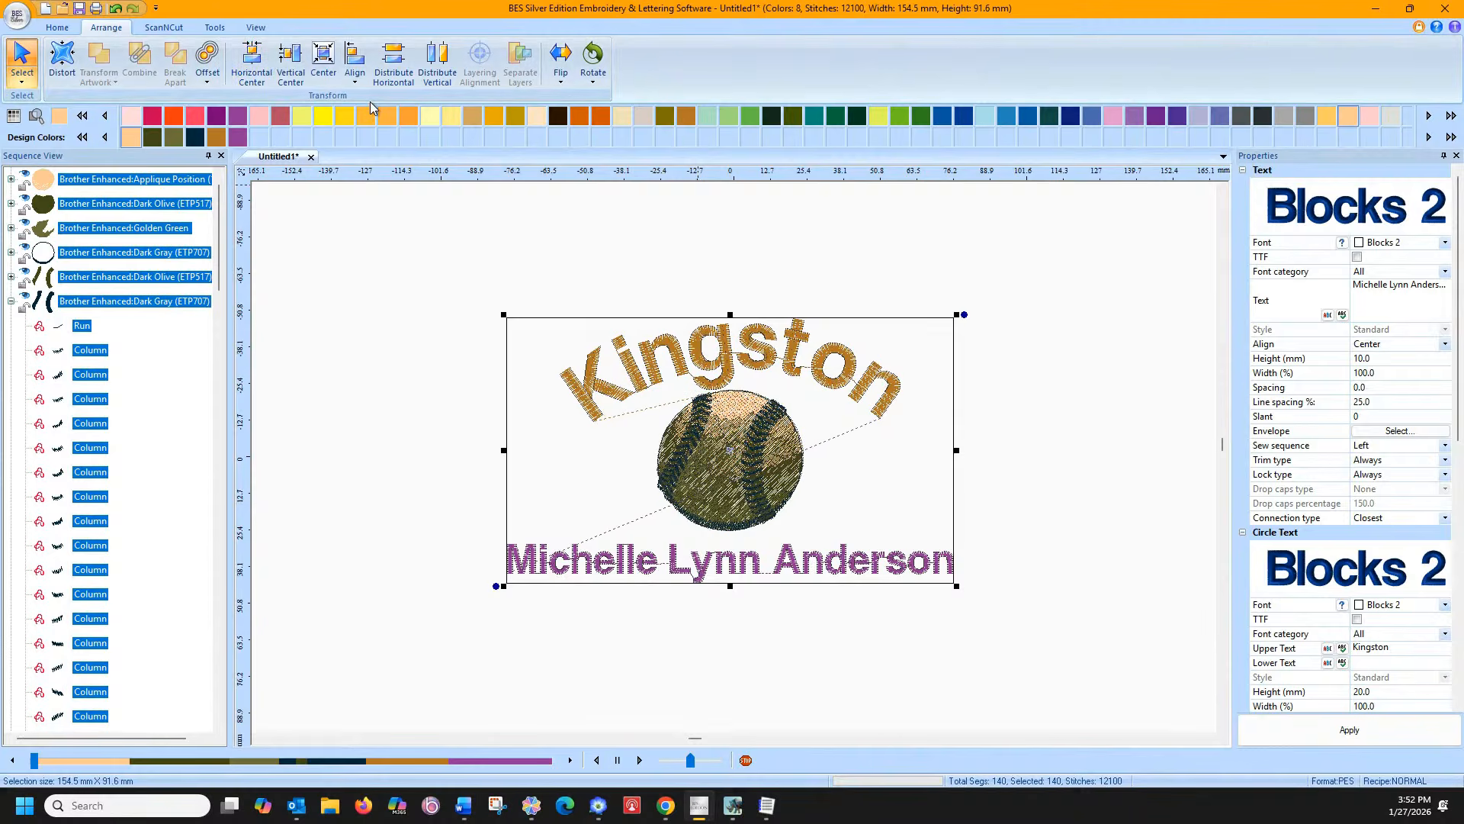
pyautogui.click(562, 237)
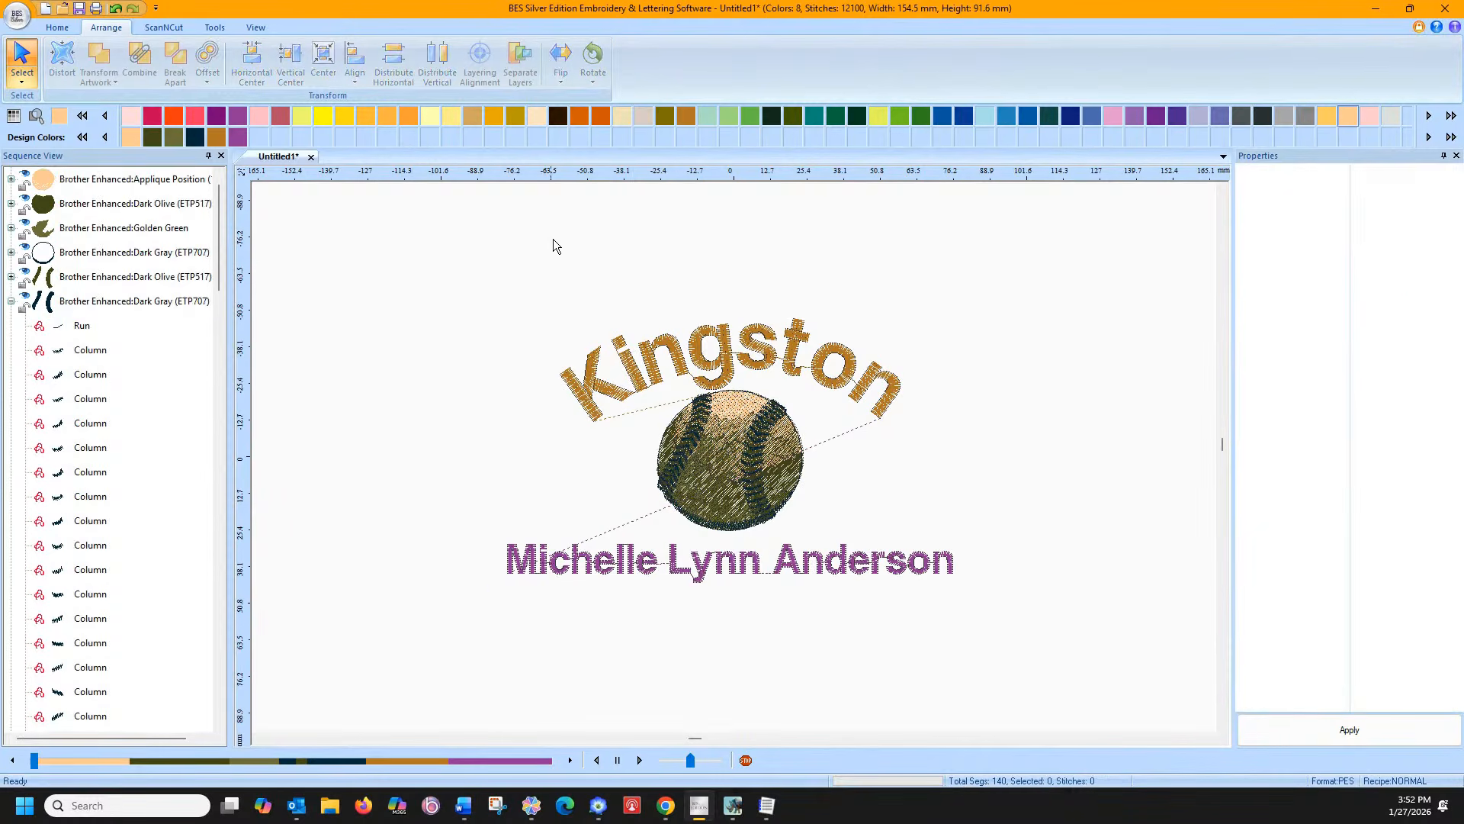
pyautogui.click(555, 572)
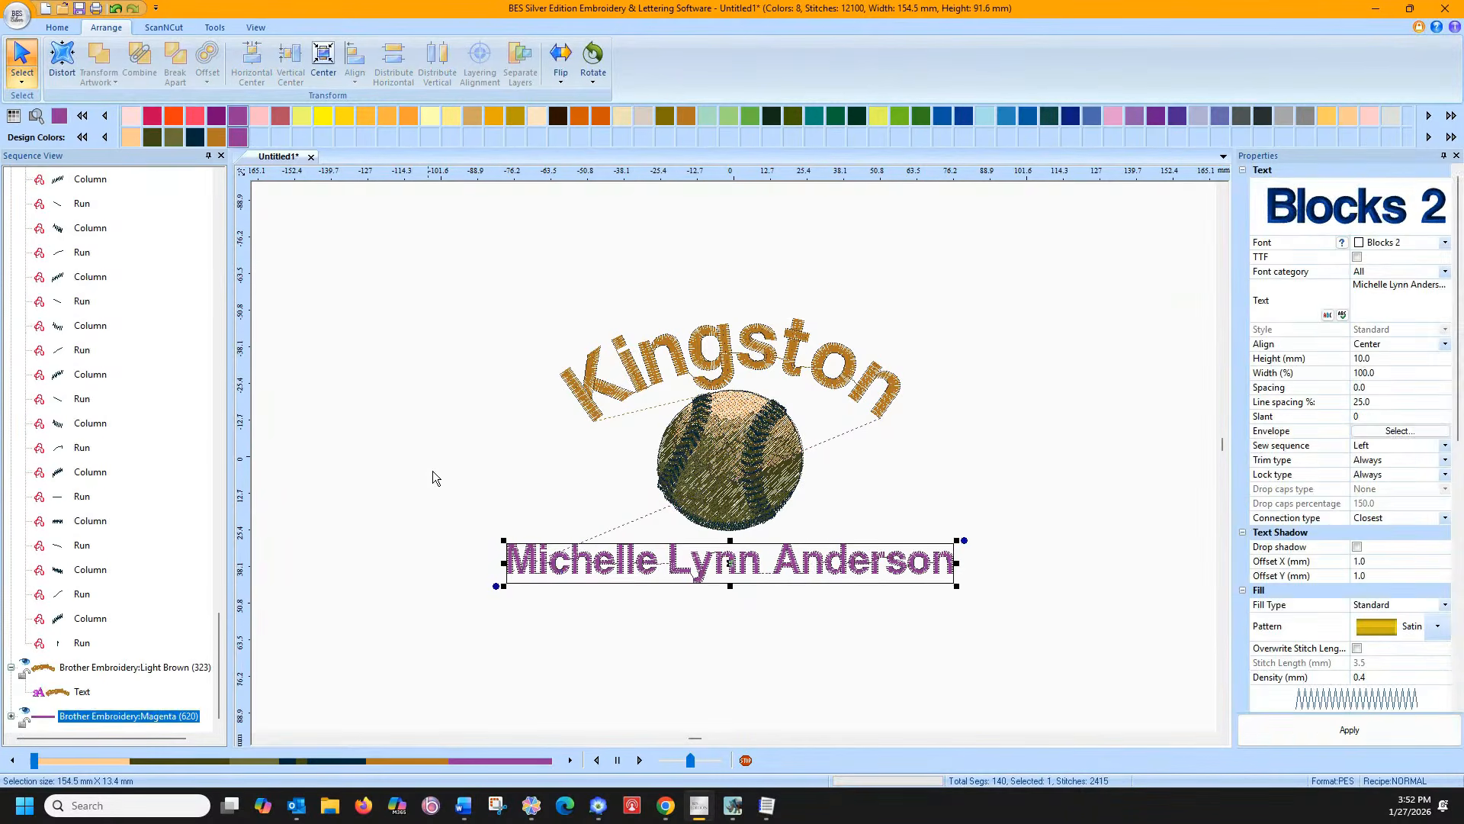
pyautogui.click(57, 27)
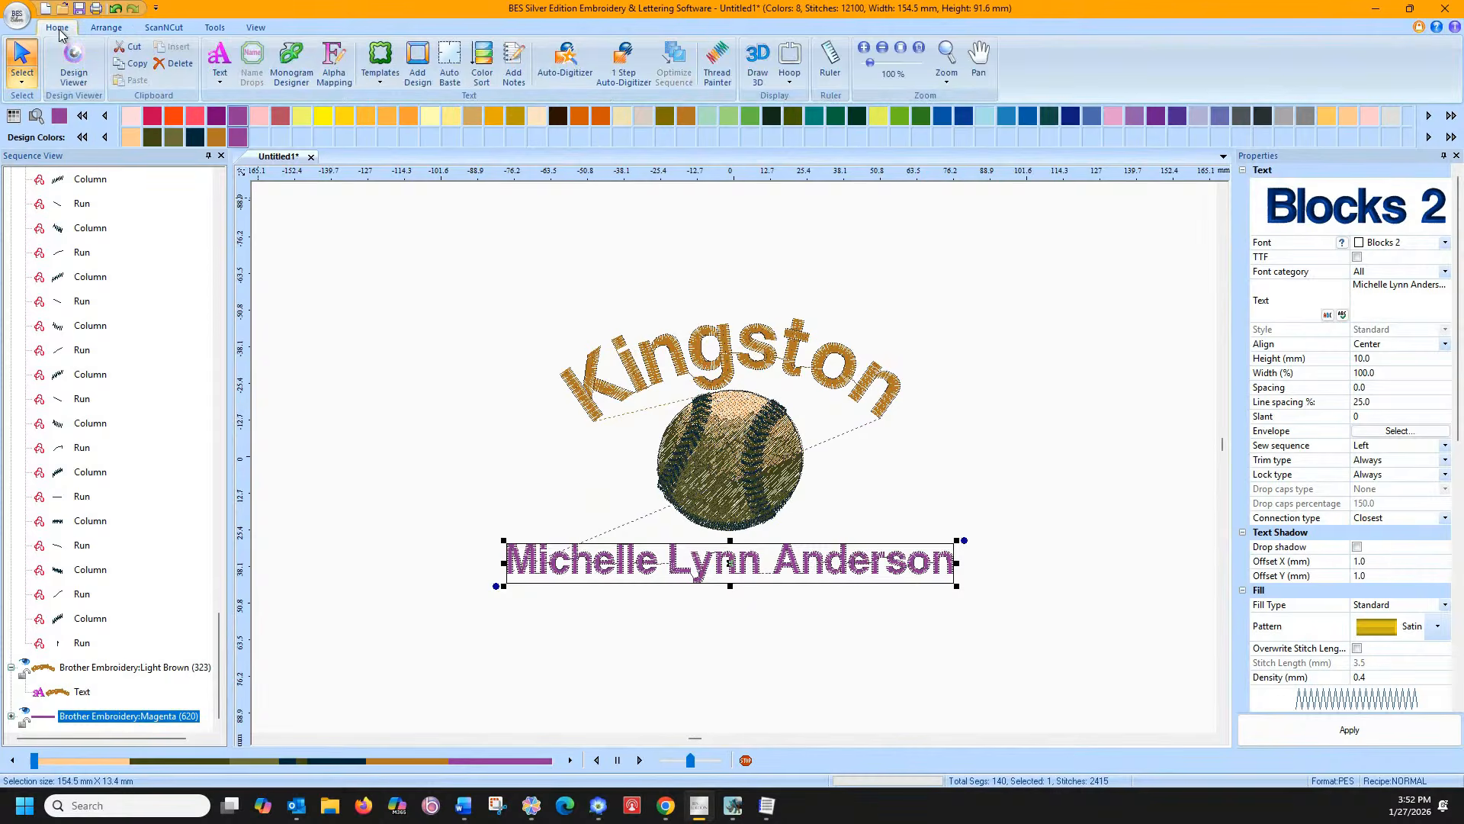
pyautogui.click(390, 301)
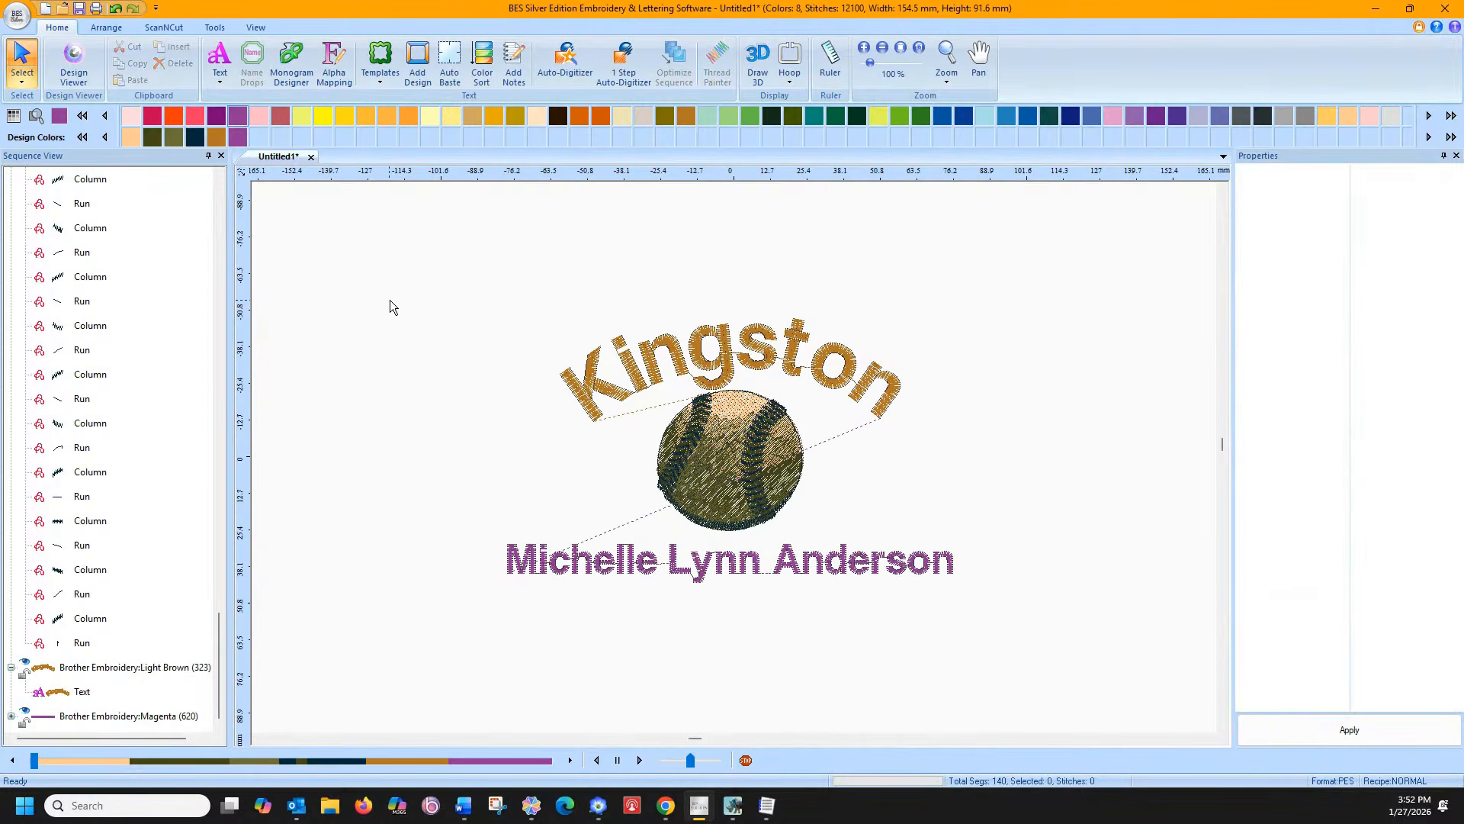
pyautogui.moveTo(894, 619); pyautogui.dragTo(990, 626)
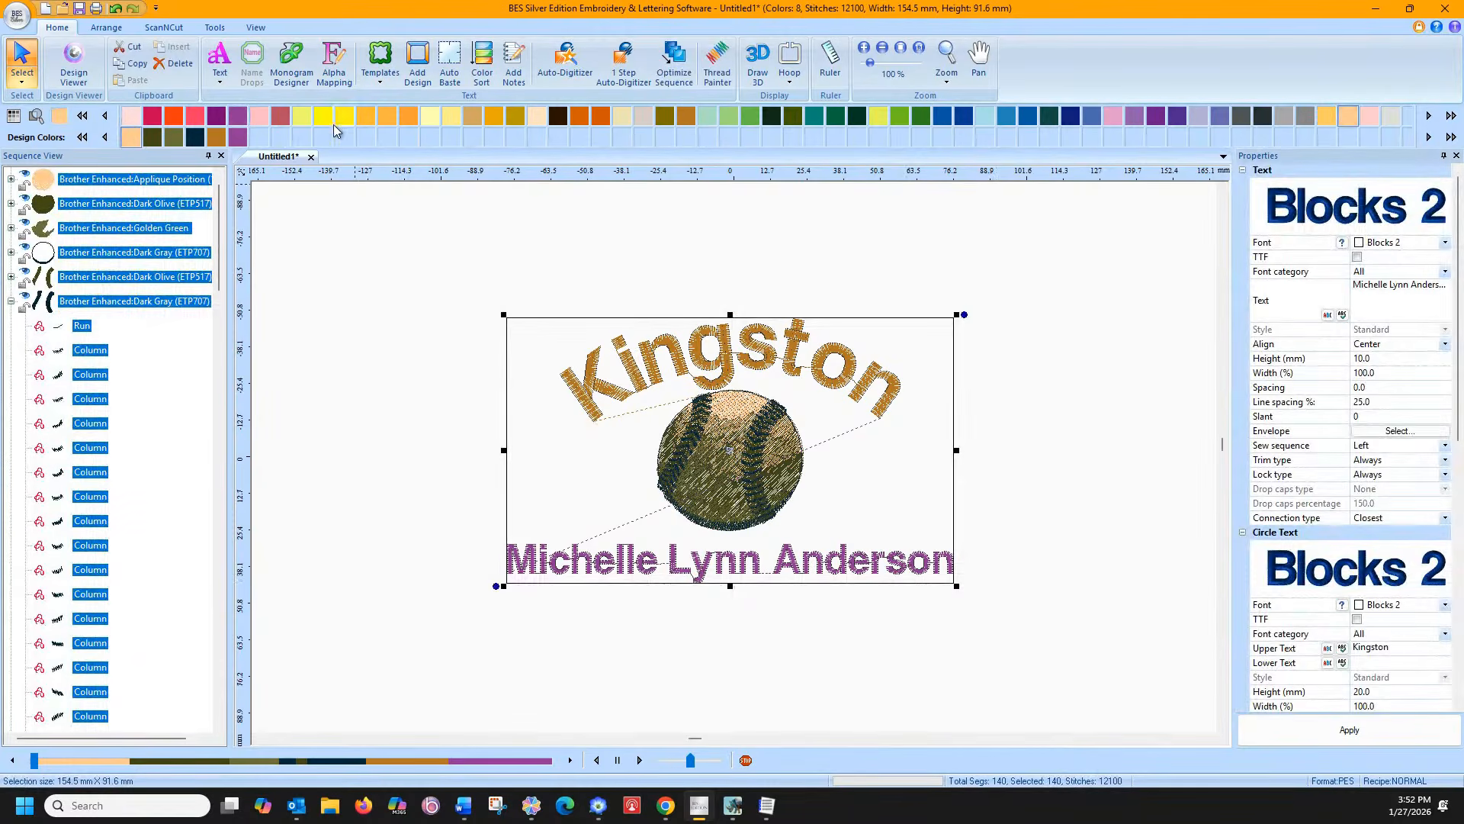
pyautogui.click(445, 358)
pyautogui.click(619, 566)
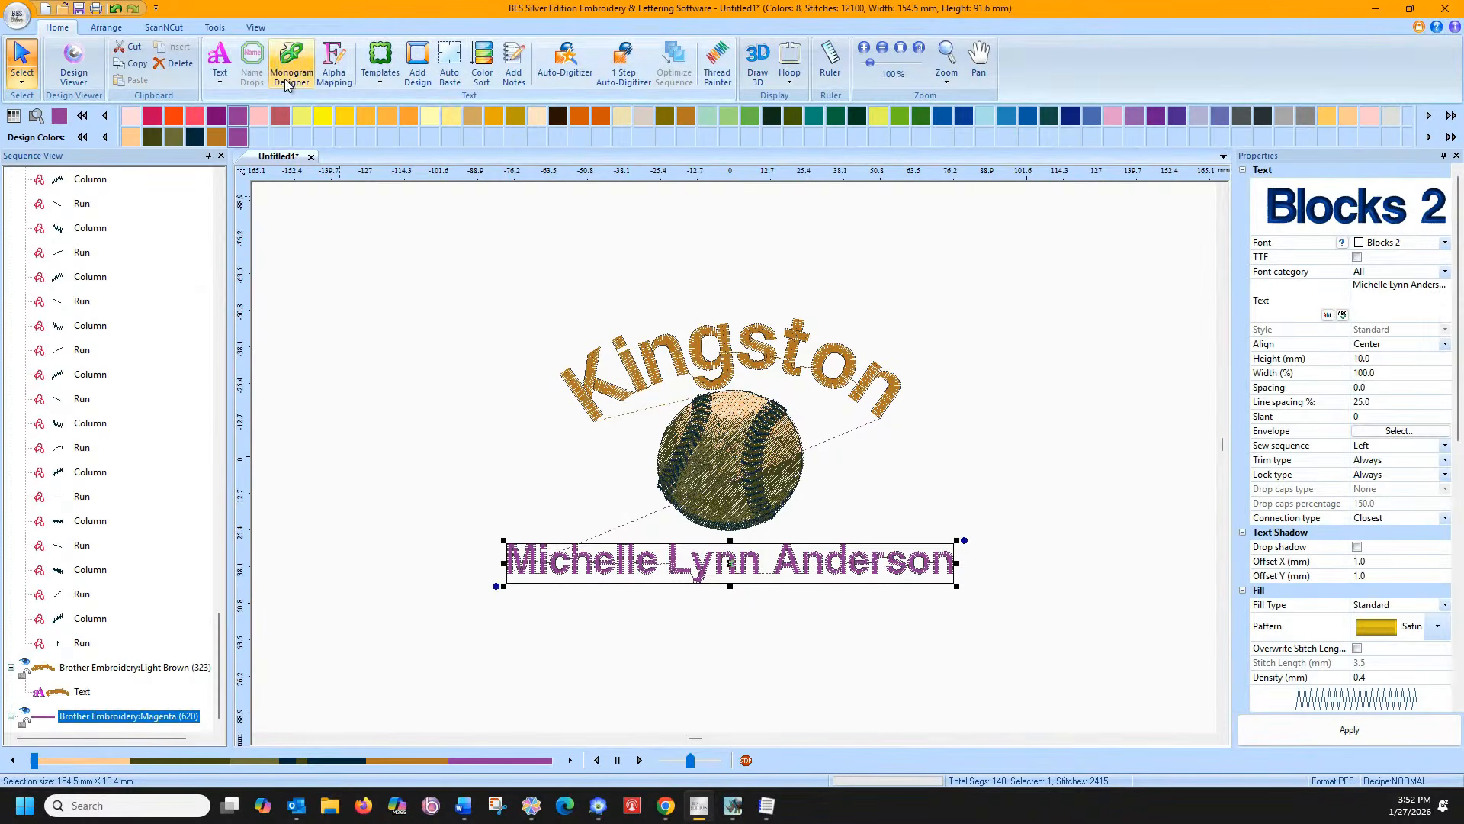
pyautogui.click(432, 351)
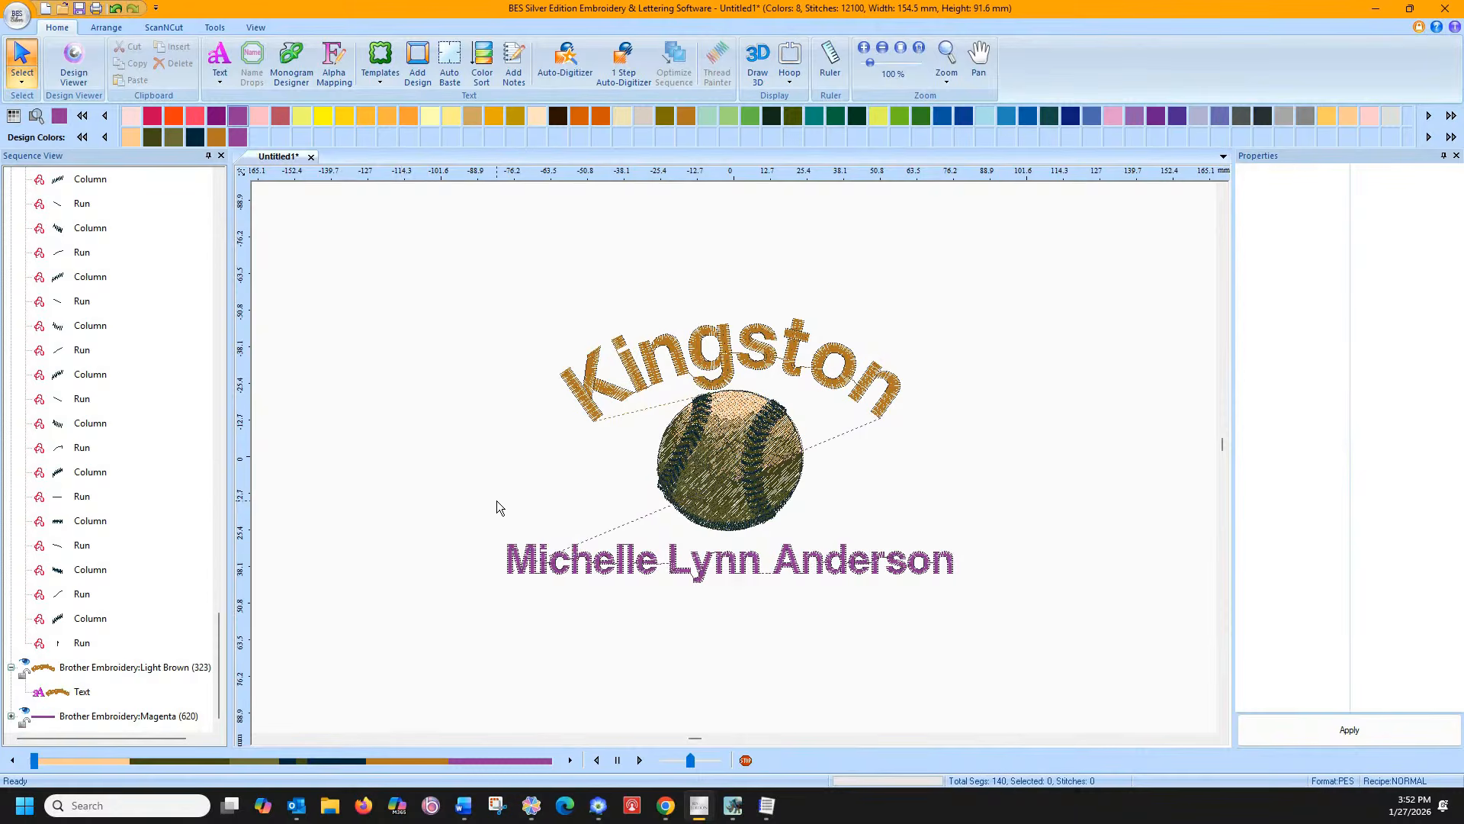
pyautogui.click(515, 564)
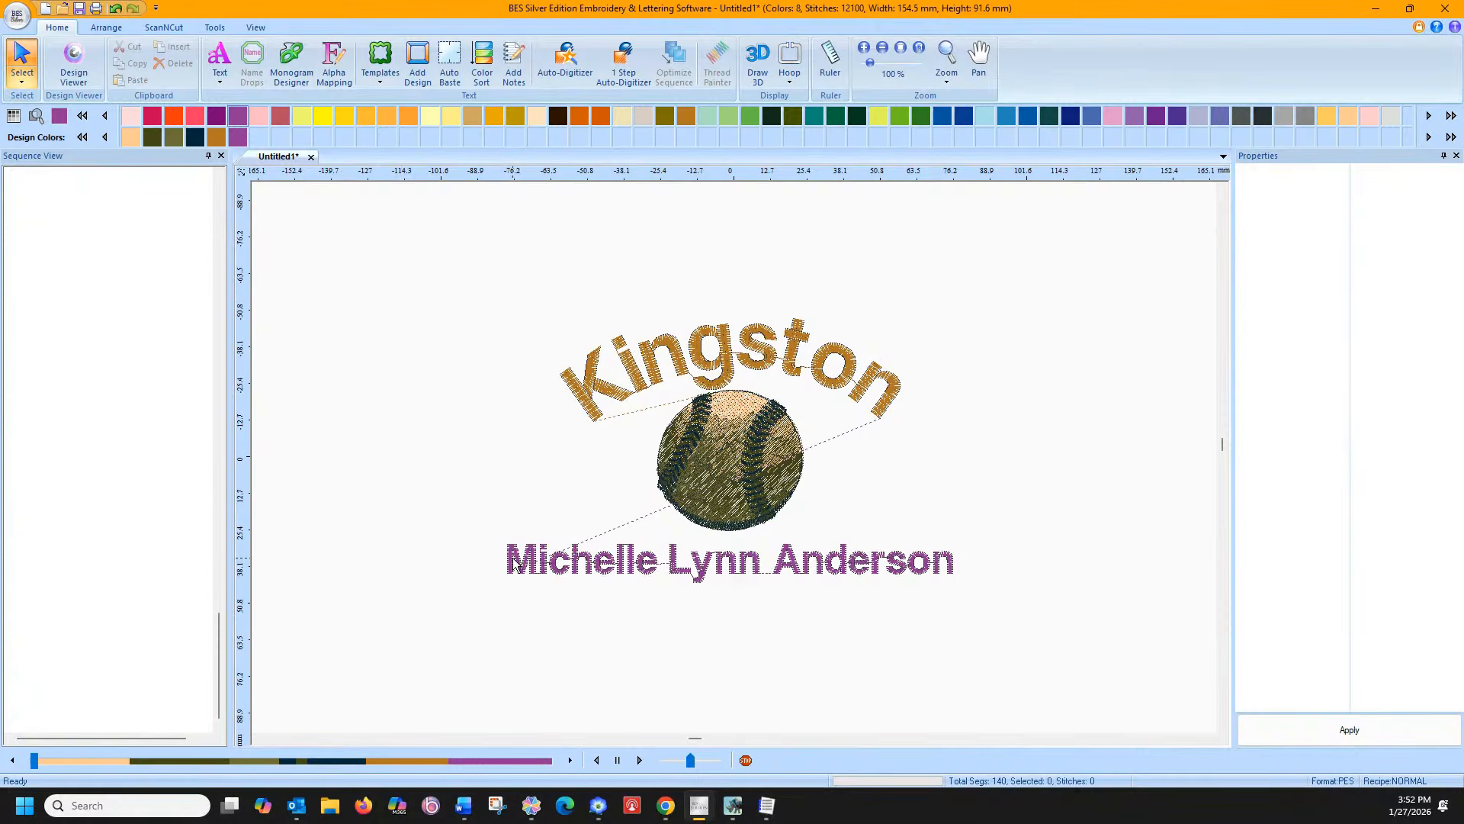
# Delete and undo the Kingston arc so it sews last, then reselect it
pyautogui.click(610, 397)
pyautogui.press('Delete')
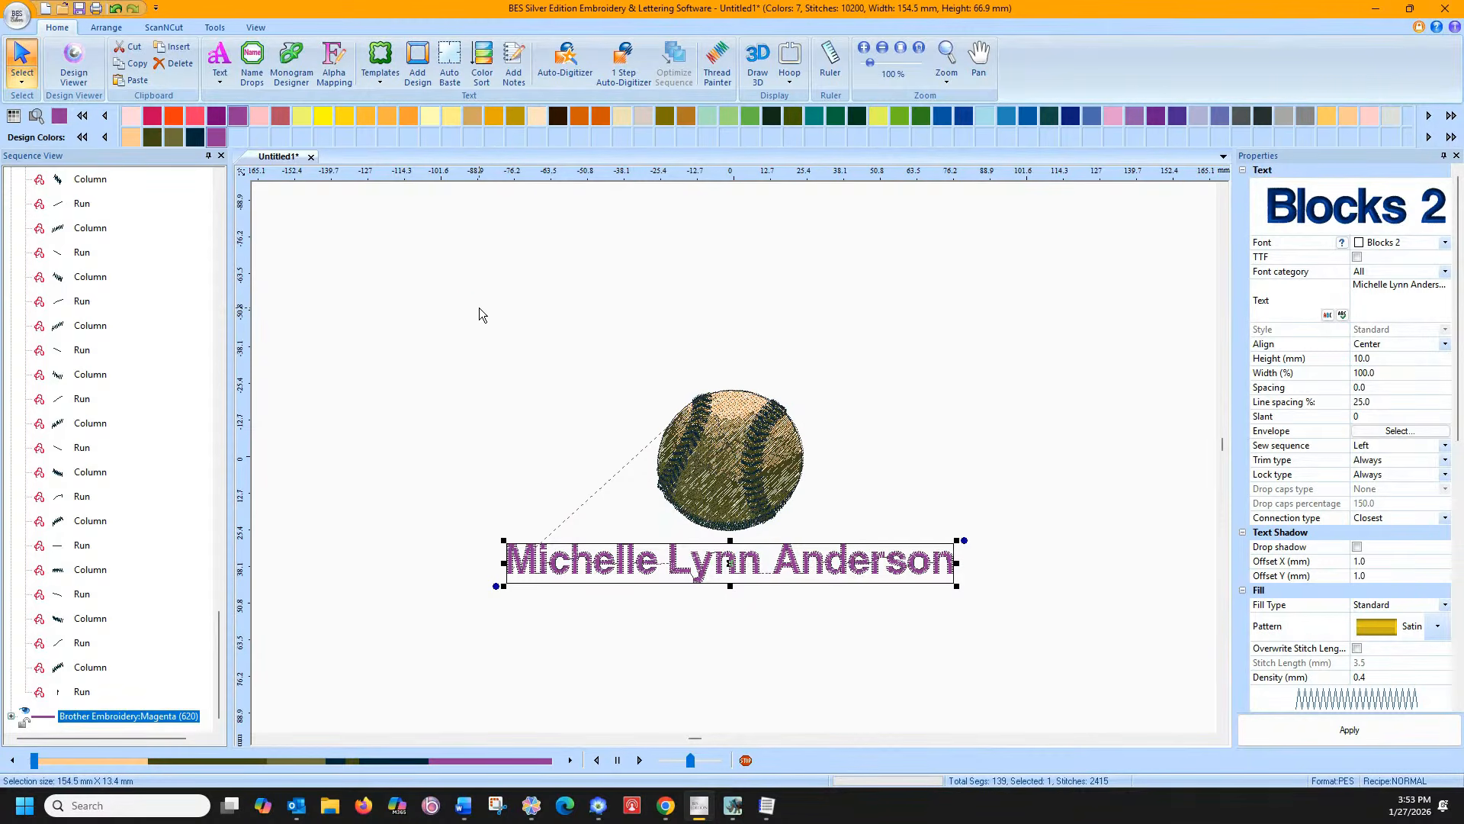
pyautogui.hotkey('ctrl', 'z')
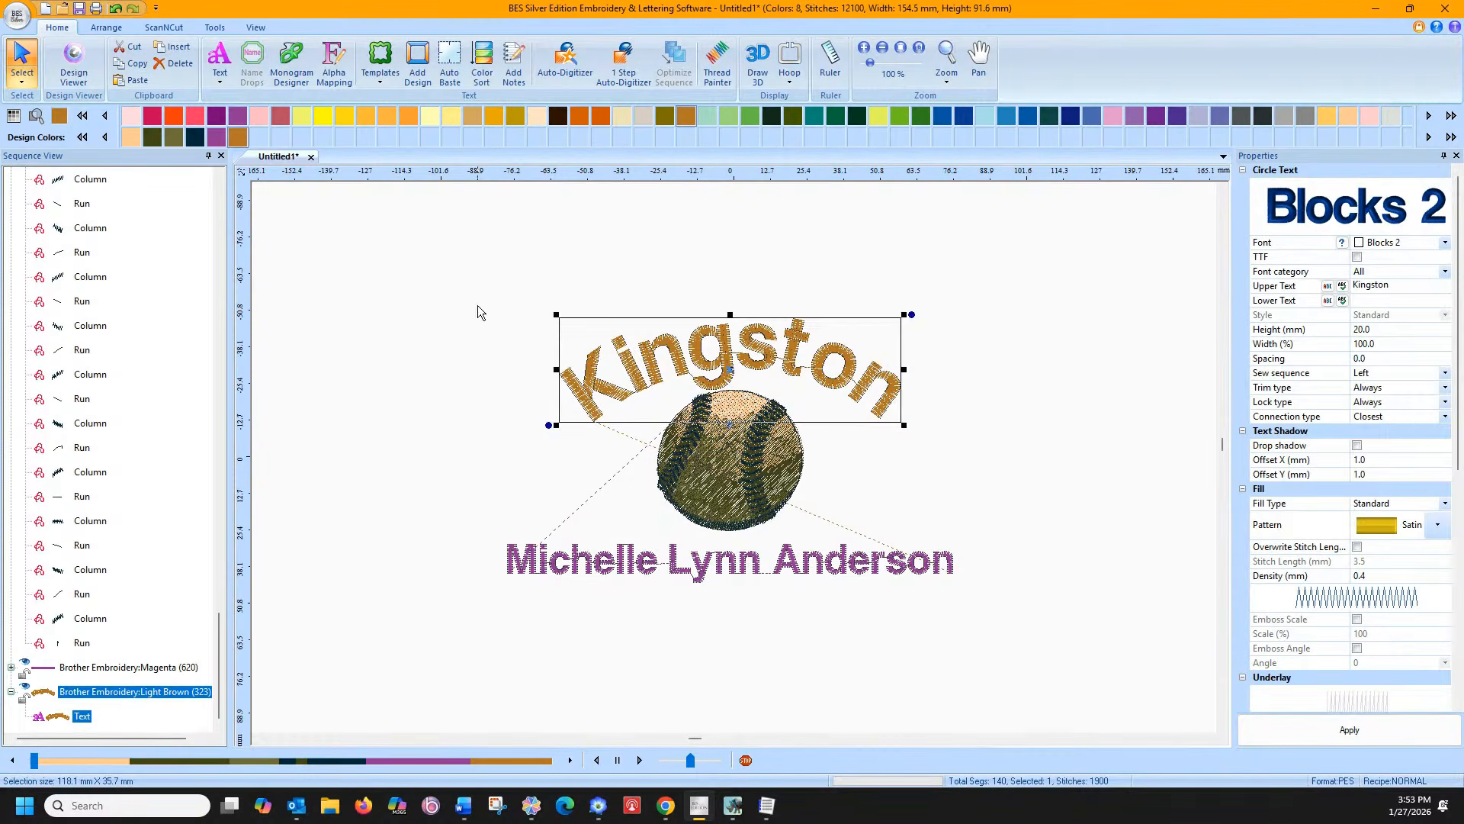
pyautogui.click(563, 568)
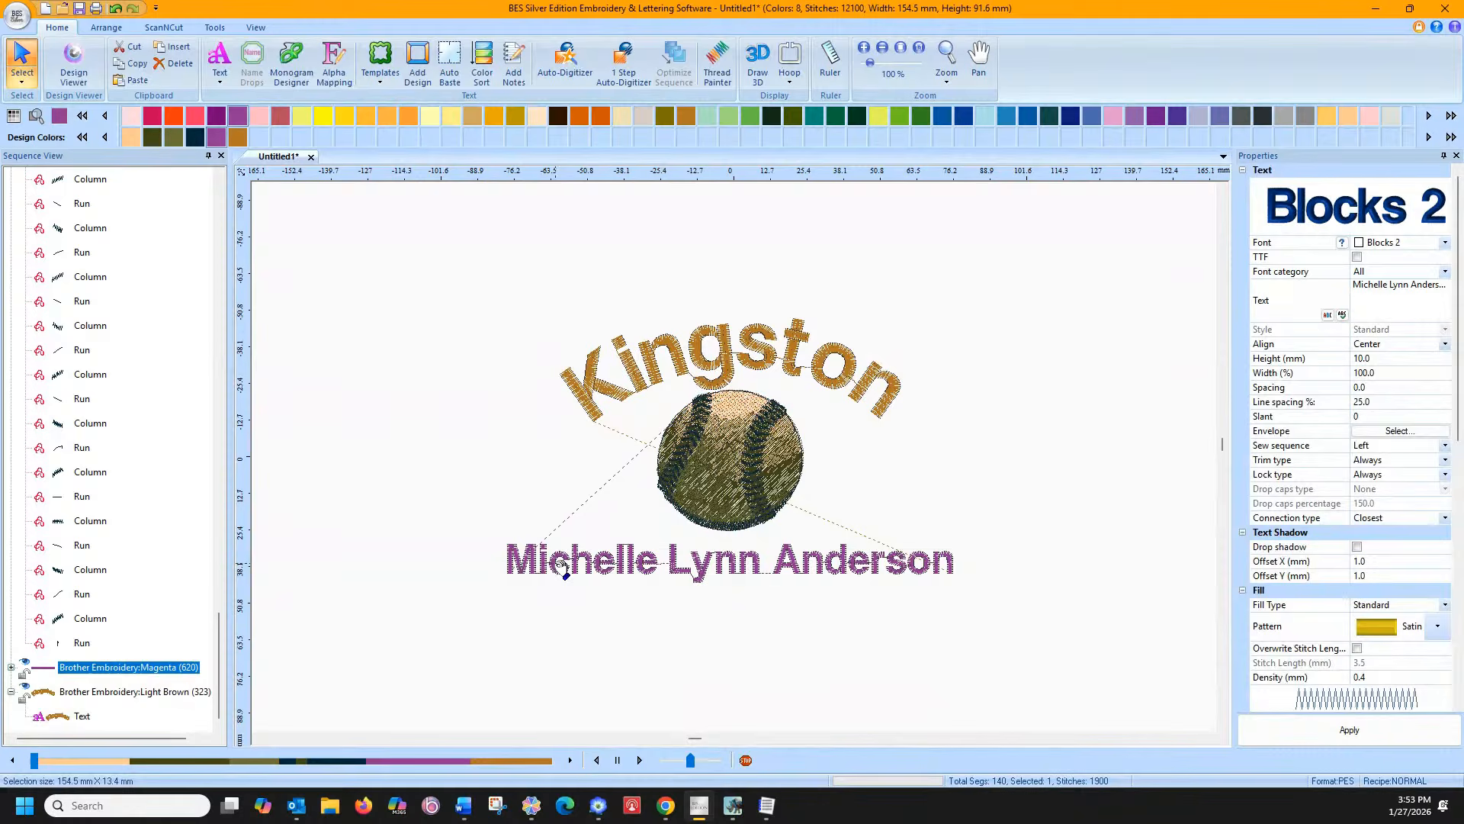
pyautogui.click(509, 460)
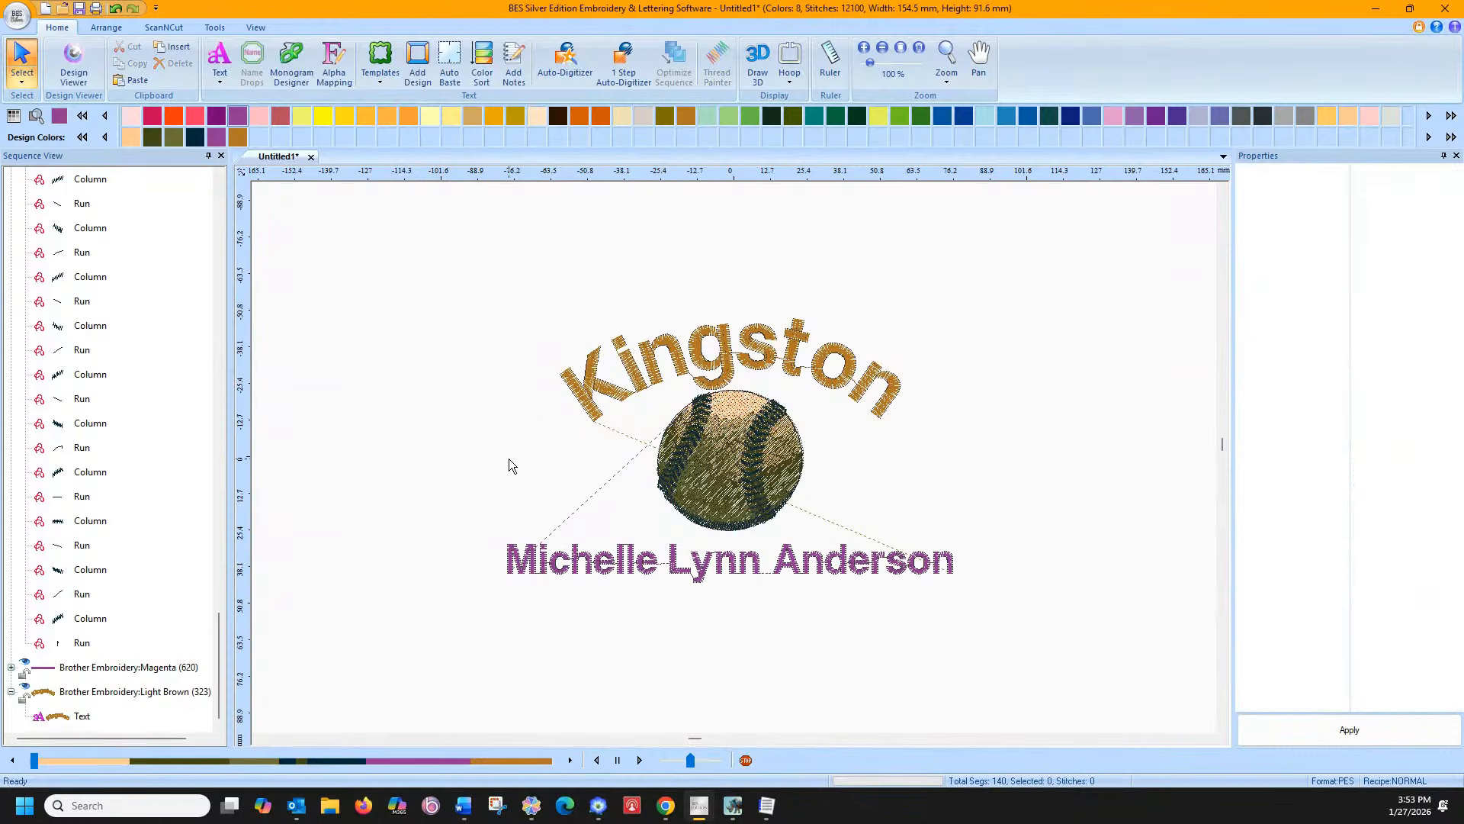
pyautogui.click(608, 401)
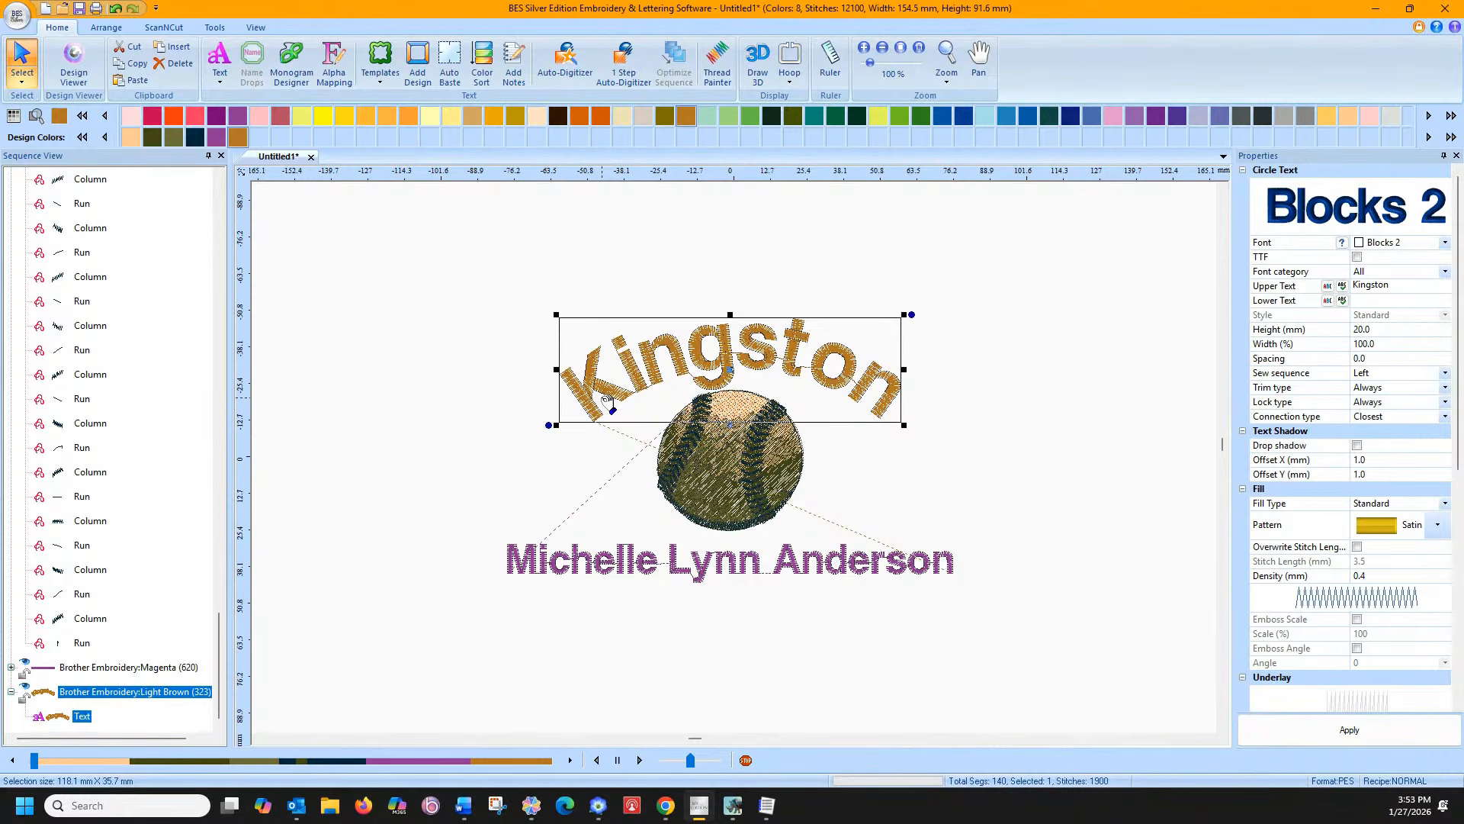
# Preserve the Kingston arc as plain stitches and open Name Drops for the name lettering
pyautogui.rightClick(656, 363)
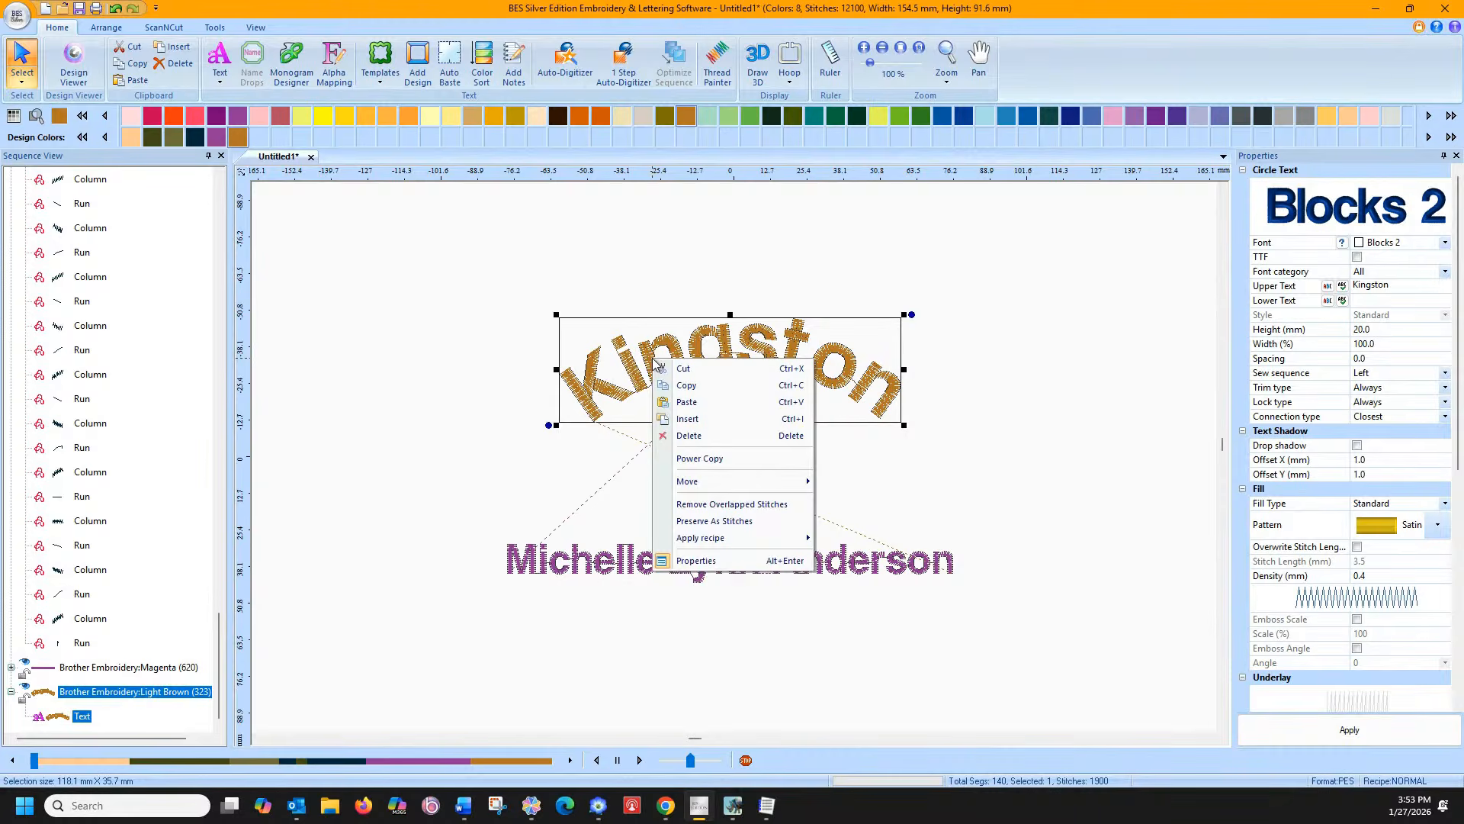
pyautogui.click(701, 521)
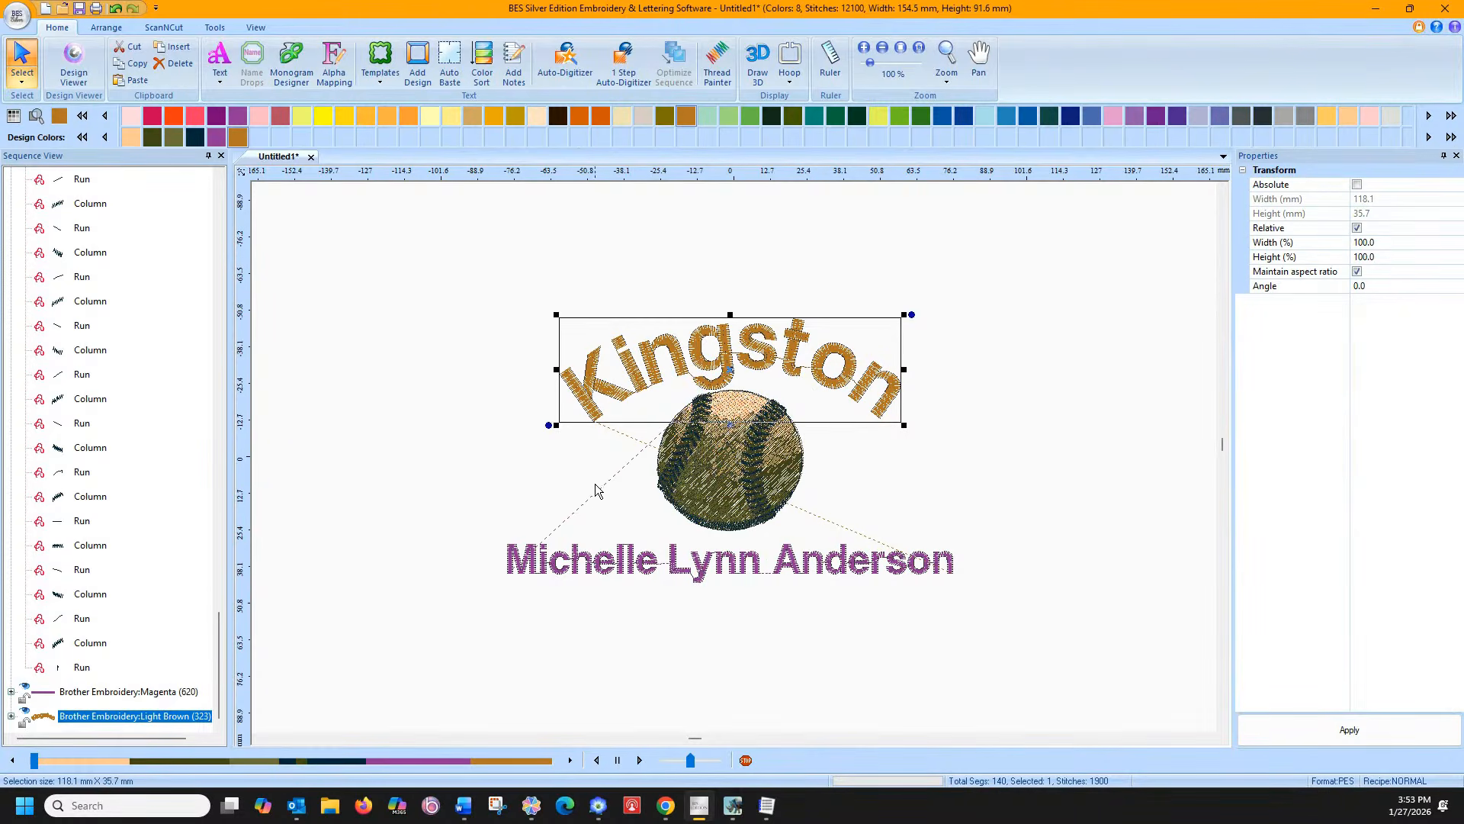
pyautogui.click(546, 465)
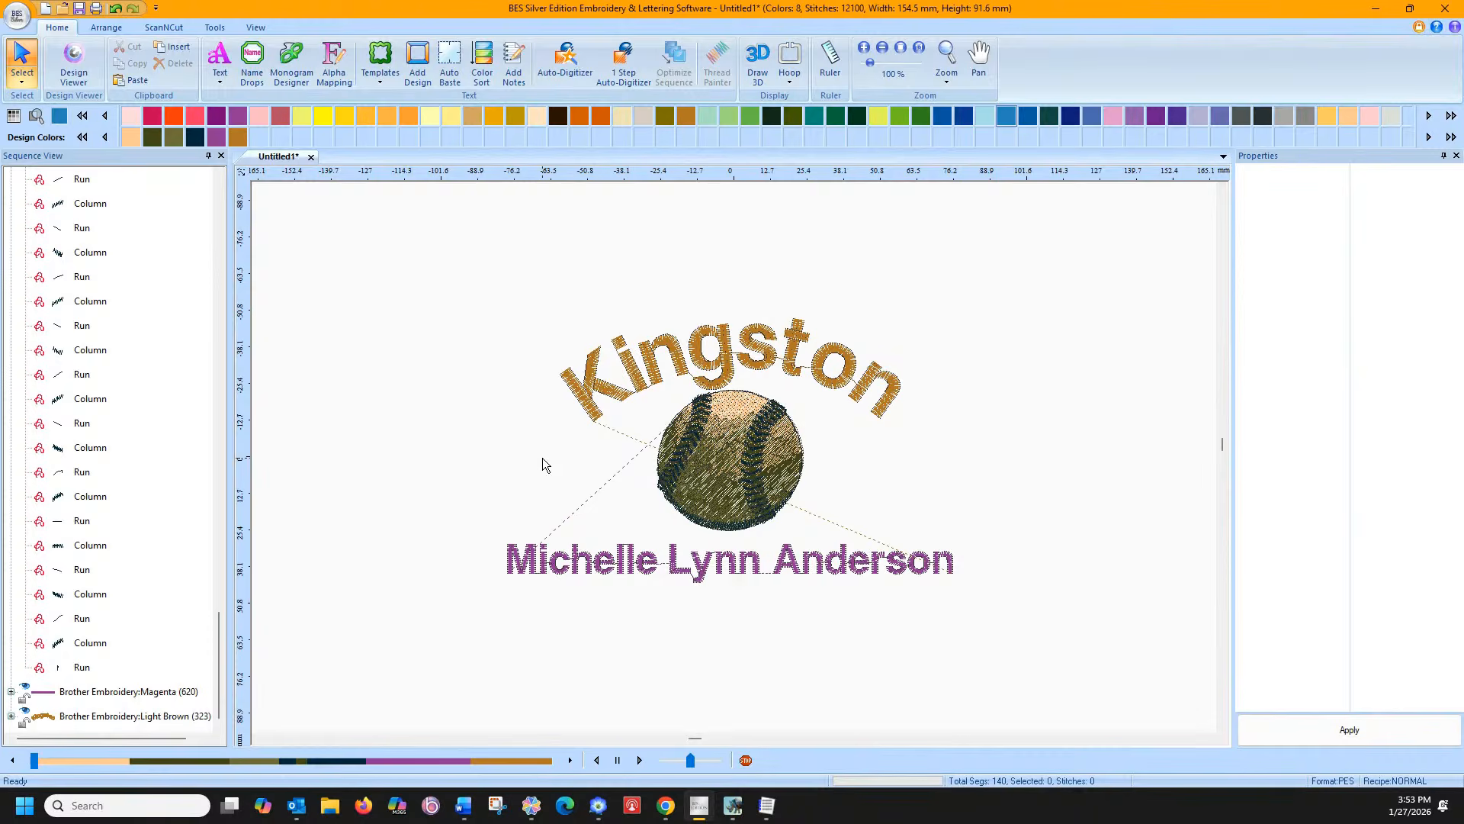
pyautogui.click(252, 65)
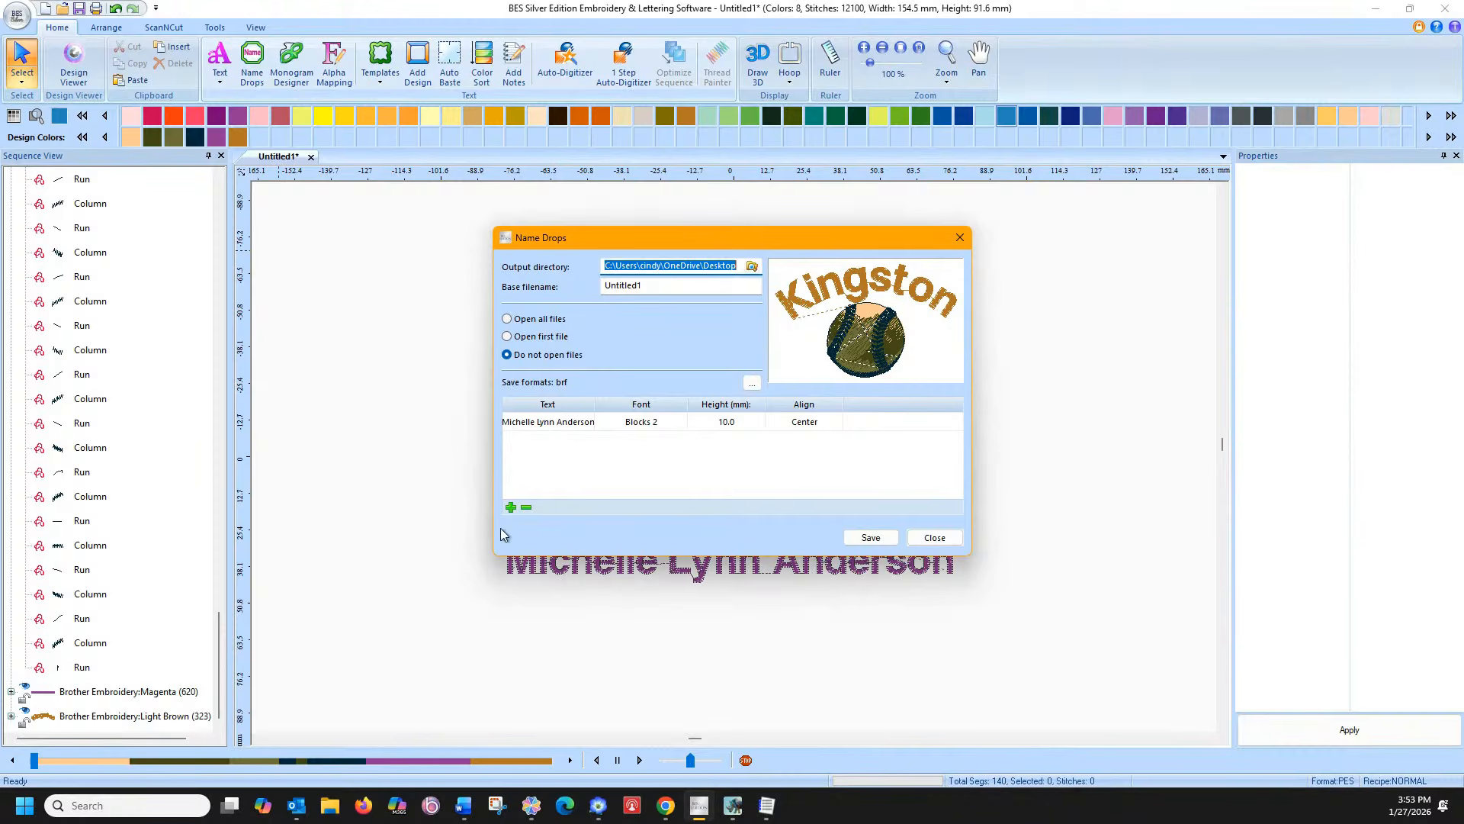
# Fill Name Drops rows two, three and four with three more people's full names
pyautogui.click(509, 507)
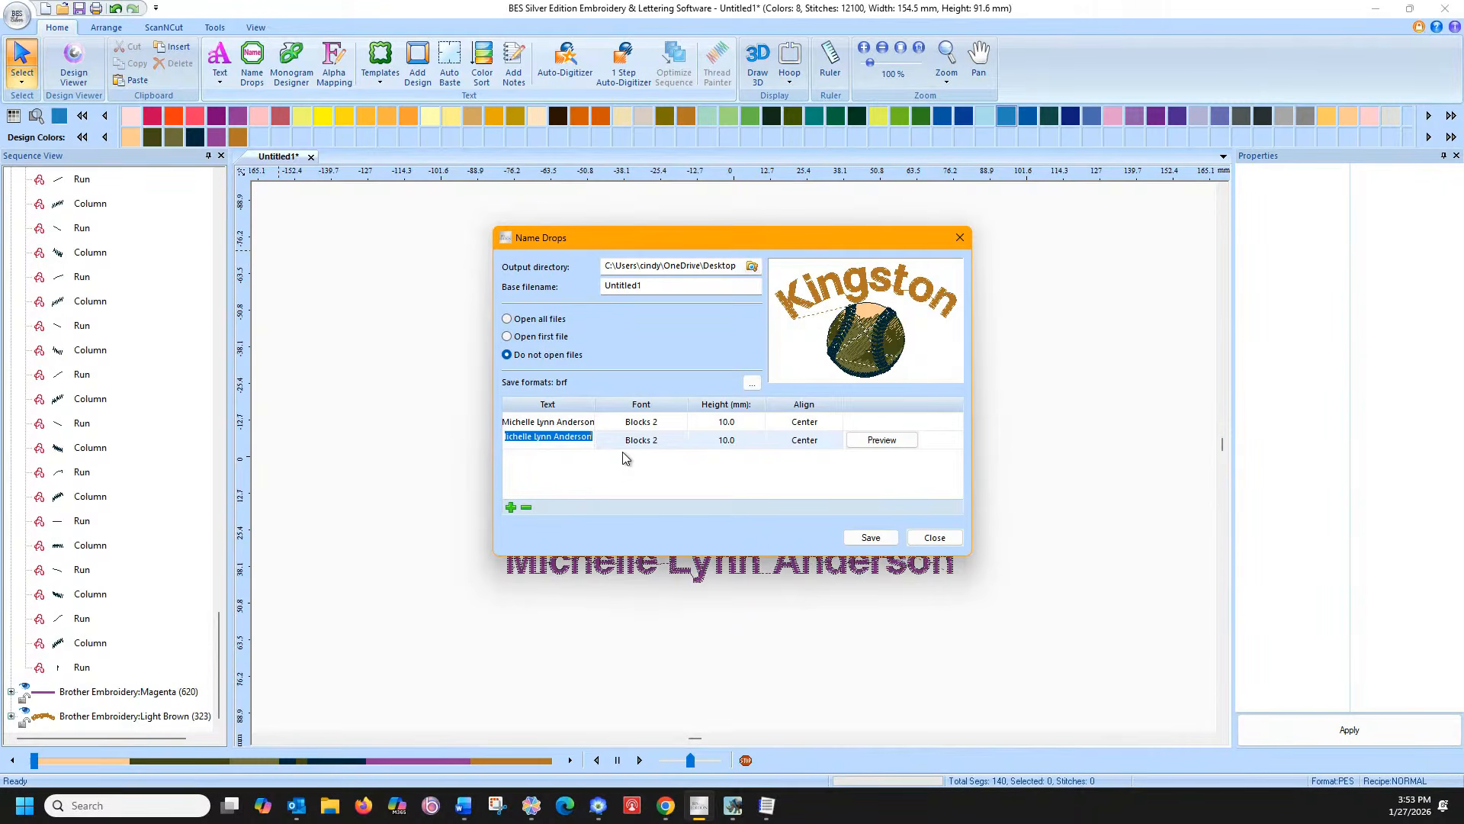
pyautogui.click(625, 458)
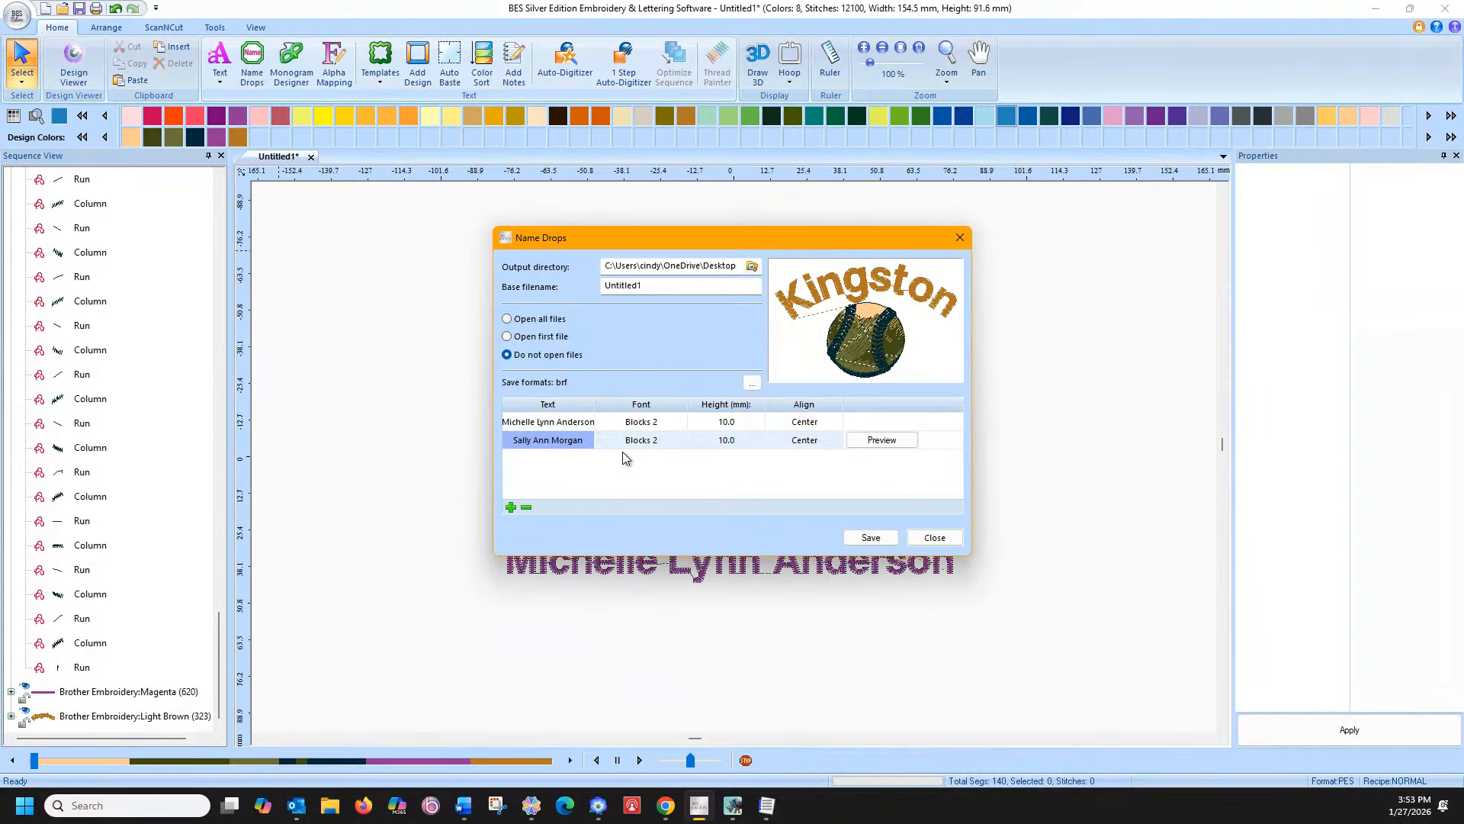
pyautogui.click(511, 507)
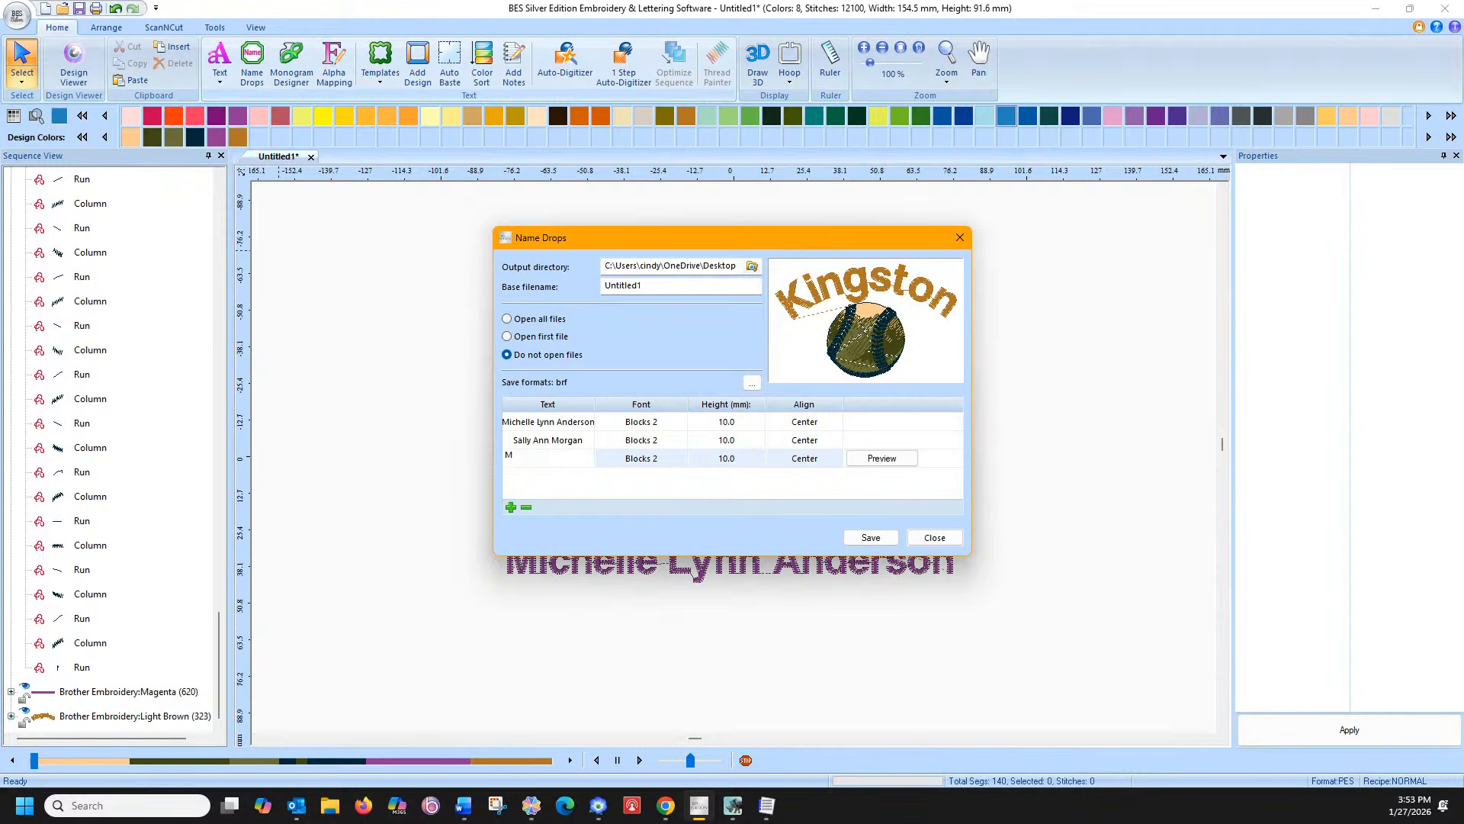
pyautogui.click(545, 472)
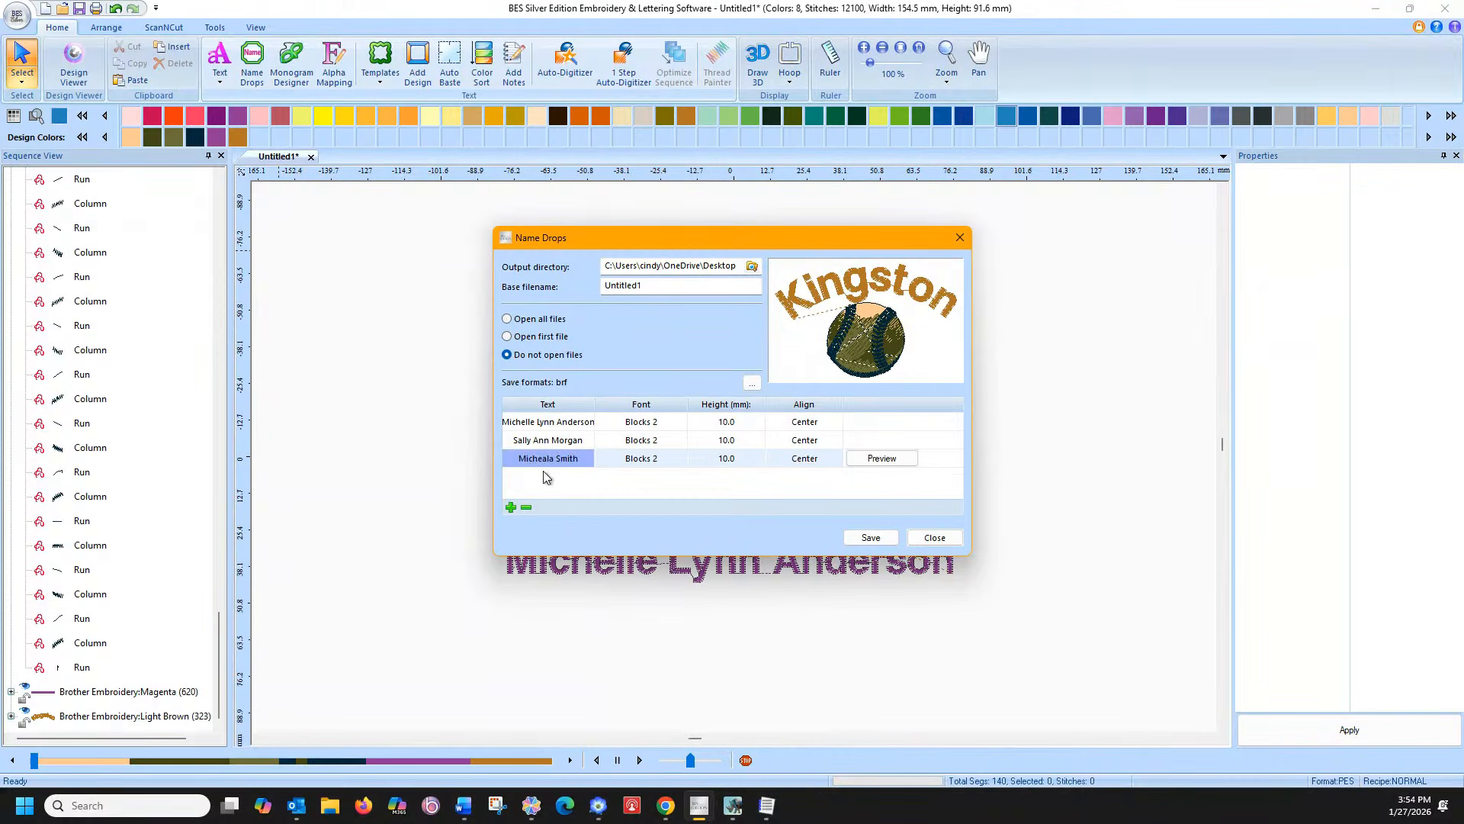
pyautogui.click(510, 507)
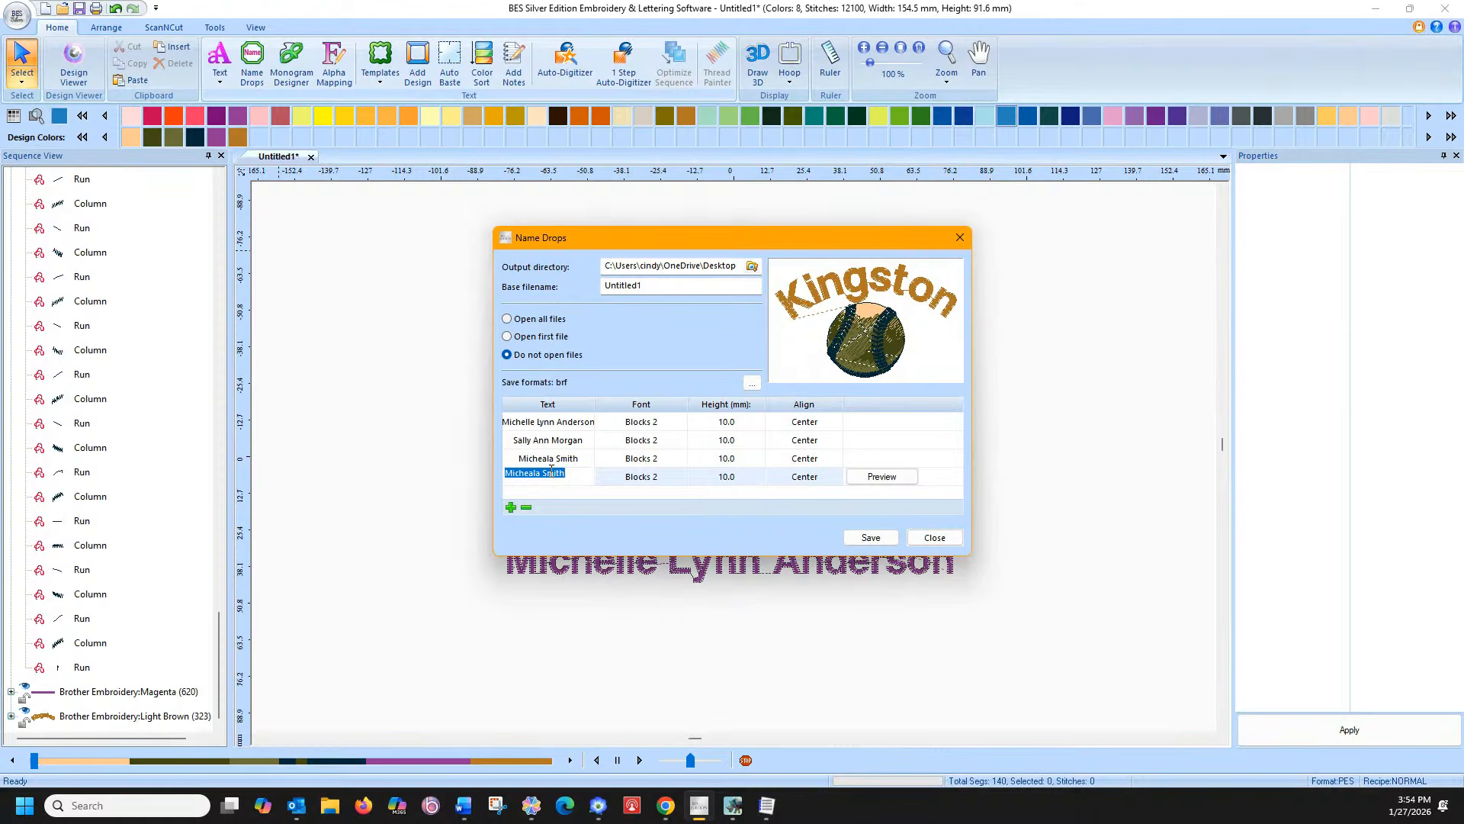
pyautogui.click(733, 492)
# Preview each of the four names, one by one, beneath the Kingston baseball logo
pyautogui.click(821, 425)
pyautogui.click(863, 421)
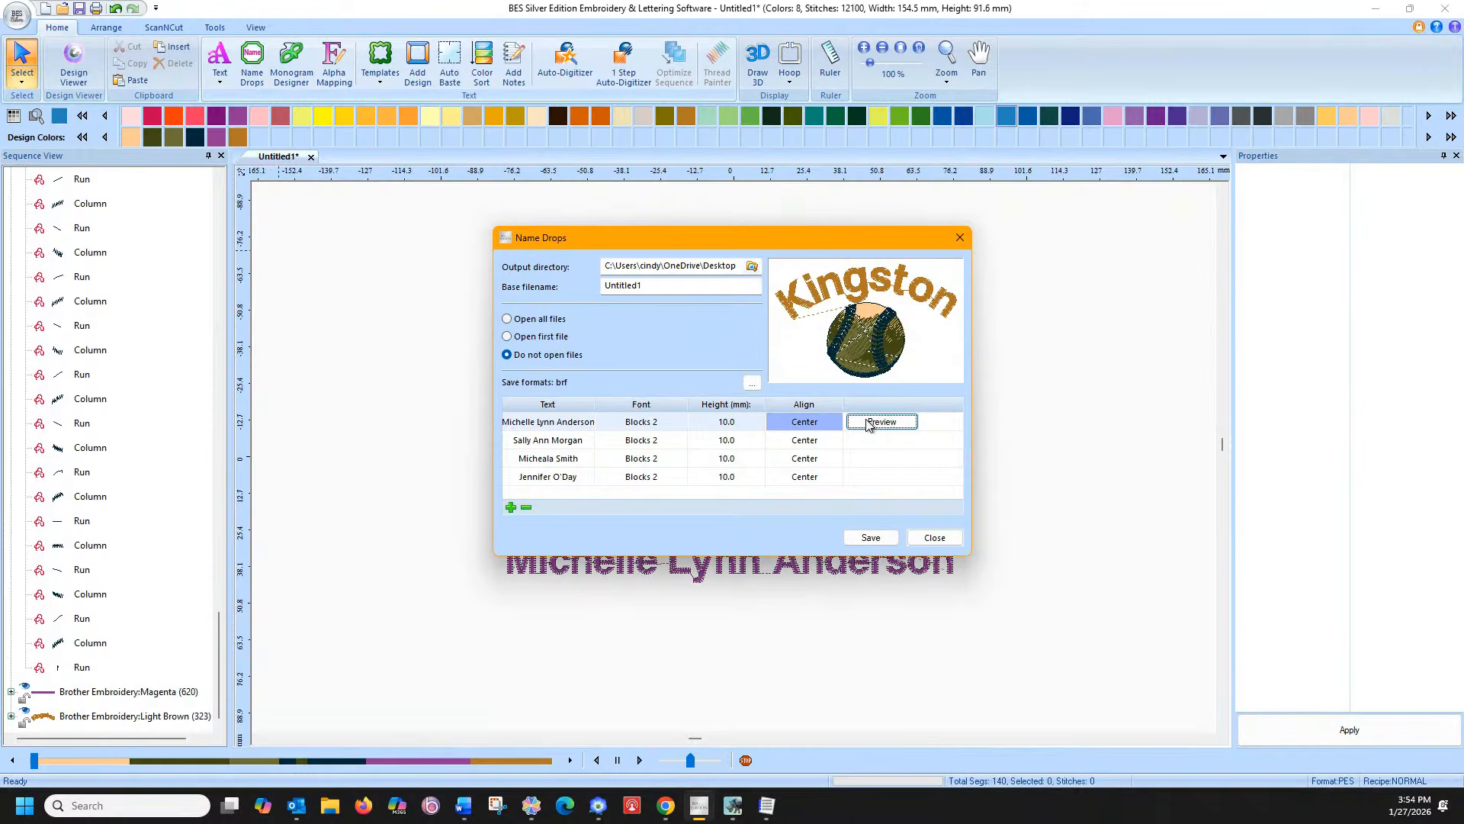
pyautogui.click(867, 424)
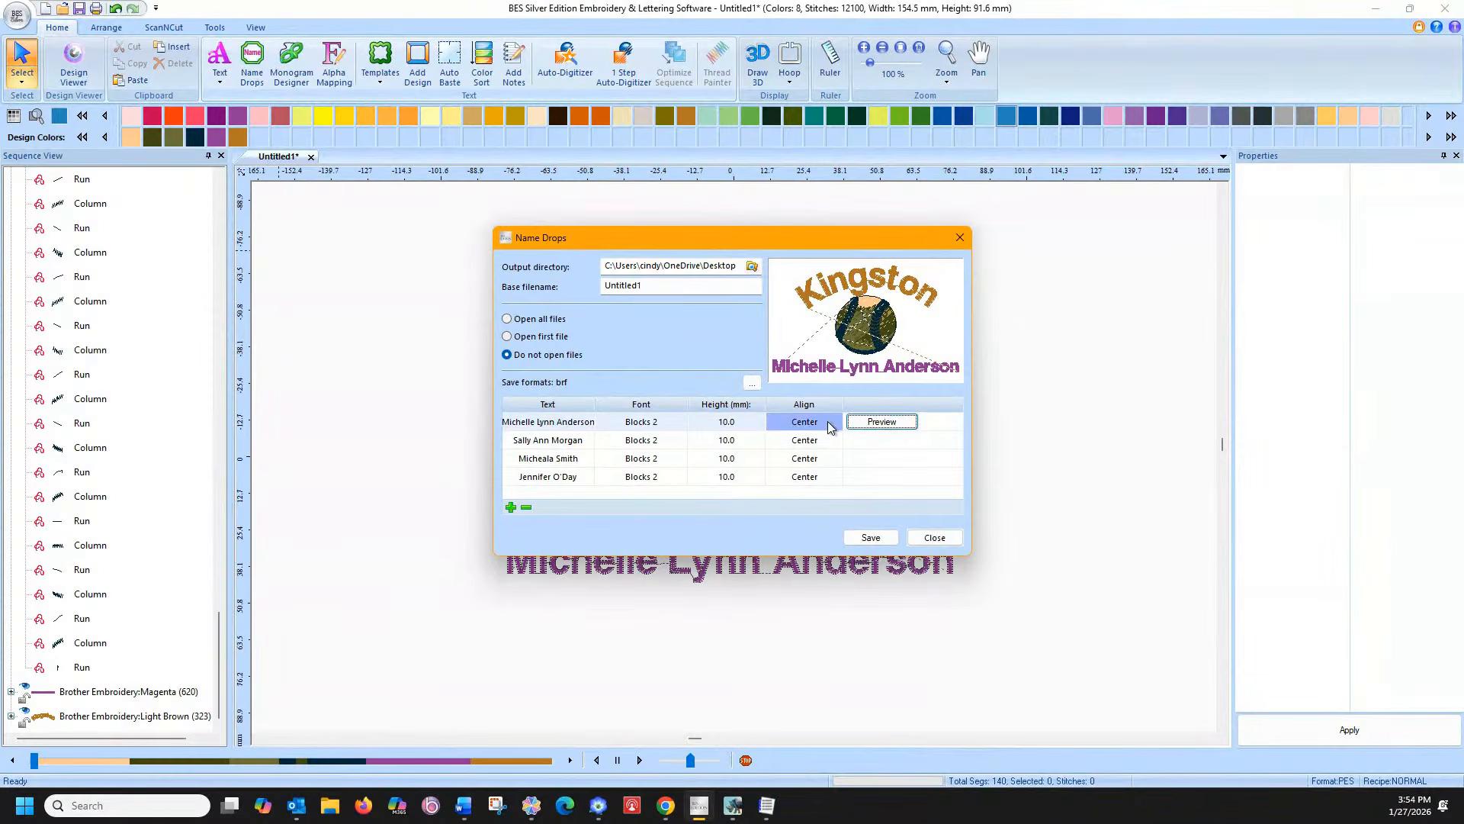
pyautogui.click(875, 441)
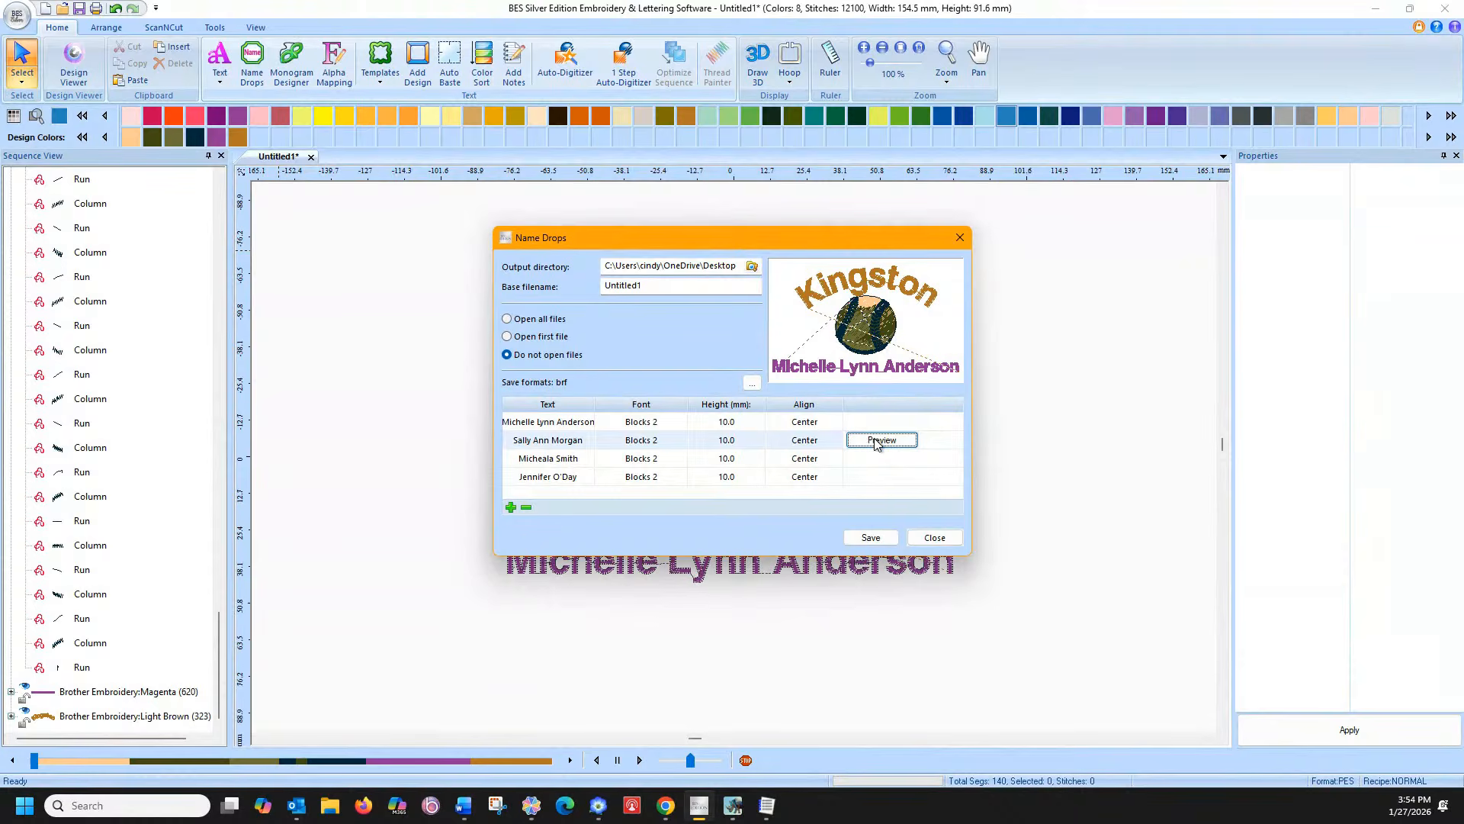
pyautogui.click(882, 444)
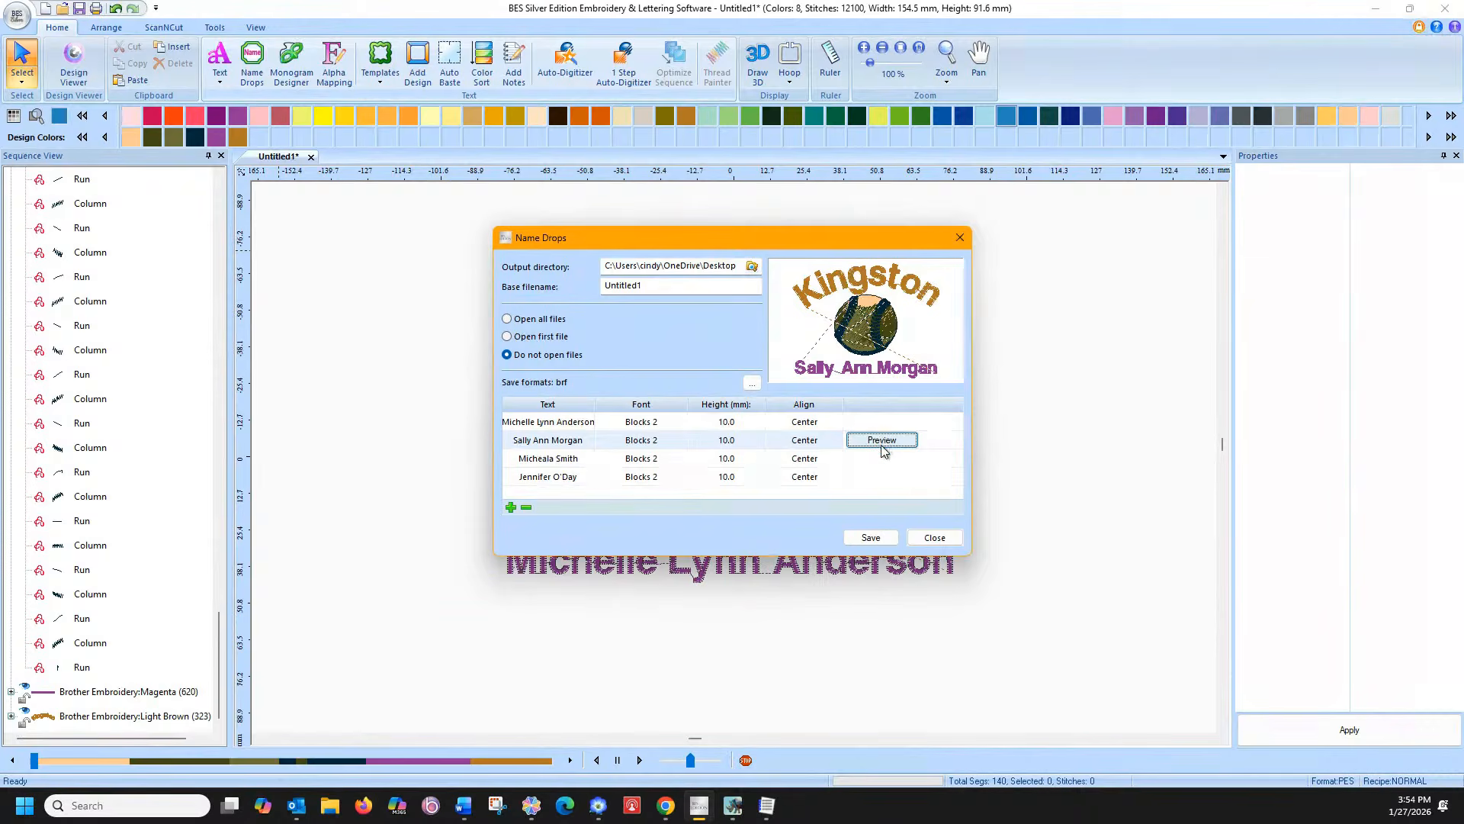
pyautogui.click(881, 458)
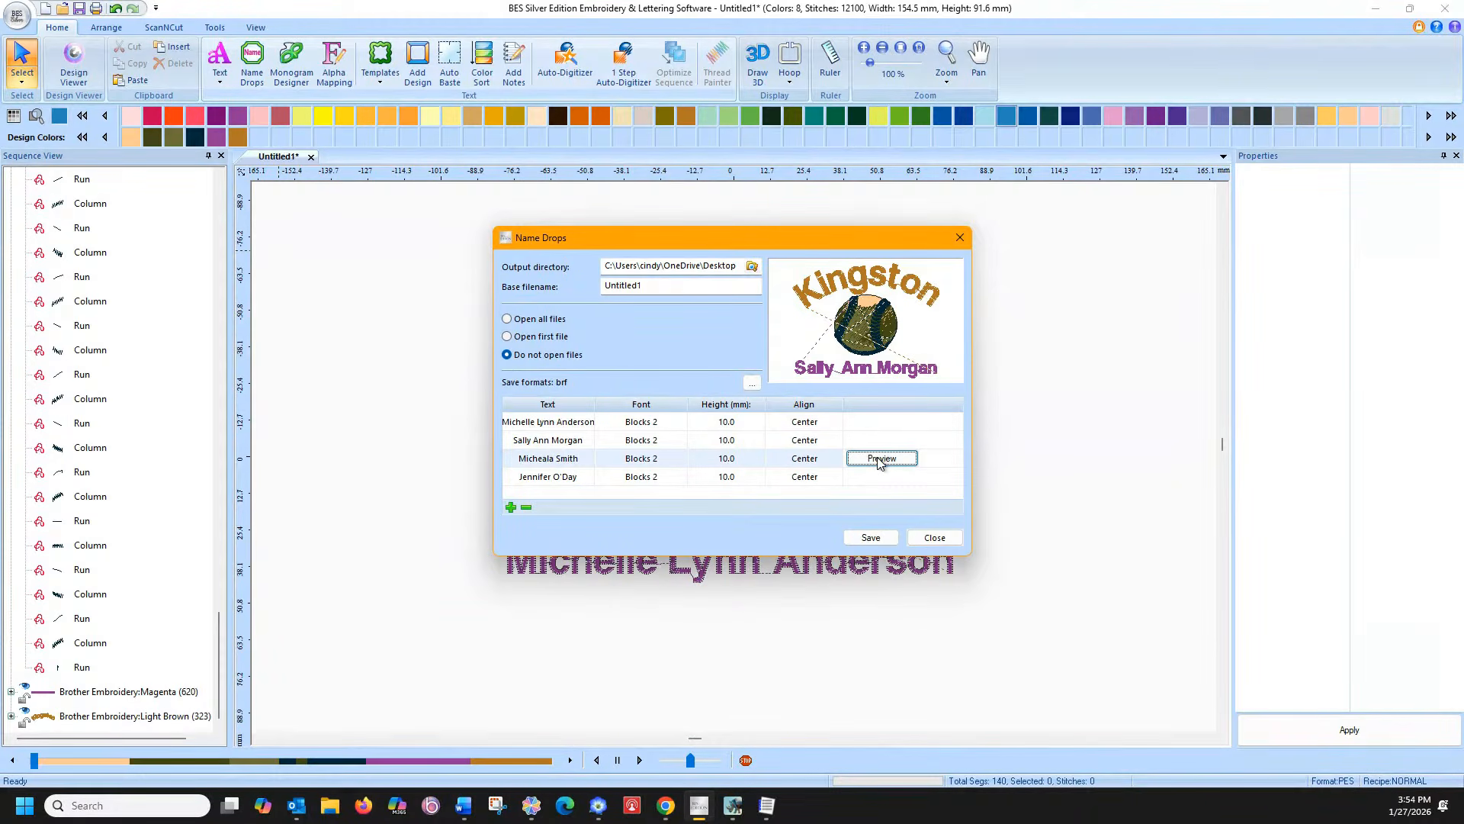
pyautogui.moveTo(877, 478)
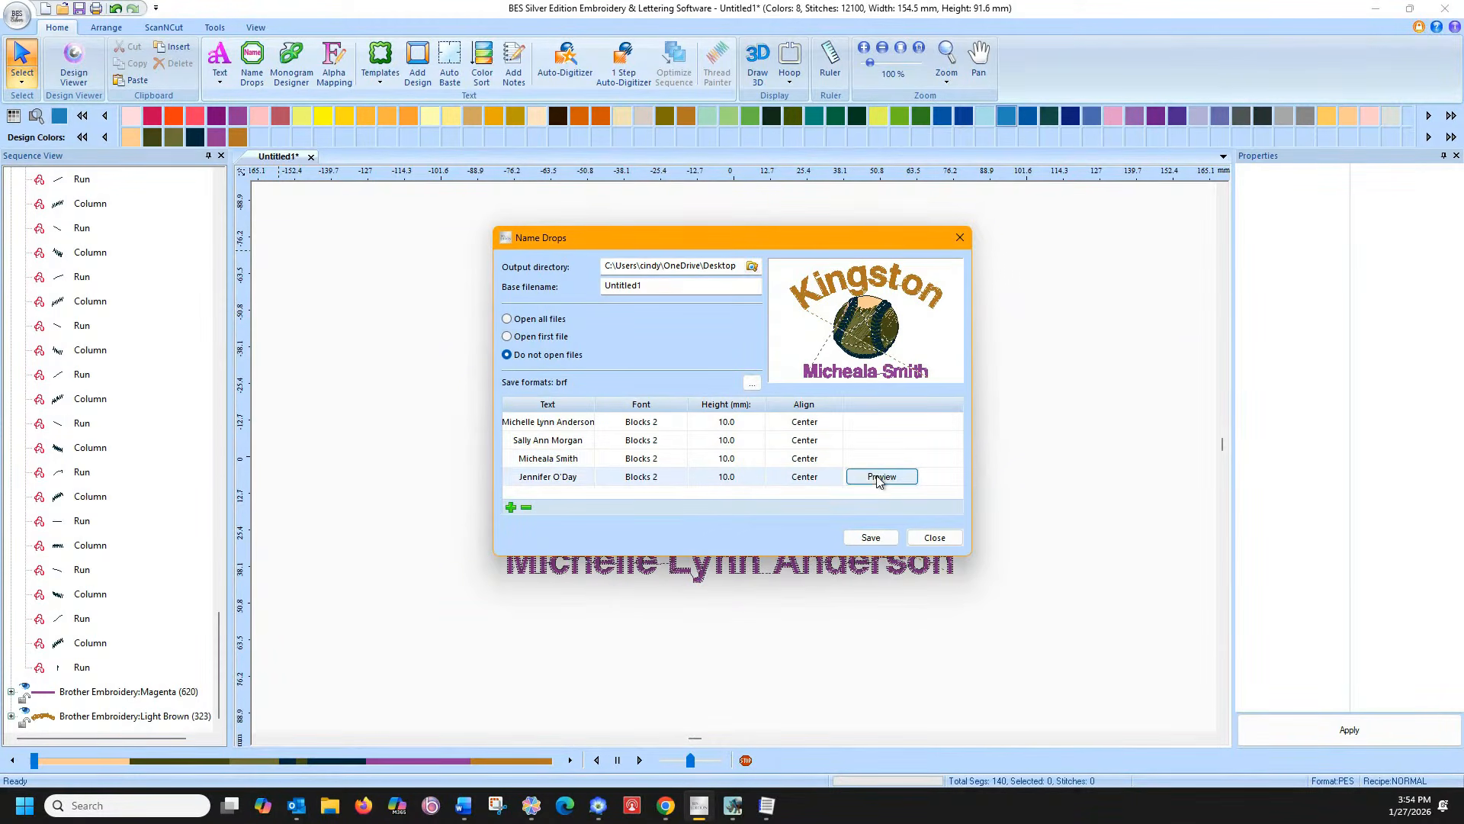
pyautogui.click(879, 478)
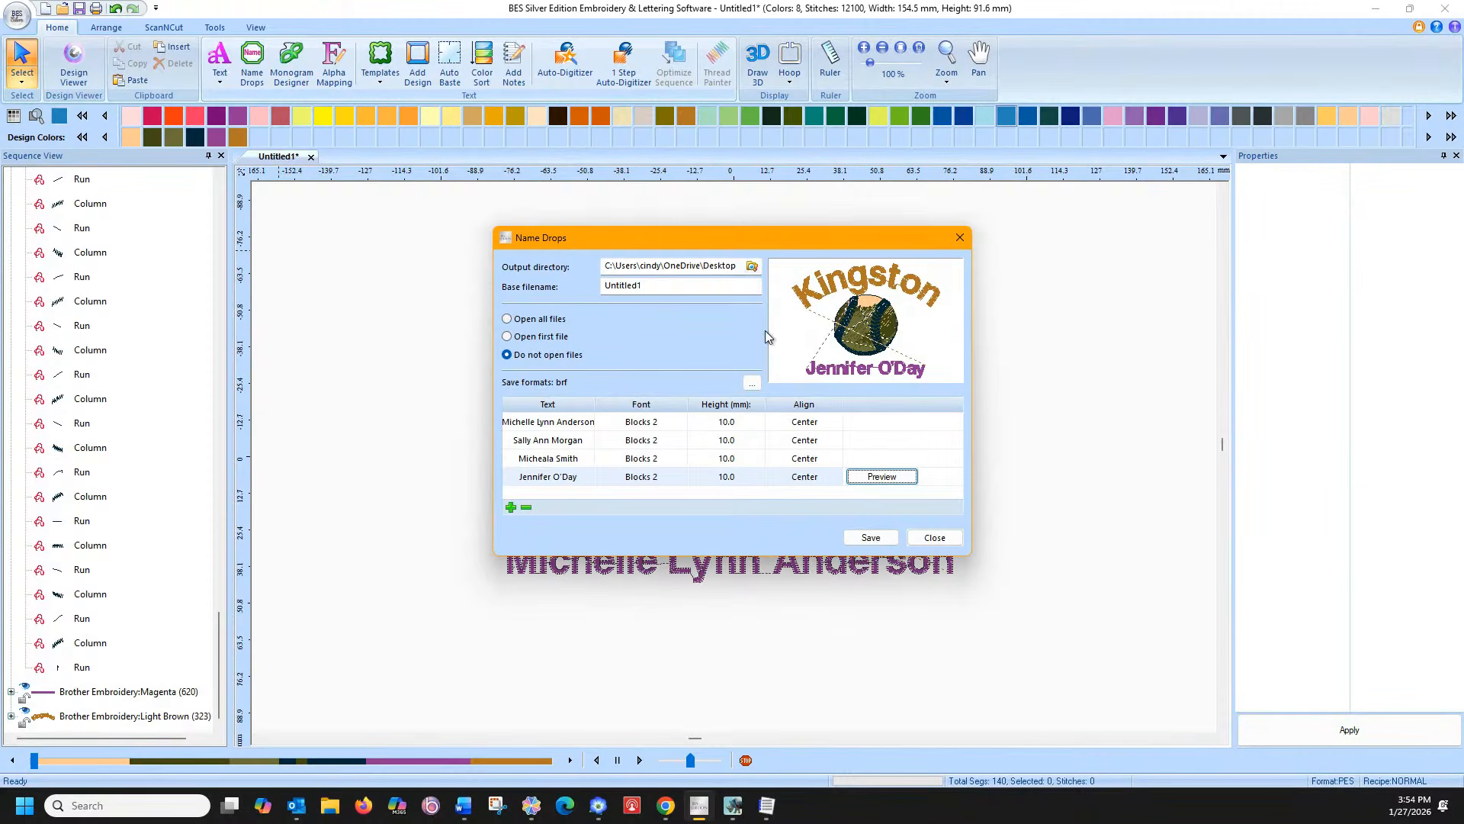
pyautogui.moveTo(645, 287); pyautogui.dragTo(531, 282)
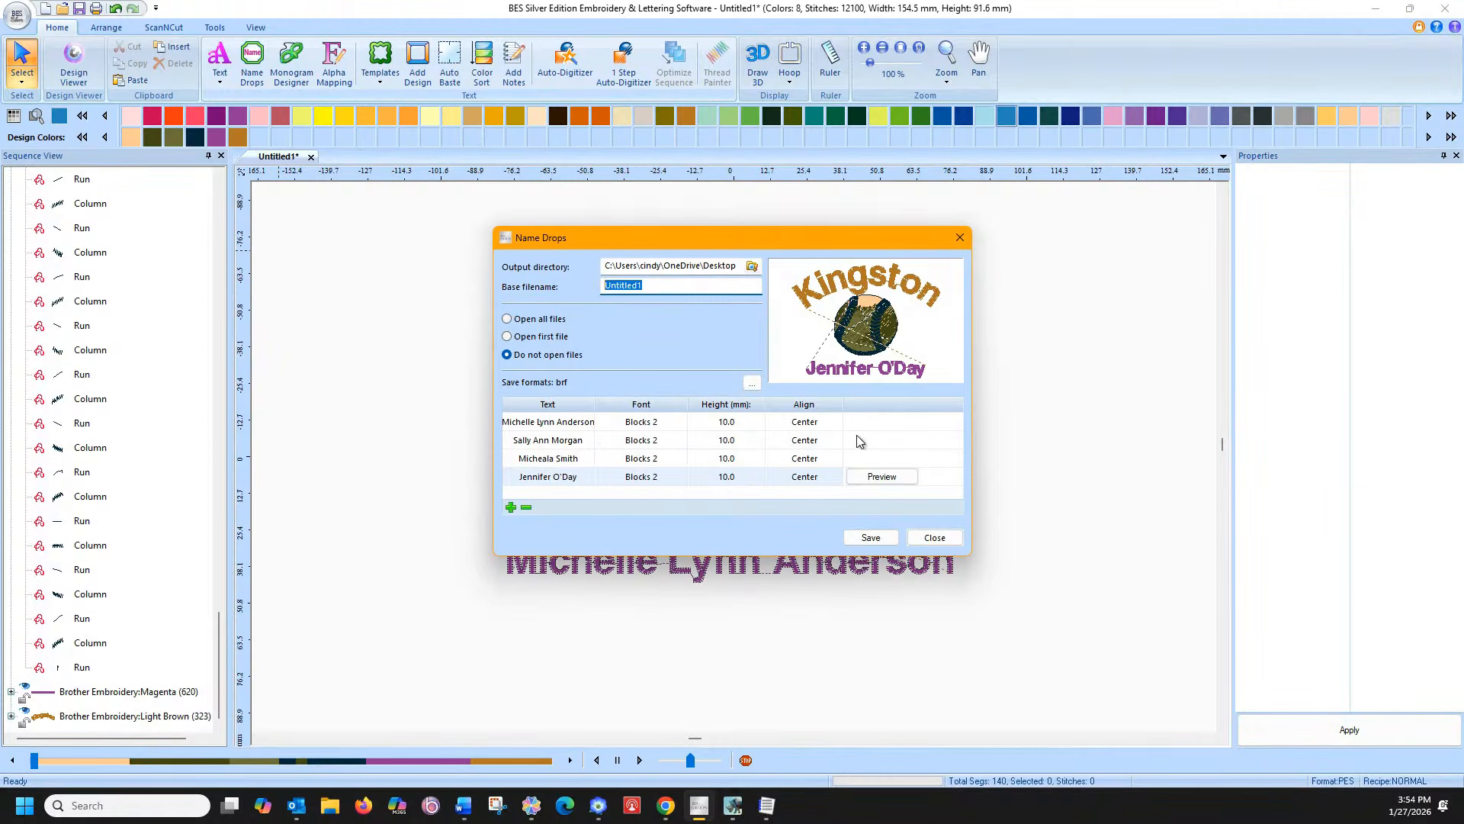
# Set the base filename to 'BES Name Drops' and add the PES v9 Multi Needle format
pyautogui.write('BES Name Drops')
pyautogui.click(752, 384)
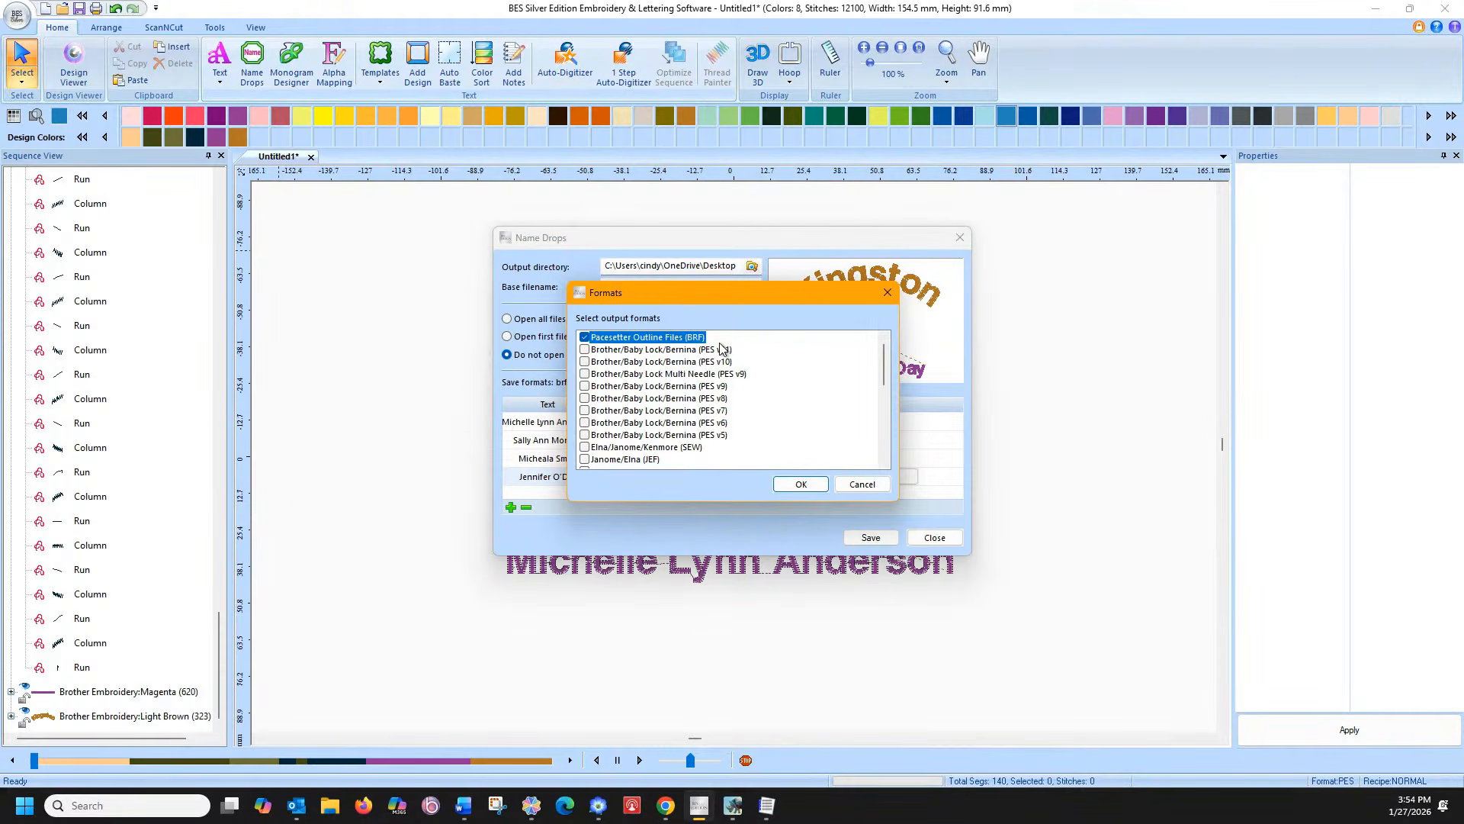
pyautogui.click(583, 375)
pyautogui.click(584, 435)
pyautogui.click(586, 435)
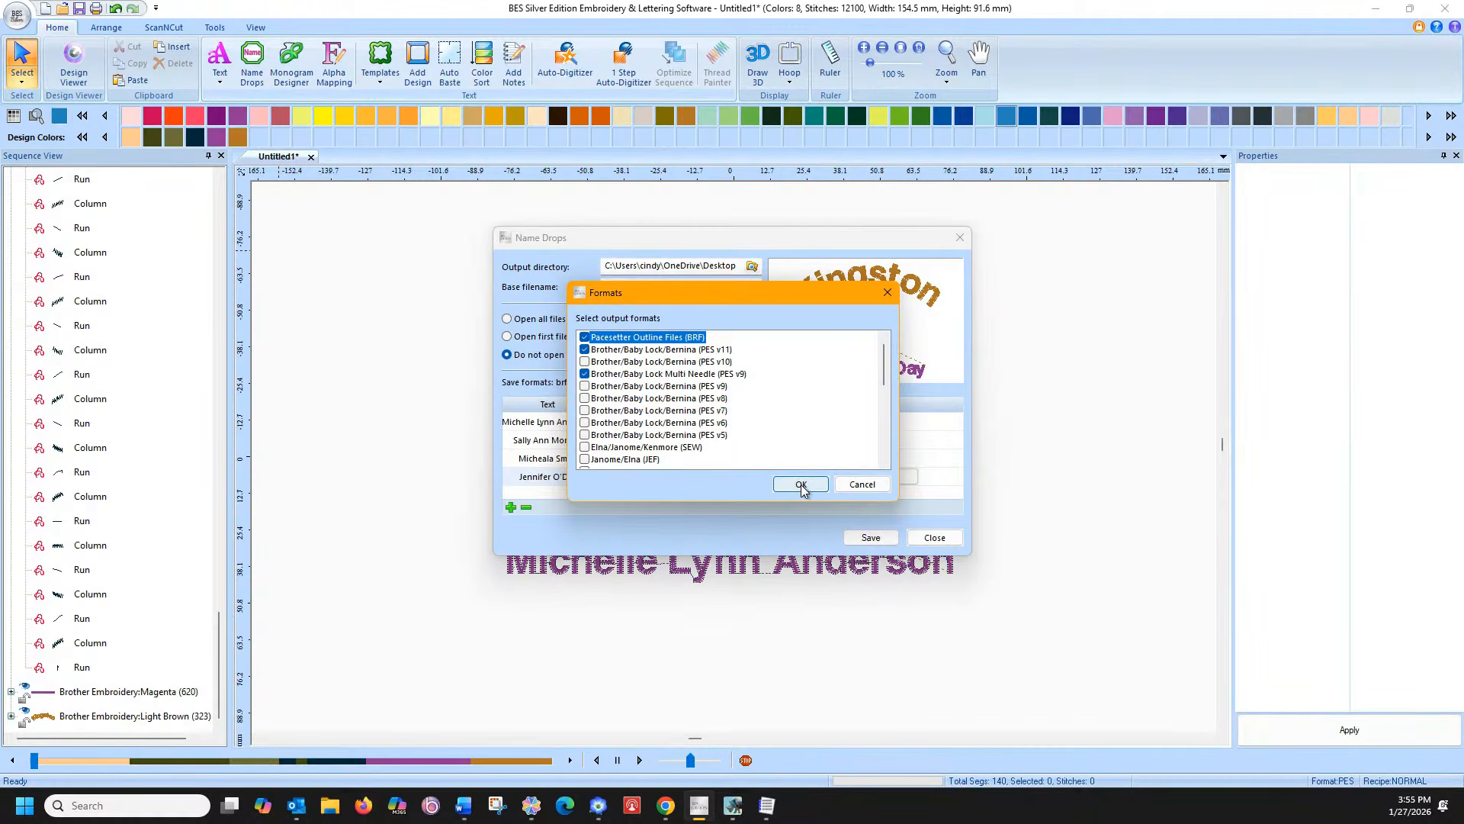
# Add Tajima DST to the save formats and confirm the format list
pyautogui.scroll(-3, 724, 429)
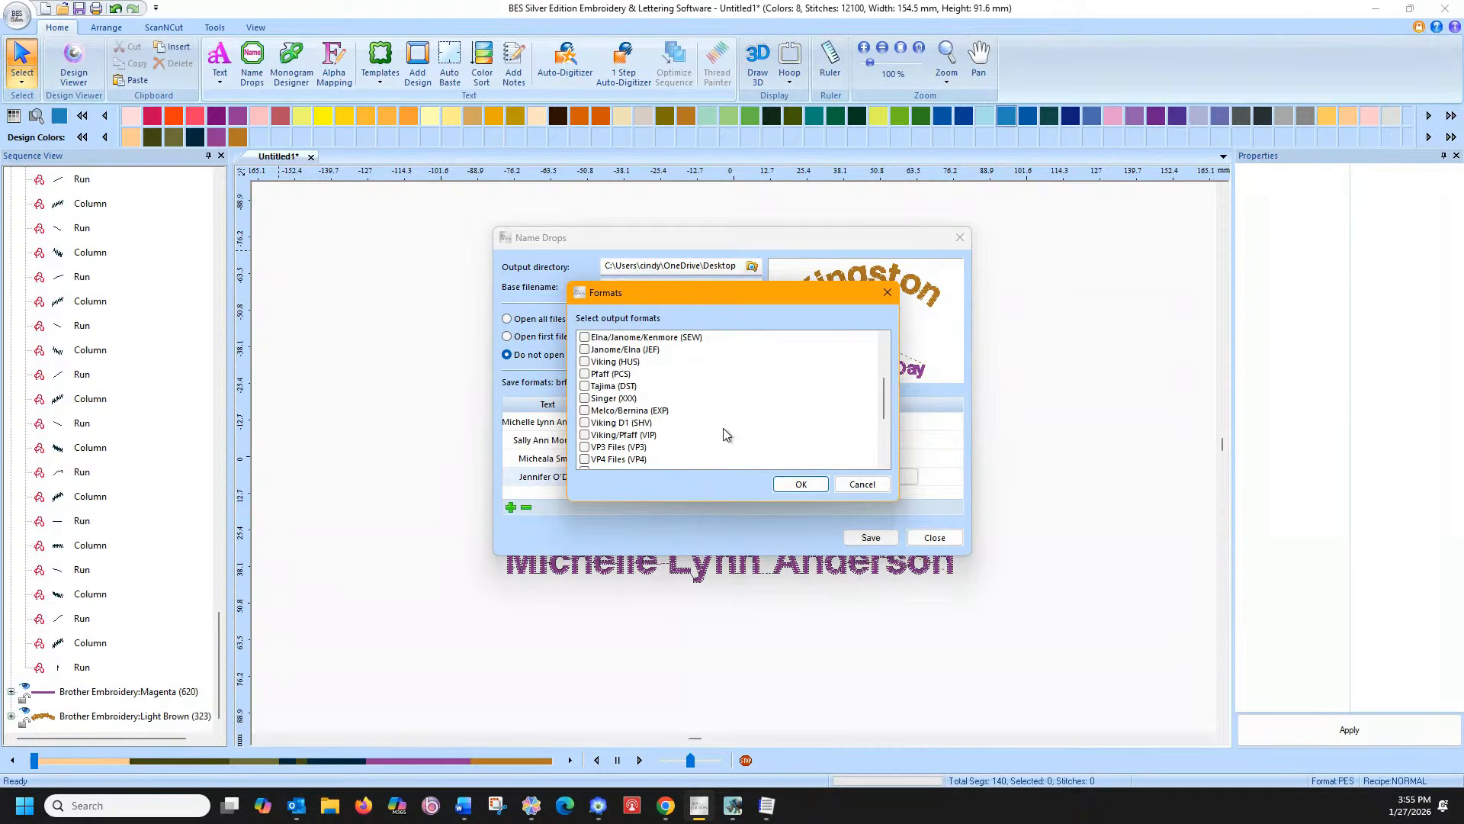
pyautogui.scroll(1, 724, 430)
pyautogui.scroll(-3, 720, 427)
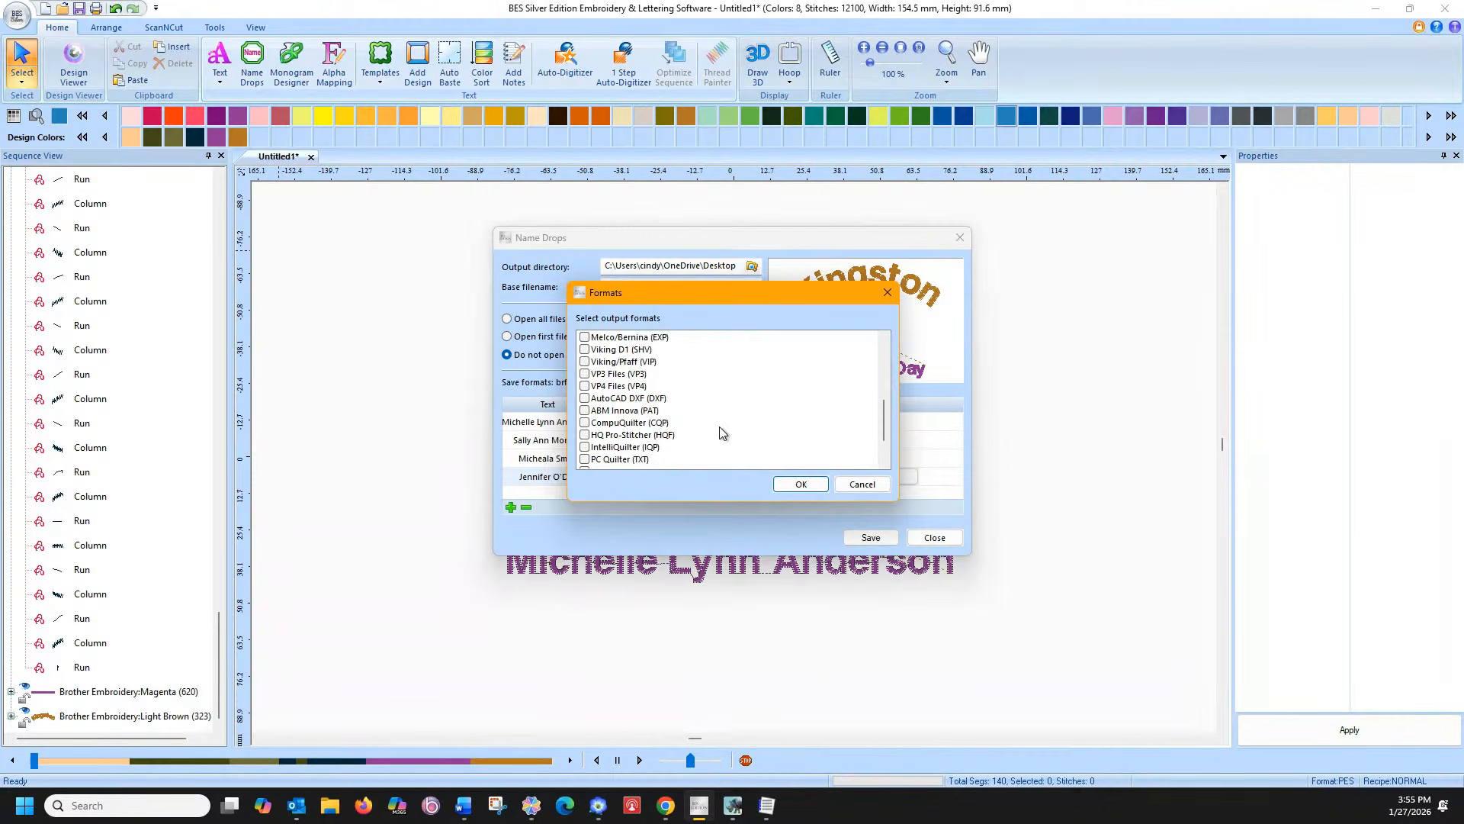
pyautogui.scroll(3, 720, 426)
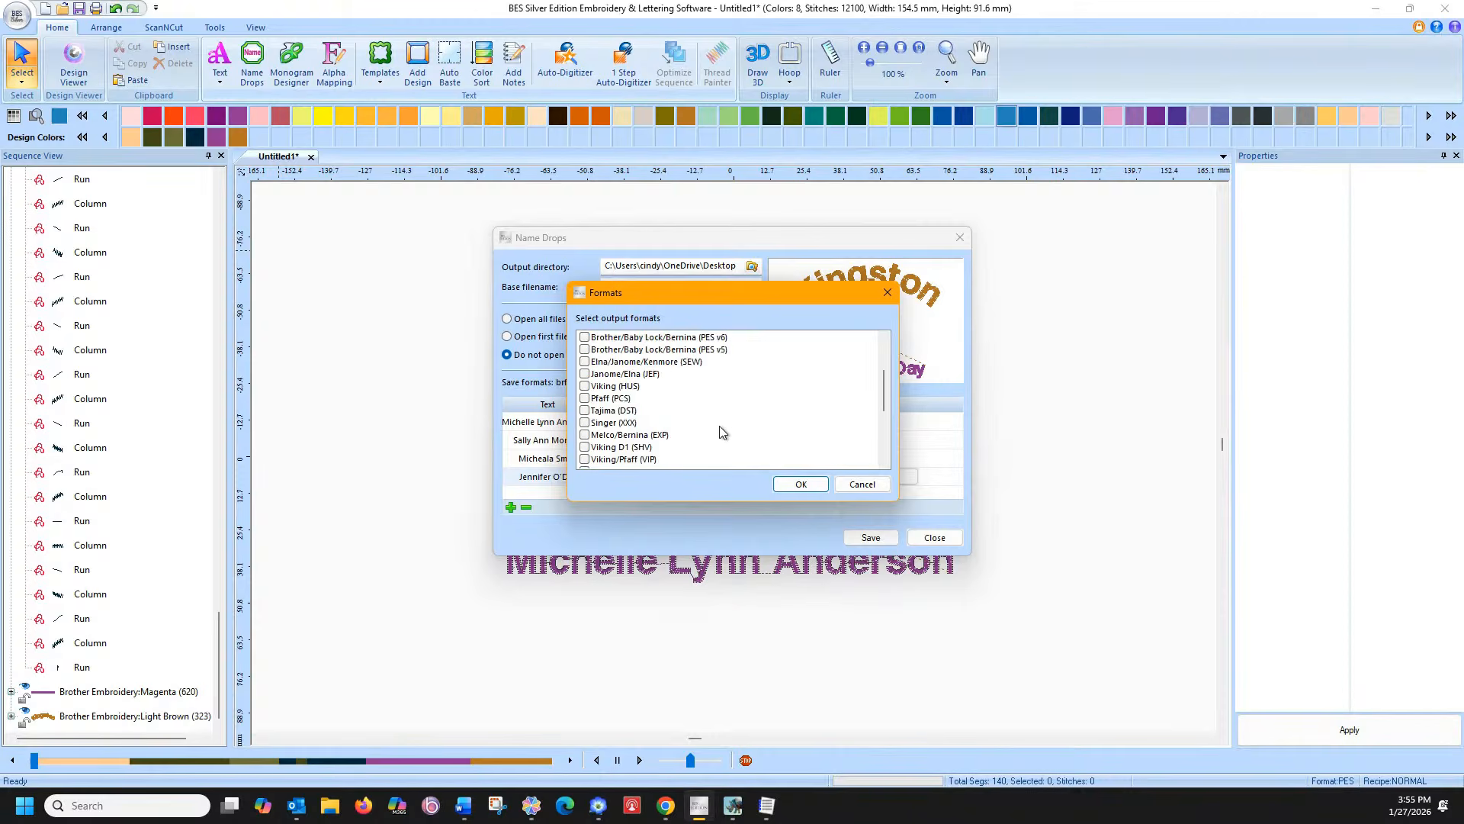
pyautogui.scroll(2, 720, 426)
pyautogui.scroll(1, 779, 428)
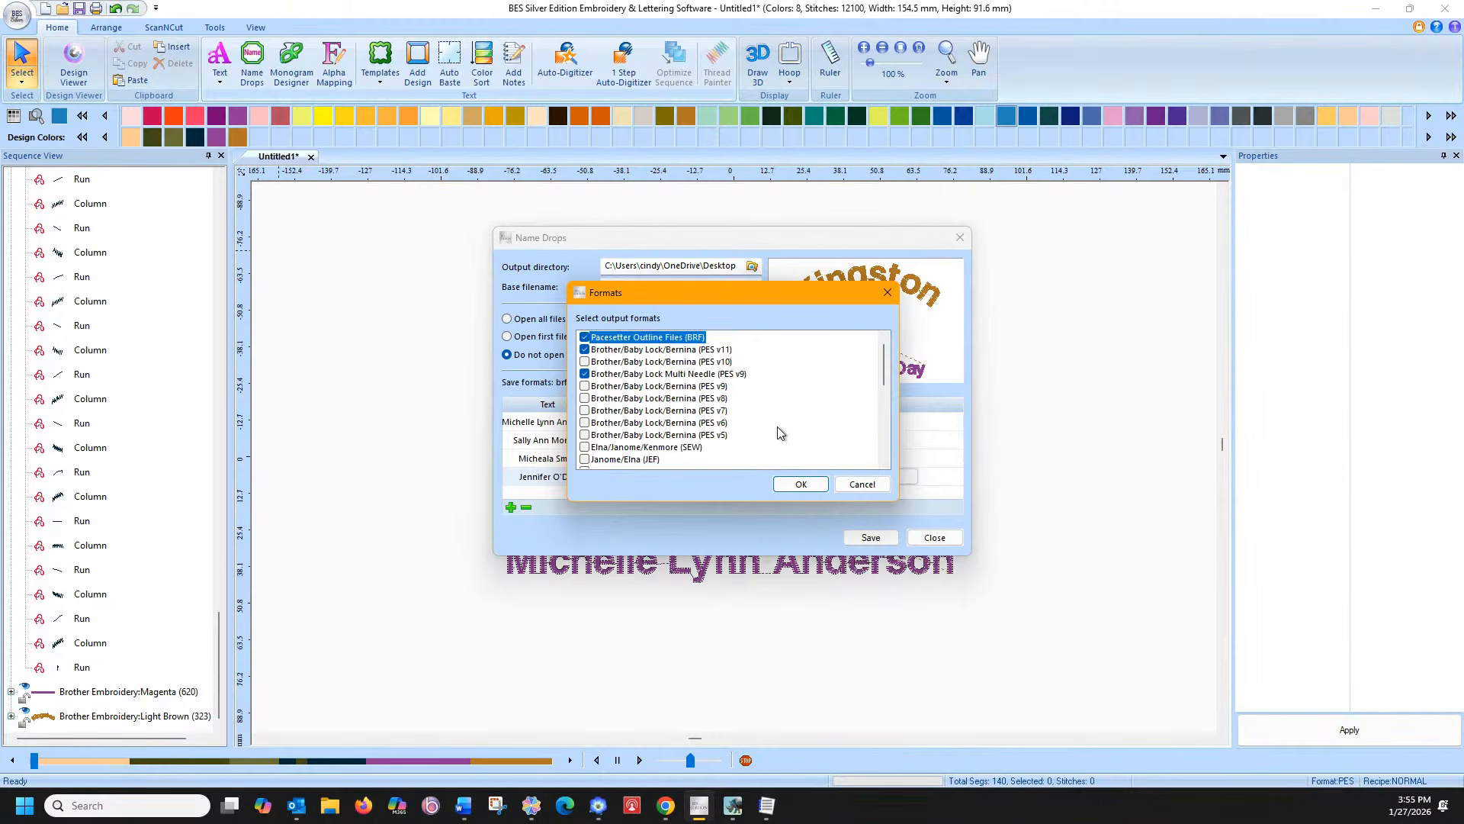
pyautogui.scroll(-2, 780, 432)
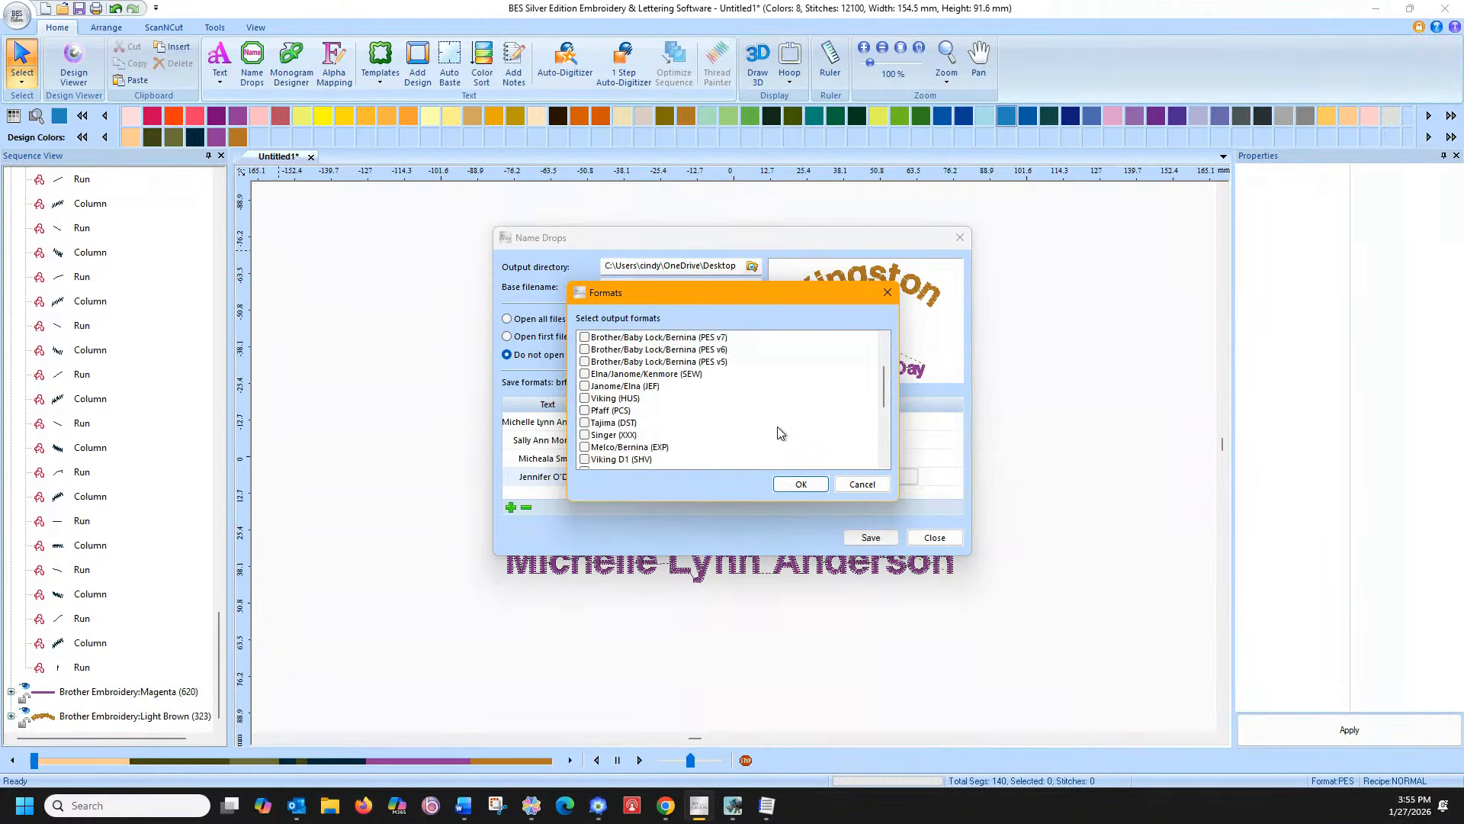
pyautogui.click(585, 423)
pyautogui.click(801, 485)
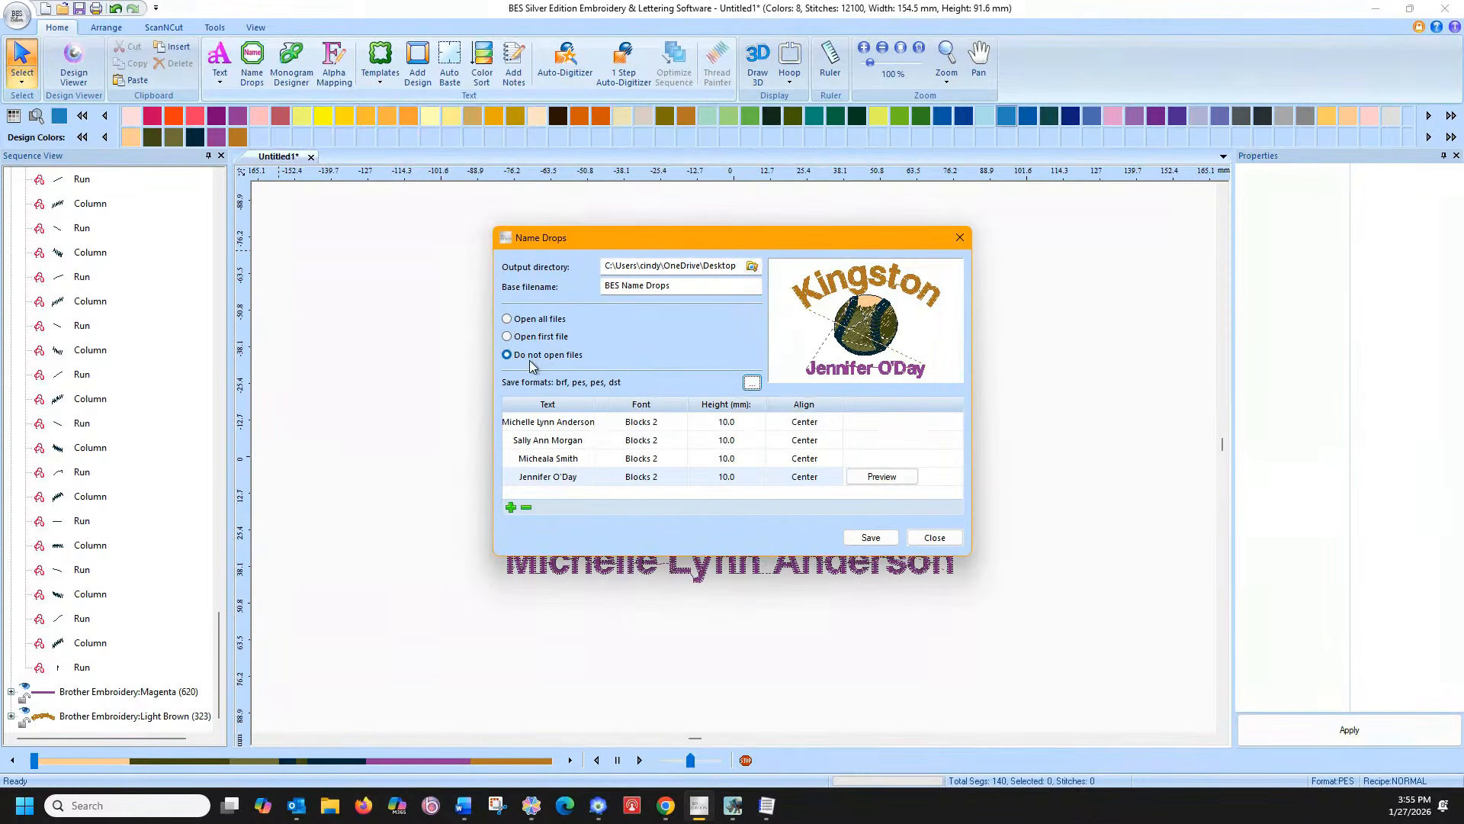
# Choose Open all files, then save the four name-drop designs
pyautogui.click(507, 320)
pyautogui.click(889, 540)
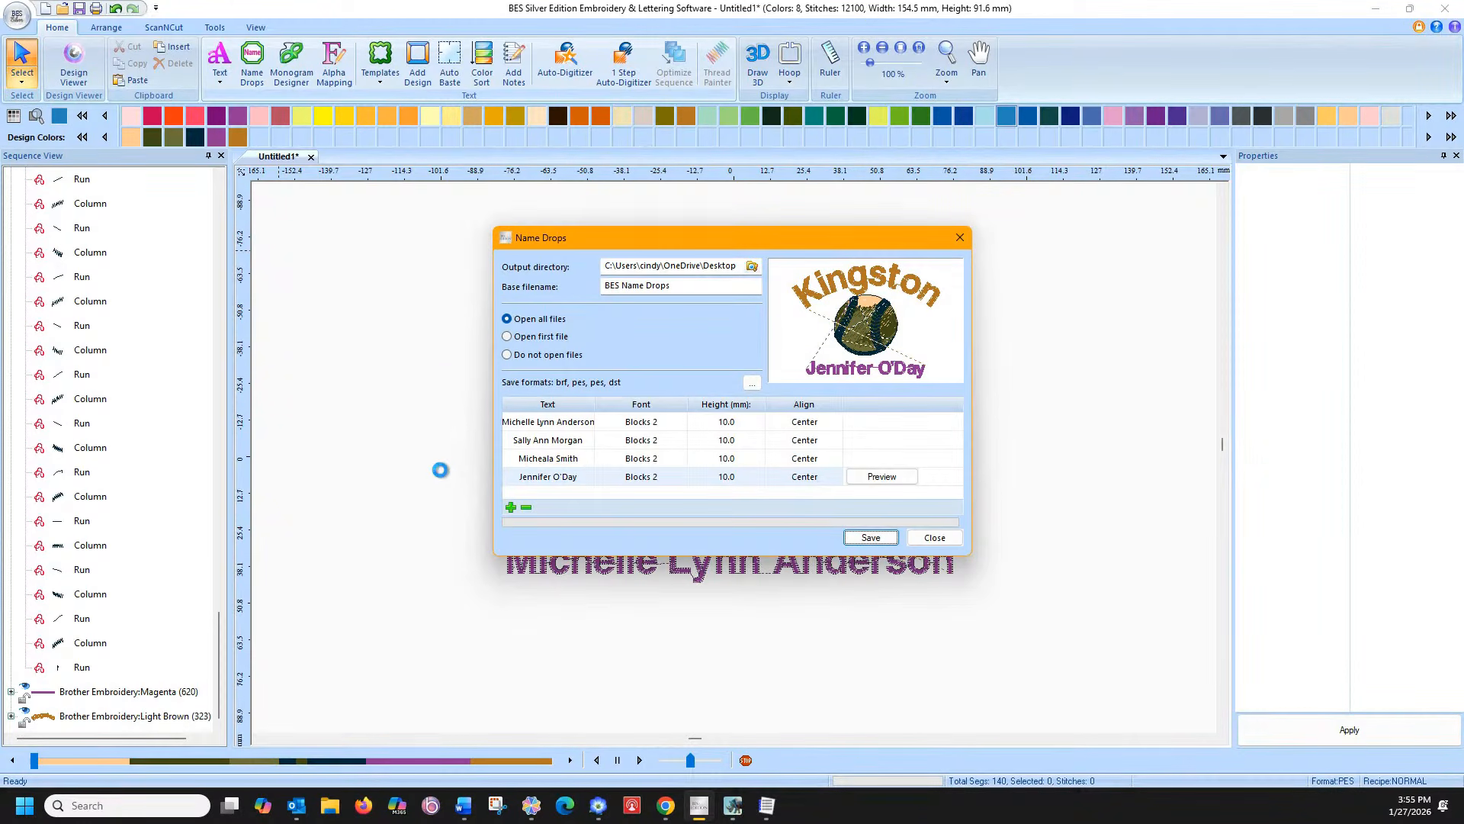
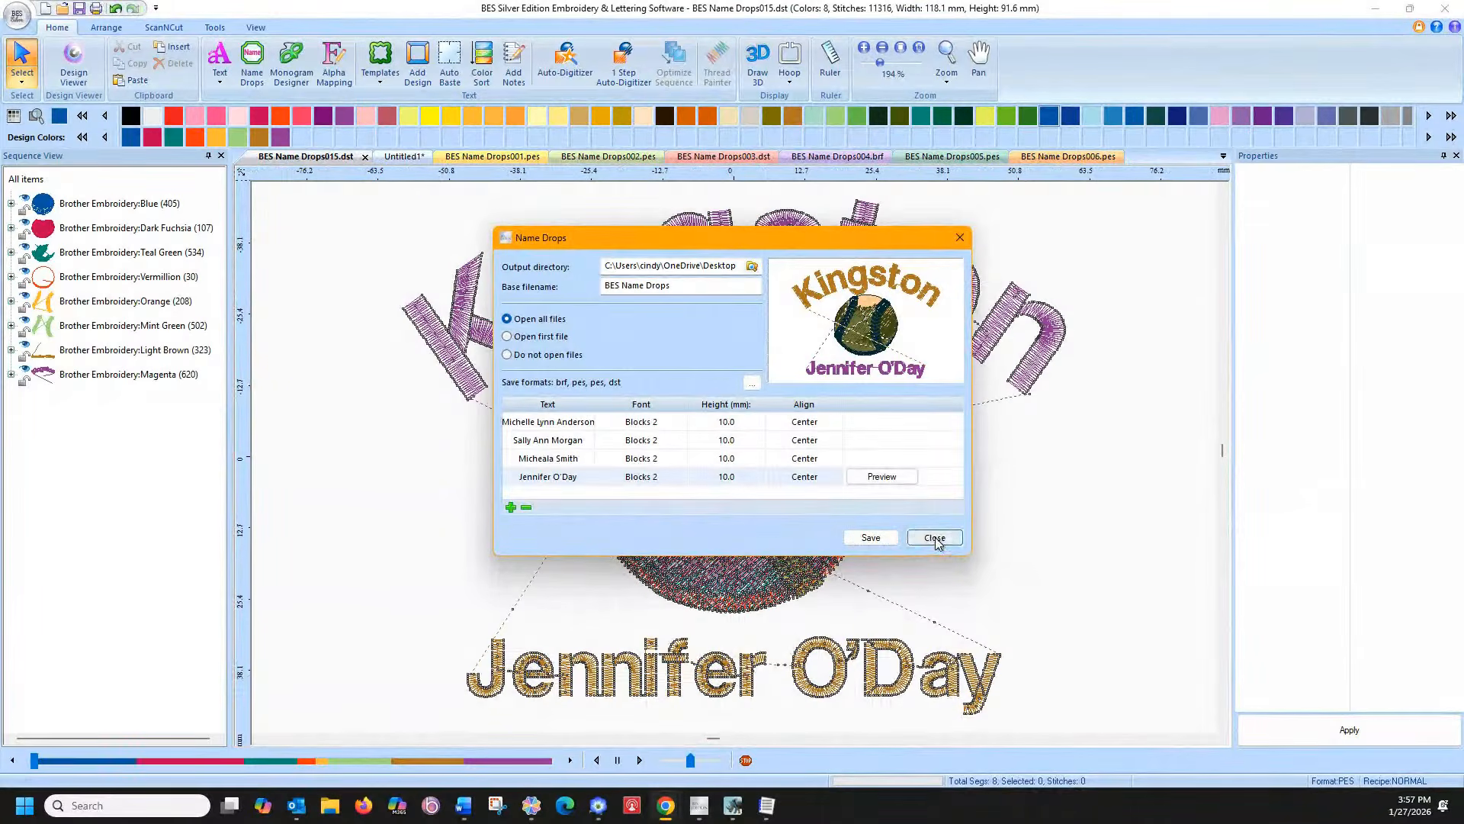
# Close the Name Drops dialog and switch the ribbon to the View options
pyautogui.click(937, 541)
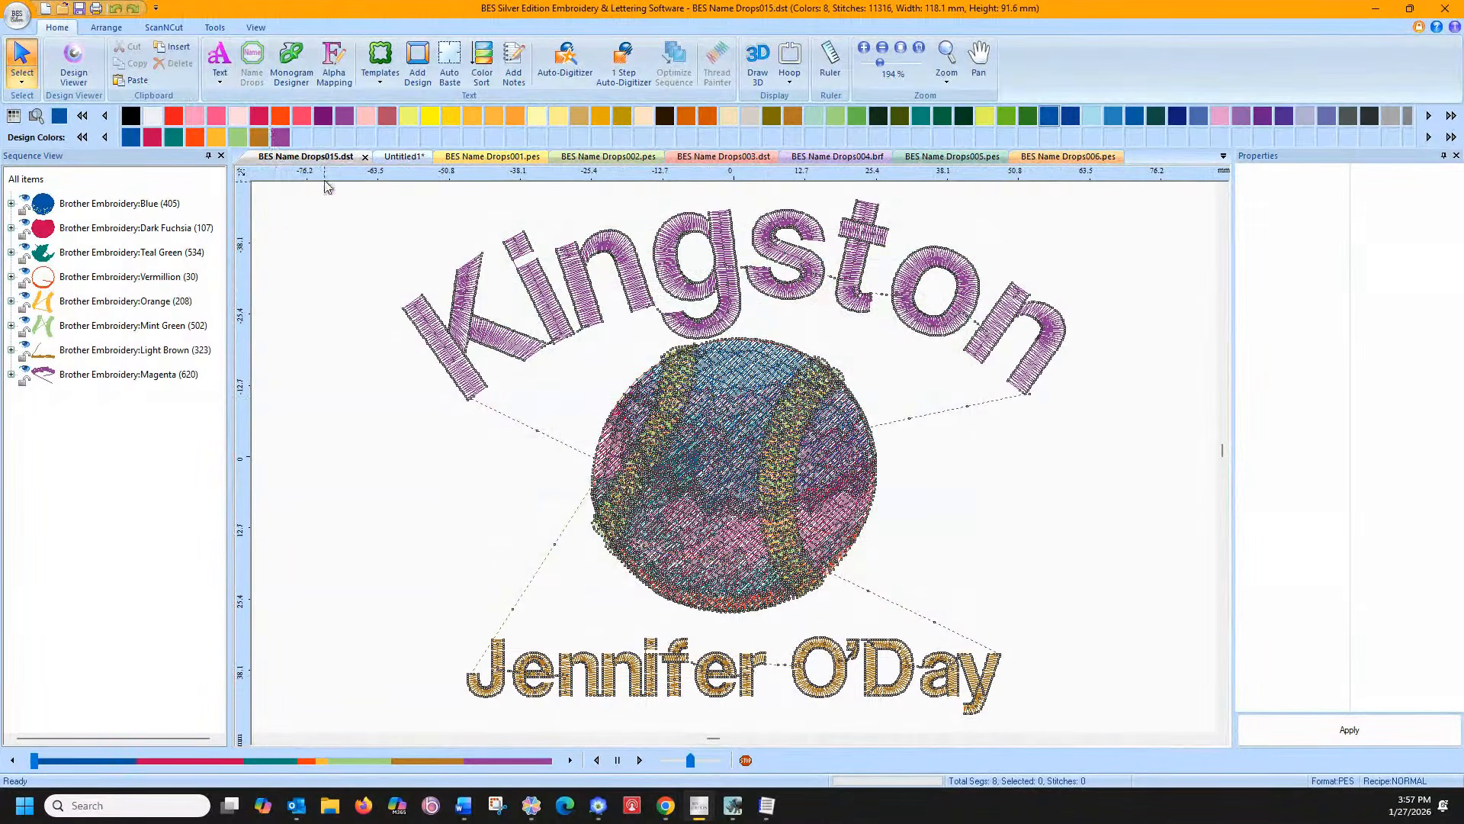
pyautogui.click(254, 29)
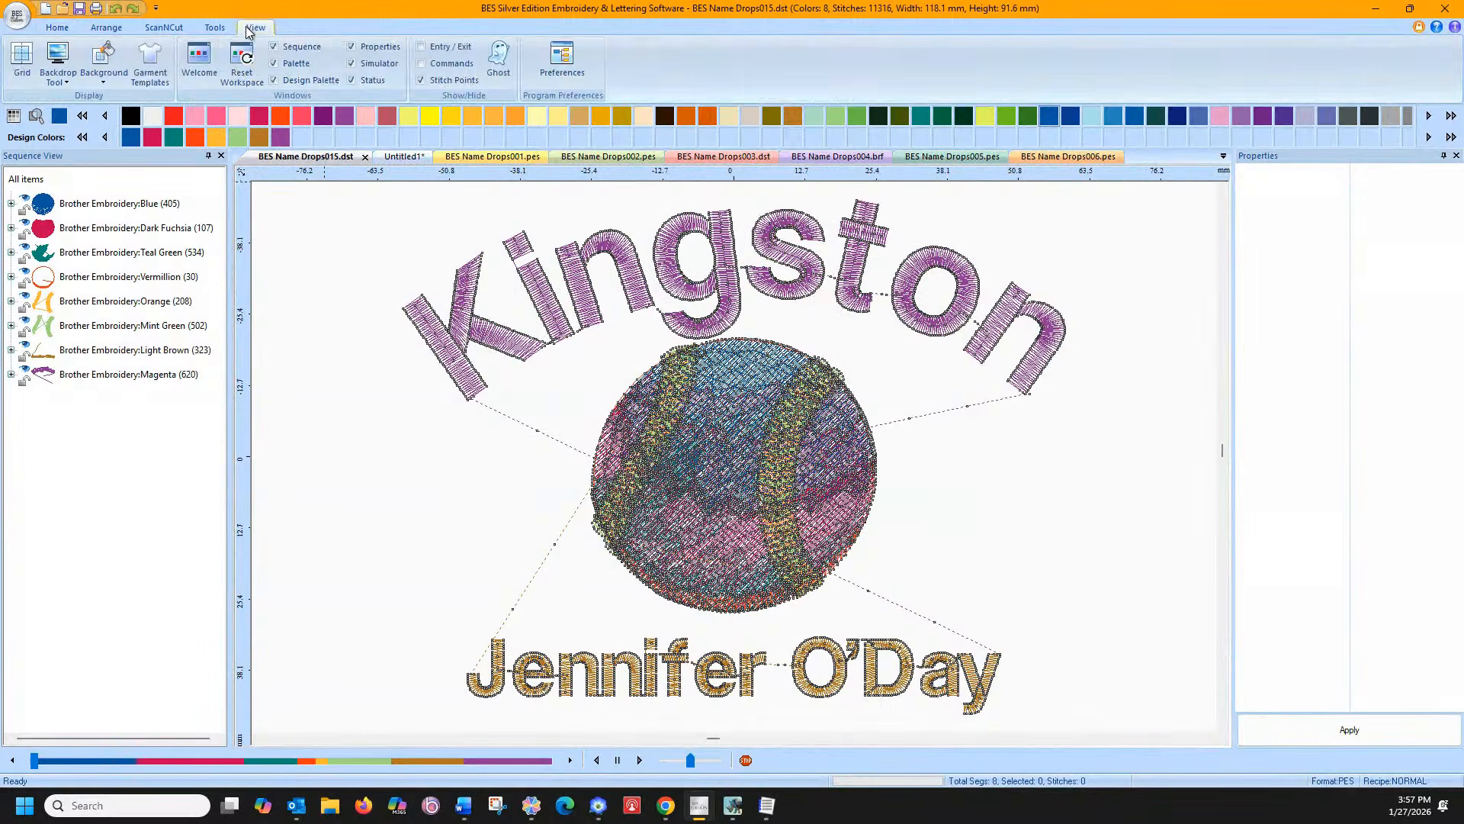
# Hide stitch points on each BES Name Drops design, from 001.pes through 006.pes
pyautogui.click(421, 80)
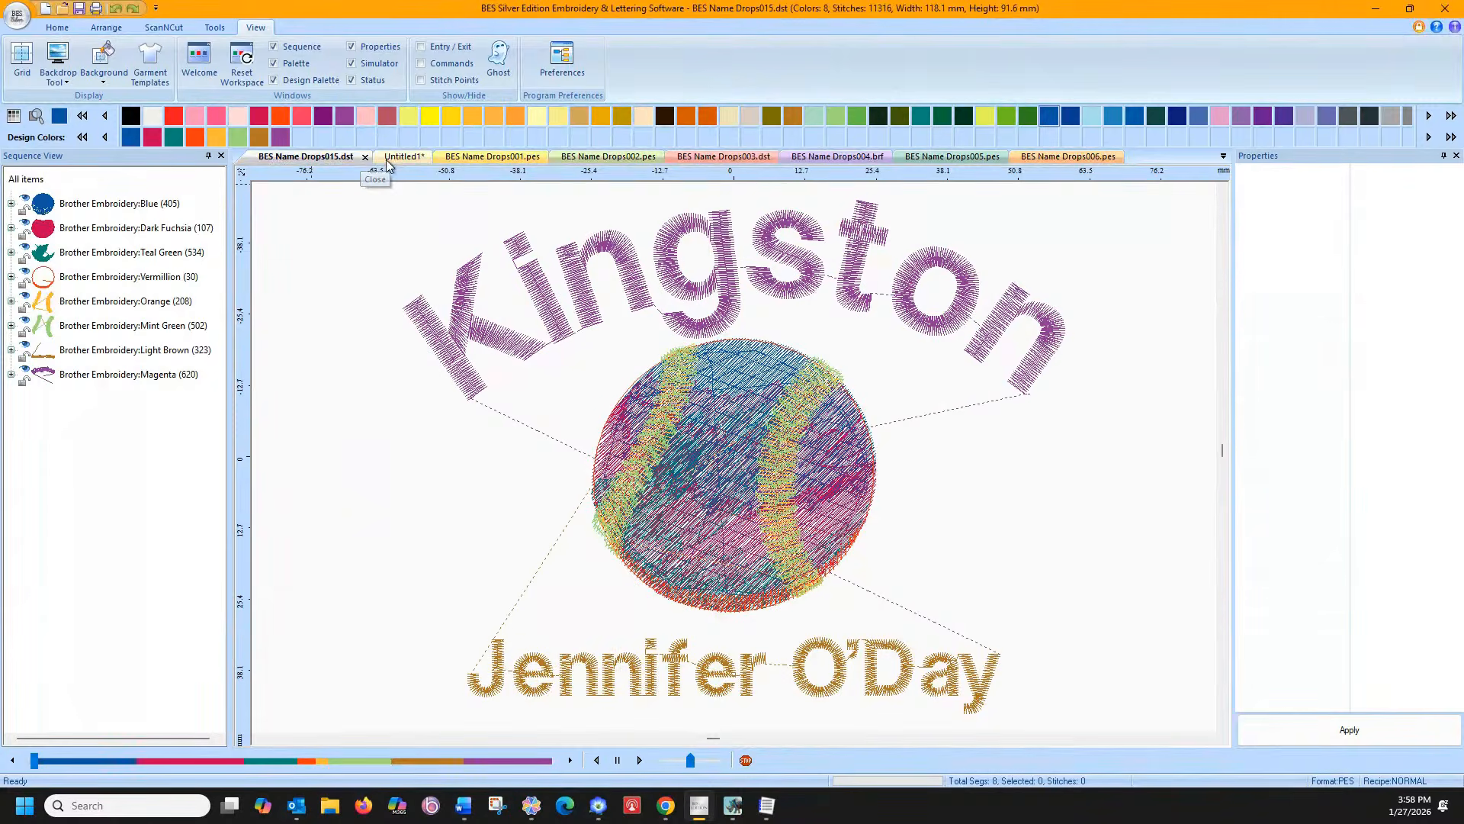
pyautogui.click(503, 157)
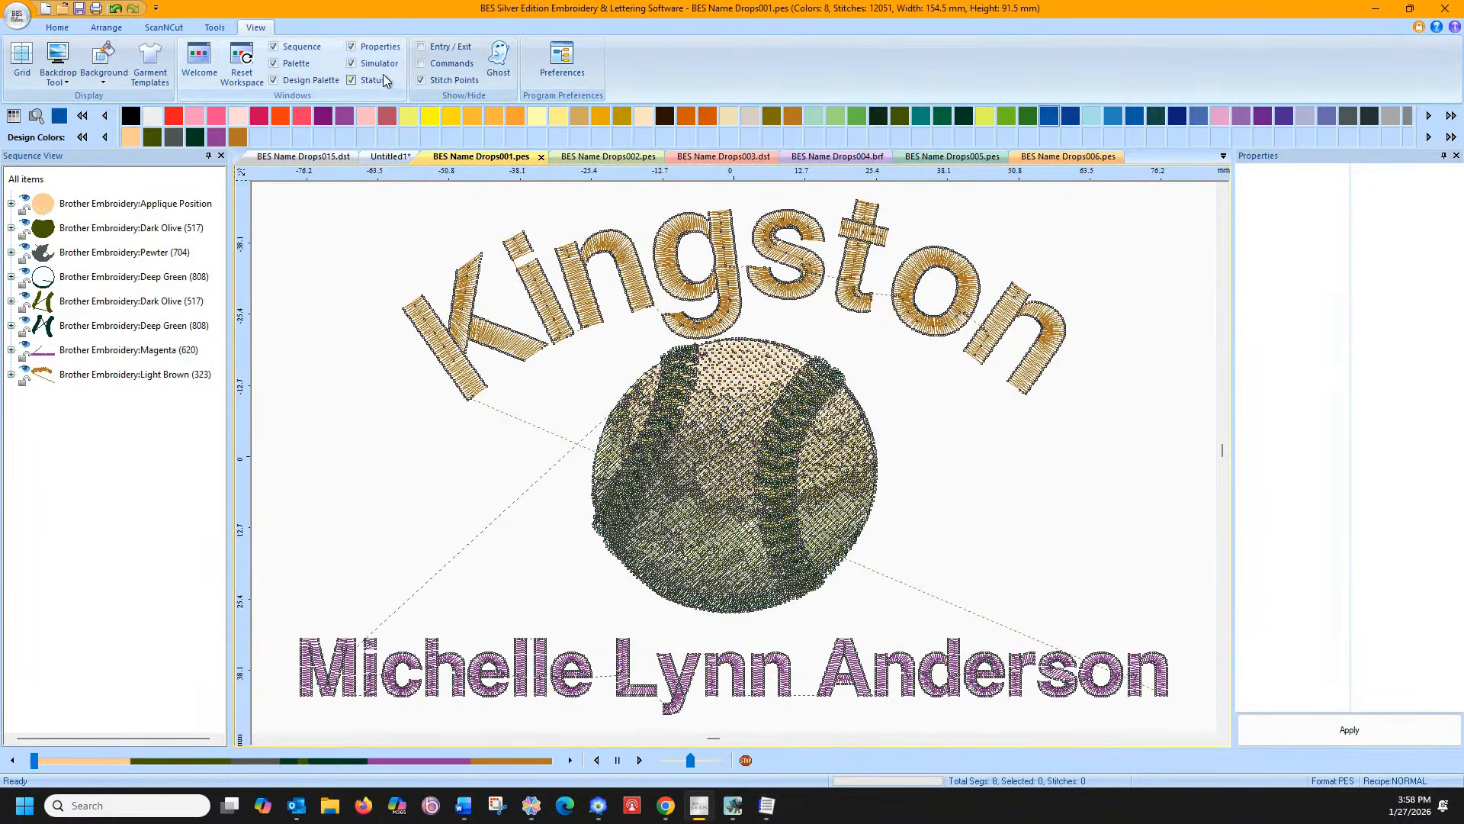
pyautogui.click(424, 80)
pyautogui.click(613, 158)
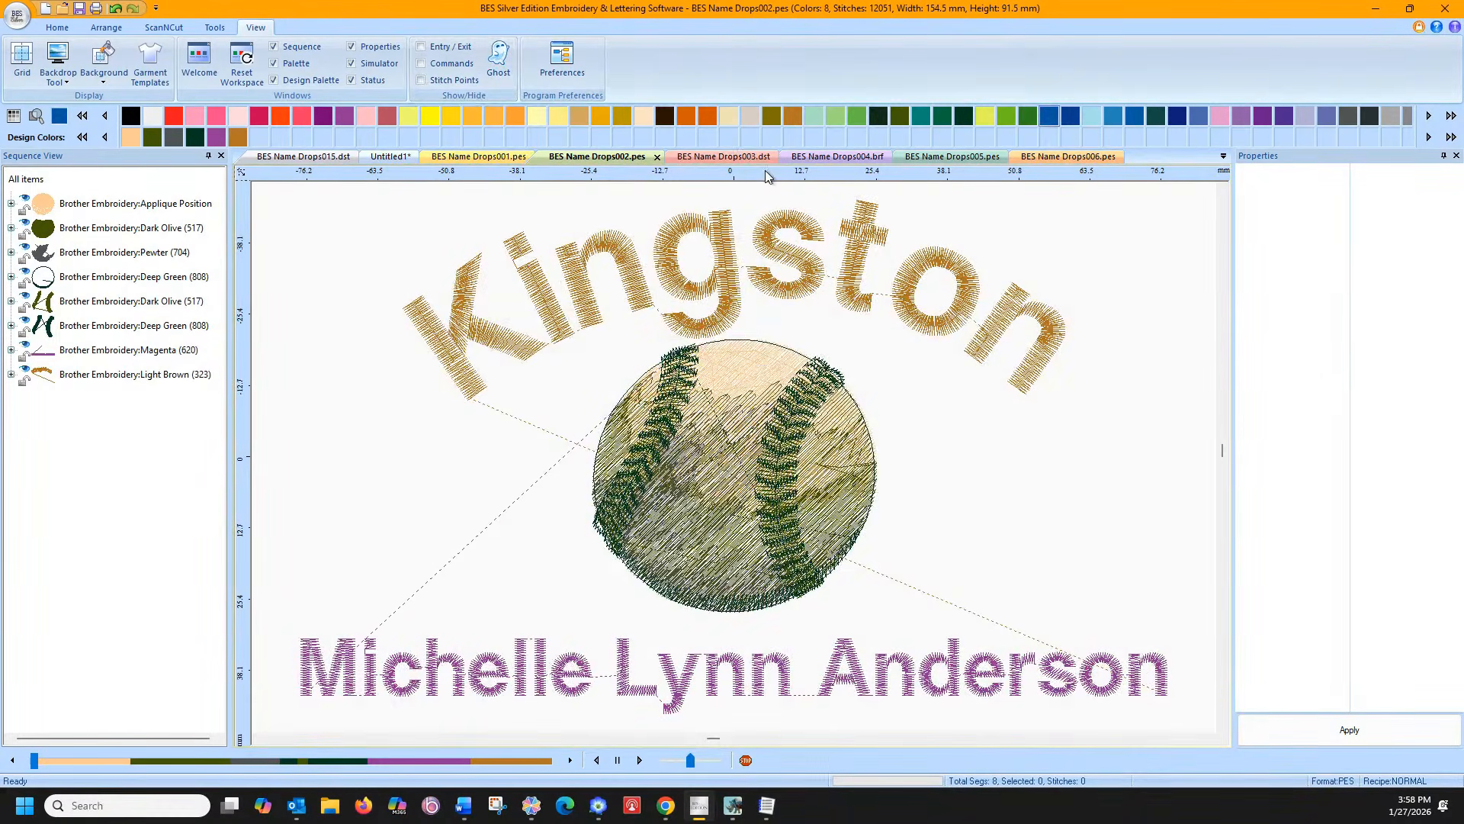
pyautogui.click(737, 159)
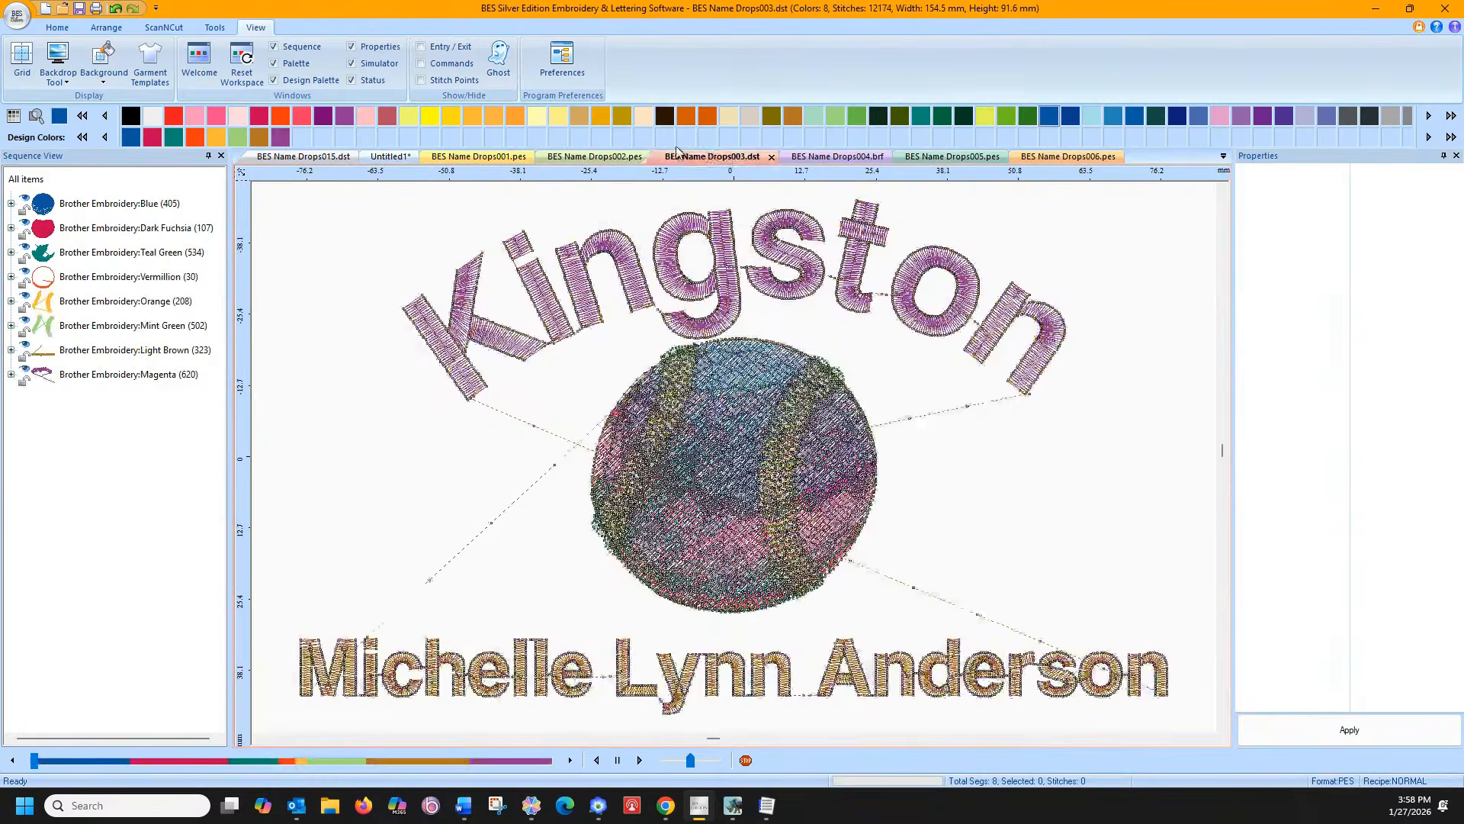
pyautogui.click(424, 80)
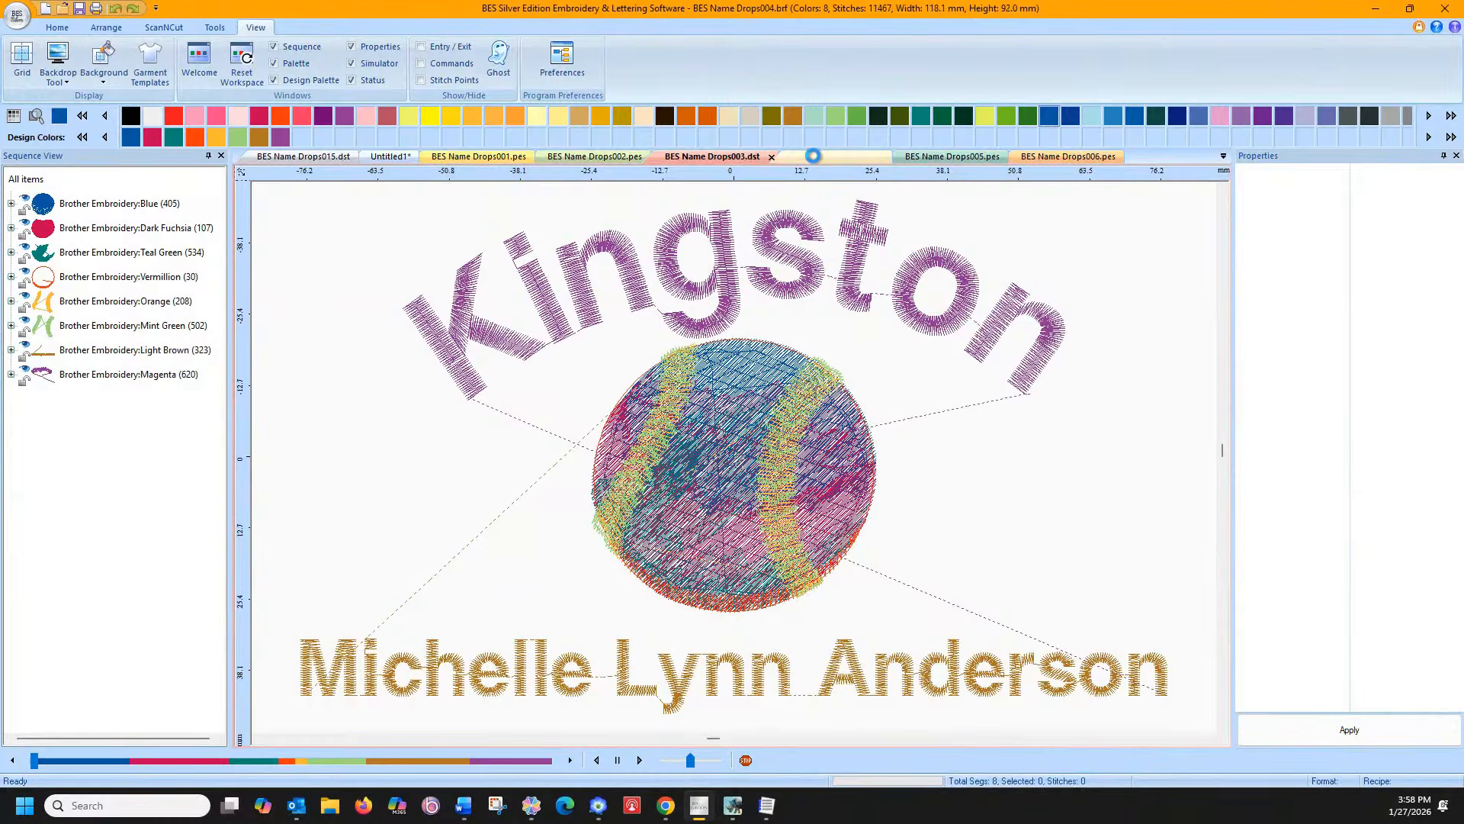
pyautogui.click(831, 158)
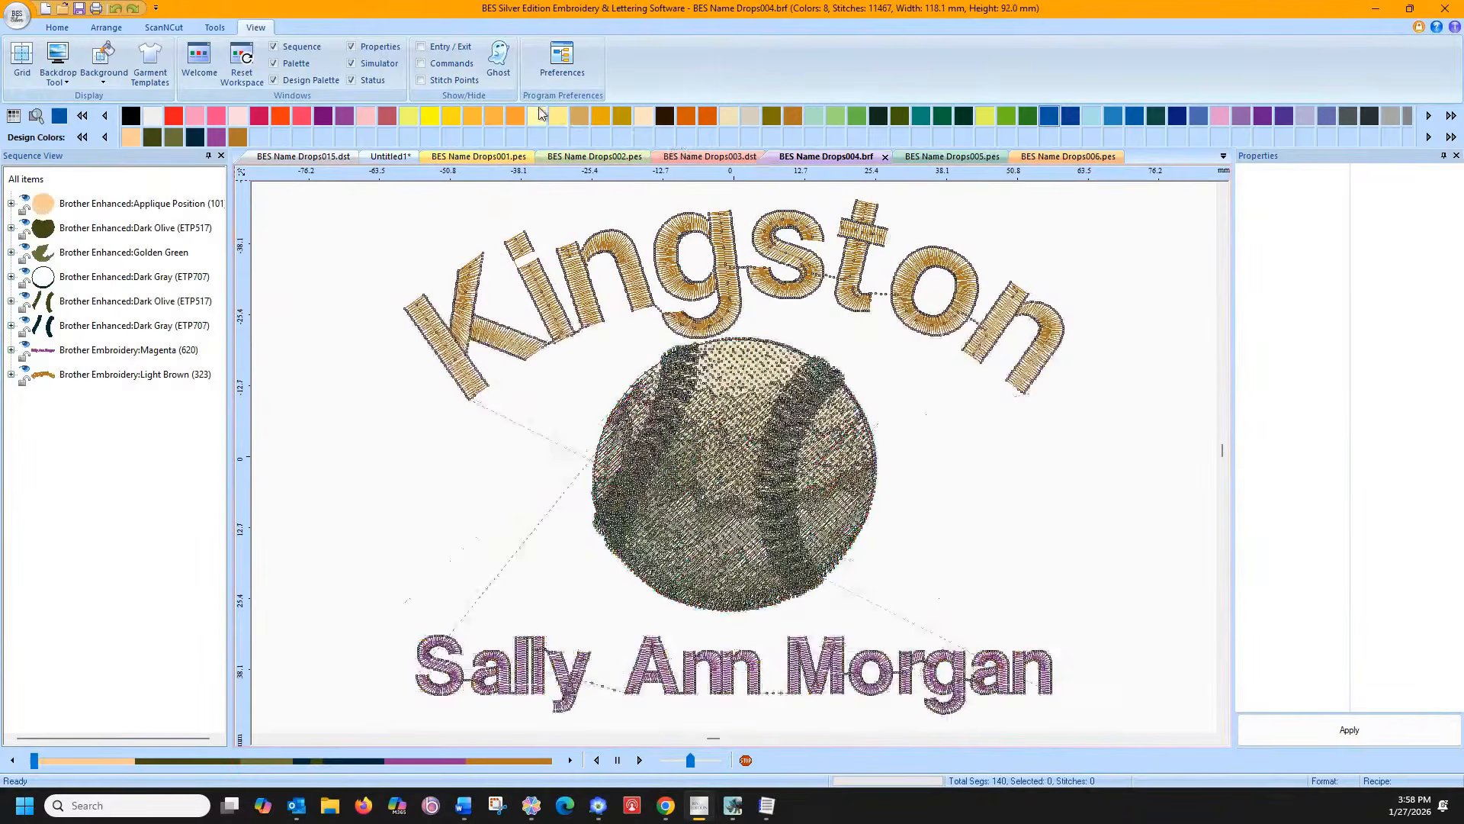
pyautogui.click(422, 81)
pyautogui.click(909, 158)
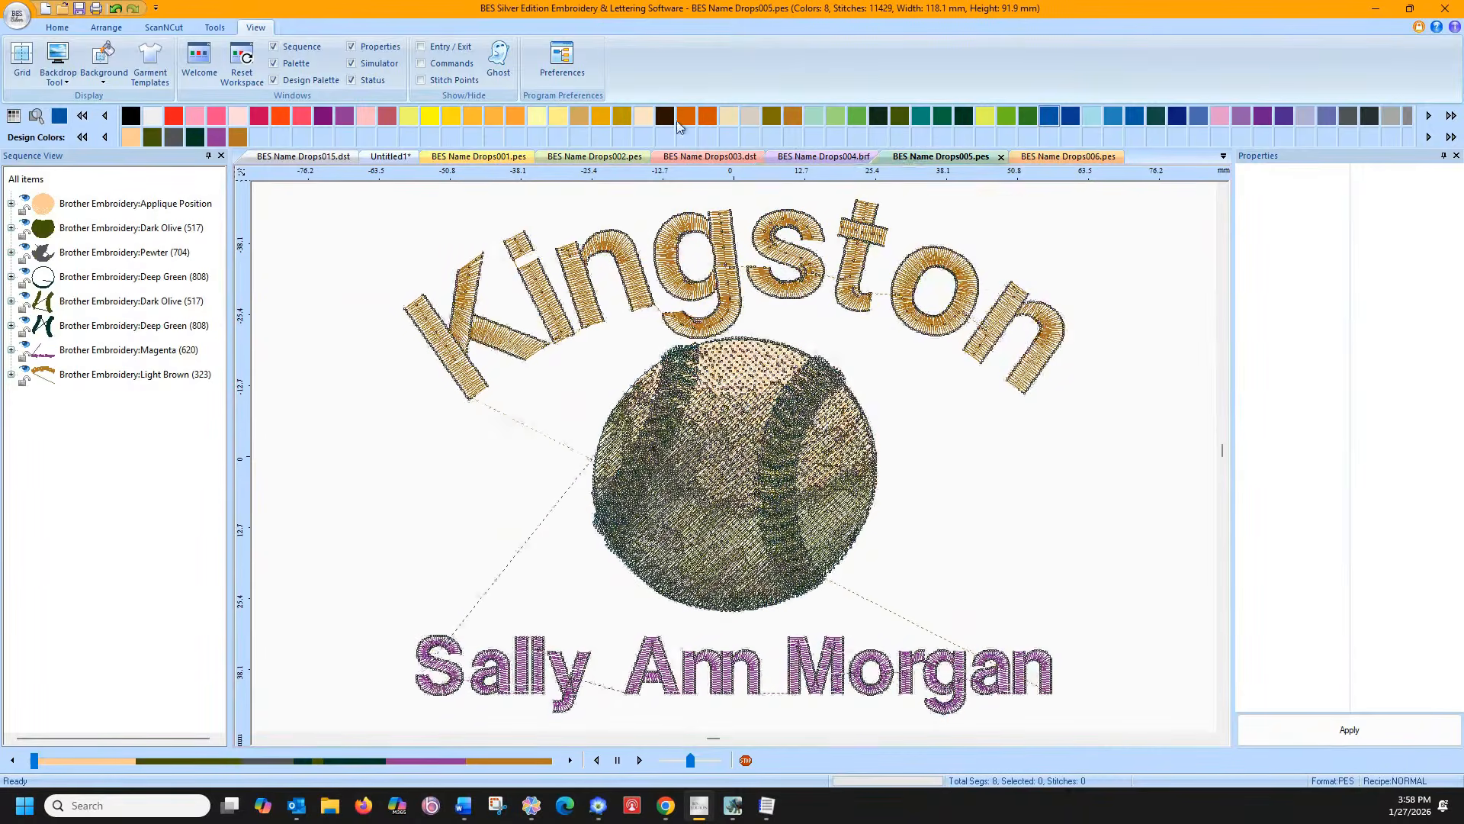
pyautogui.click(1062, 157)
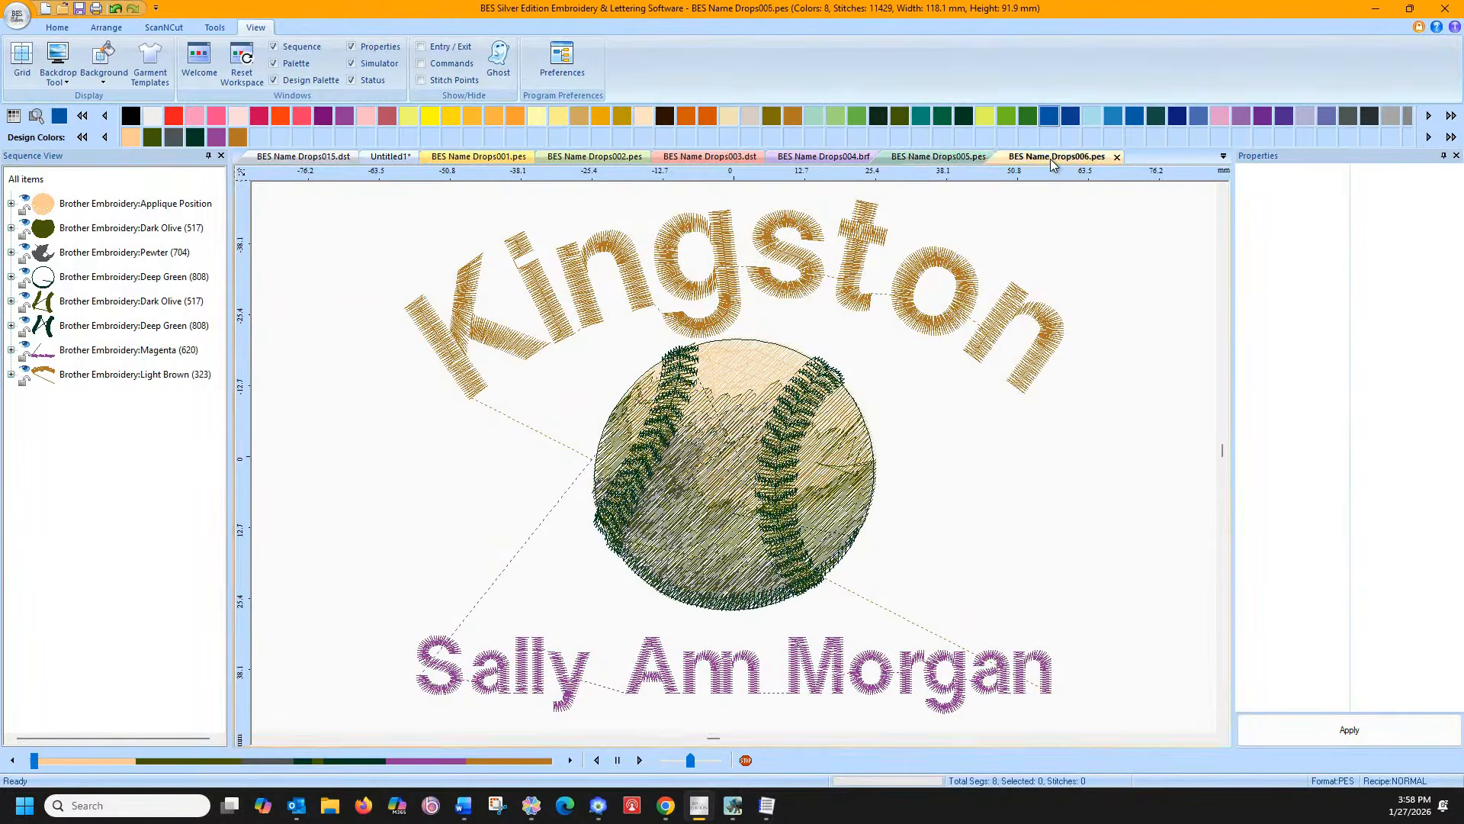
pyautogui.click(422, 80)
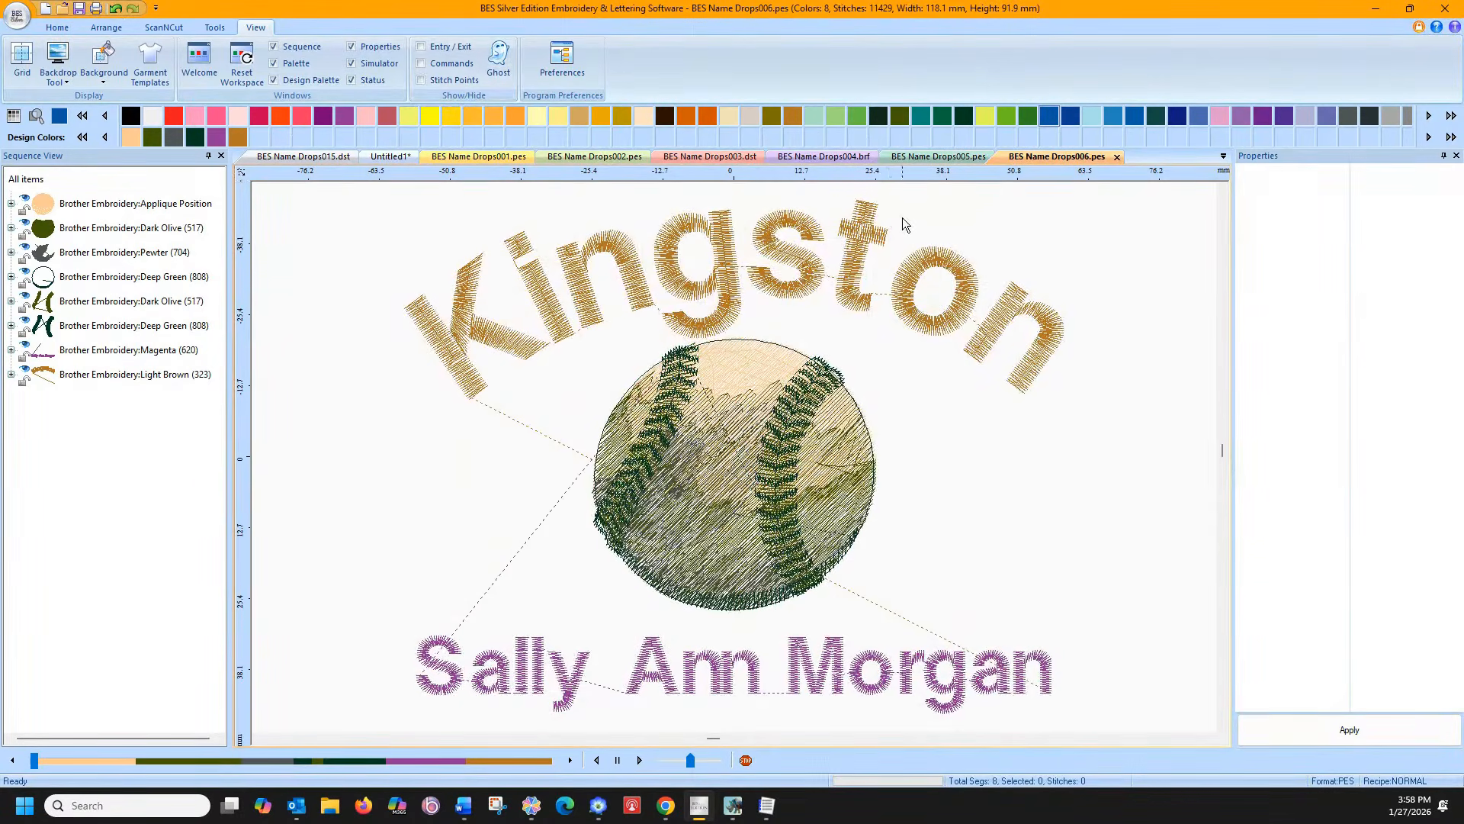
# Select and clear the whole design, then select only the Magenta thread layer
pyautogui.click(1223, 157)
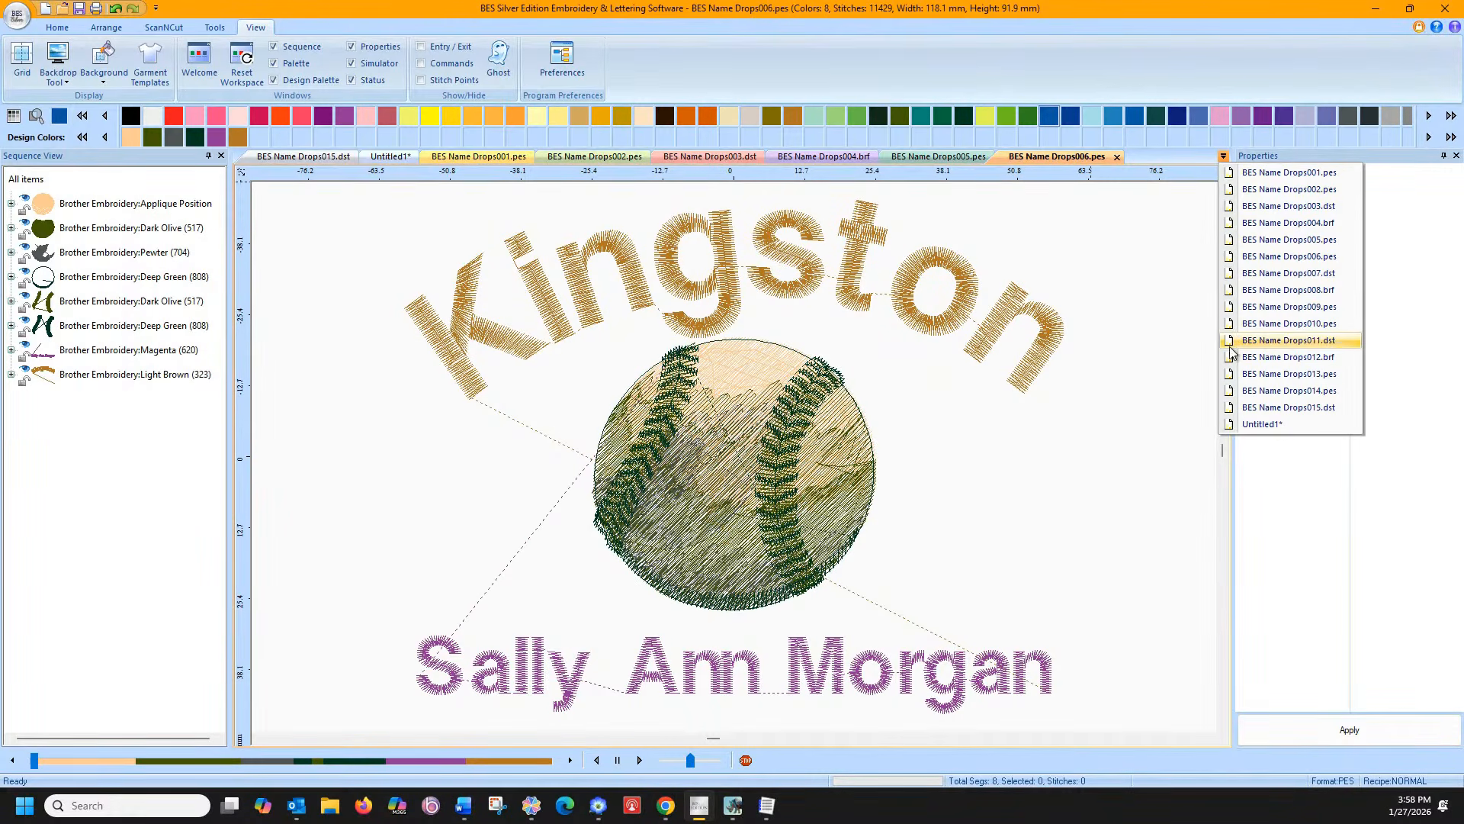
pyautogui.click(1094, 291)
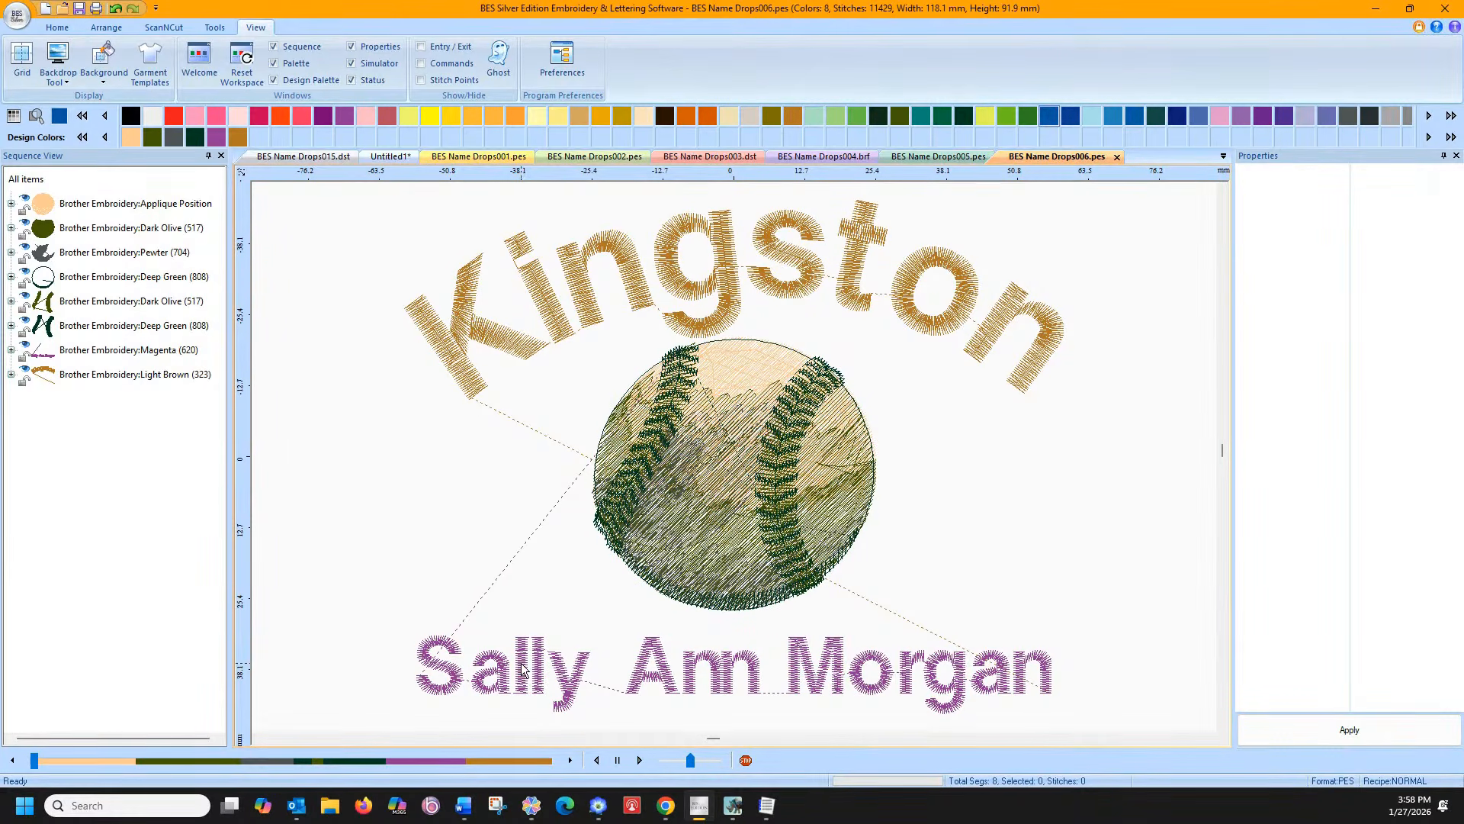
pyautogui.hotkey('ctrl', 'a')
pyautogui.click(317, 531)
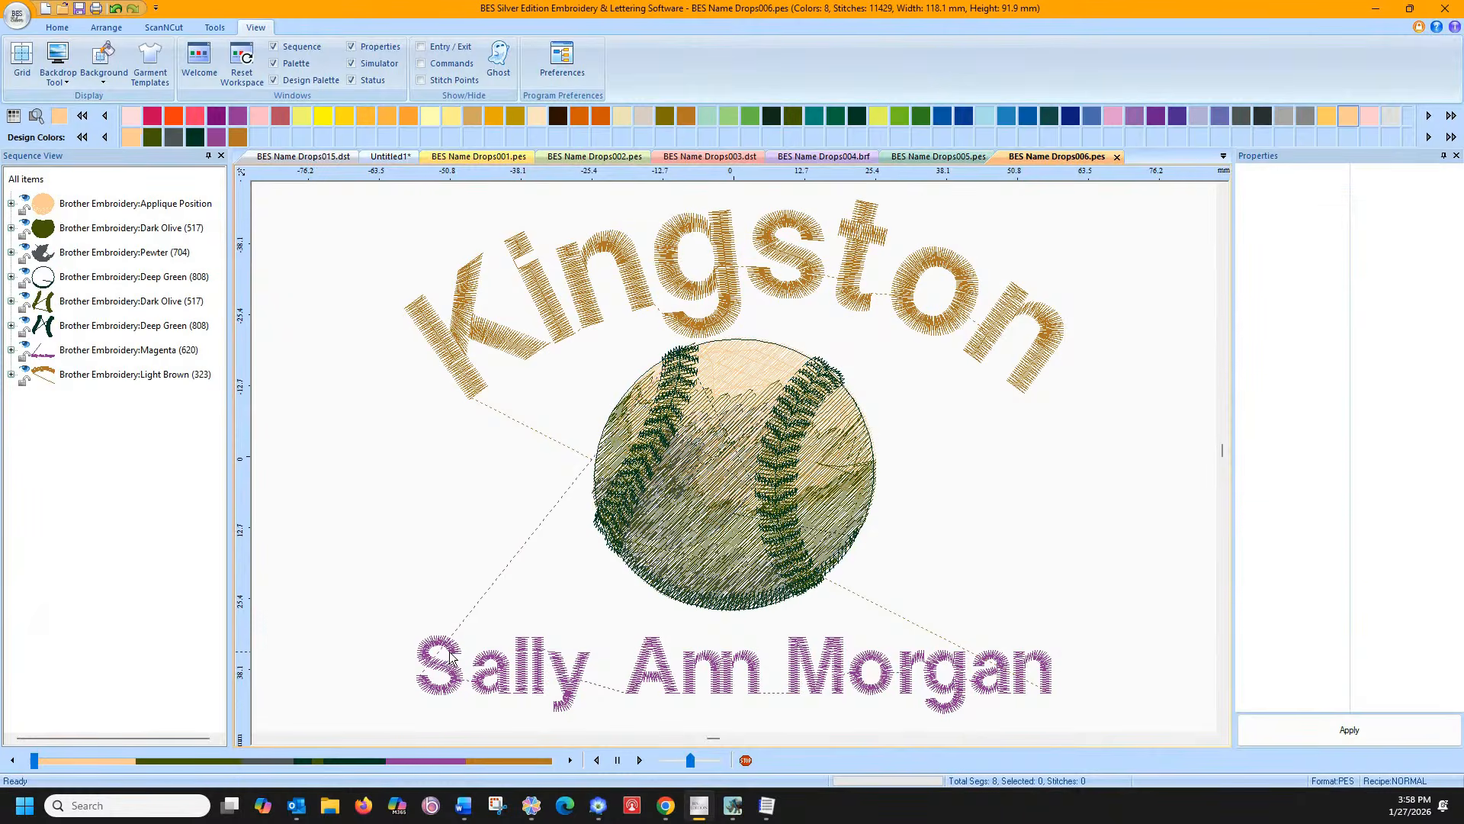
pyautogui.hotkey('ctrl', 'a')
pyautogui.click(148, 437)
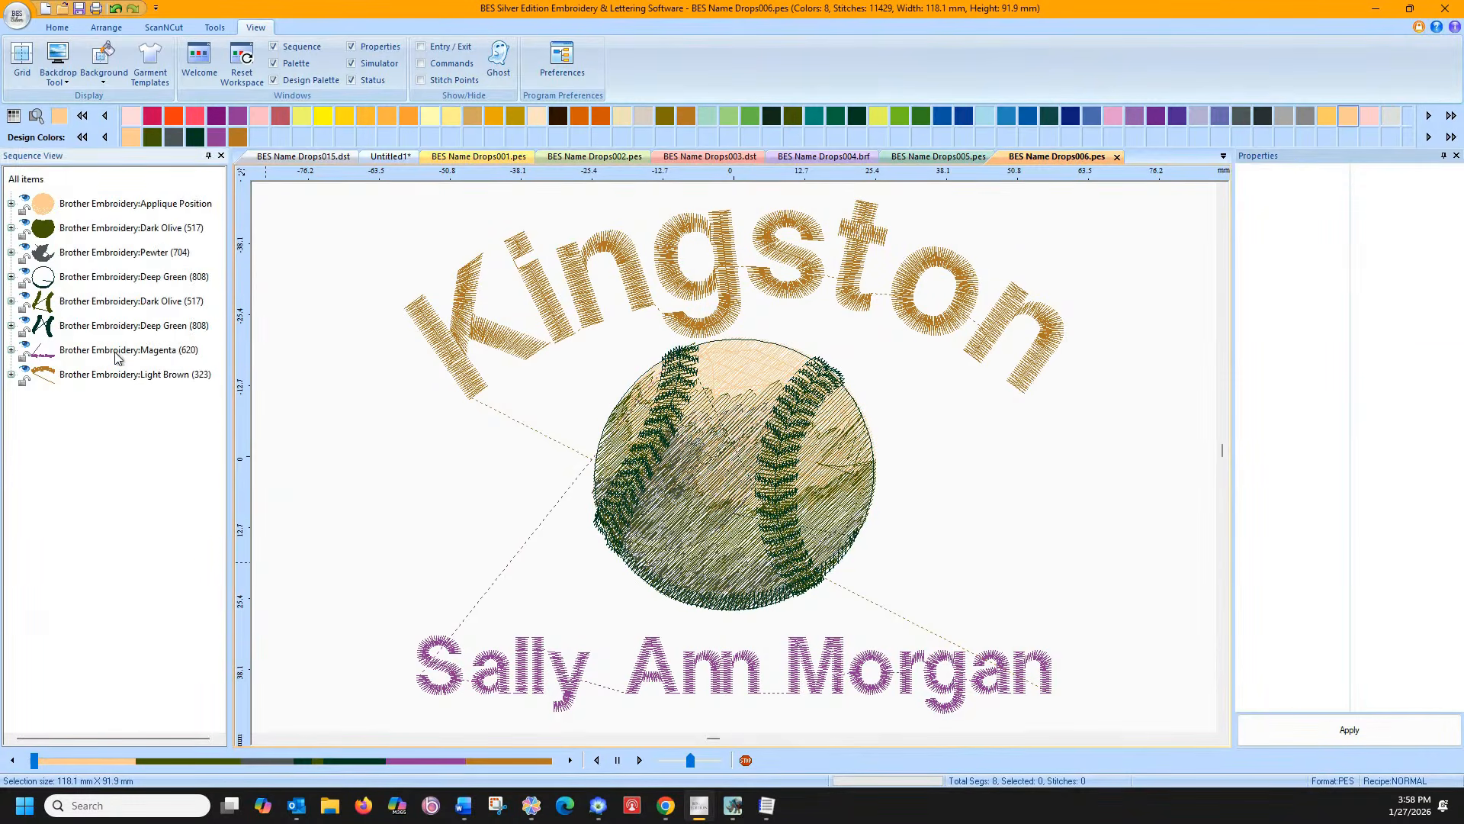
pyautogui.click(116, 352)
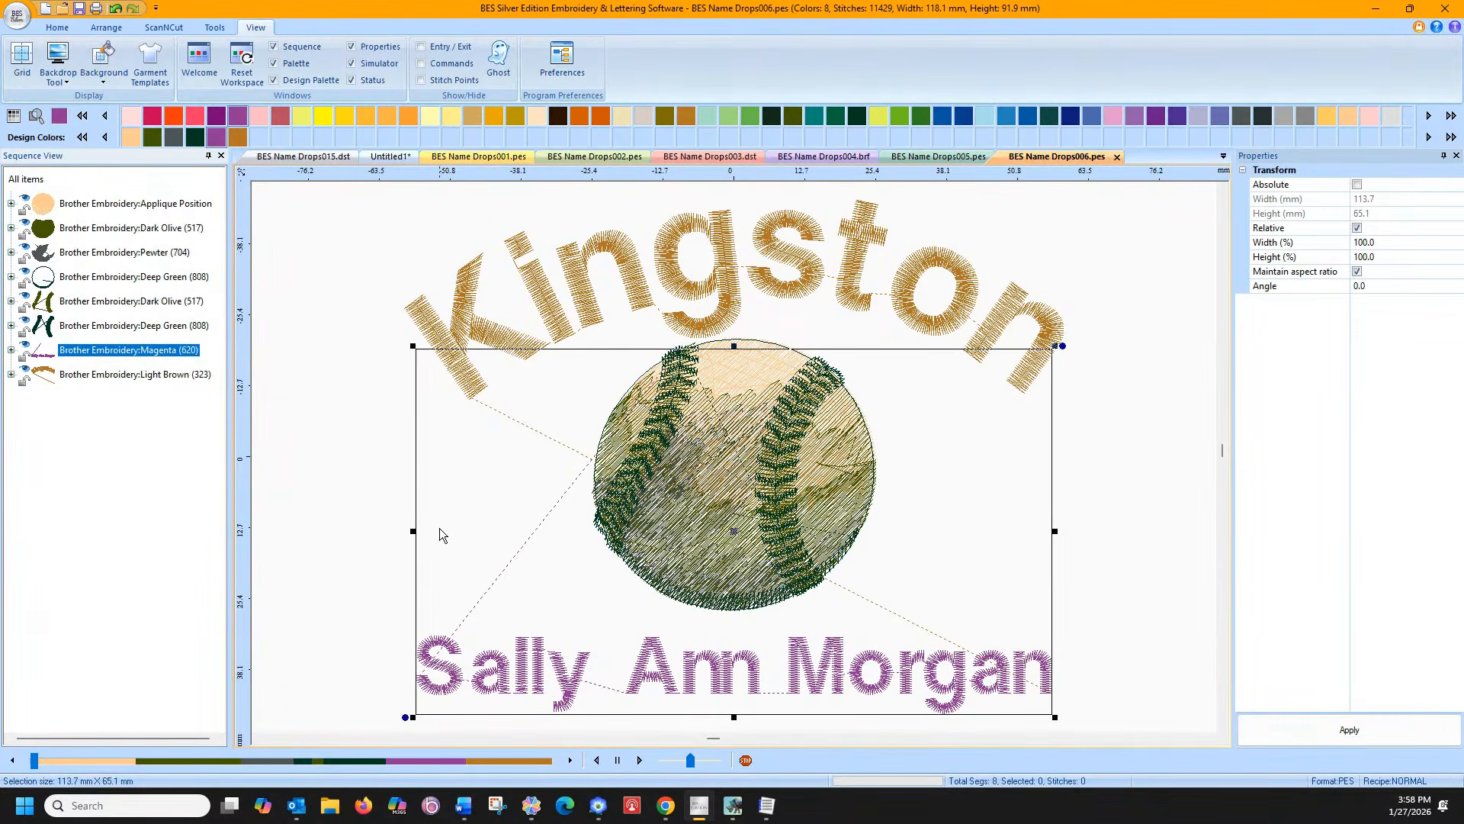
# Return to the Untitled1 design from the open files list
pyautogui.click(1223, 156)
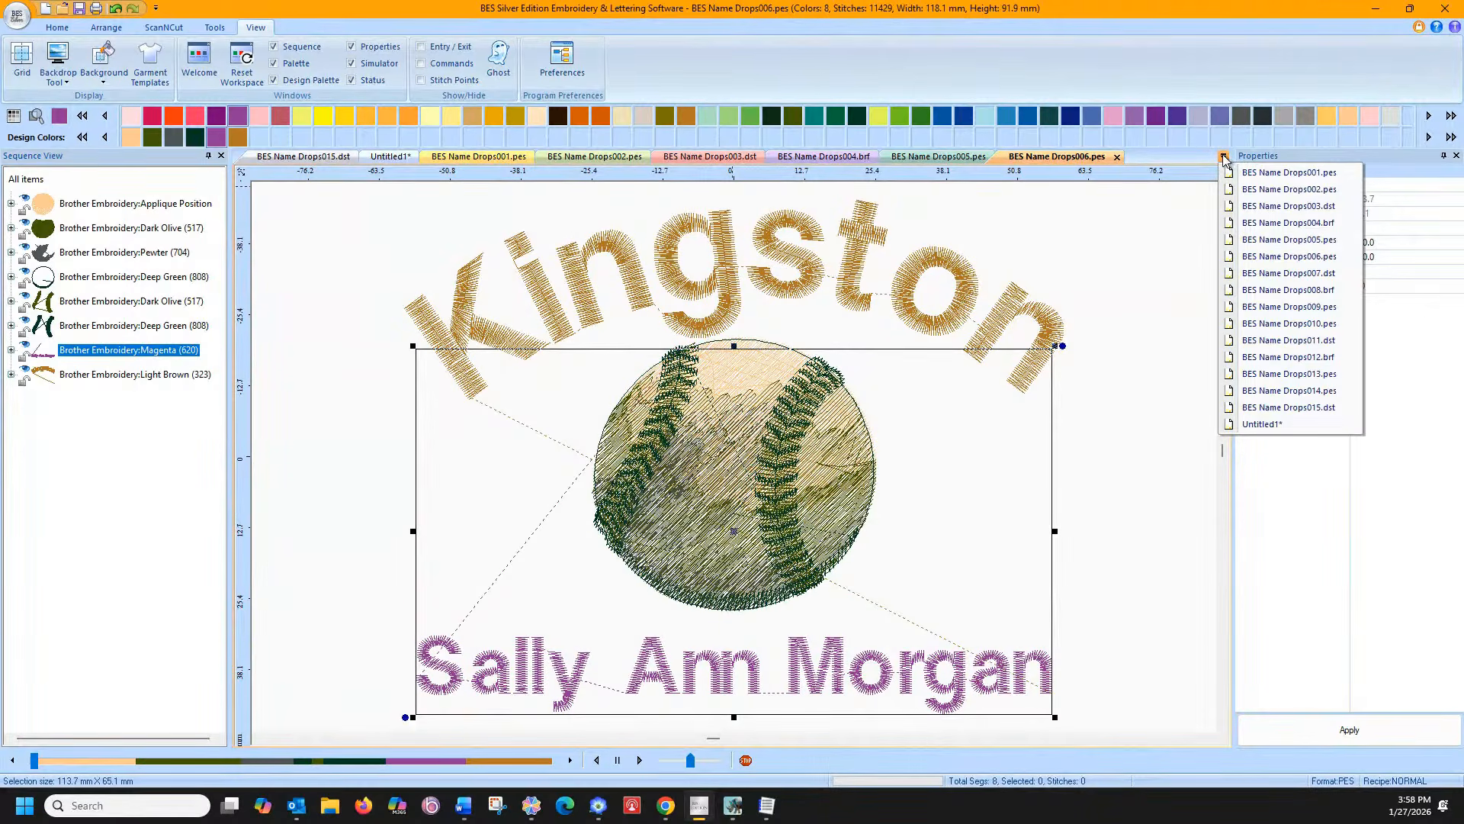
pyautogui.click(1224, 157)
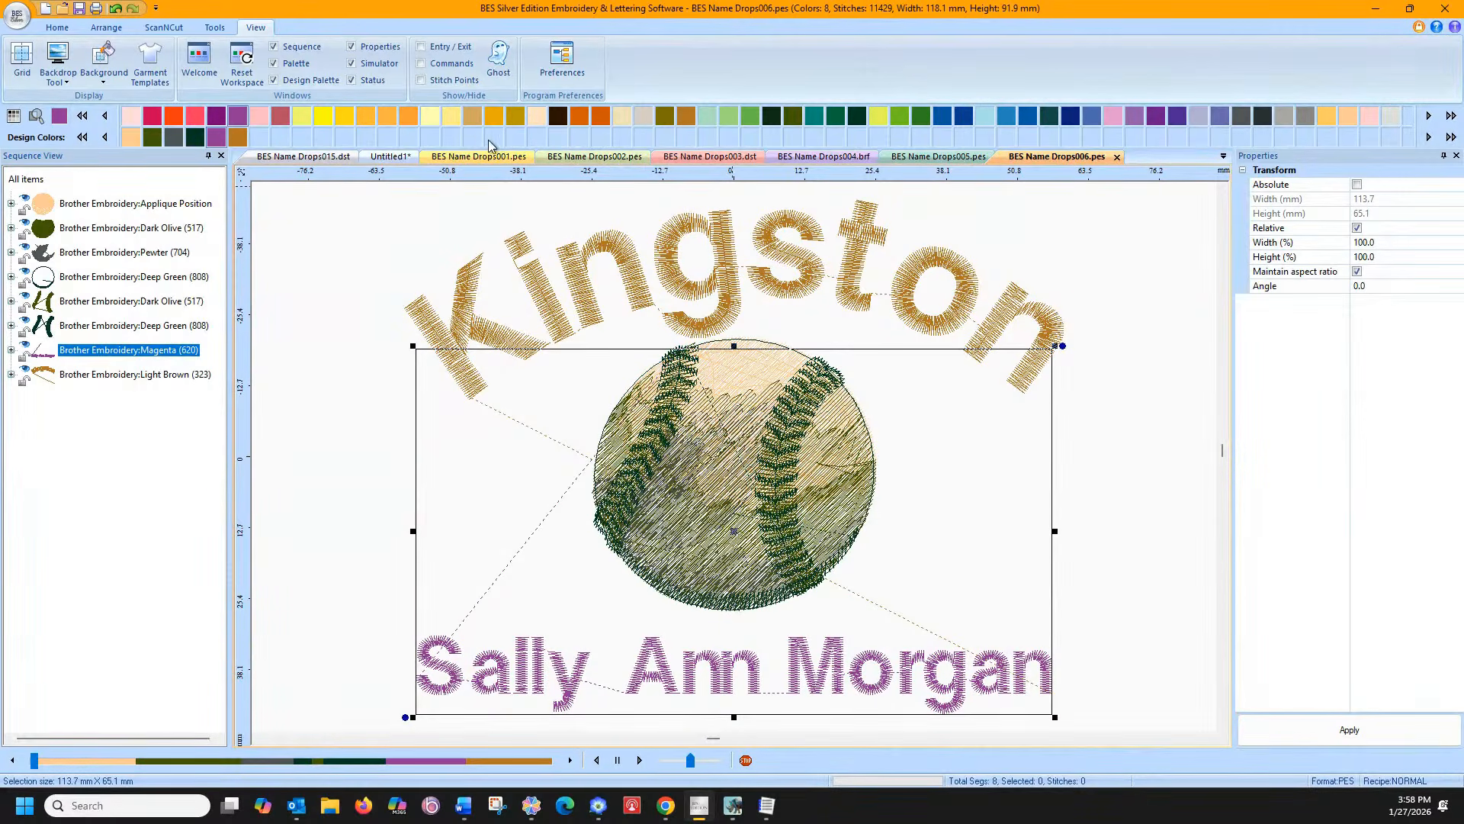
pyautogui.click(390, 157)
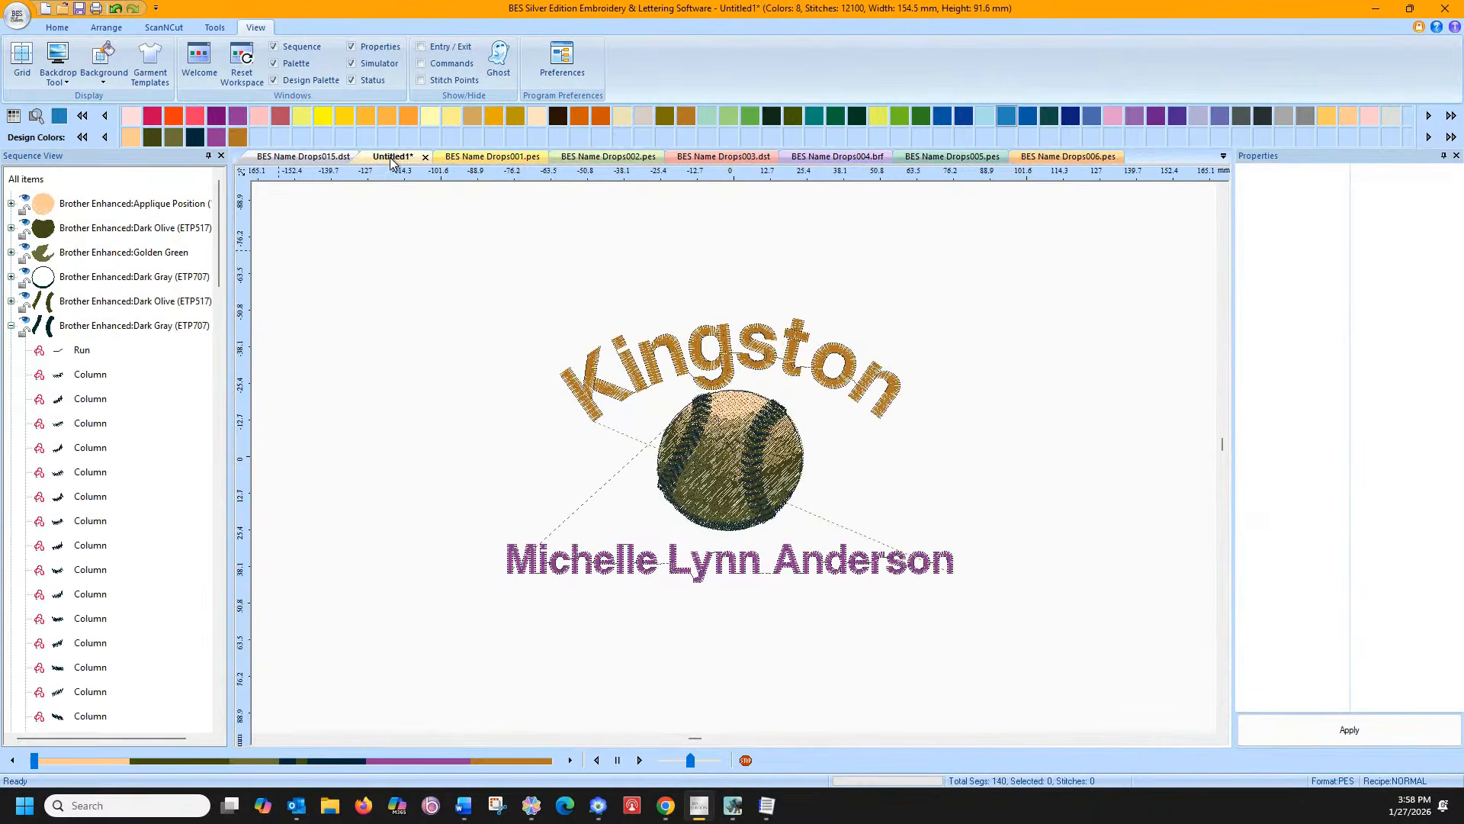
# Give the name lettering the As digitized connection type and apply it
pyautogui.click(581, 565)
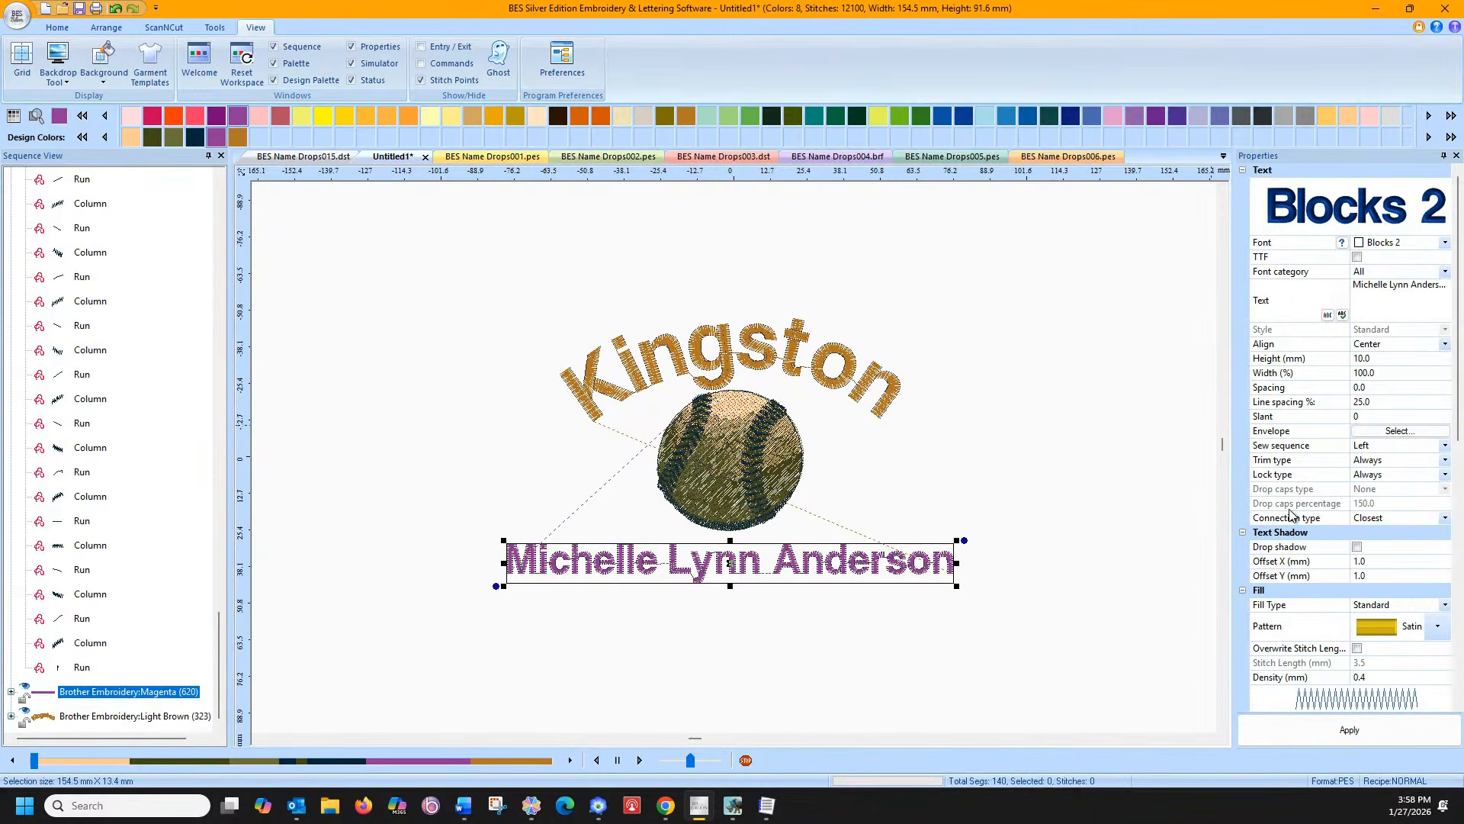
pyautogui.click(1445, 519)
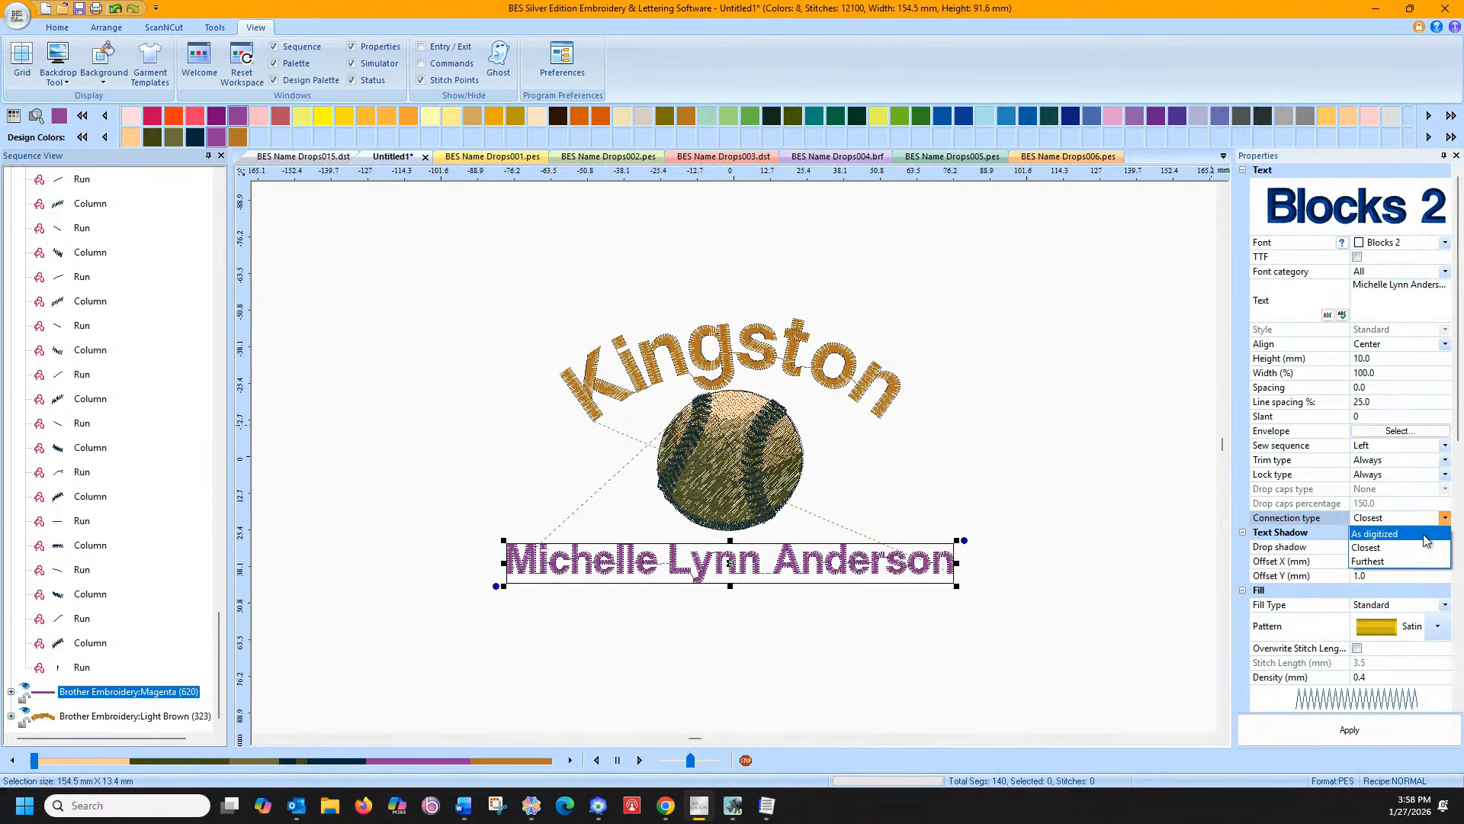
pyautogui.click(1395, 533)
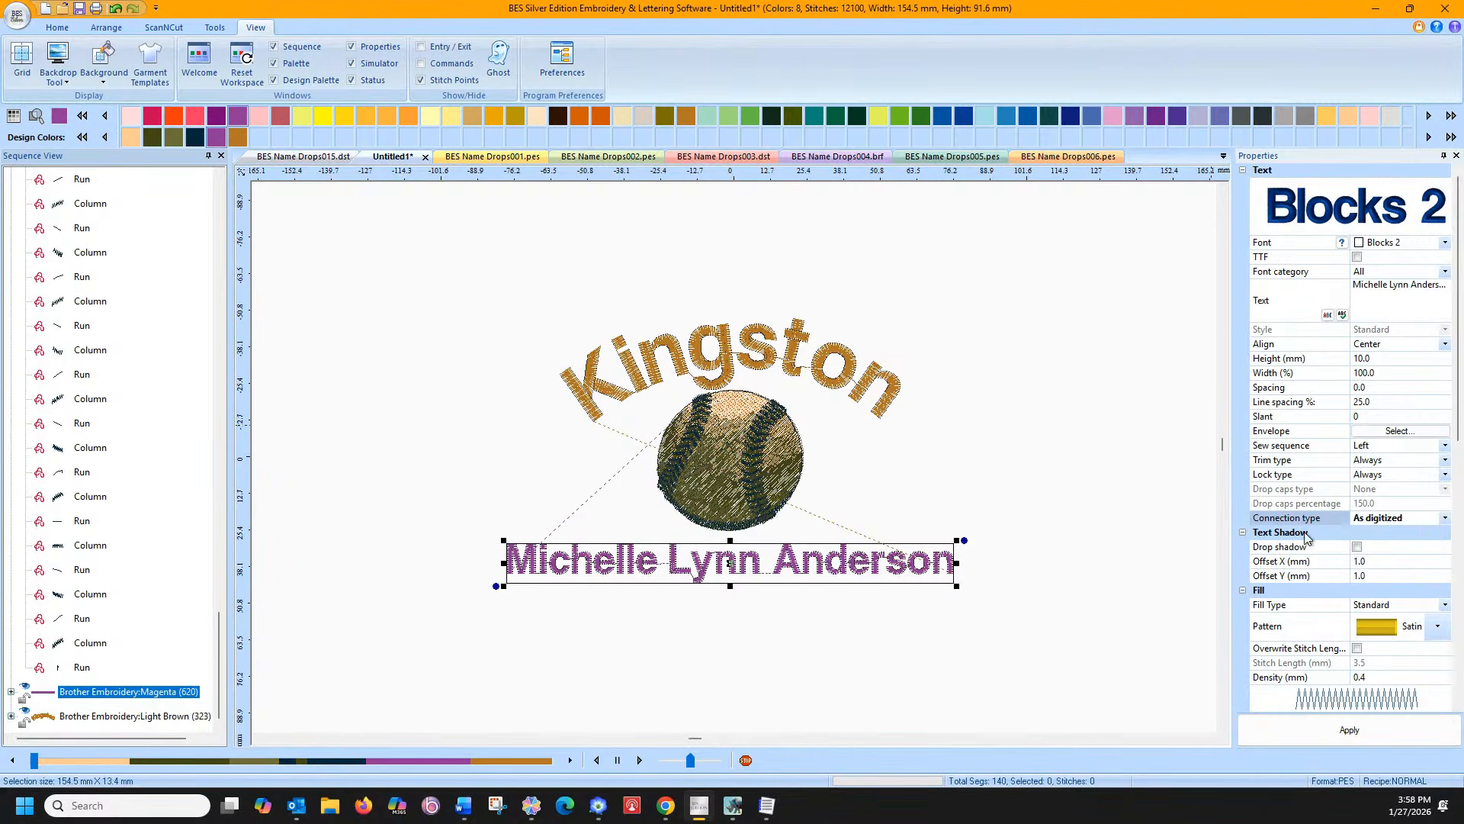
pyautogui.click(1288, 729)
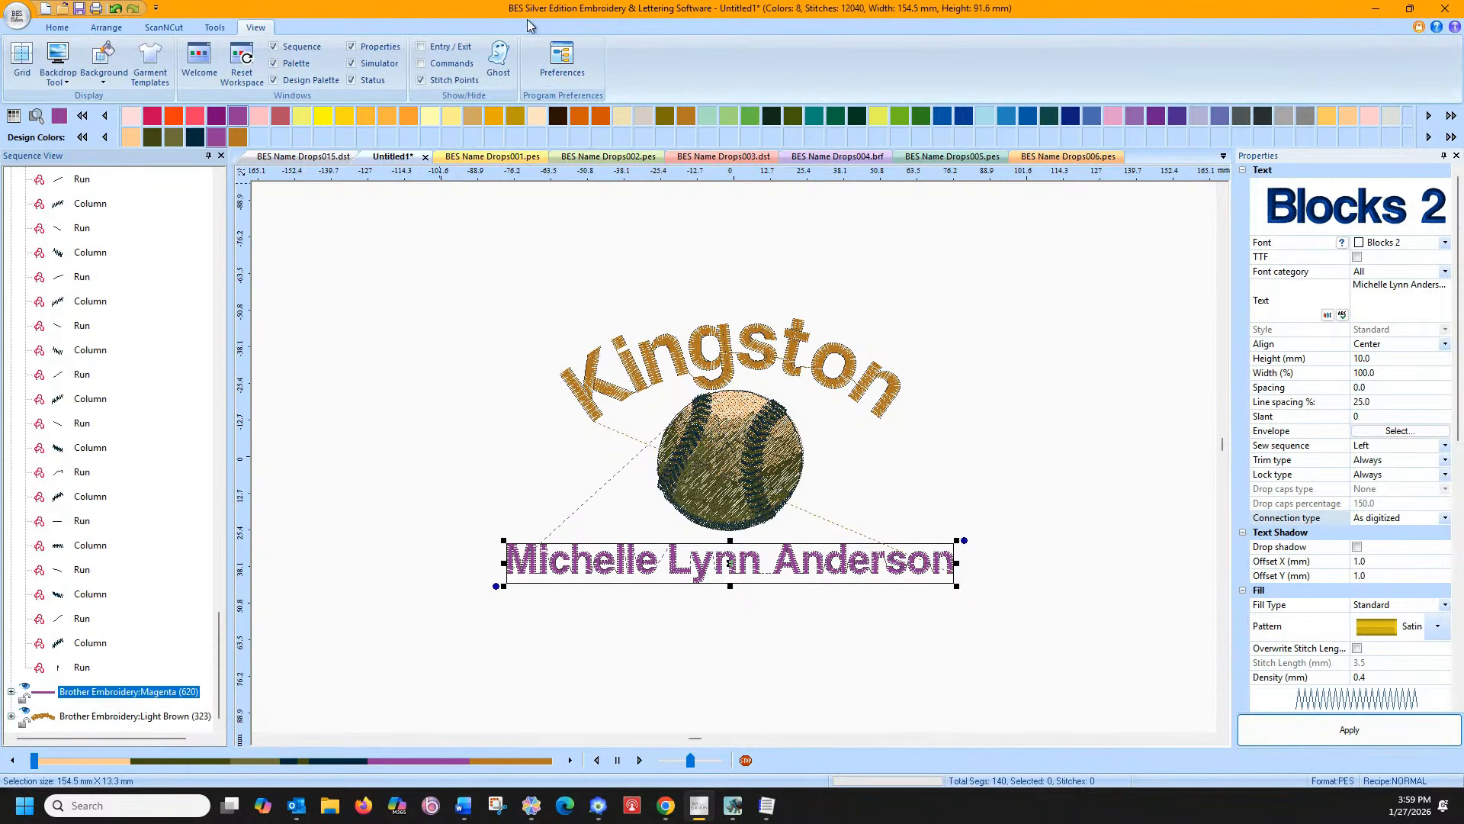
pyautogui.click(57, 27)
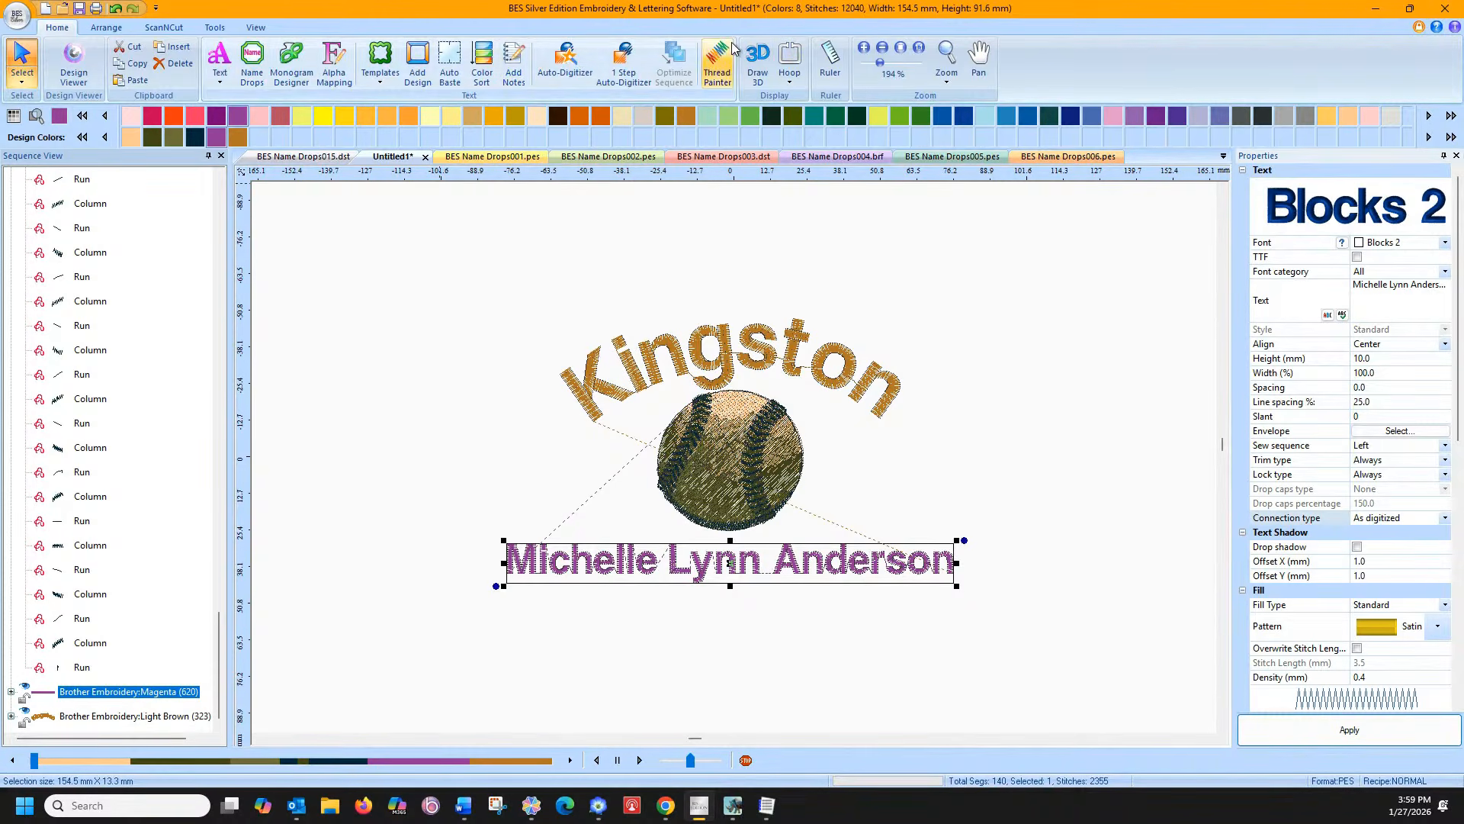
pyautogui.click(947, 55)
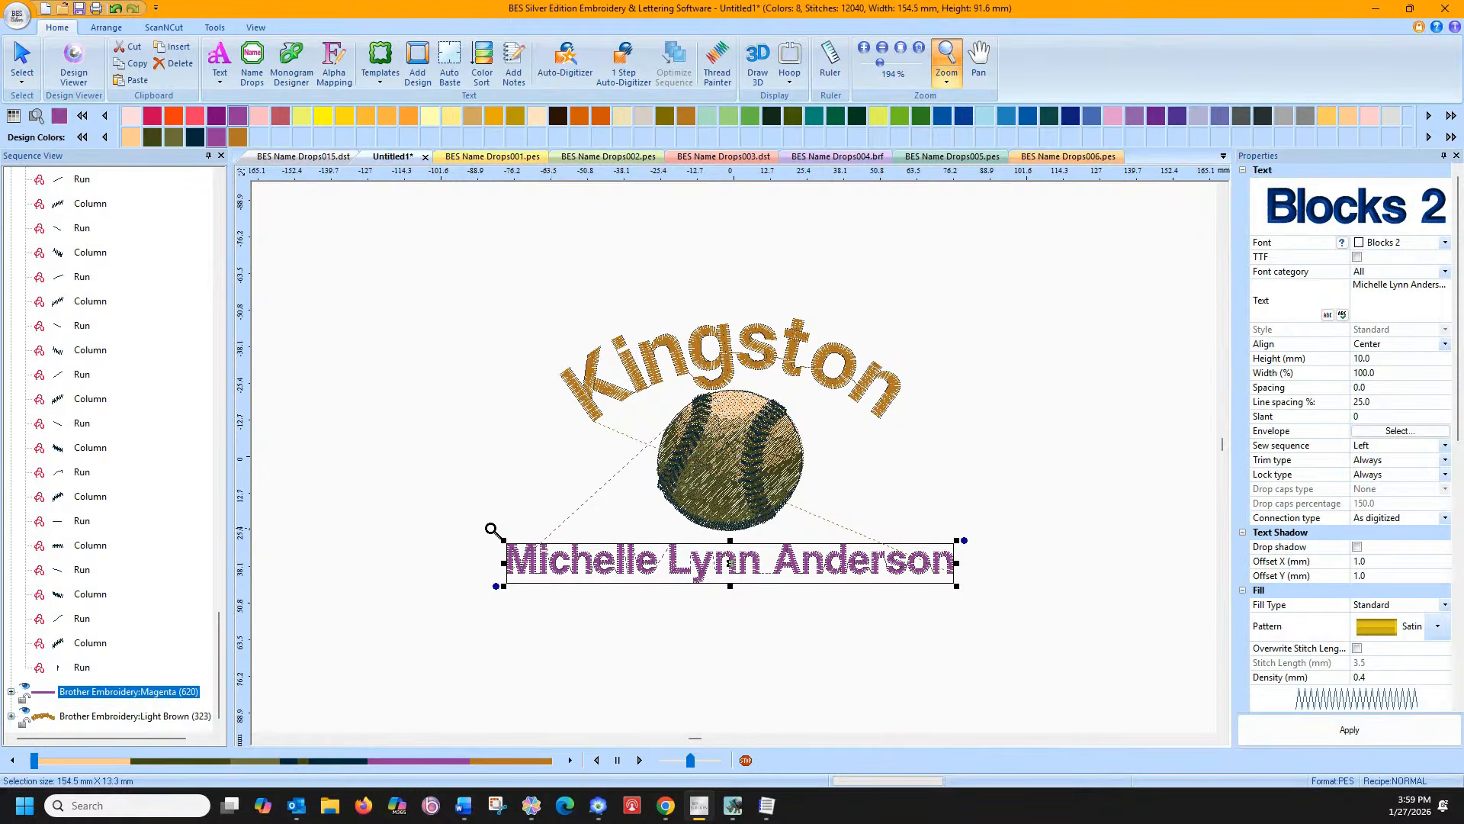
# Zoom in on the name's start and apply Closest, then Furthest, connection types
pyautogui.moveTo(492, 528); pyautogui.dragTo(656, 570)
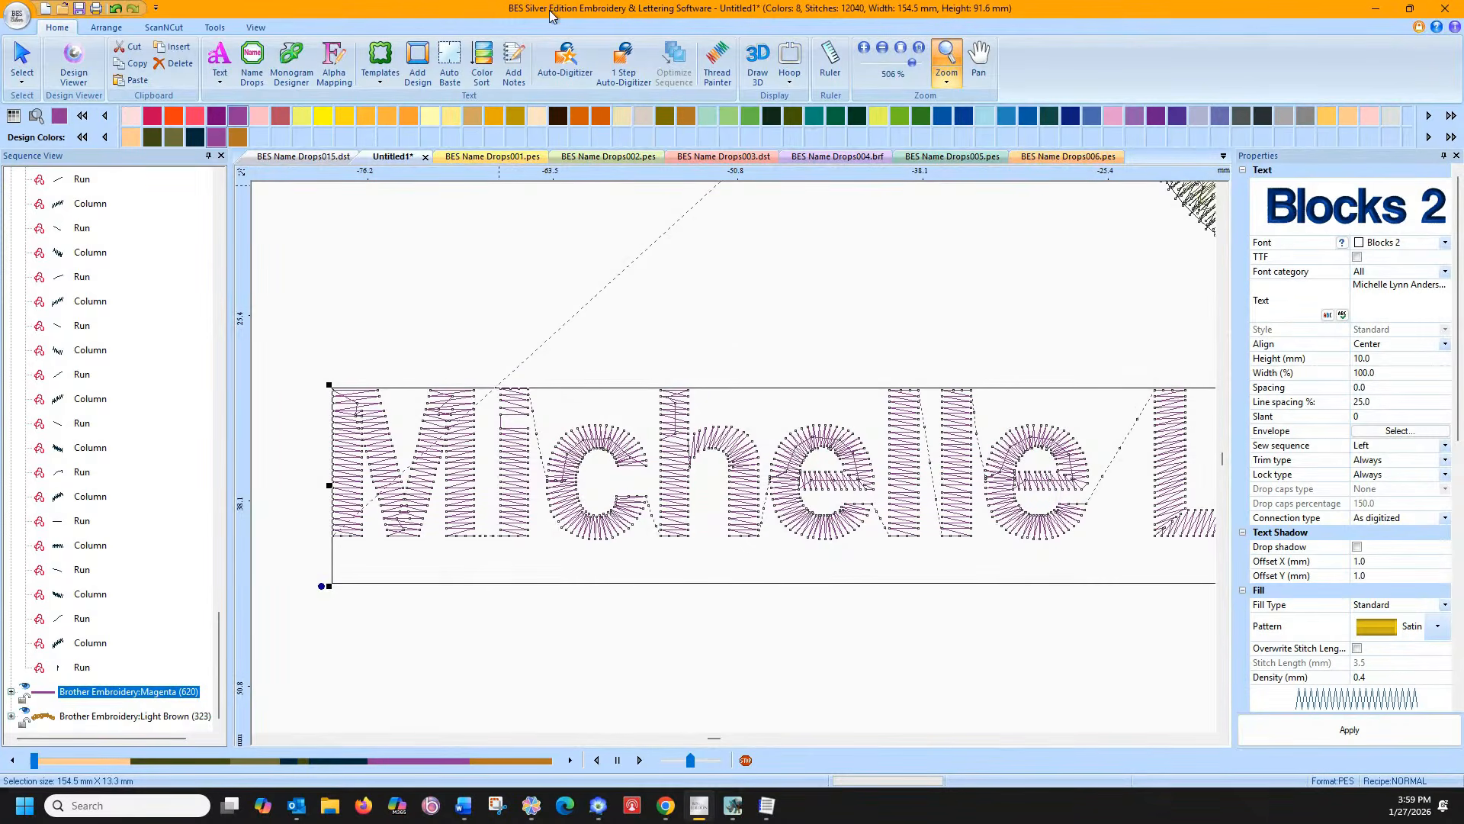
pyautogui.click(254, 29)
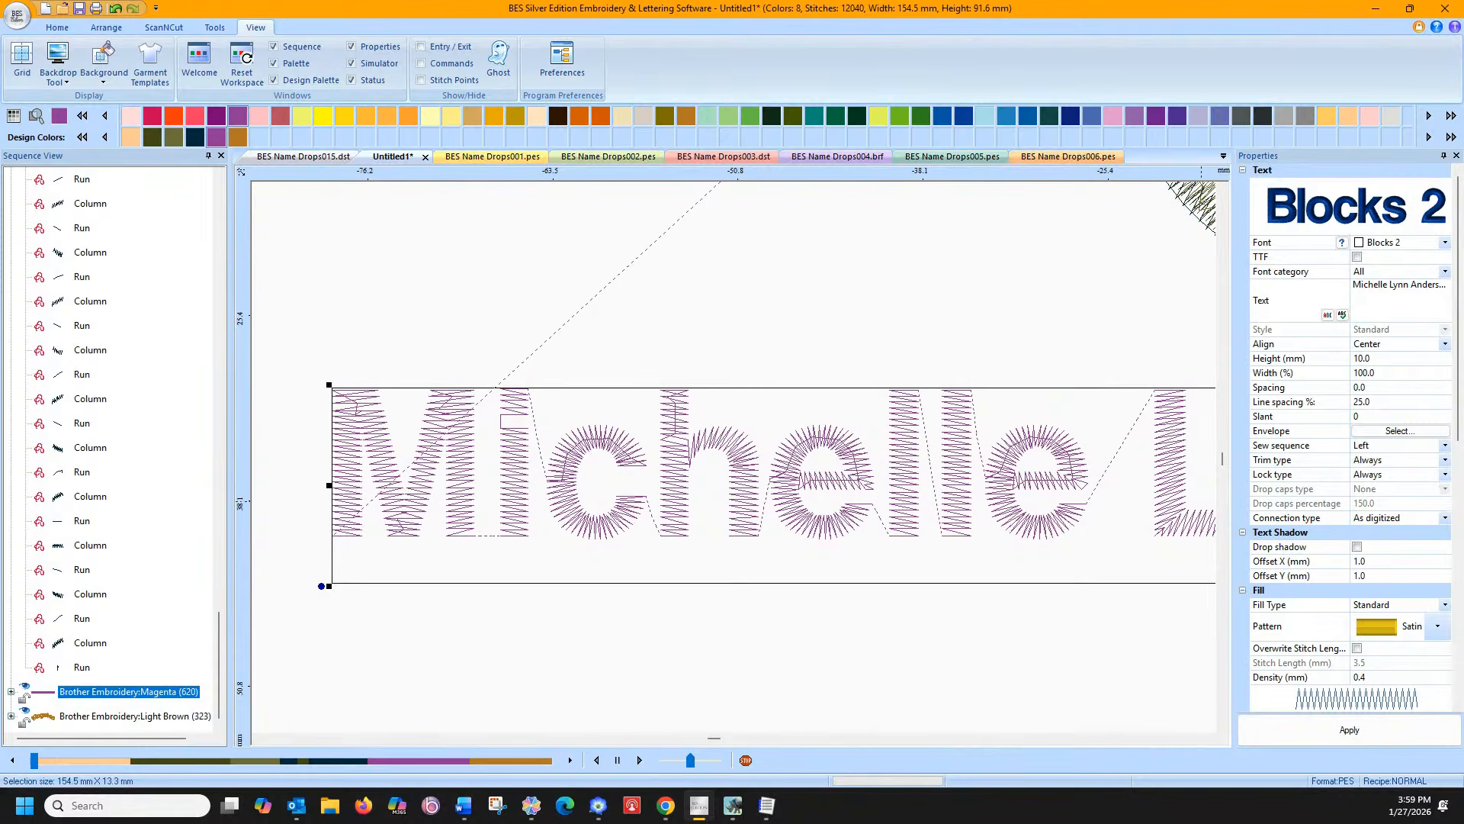
pyautogui.click(1445, 518)
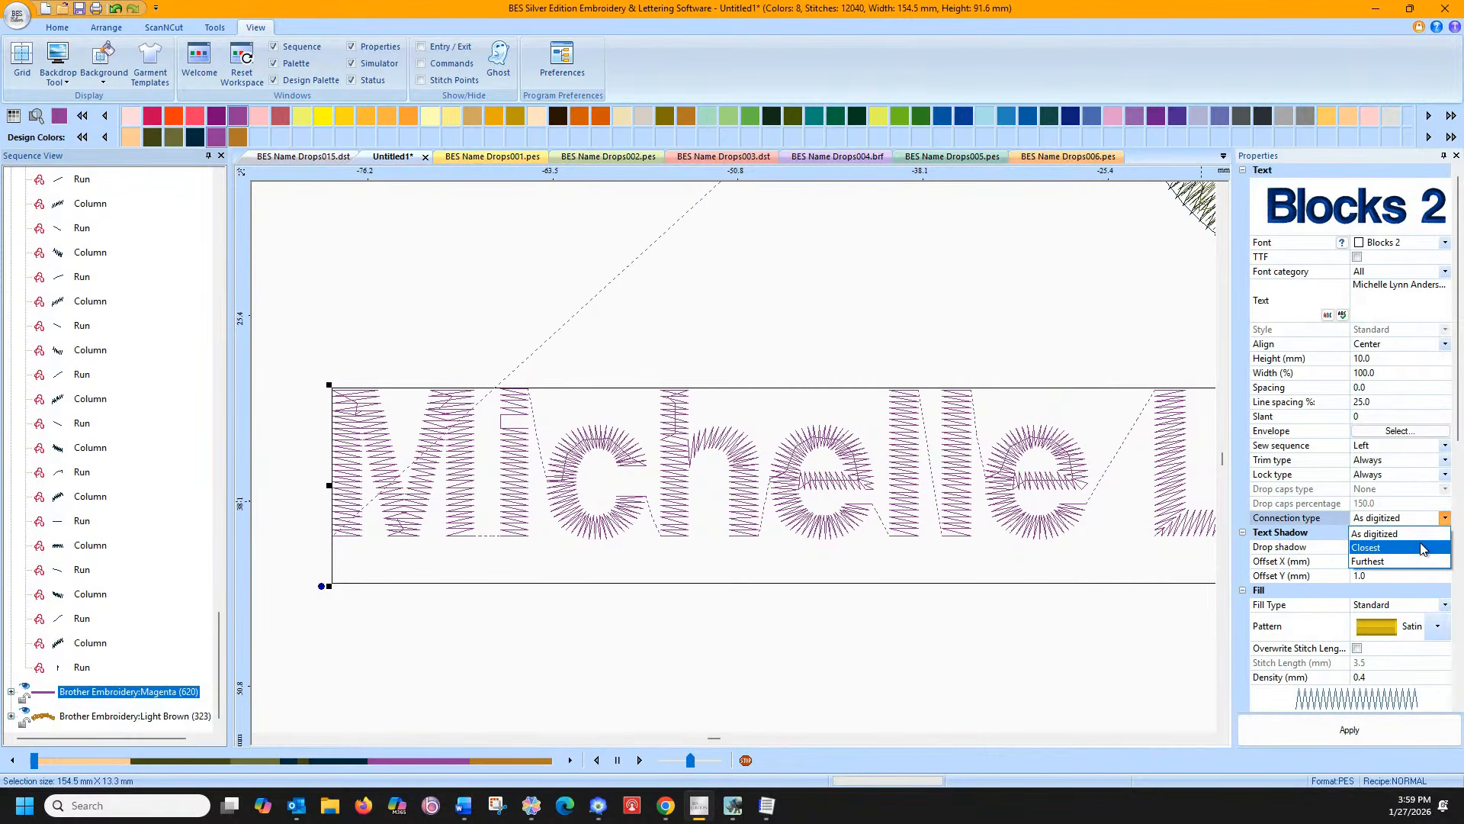
pyautogui.click(1372, 542)
pyautogui.click(1328, 731)
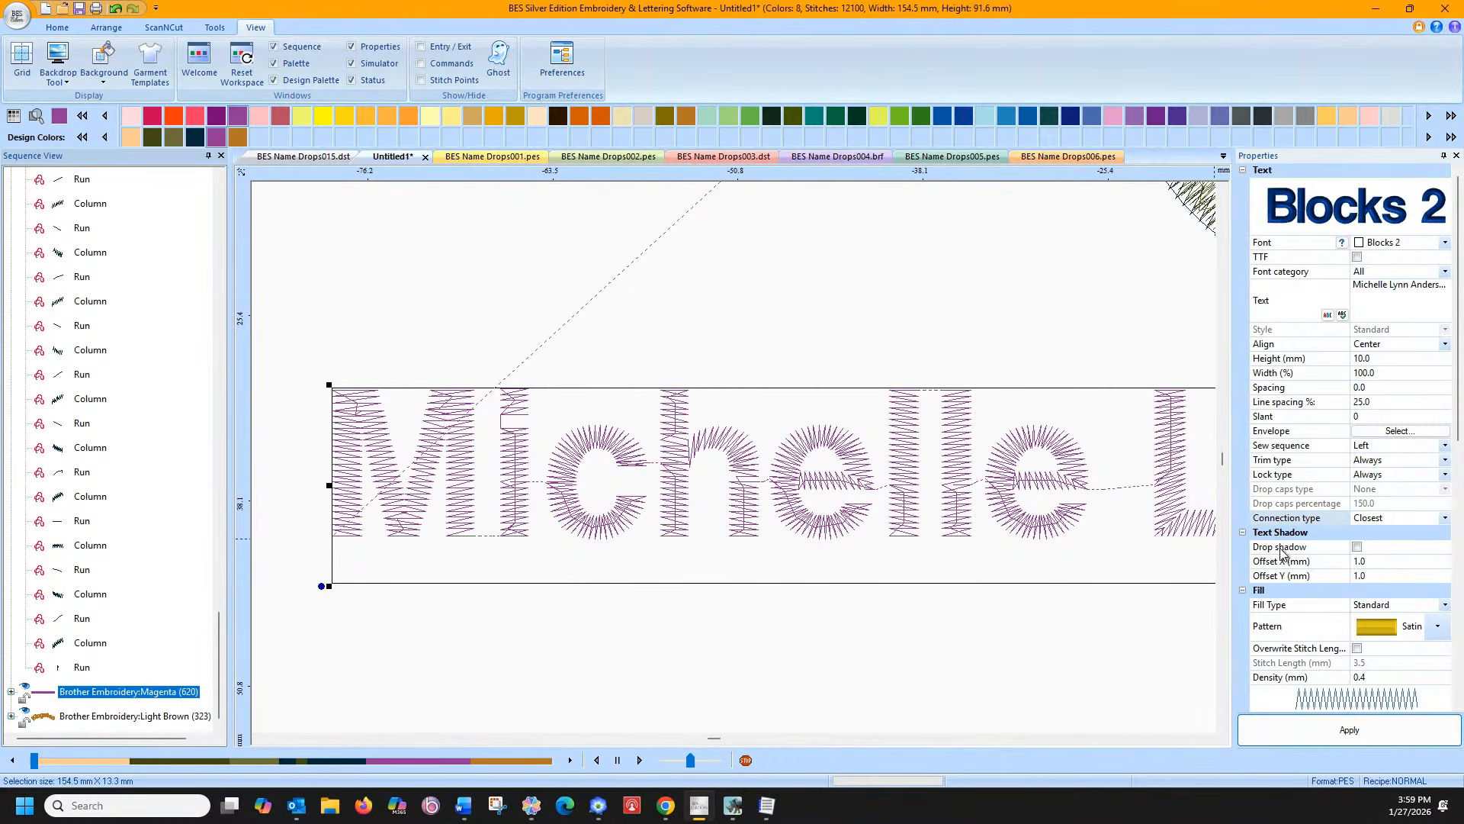
pyautogui.click(1438, 519)
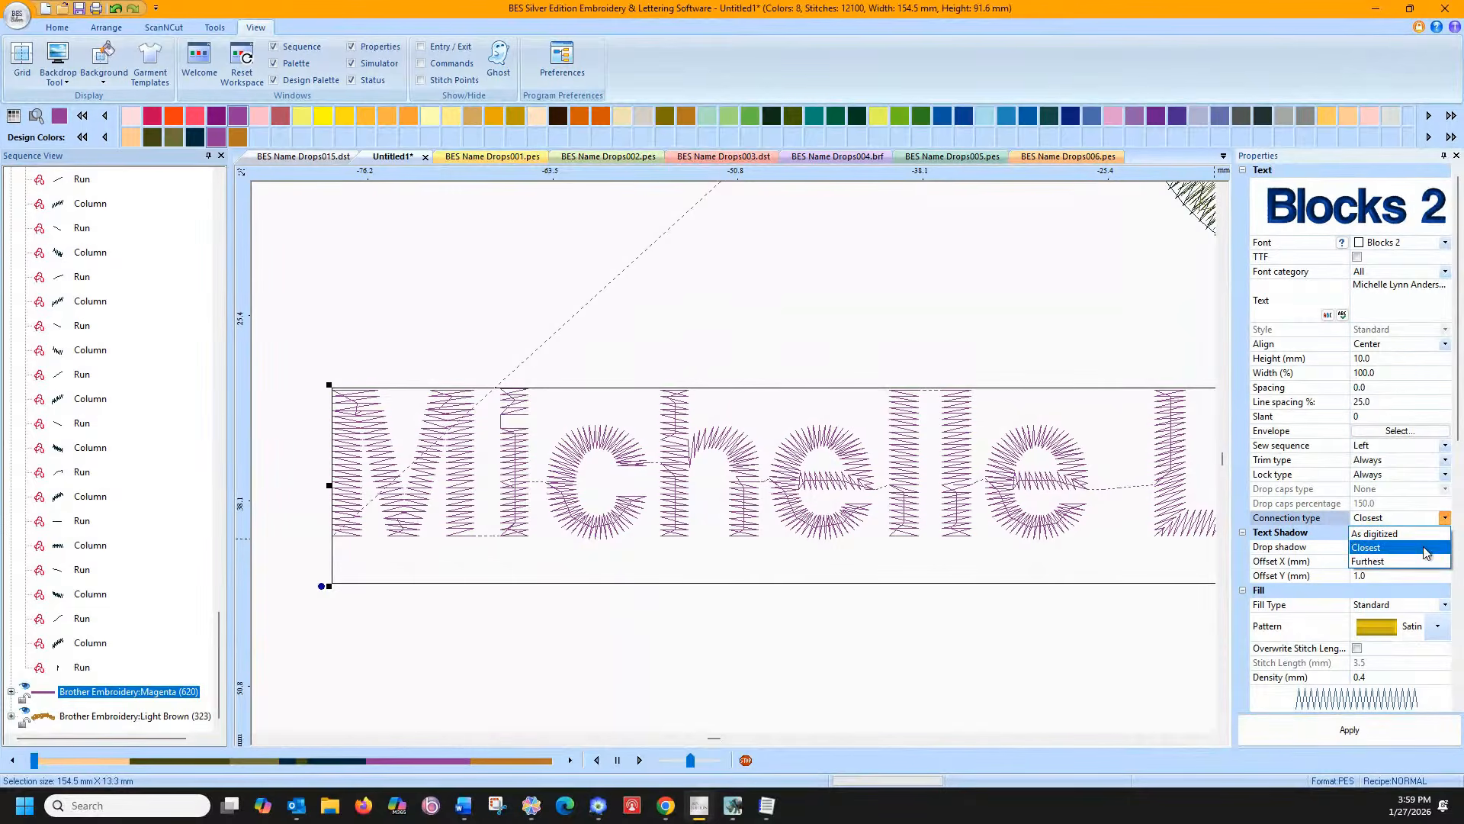
pyautogui.click(1414, 565)
pyautogui.click(1349, 730)
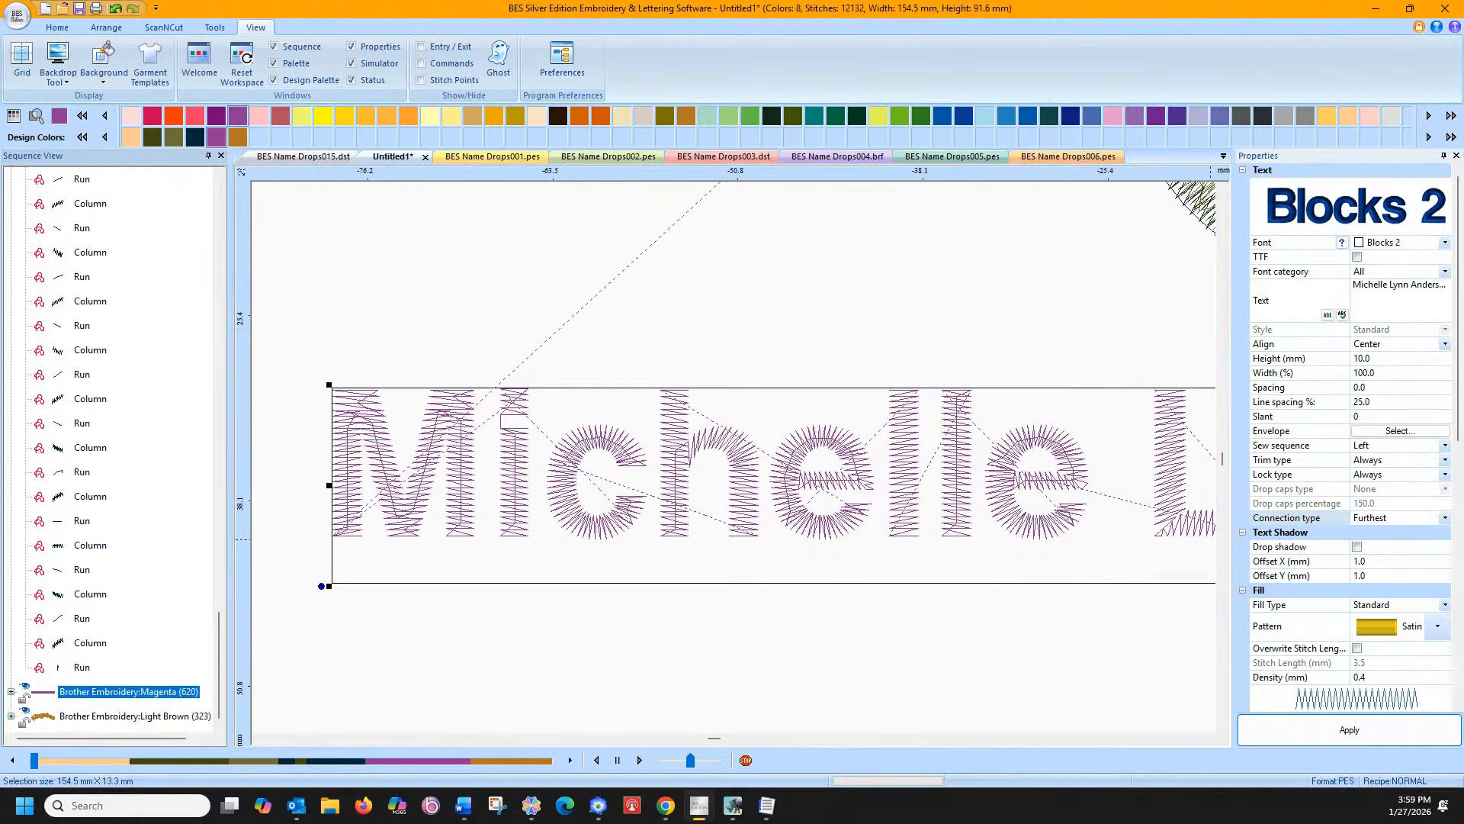
# Set the sew sequence to Right, keeping trim and lock types at Always
pyautogui.click(1445, 447)
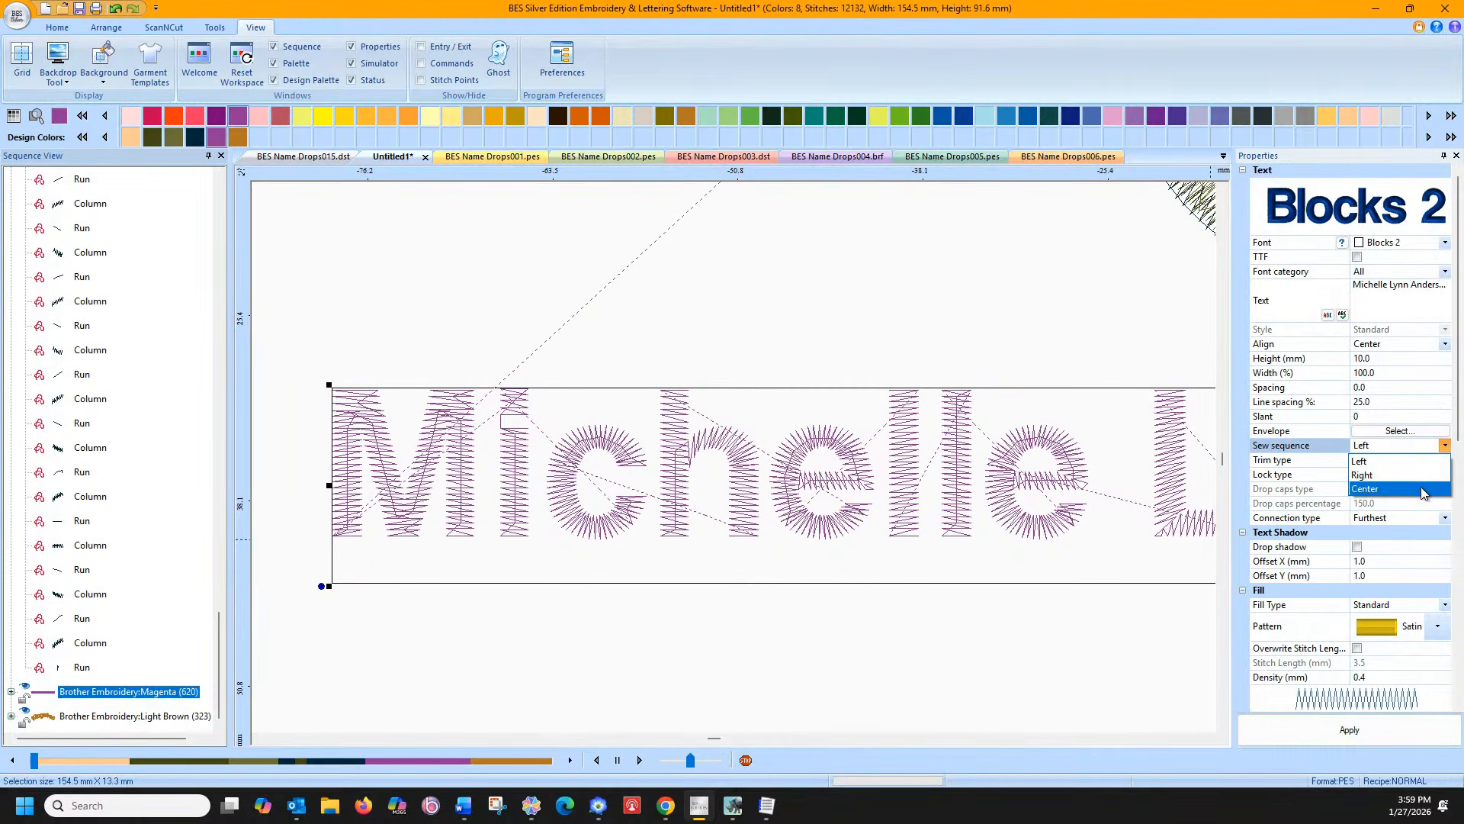
pyautogui.click(1416, 475)
pyautogui.click(1342, 730)
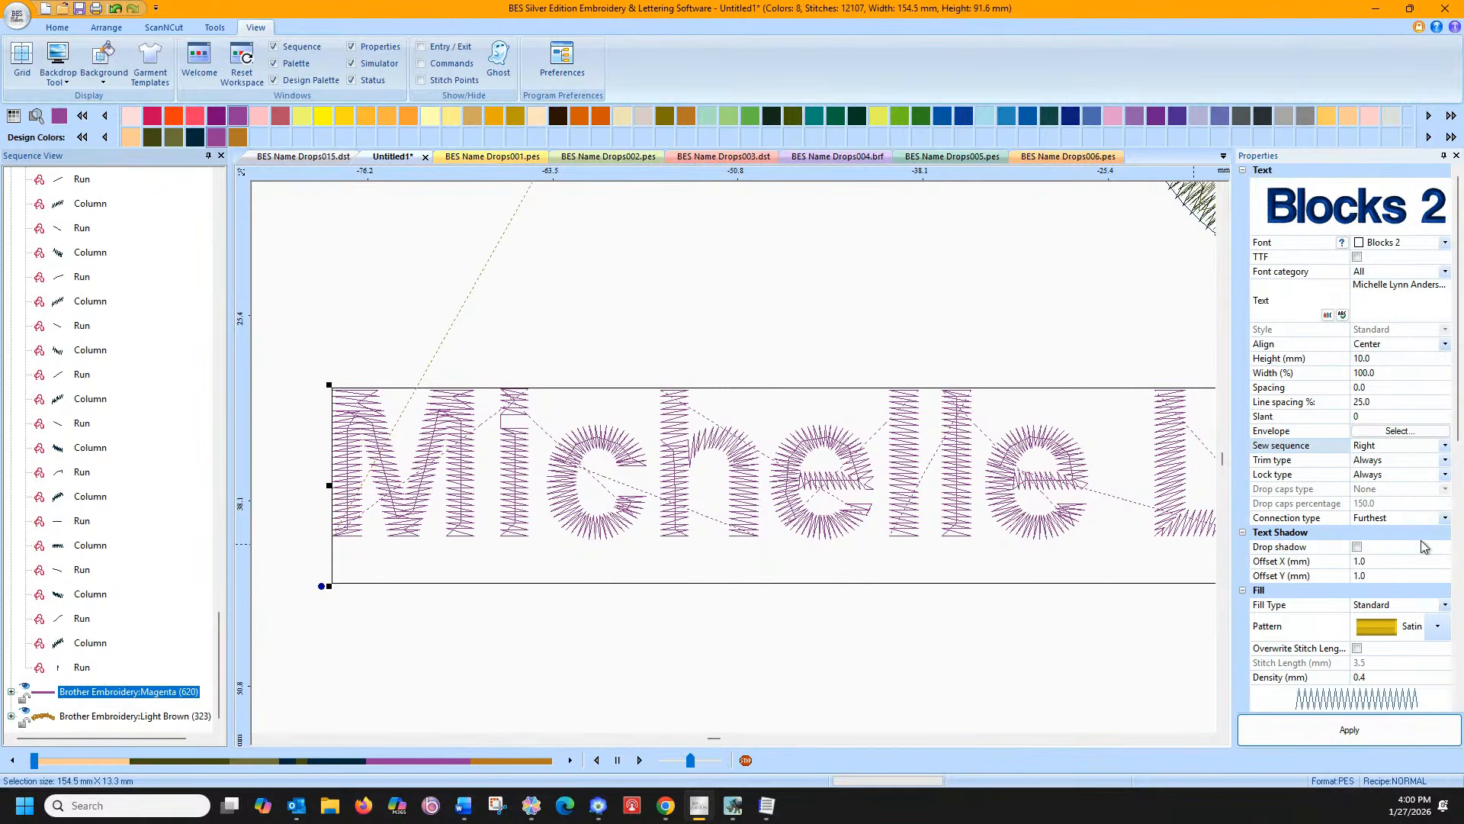
pyautogui.click(1445, 461)
pyautogui.click(1446, 463)
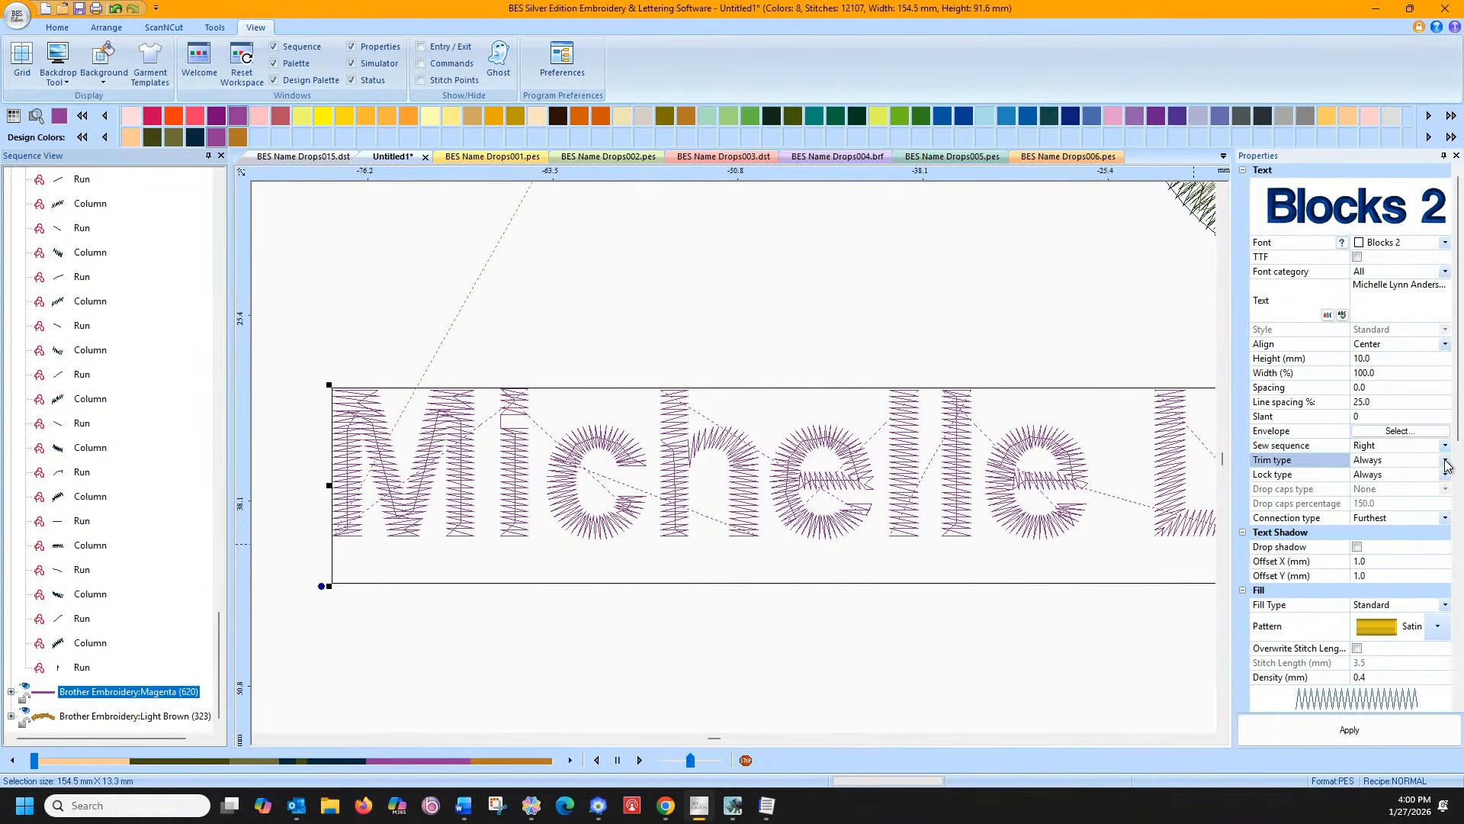
pyautogui.click(1446, 462)
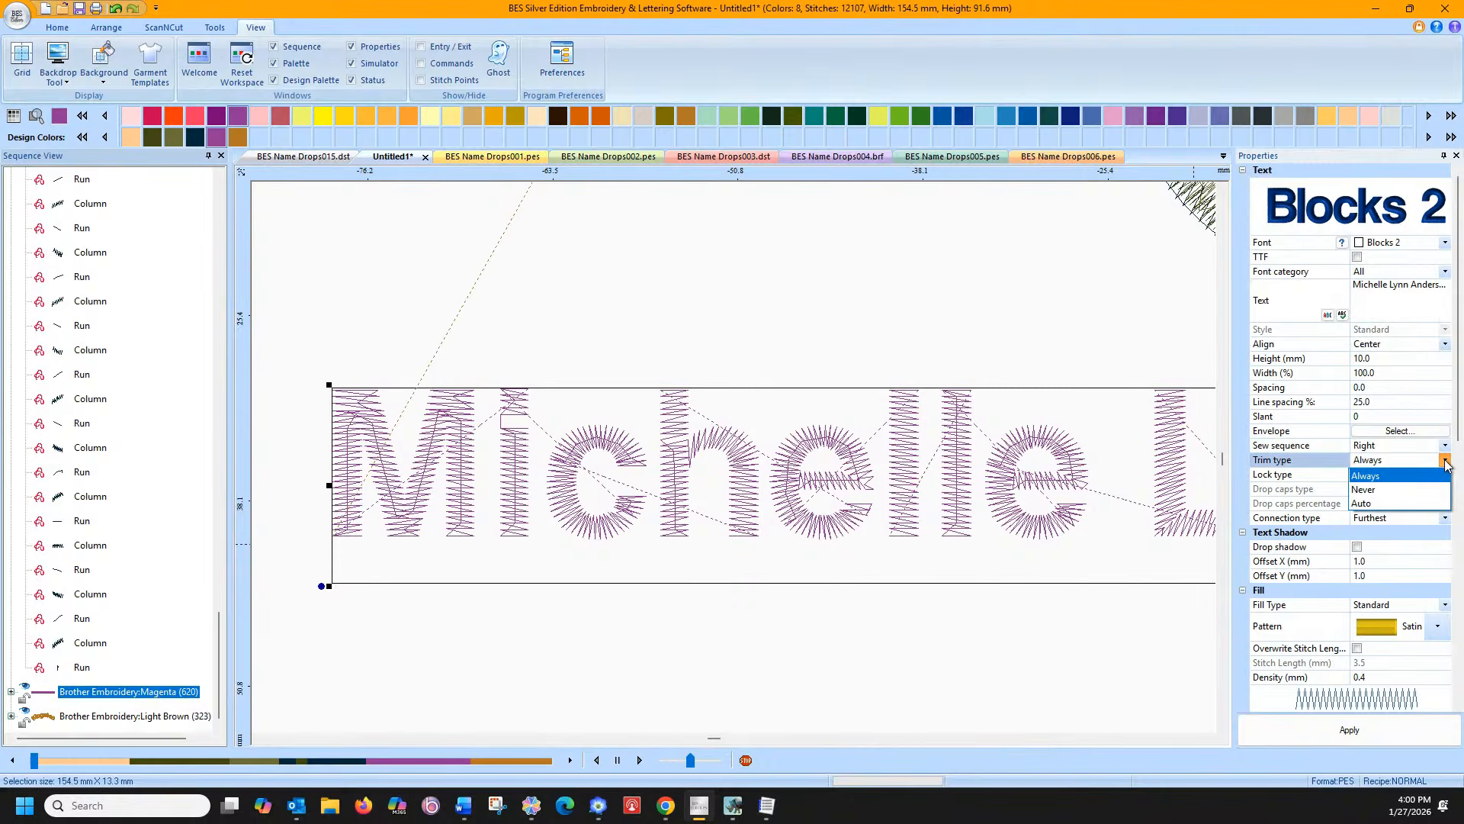
pyautogui.click(1446, 462)
pyautogui.click(1445, 475)
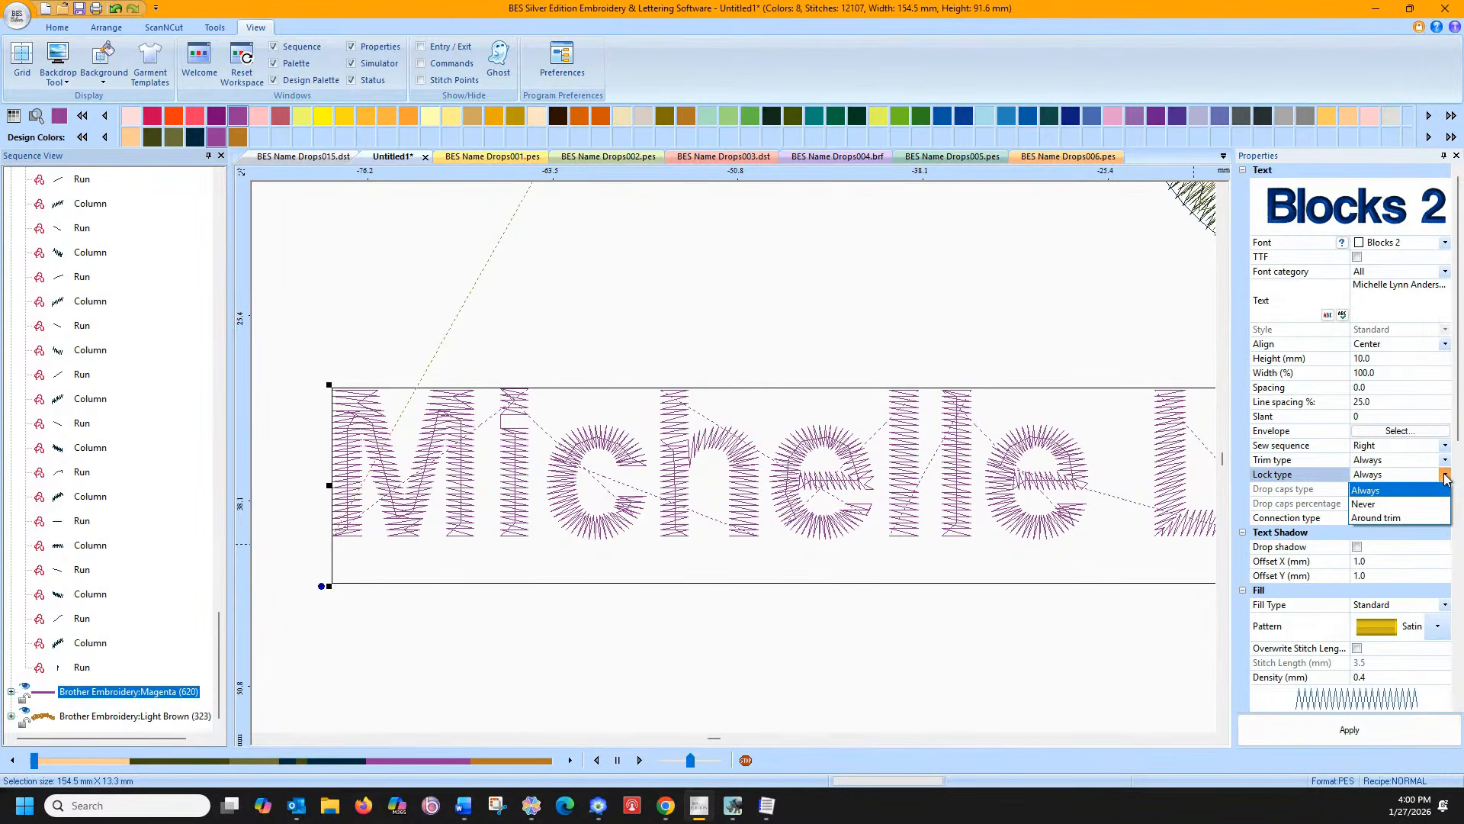
pyautogui.click(1445, 476)
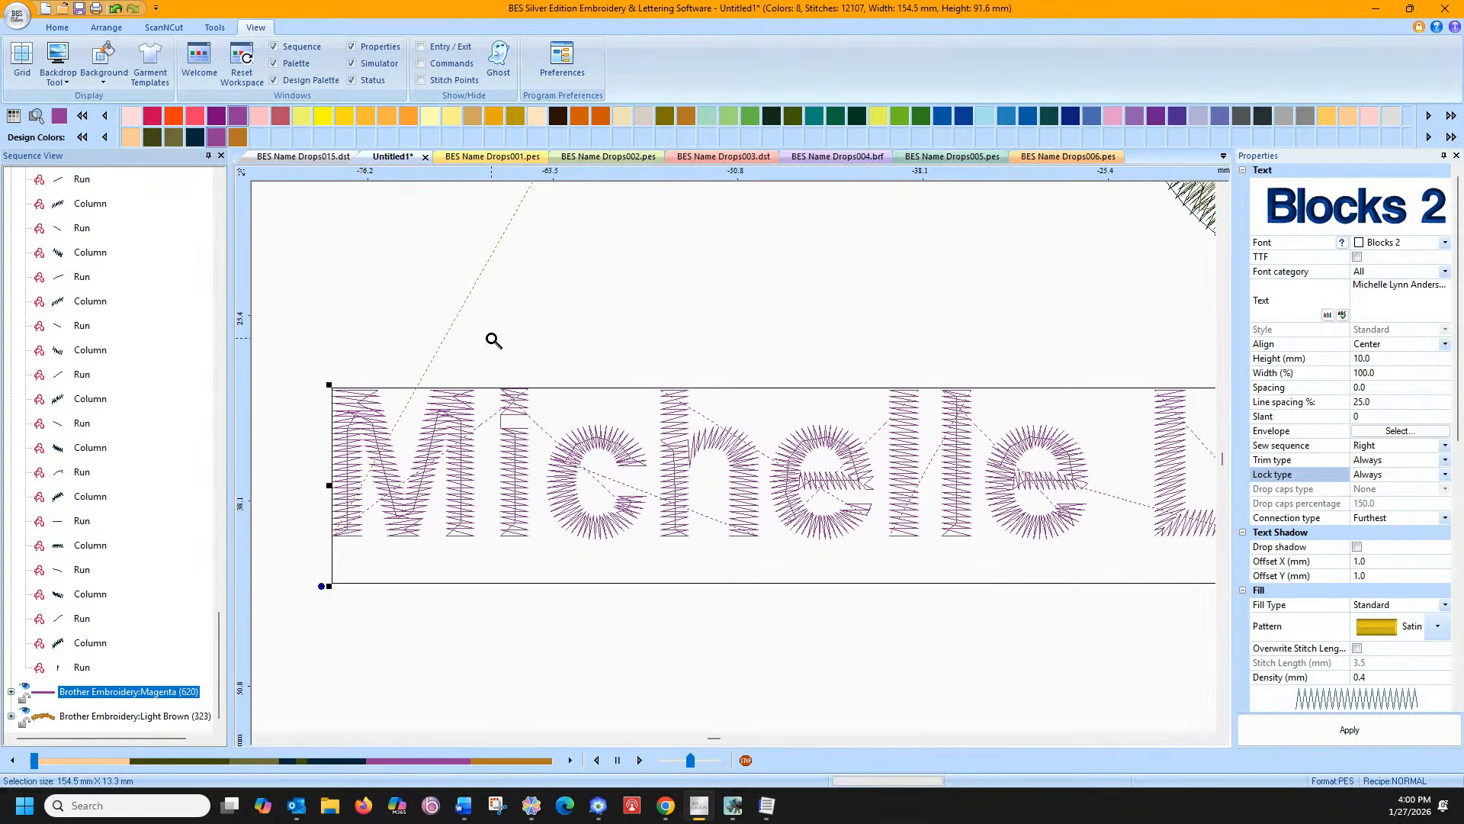
pyautogui.click(57, 28)
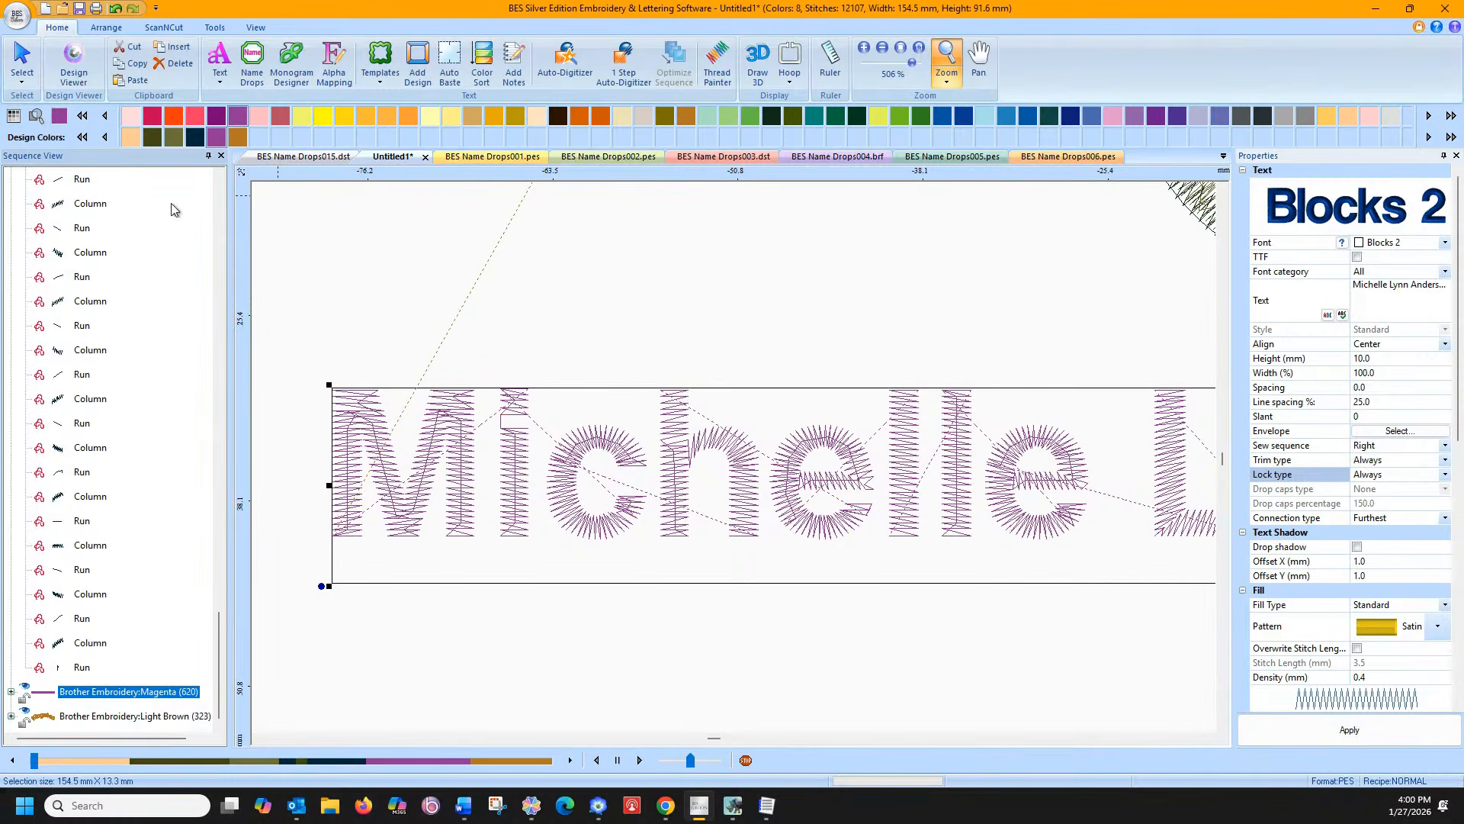
# Close BES Silver without saving the BRF and launch BES Blue via 'BES Bl' search
pyautogui.click(1448, 13)
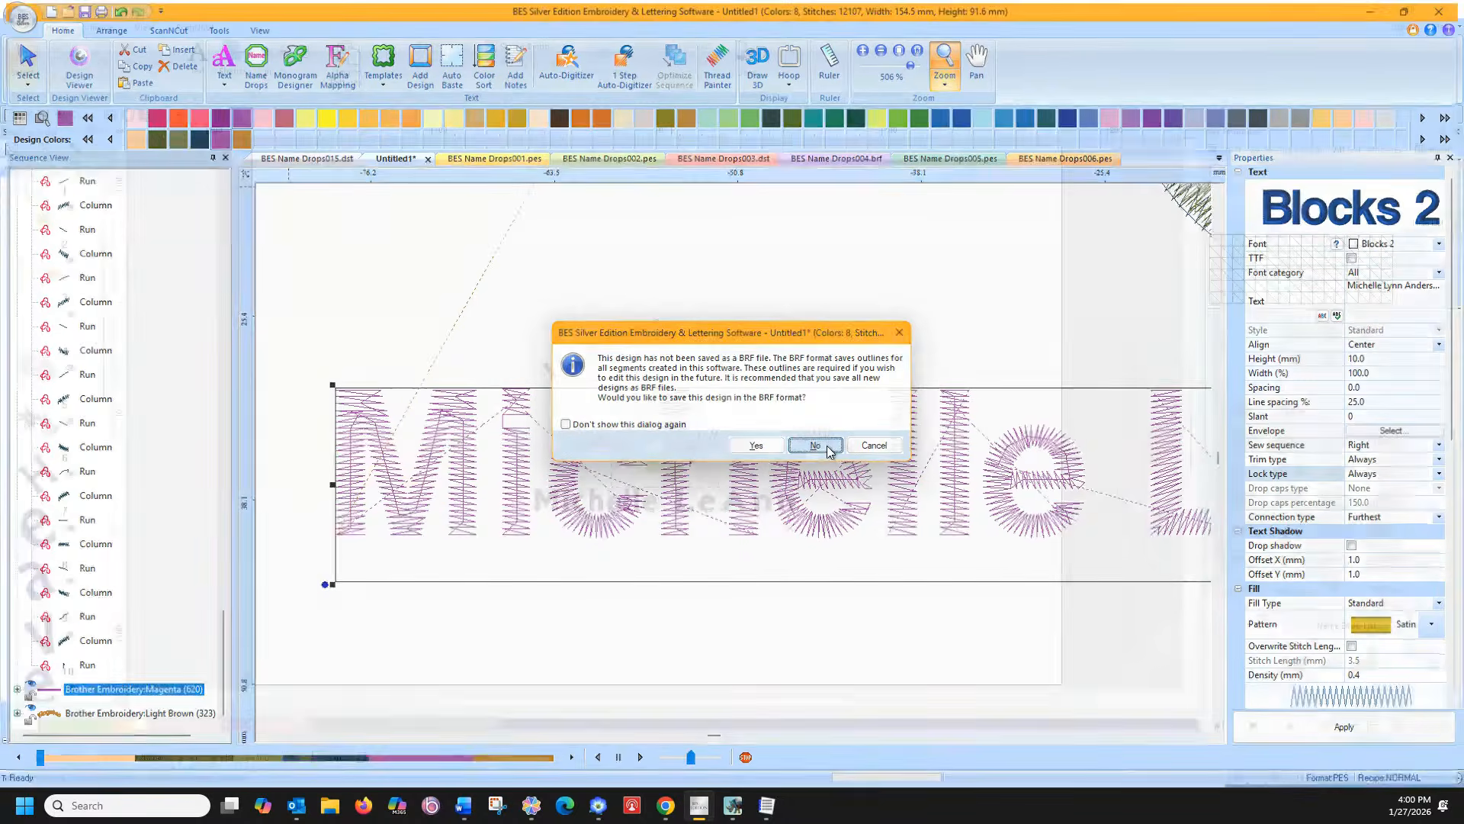
pyautogui.click(815, 446)
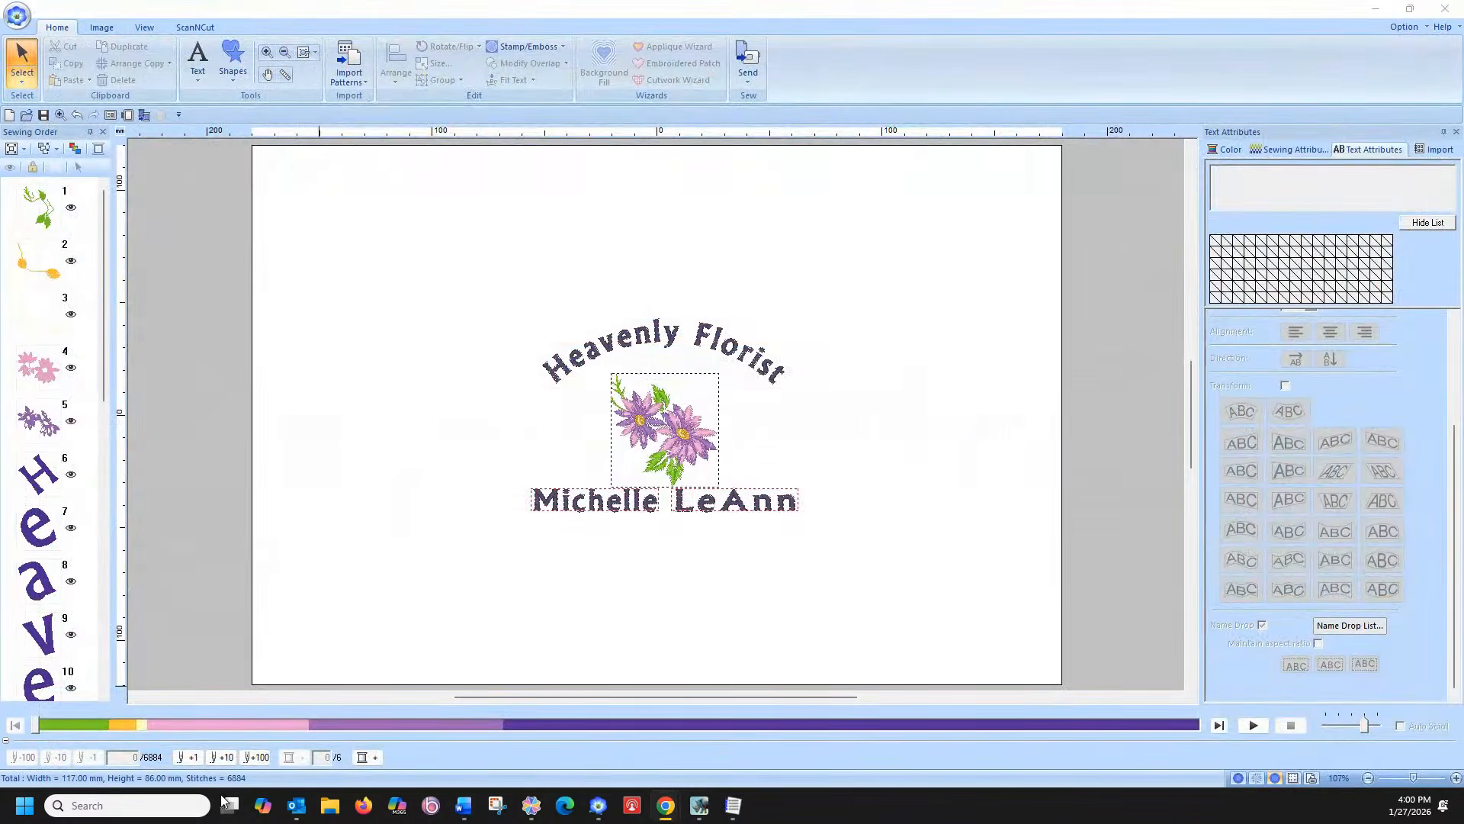
pyautogui.click(164, 798)
pyautogui.write('BES')
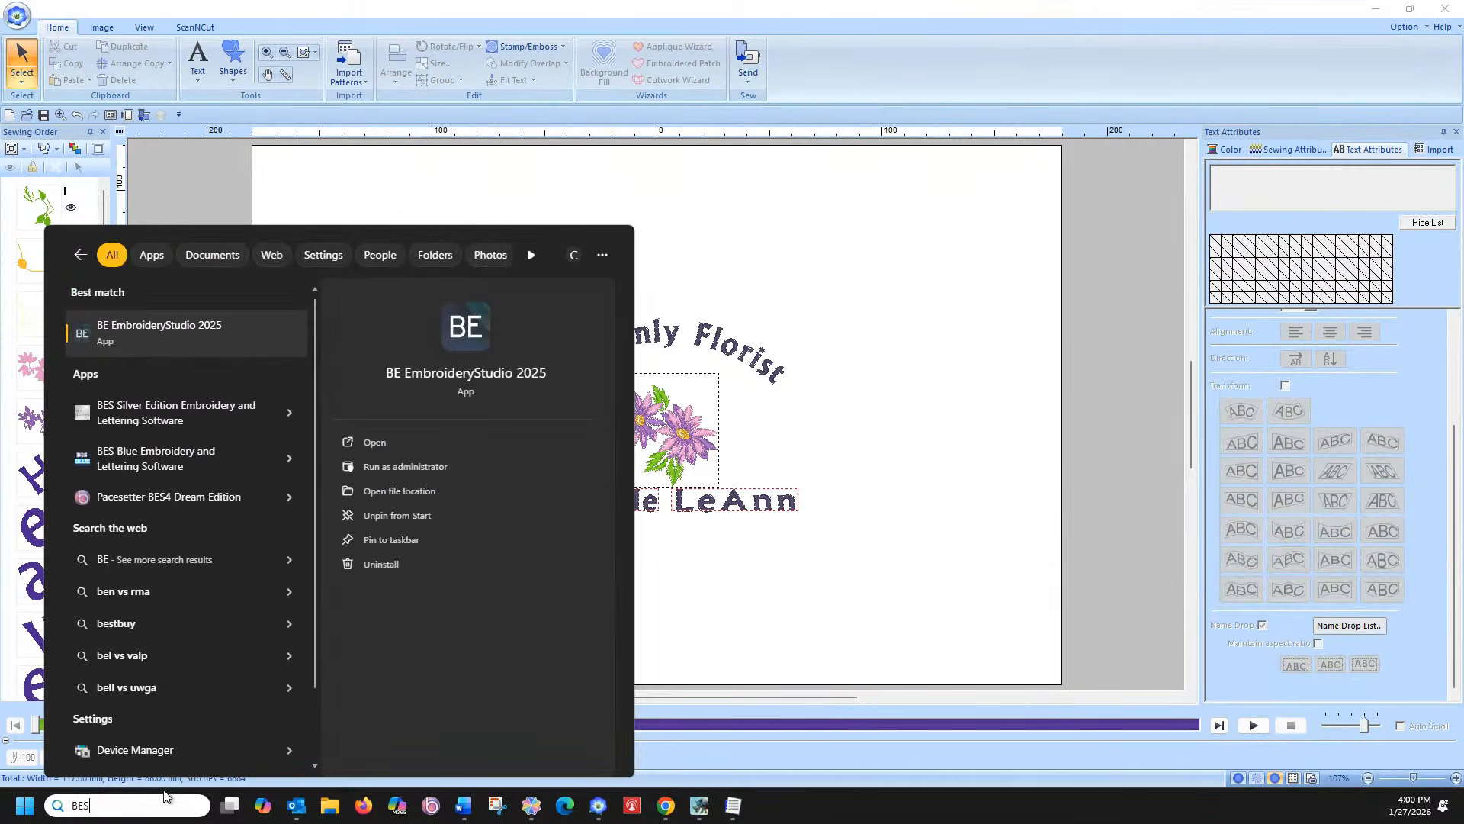
pyautogui.write(' Bl')
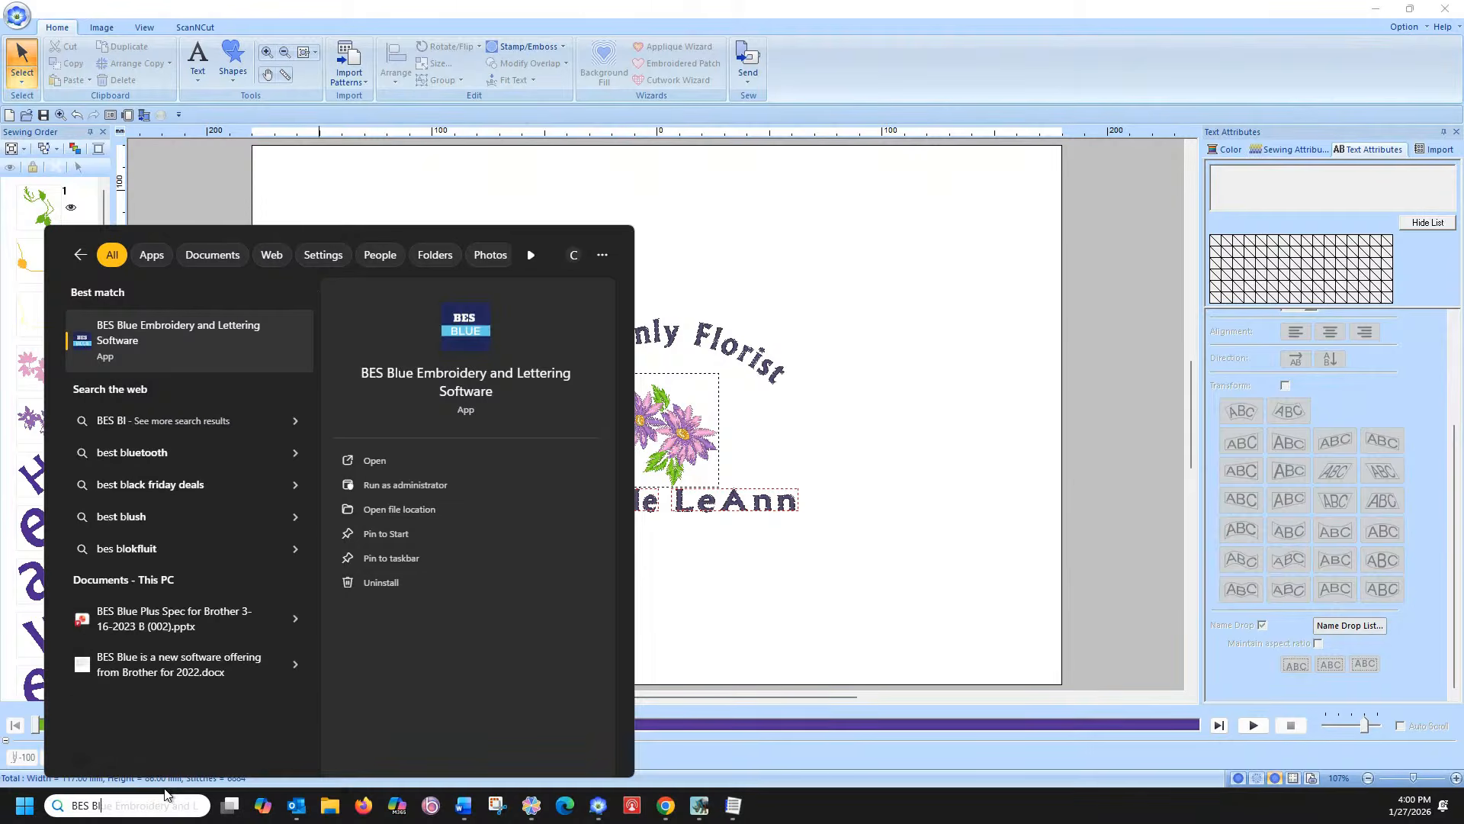
pyautogui.click(192, 347)
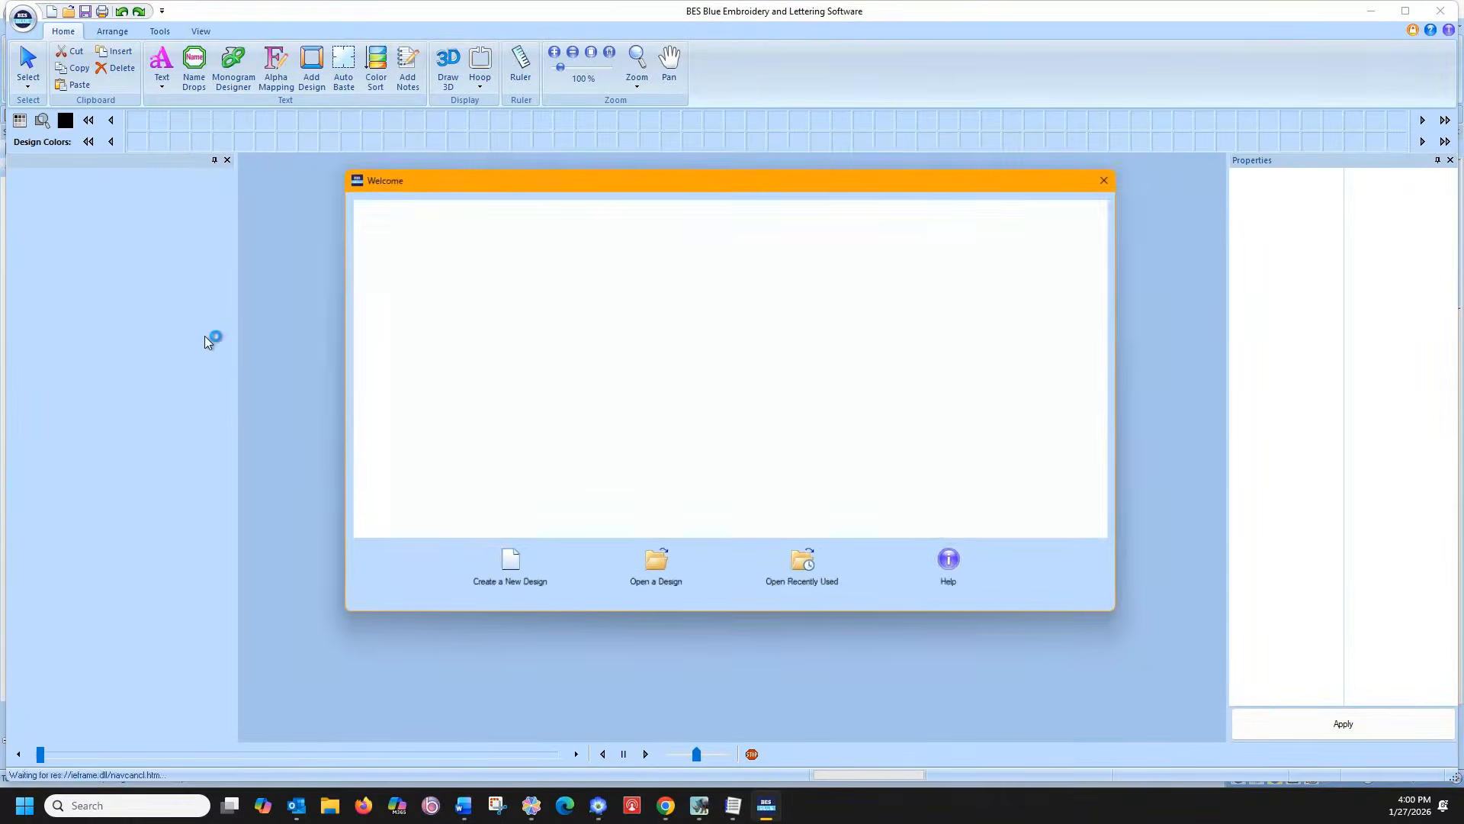
pyautogui.click(504, 566)
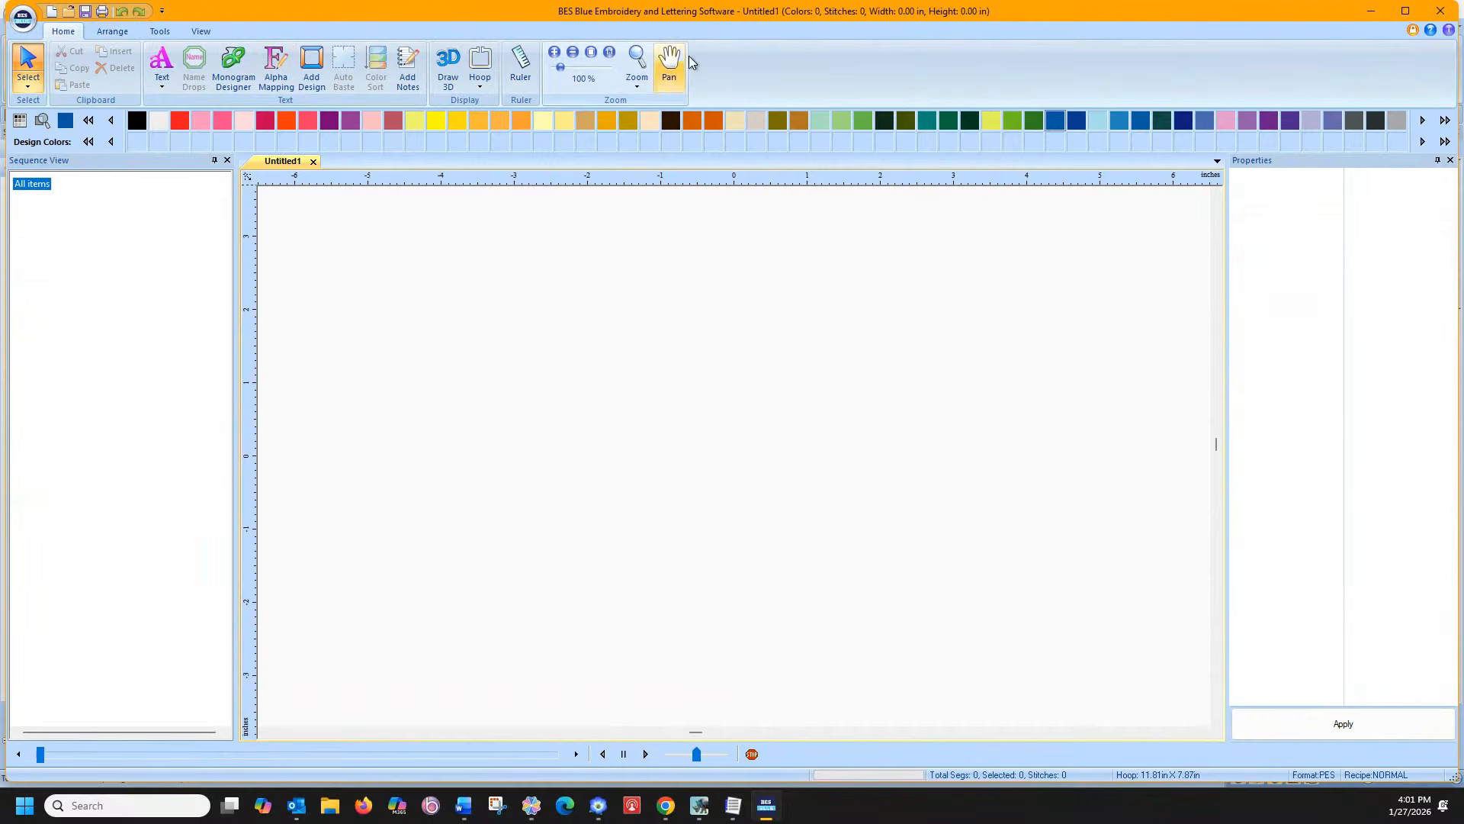
pyautogui.click(1440, 11)
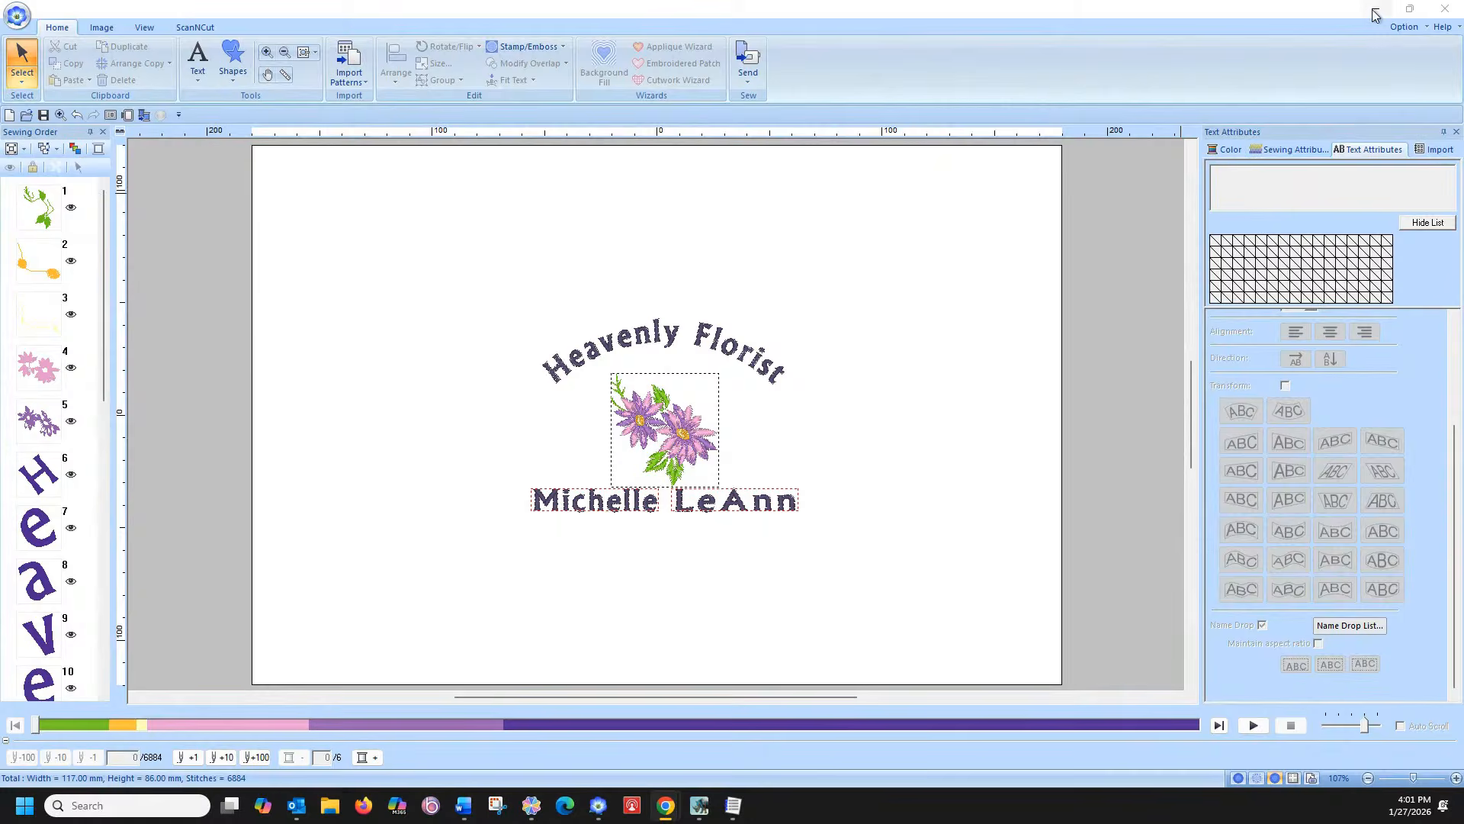
# Minimize the embroidery window, launch Design Database Transfer via 'De' search, and move it into view
pyautogui.click(1375, 14)
pyautogui.click(140, 809)
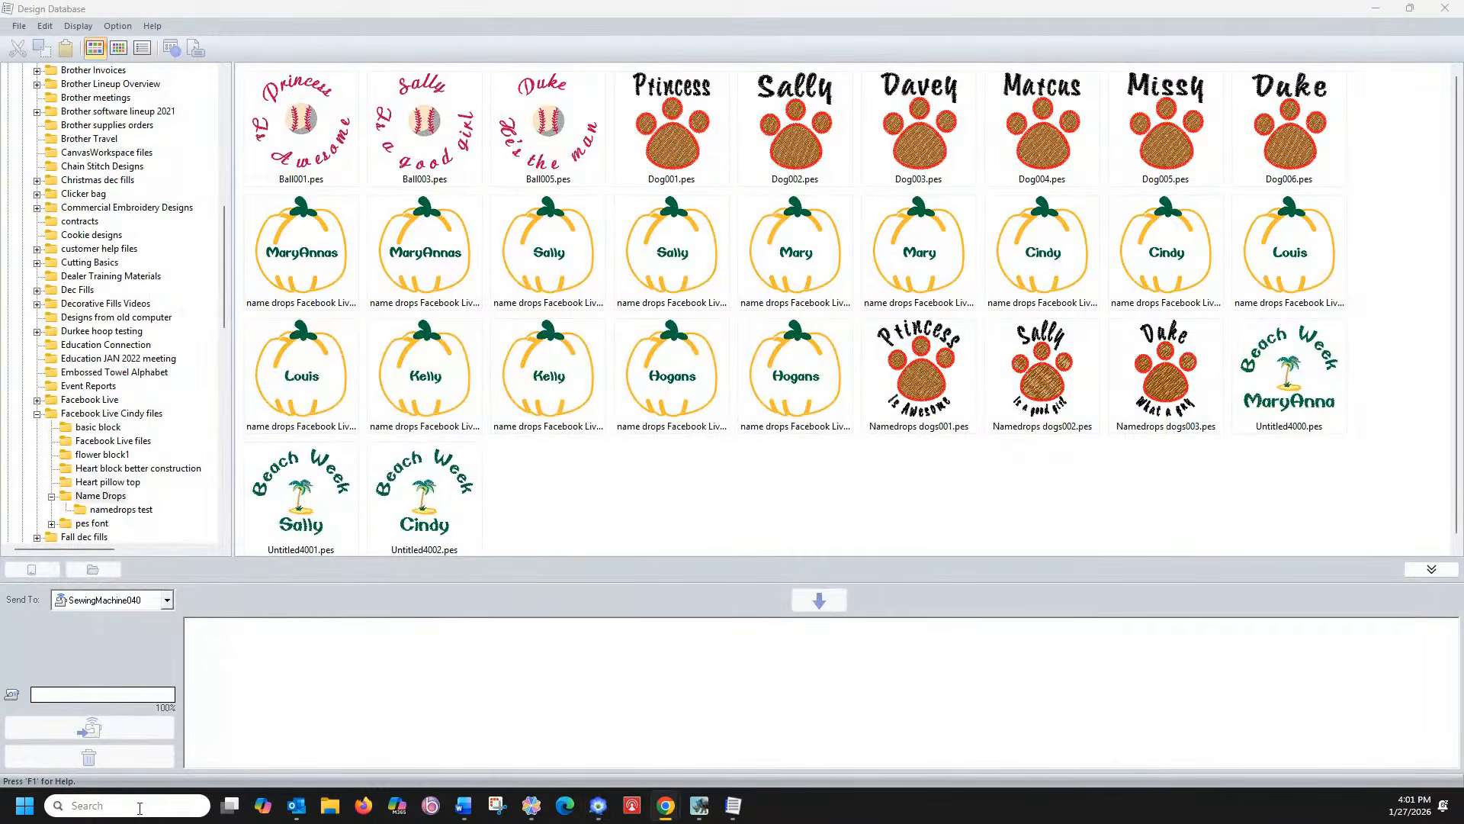
pyautogui.write('De')
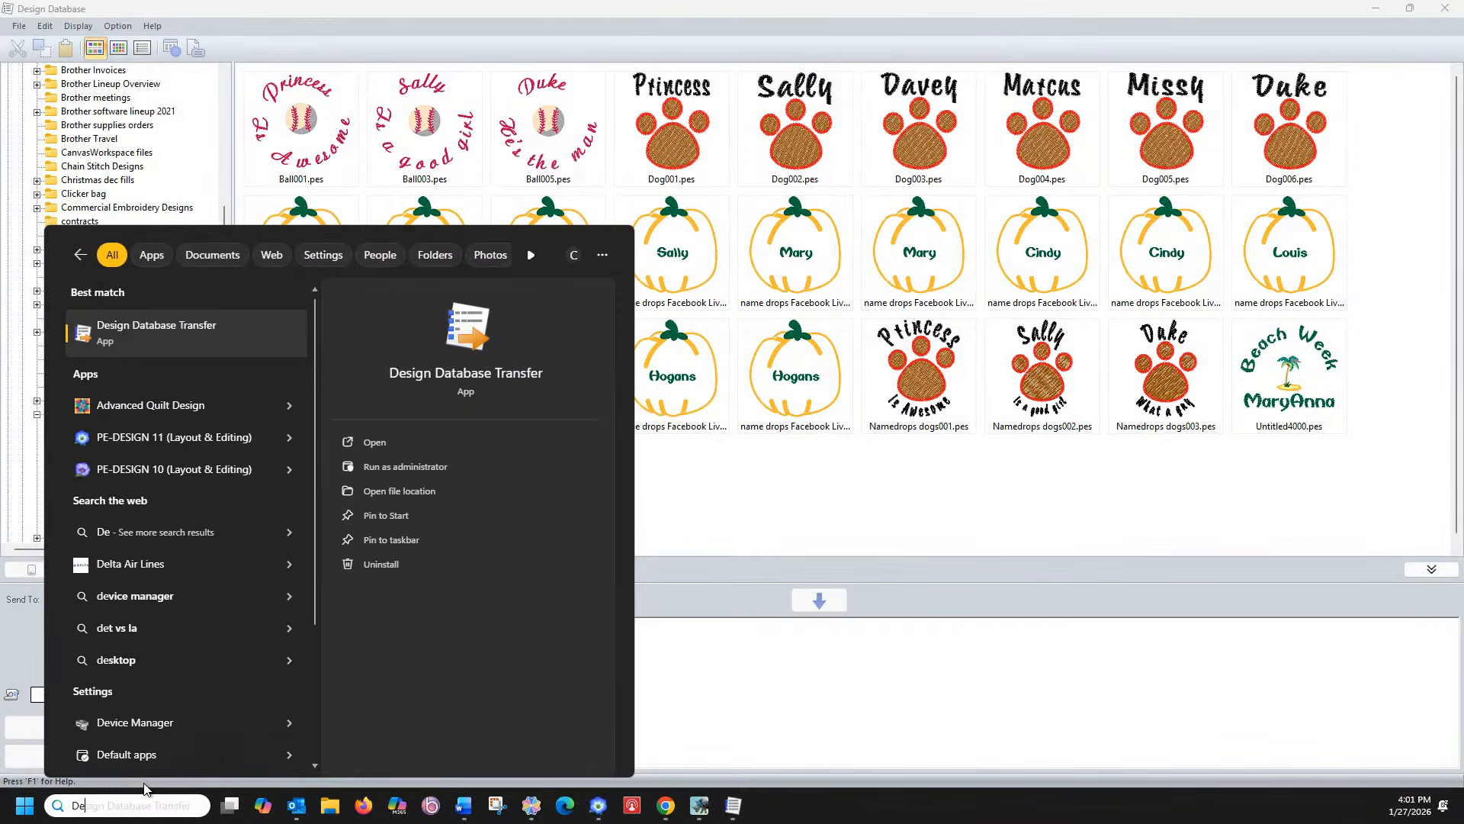
pyautogui.click(90, 336)
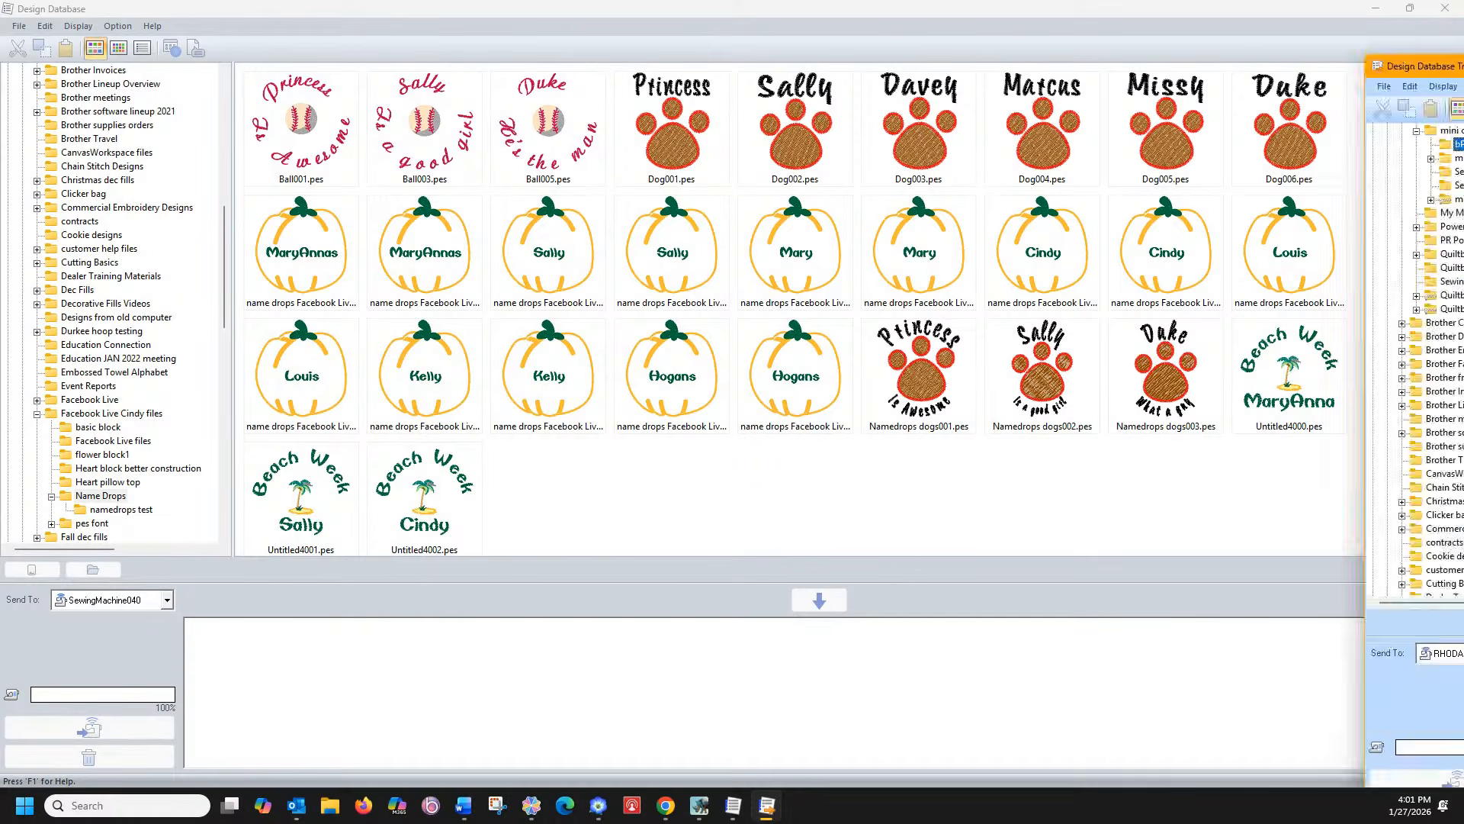
pyautogui.moveTo(1460, 59); pyautogui.dragTo(600, 99)
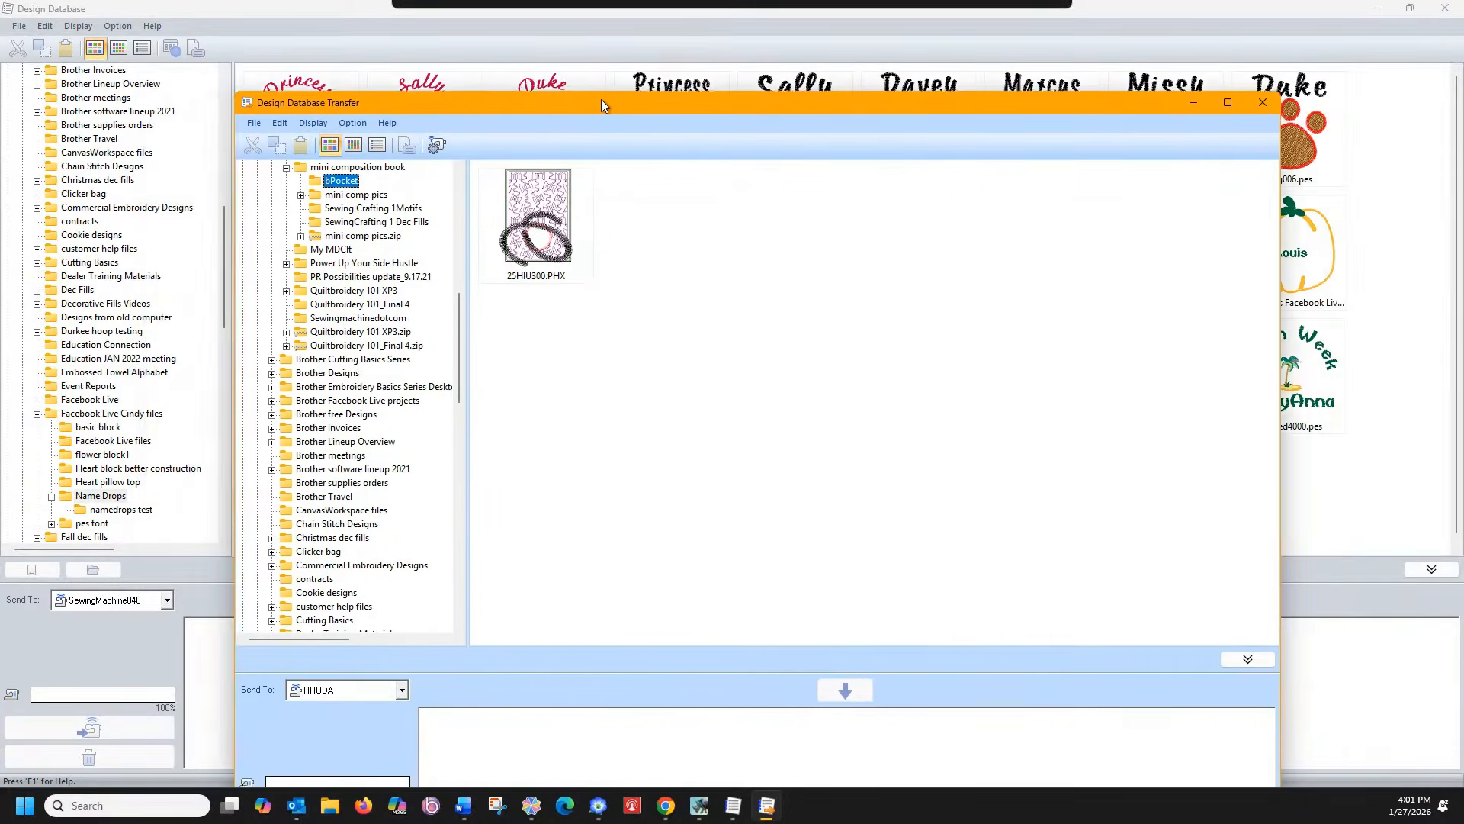
# Maximize the Transfer window and browse Brother Classes, Name Drops and namedrops test folders
pyautogui.click(1230, 102)
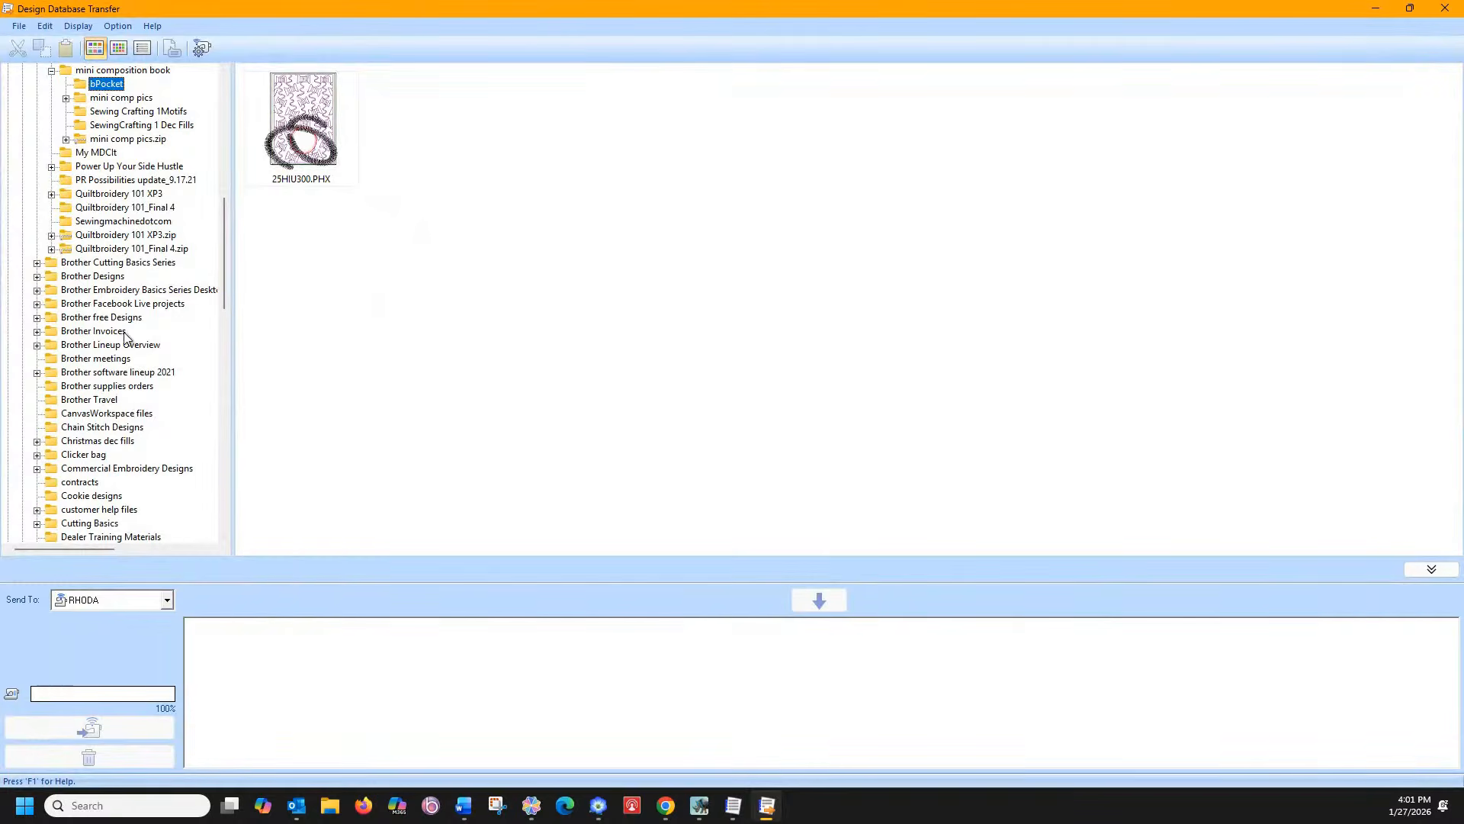
pyautogui.scroll(6, 110, 343)
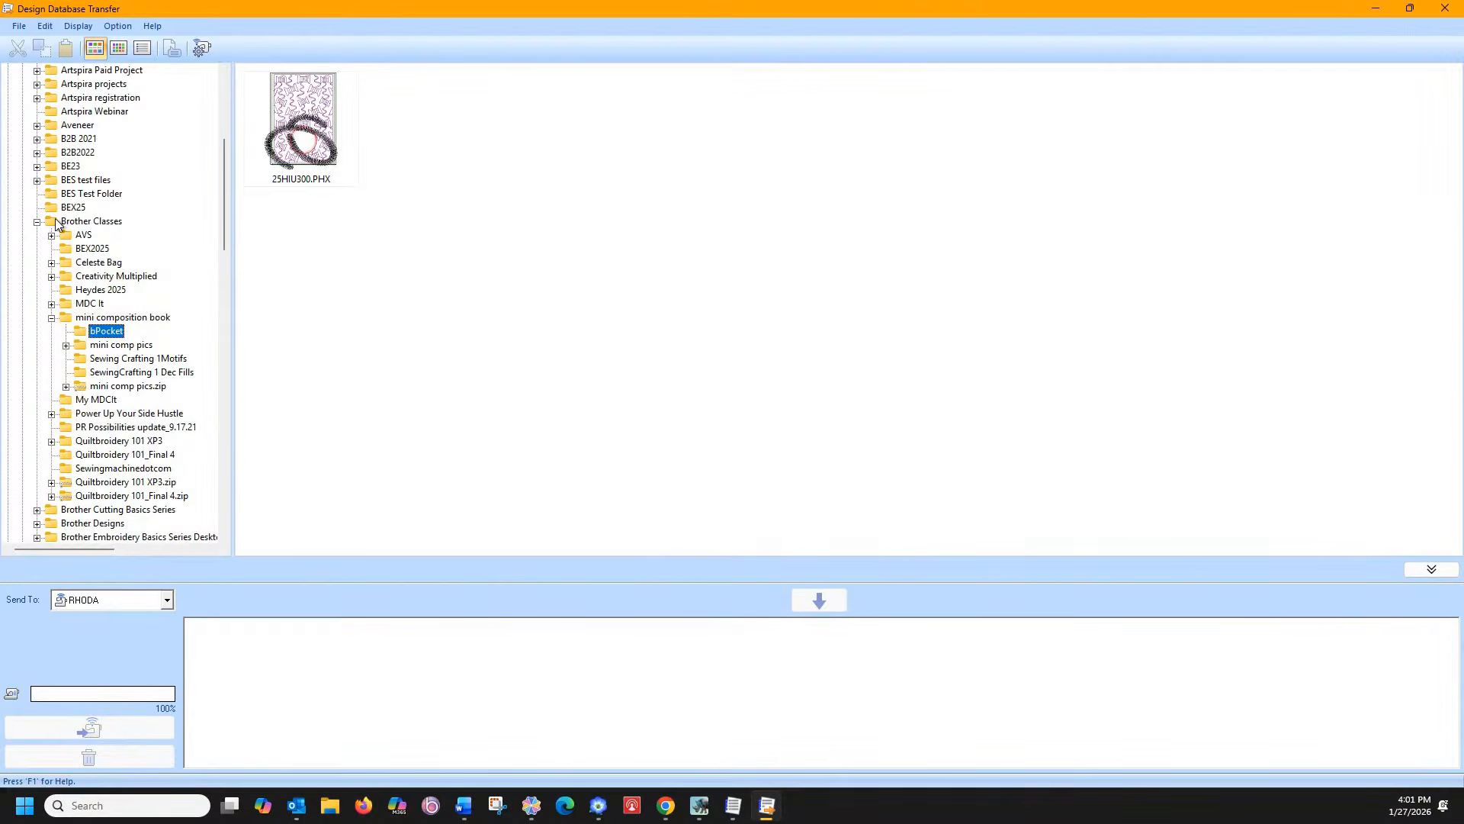
pyautogui.click(36, 223)
pyautogui.scroll(-7, 65, 304)
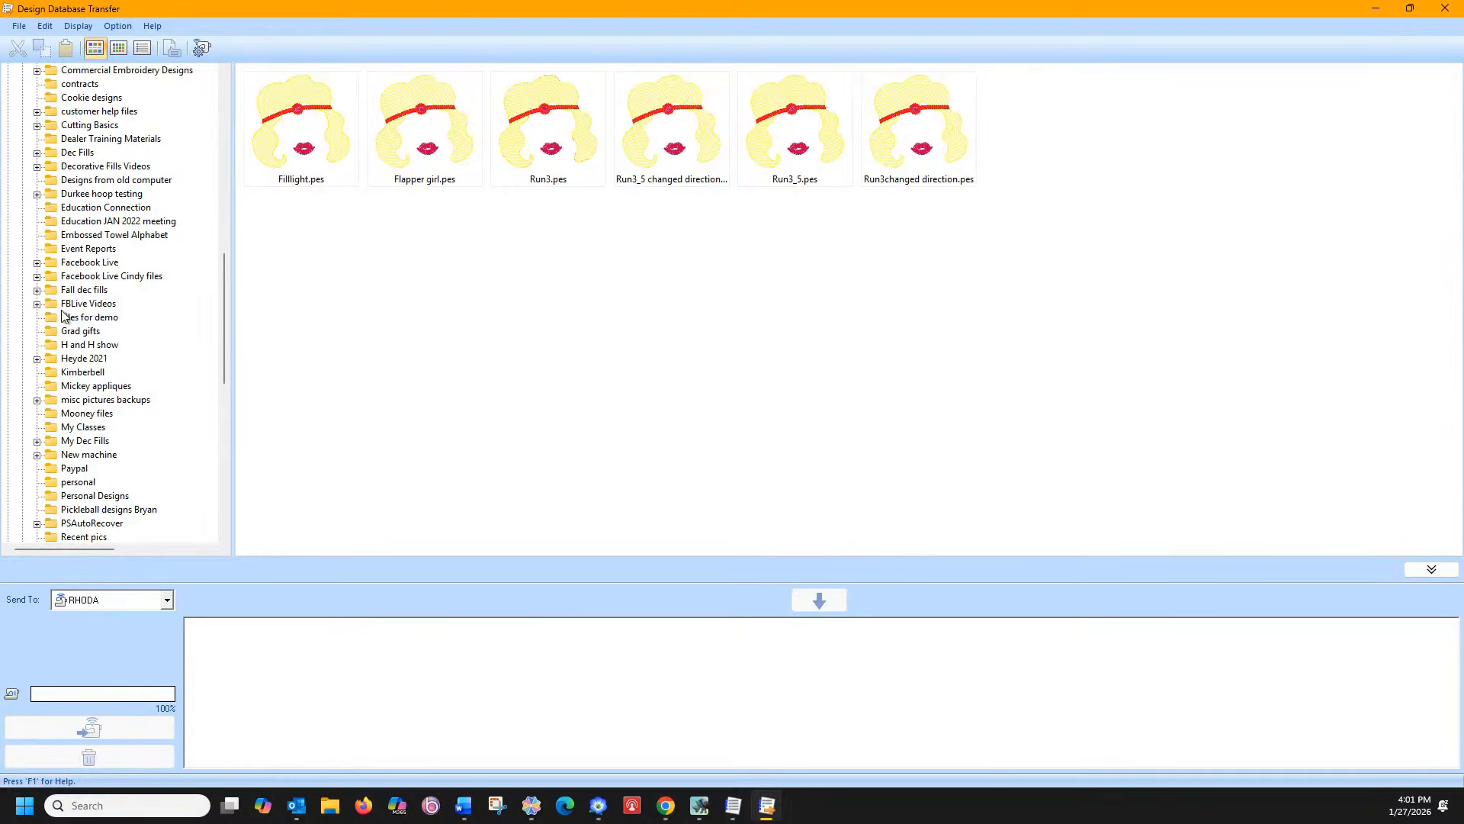
pyautogui.click(36, 276)
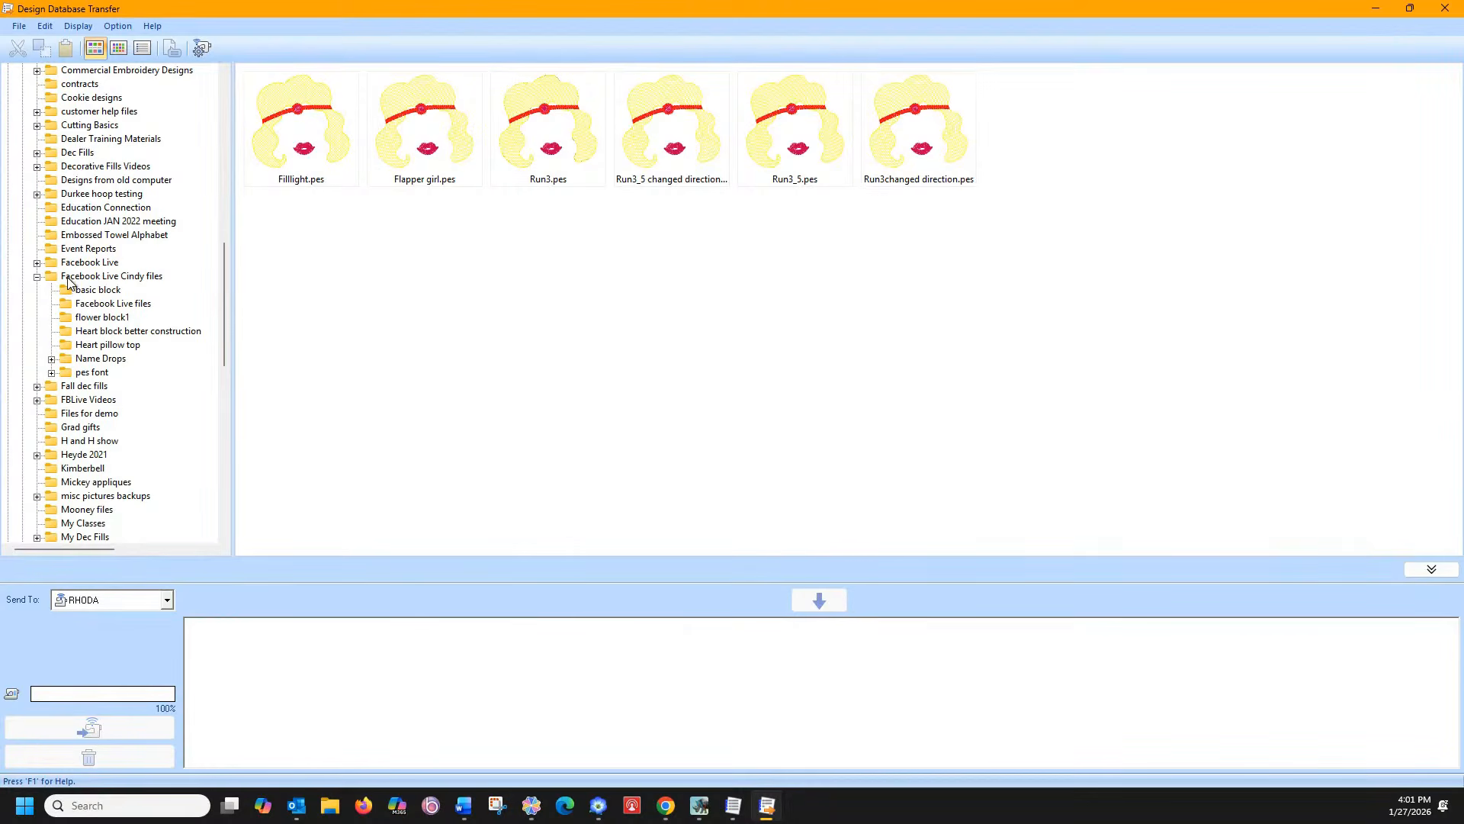
pyautogui.click(95, 358)
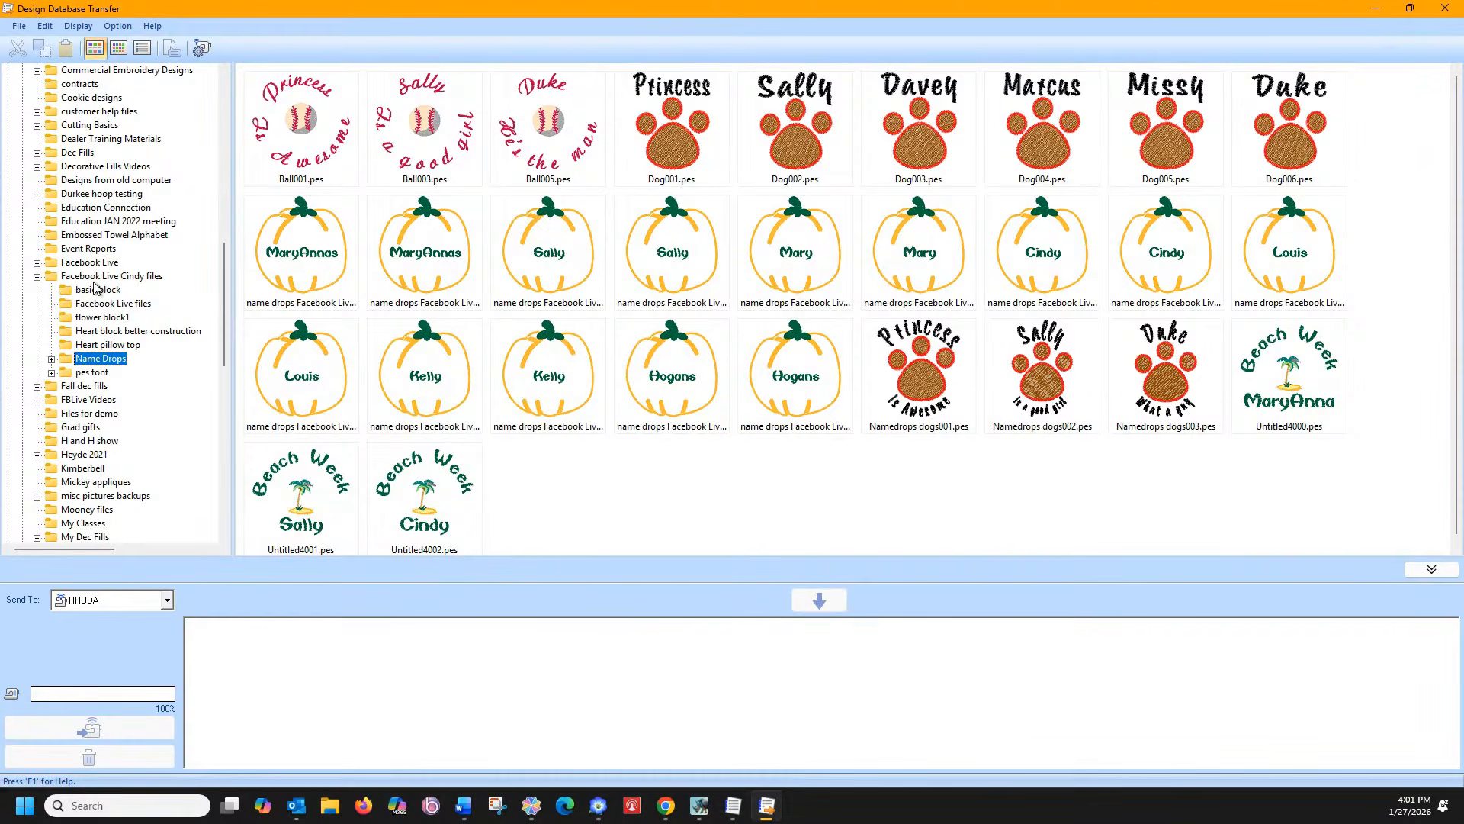
pyautogui.click(51, 358)
pyautogui.click(87, 376)
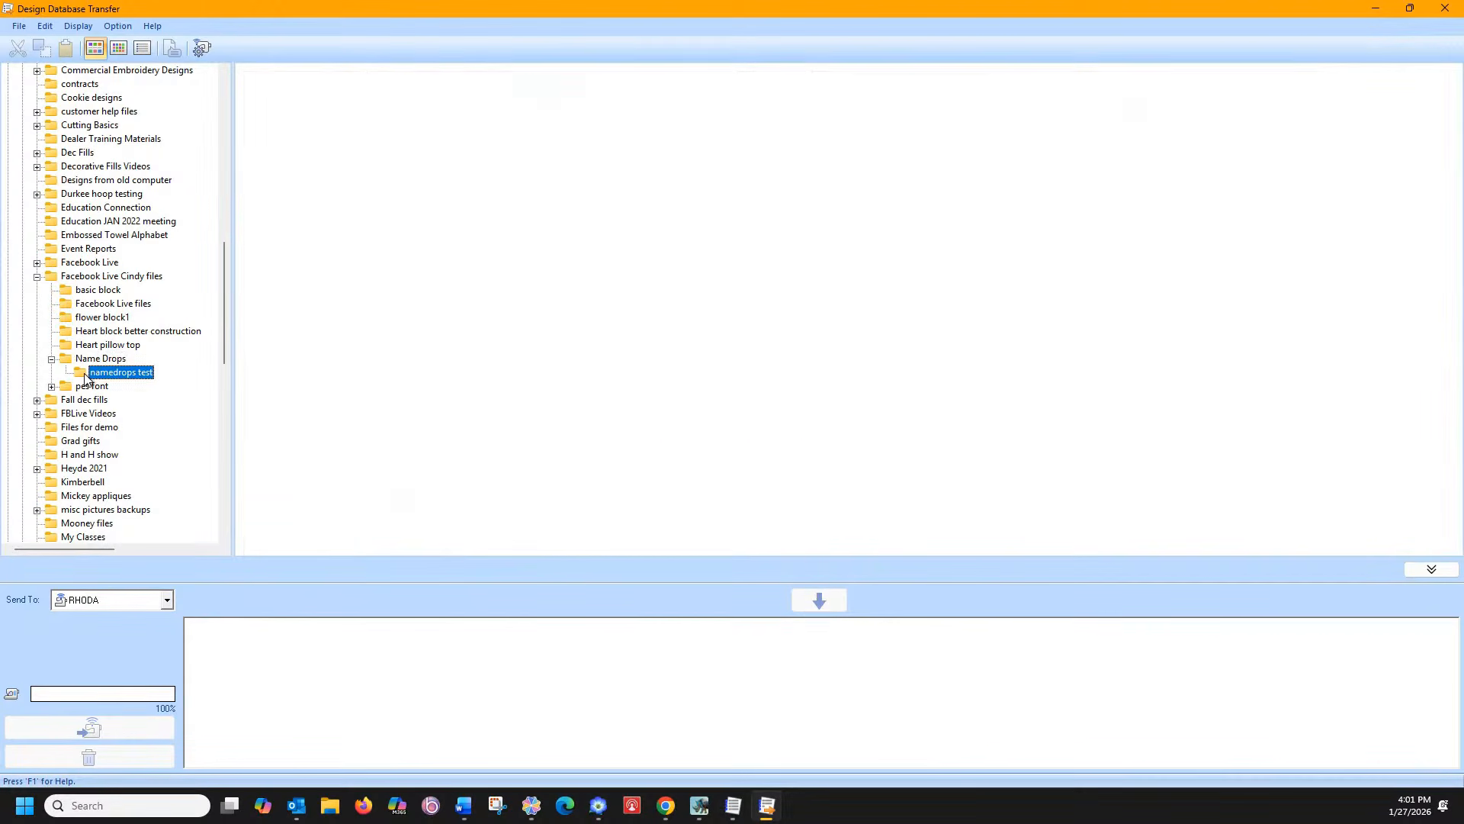
pyautogui.click(84, 276)
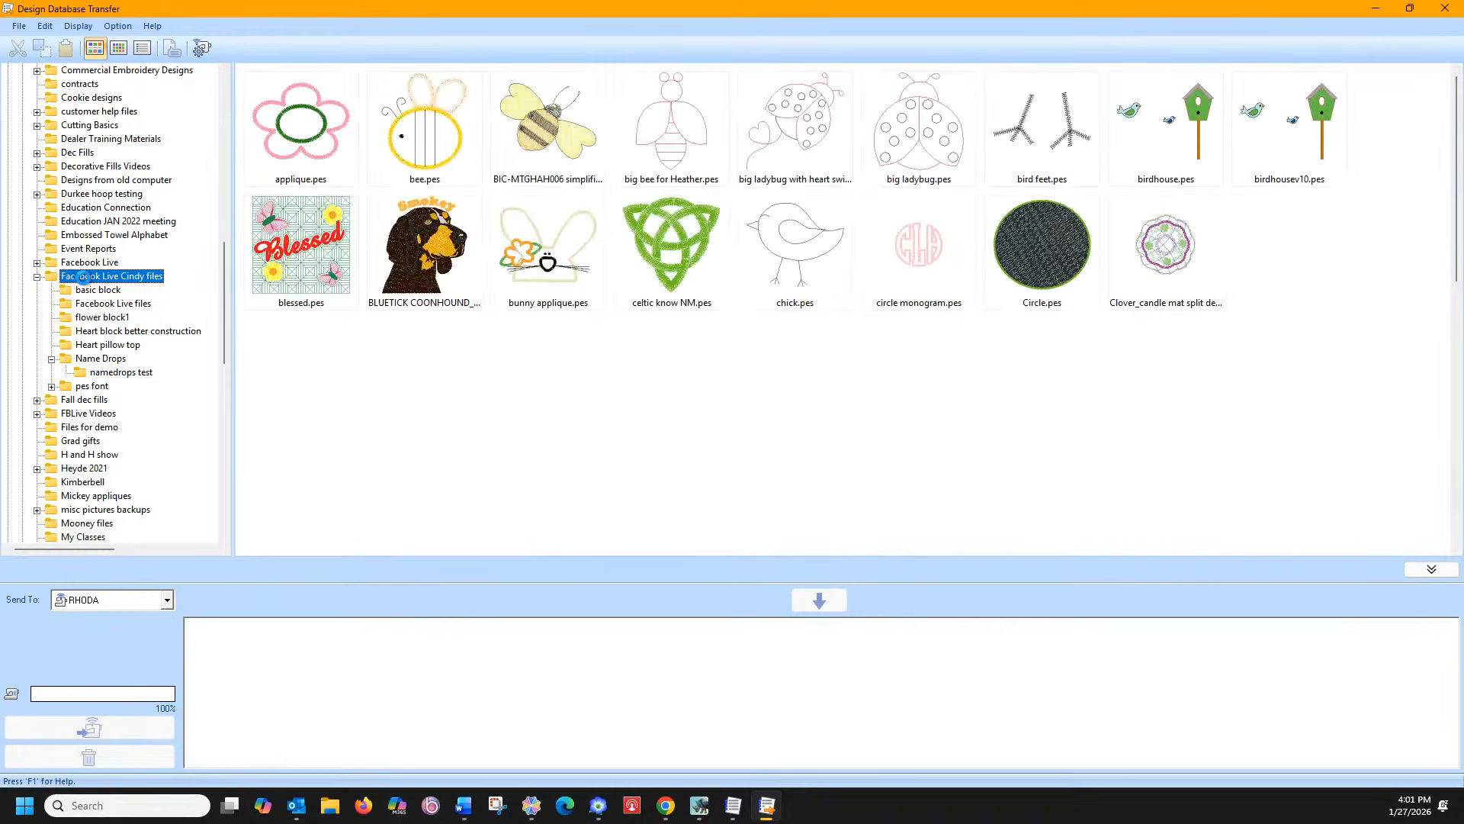
# Browse the basic block, Heart pillow top, Name Drops, pes font and Facebook Live folders
pyautogui.scroll(-6, 473, 361)
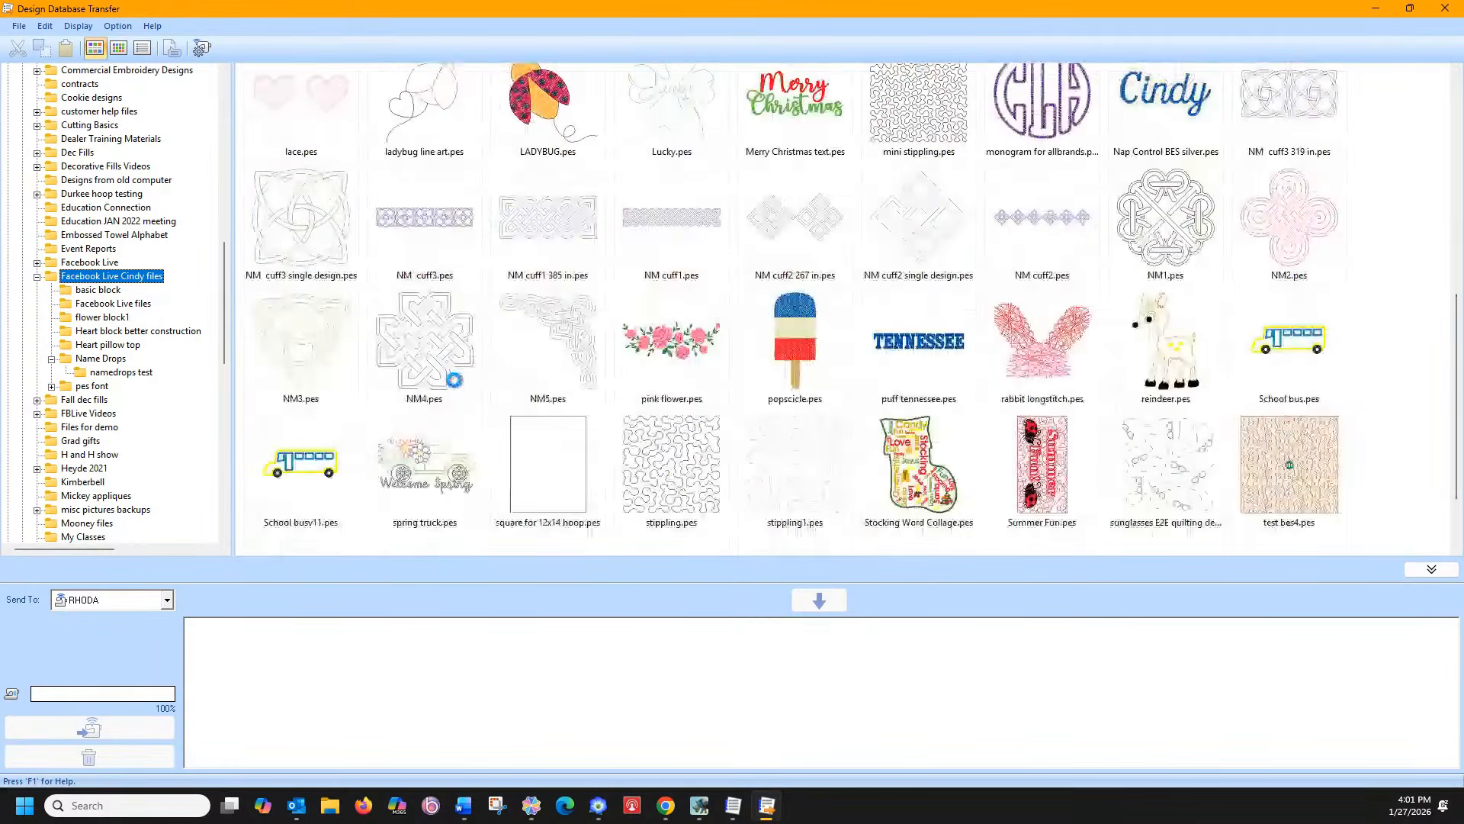
pyautogui.click(82, 305)
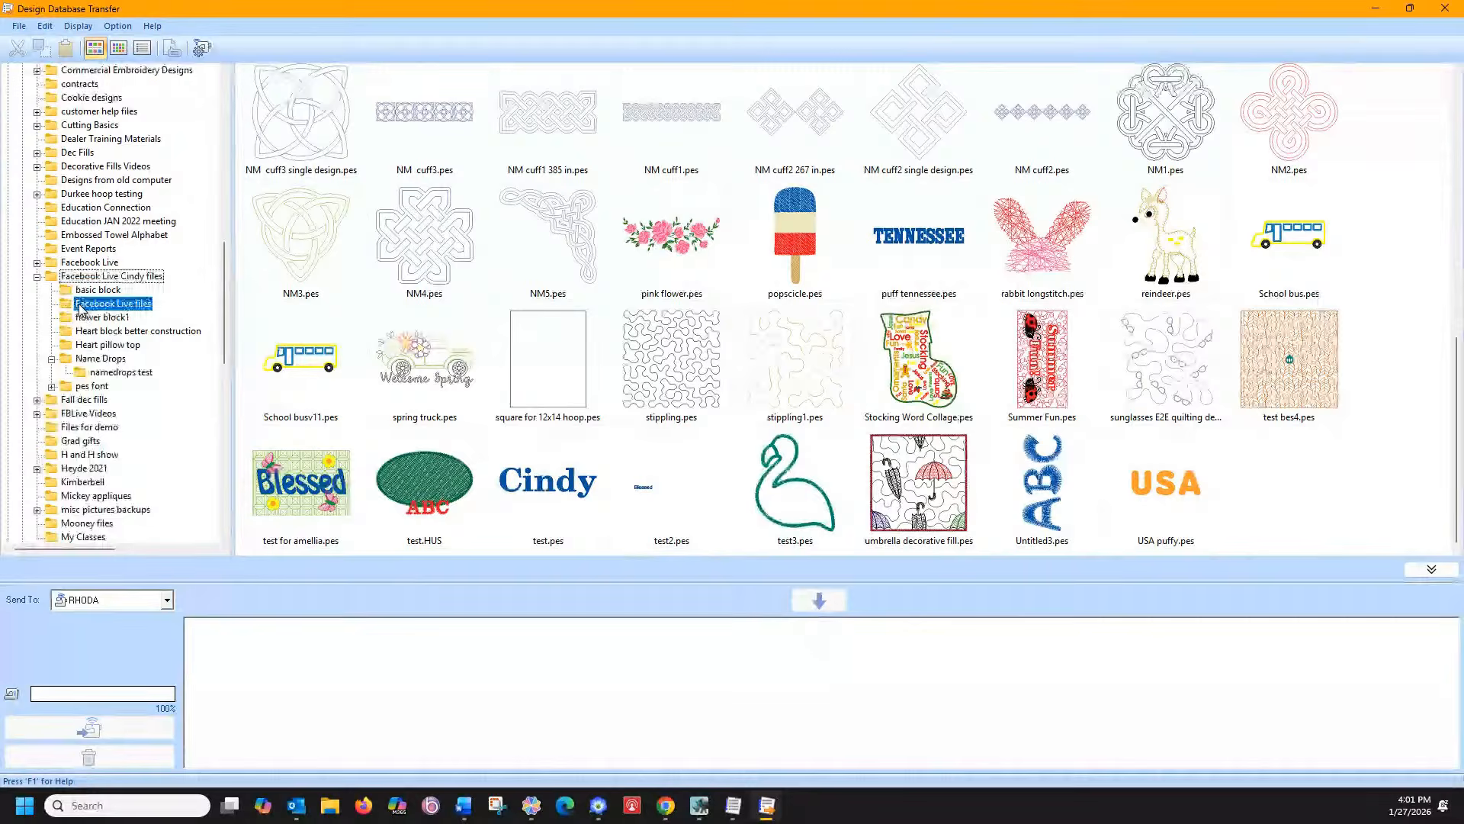
pyautogui.click(84, 292)
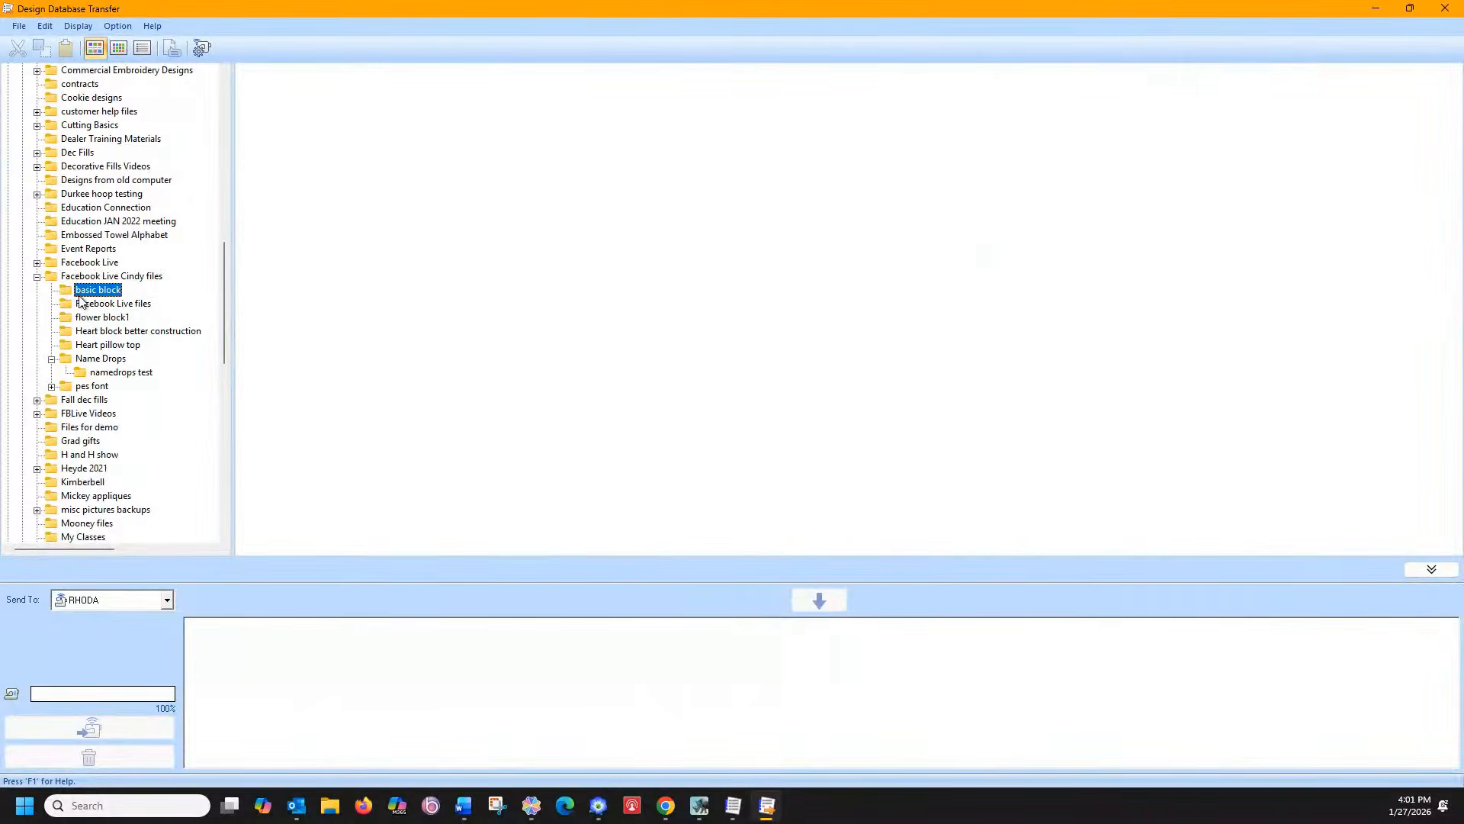
pyautogui.click(93, 346)
pyautogui.click(94, 358)
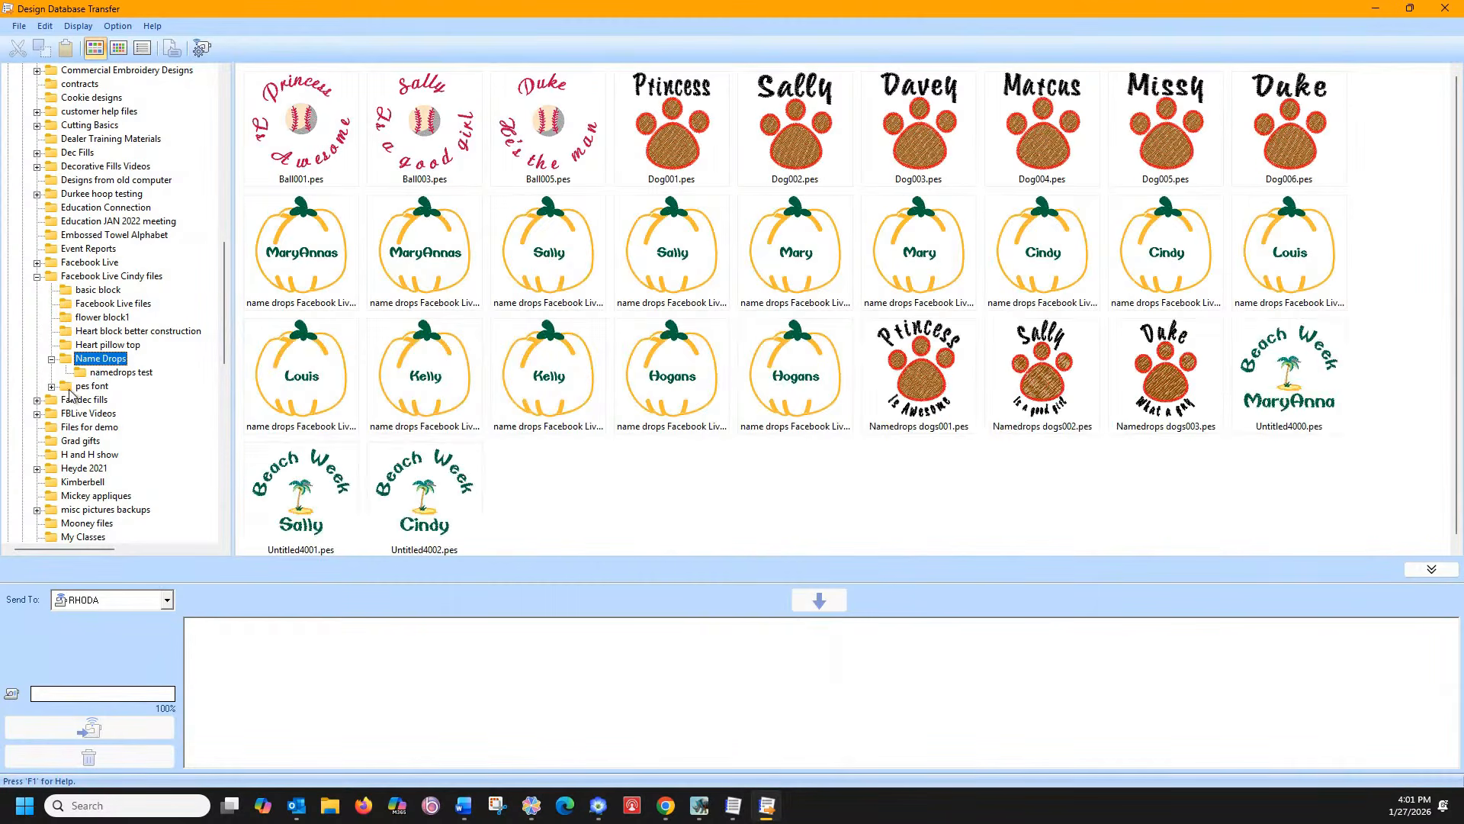
pyautogui.click(74, 387)
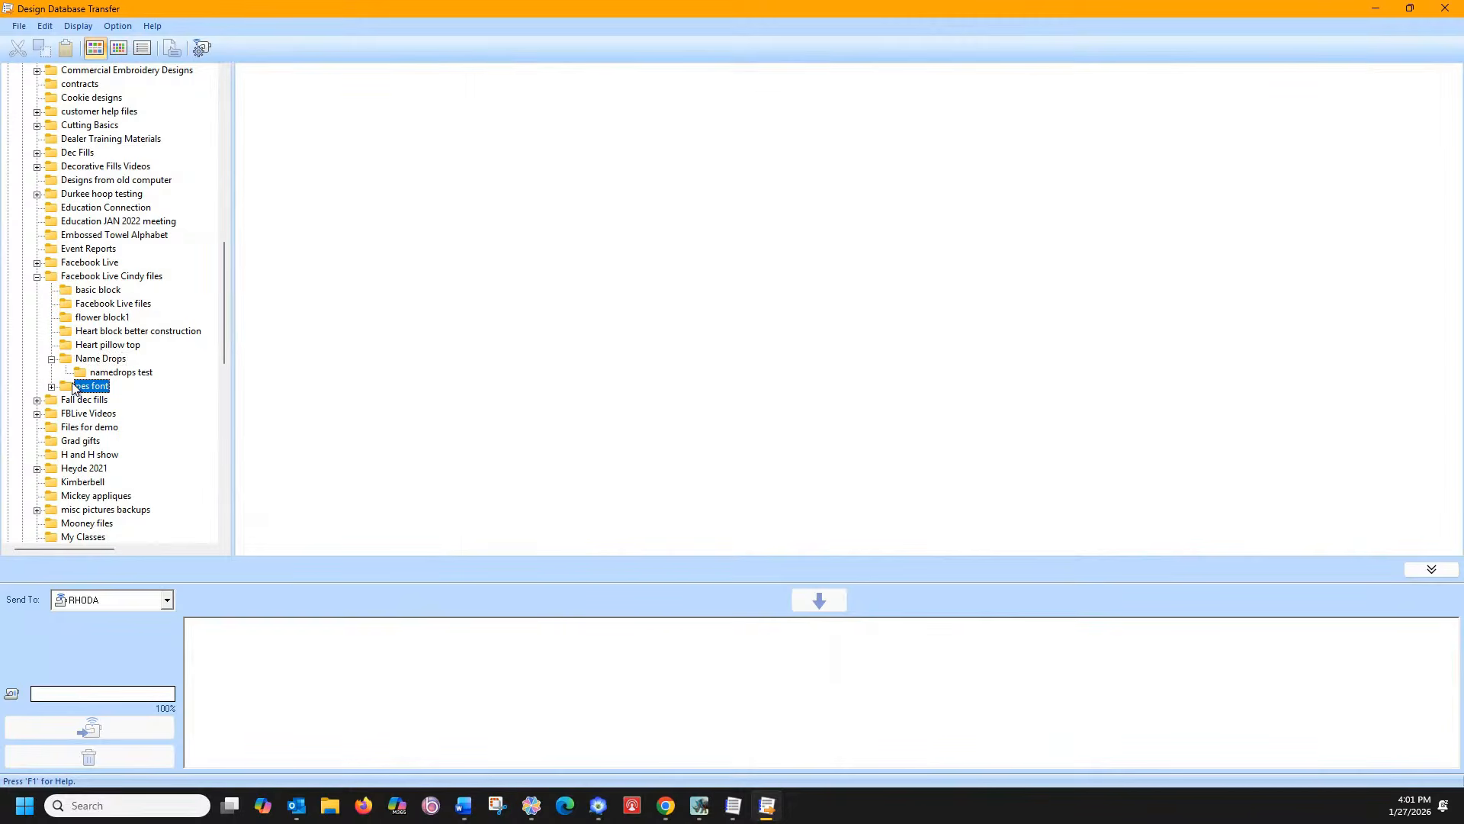
pyautogui.click(37, 263)
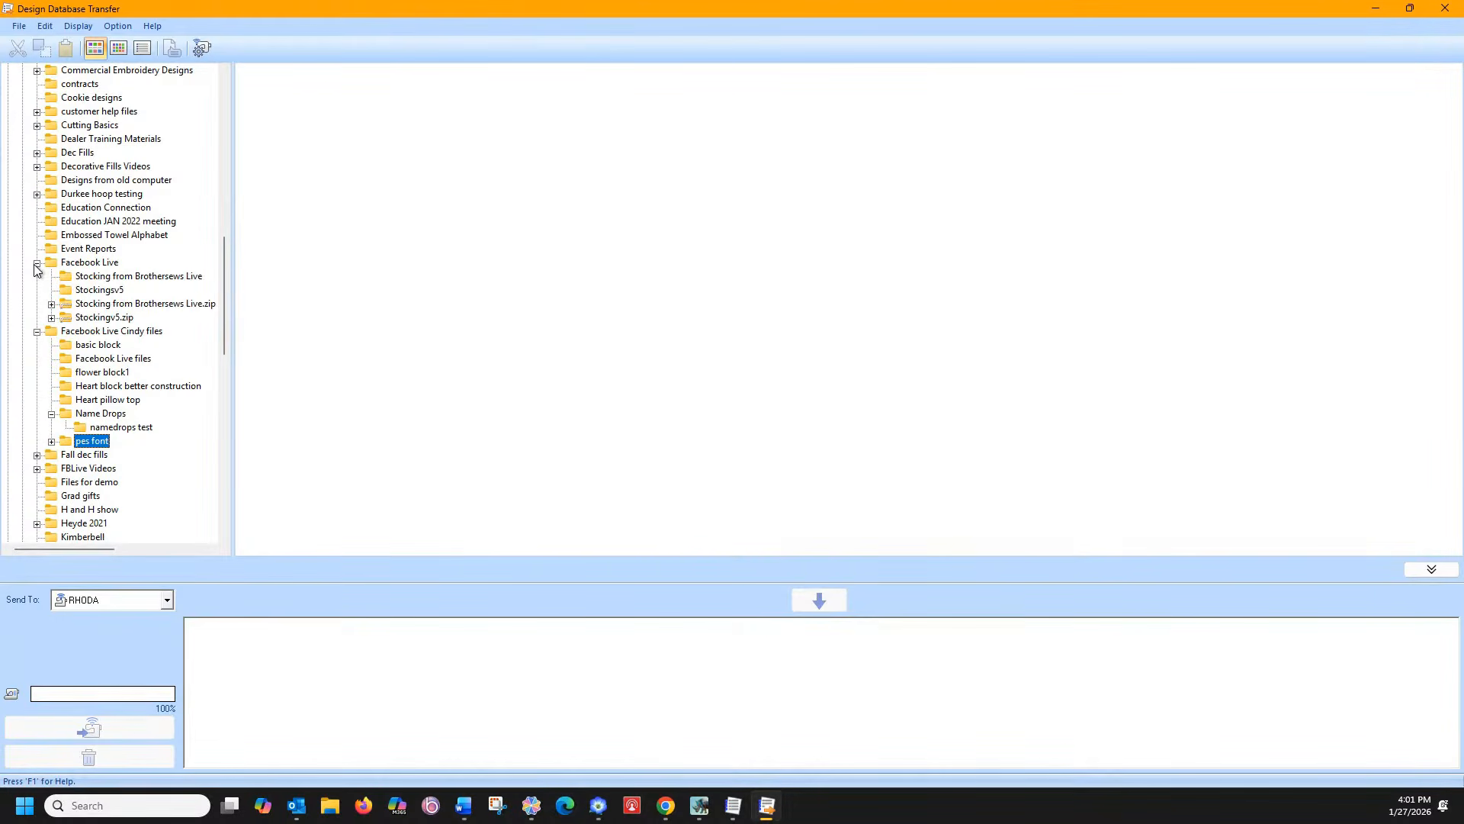
pyautogui.click(73, 263)
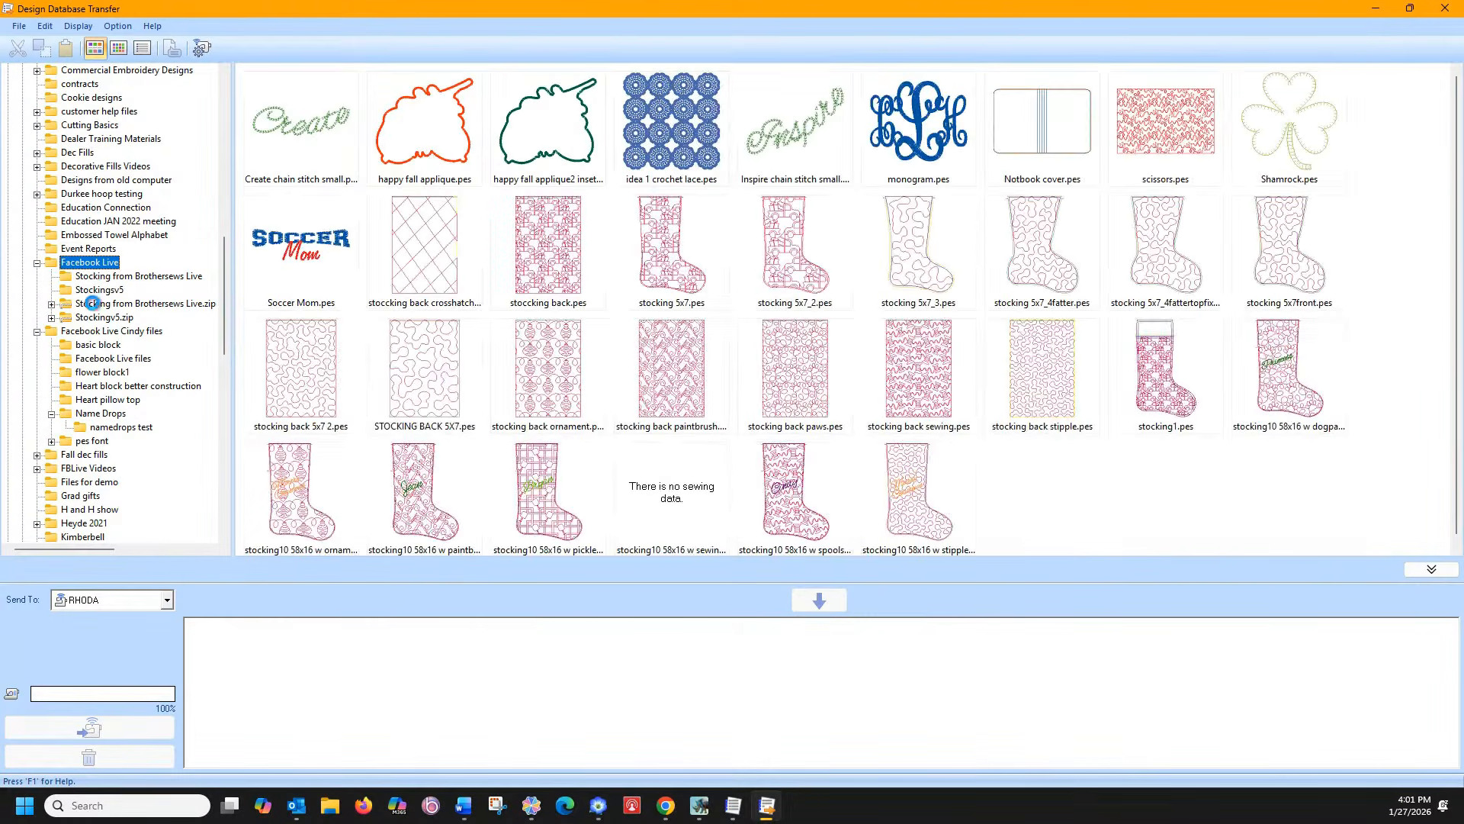
pyautogui.scroll(-1, 489, 392)
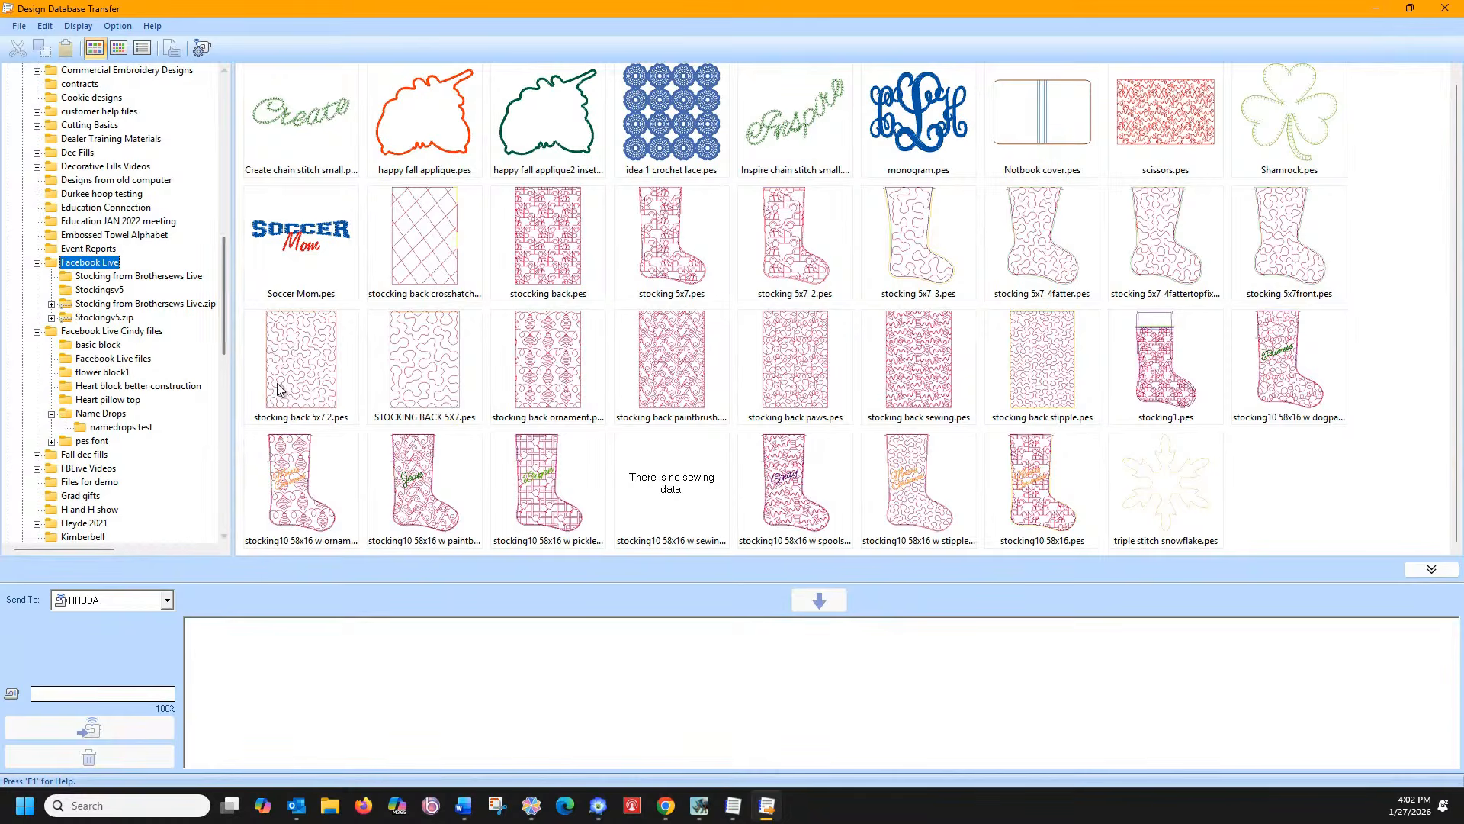
pyautogui.scroll(4, 113, 322)
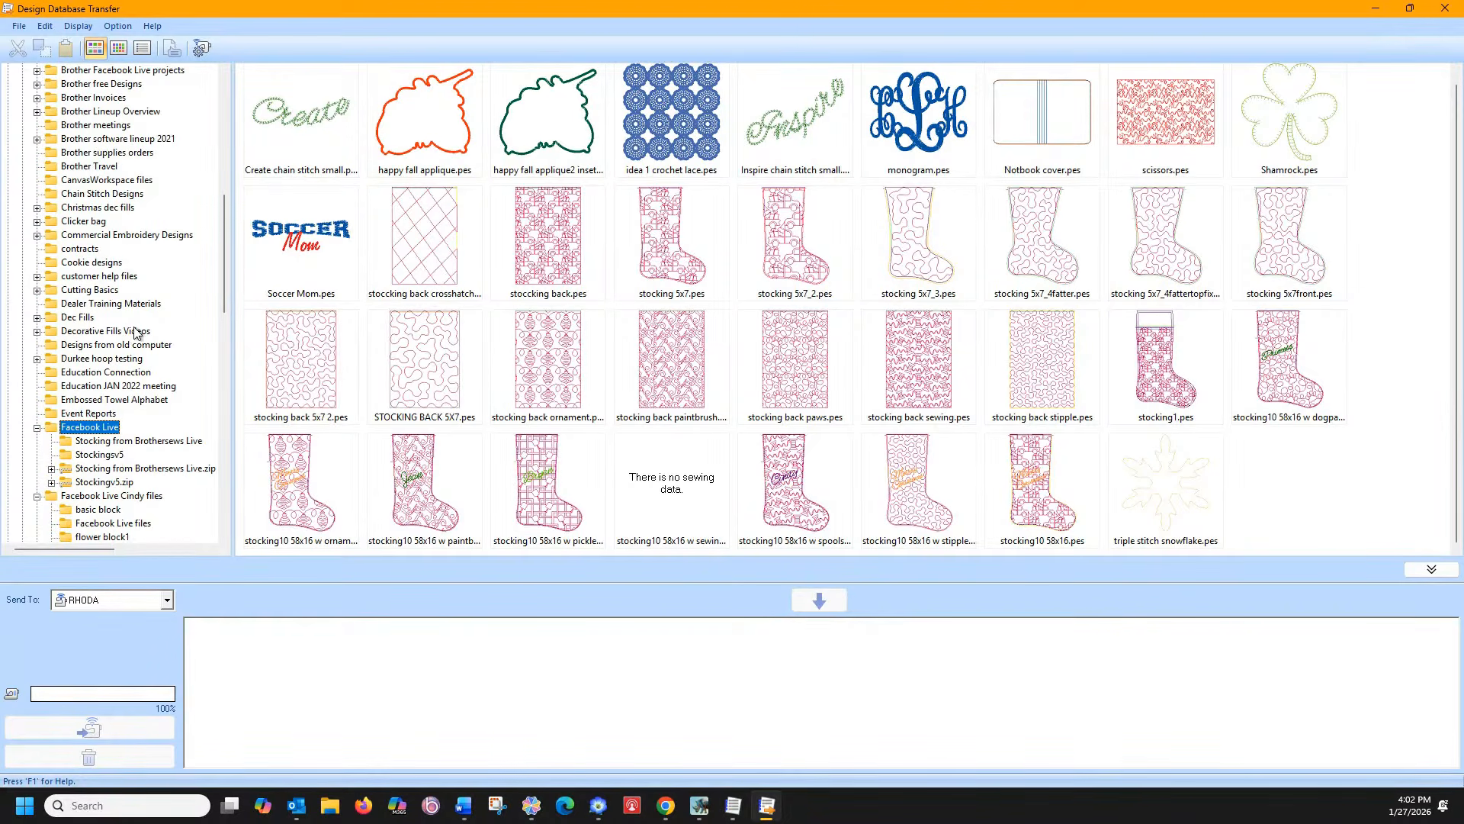
# Collapse both Facebook Live folders and select the Data (D:) drive
pyautogui.click(37, 427)
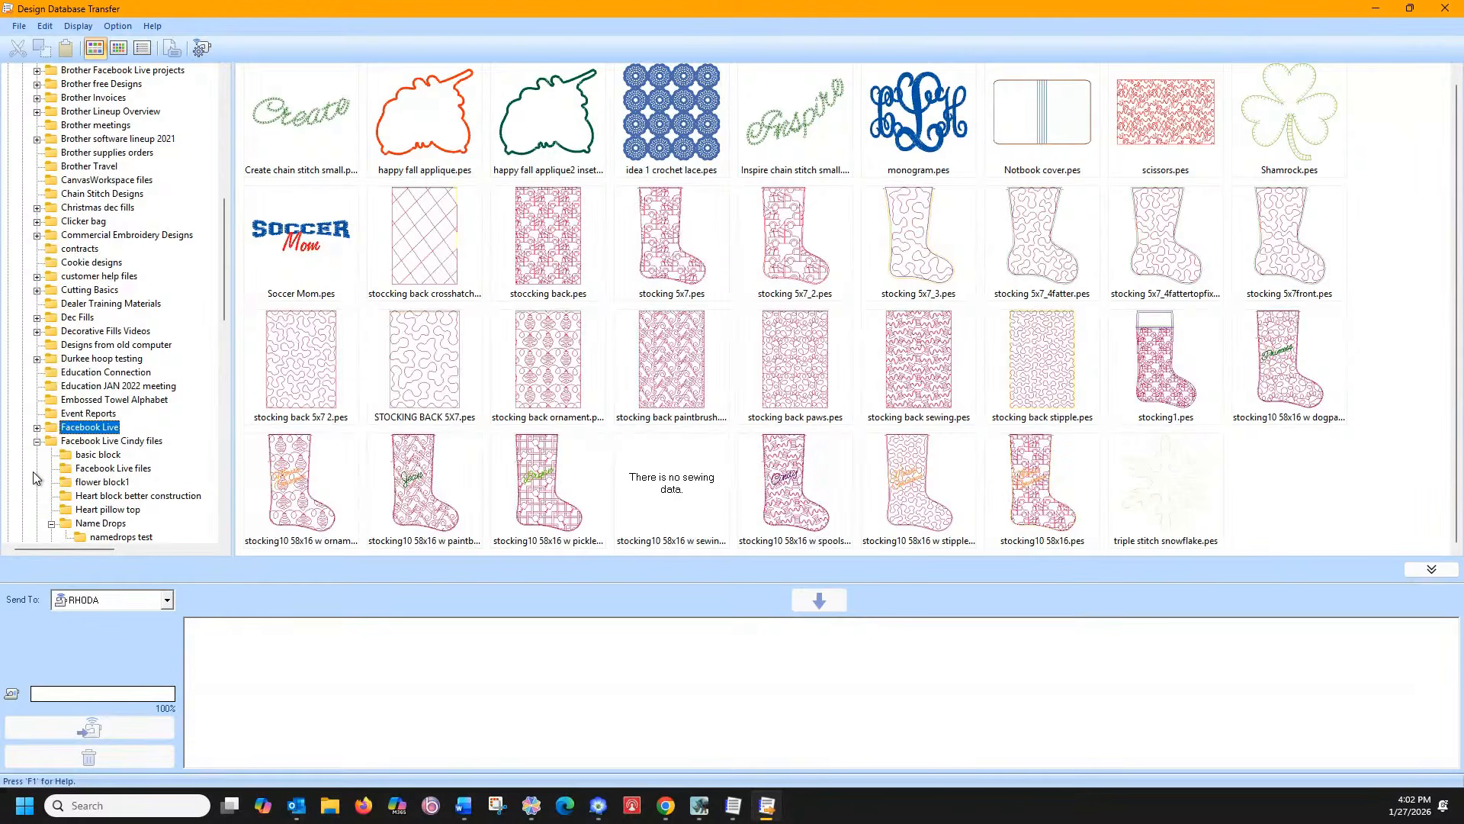
pyautogui.click(38, 442)
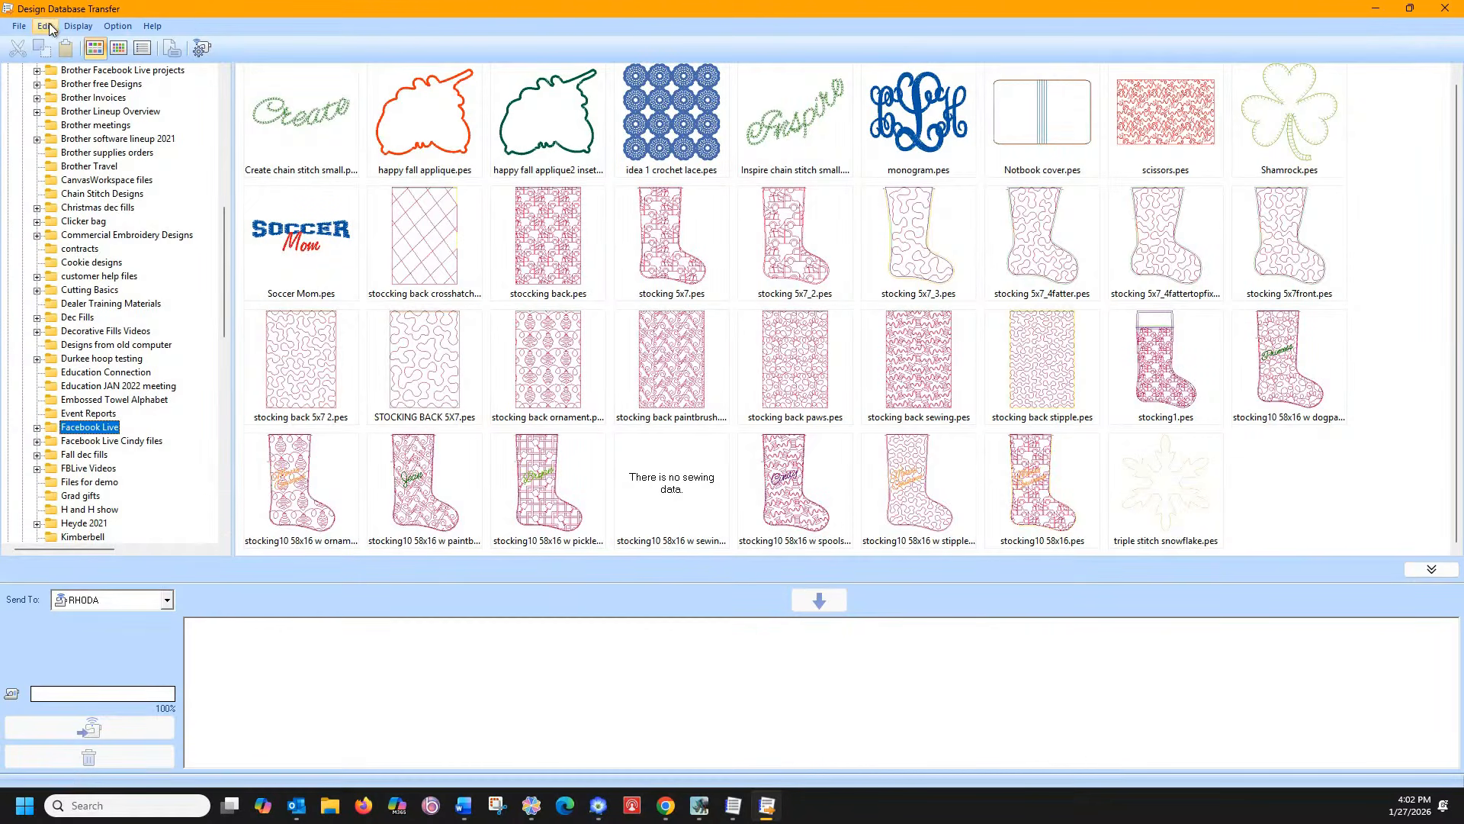
pyautogui.moveTo(225, 252); pyautogui.dragTo(223, 112)
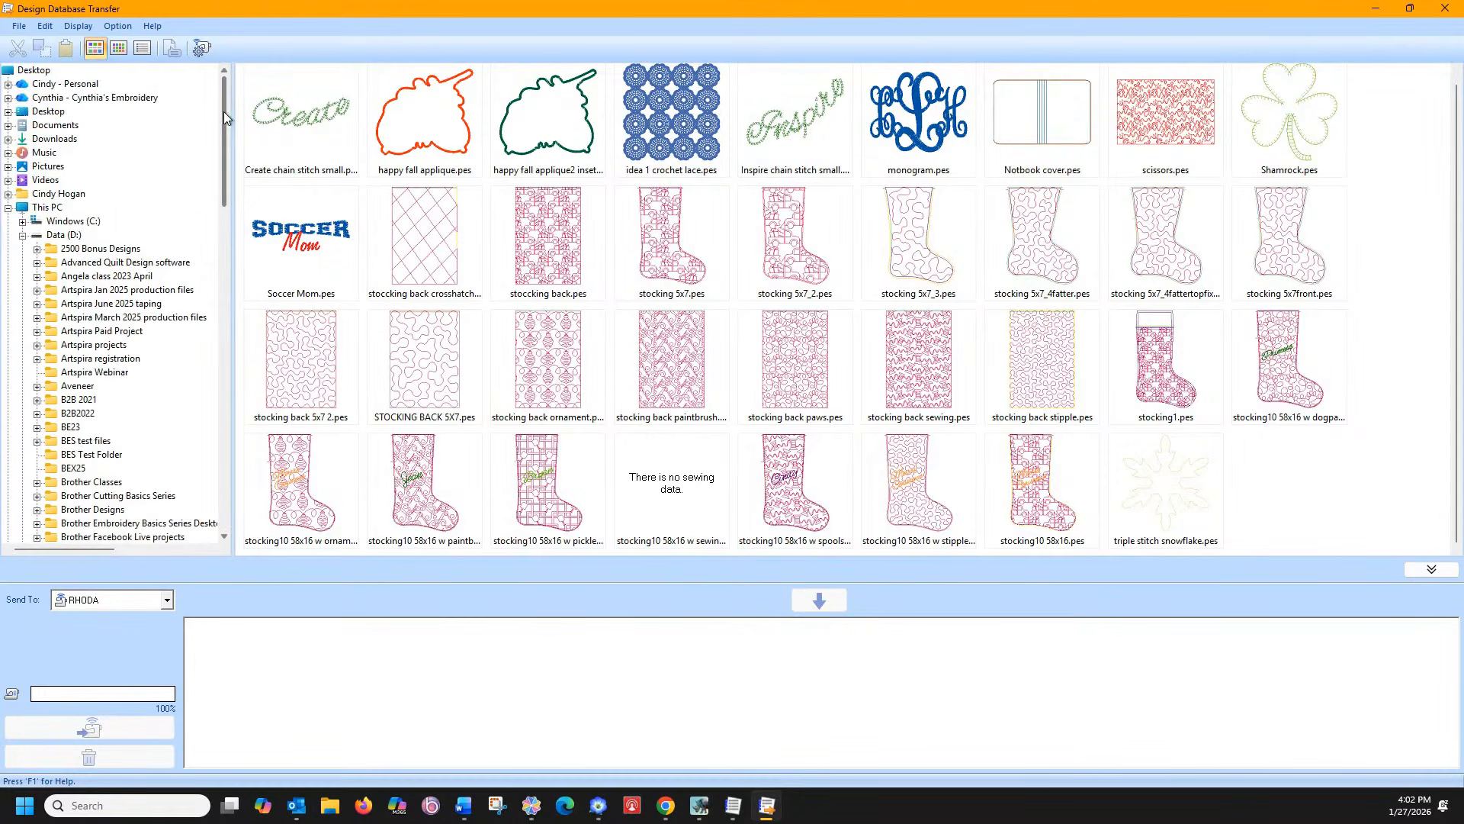
pyautogui.click(53, 234)
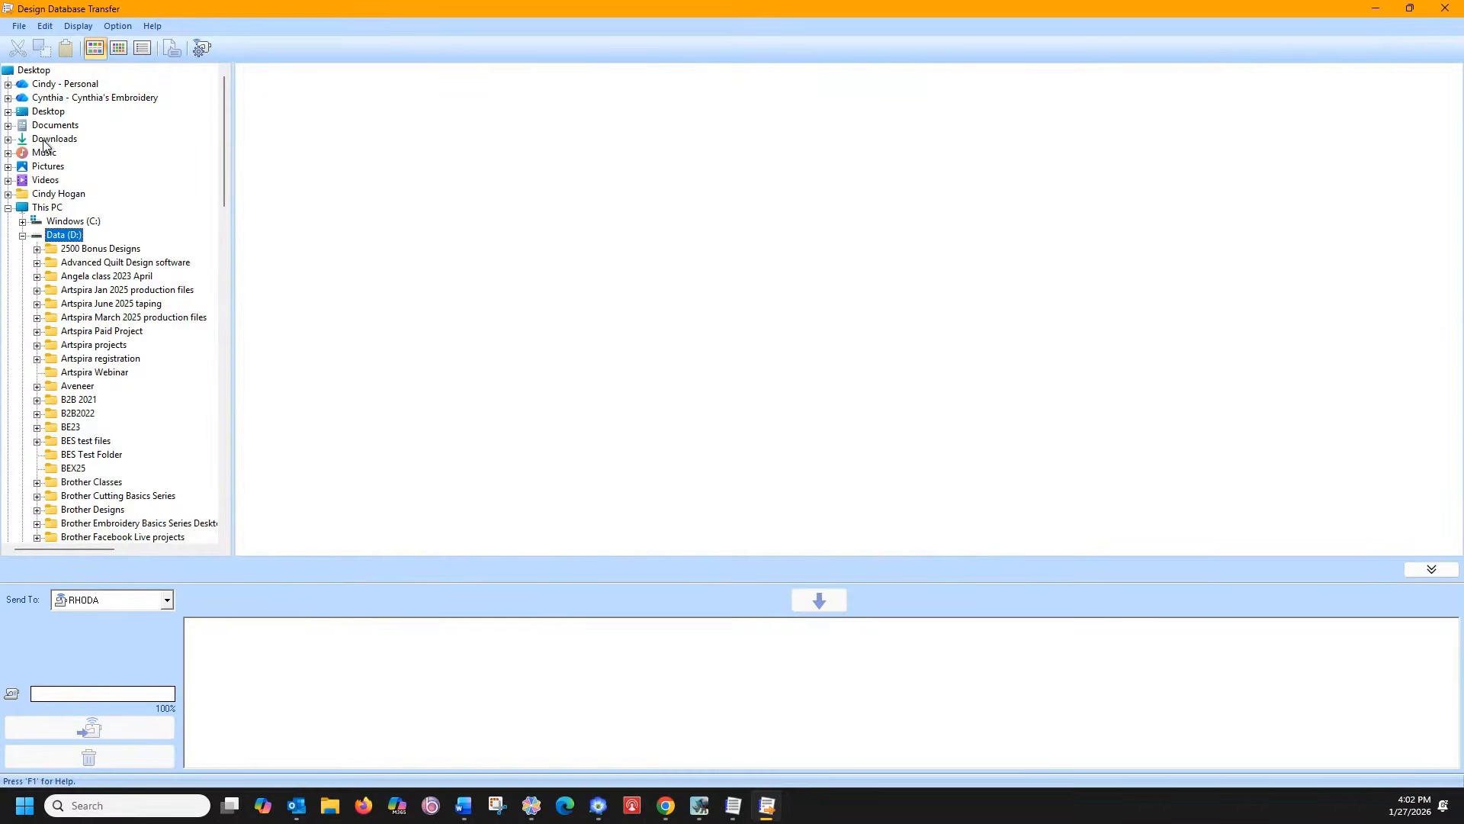
# Start a search on Data (D:) limited to the PES format
pyautogui.rightClick(55, 240)
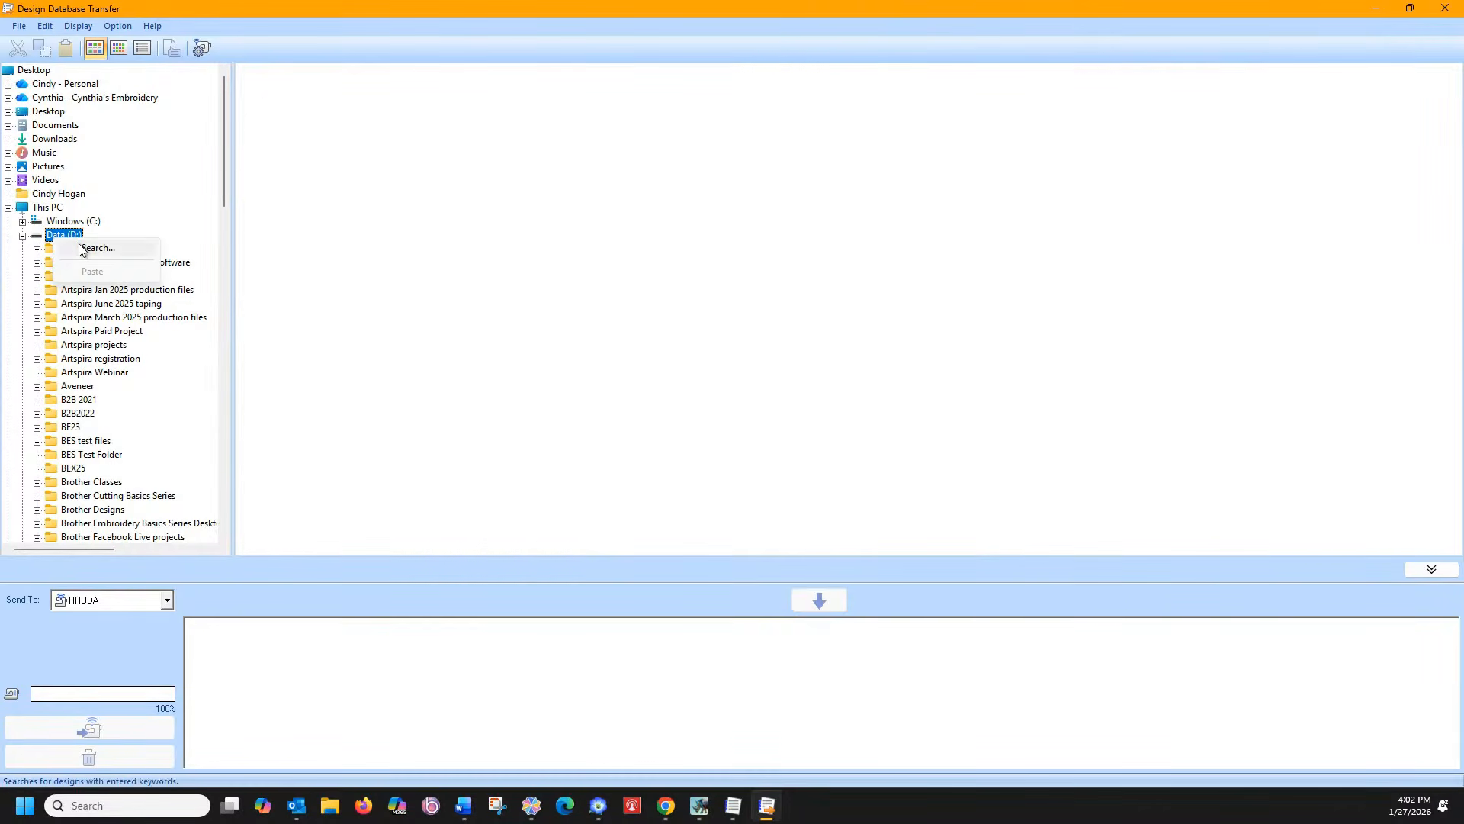
pyautogui.click(79, 247)
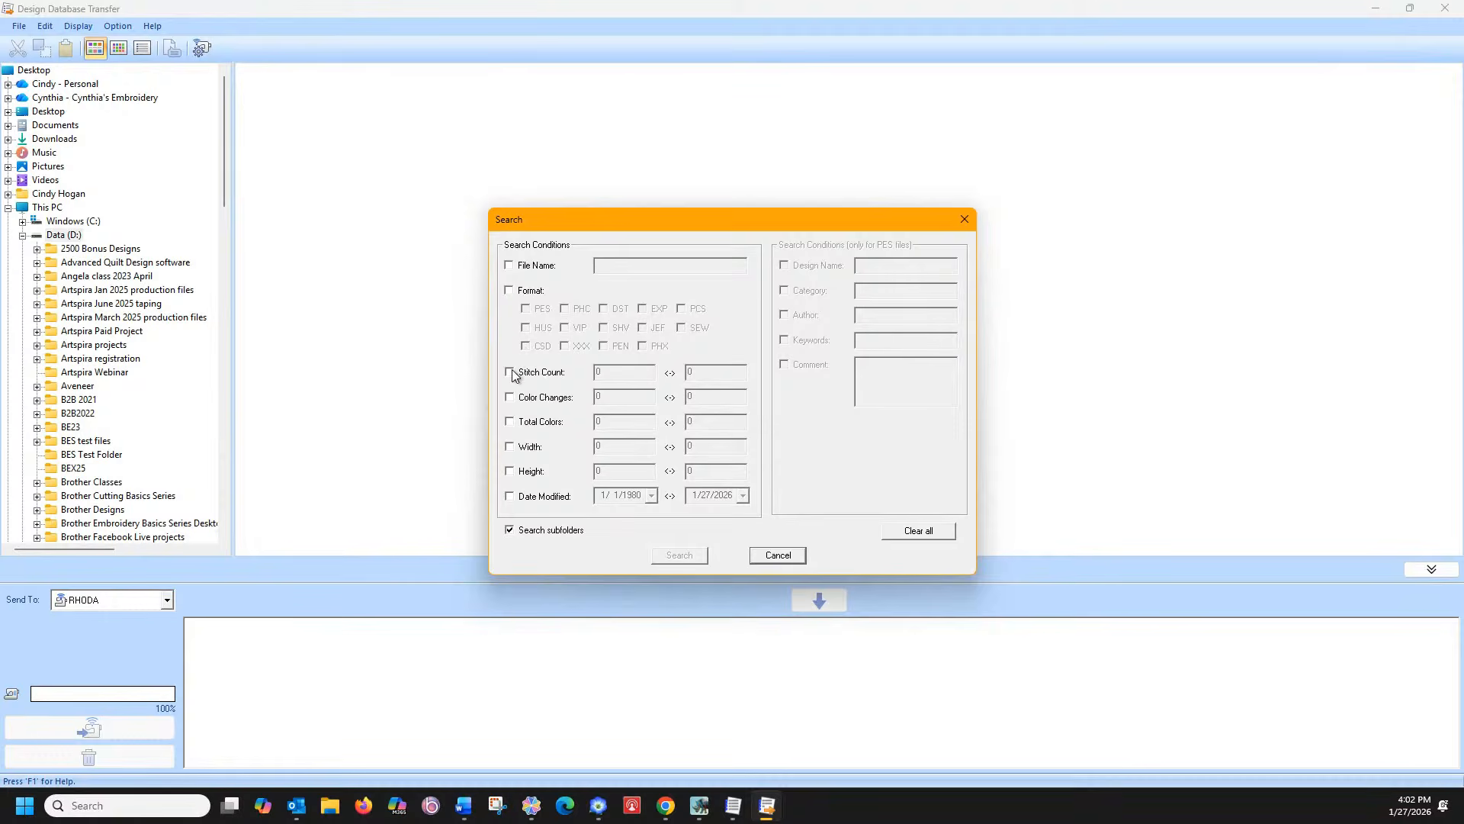
pyautogui.click(509, 290)
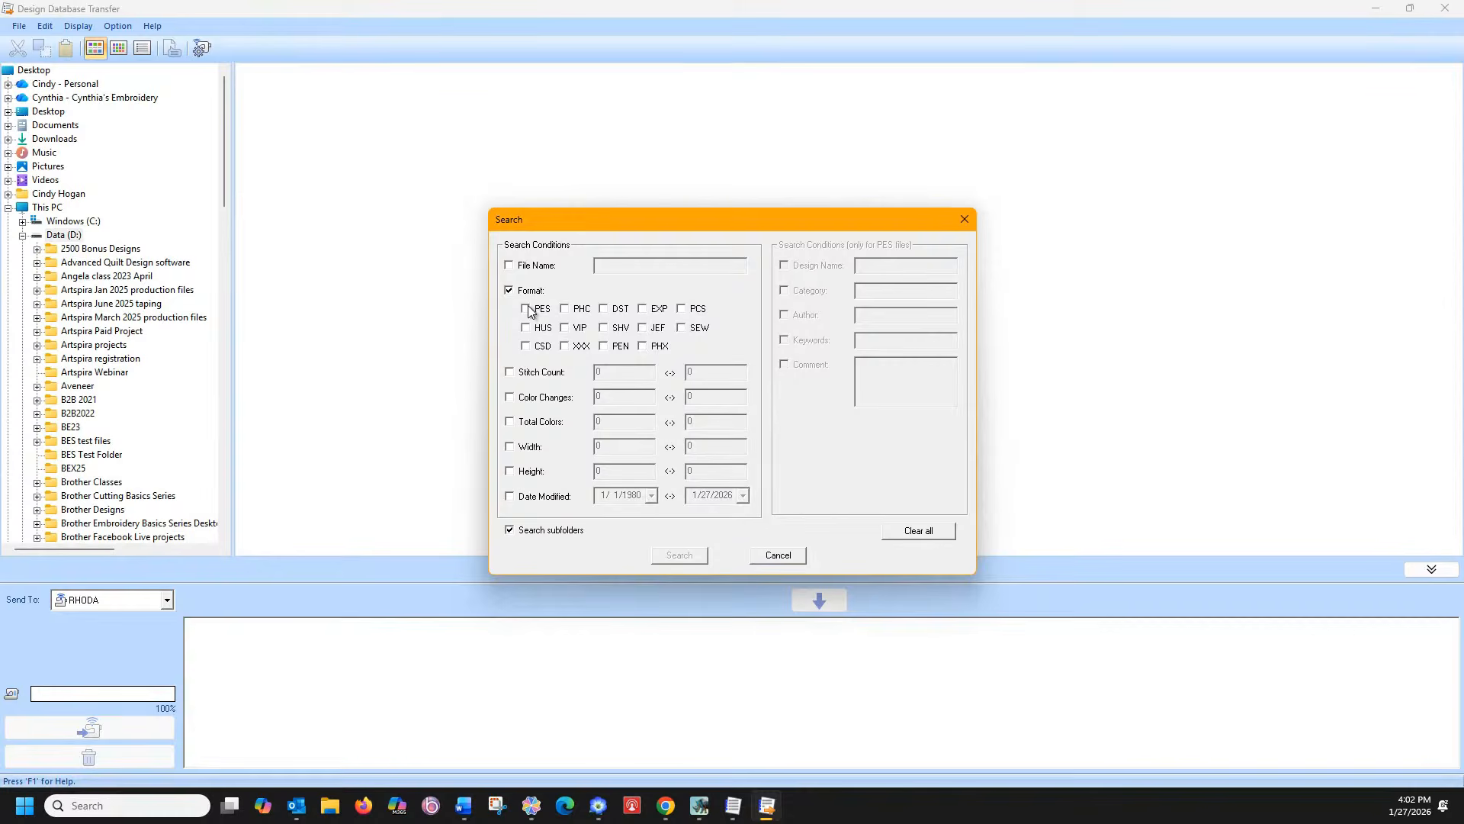
pyautogui.click(527, 307)
# Add a Date Modified condition starting today, 1/27/2026, and run the search
pyautogui.click(510, 496)
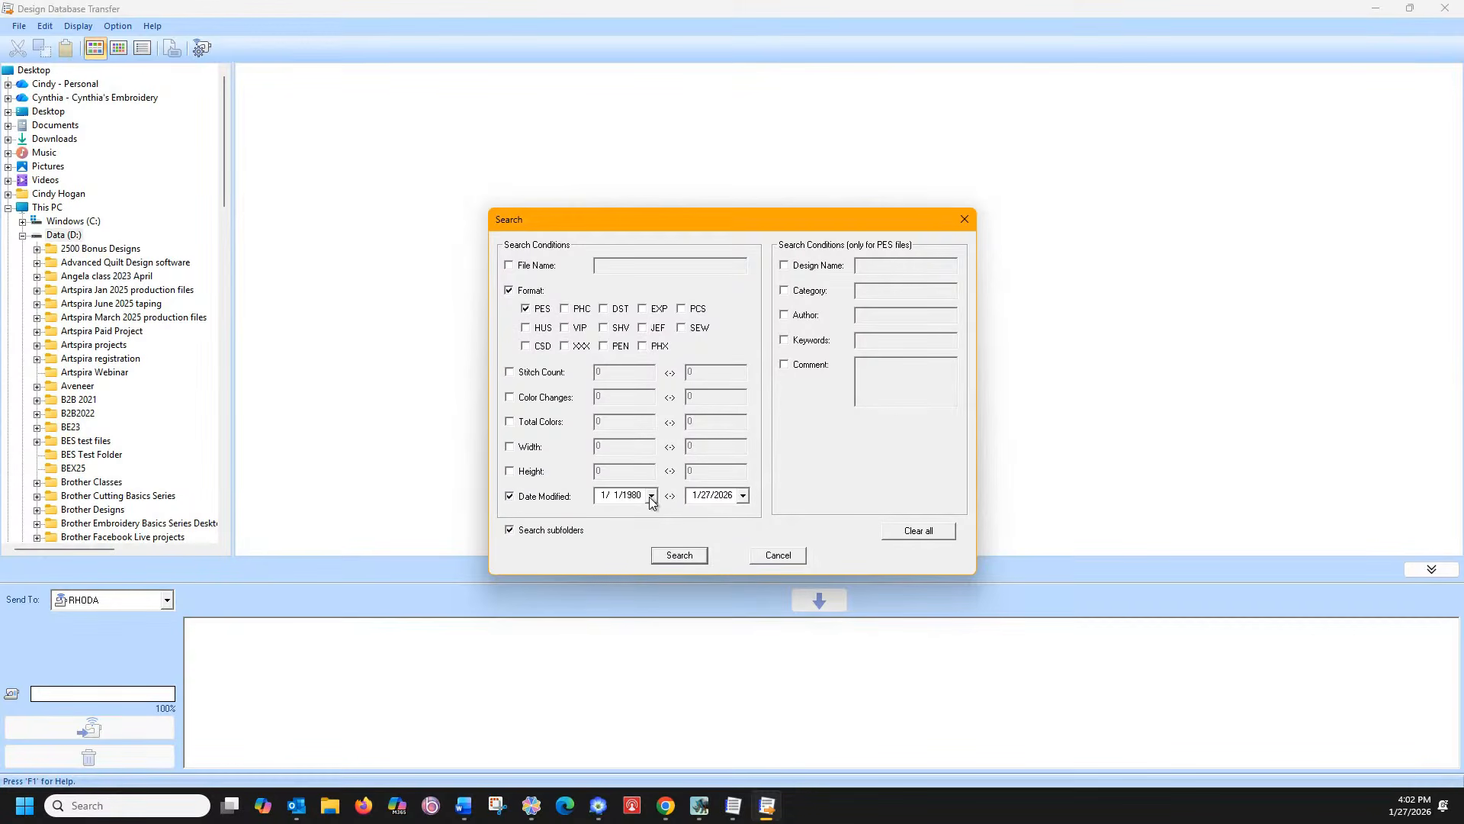
pyautogui.click(652, 496)
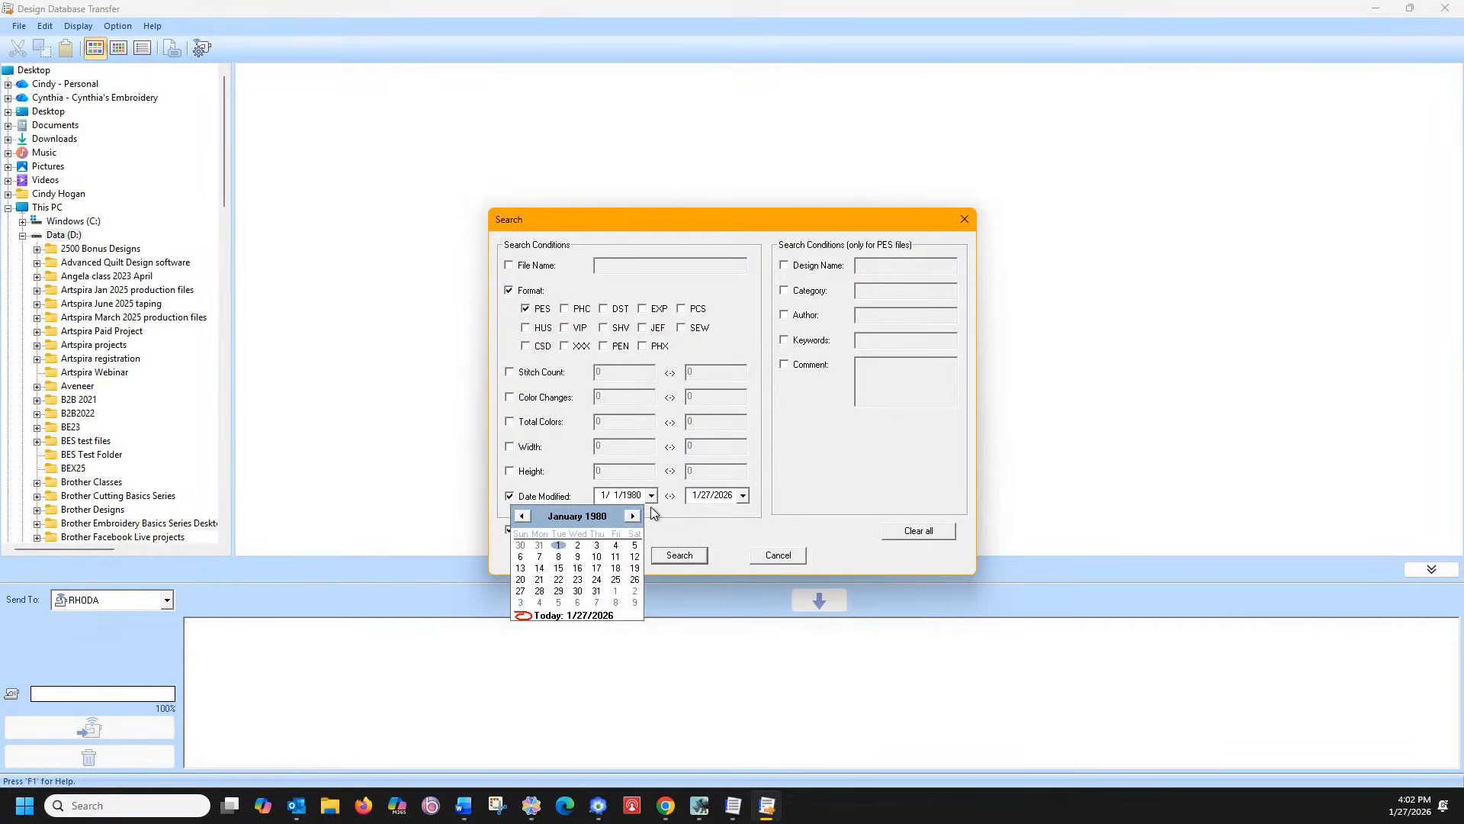
pyautogui.click(632, 516)
pyautogui.click(633, 516)
pyautogui.click(632, 516)
pyautogui.click(632, 516)
pyautogui.click(632, 516)
pyautogui.click(632, 516)
pyautogui.click(632, 516)
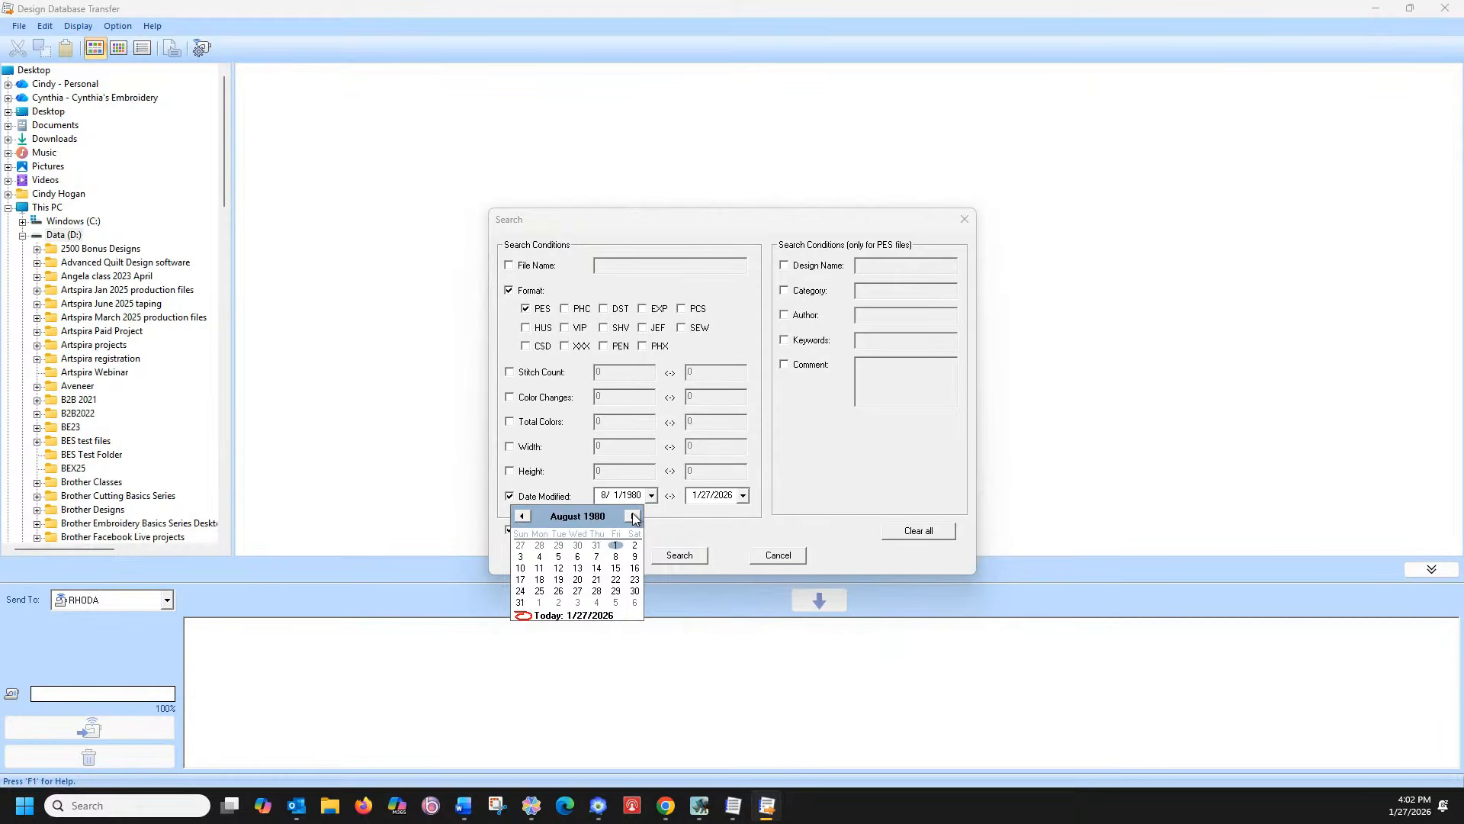
pyautogui.click(632, 517)
pyautogui.click(563, 517)
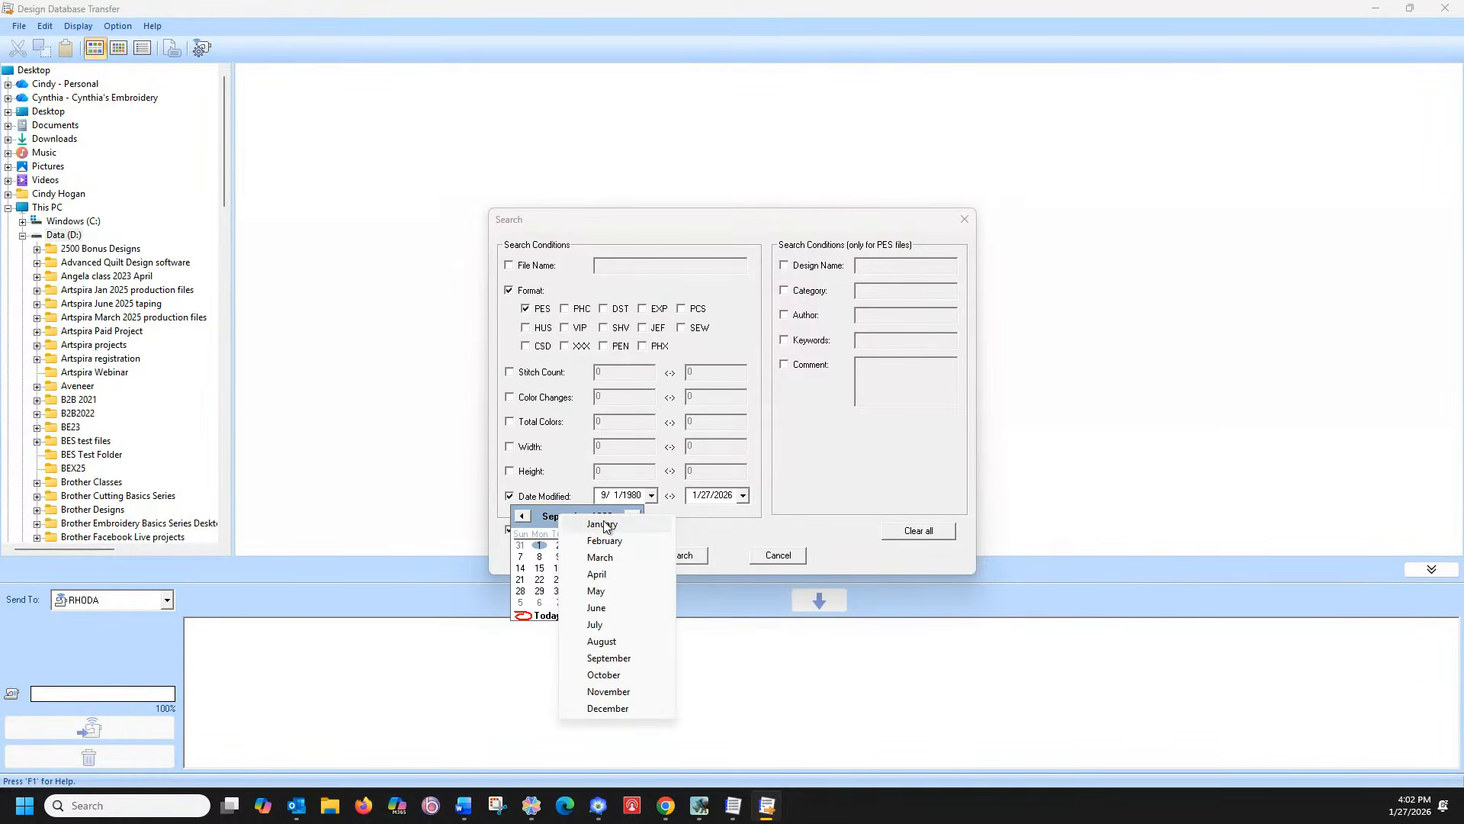
pyautogui.click(603, 526)
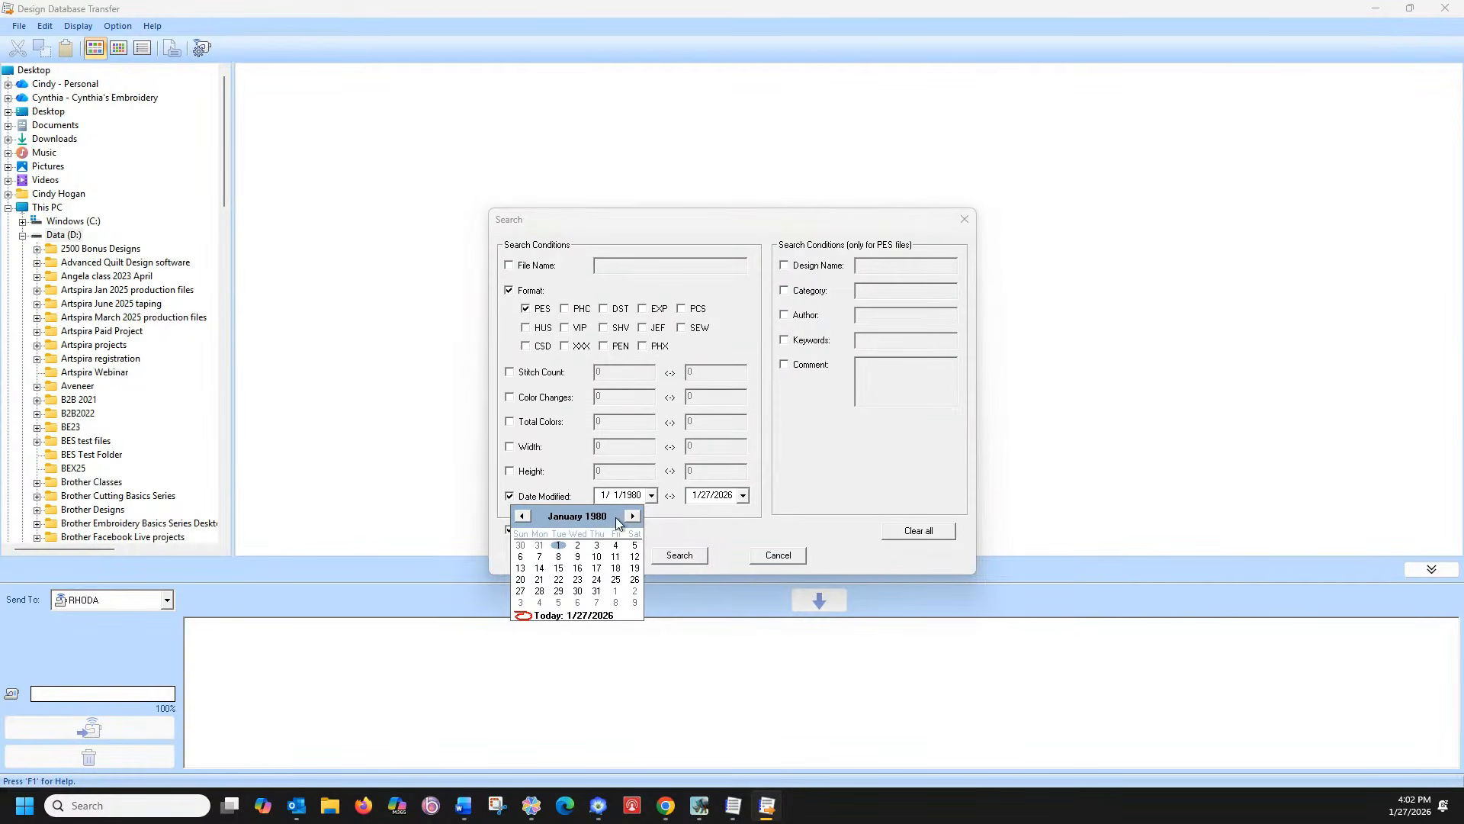
pyautogui.click(587, 616)
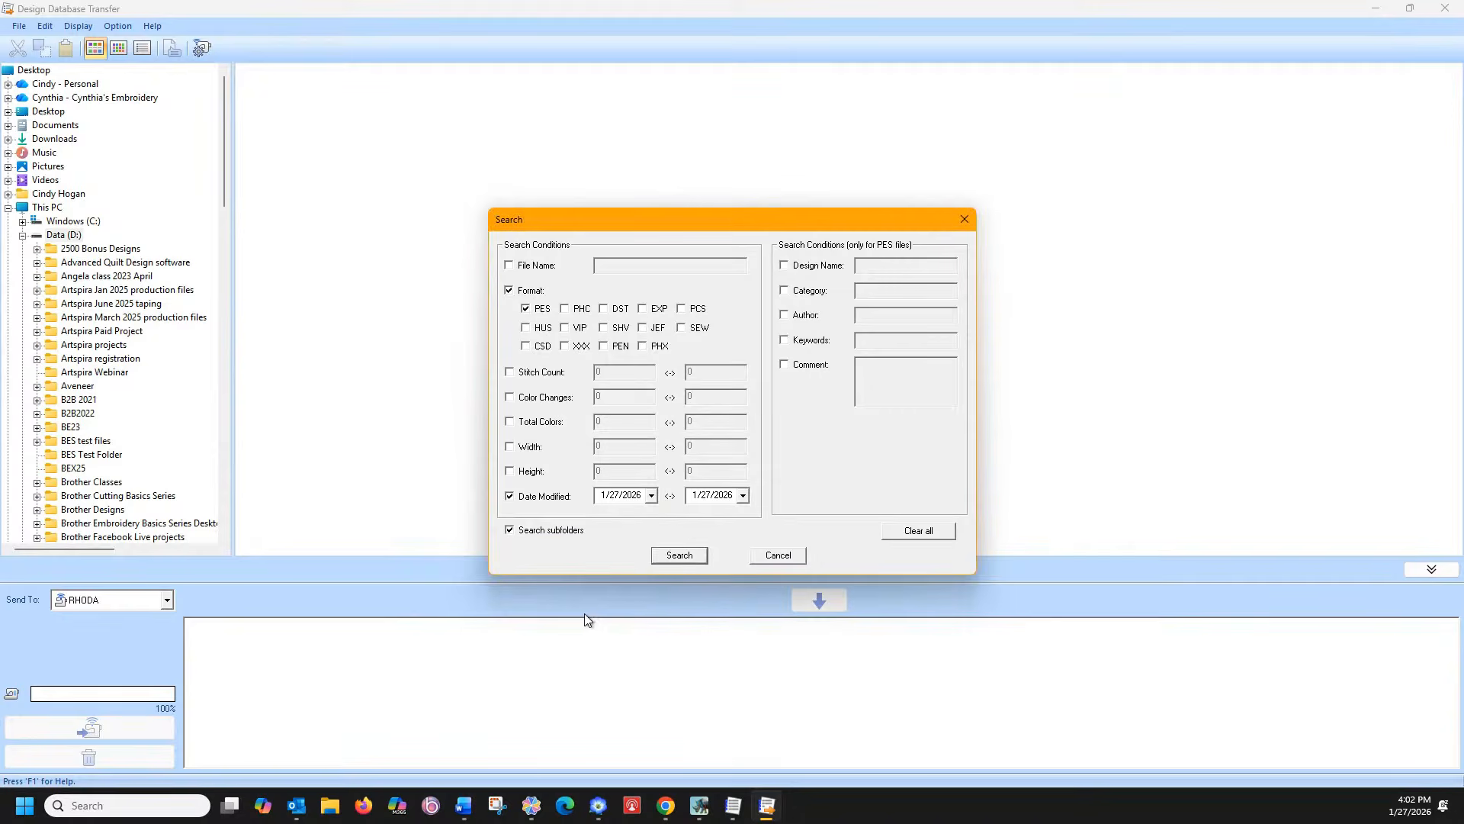
pyautogui.click(679, 556)
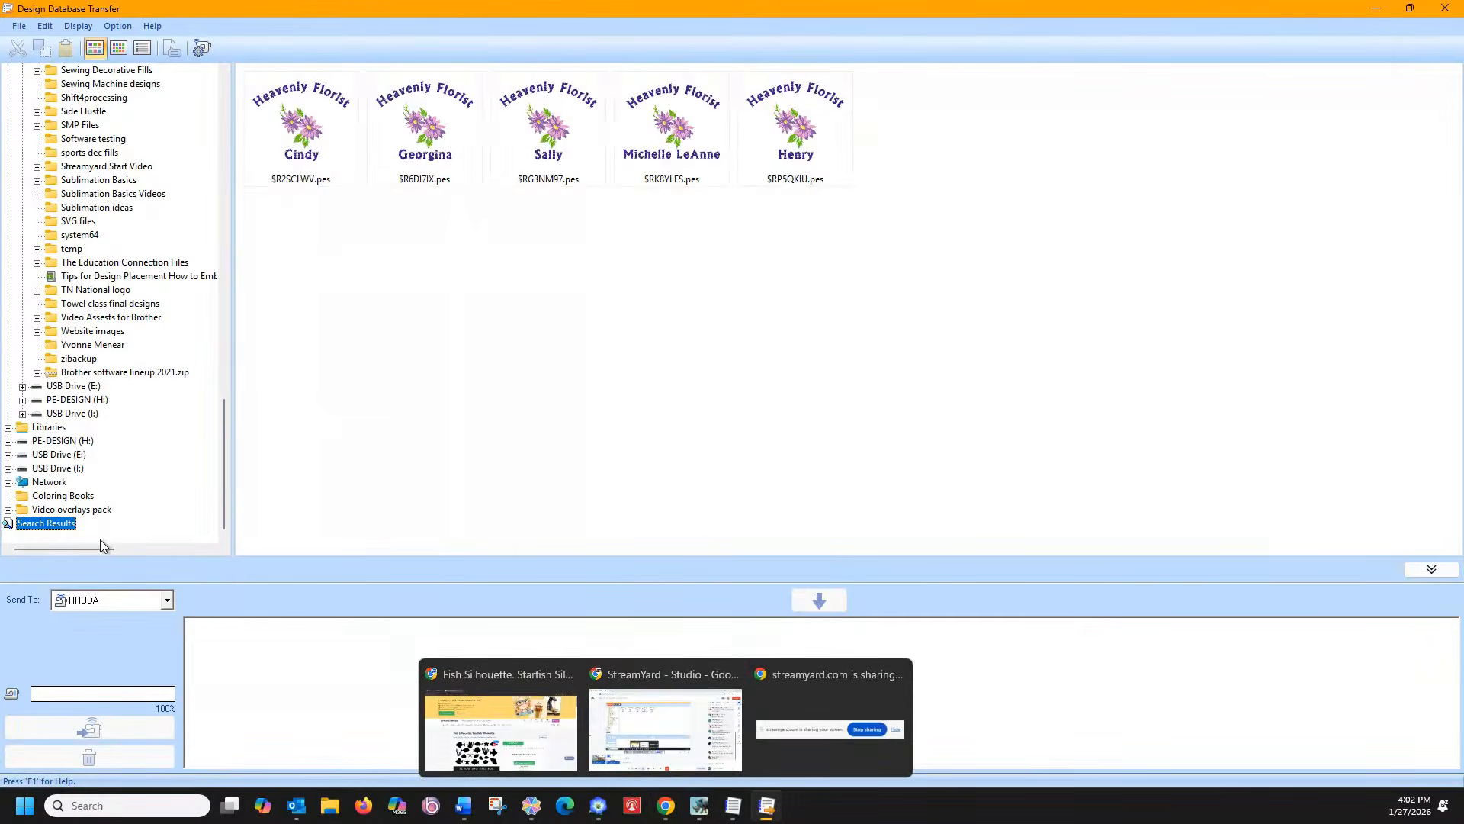
# Run the same PES-modified-today search on Windows (C:), then switch to EmbroideryStudio 2025
pyautogui.moveTo(224, 442); pyautogui.dragTo(225, 128)
pyautogui.click(90, 194)
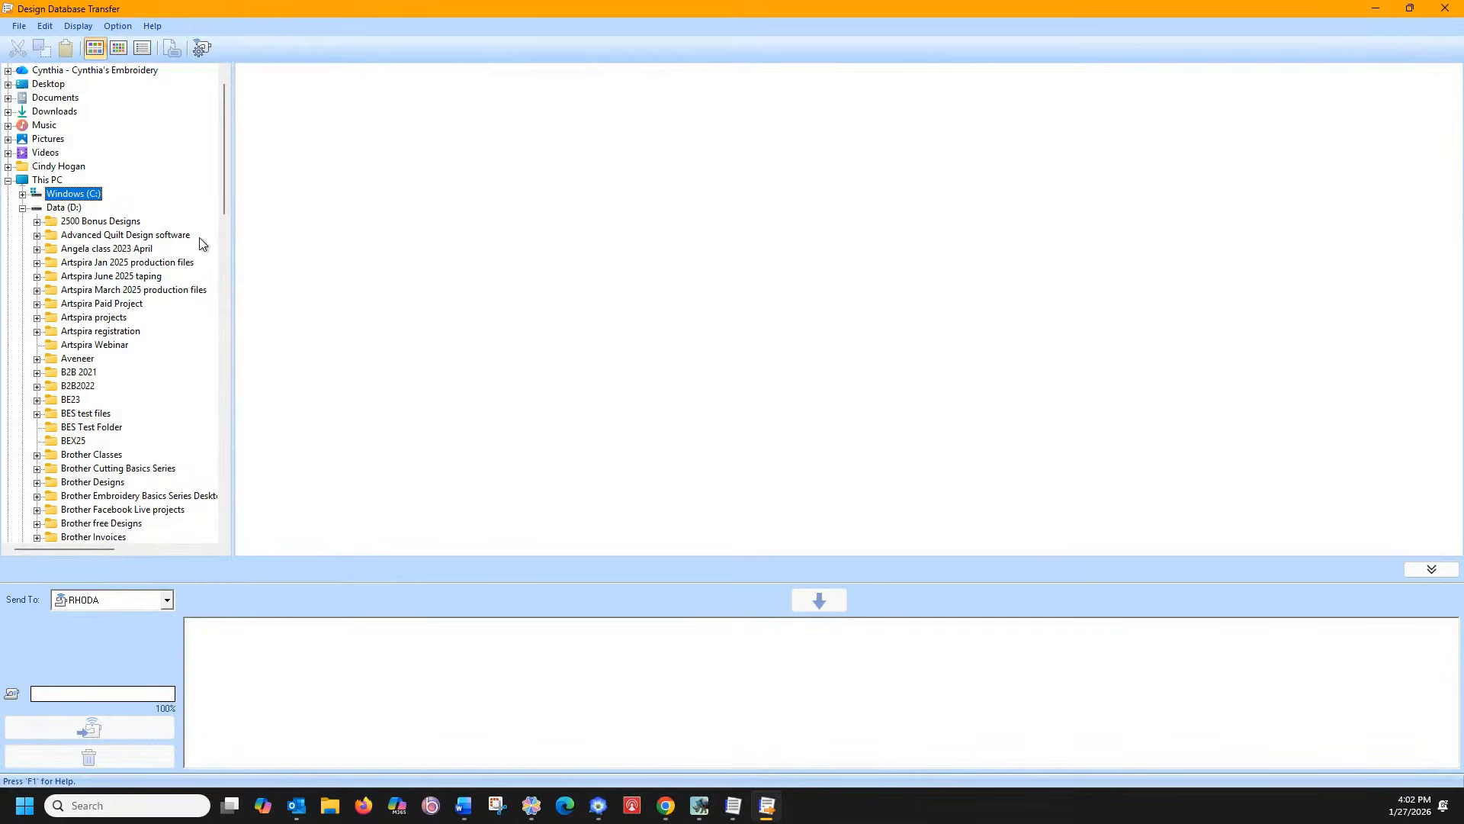
pyautogui.rightClick(91, 197)
pyautogui.click(107, 205)
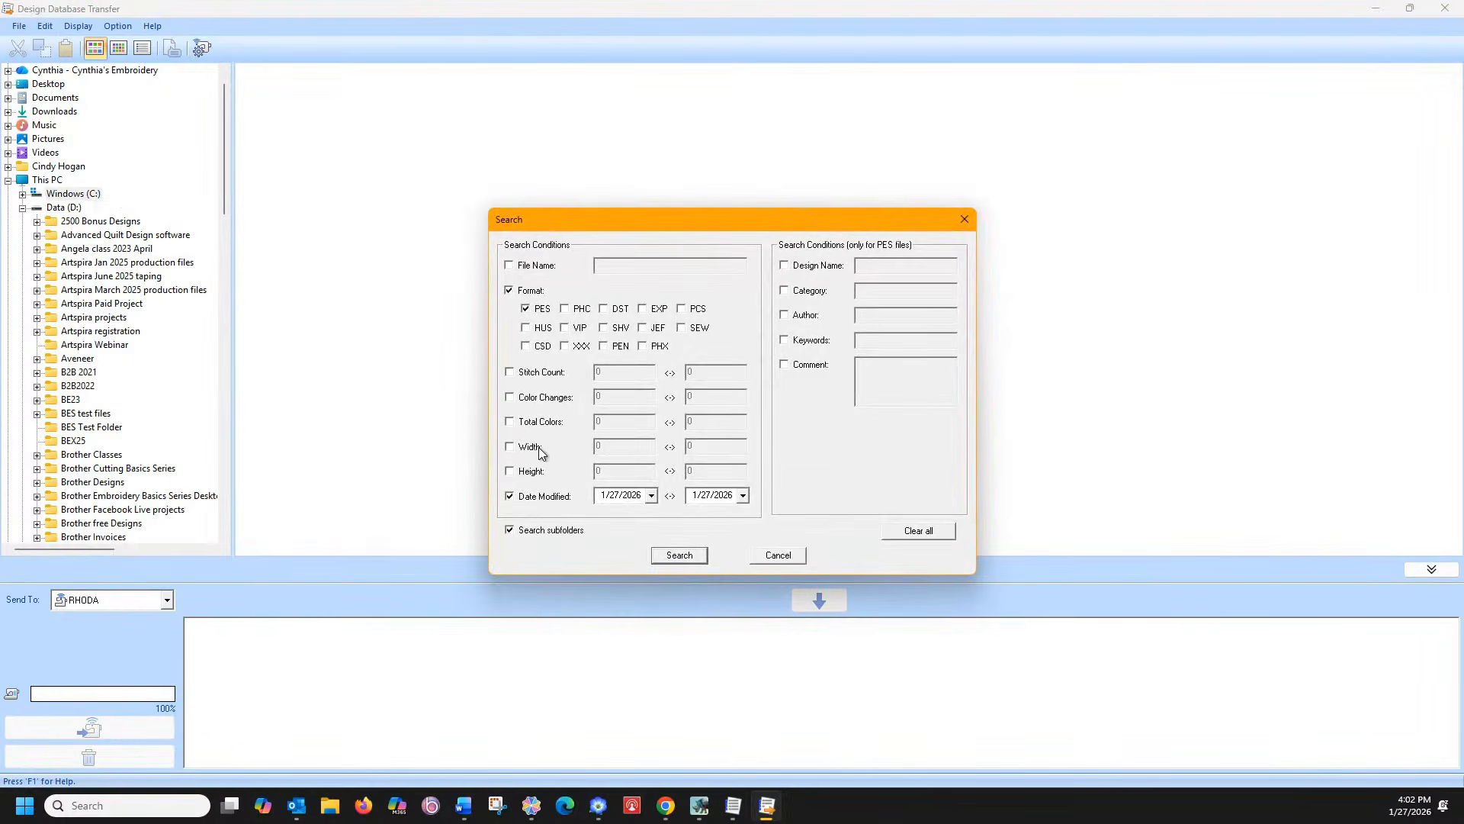
pyautogui.click(680, 555)
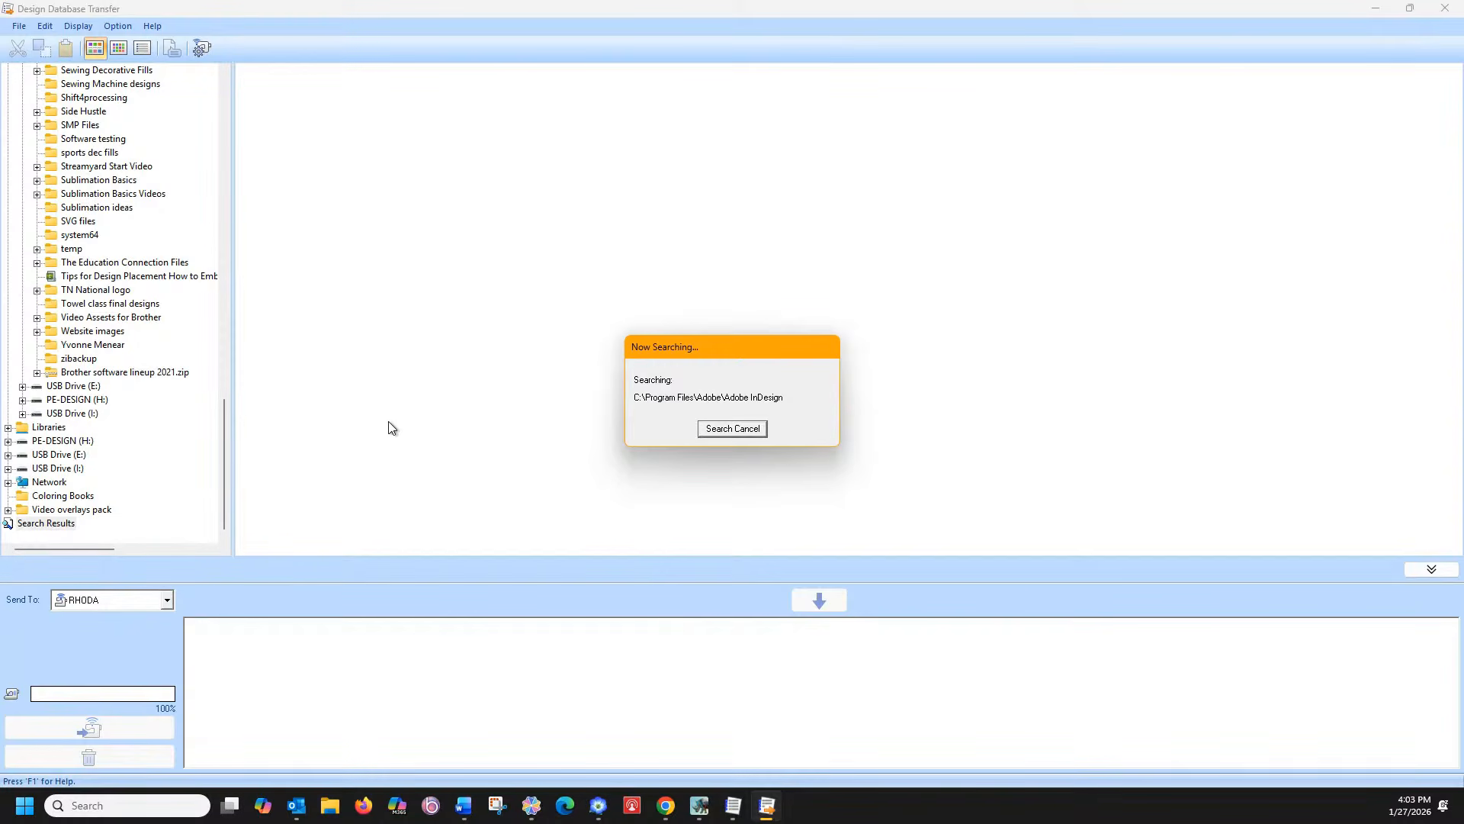
pyautogui.click(698, 806)
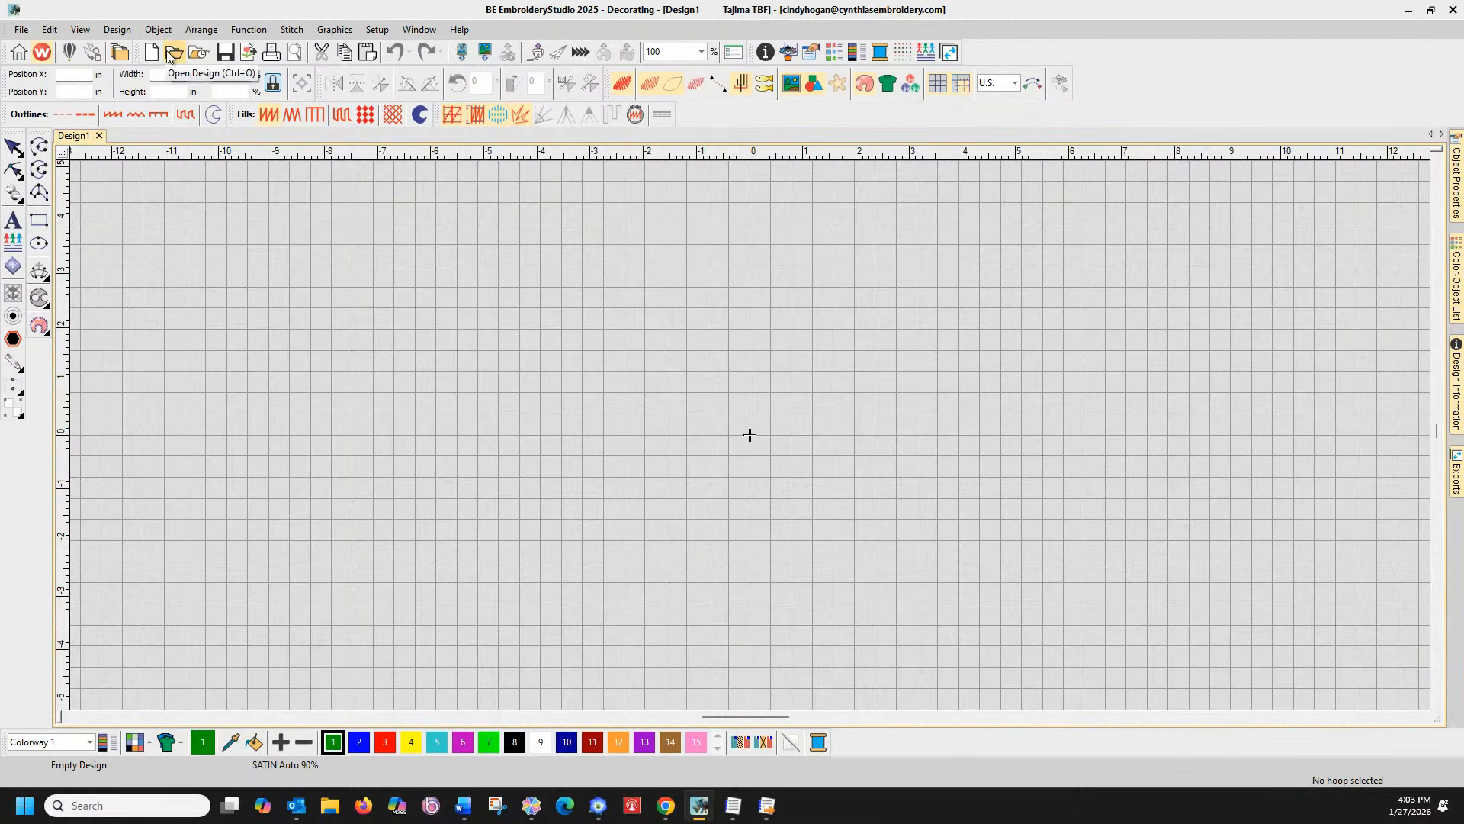
# Open Basketball Team.EMB from the Design Library
pyautogui.click(122, 53)
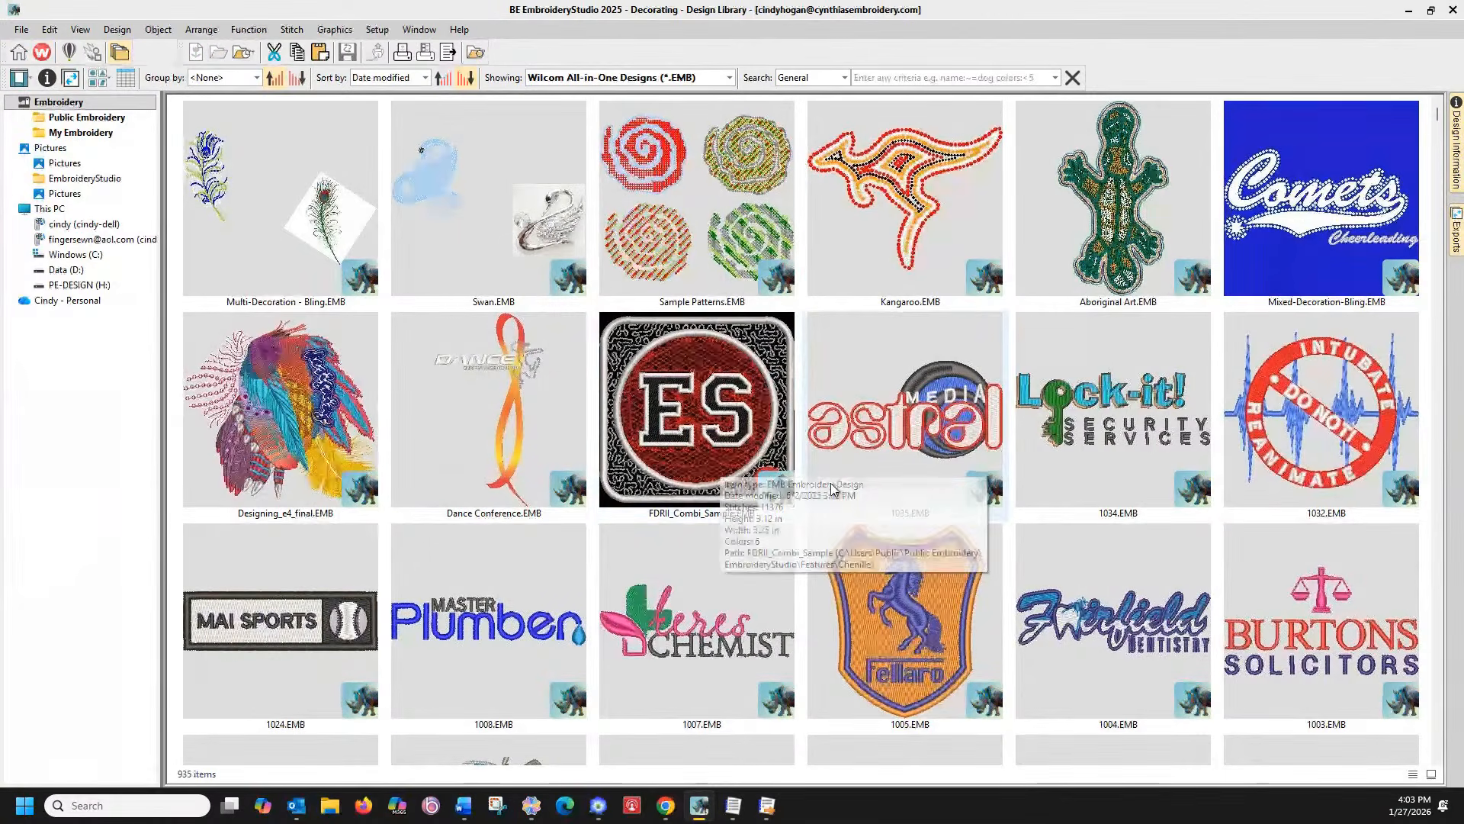
pyautogui.scroll(-5, 690, 405)
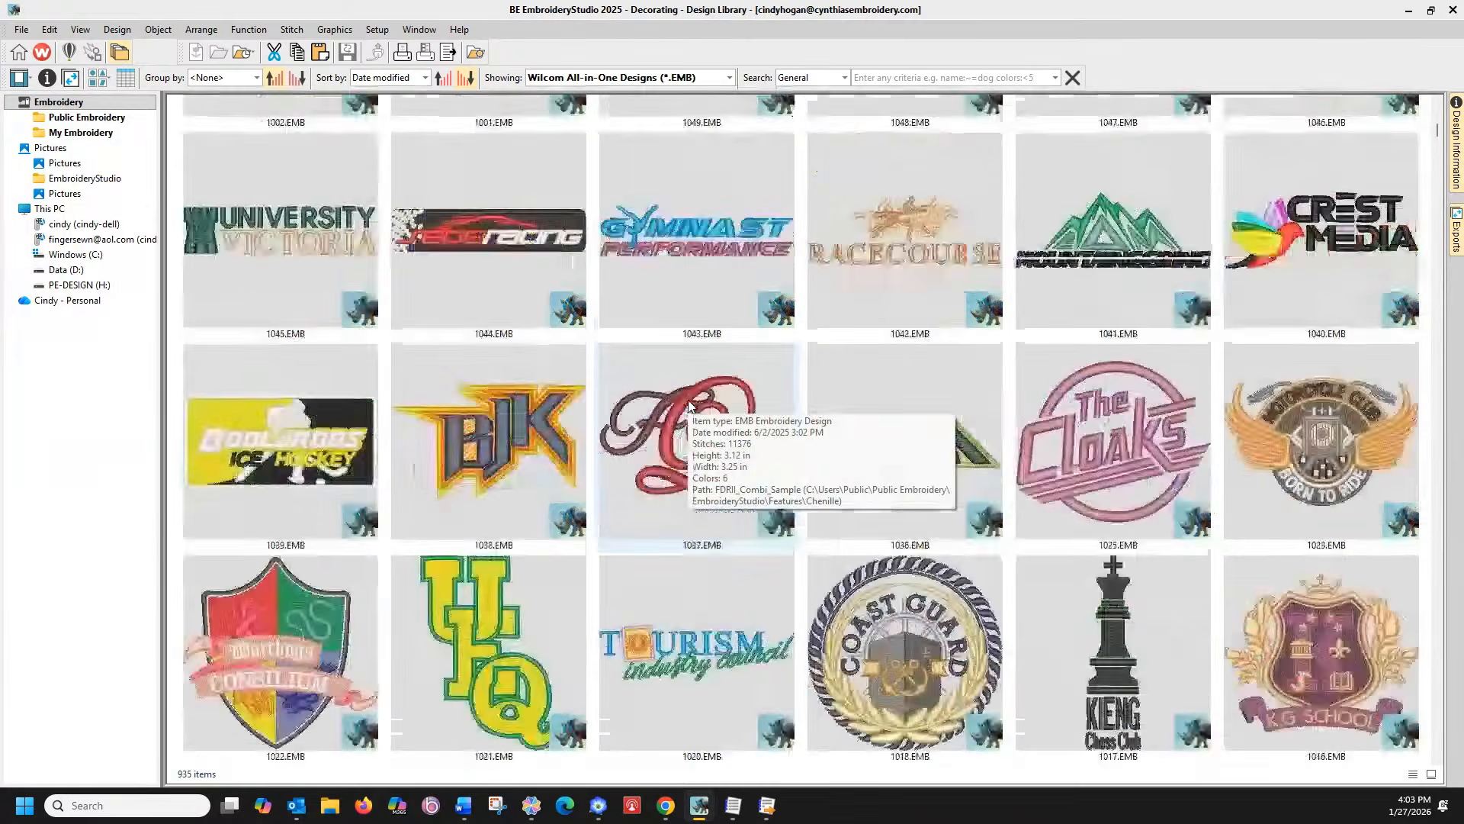
pyautogui.scroll(-3, 711, 449)
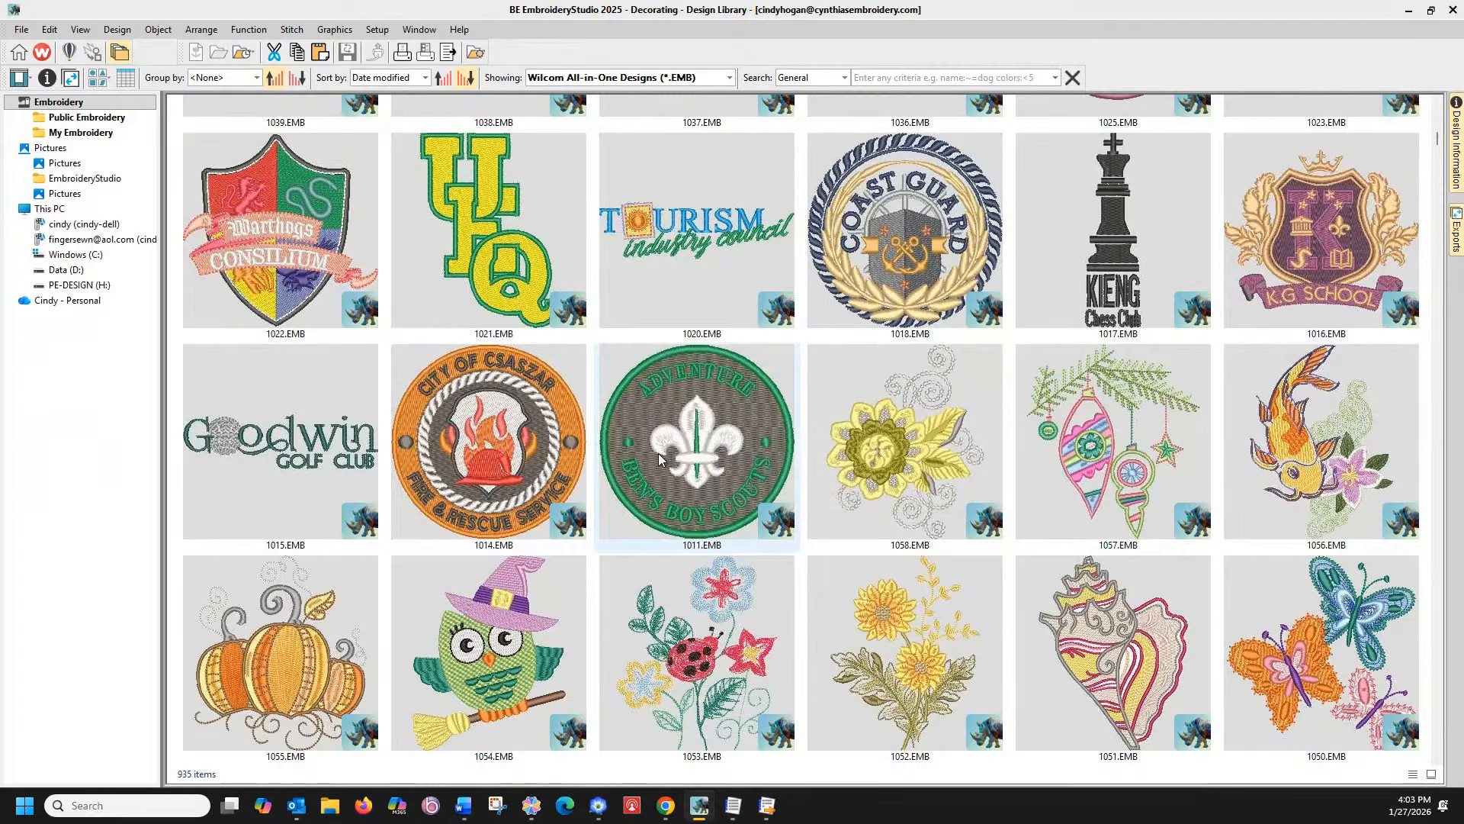
pyautogui.scroll(-3, 658, 457)
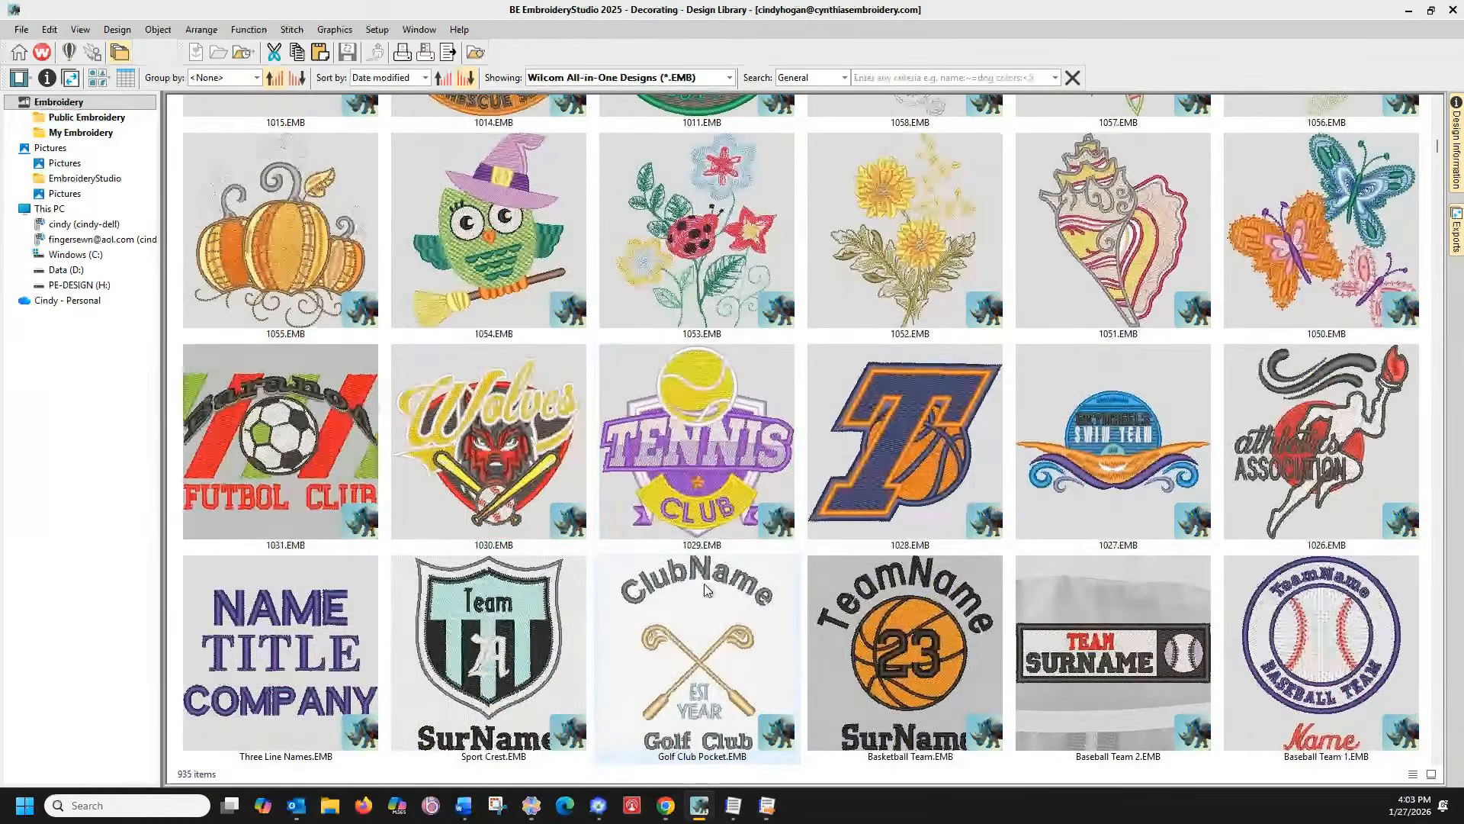
pyautogui.click(909, 592)
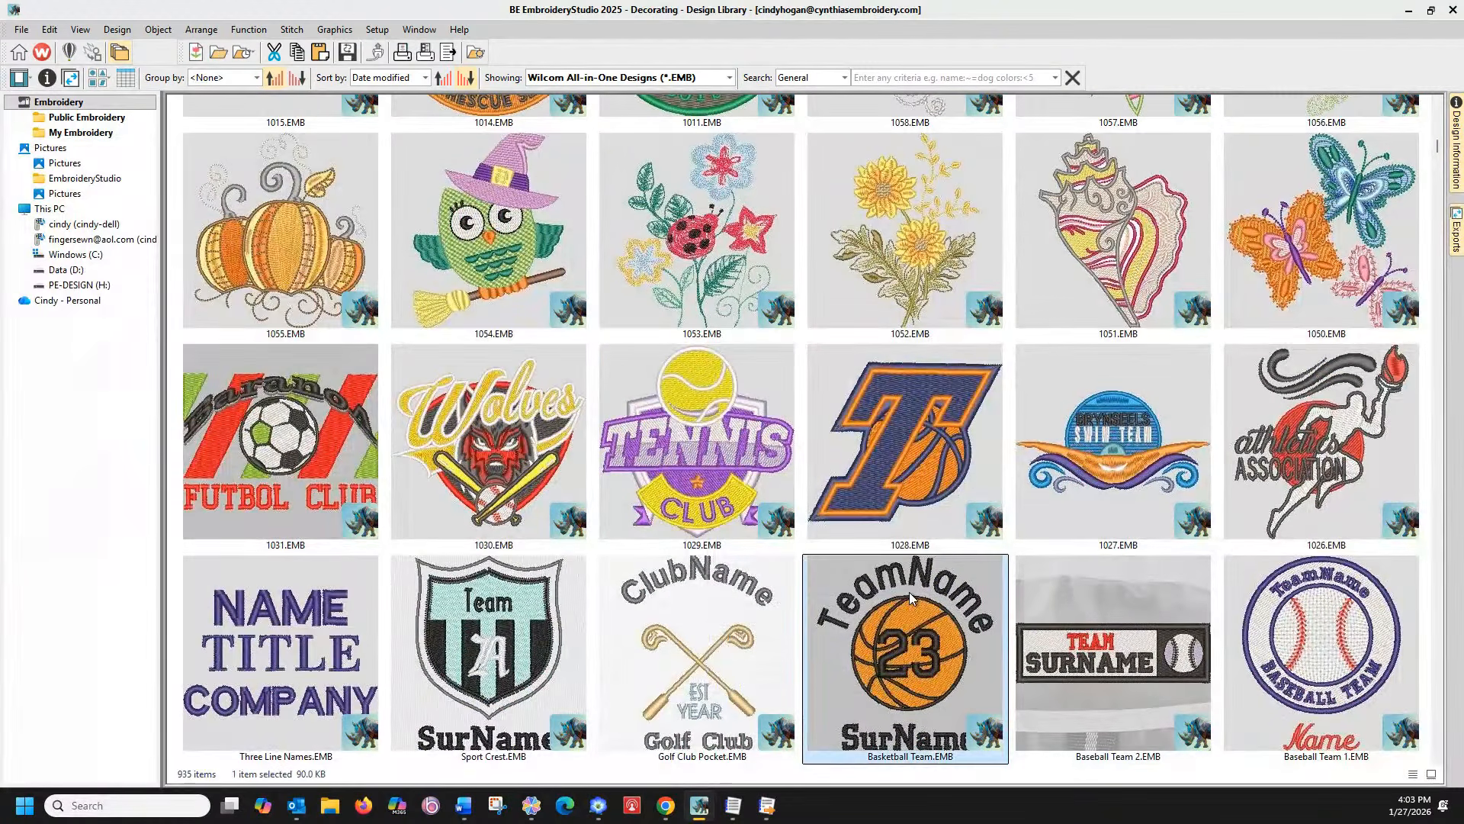
pyautogui.doubleClick(909, 592)
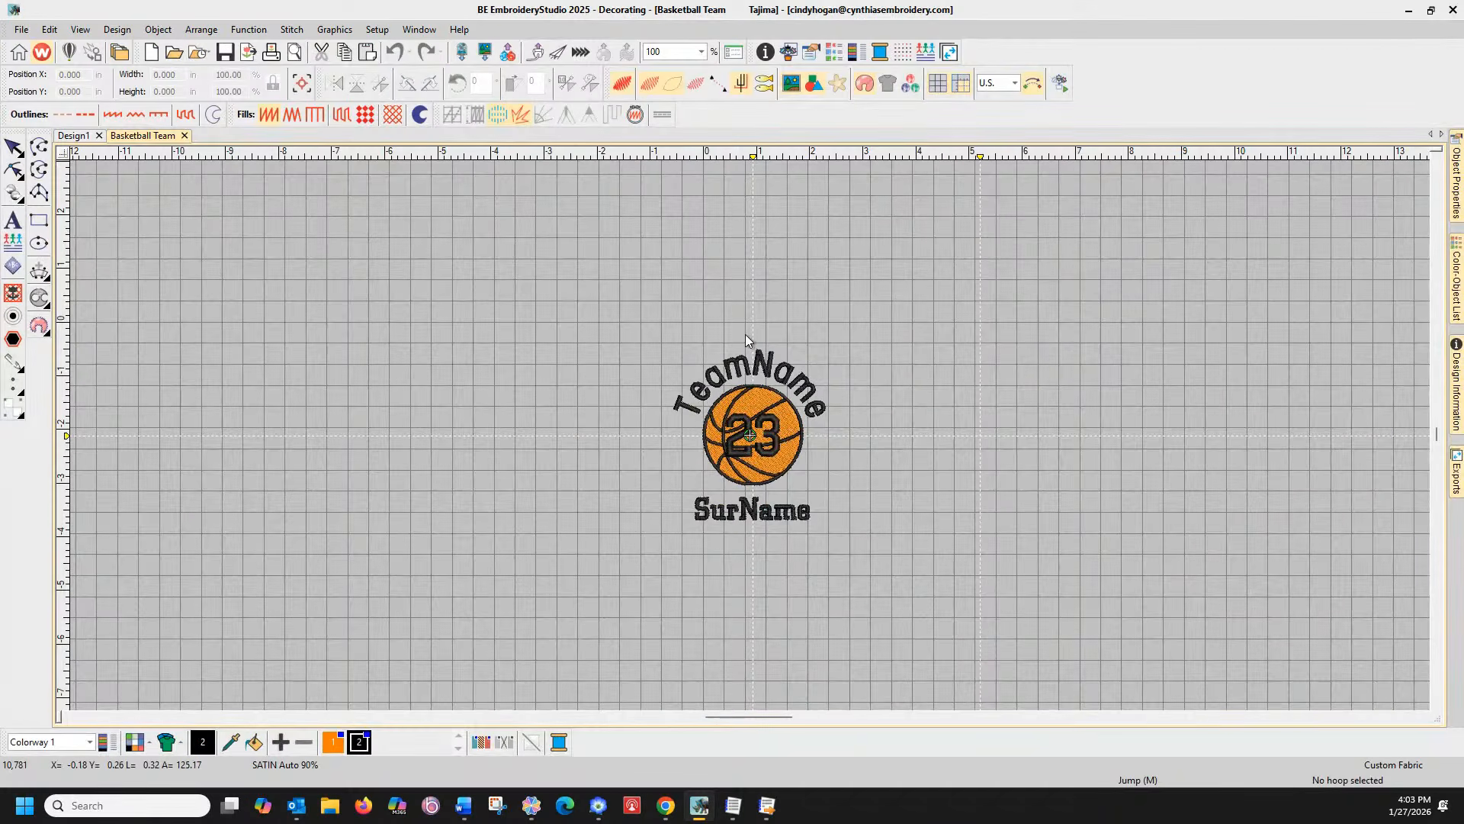
# Delete the curved TeamName lettering above the basketball after reviewing its properties and design information
pyautogui.click(761, 370)
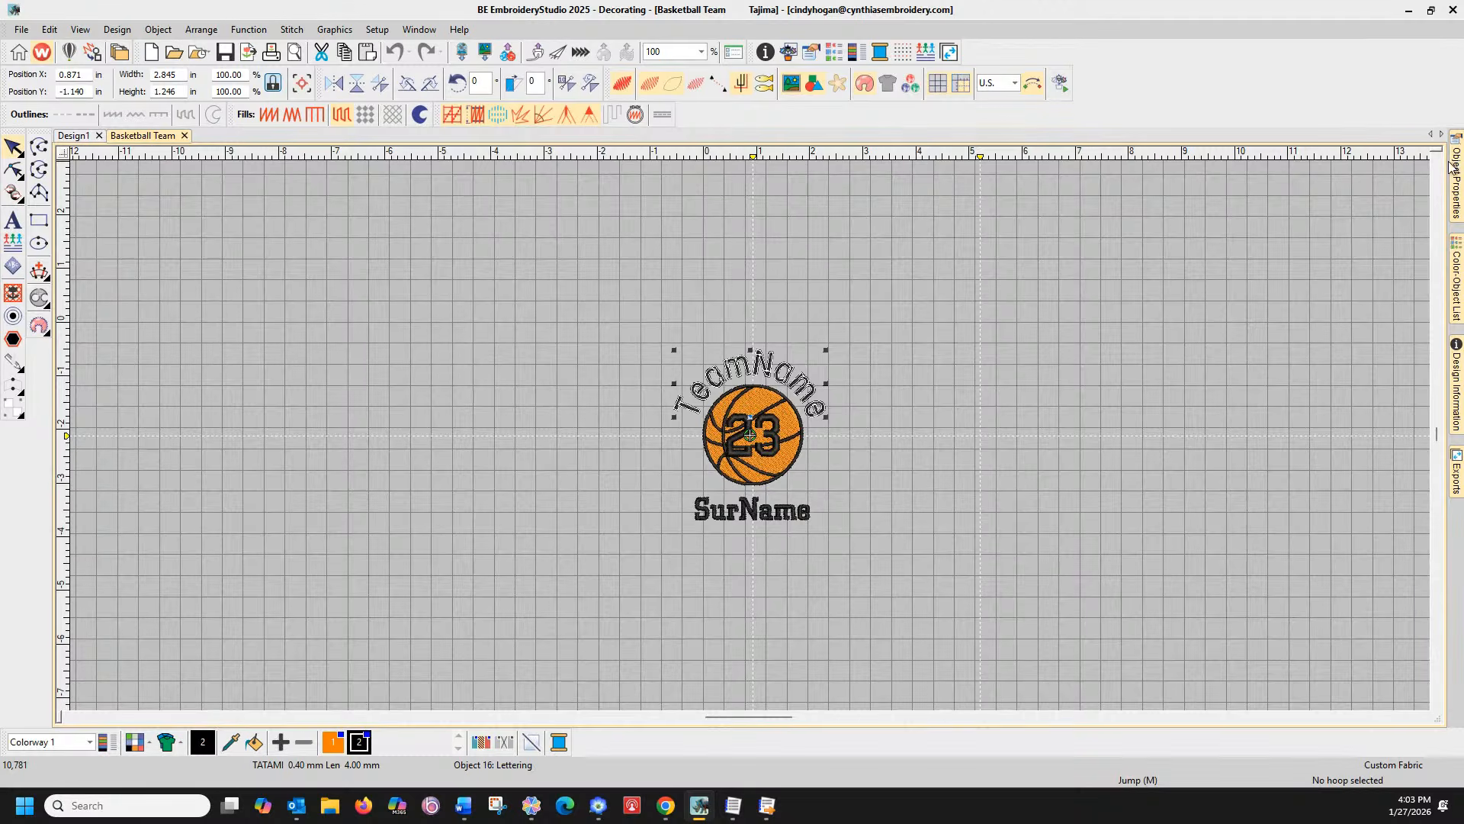
pyautogui.moveTo(1457, 173)
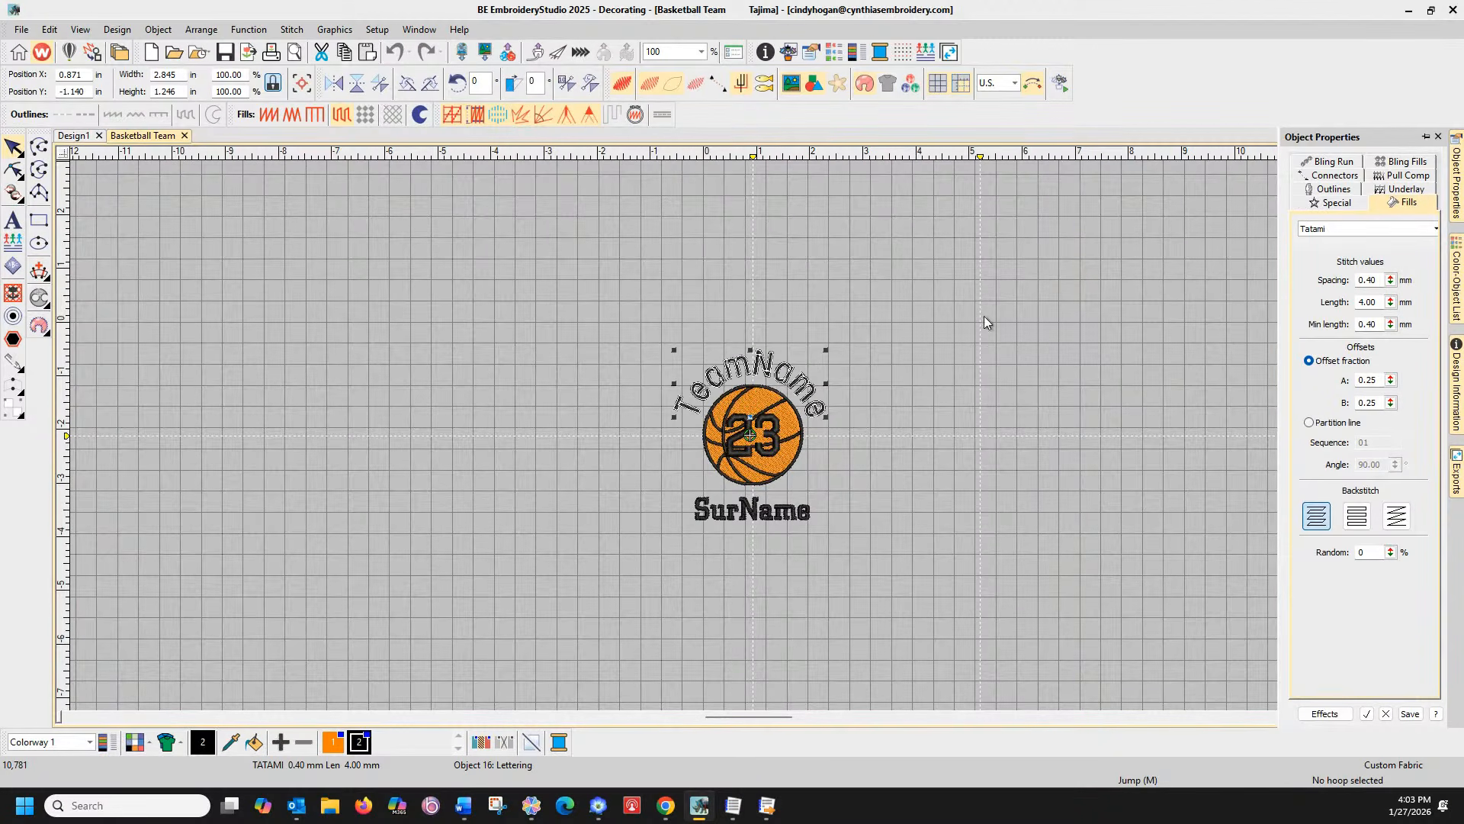
pyautogui.click(767, 368)
pyautogui.click(1457, 366)
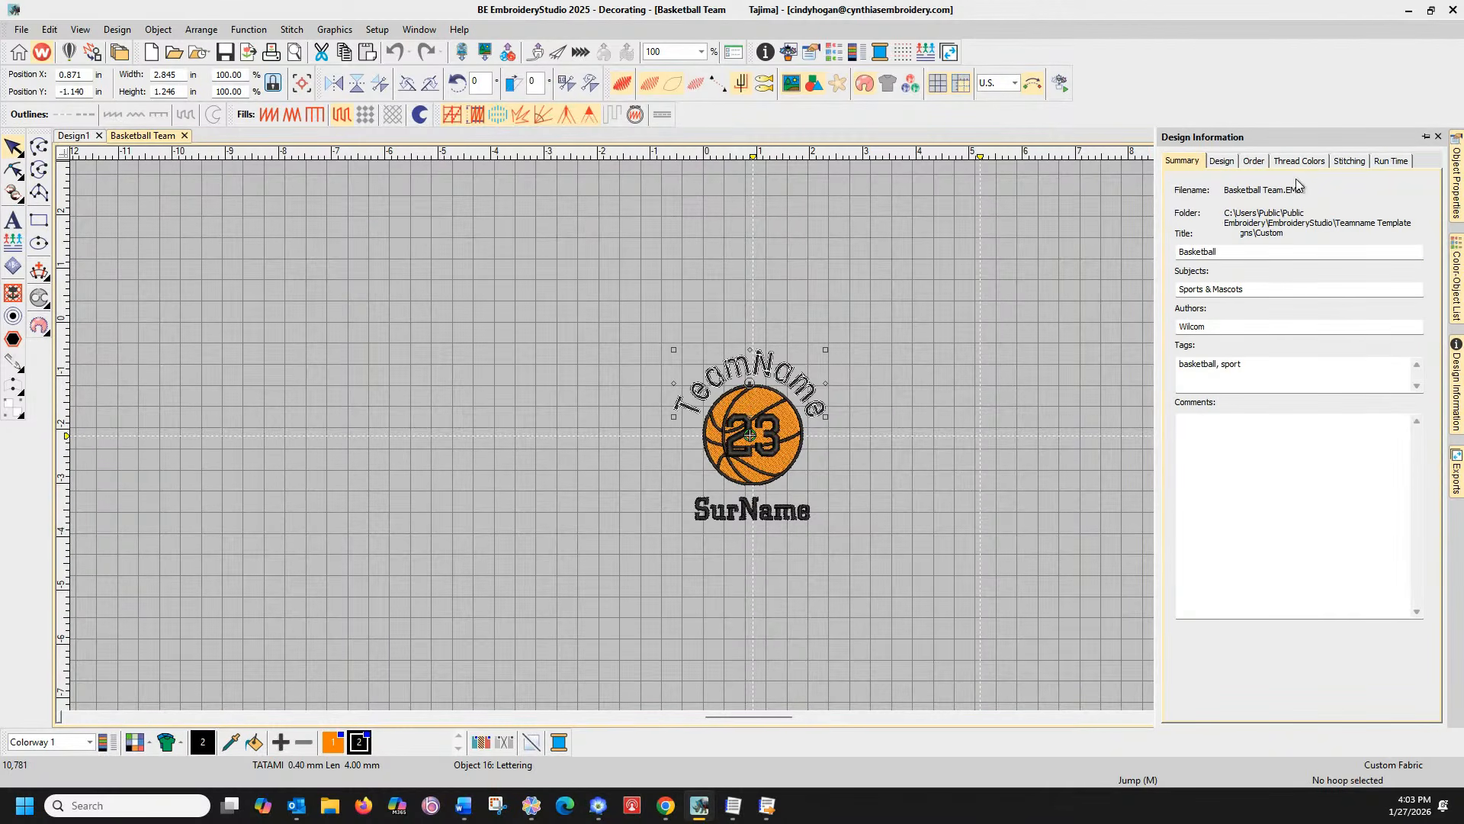
pyautogui.click(1453, 198)
pyautogui.click(1038, 261)
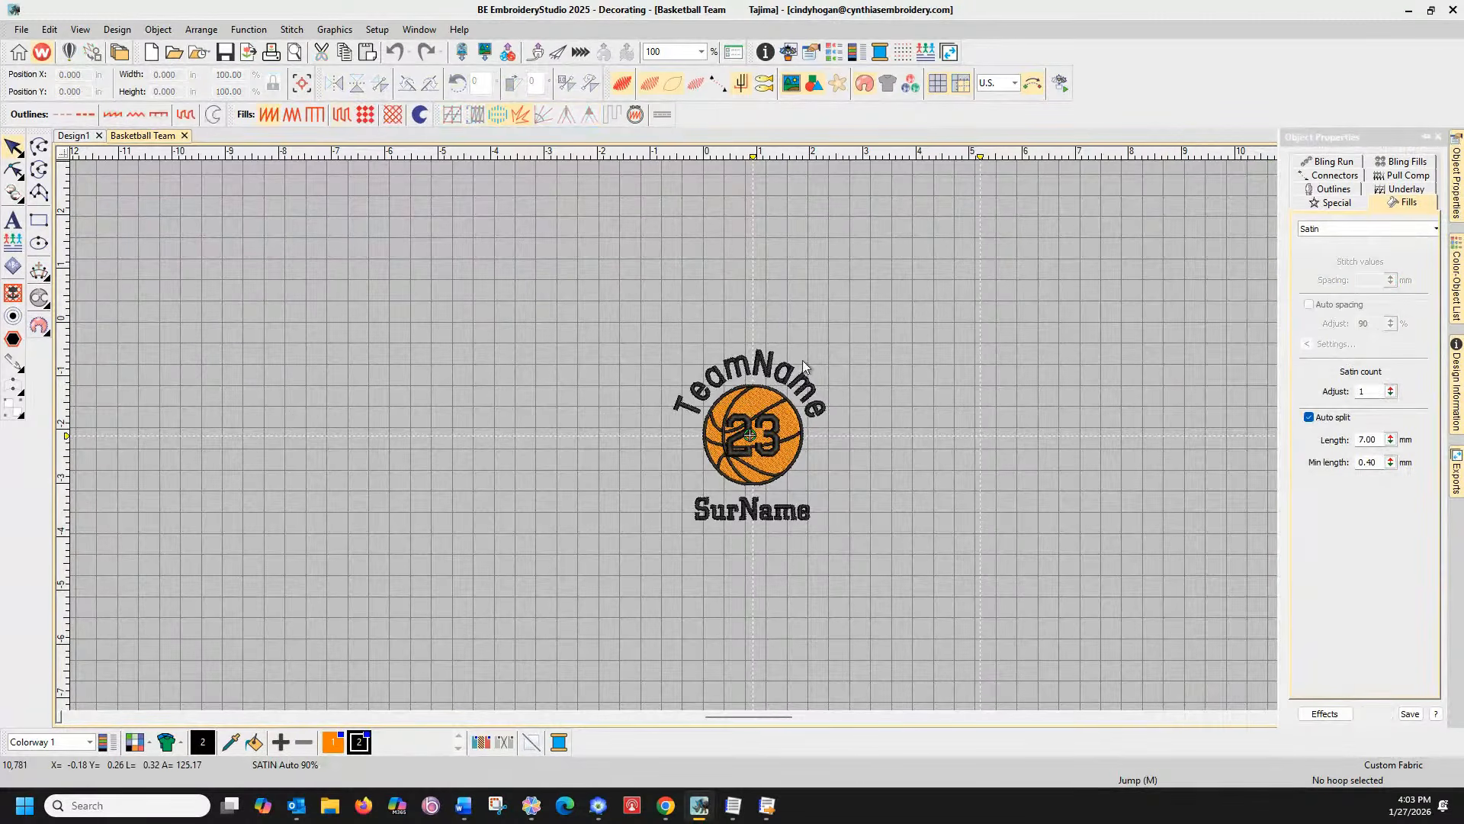
pyautogui.click(769, 366)
pyautogui.press('Delete')
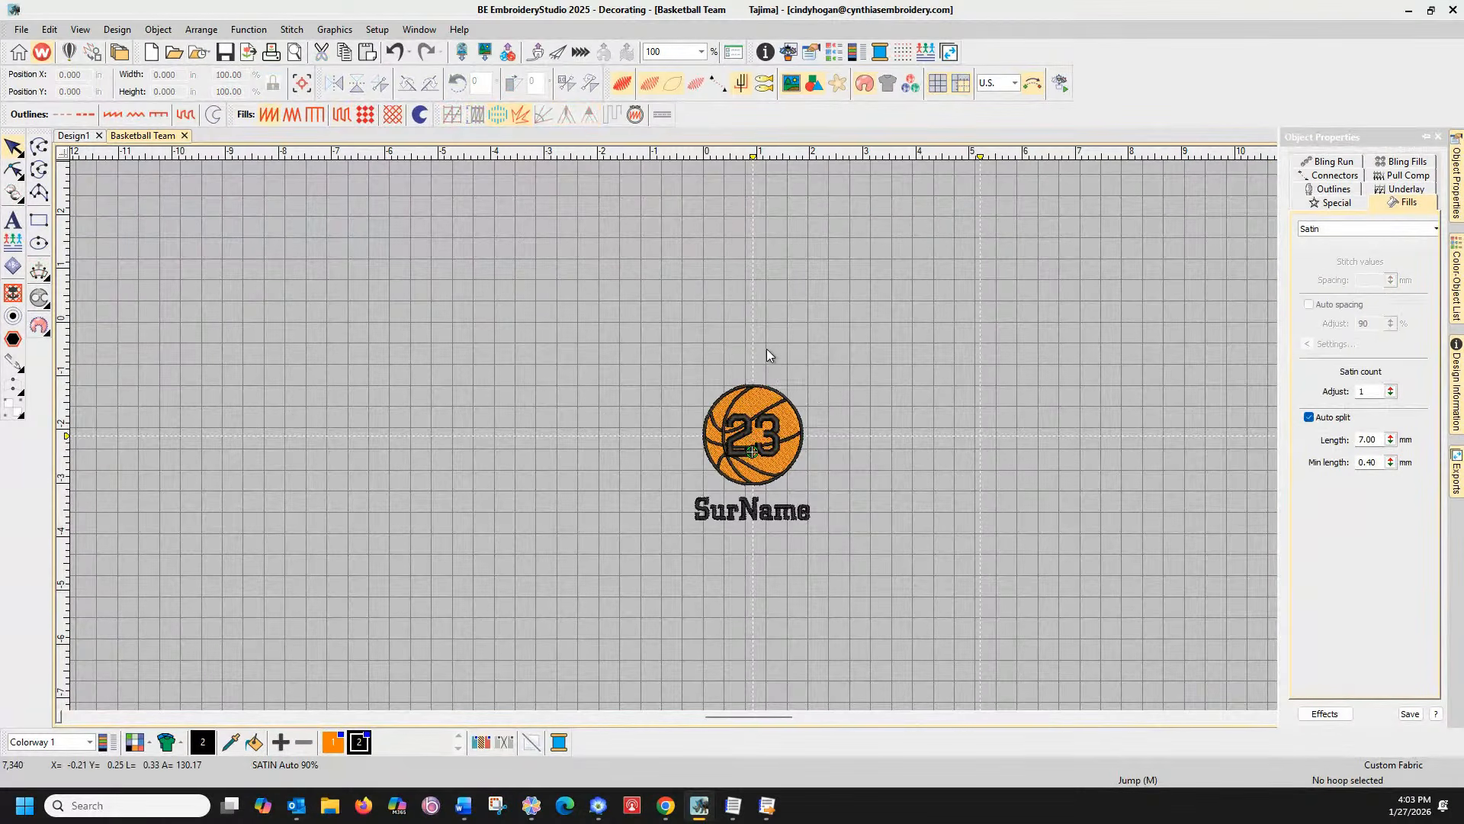
pyautogui.click(13, 219)
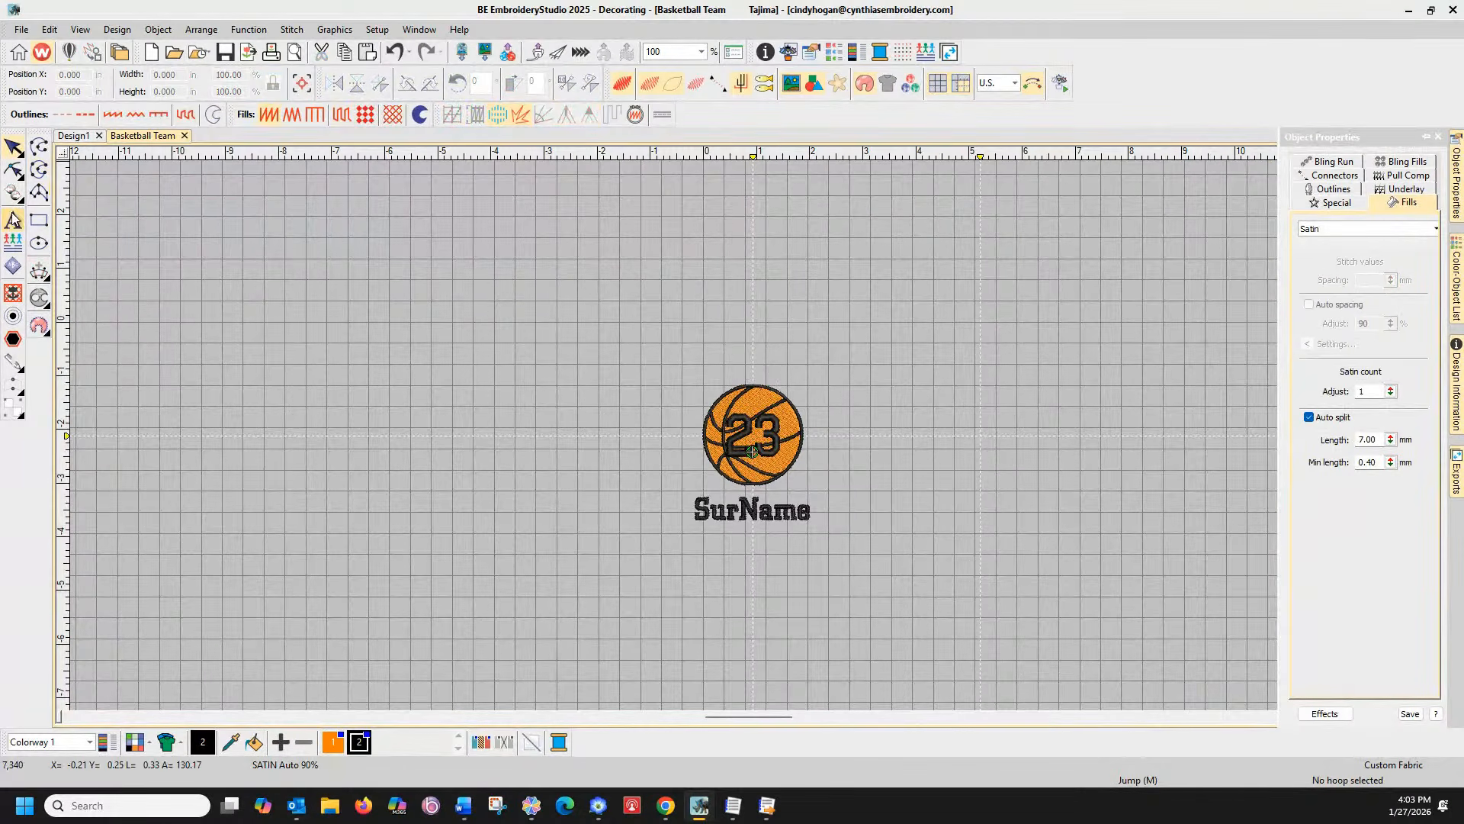
# Add 'Kingston' lettering and centre it above the basketball
pyautogui.click(684, 373)
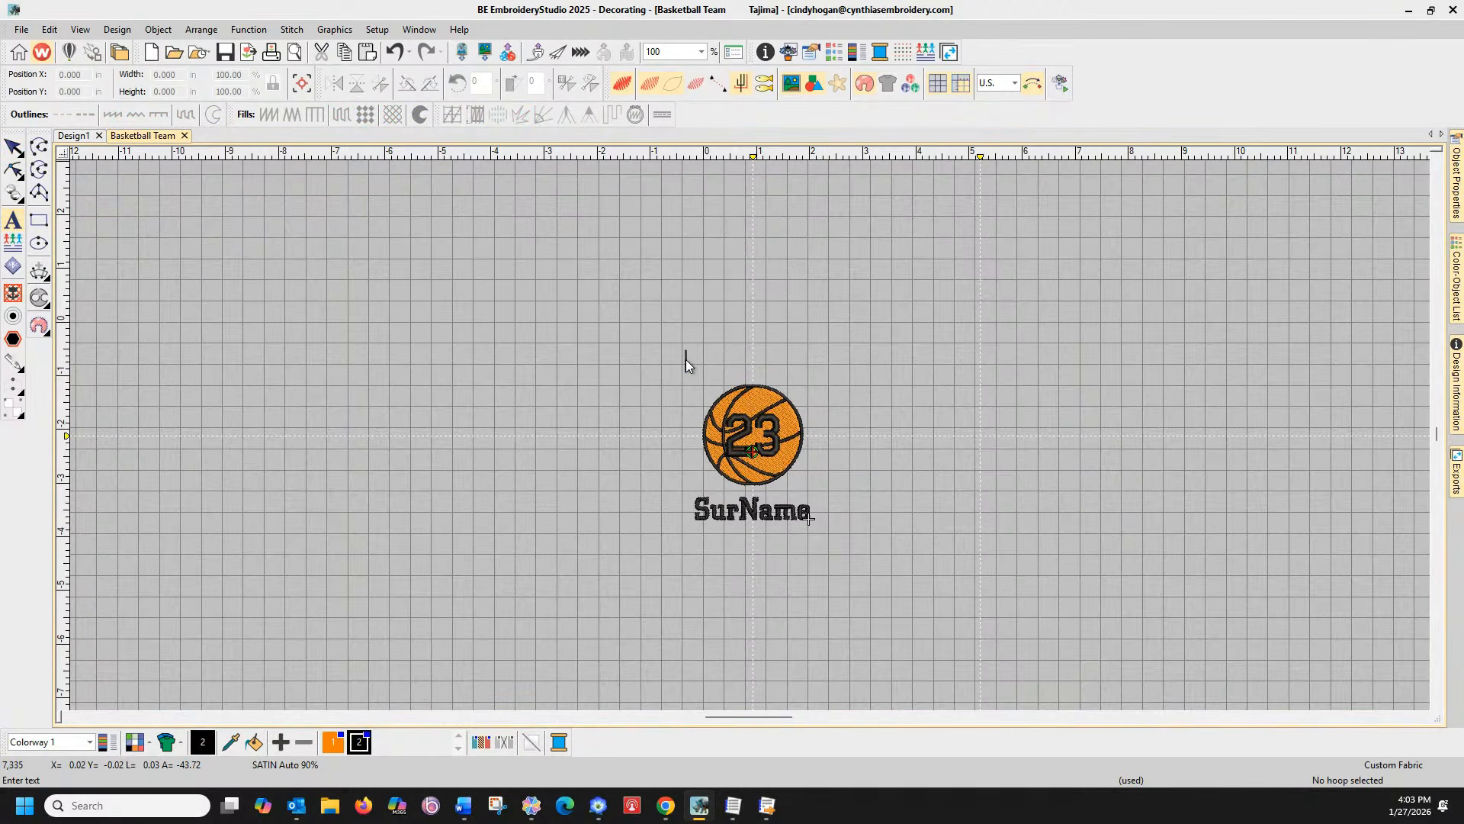
pyautogui.write('Kingston')
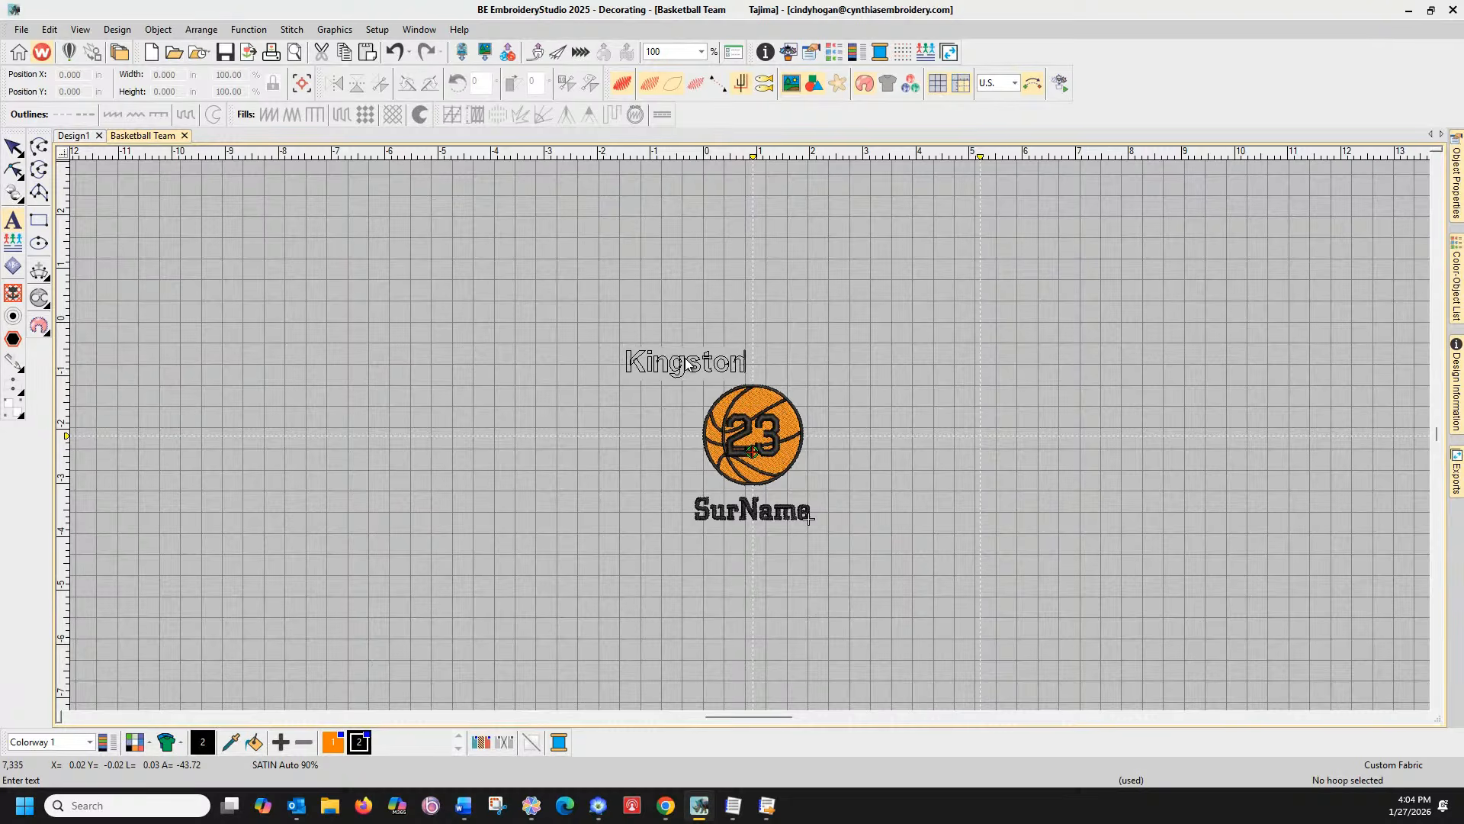
pyautogui.press('Escape')
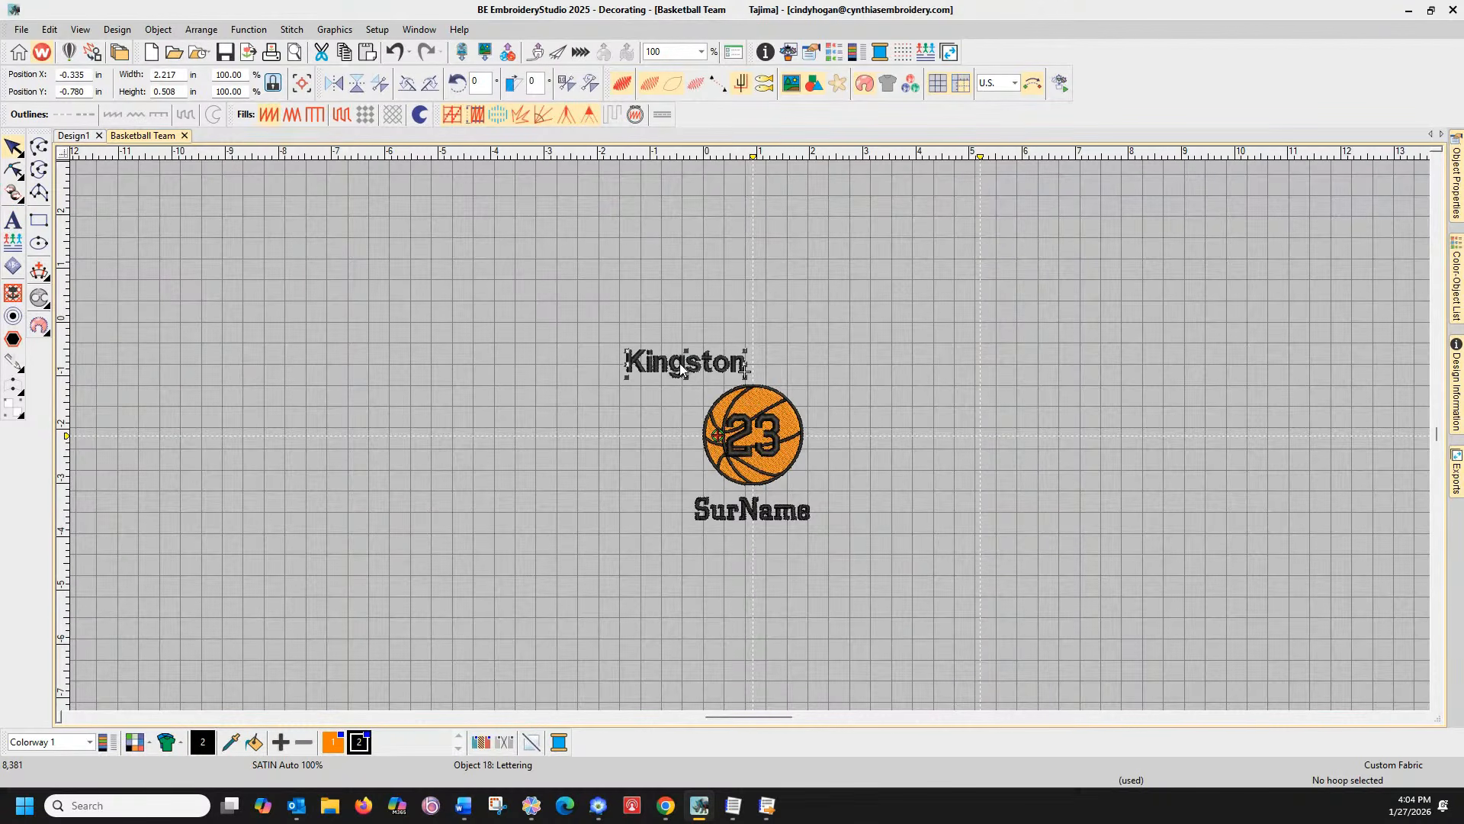
pyautogui.moveTo(683, 366); pyautogui.dragTo(746, 366)
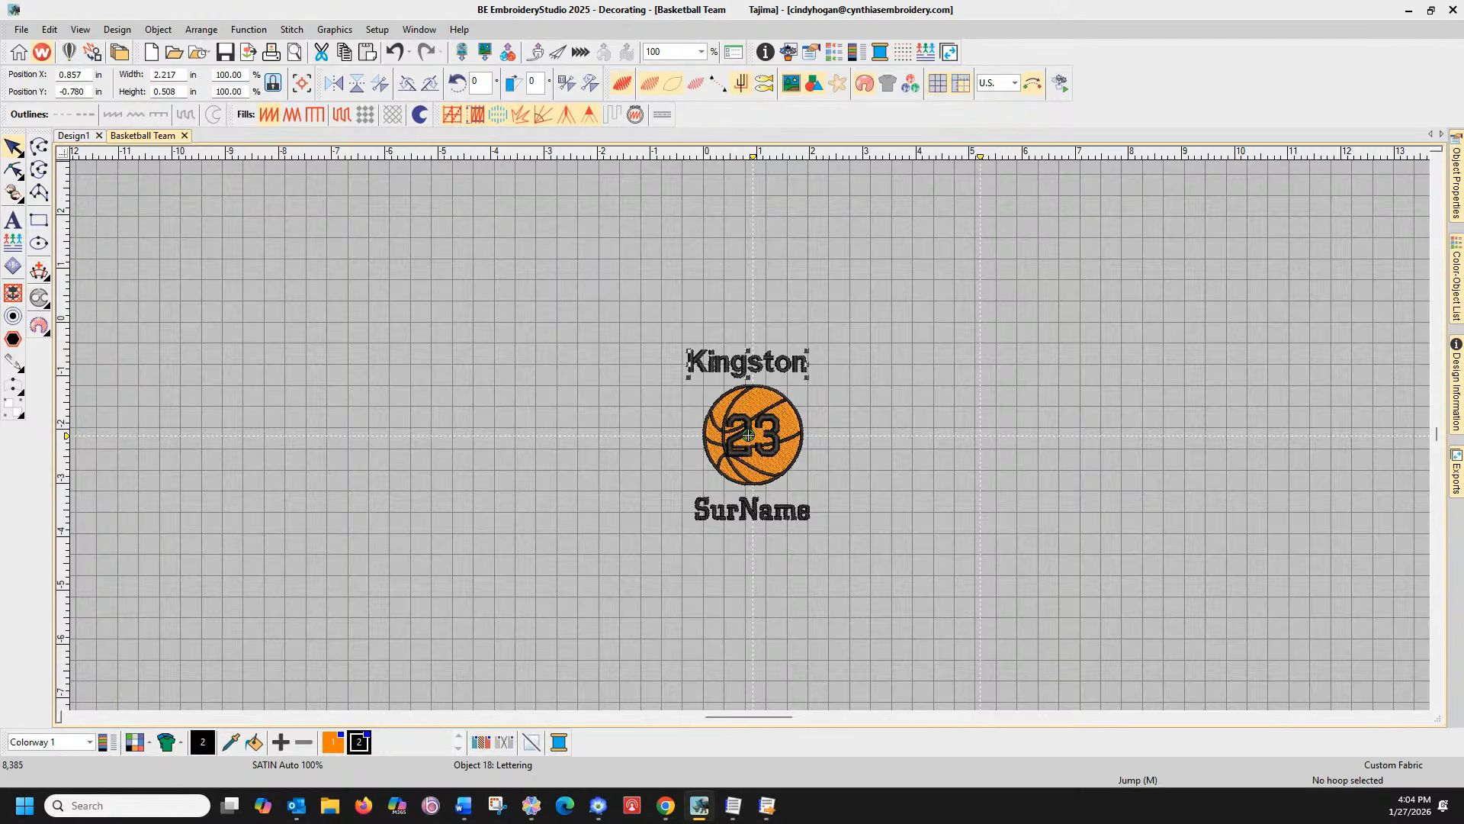
# Curve Kingston on an Arc CW baseline with centre justification, and delete the SurName placeholder
pyautogui.click(1457, 190)
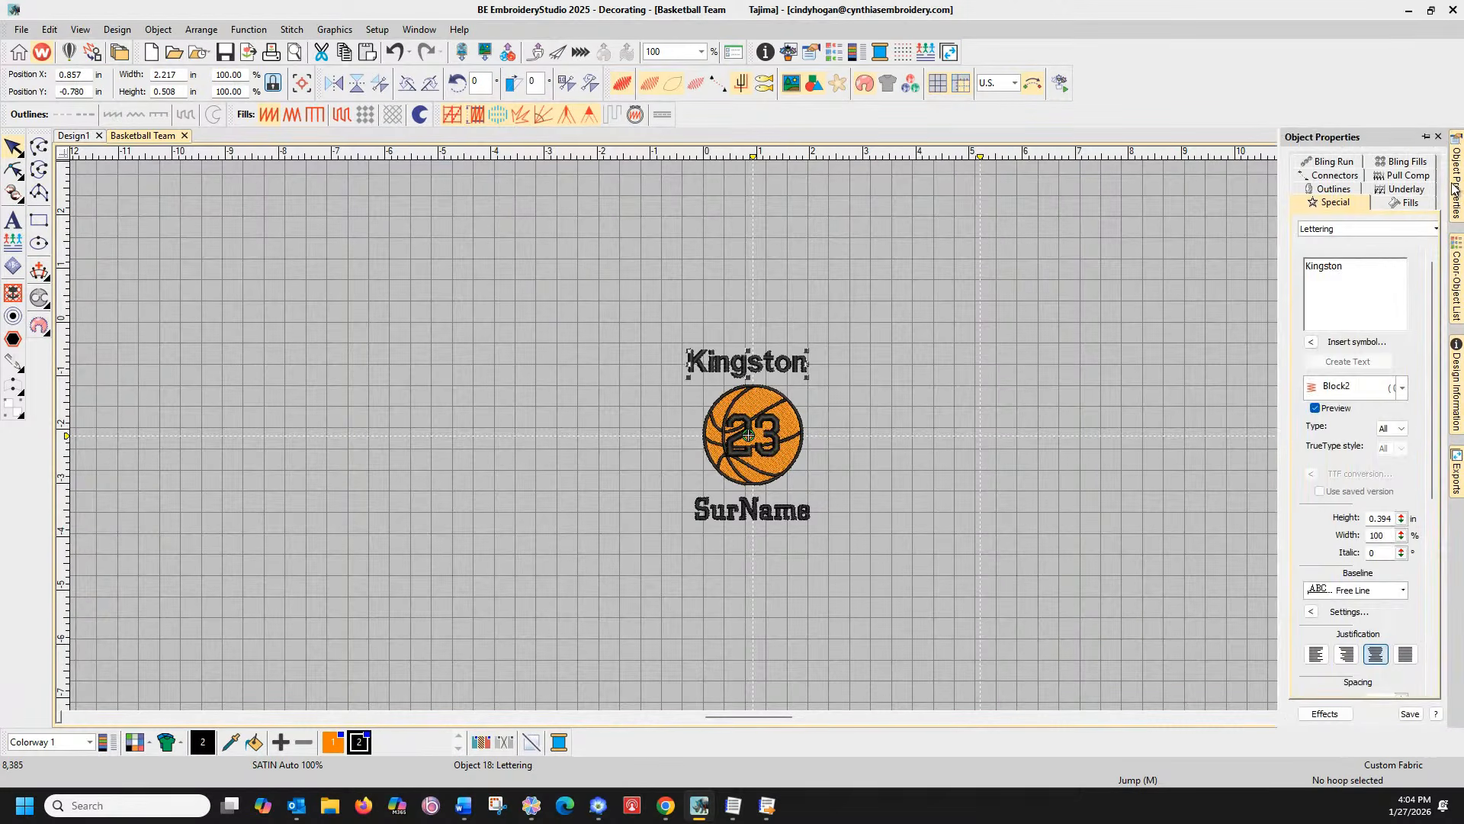
pyautogui.click(1348, 592)
pyautogui.click(1348, 649)
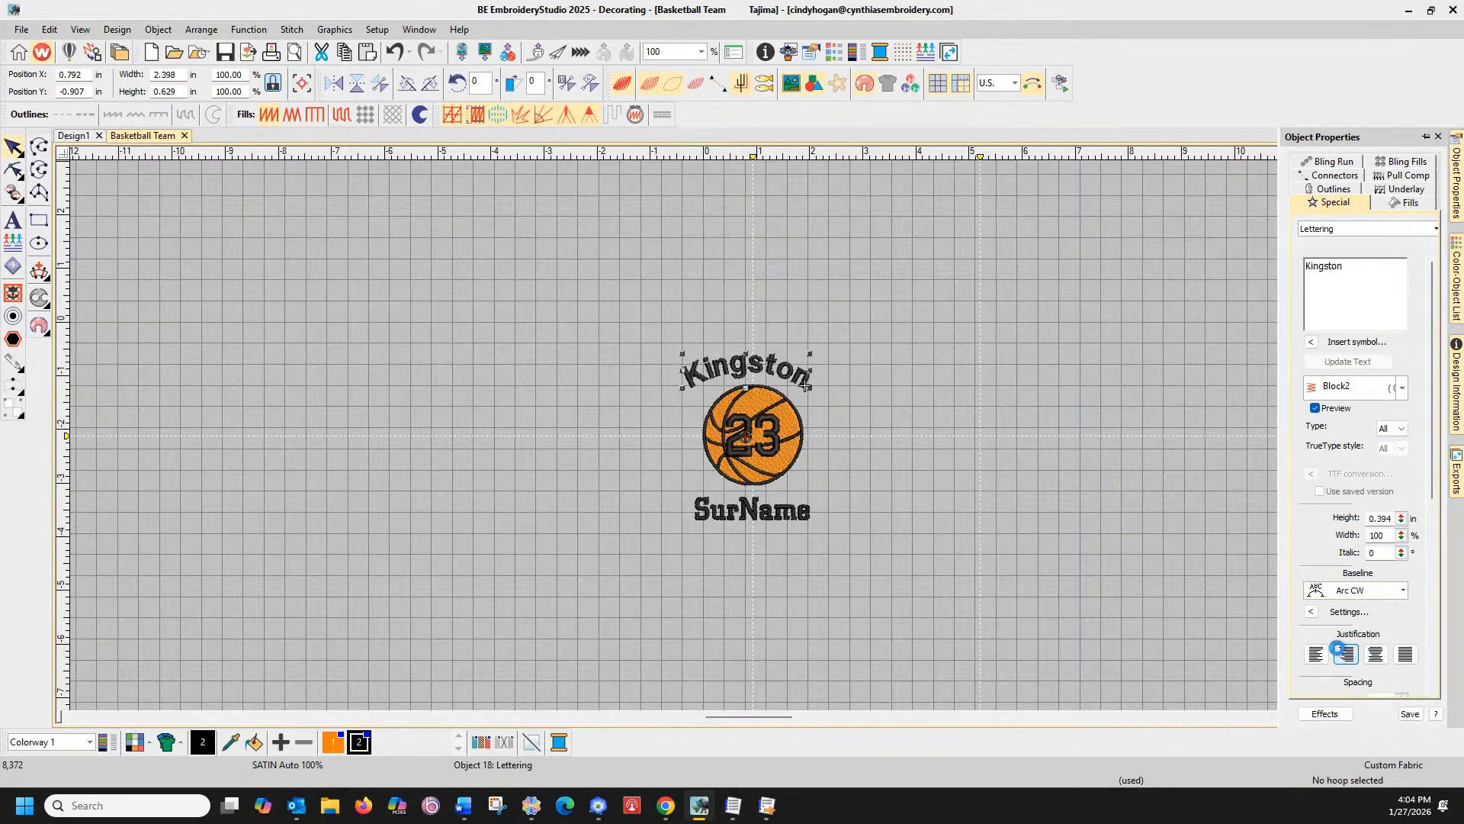
pyautogui.click(1337, 591)
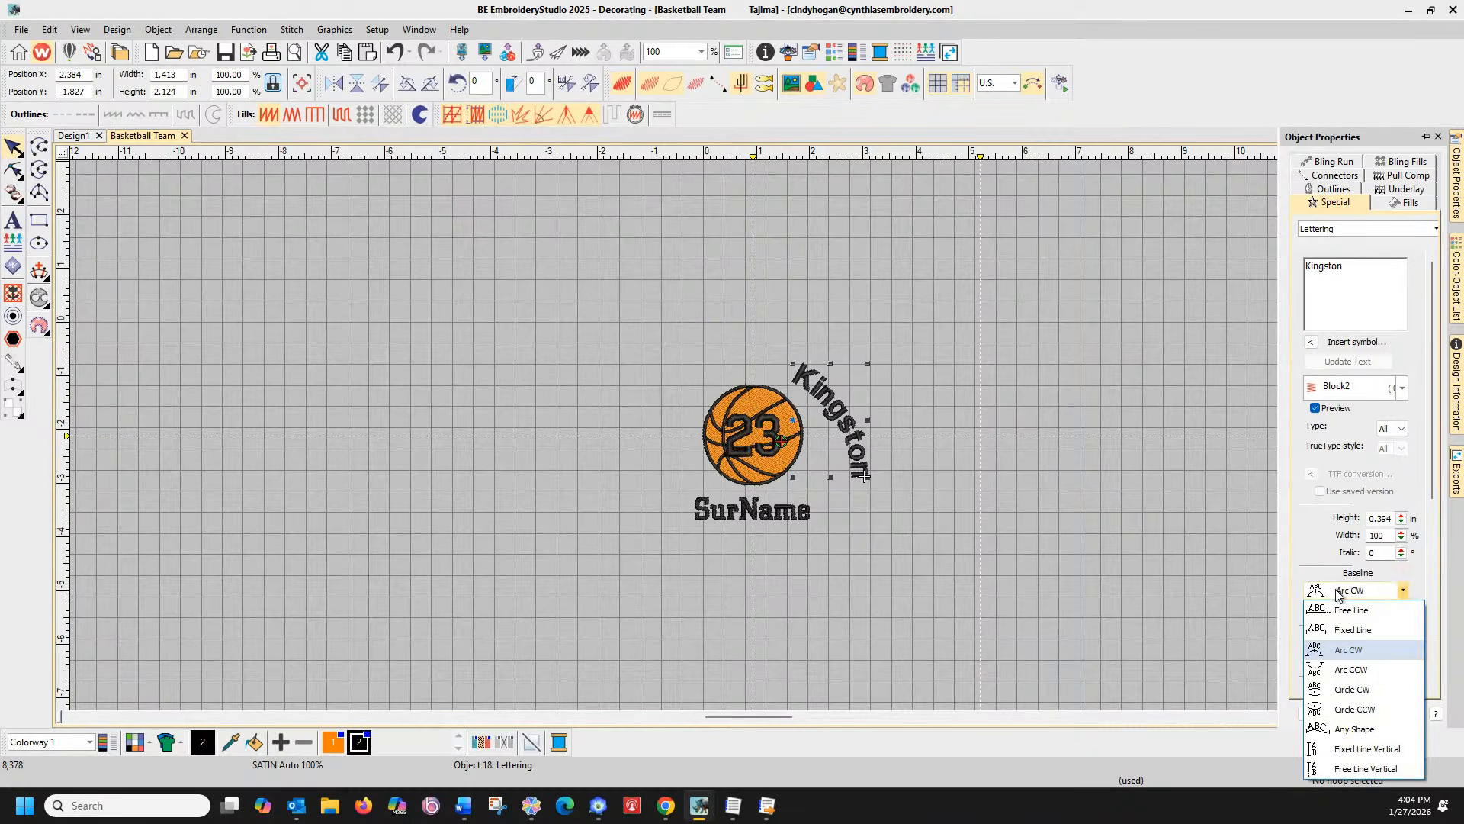
pyautogui.click(1343, 654)
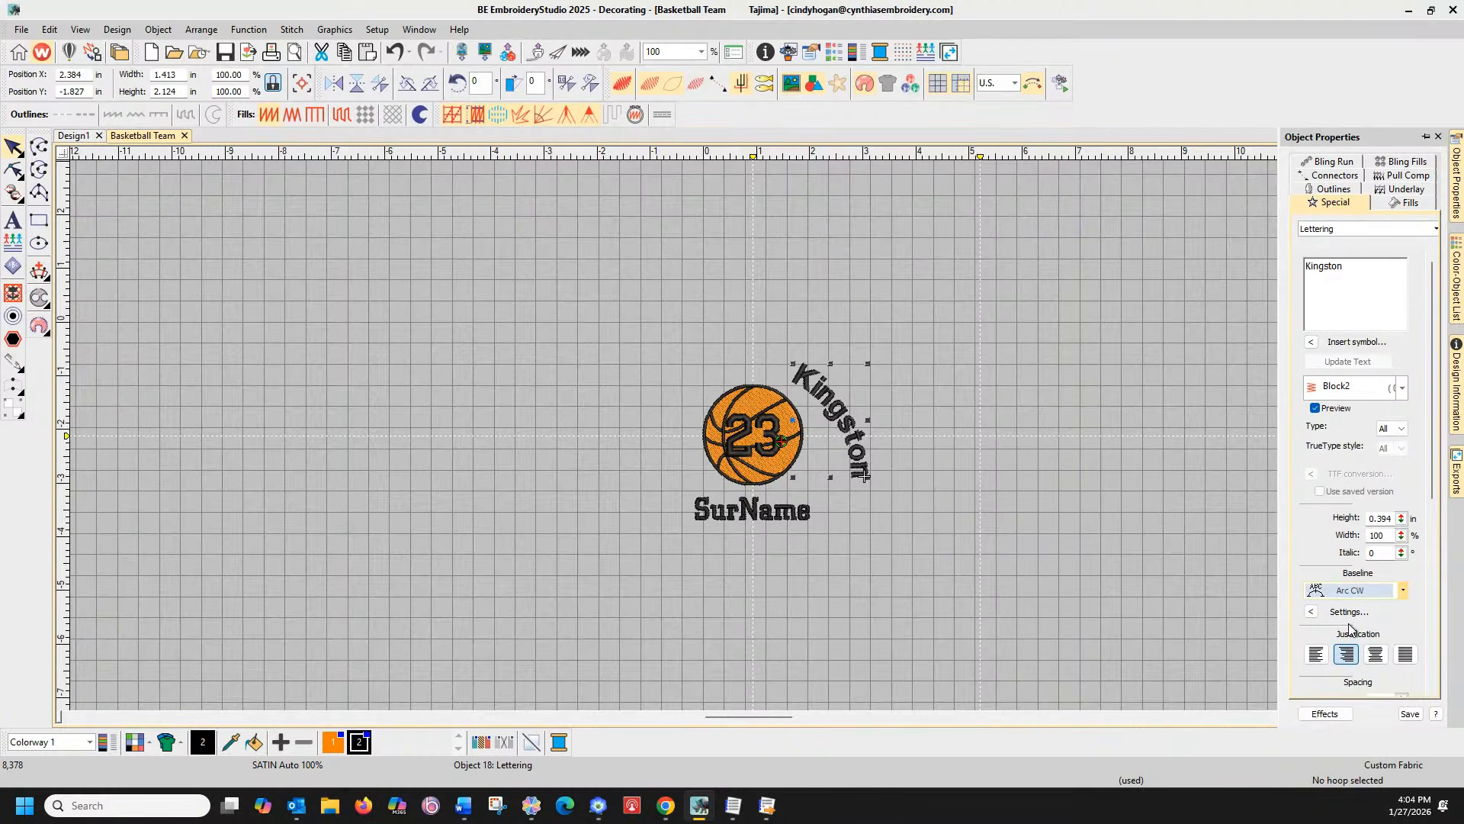
pyautogui.click(1376, 655)
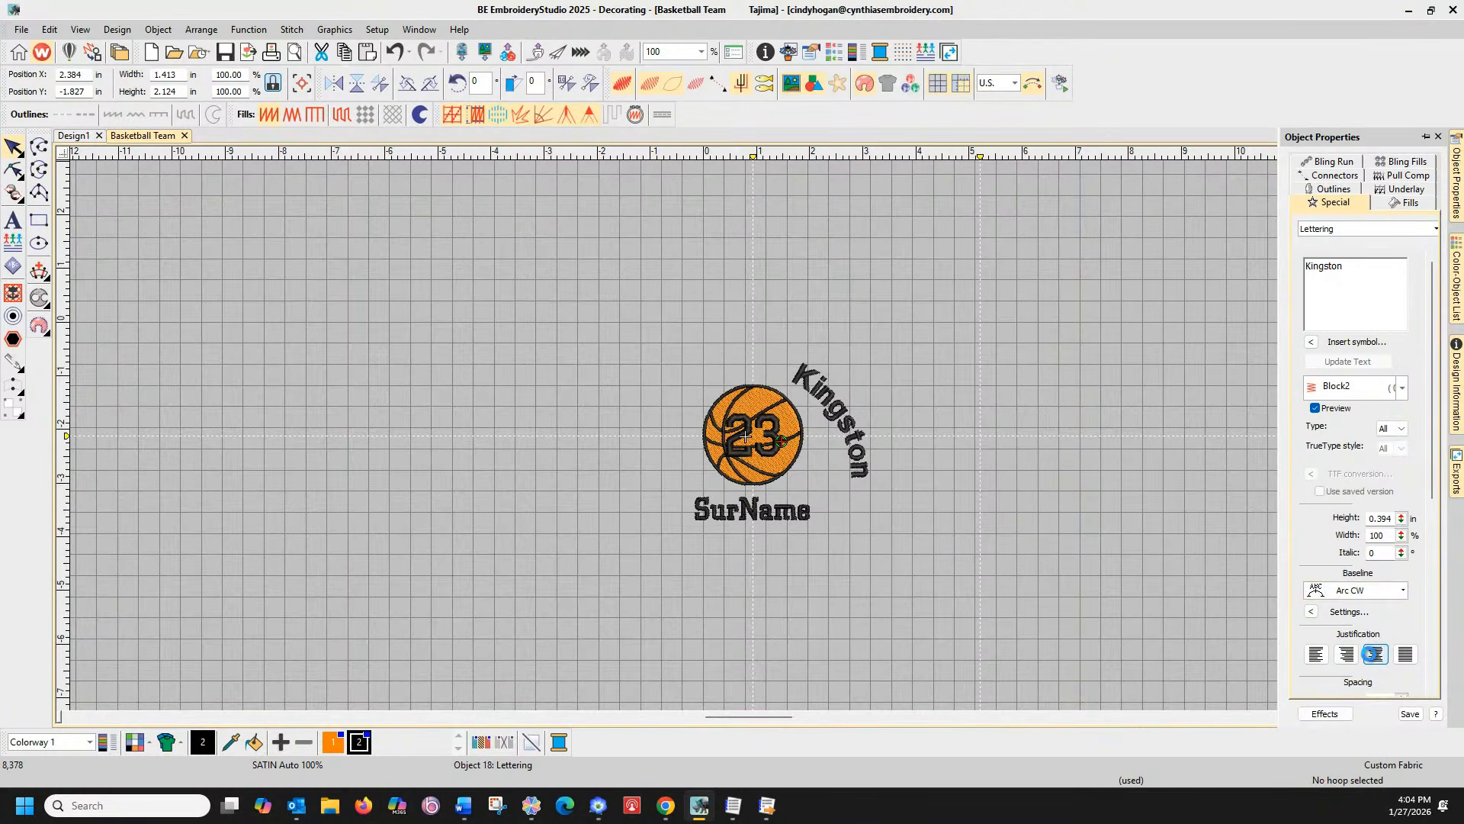
pyautogui.click(751, 517)
pyautogui.press('Delete')
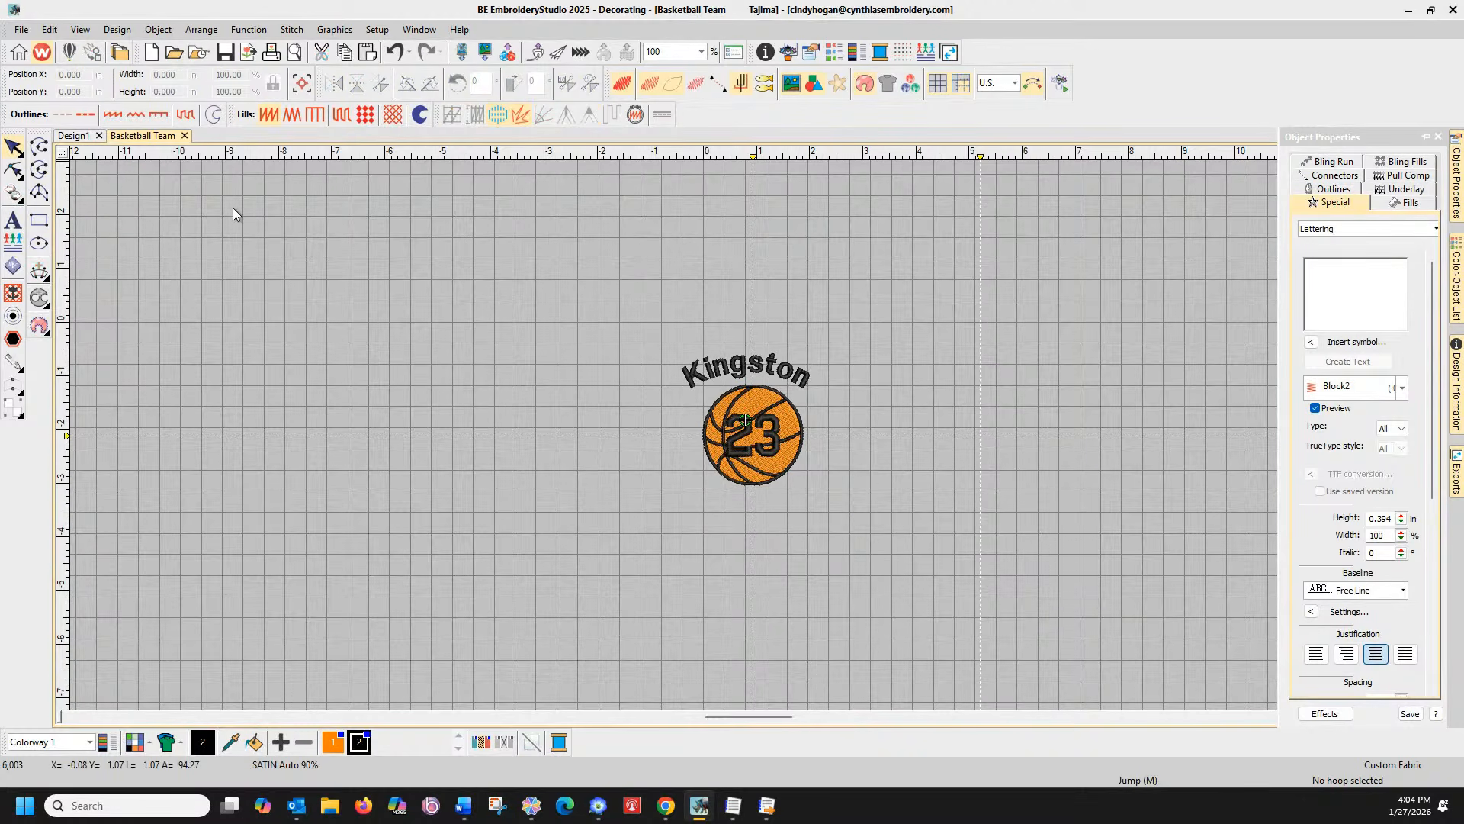
# Add the player's full name as lettering and centre it beneath the basketball
pyautogui.click(13, 219)
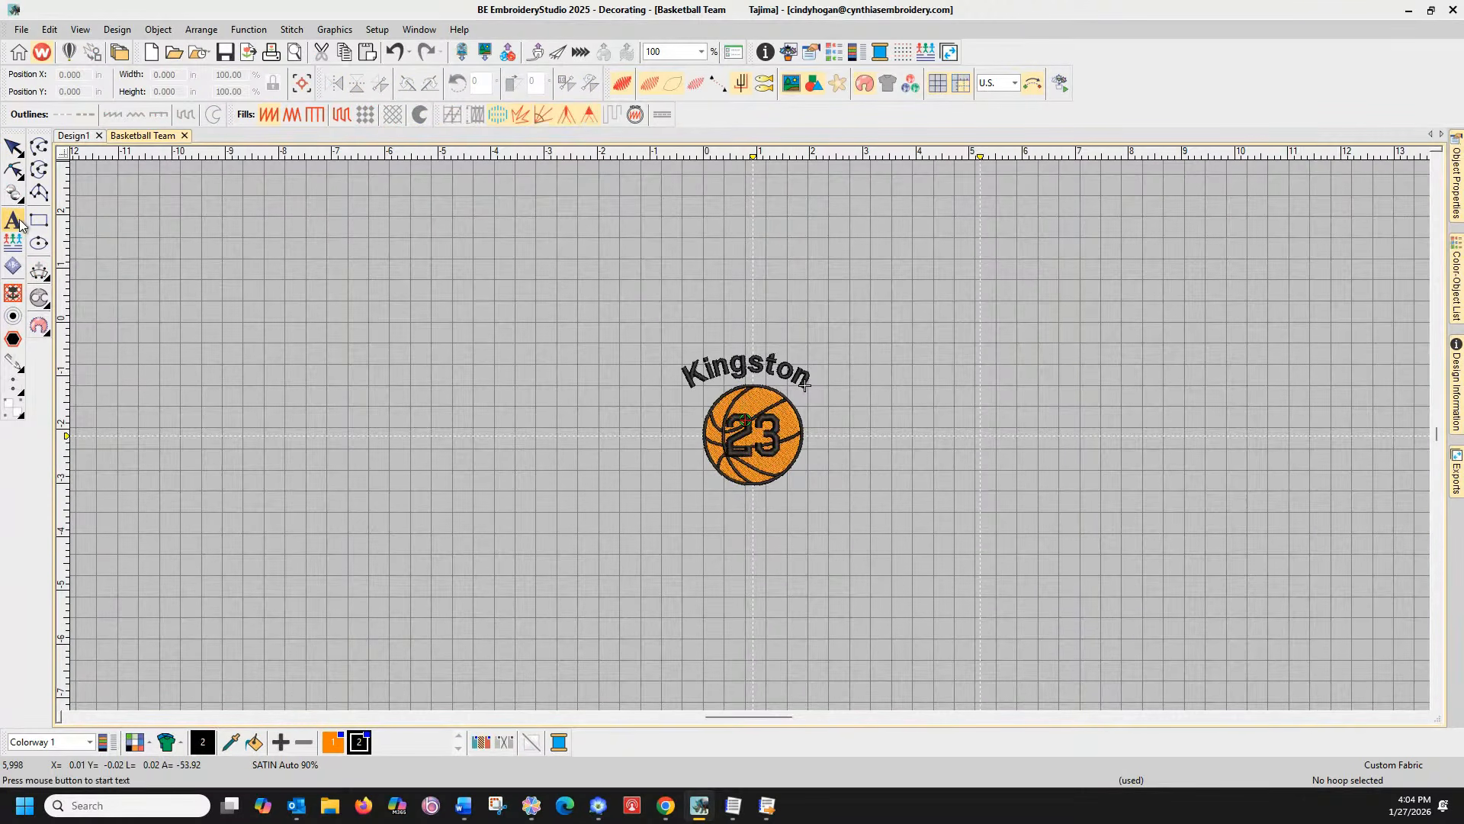
pyautogui.click(712, 498)
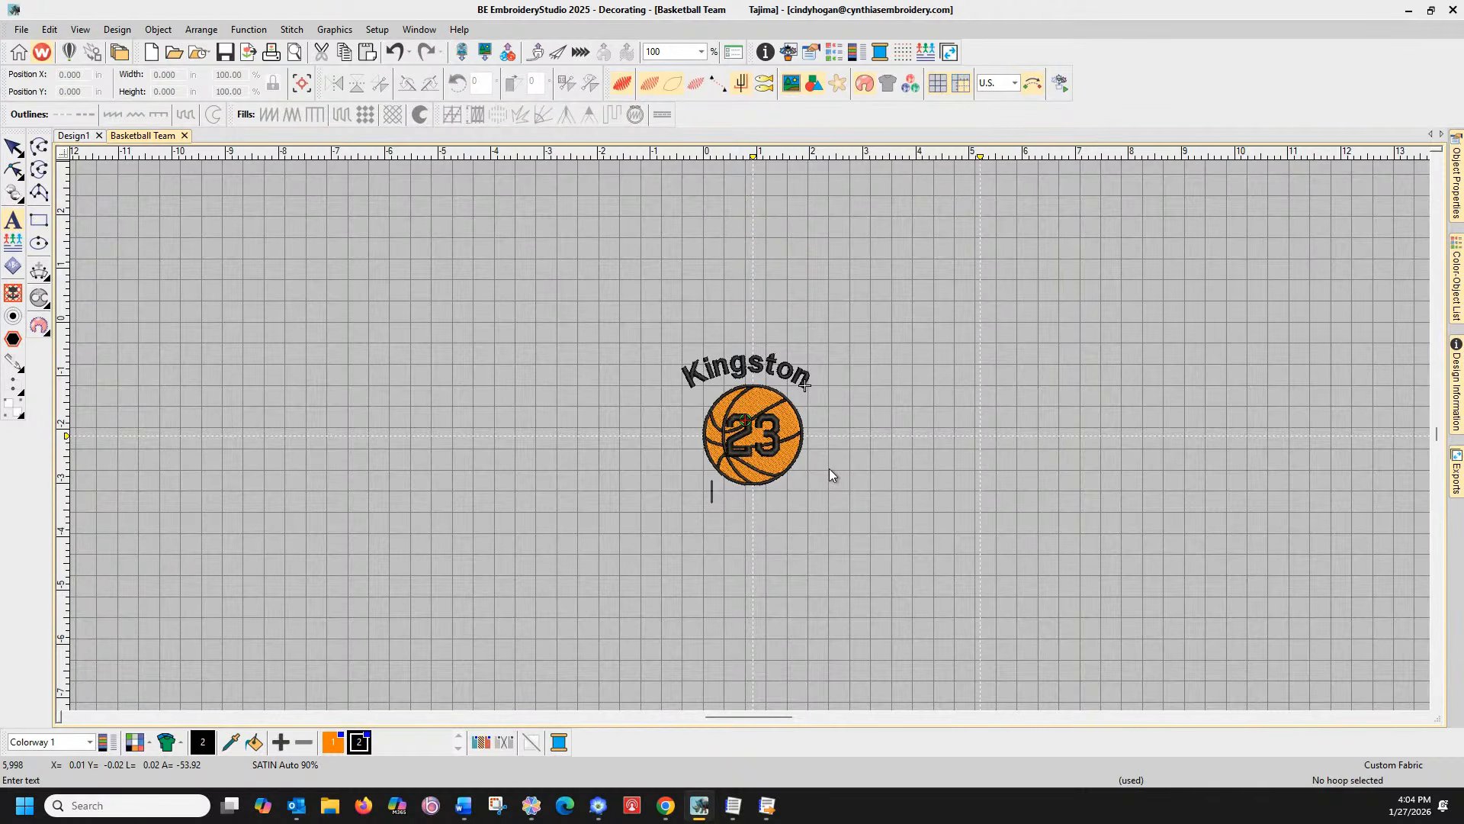
pyautogui.click(509, 305)
pyautogui.click(10, 245)
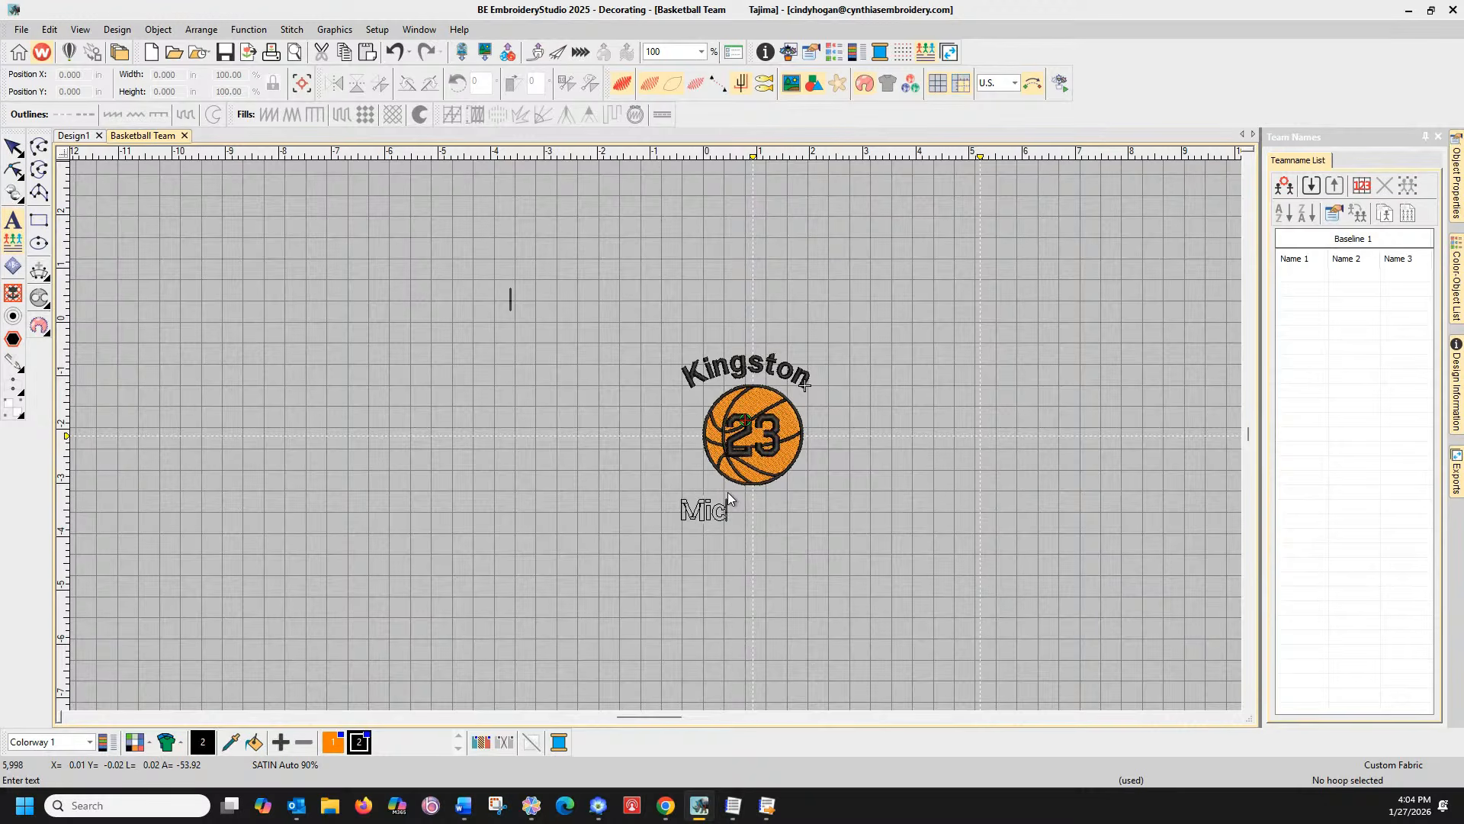
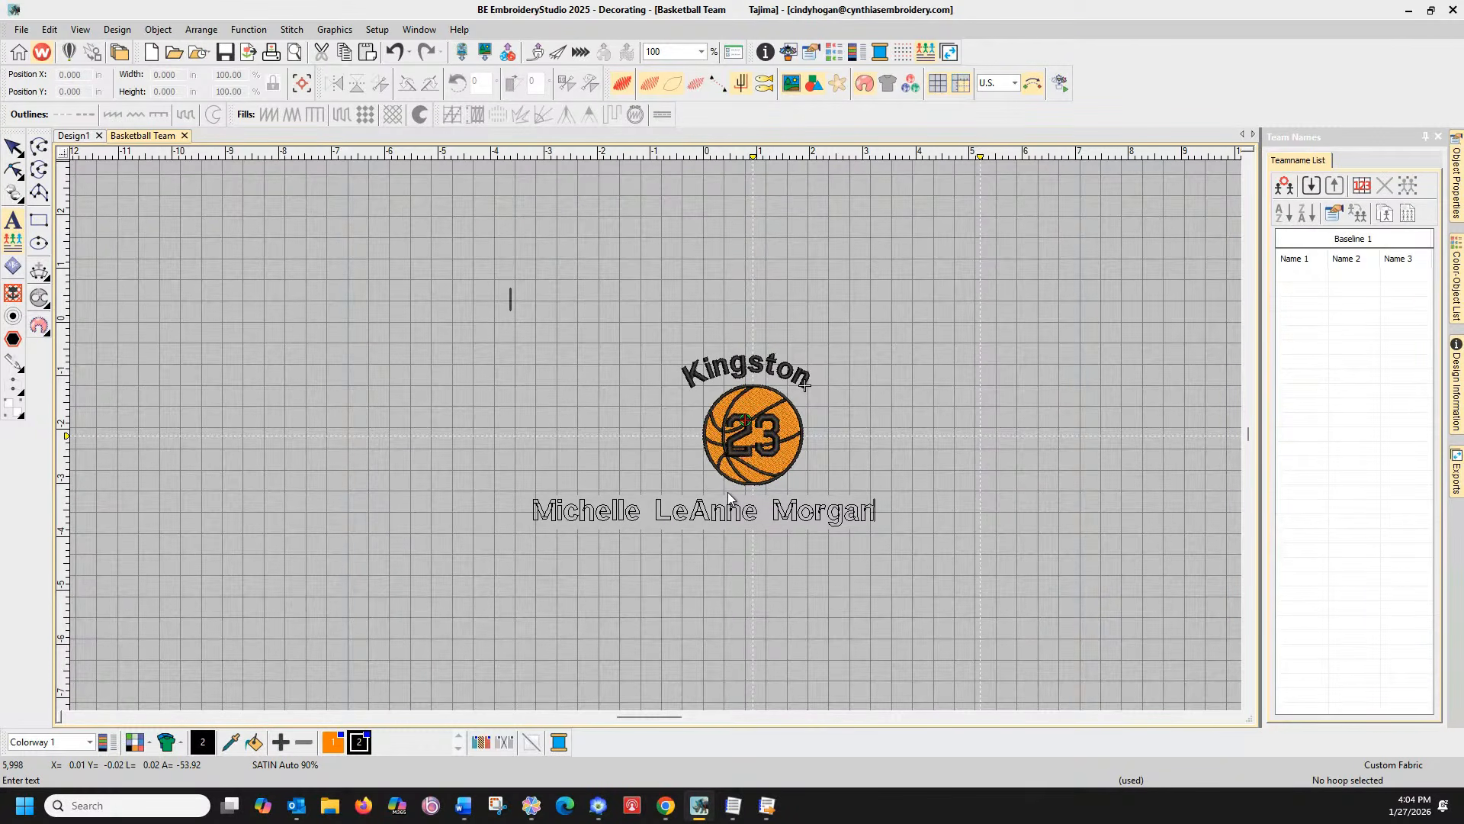
pyautogui.press('Escape')
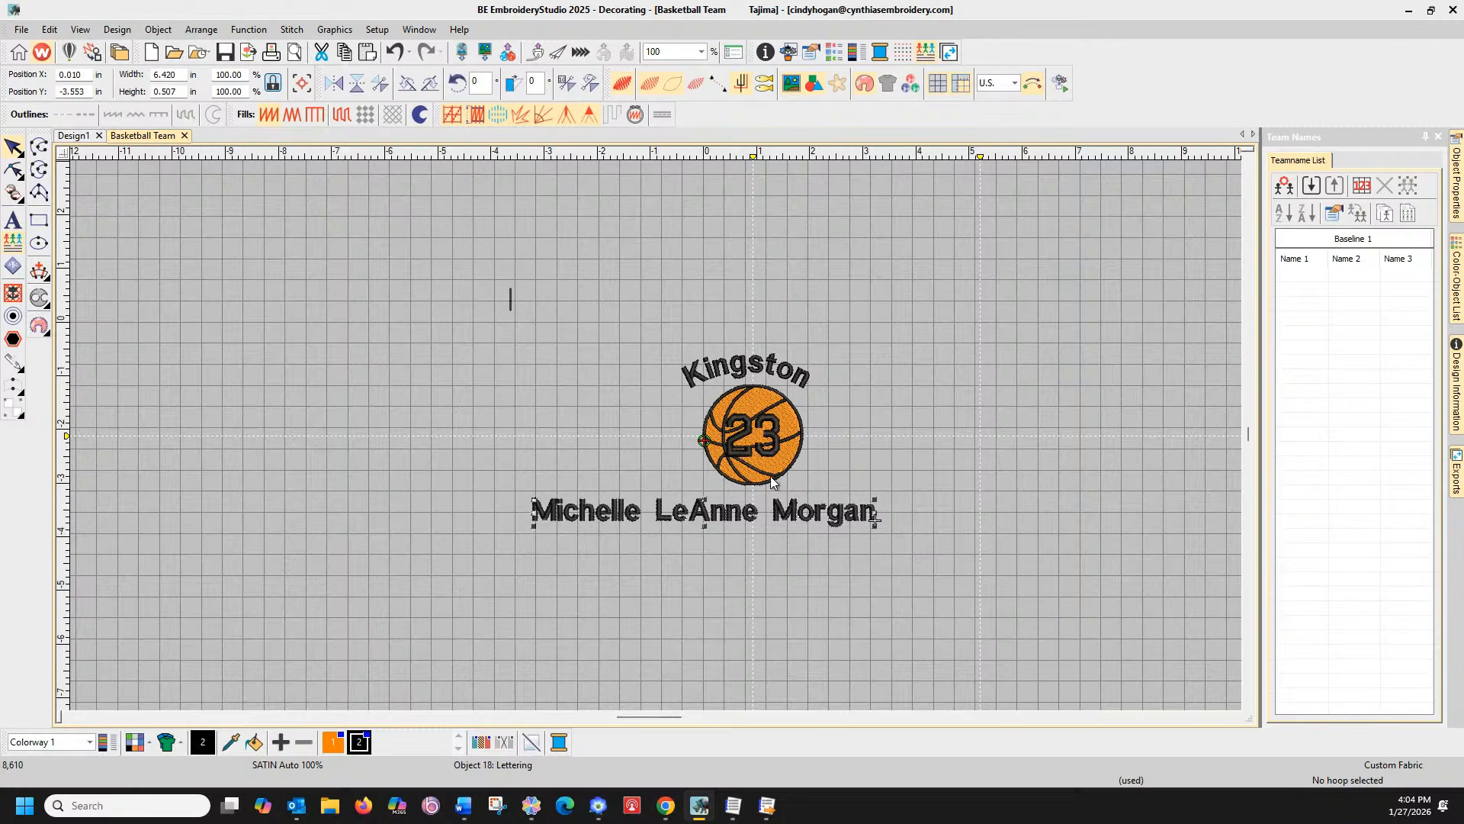
pyautogui.moveTo(737, 516); pyautogui.dragTo(787, 518)
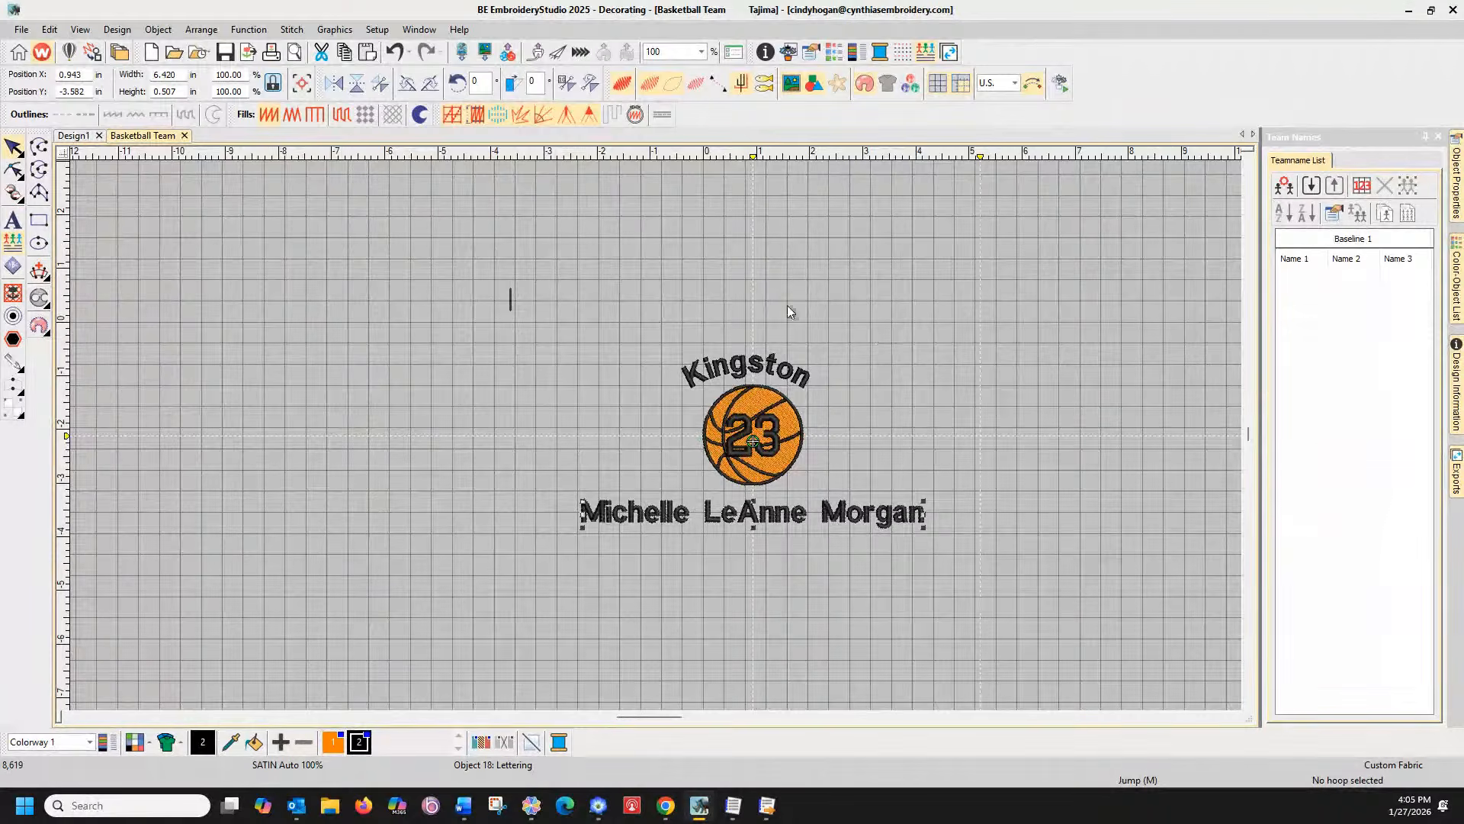
pyautogui.click(14, 241)
pyautogui.click(13, 242)
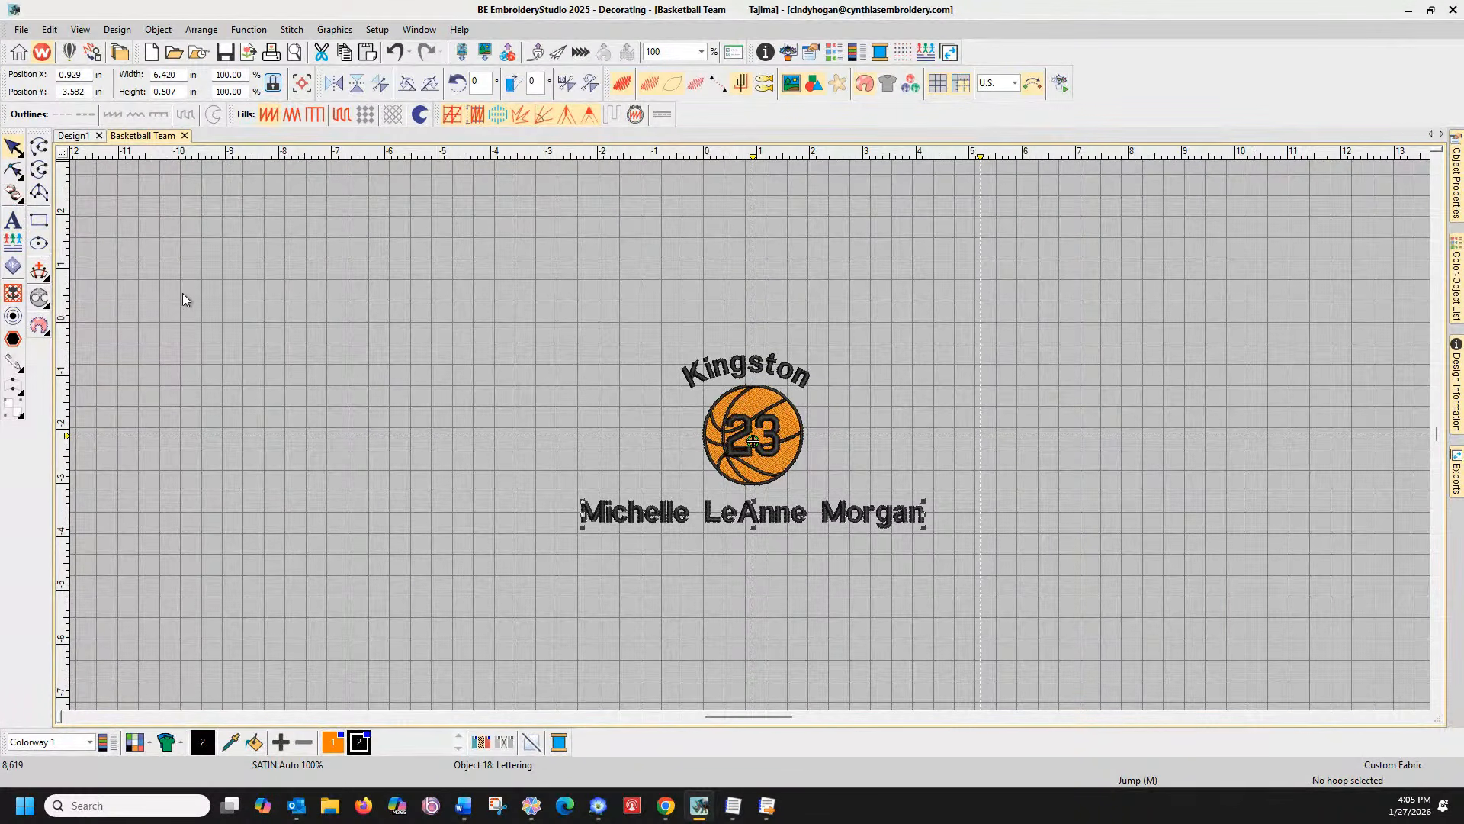
# Enter the first player's first, middle and last names in the Teamname List
pyautogui.click(14, 242)
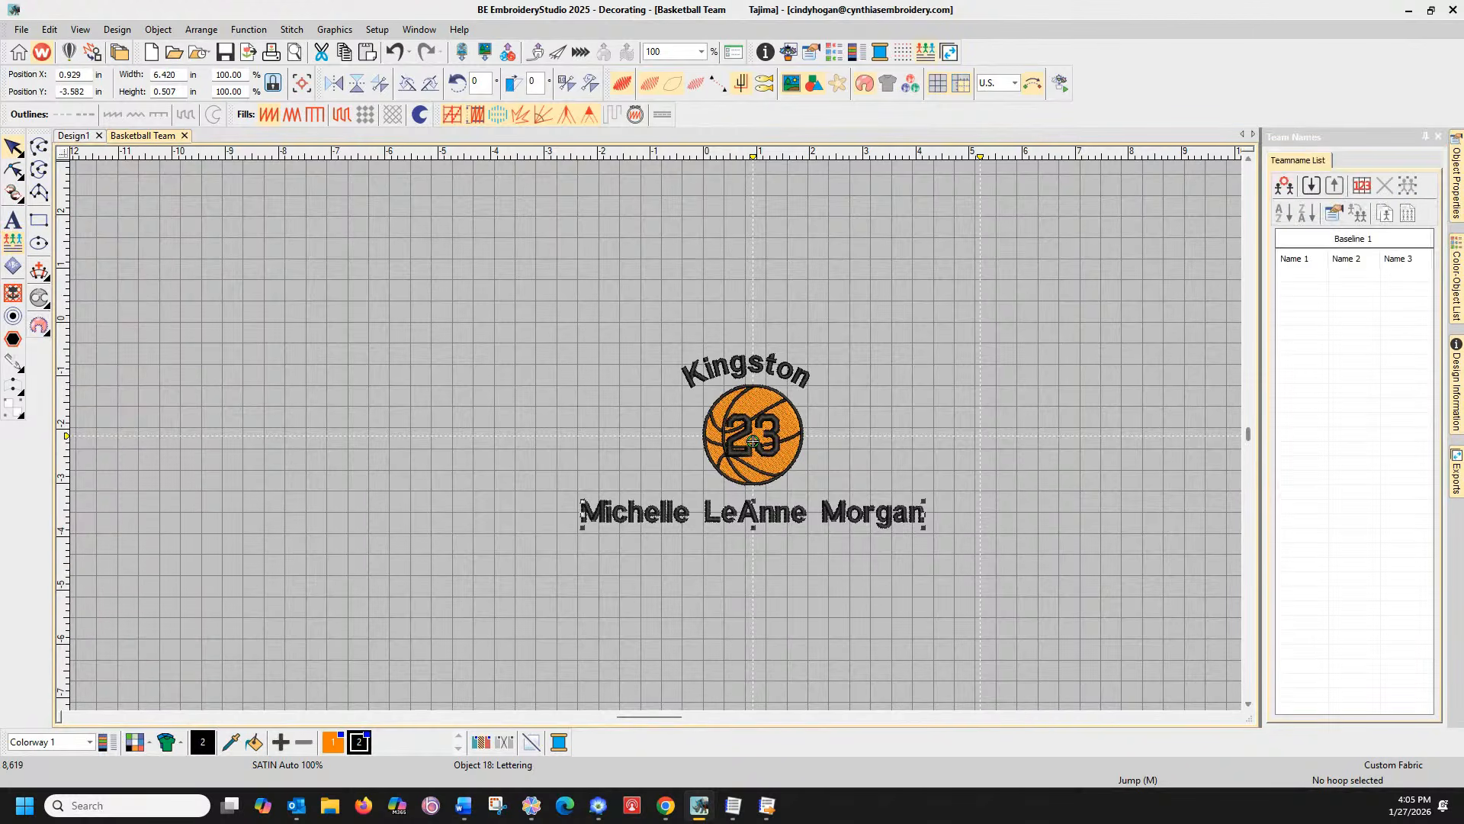
pyautogui.click(1303, 274)
pyautogui.click(1298, 280)
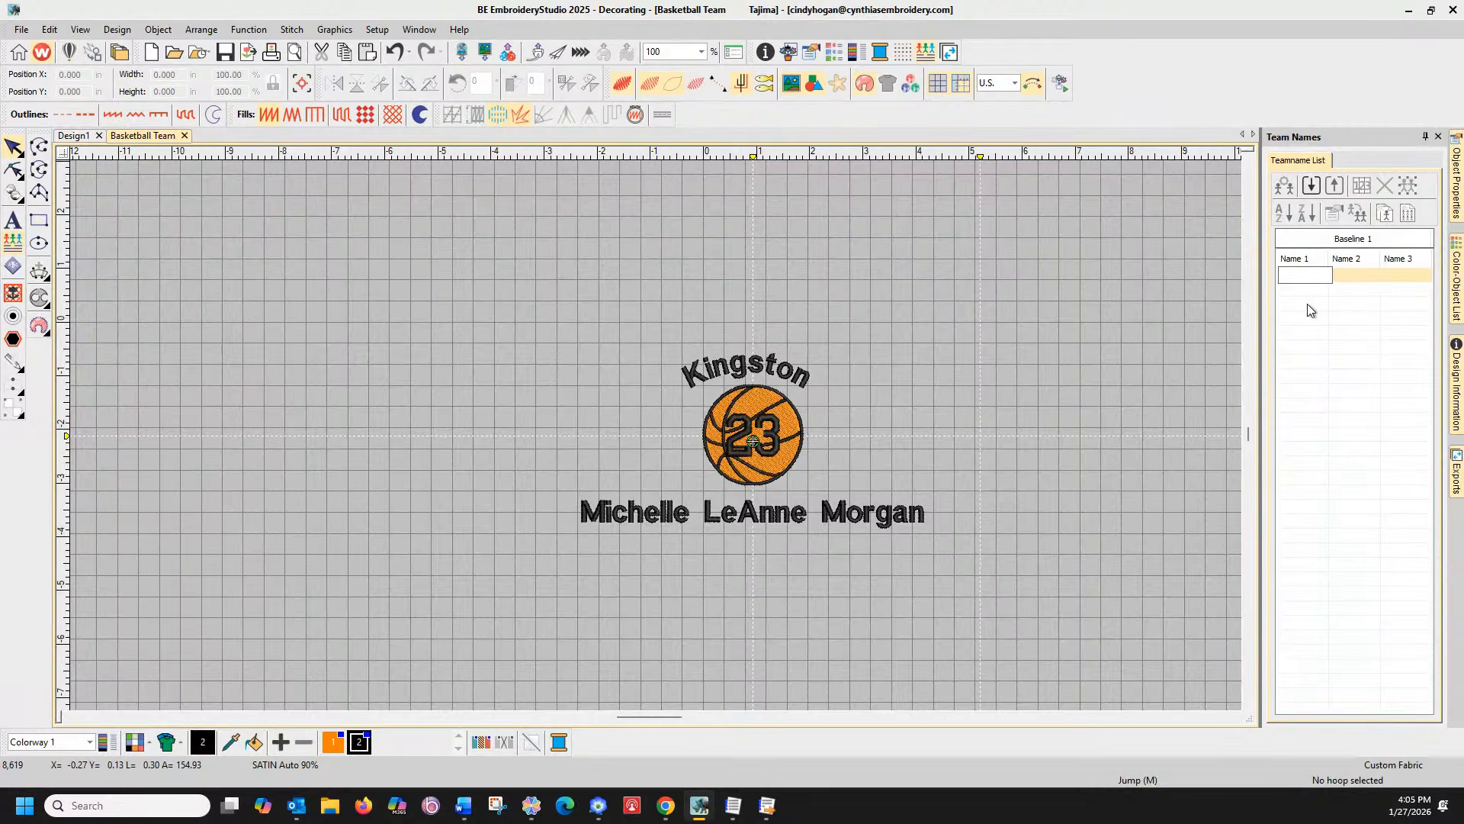
pyautogui.press('Tab')
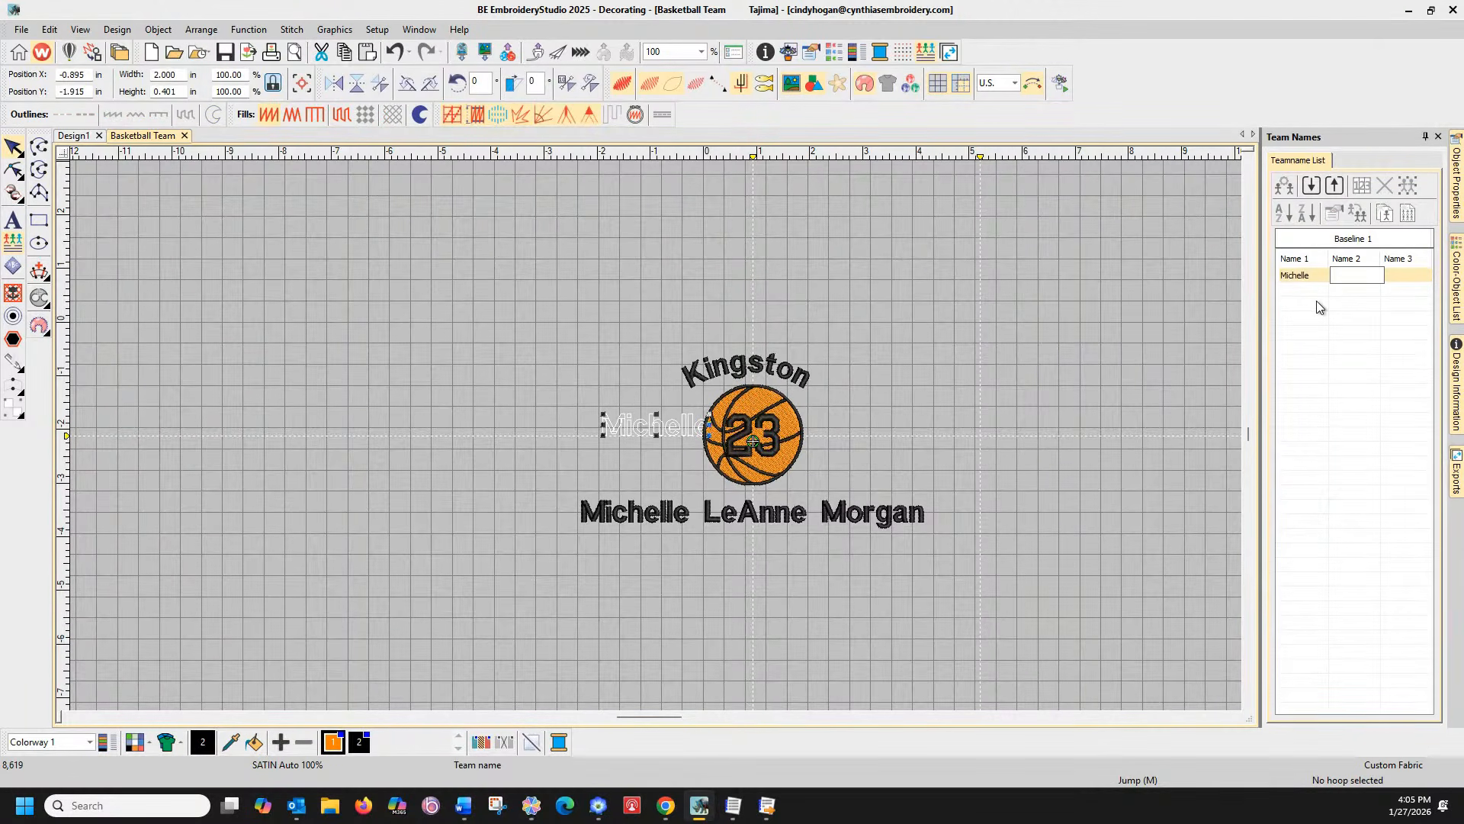
pyautogui.press('Tab')
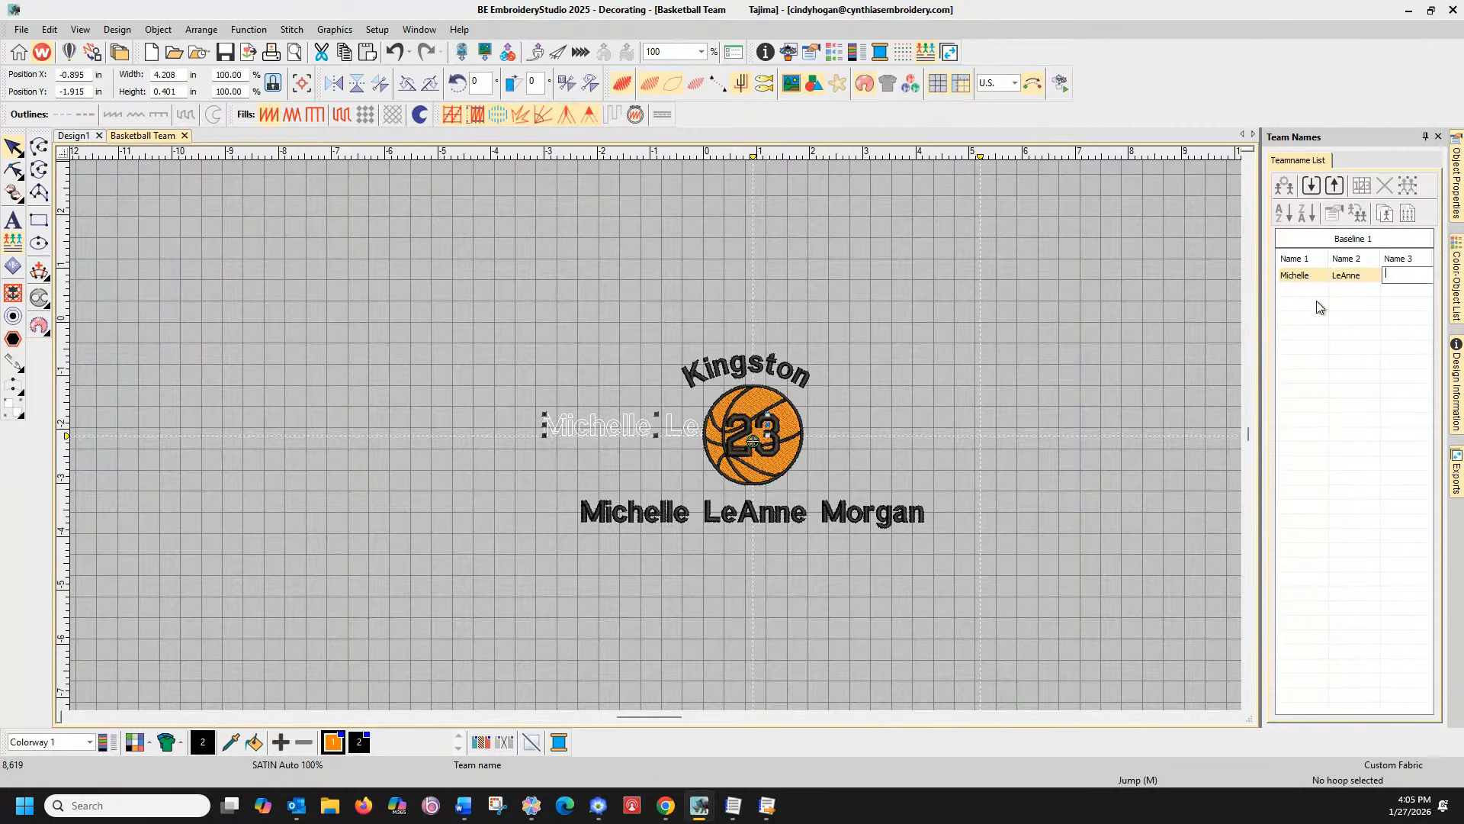
pyautogui.press('Return')
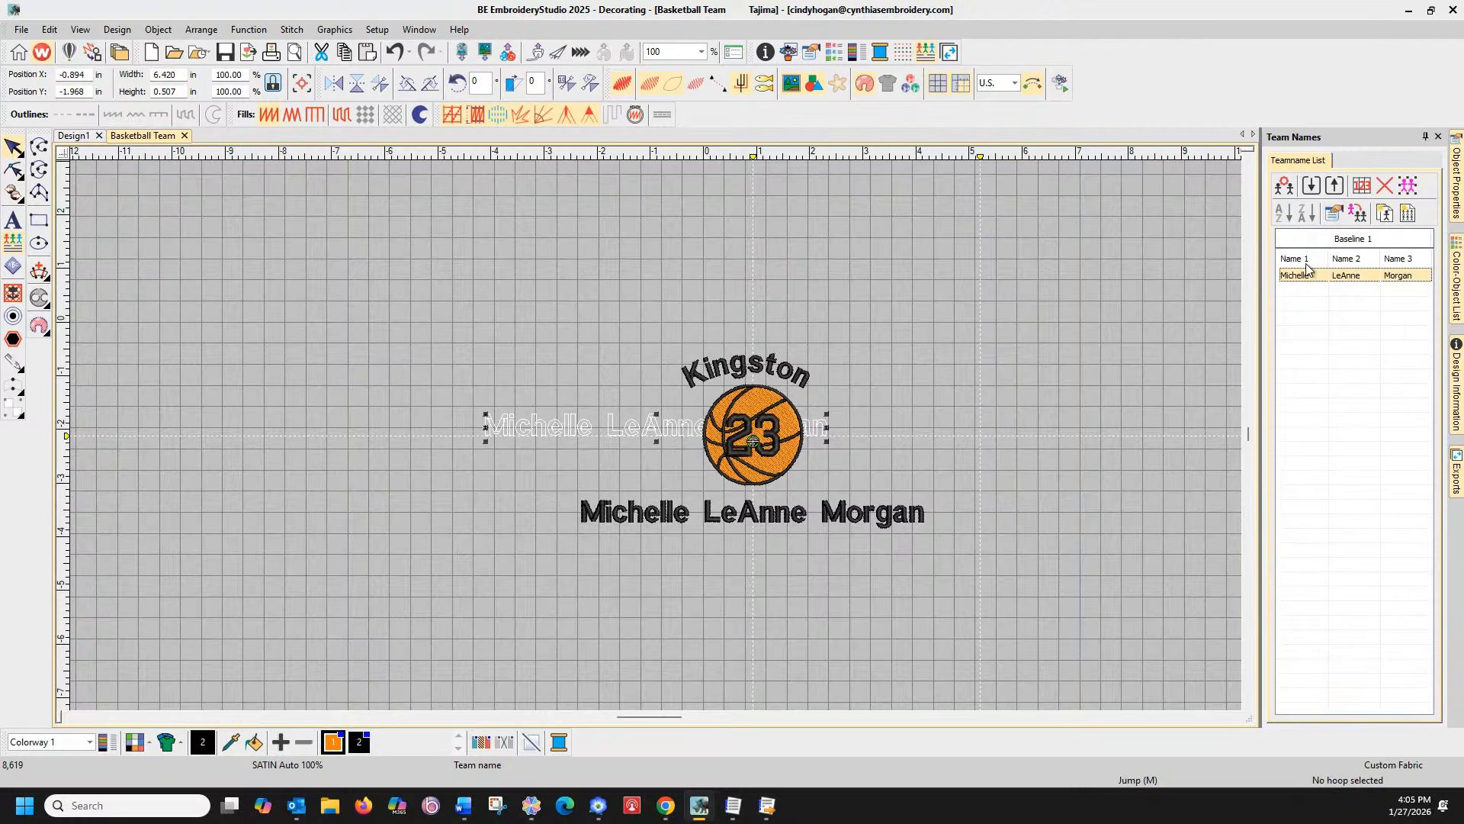
# Place the team-name text on the name line and delete the fixed stitched name lettering
pyautogui.moveTo(607, 421); pyautogui.dragTo(689, 517)
pyautogui.click(674, 516)
pyautogui.press('Delete')
pyautogui.click(688, 485)
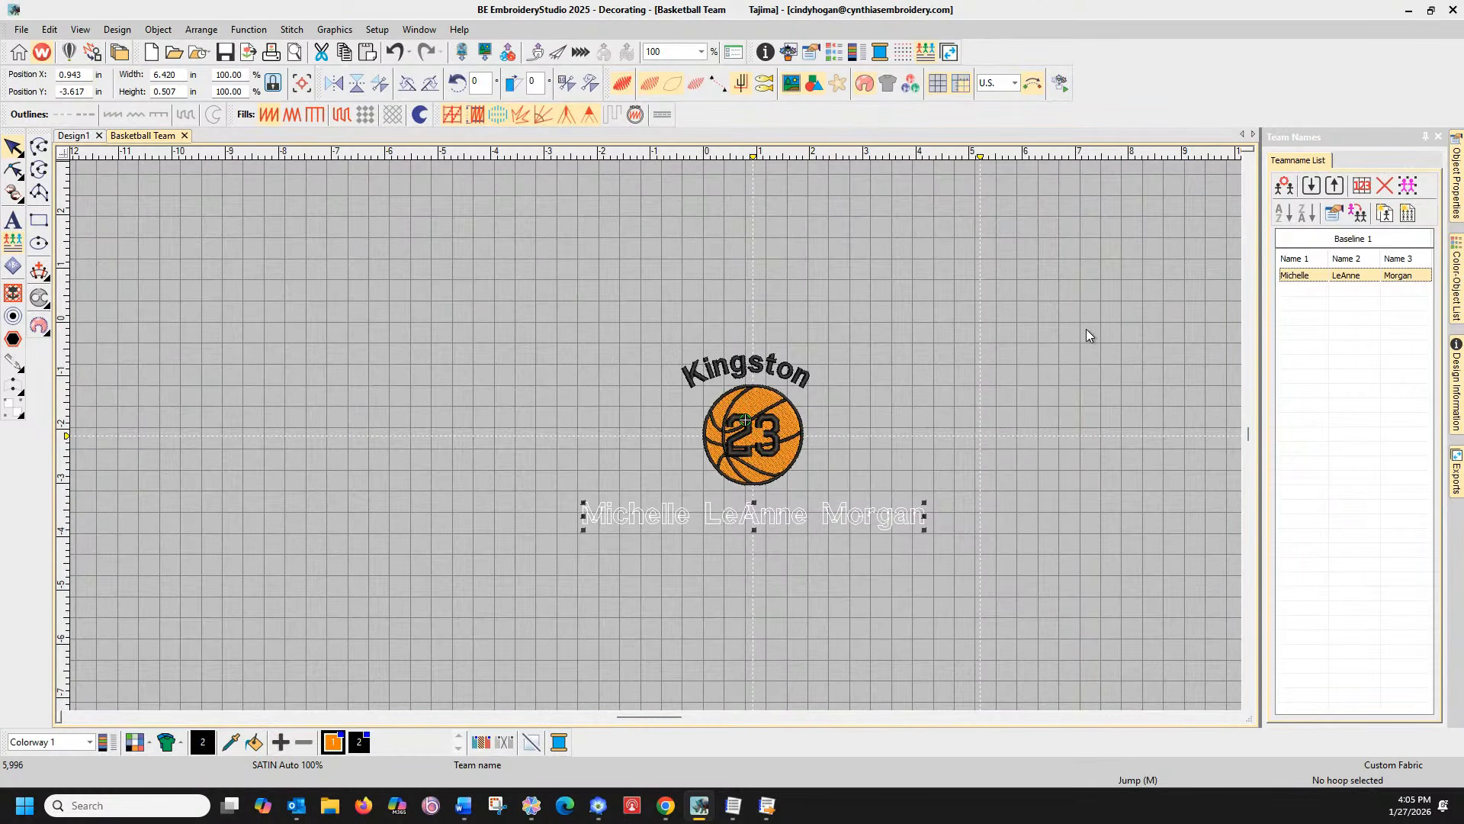
# Add a second player's first, middle and last names as a new list row
pyautogui.click(1305, 290)
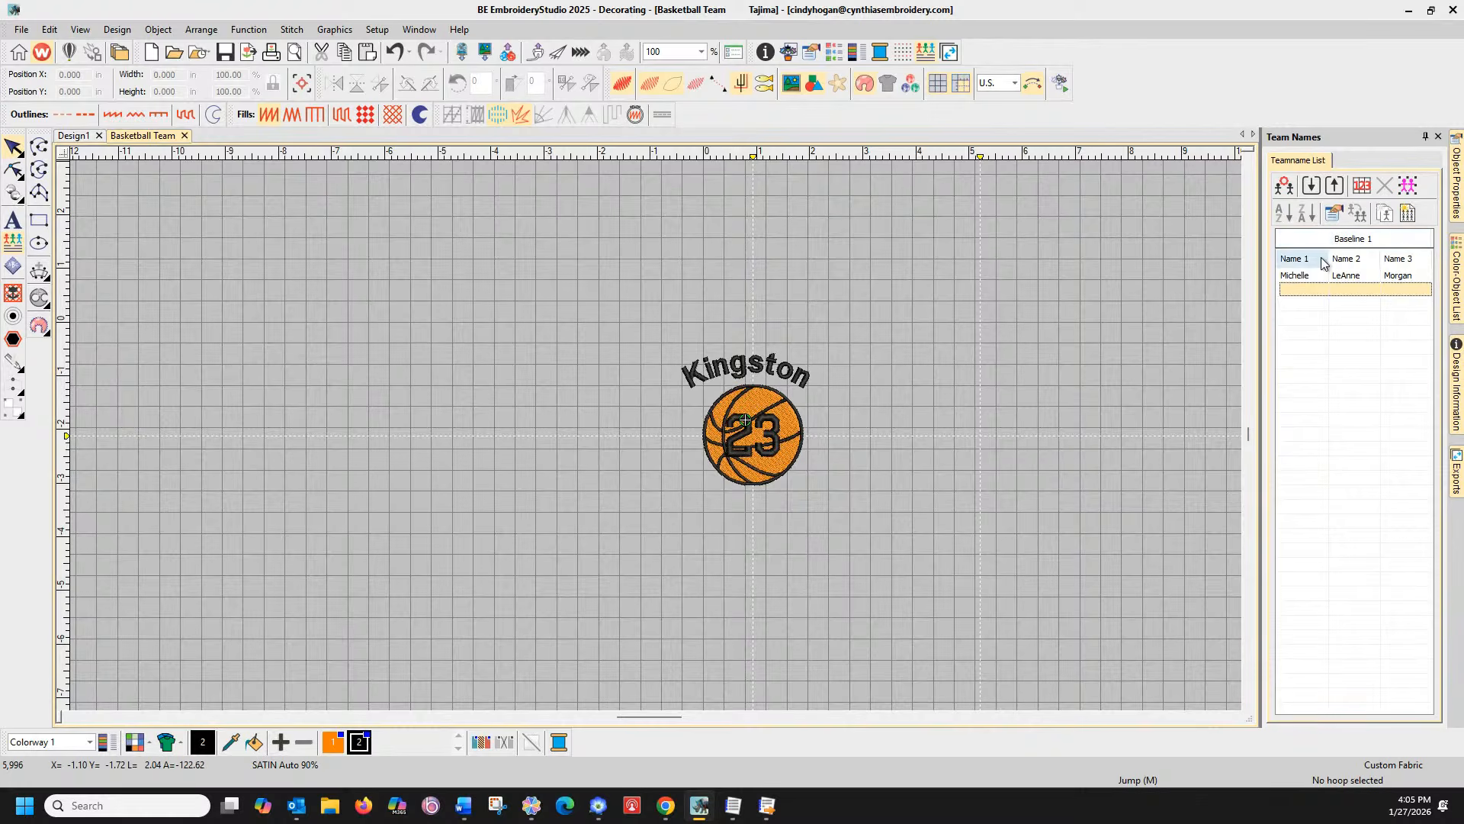
pyautogui.click(1303, 288)
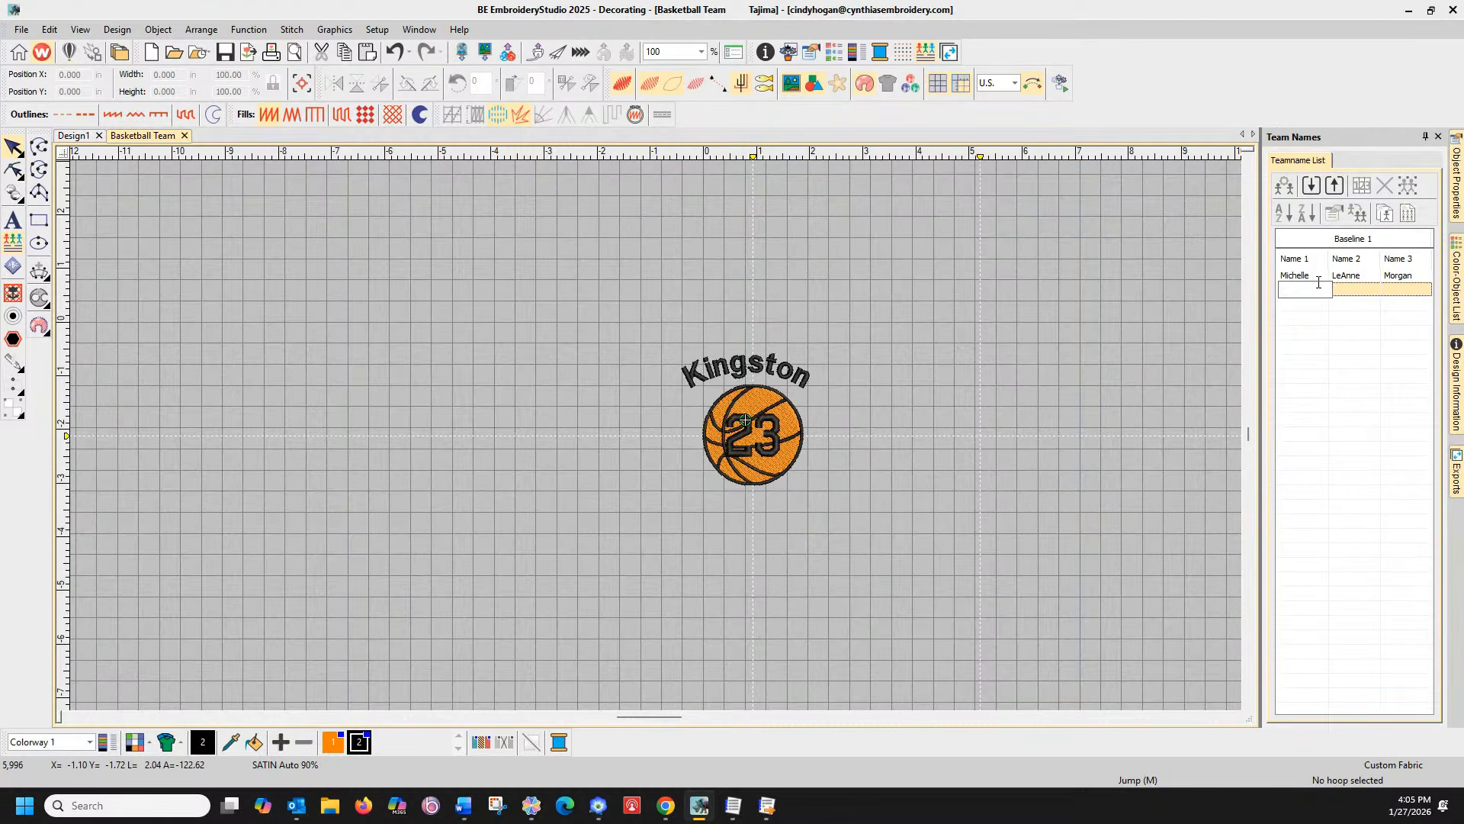
pyautogui.press('Tab')
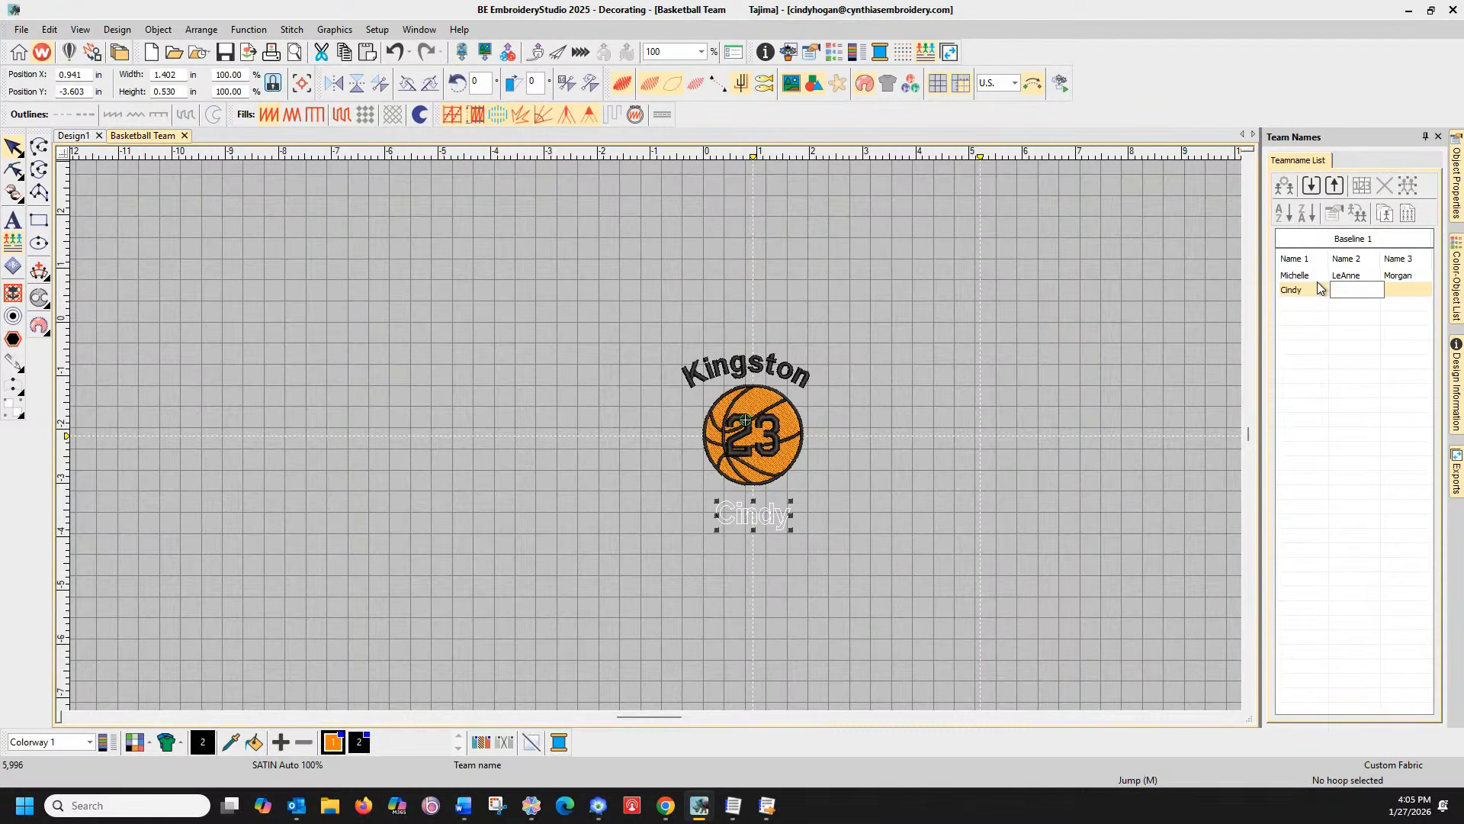
pyautogui.press('Tab')
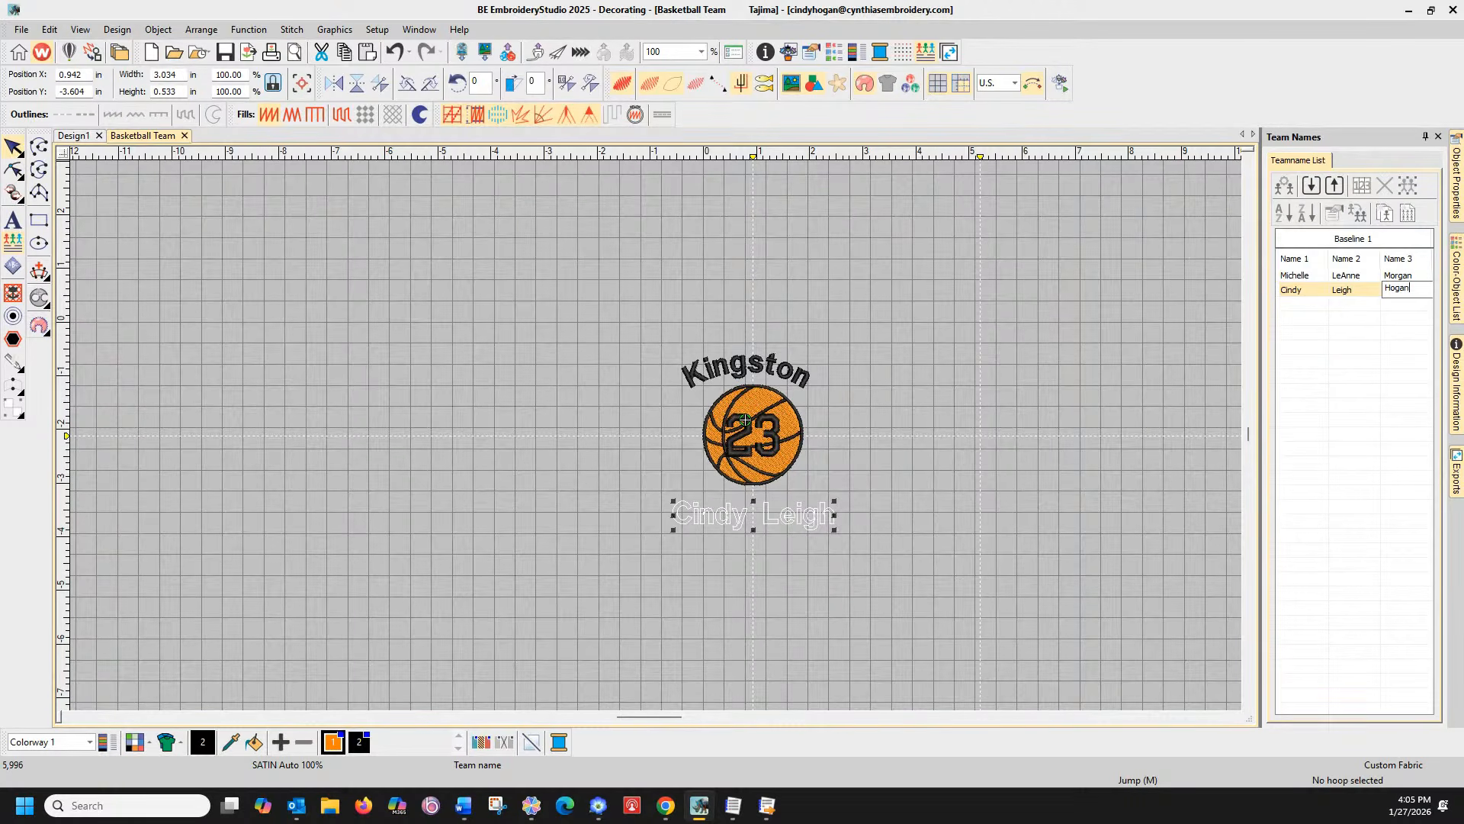
pyautogui.click(1292, 342)
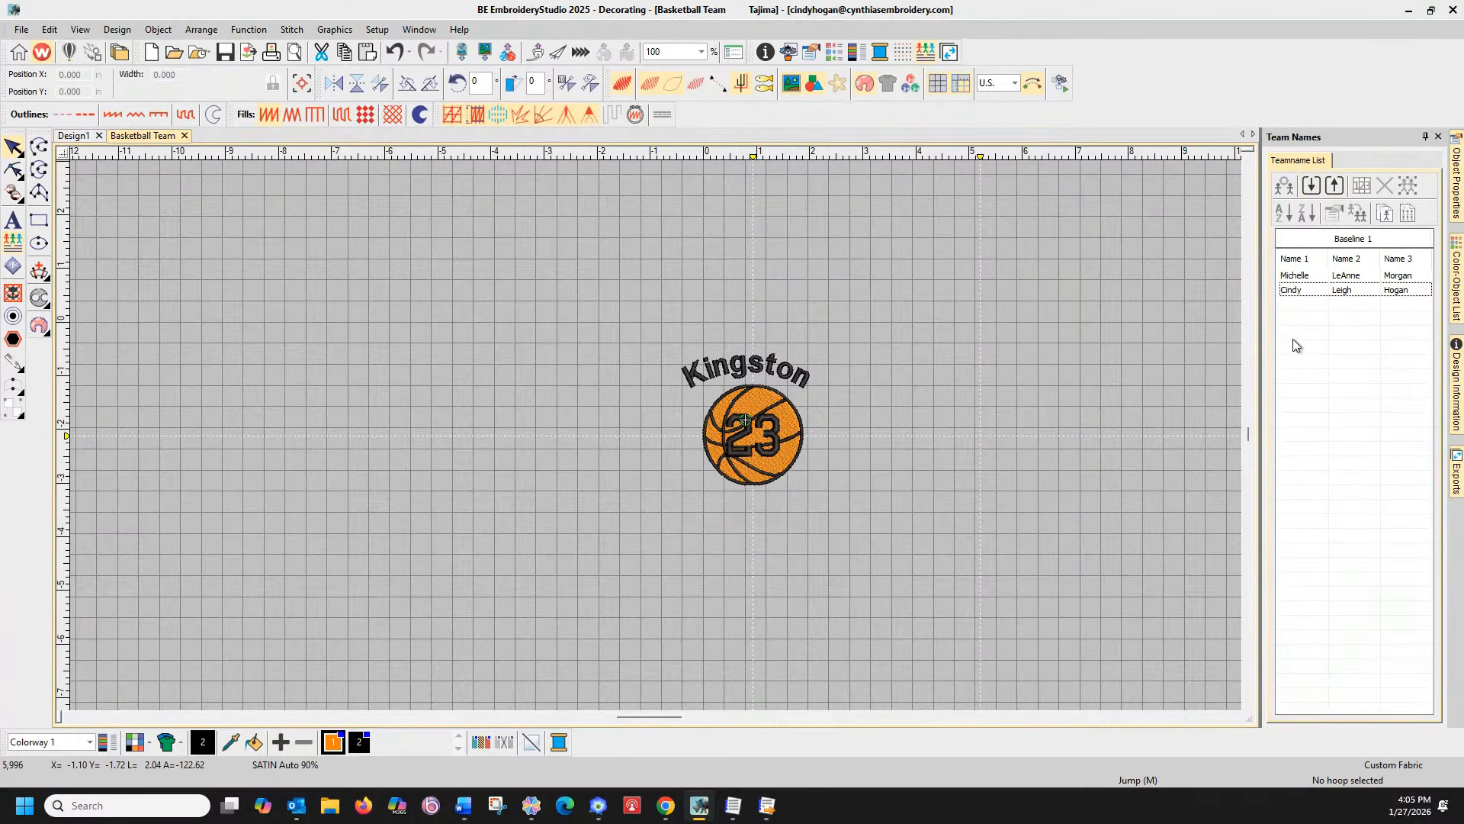
# Import Name drops list.csv from the Data (D:) drive as a CSV file, adding four players
pyautogui.click(1311, 187)
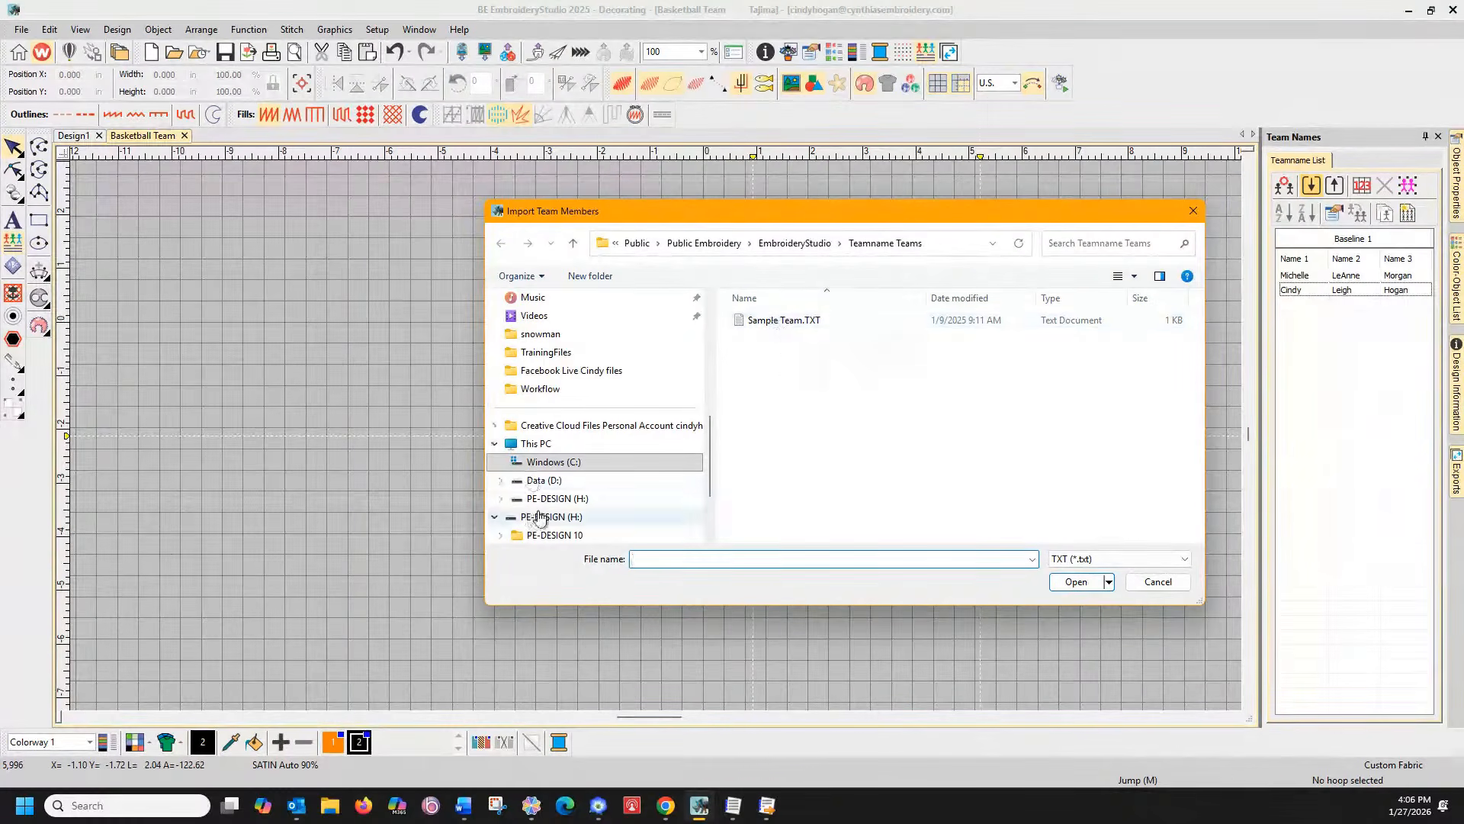
pyautogui.click(502, 482)
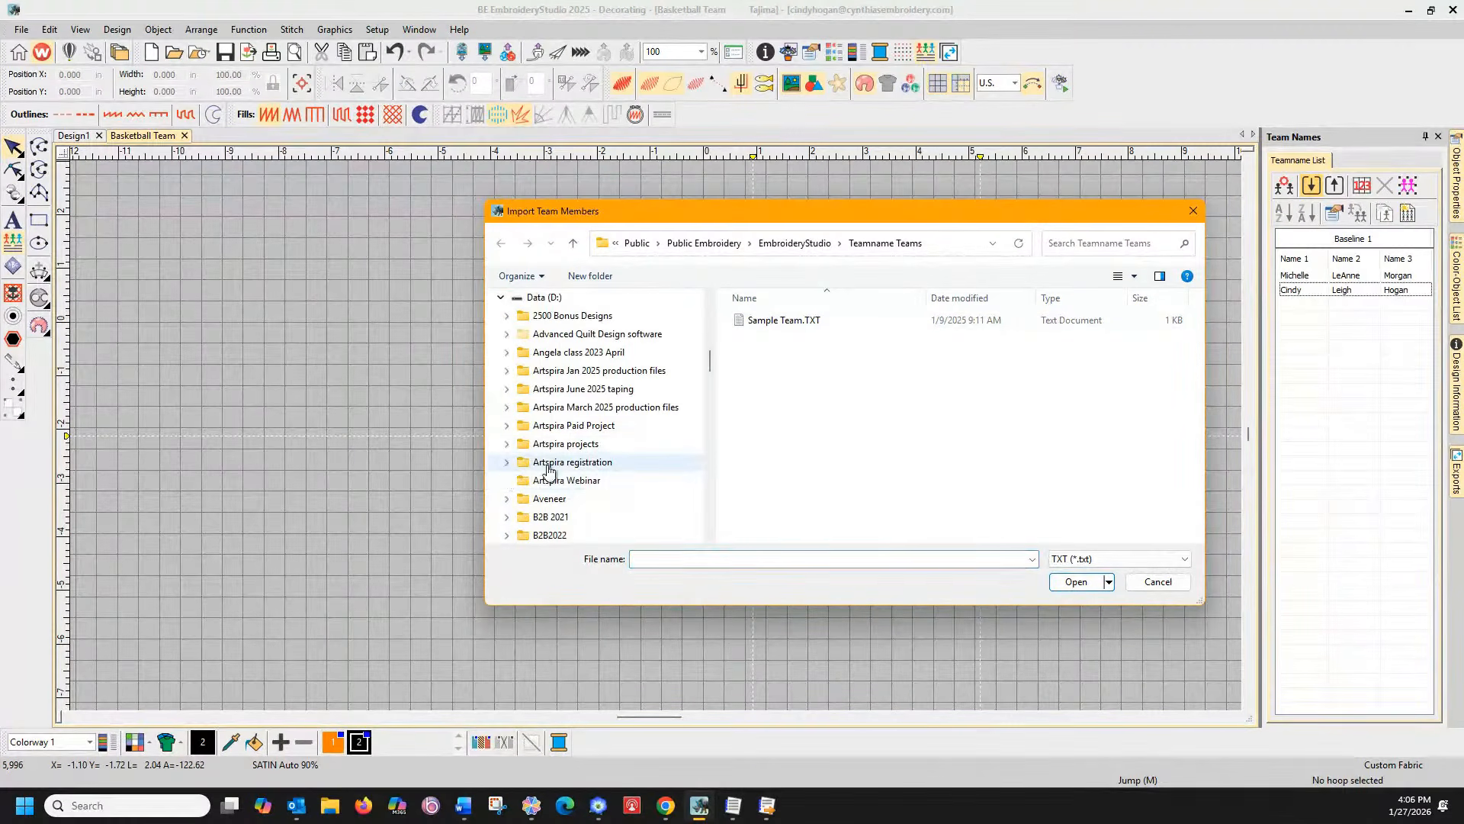
pyautogui.scroll(-5, 607, 446)
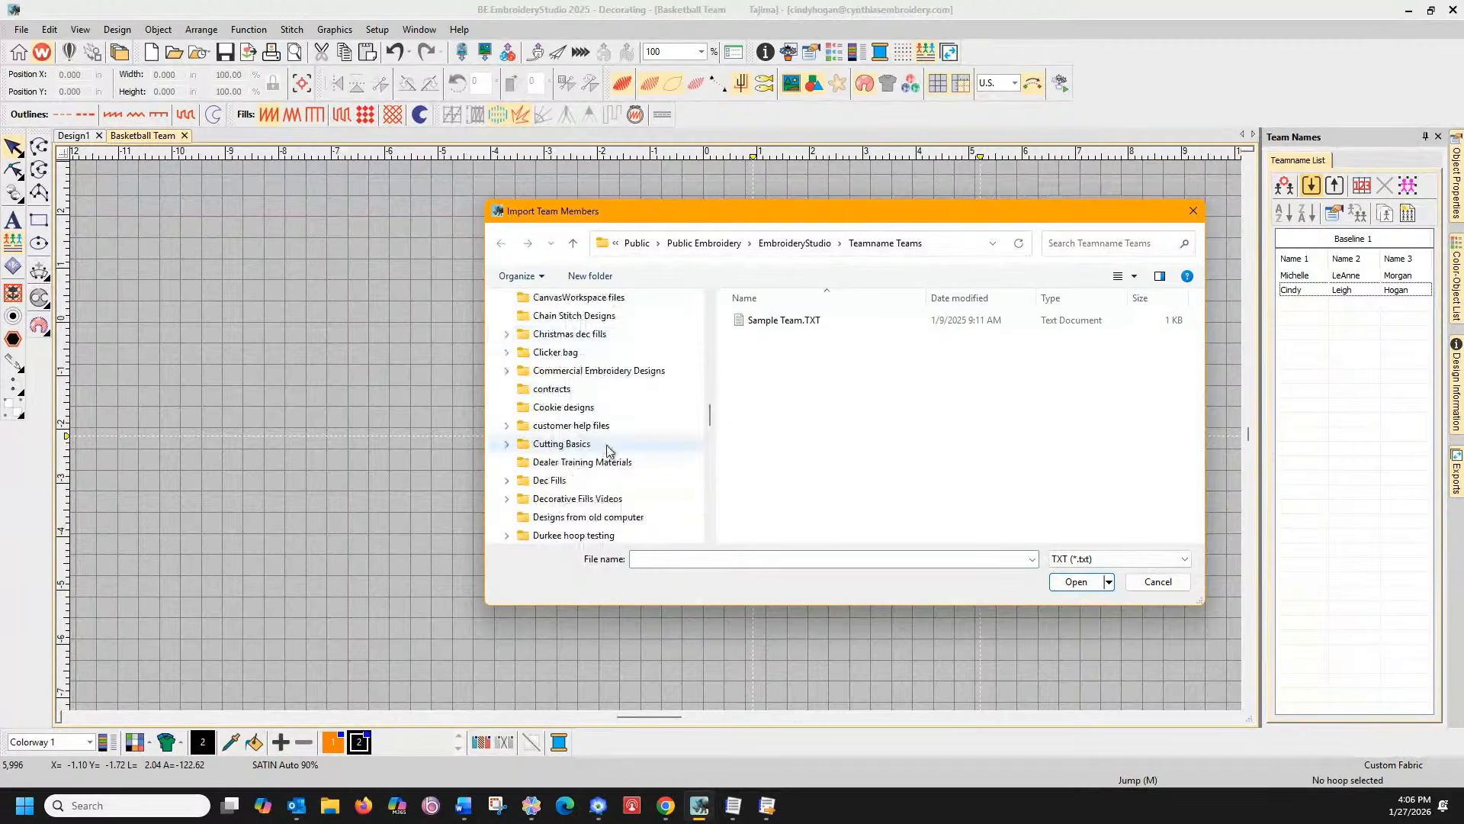
pyautogui.scroll(-3, 607, 450)
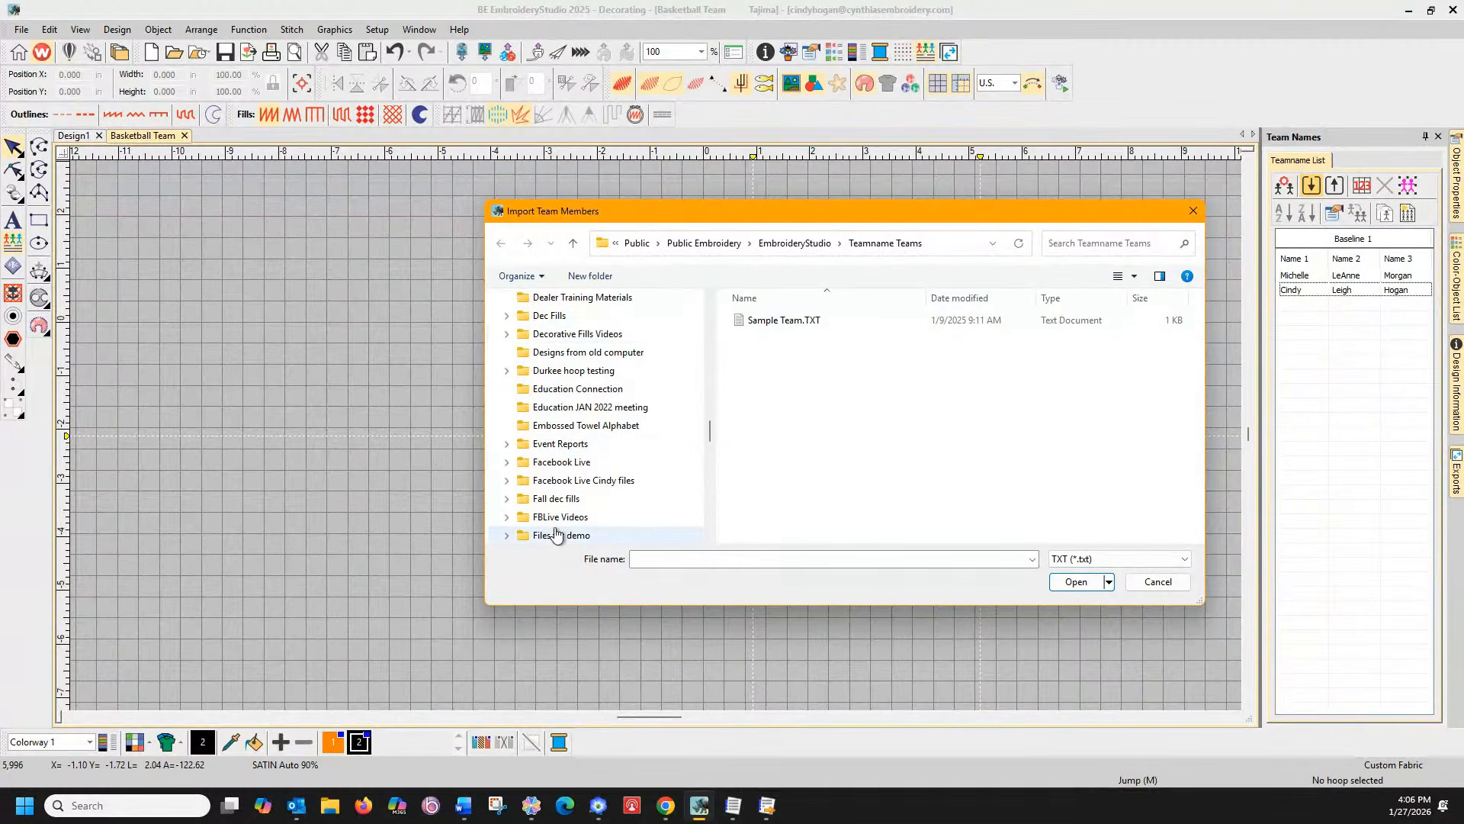
pyautogui.click(511, 480)
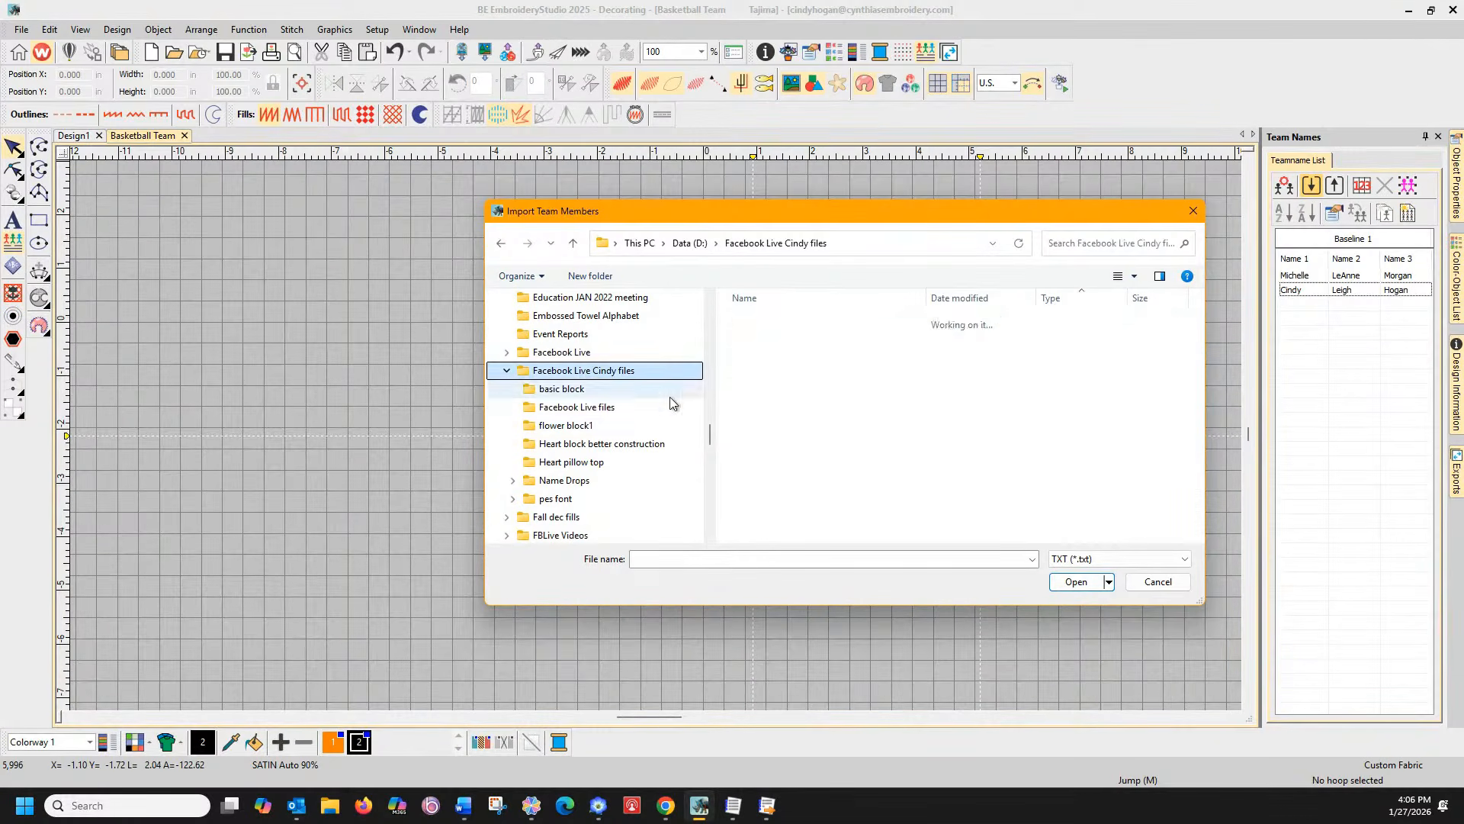
pyautogui.doubleClick(776, 337)
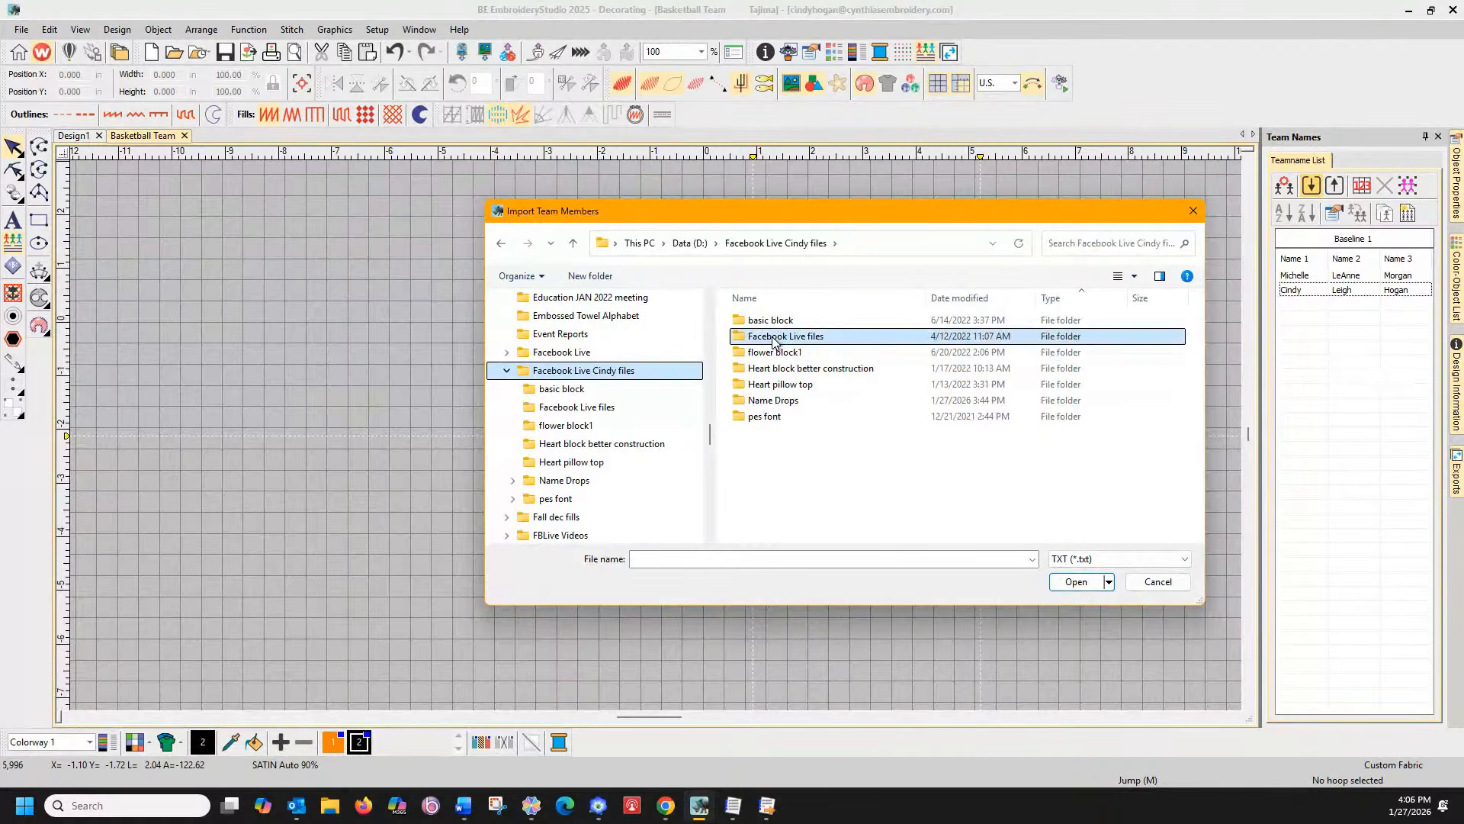
pyautogui.click(579, 370)
pyautogui.click(1118, 558)
pyautogui.click(1074, 572)
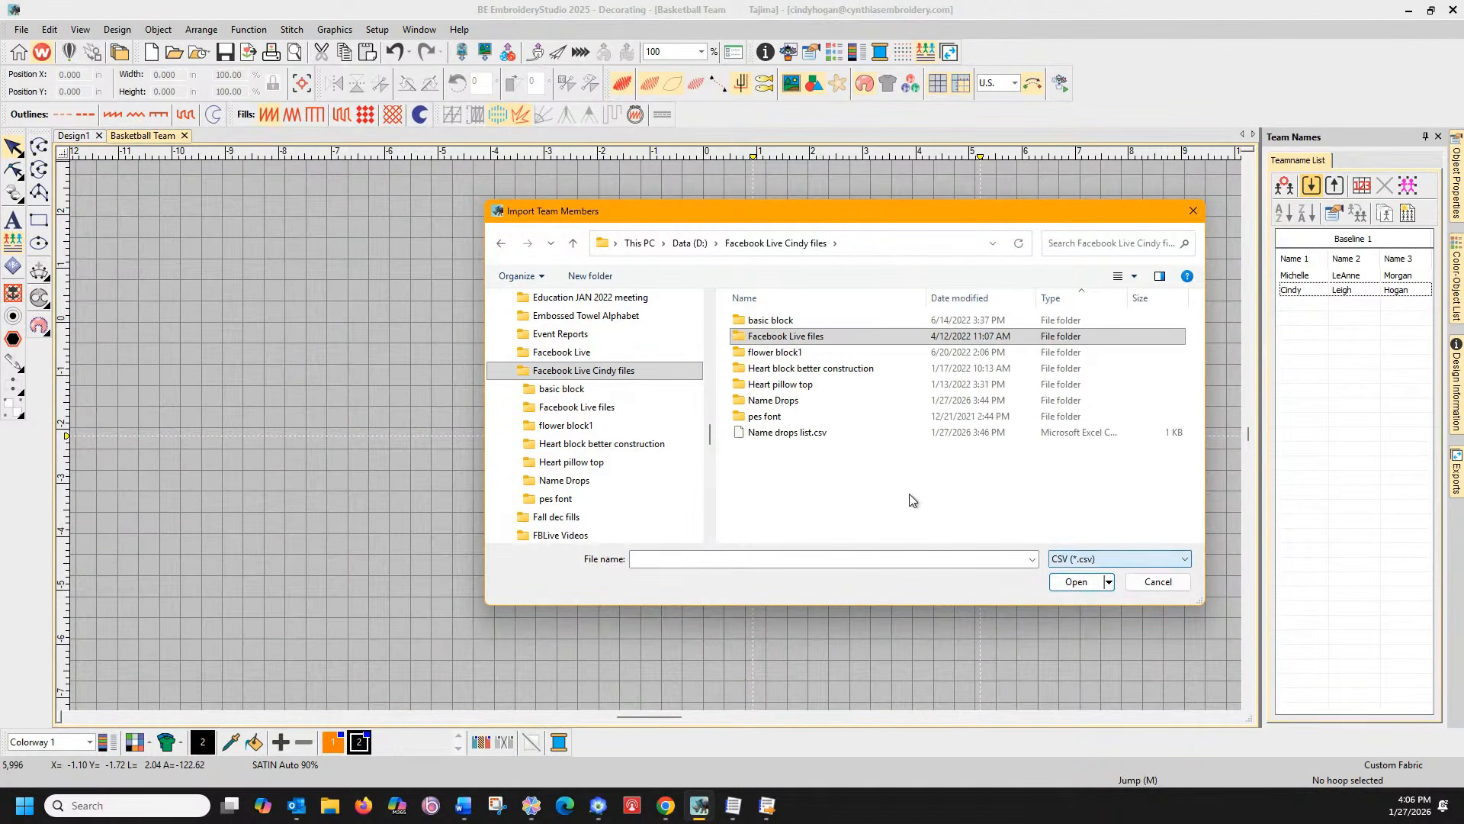
pyautogui.doubleClick(786, 432)
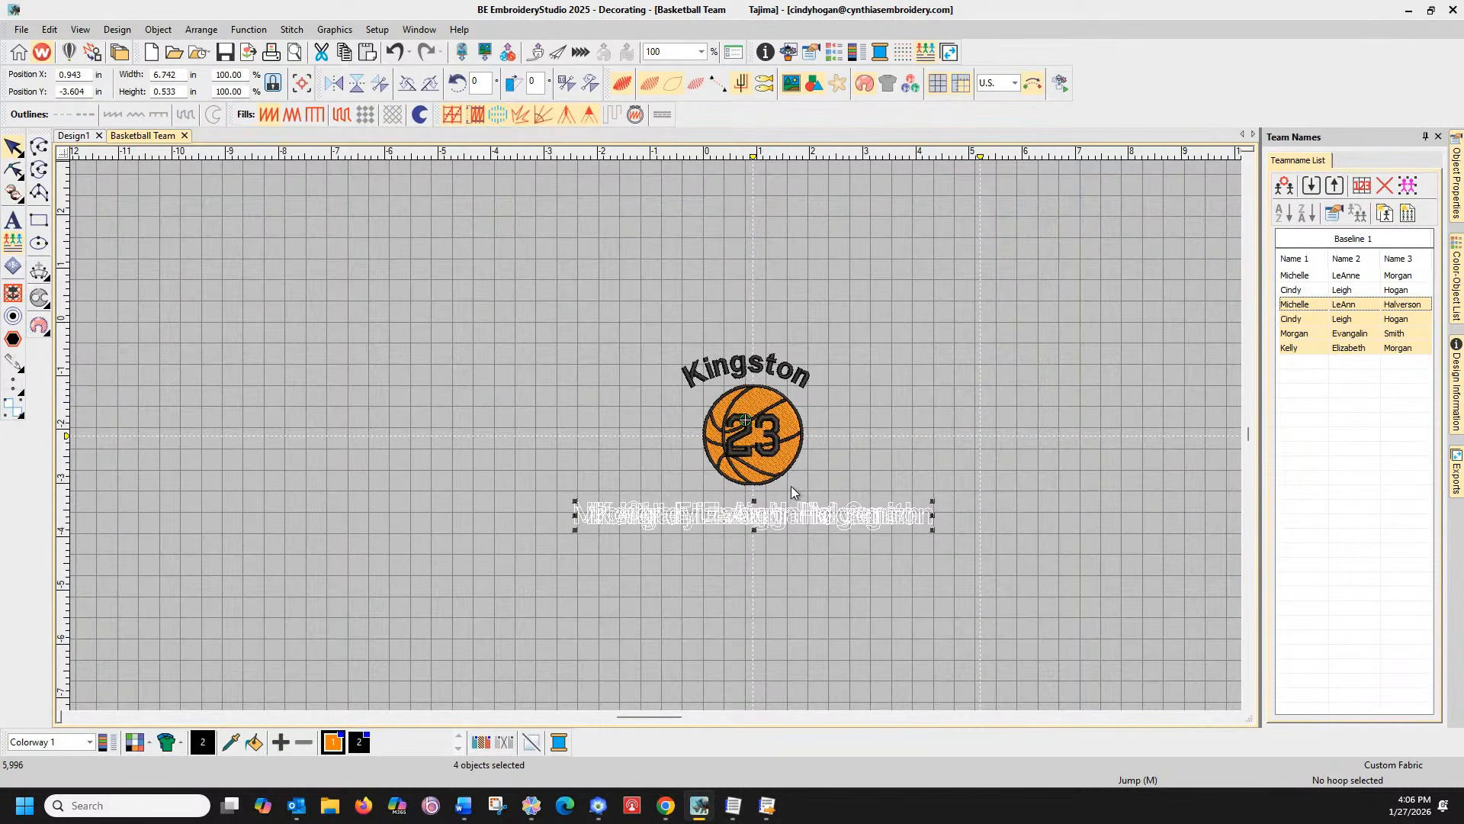
# Preview team members' names on the design from the list, ending on the first player
pyautogui.click(1300, 277)
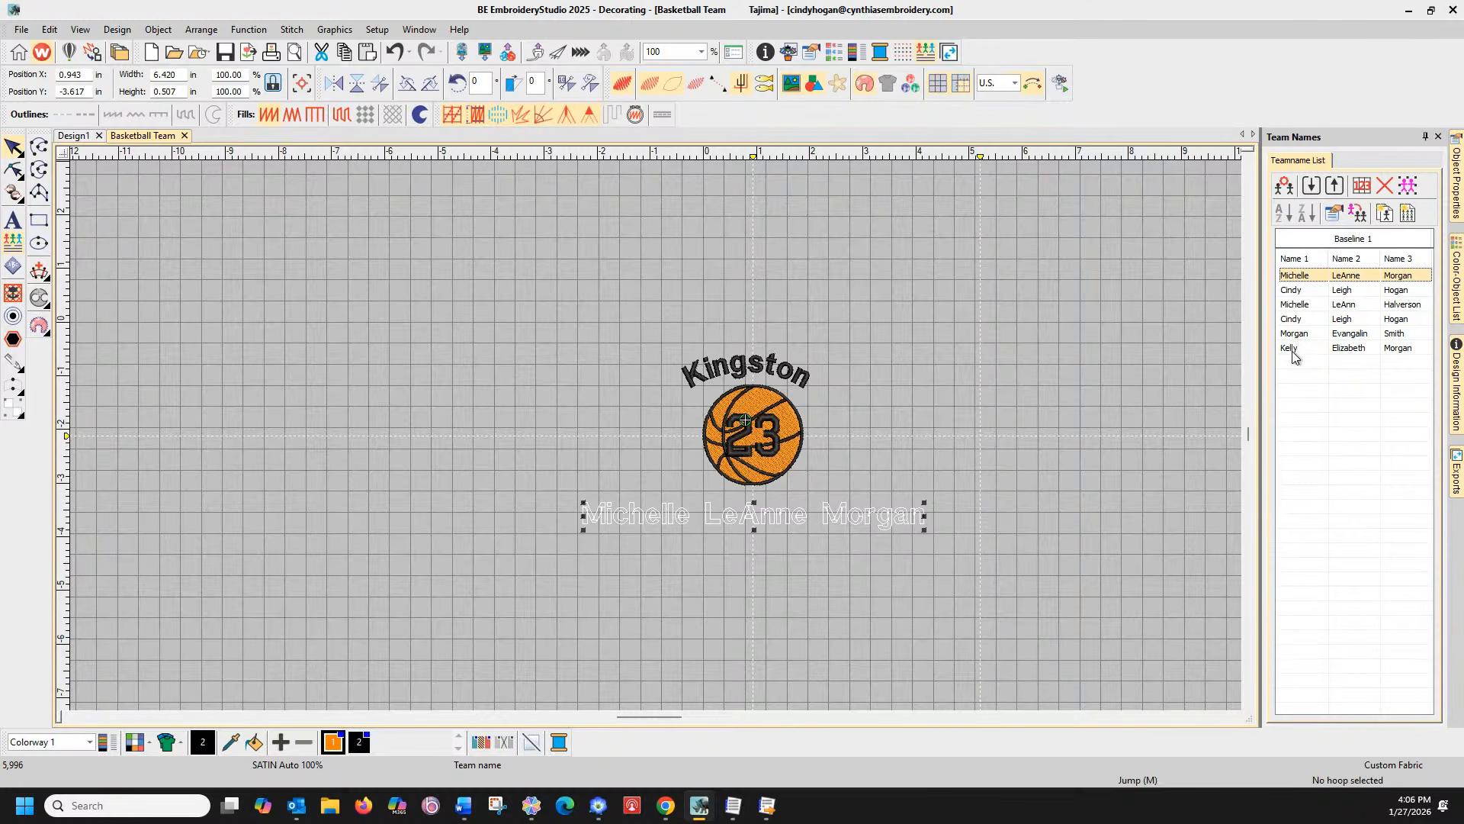
pyautogui.keyDown('shift'); pyautogui.click(1293, 352); pyautogui.keyUp('shift')
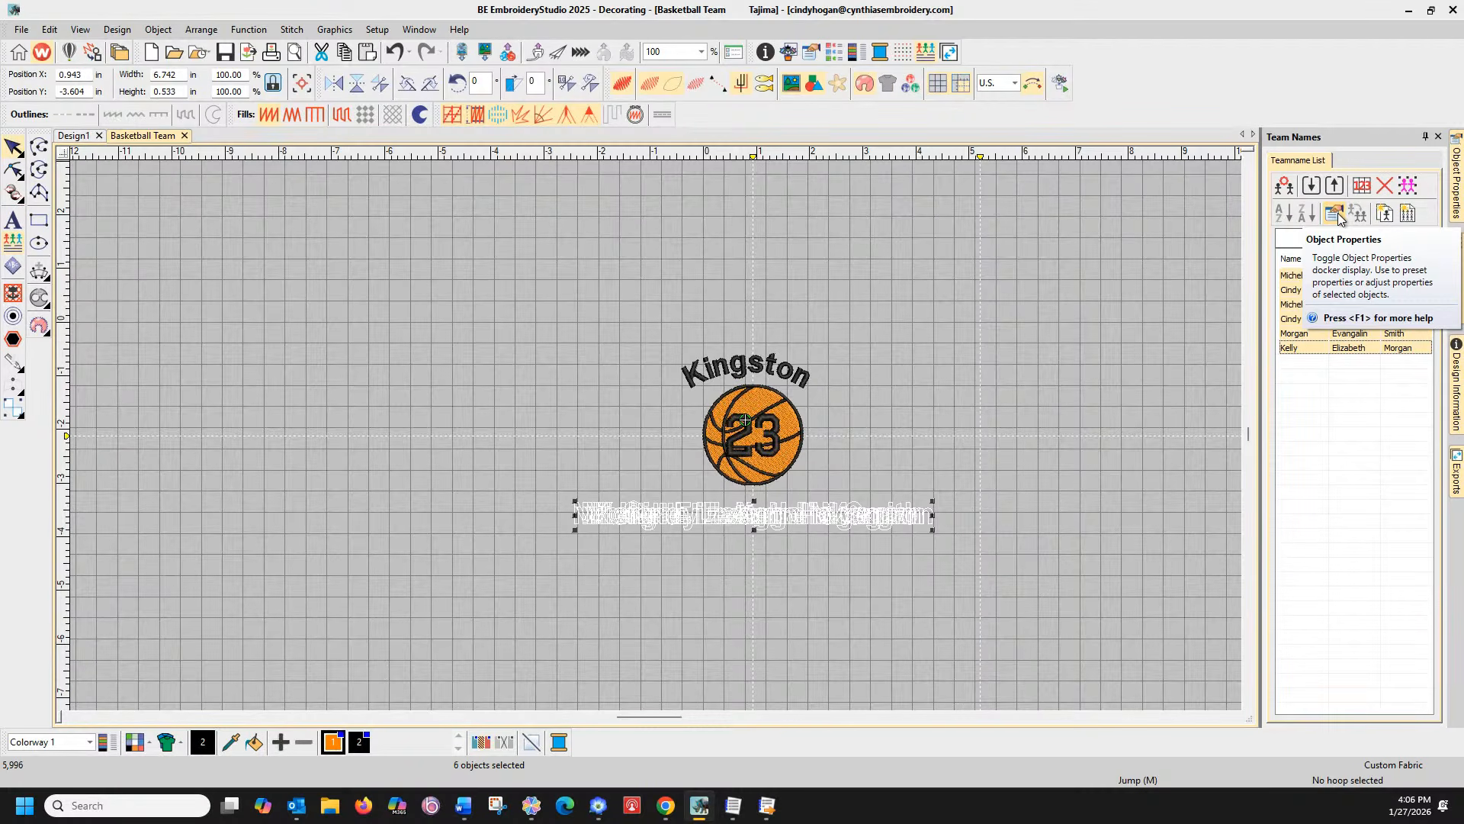
pyautogui.click(1316, 385)
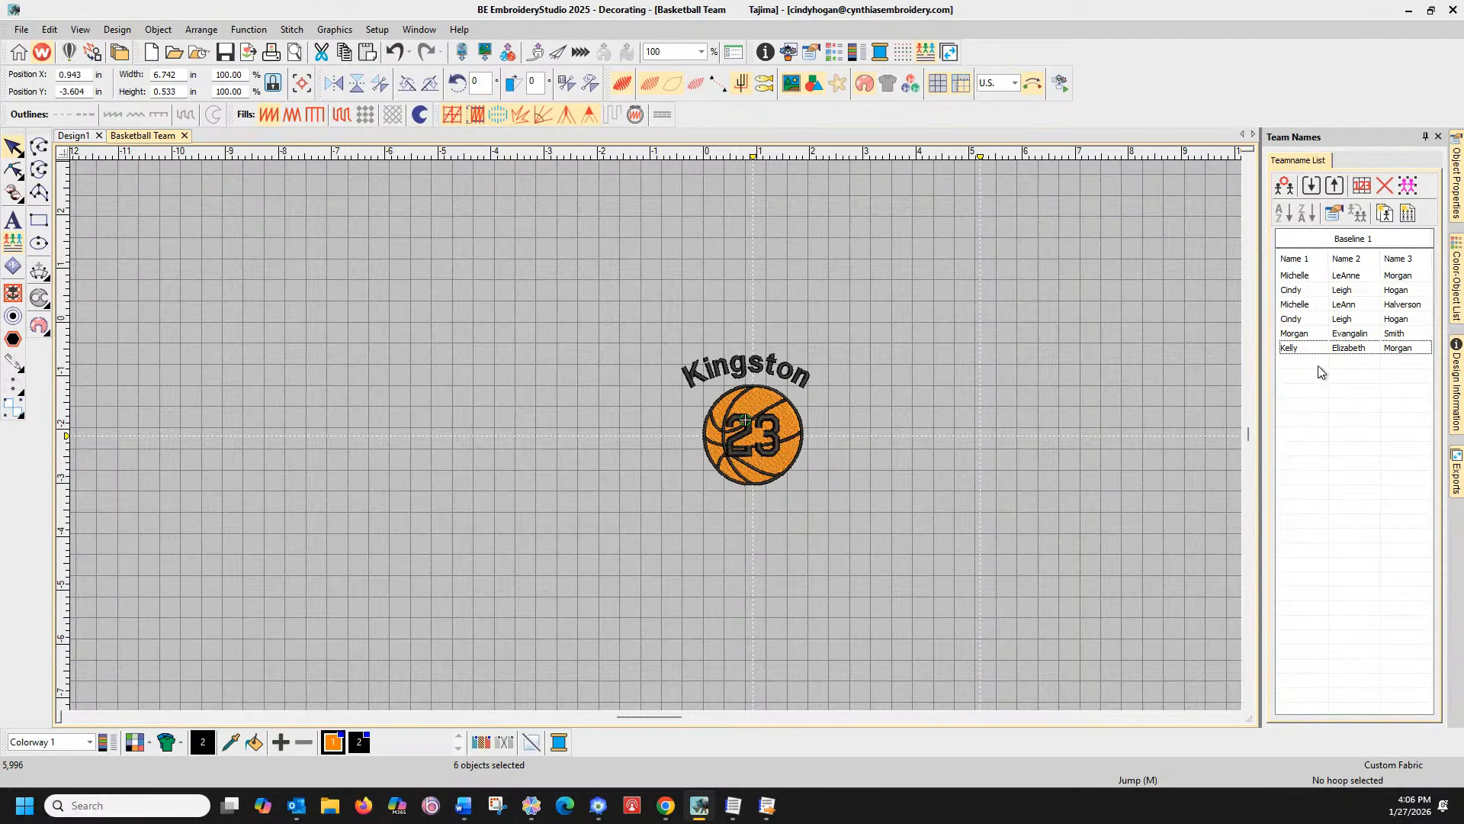
pyautogui.click(1305, 280)
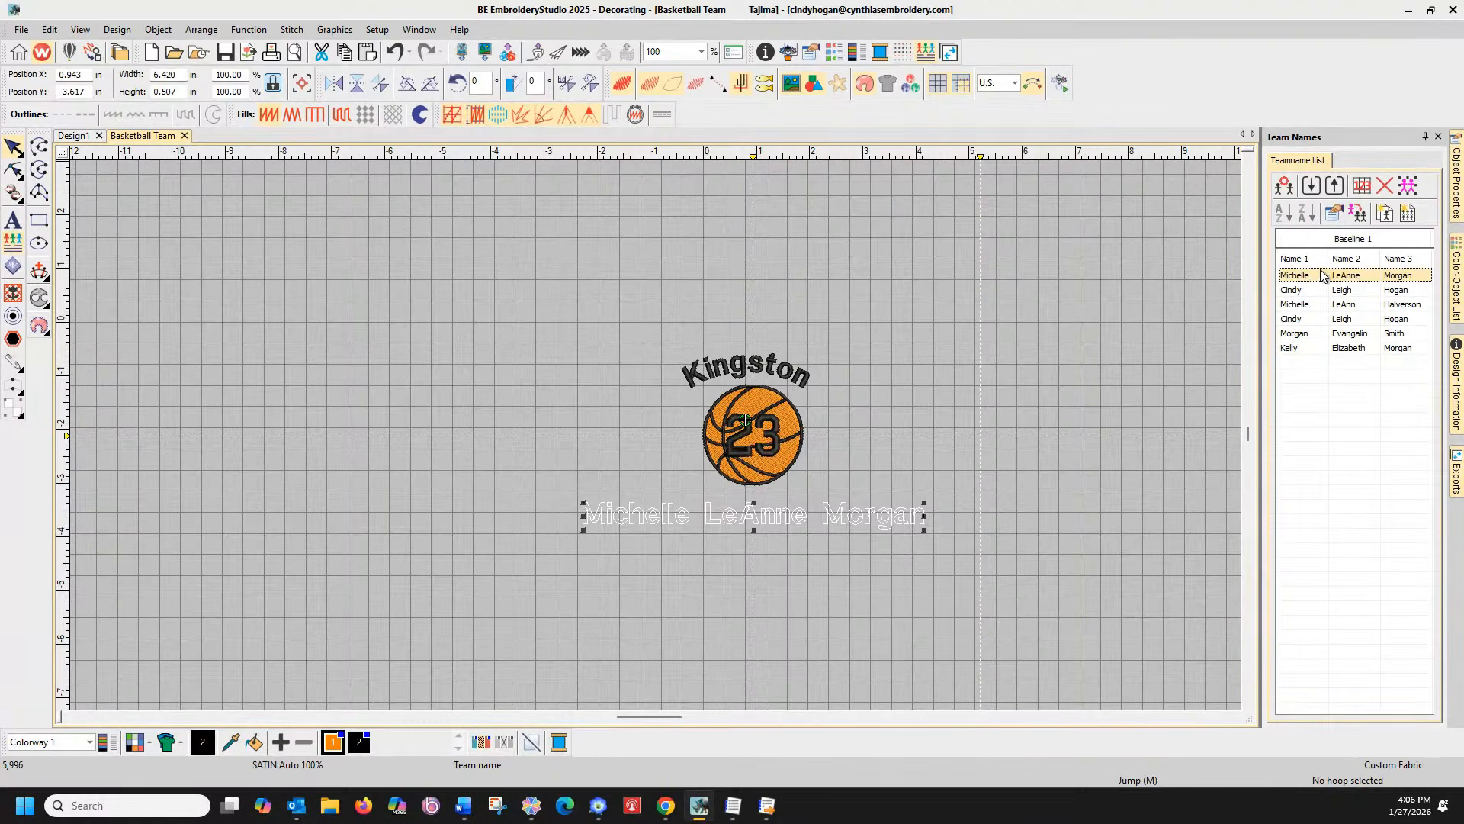
pyautogui.click(1365, 185)
# Try Name Order settings for one-part, two-part, then full three-part names
pyautogui.click(660, 369)
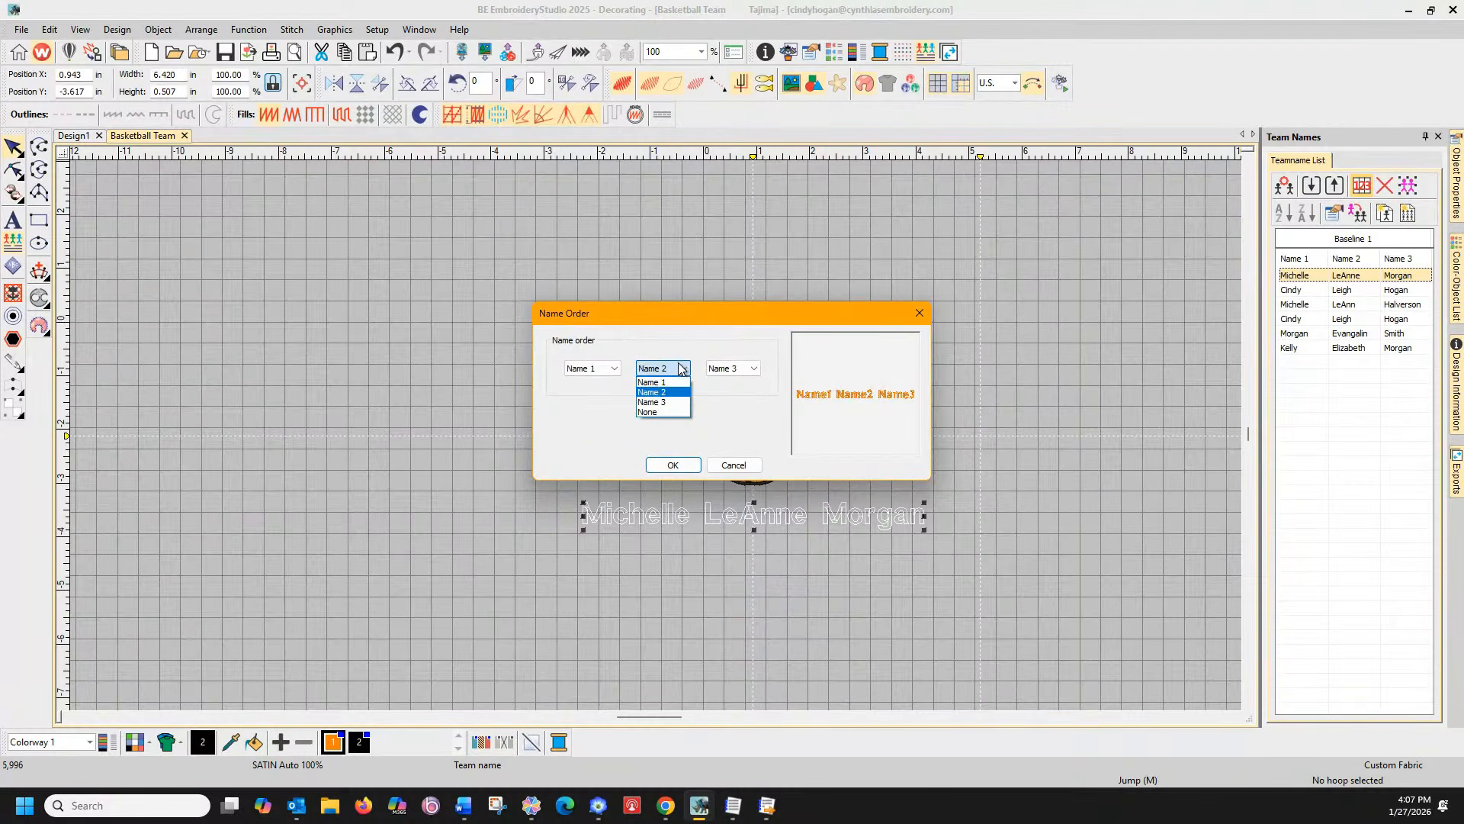
pyautogui.click(650, 412)
pyautogui.click(686, 463)
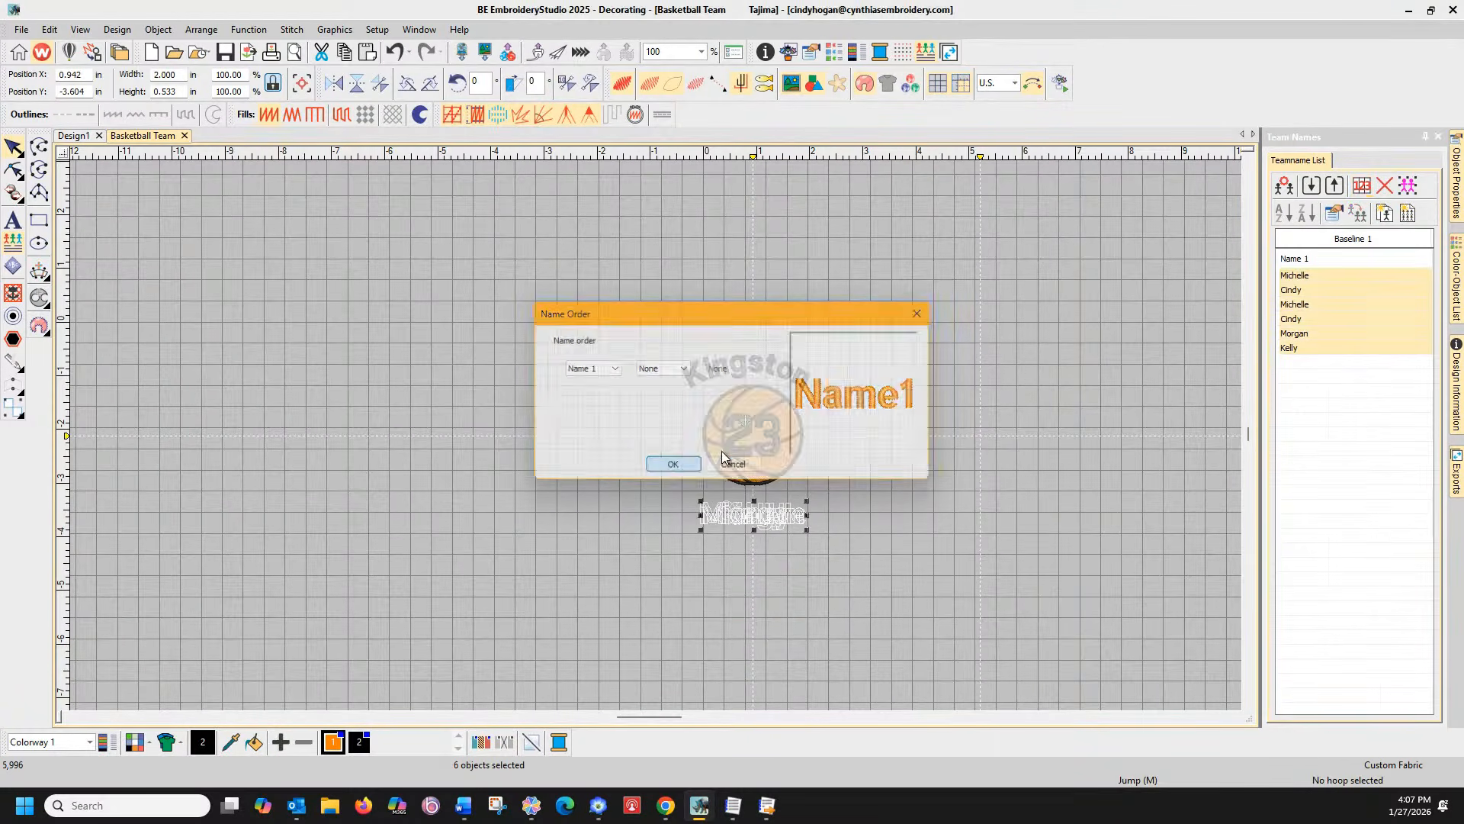
pyautogui.click(1361, 187)
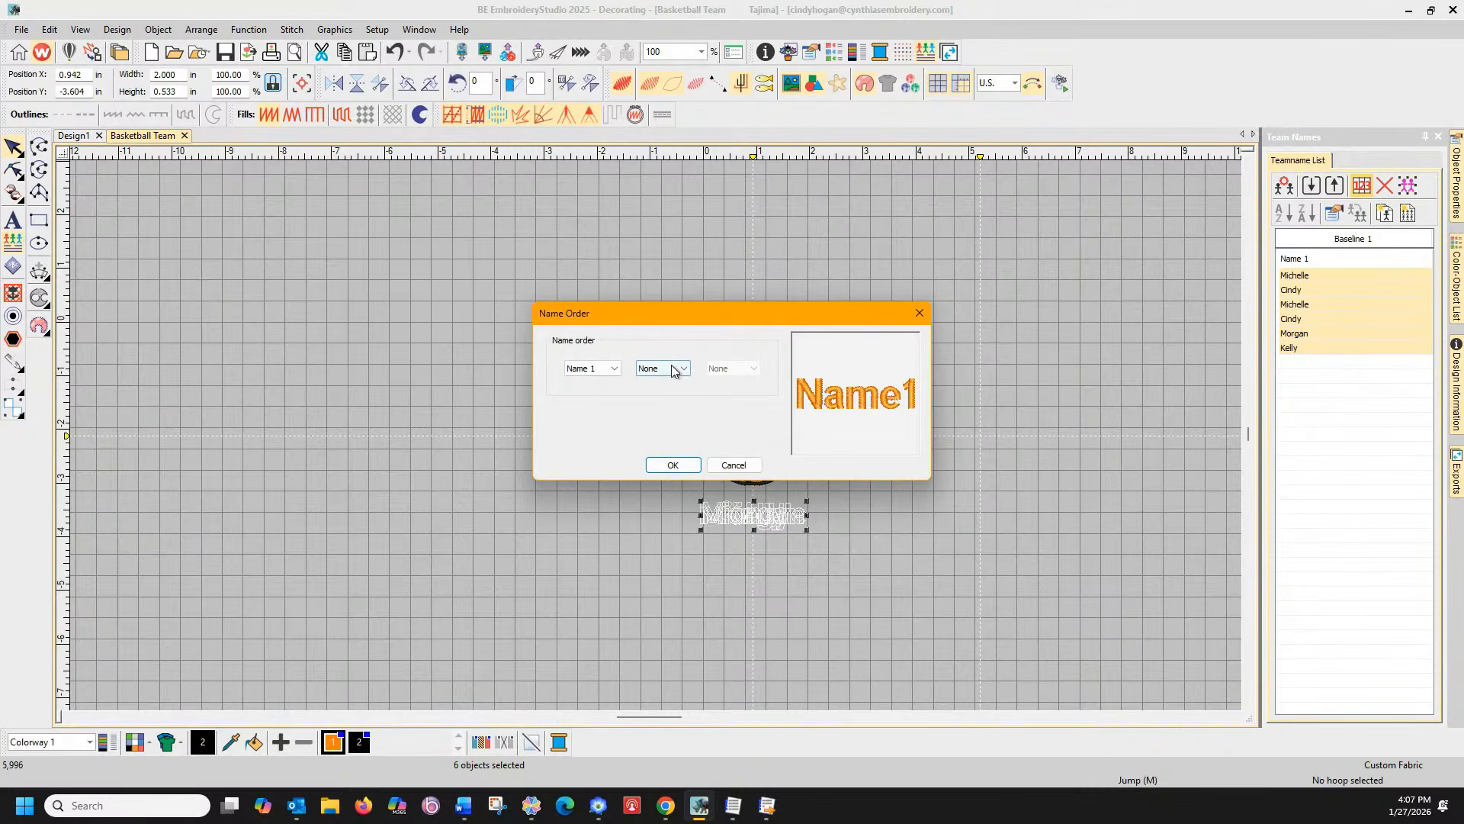
pyautogui.click(680, 370)
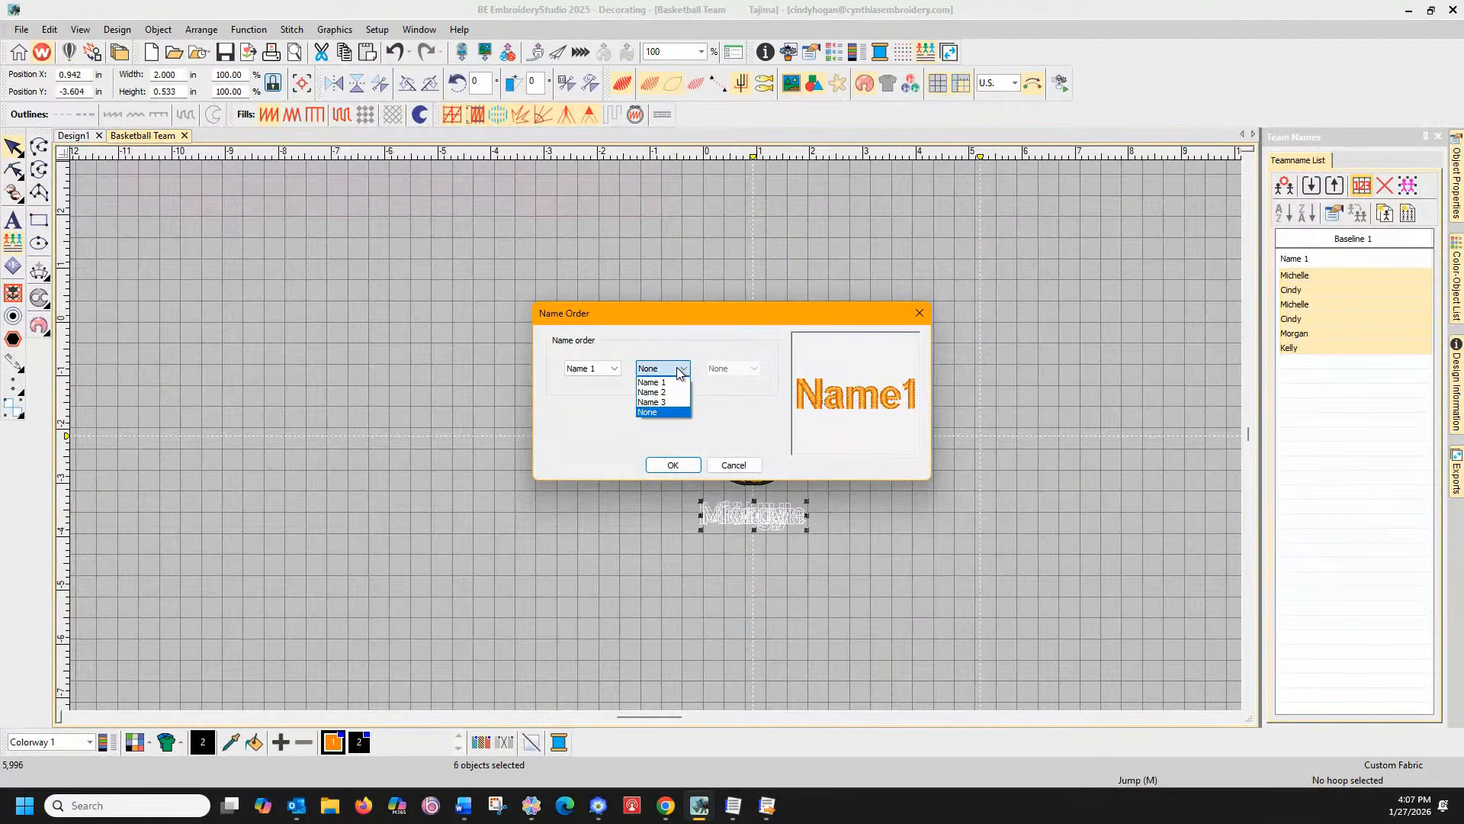
pyautogui.click(678, 393)
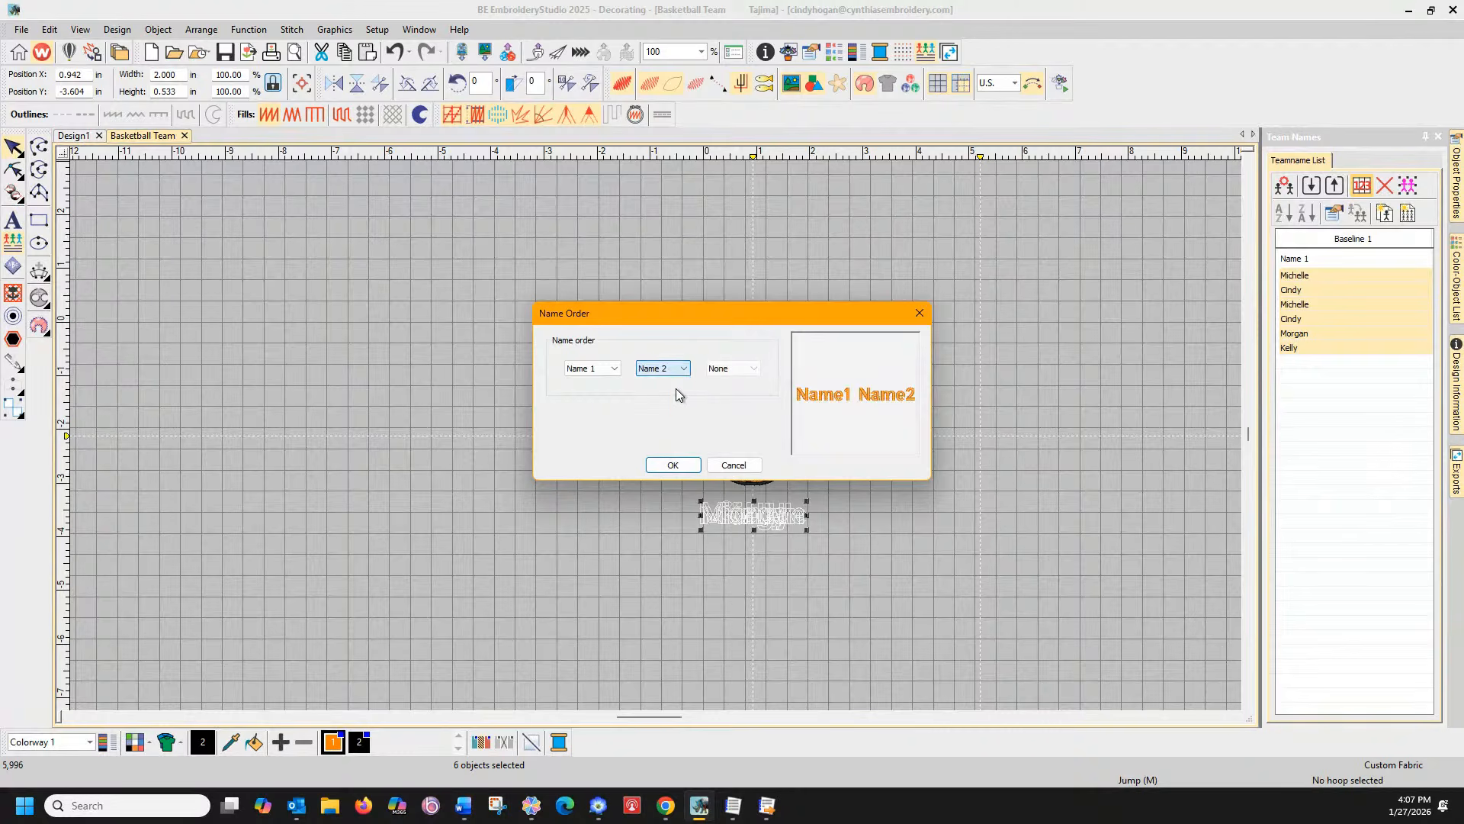
pyautogui.click(691, 469)
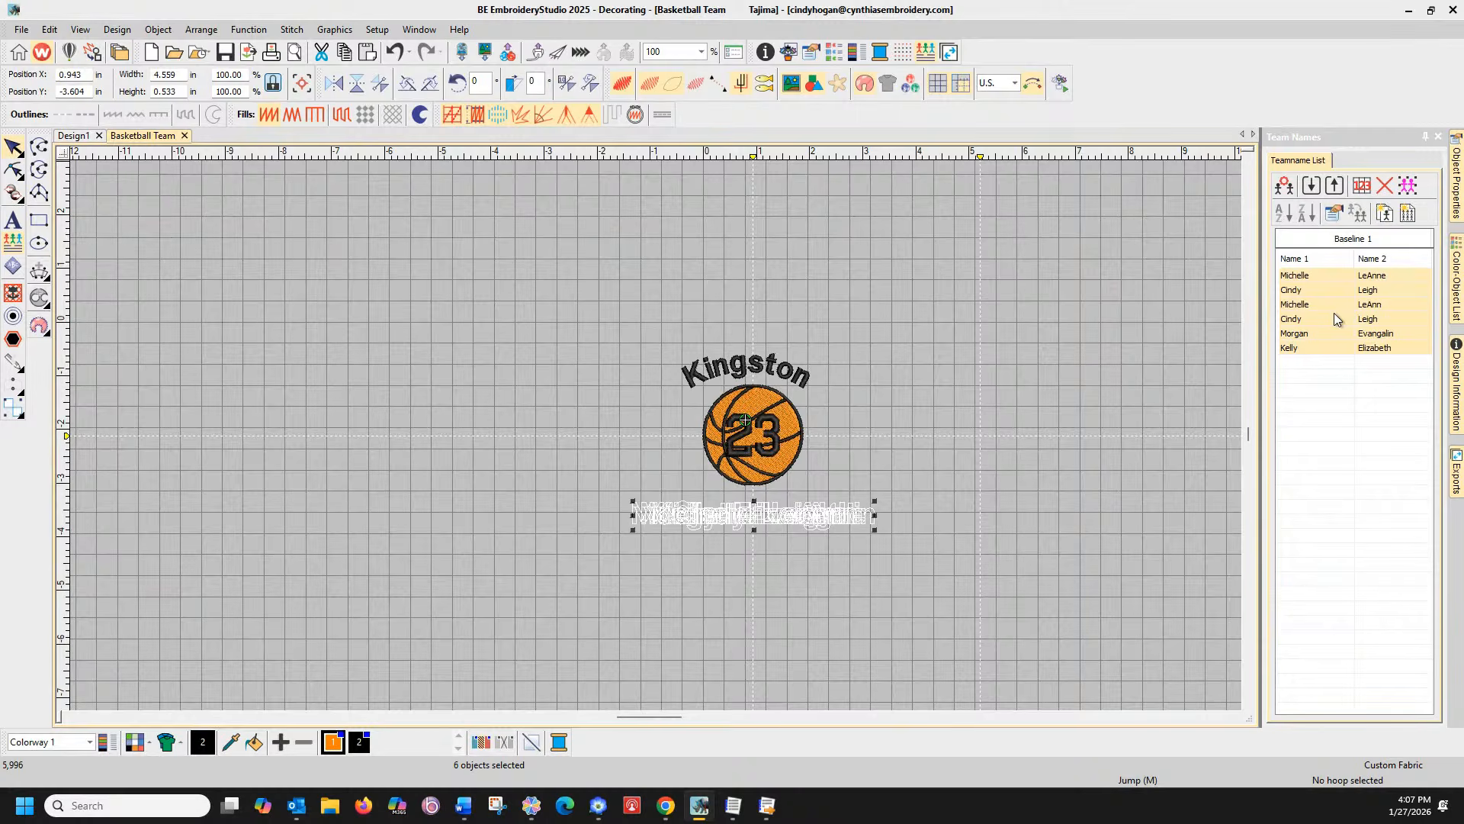
pyautogui.click(1358, 186)
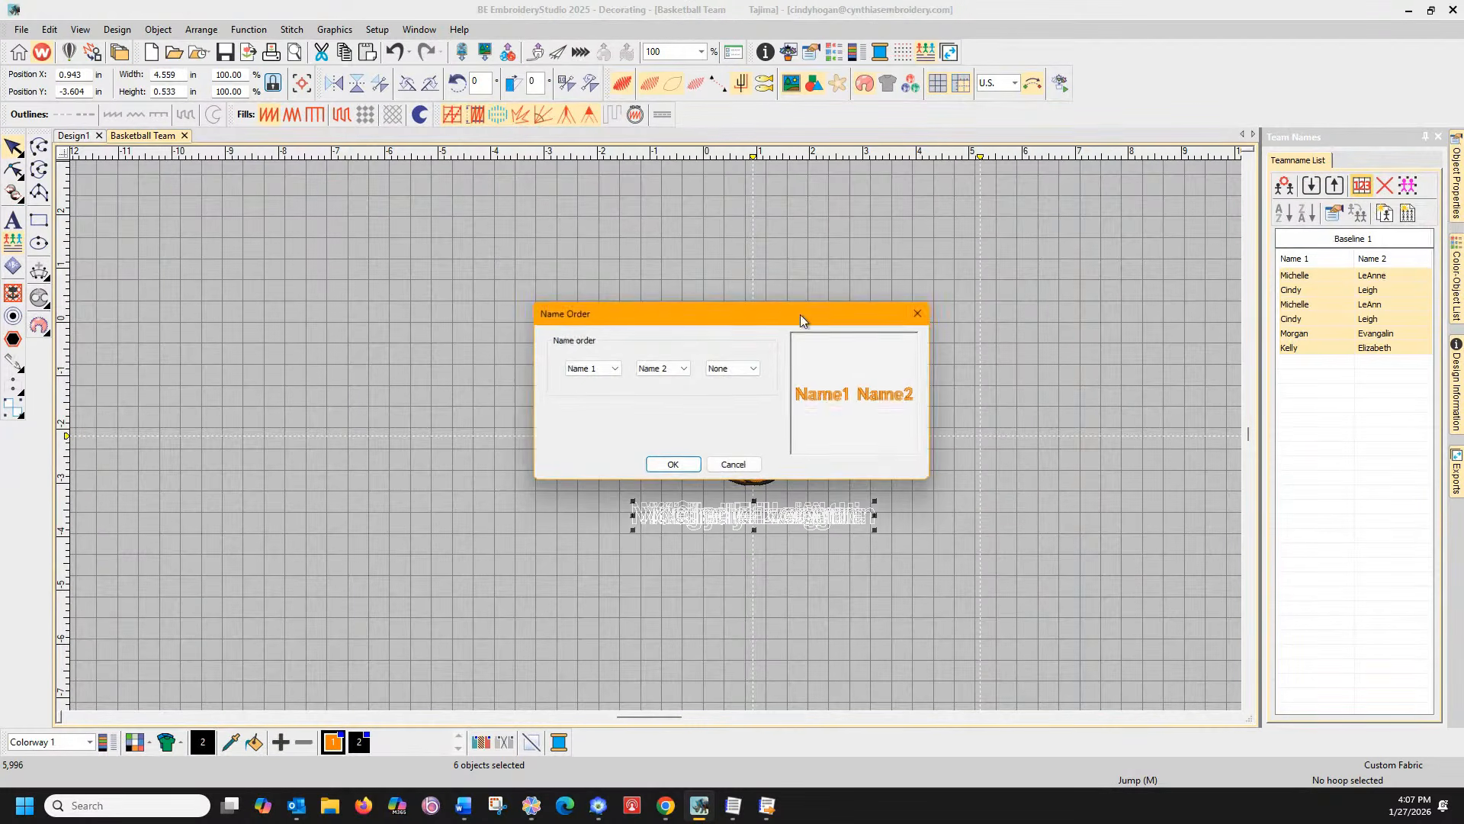
pyautogui.click(752, 369)
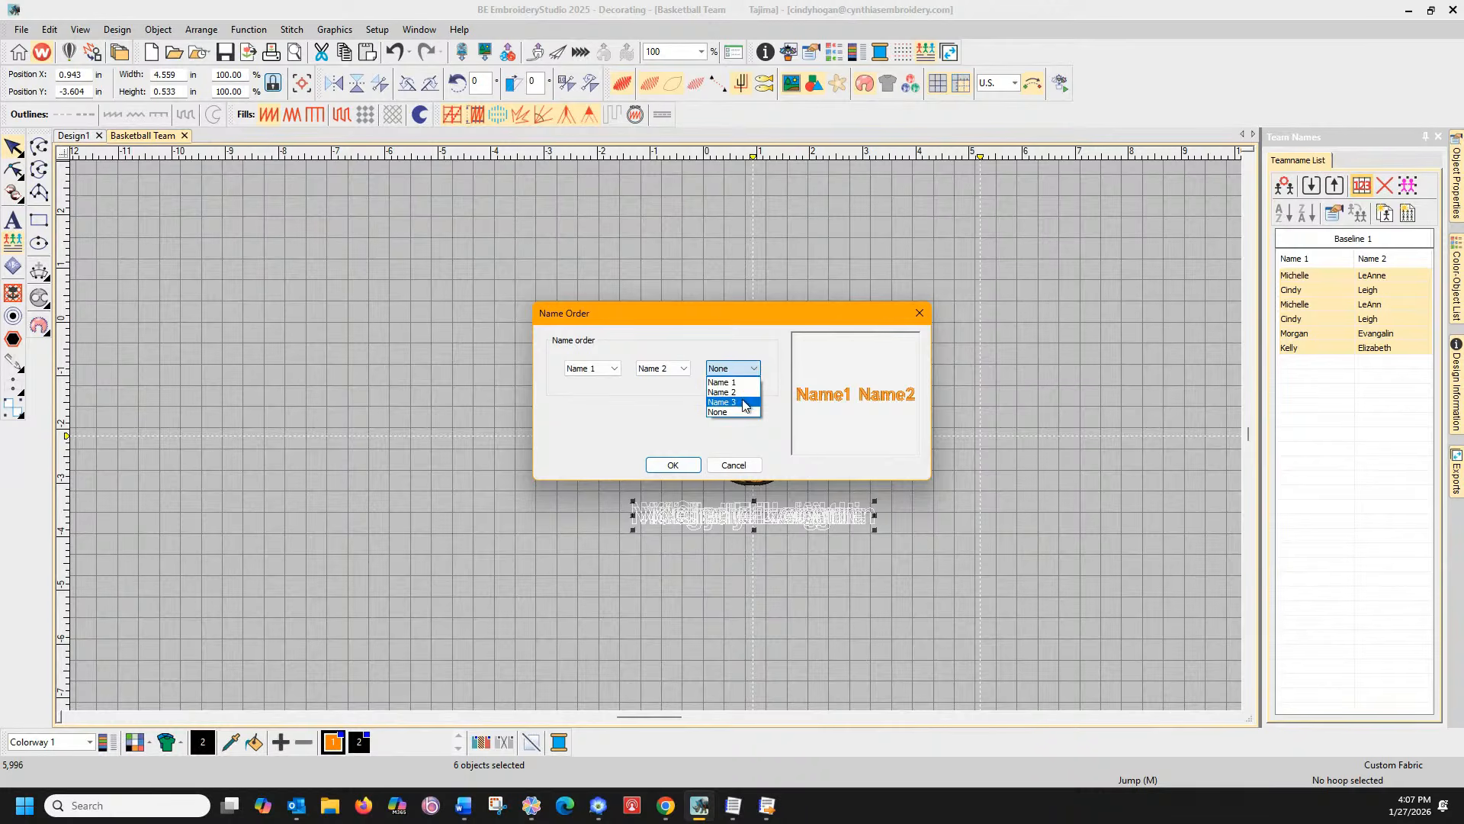
pyautogui.click(729, 402)
pyautogui.click(674, 465)
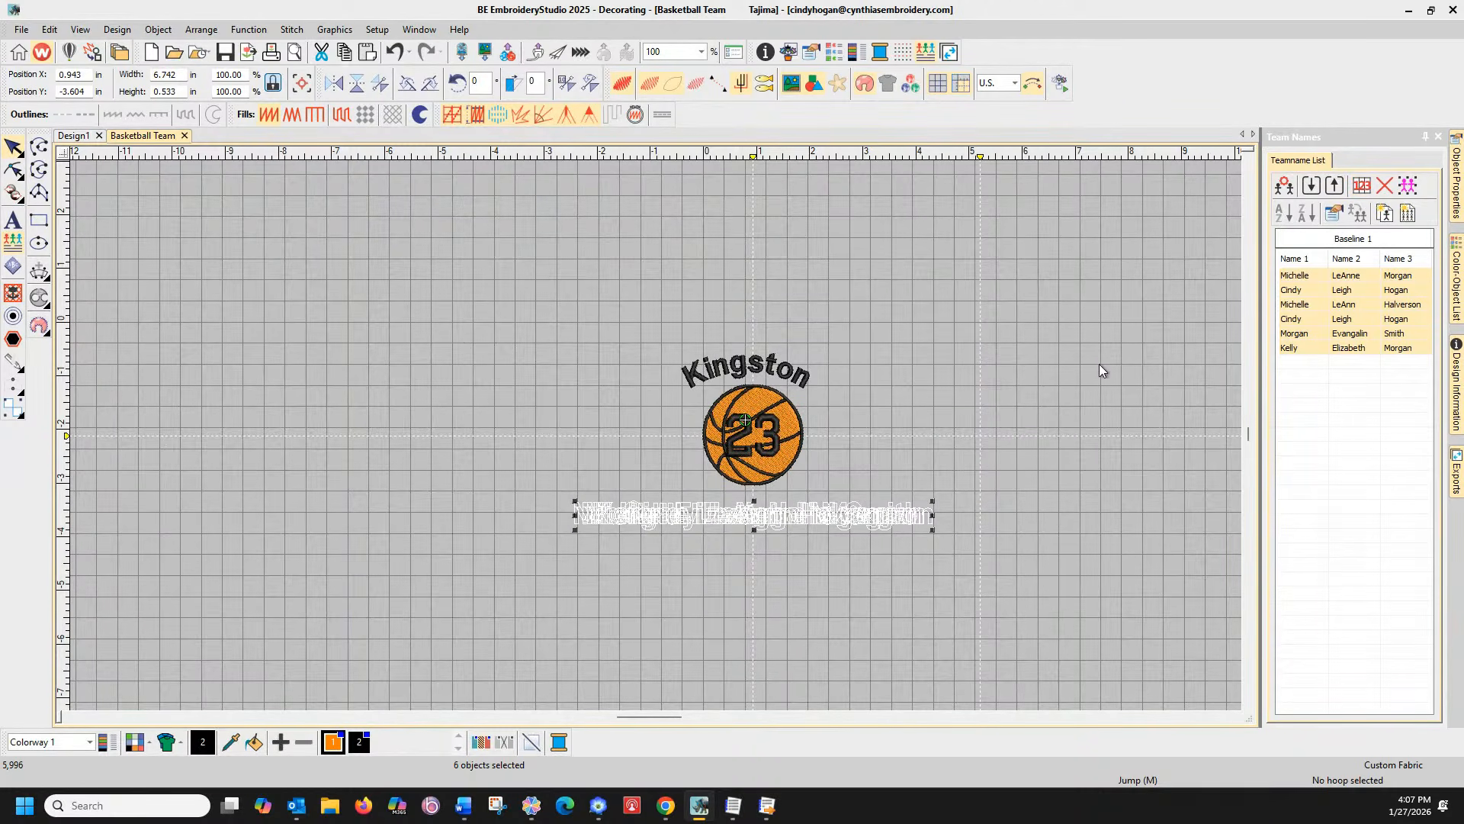
# Set the Name Order to Name 1, Name 3, None and apply it
pyautogui.click(1359, 185)
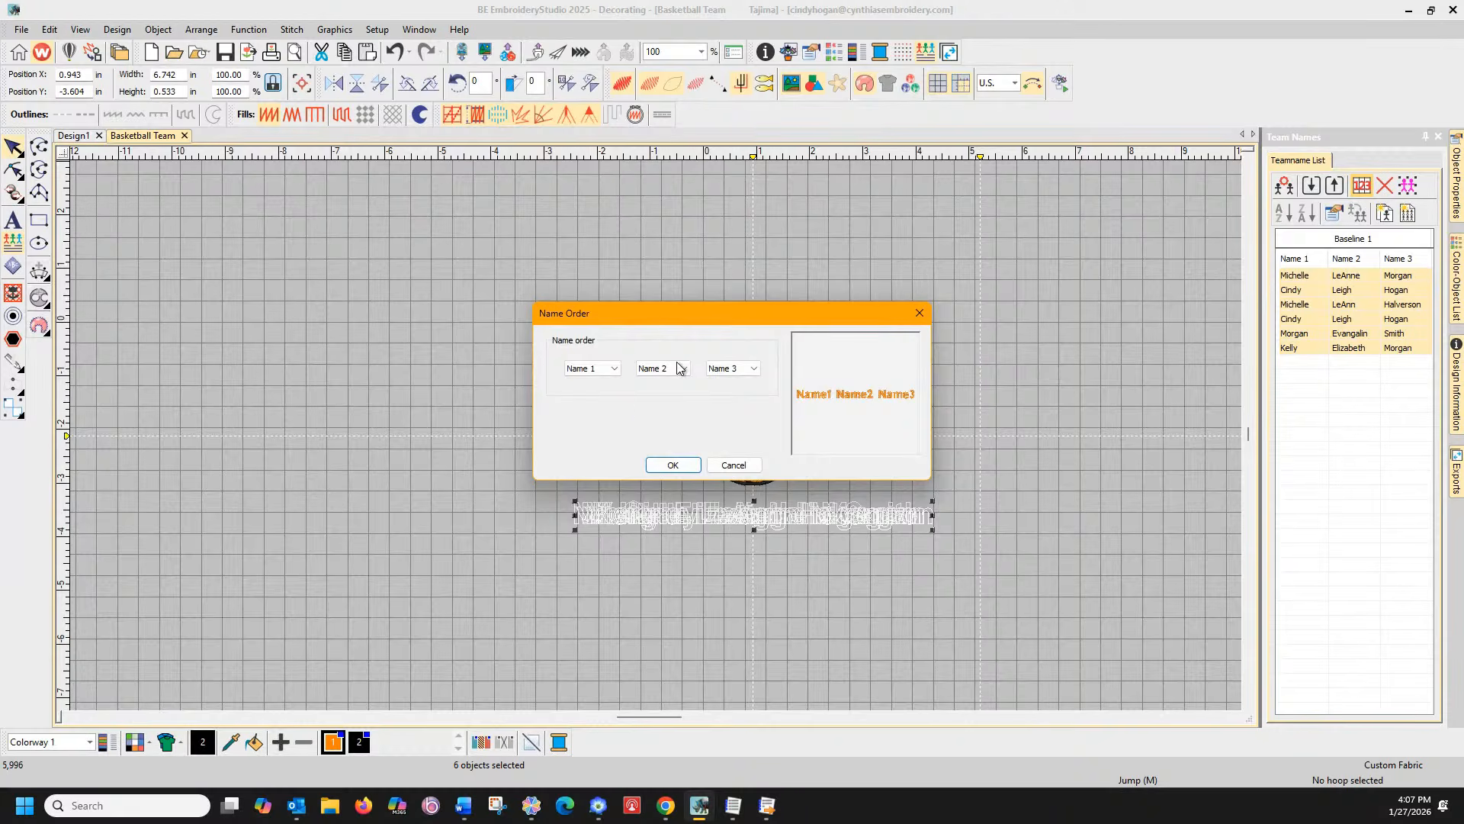
pyautogui.click(680, 369)
pyautogui.click(661, 409)
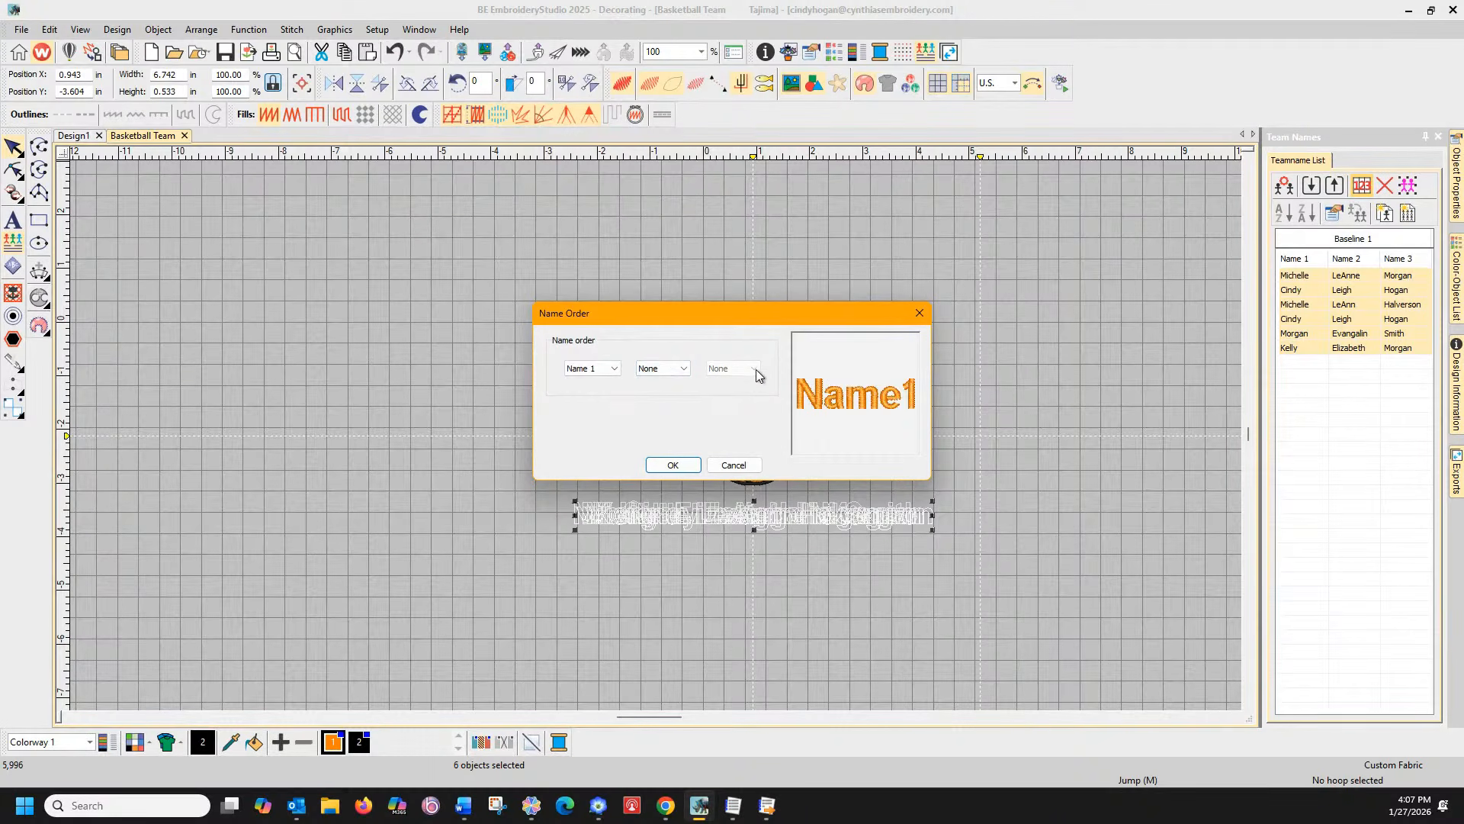
pyautogui.click(663, 370)
pyautogui.click(676, 381)
pyautogui.click(684, 369)
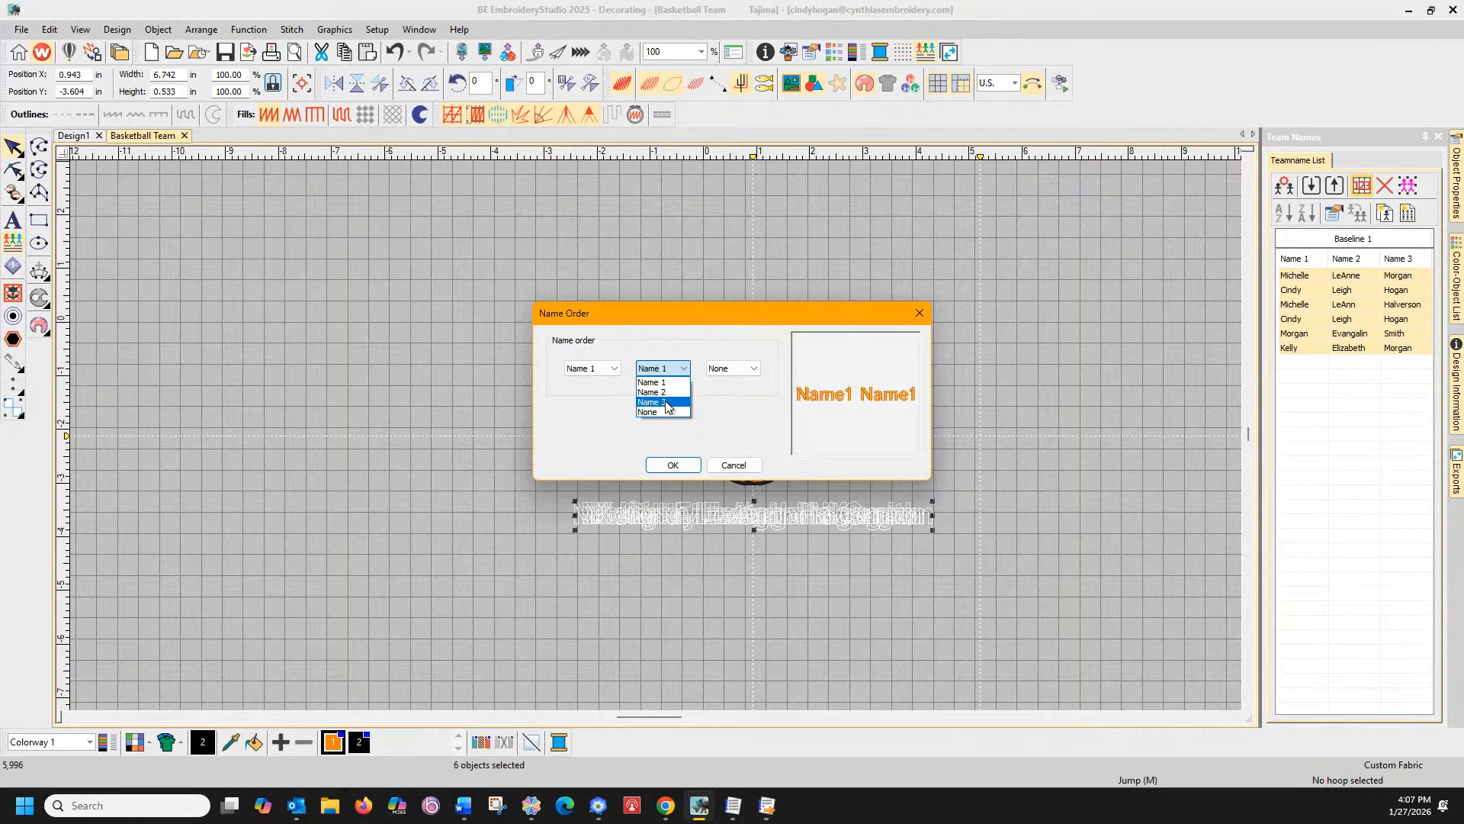
pyautogui.click(681, 403)
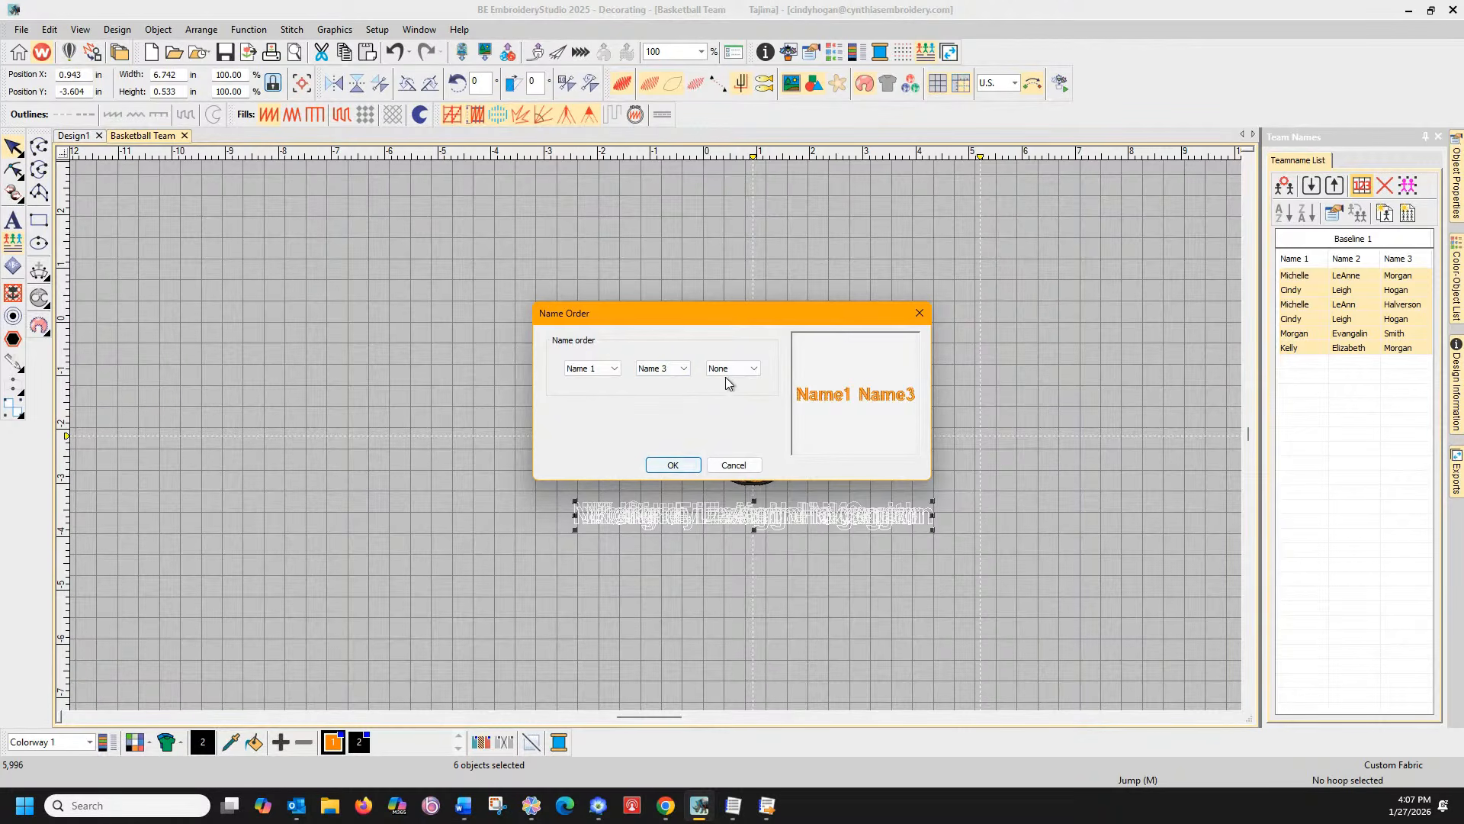
pyautogui.click(684, 369)
pyautogui.click(688, 368)
pyautogui.click(752, 371)
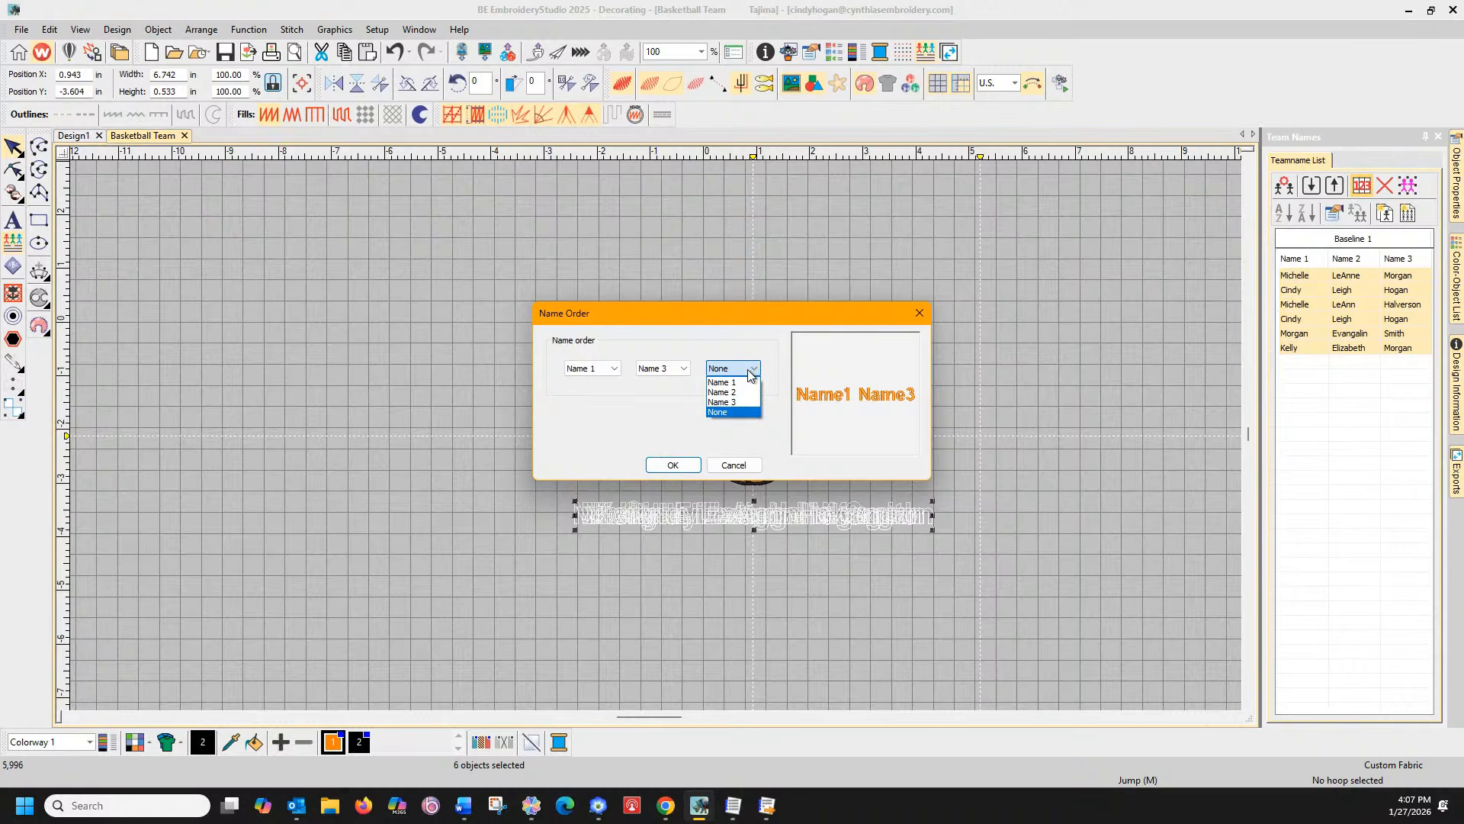
pyautogui.click(752, 372)
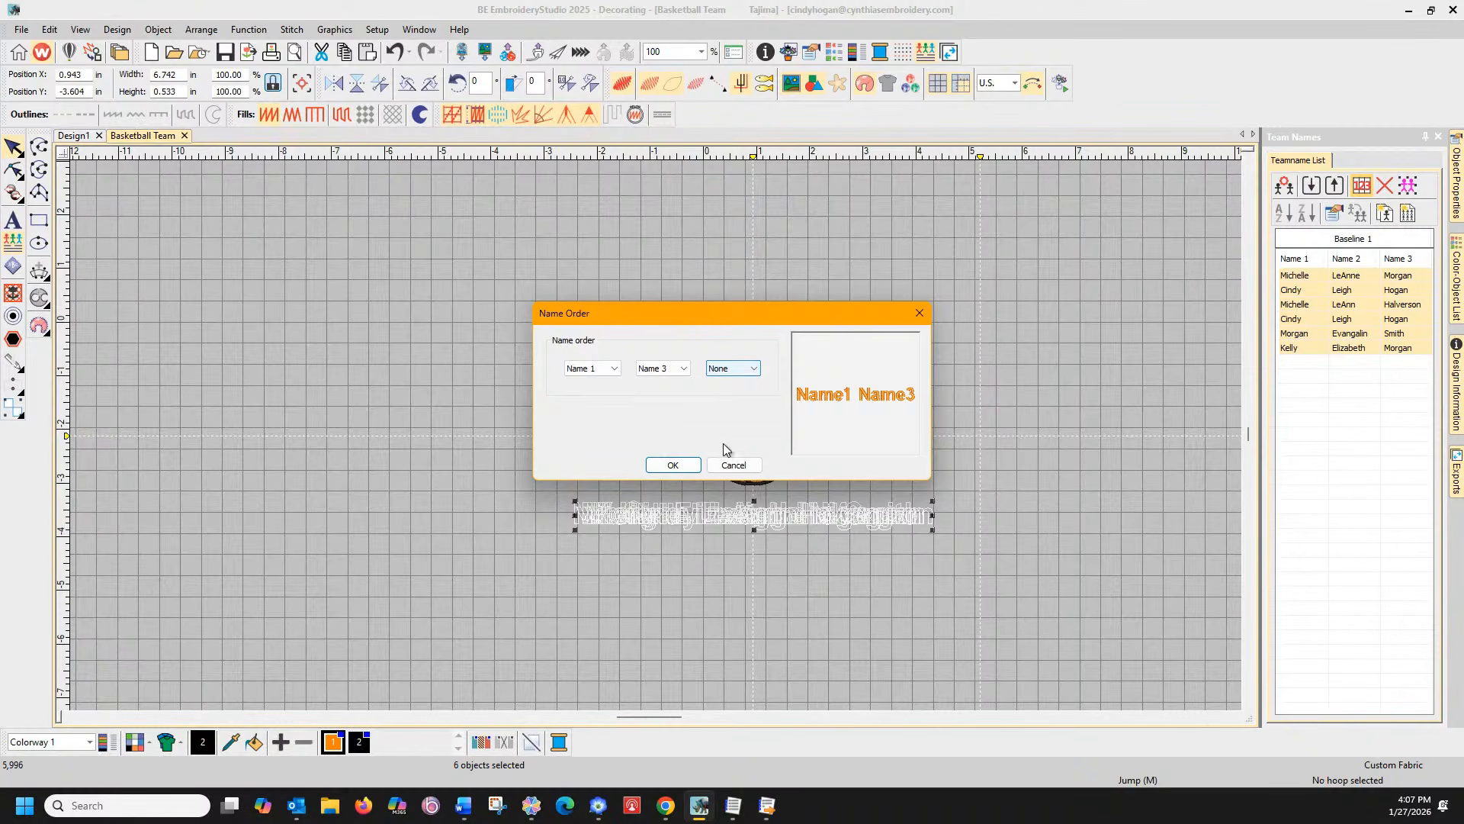
pyautogui.click(672, 465)
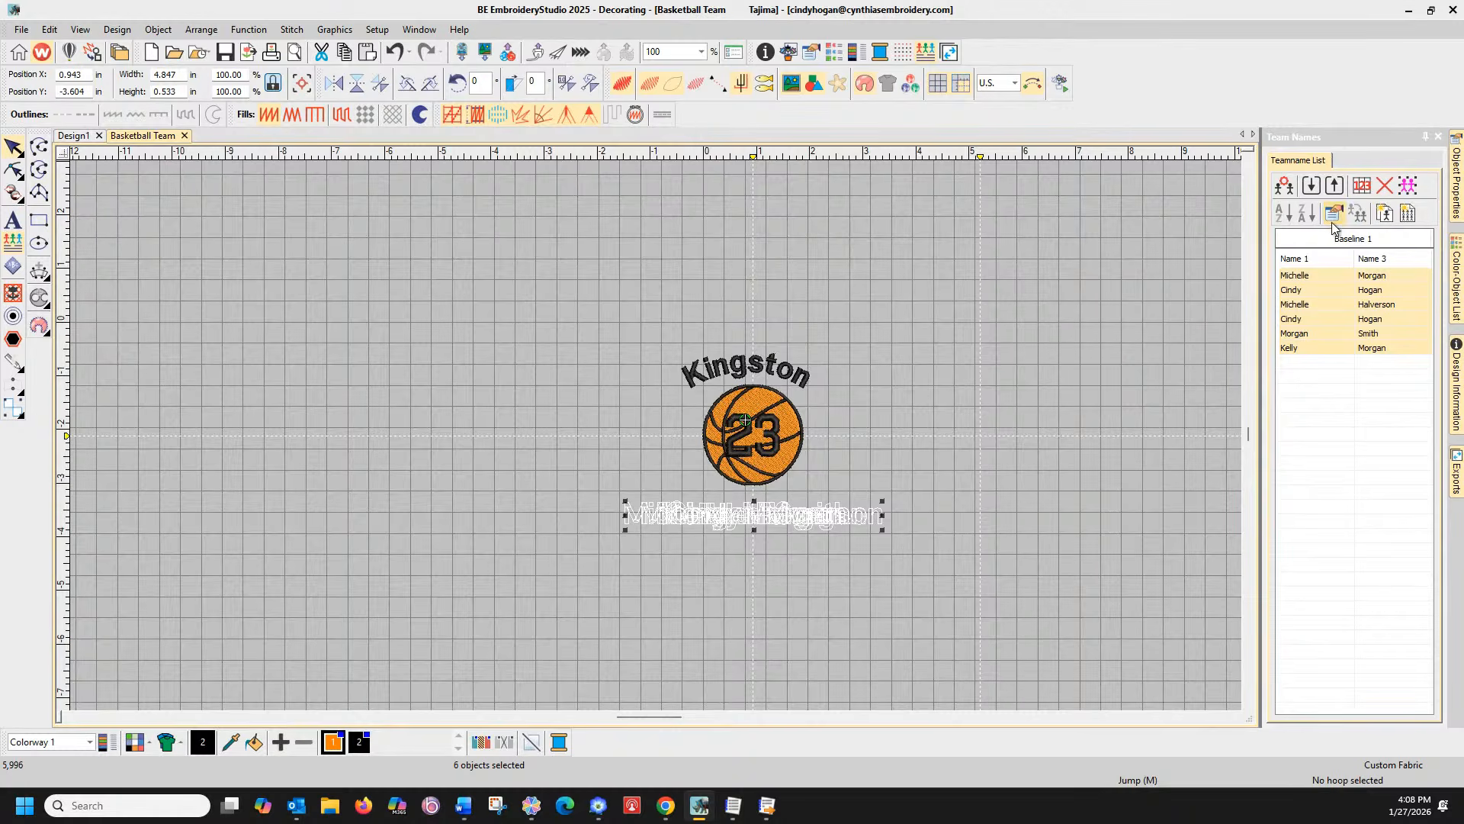
# Create the six personalized player designs and browse their tabs, selecting one design's name lettering
pyautogui.click(1384, 215)
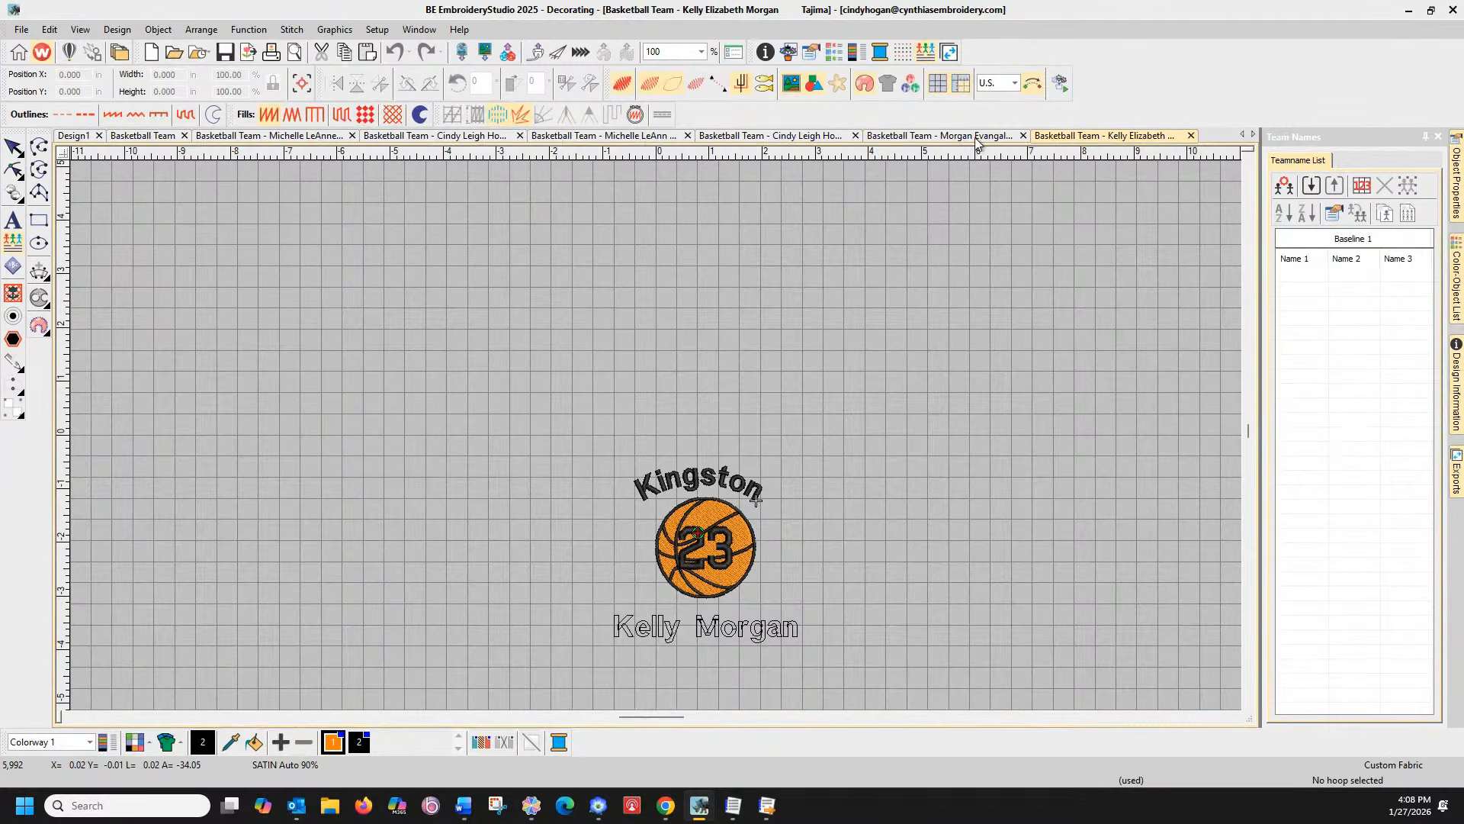
pyautogui.click(946, 136)
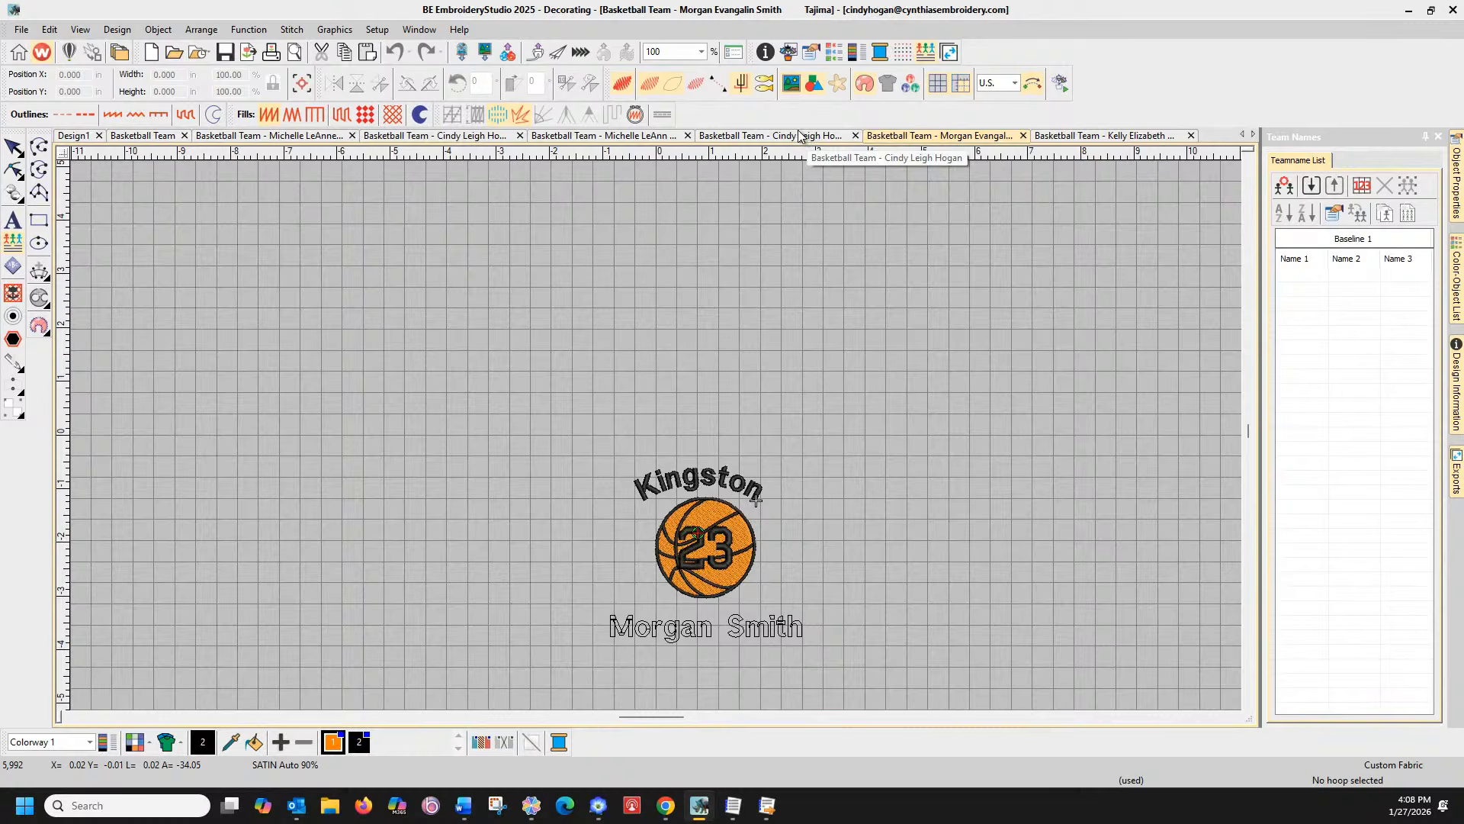
pyautogui.click(802, 138)
pyautogui.click(670, 142)
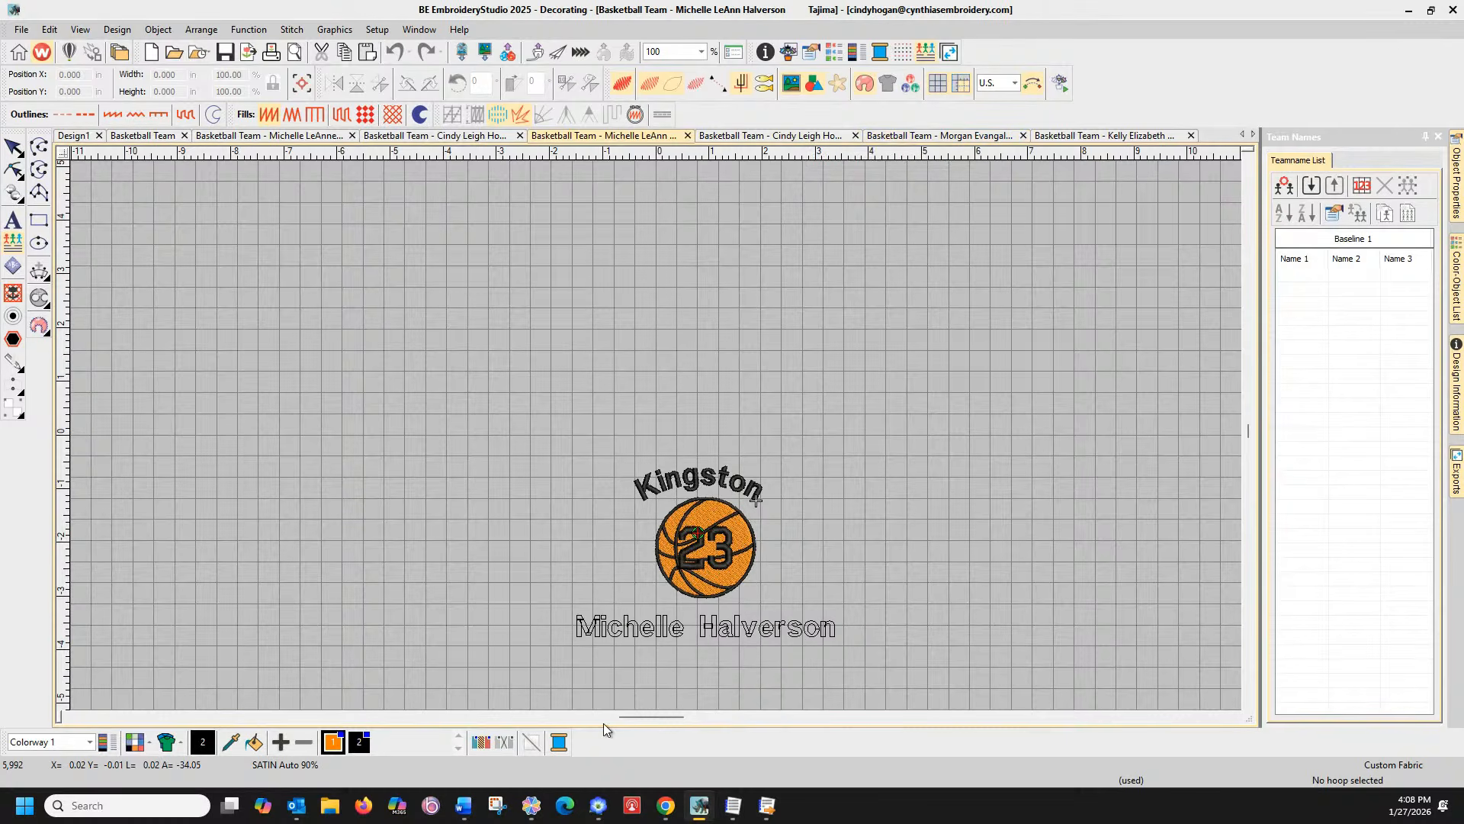
pyautogui.click(621, 632)
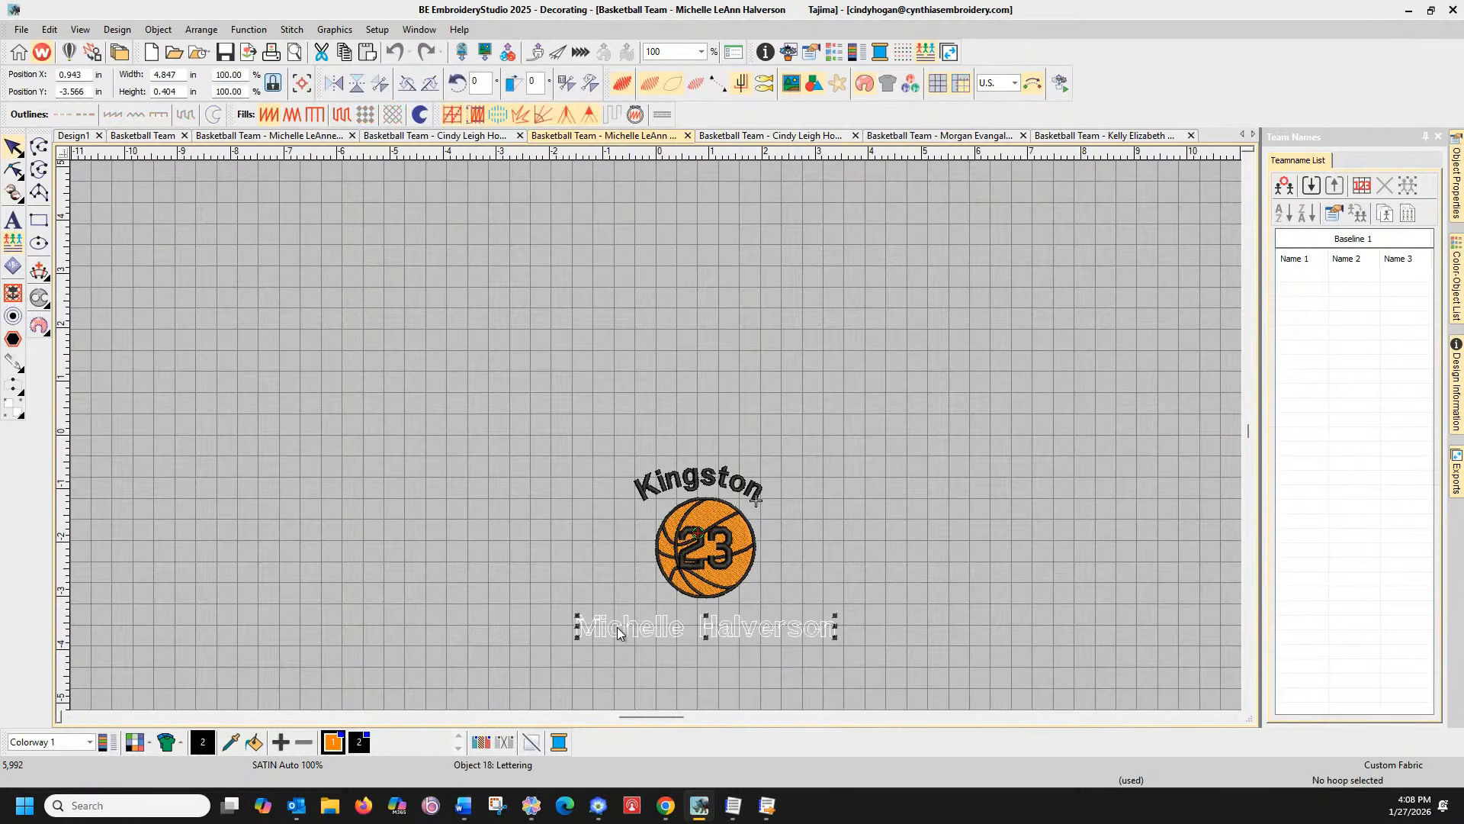
# Toggle the realistic preview, regenerate the name lettering's stitches, then move to the blank Design1 tab
pyautogui.click(627, 83)
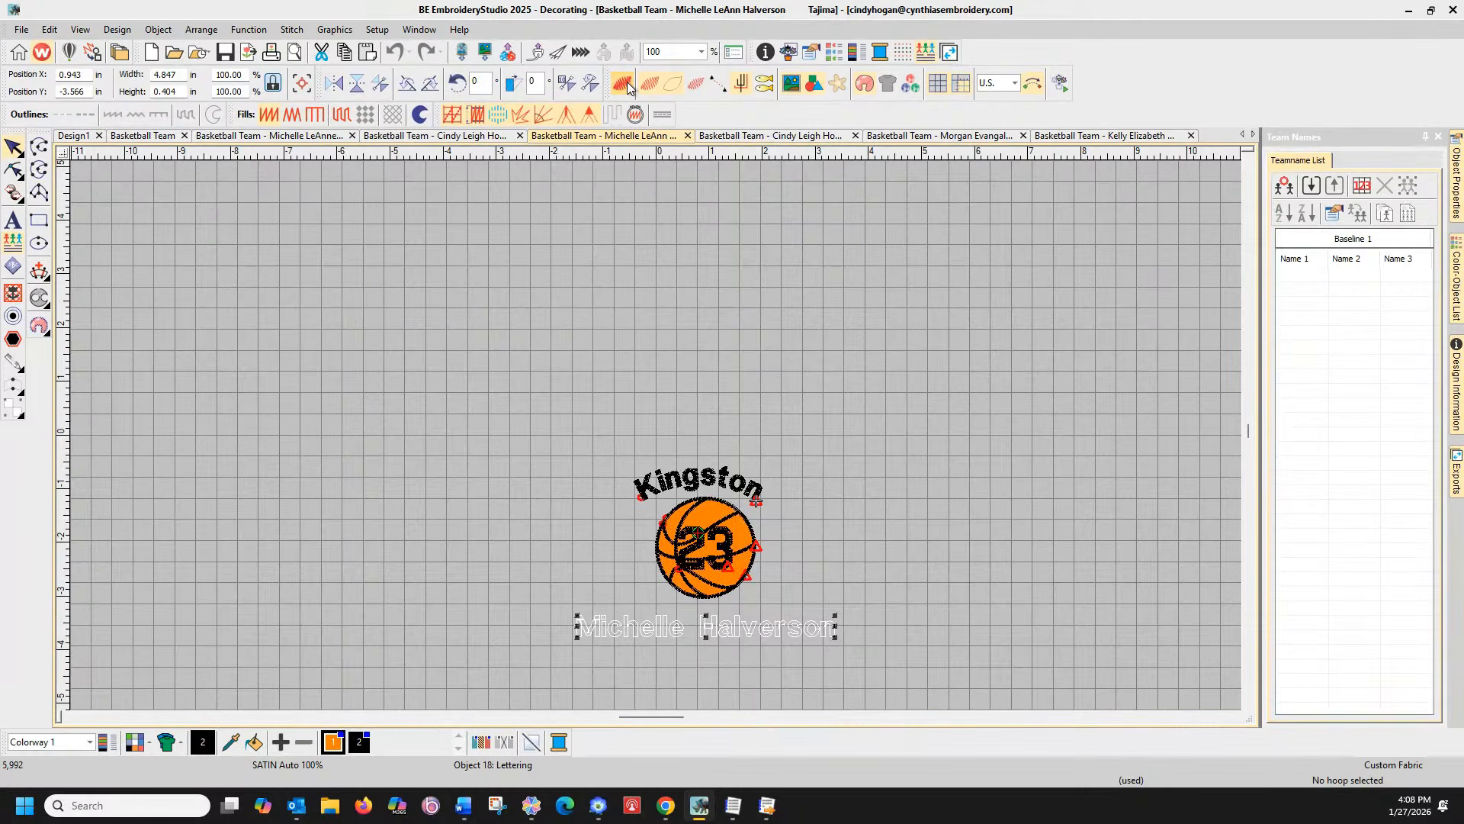
pyautogui.click(610, 626)
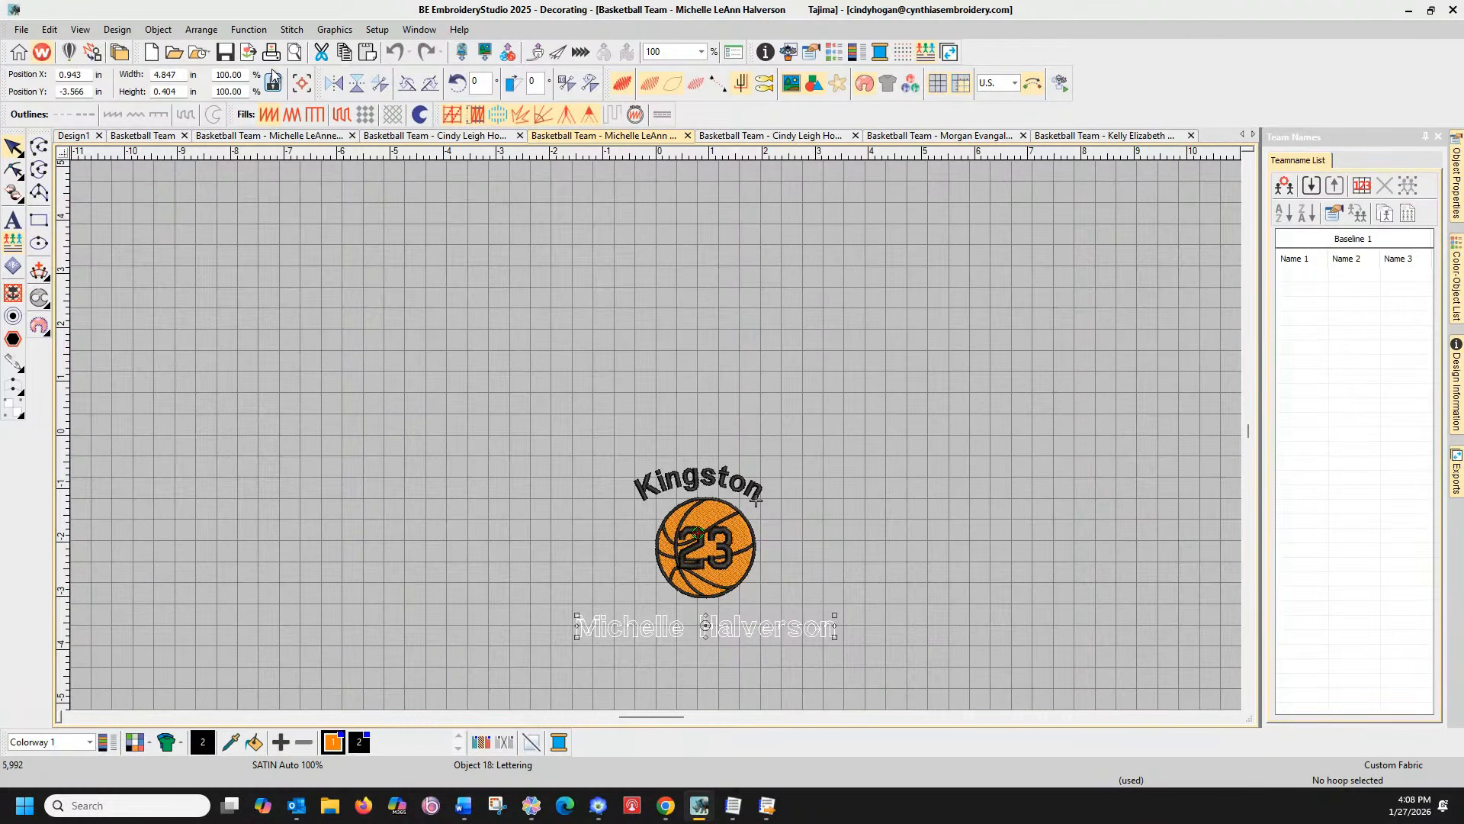
pyautogui.click(291, 29)
pyautogui.click(336, 46)
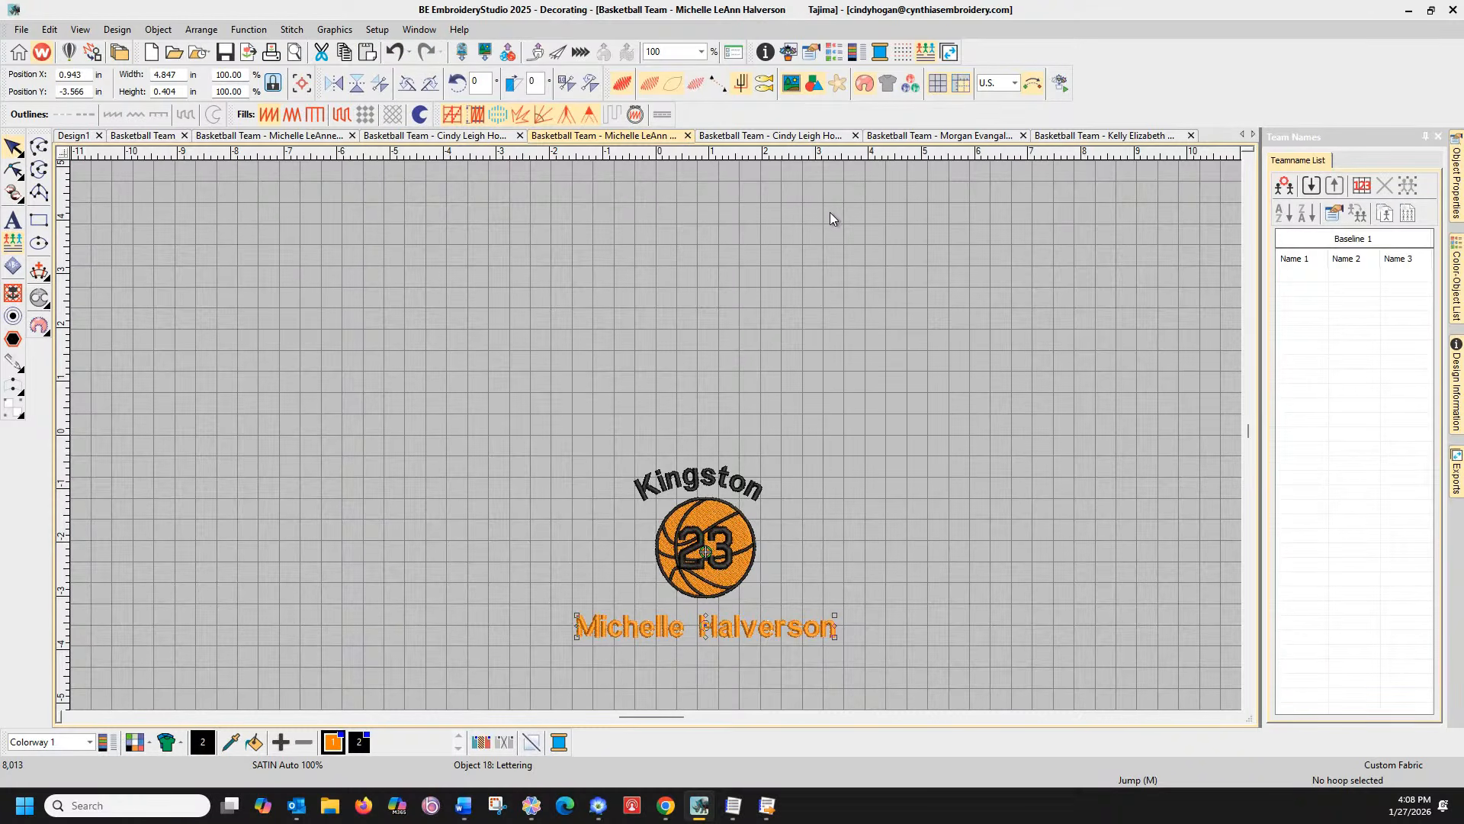
pyautogui.click(74, 135)
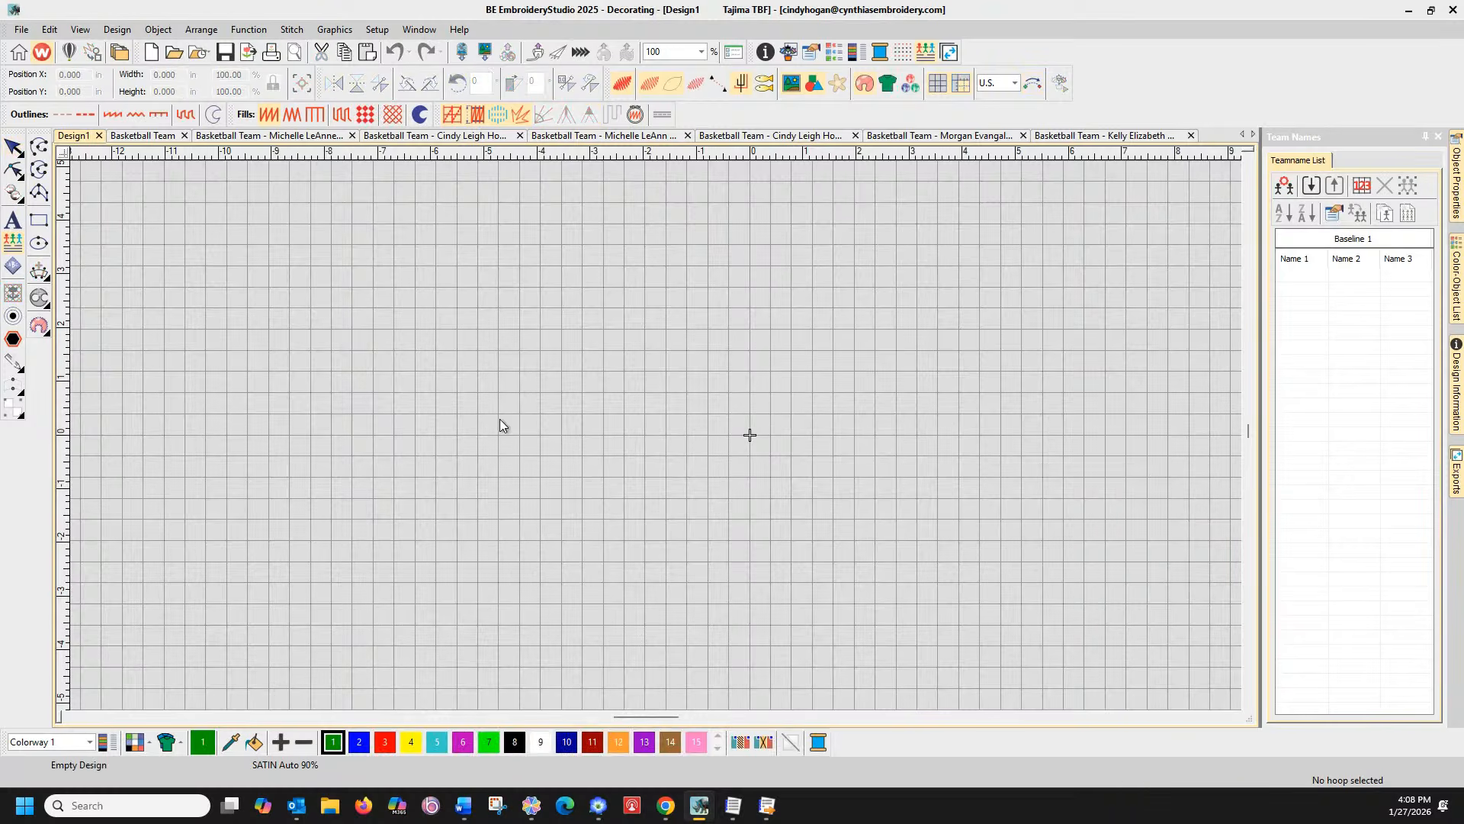
# Generate stitches for the team-name lettering in the Basketball Team template
pyautogui.click(162, 138)
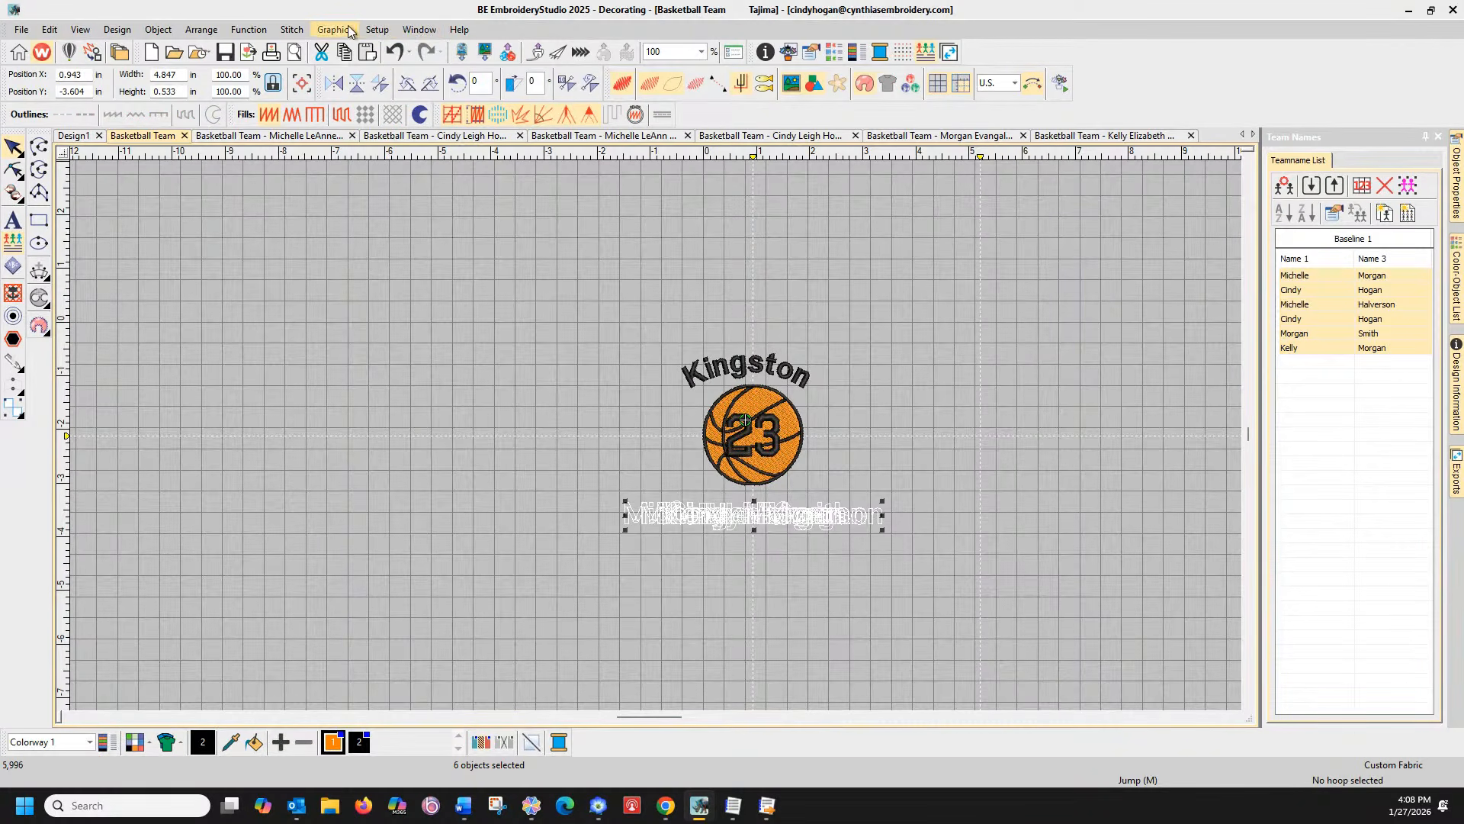
pyautogui.click(304, 35)
pyautogui.click(313, 46)
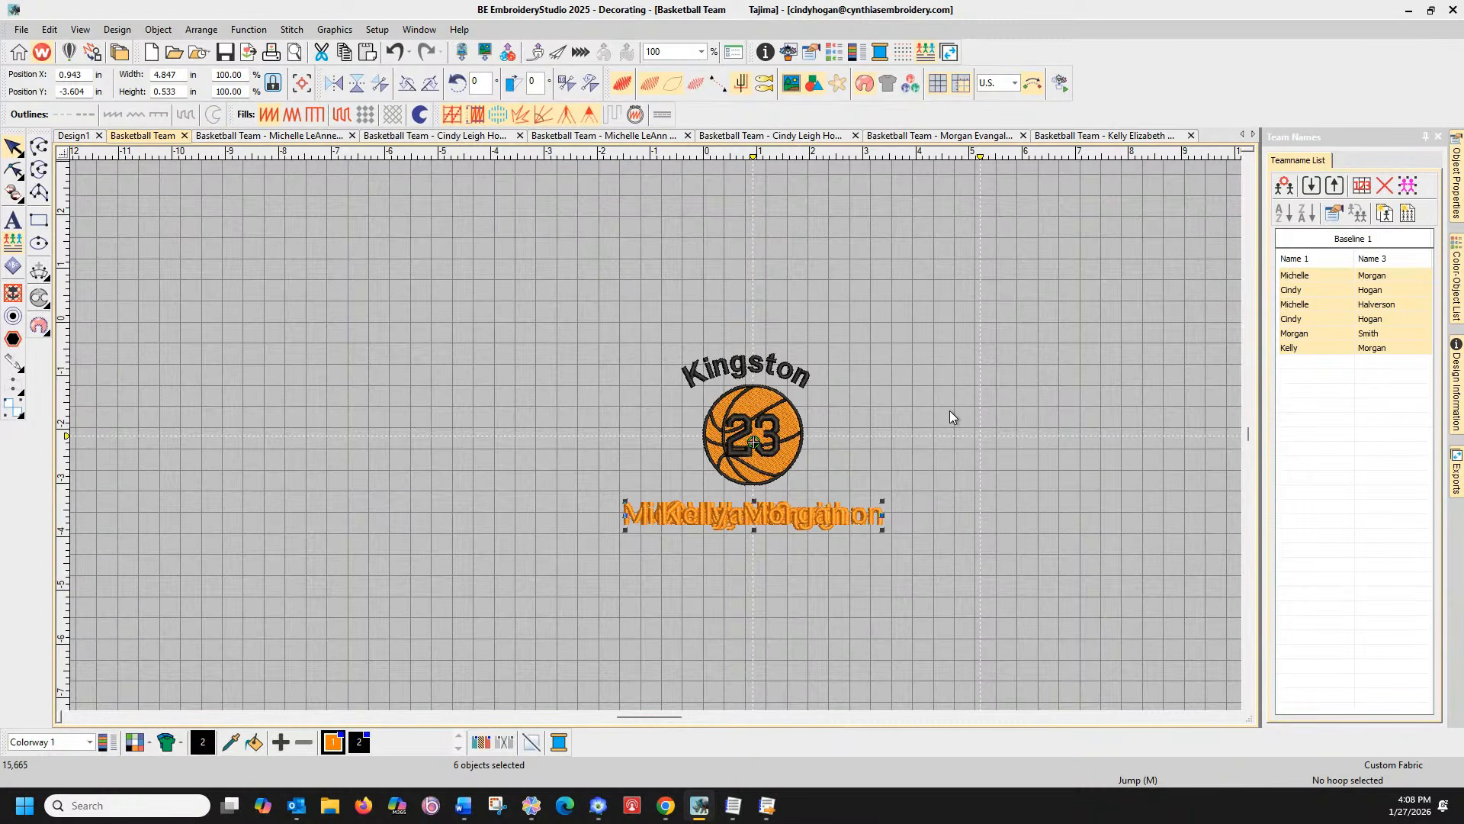
# Close all old personalized design tabs without saving, then recreate one design per listed name
pyautogui.click(1190, 135)
pyautogui.click(1024, 135)
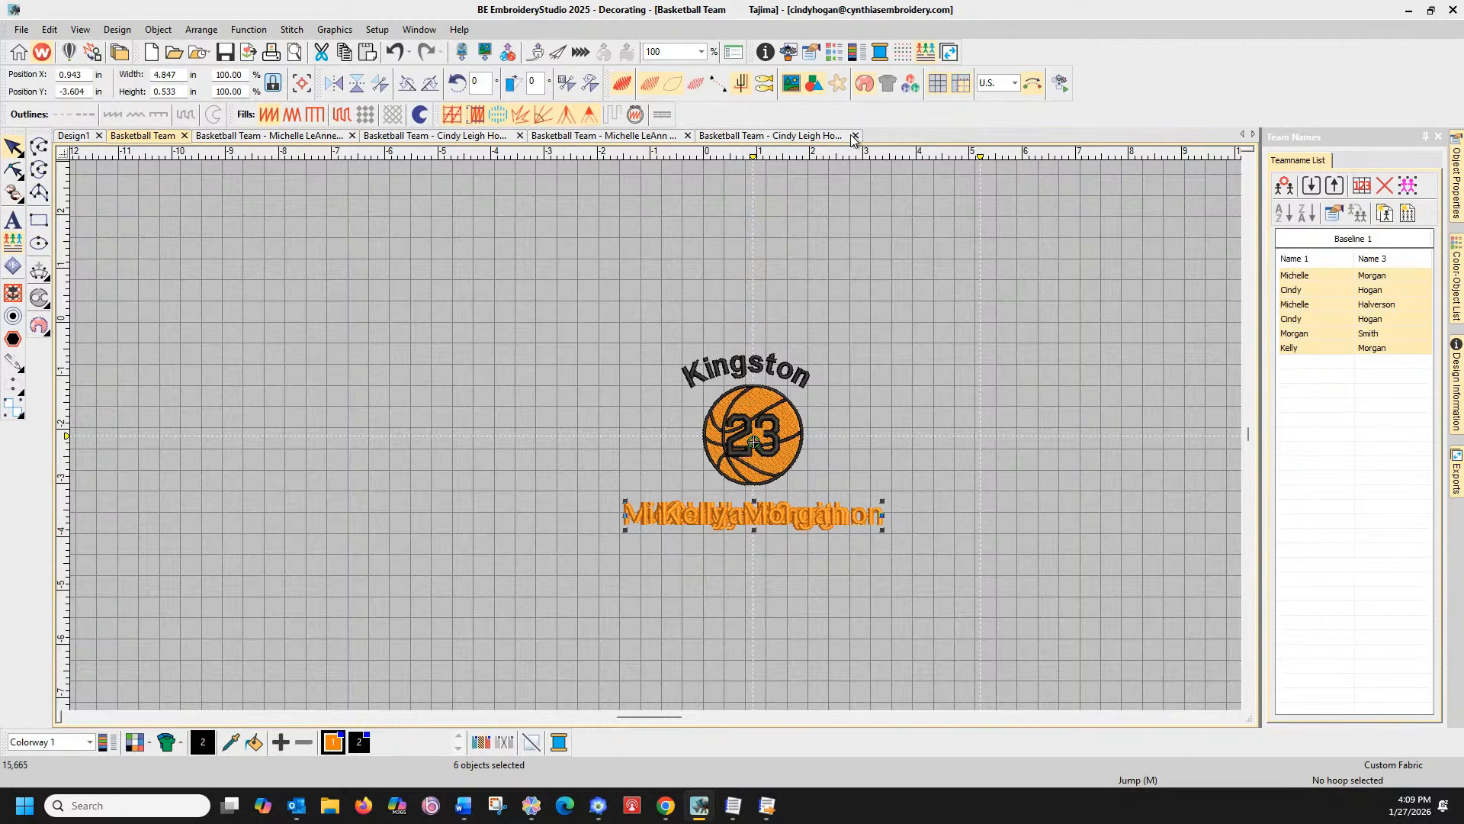
pyautogui.click(768, 138)
pyautogui.click(855, 135)
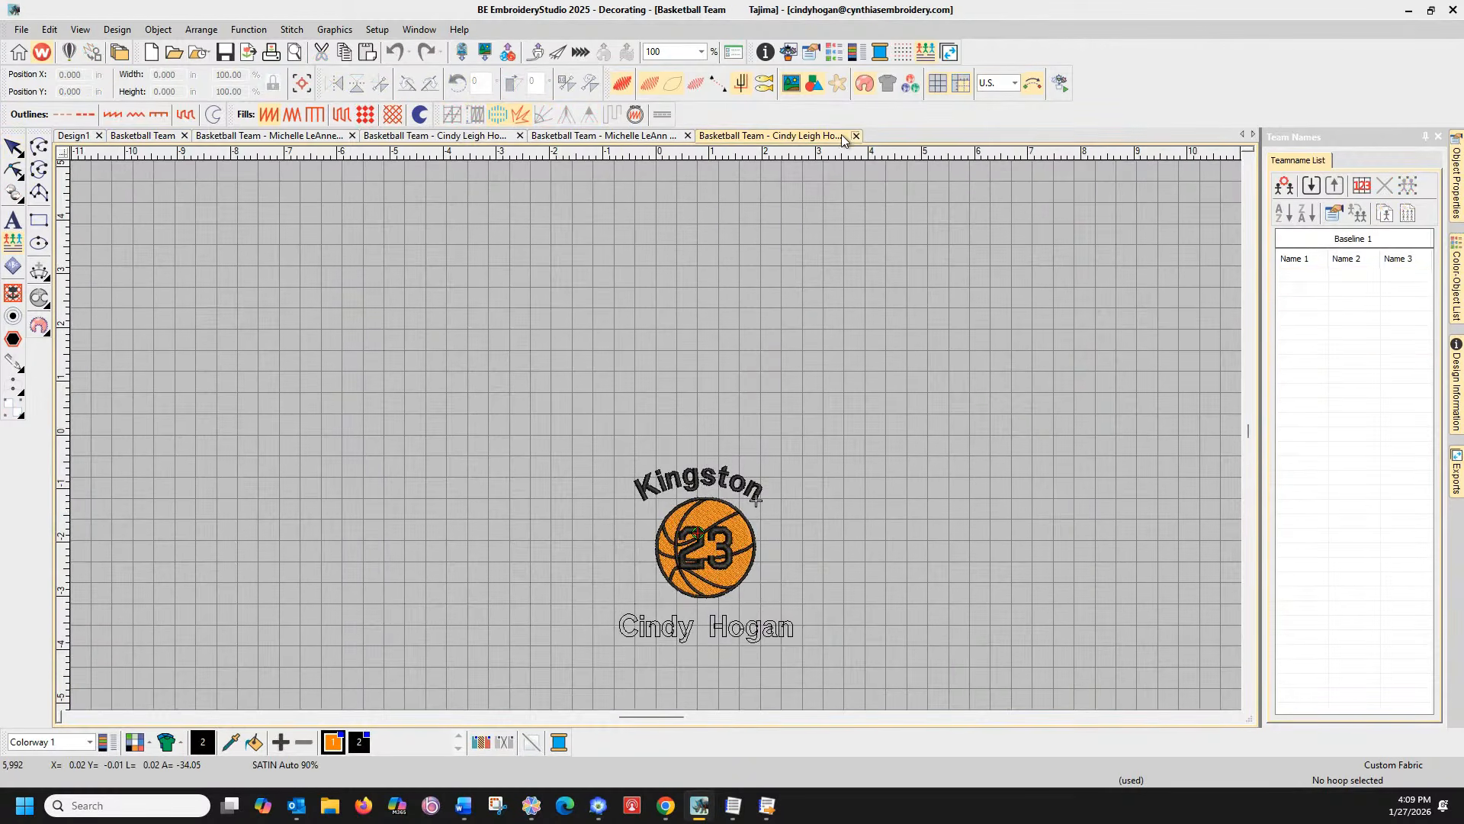
pyautogui.click(688, 135)
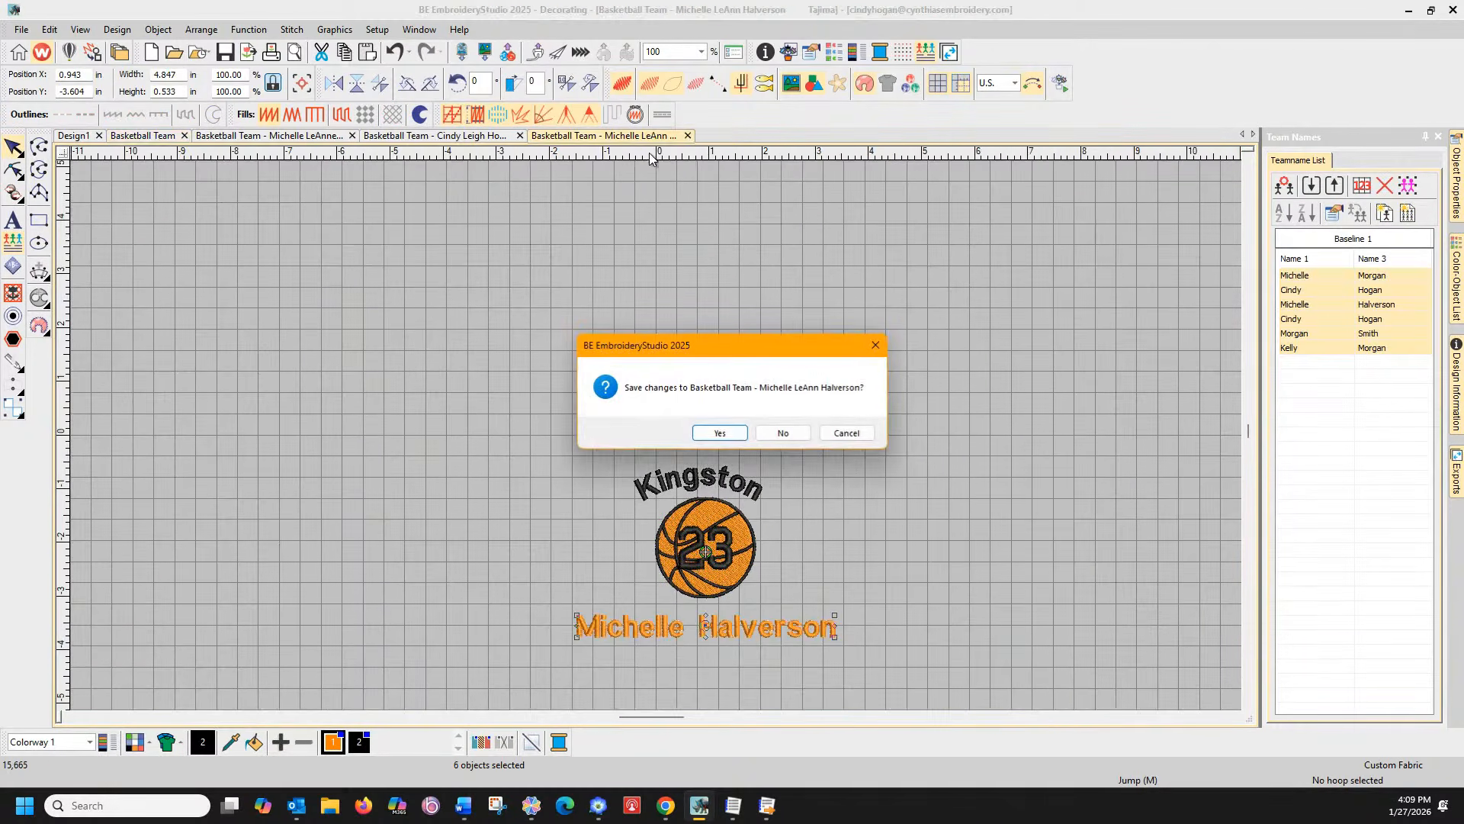
pyautogui.click(846, 433)
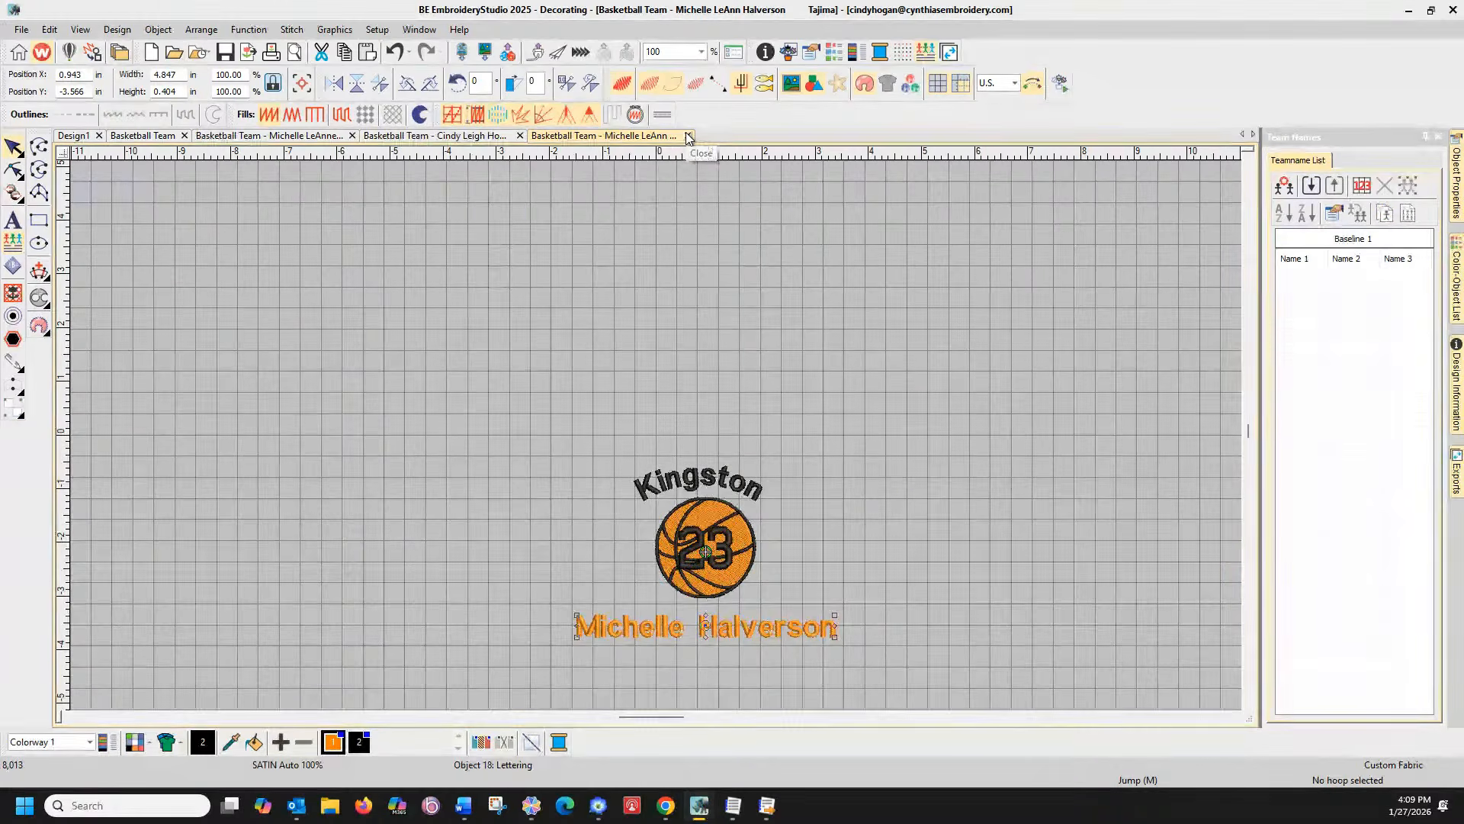
pyautogui.click(689, 136)
pyautogui.click(781, 433)
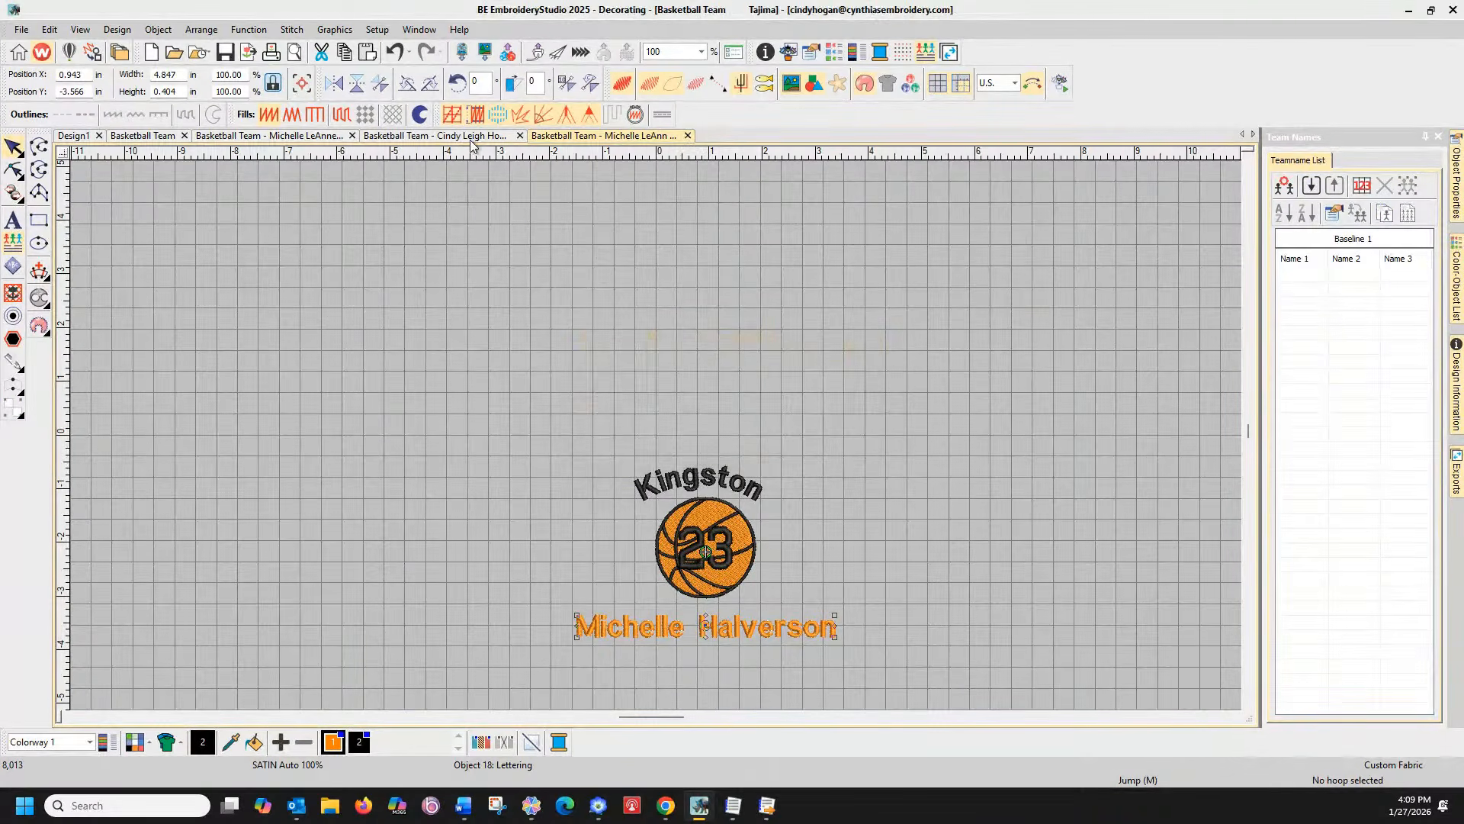
pyautogui.click(520, 136)
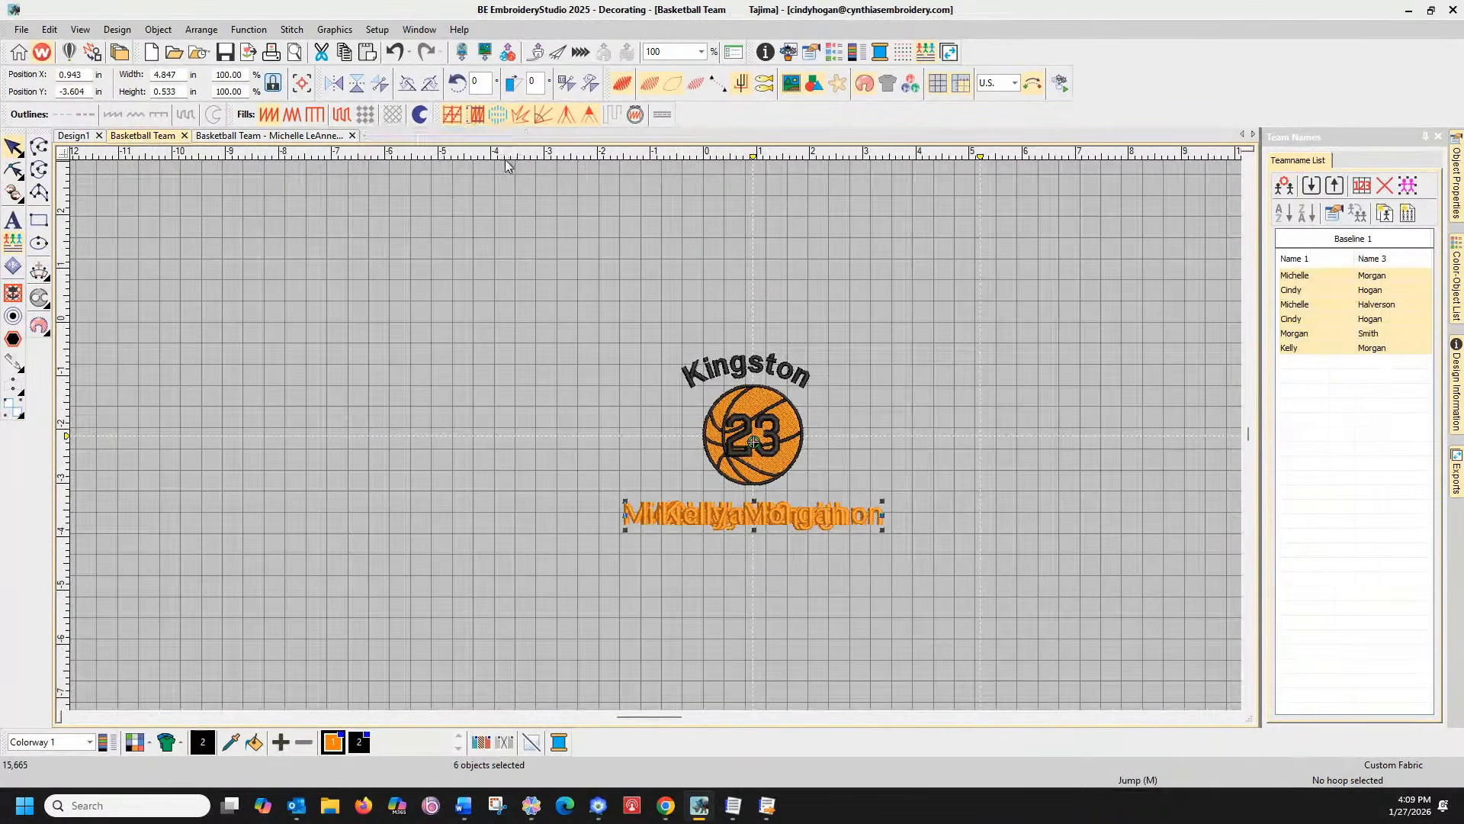
pyautogui.click(352, 135)
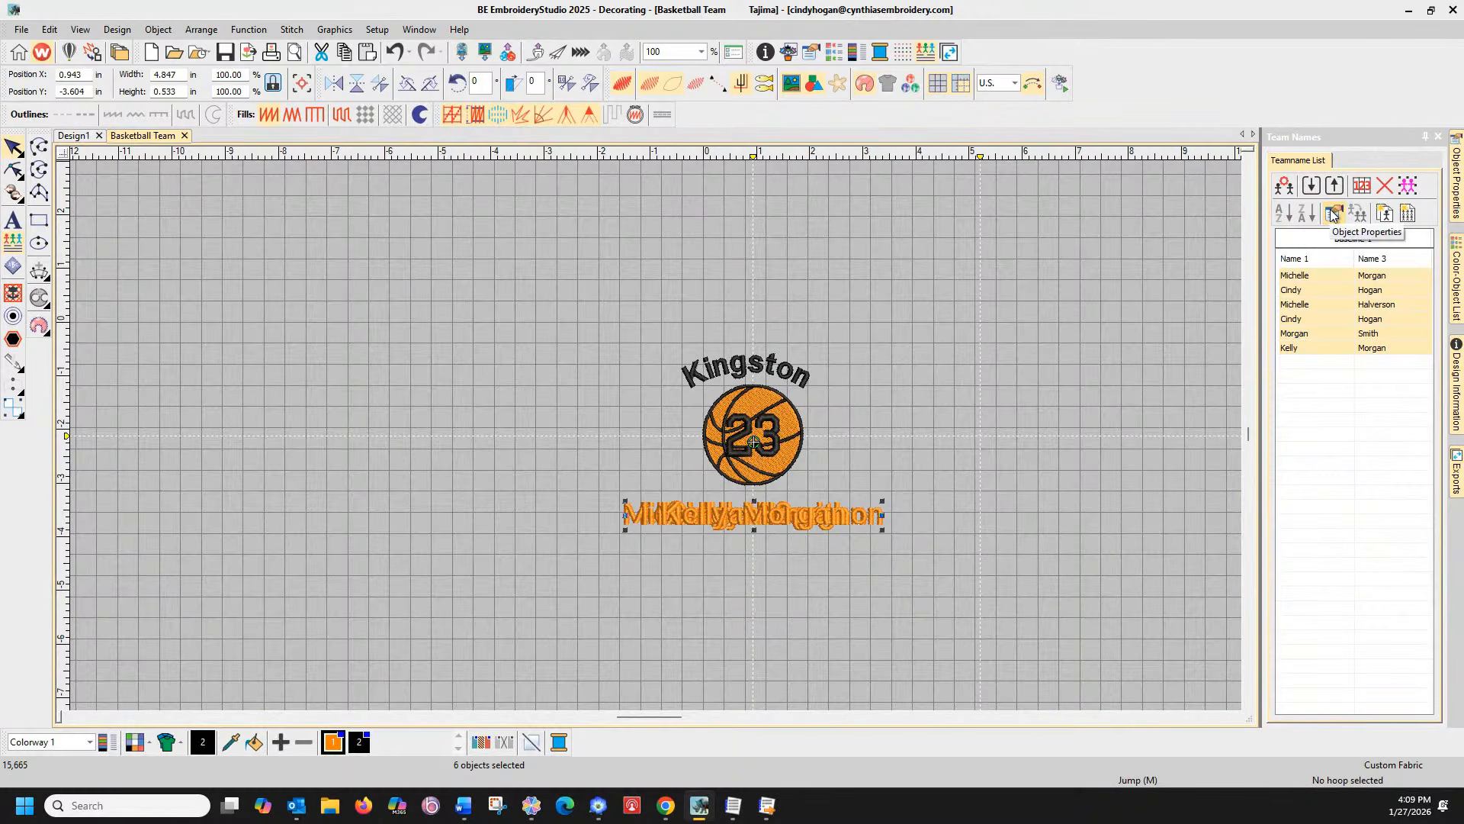
pyautogui.click(1386, 216)
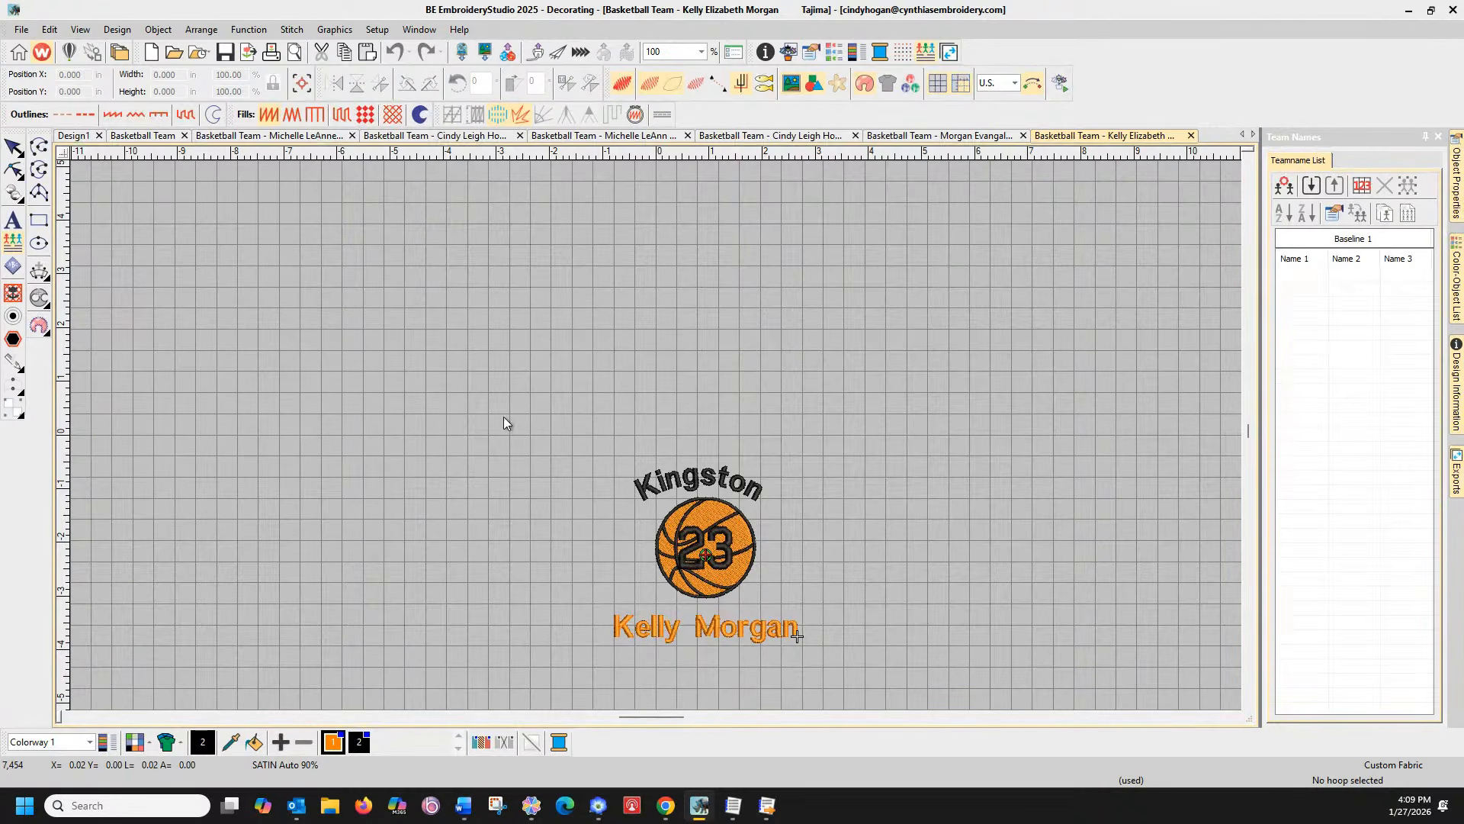
# Select the whole basketball design and switch to the first personalized design tab
pyautogui.click(21, 31)
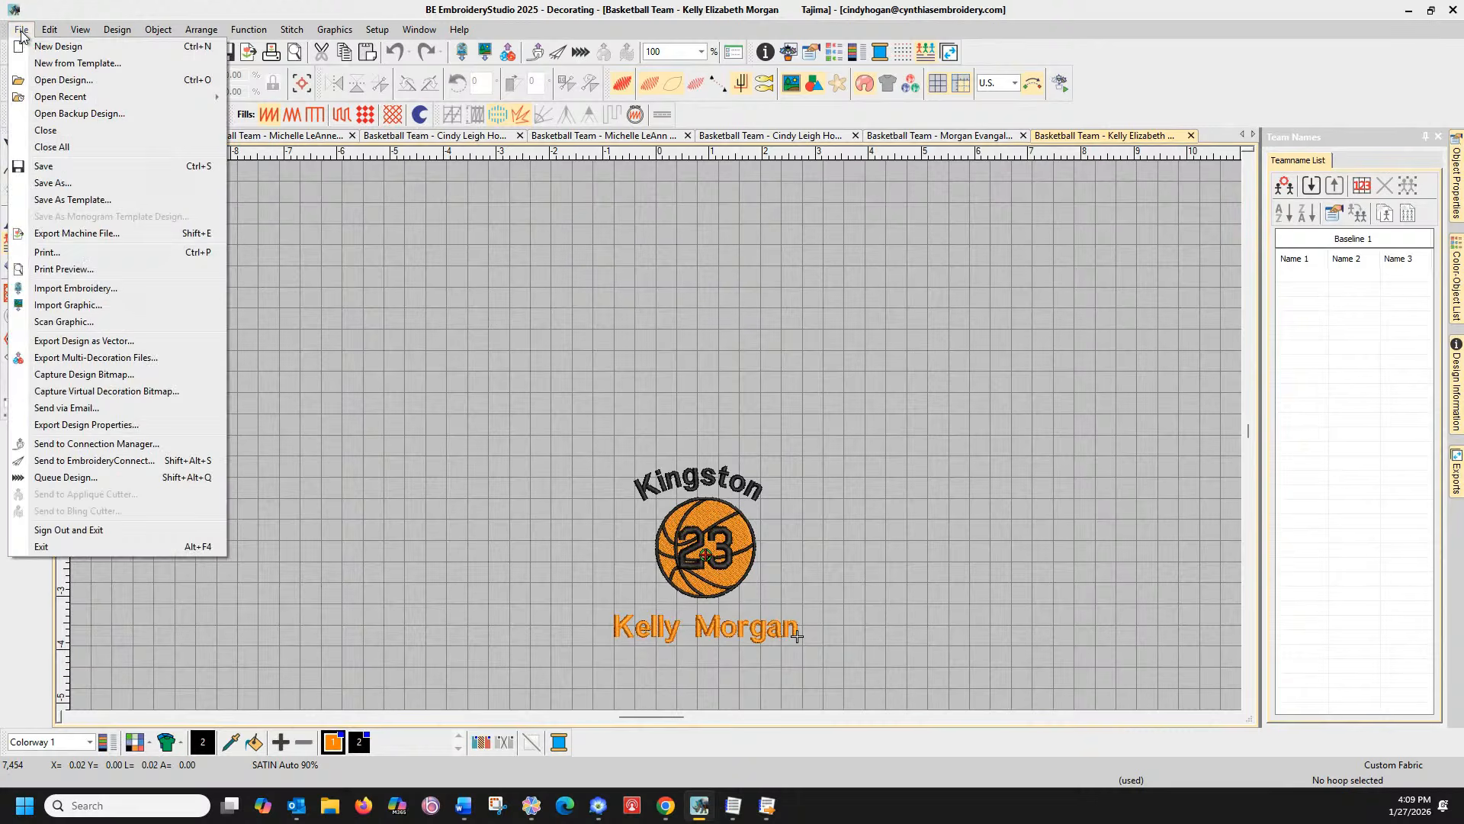
pyautogui.click(543, 335)
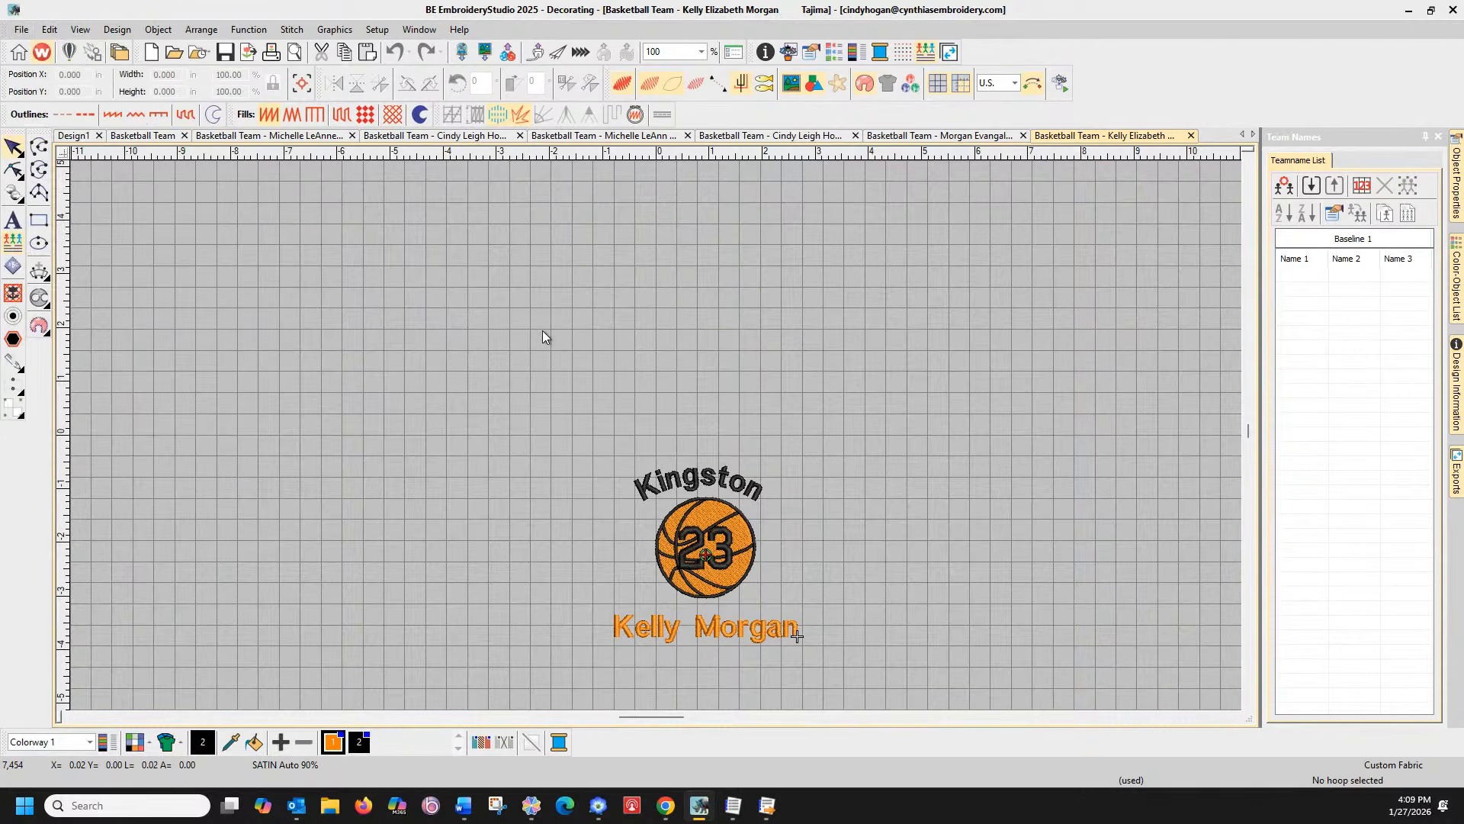
pyautogui.moveTo(860, 680); pyautogui.dragTo(268, 311)
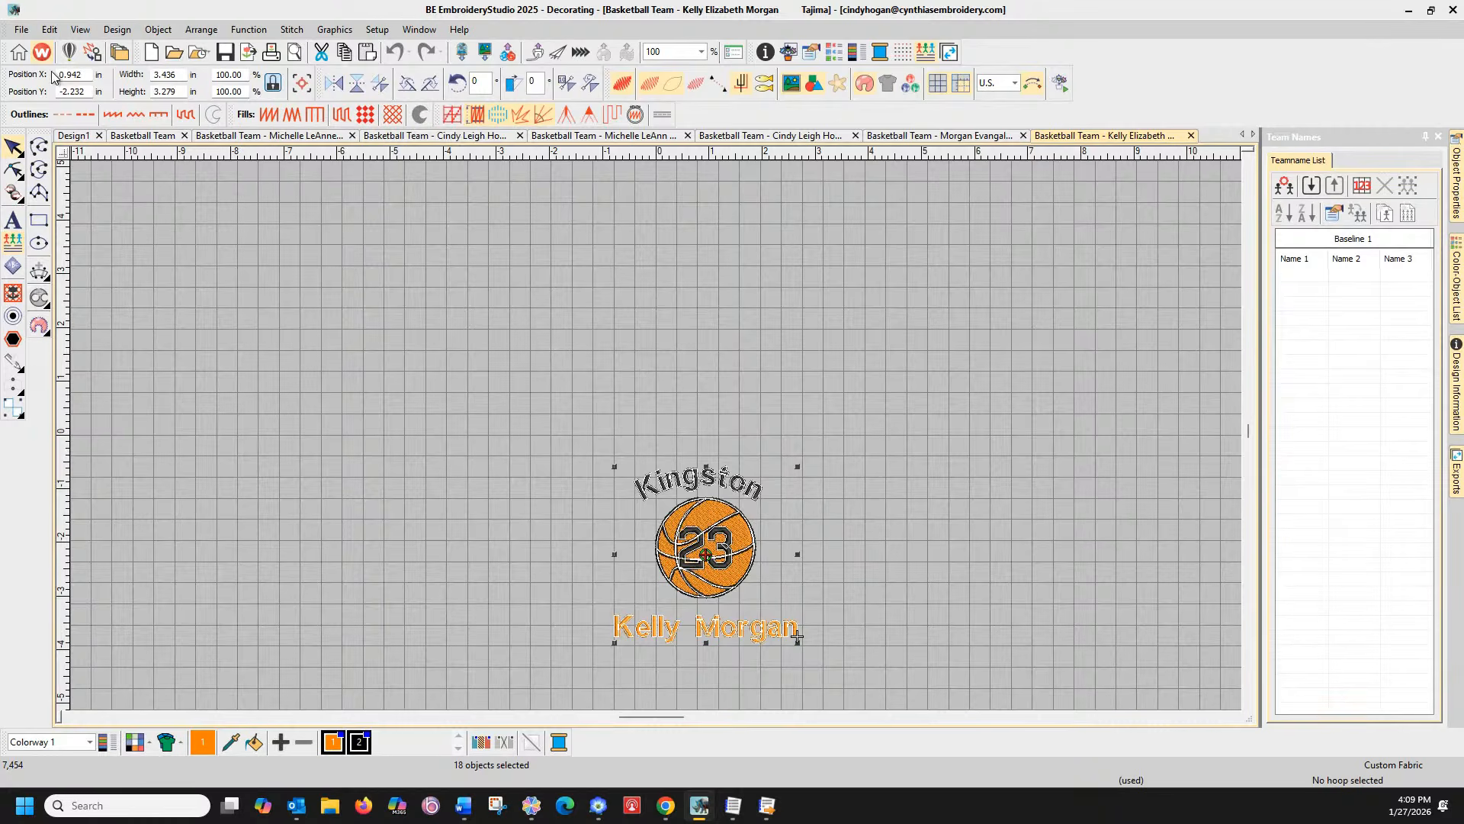
pyautogui.click(227, 136)
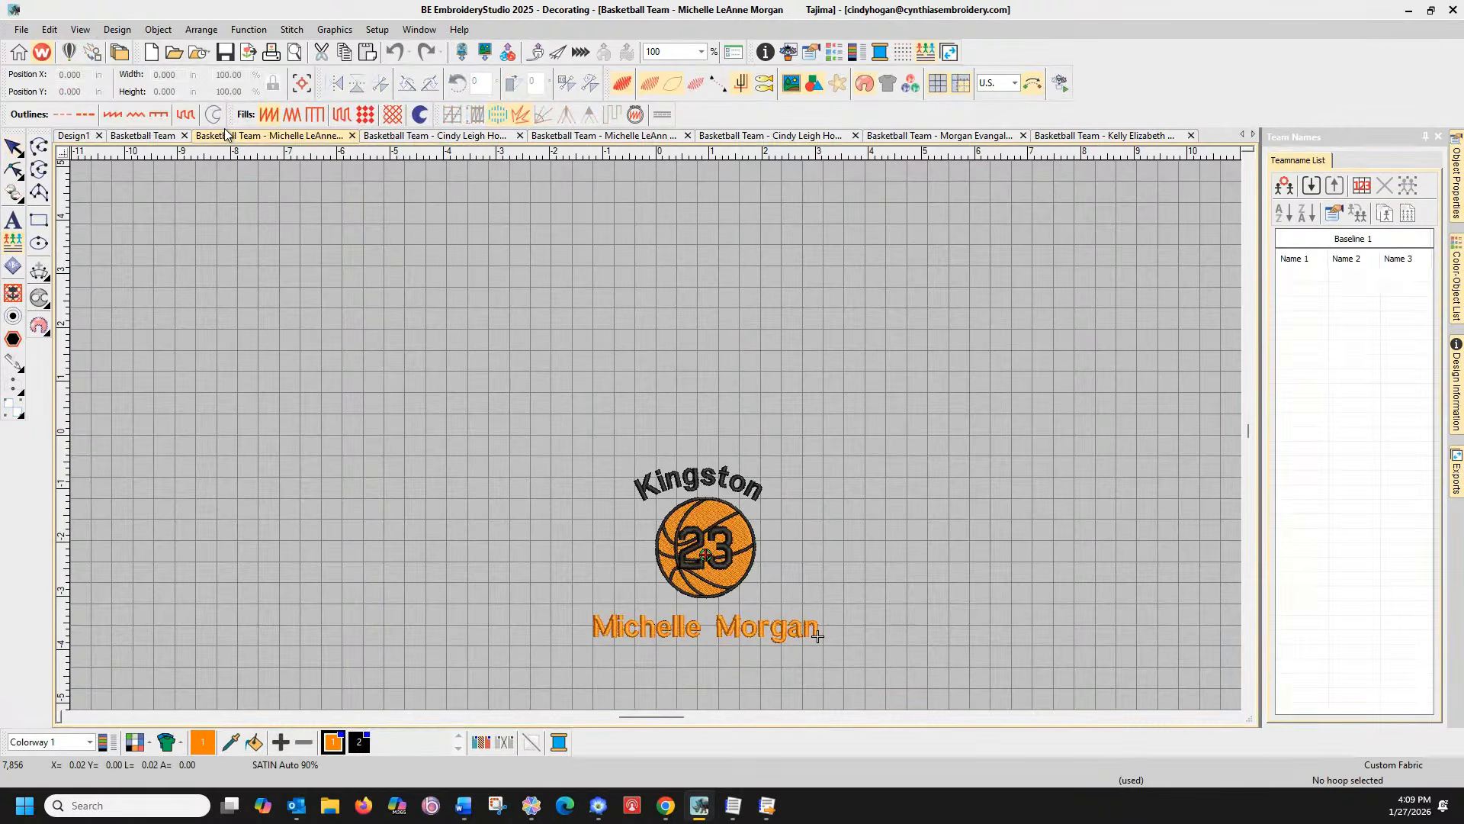
# Start exporting the personalized design as a machine file in PES format
pyautogui.click(22, 30)
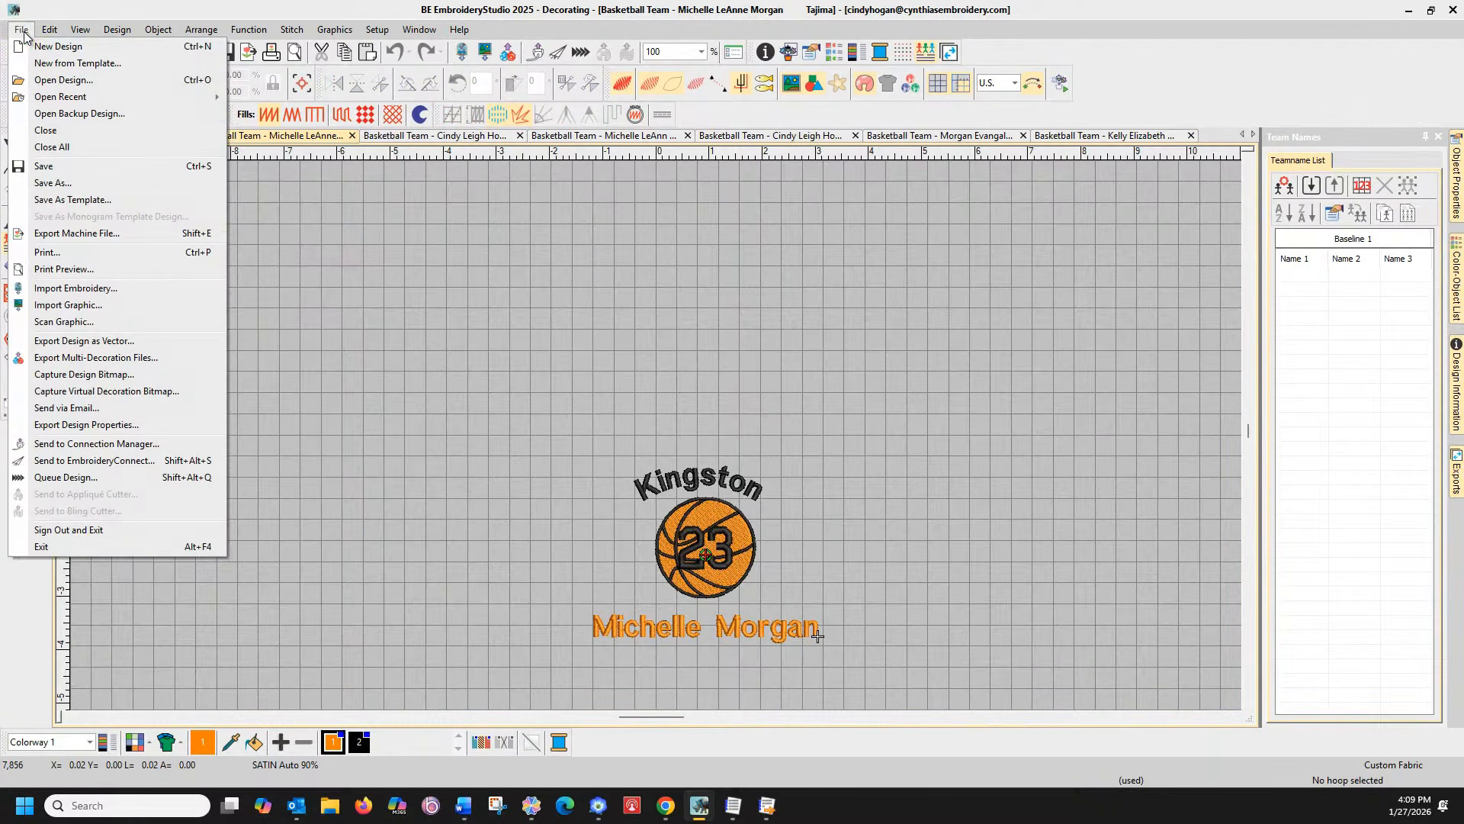
pyautogui.click(66, 234)
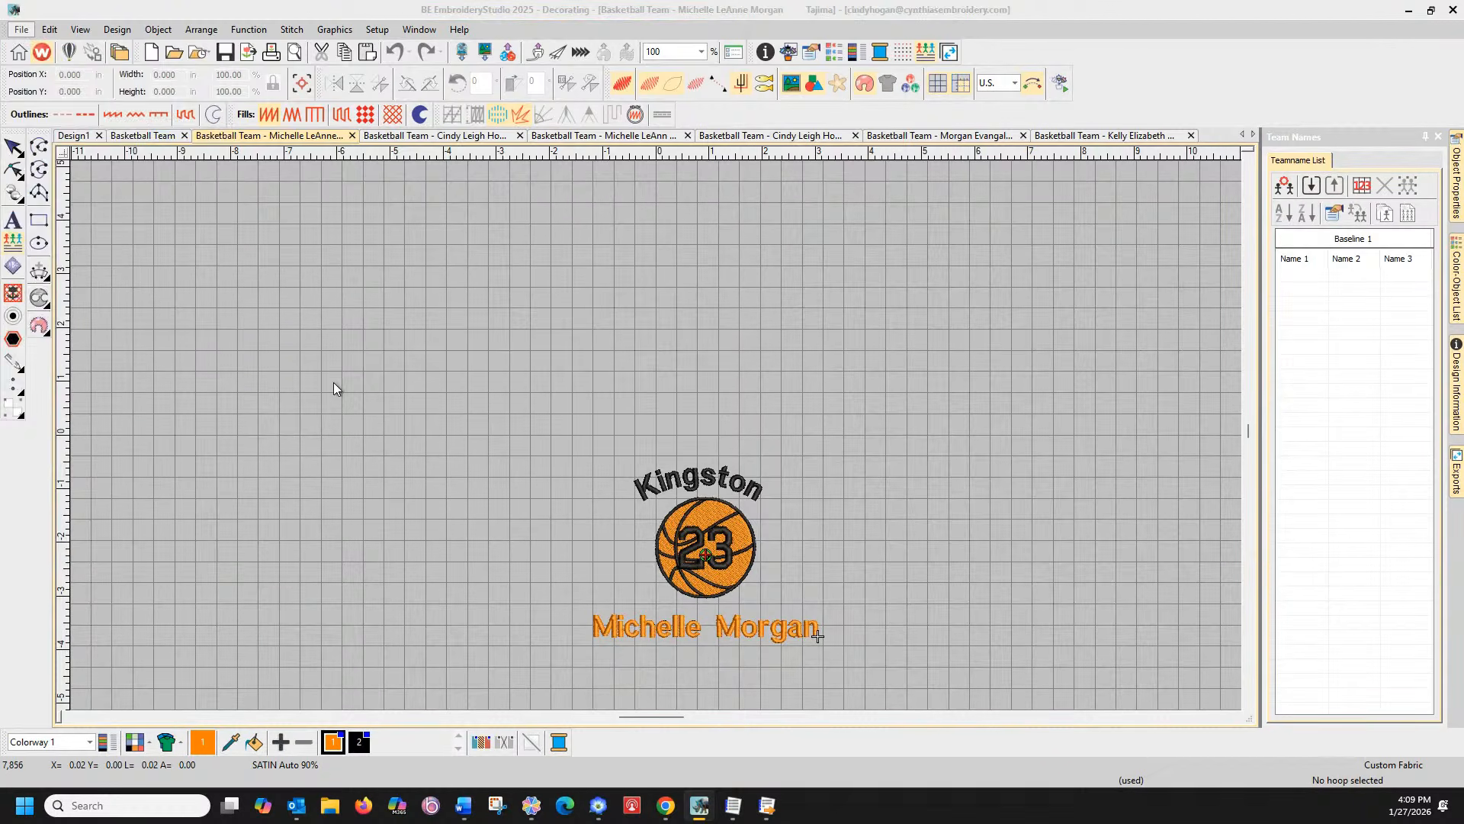
pyautogui.click(387, 337)
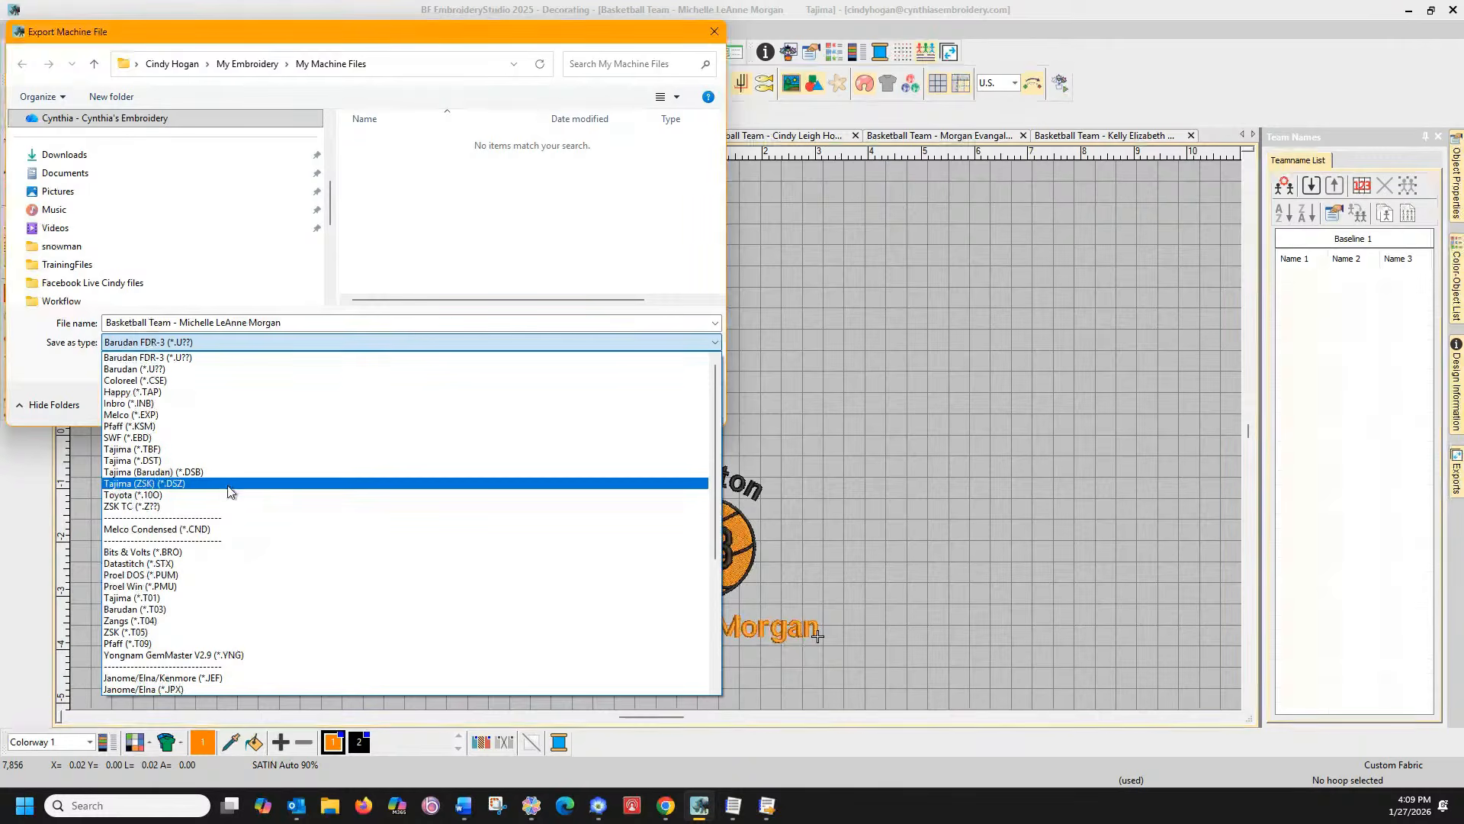
pyautogui.scroll(-6, 324, 594)
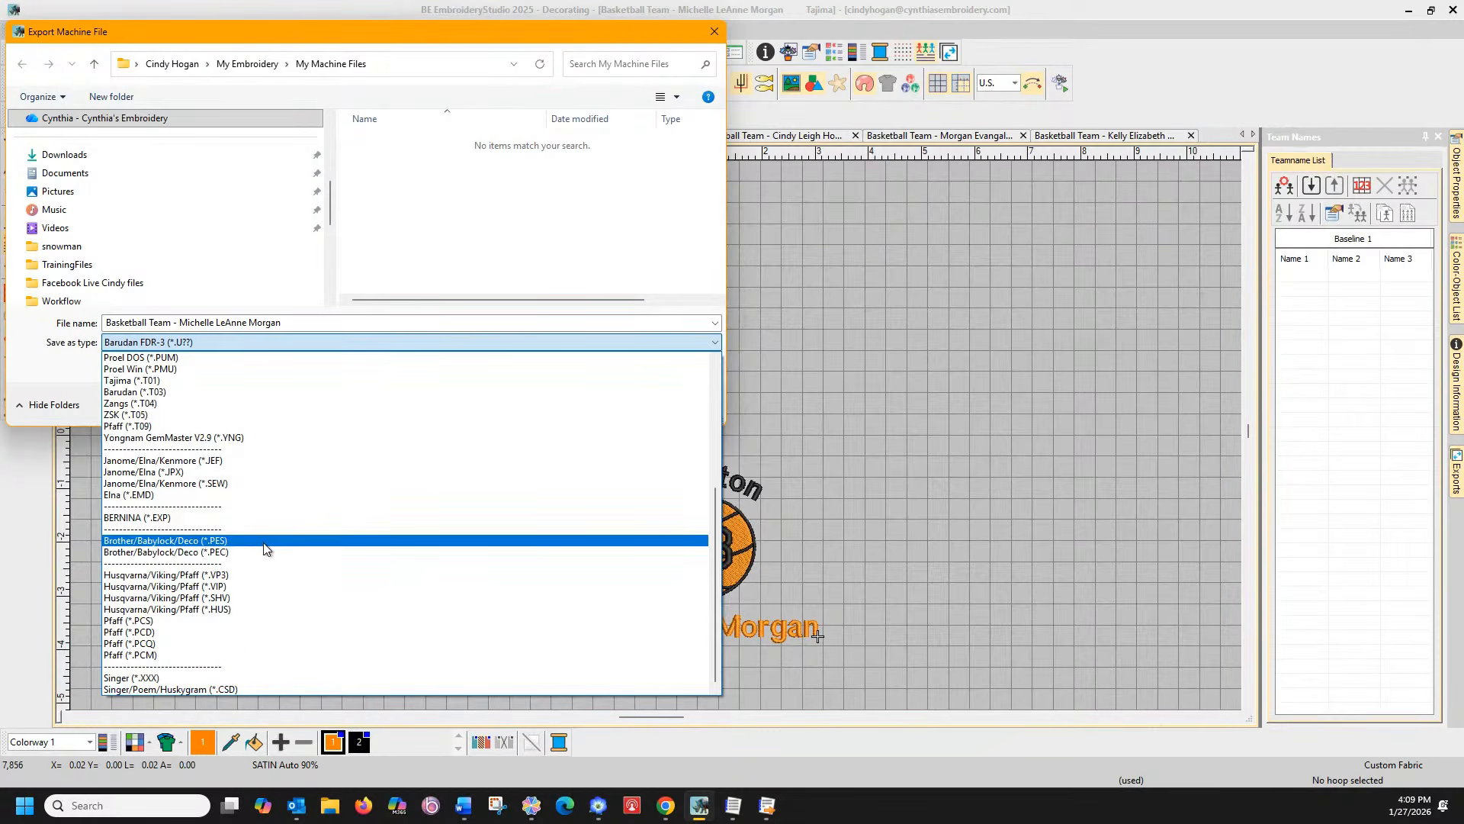
pyautogui.click(261, 541)
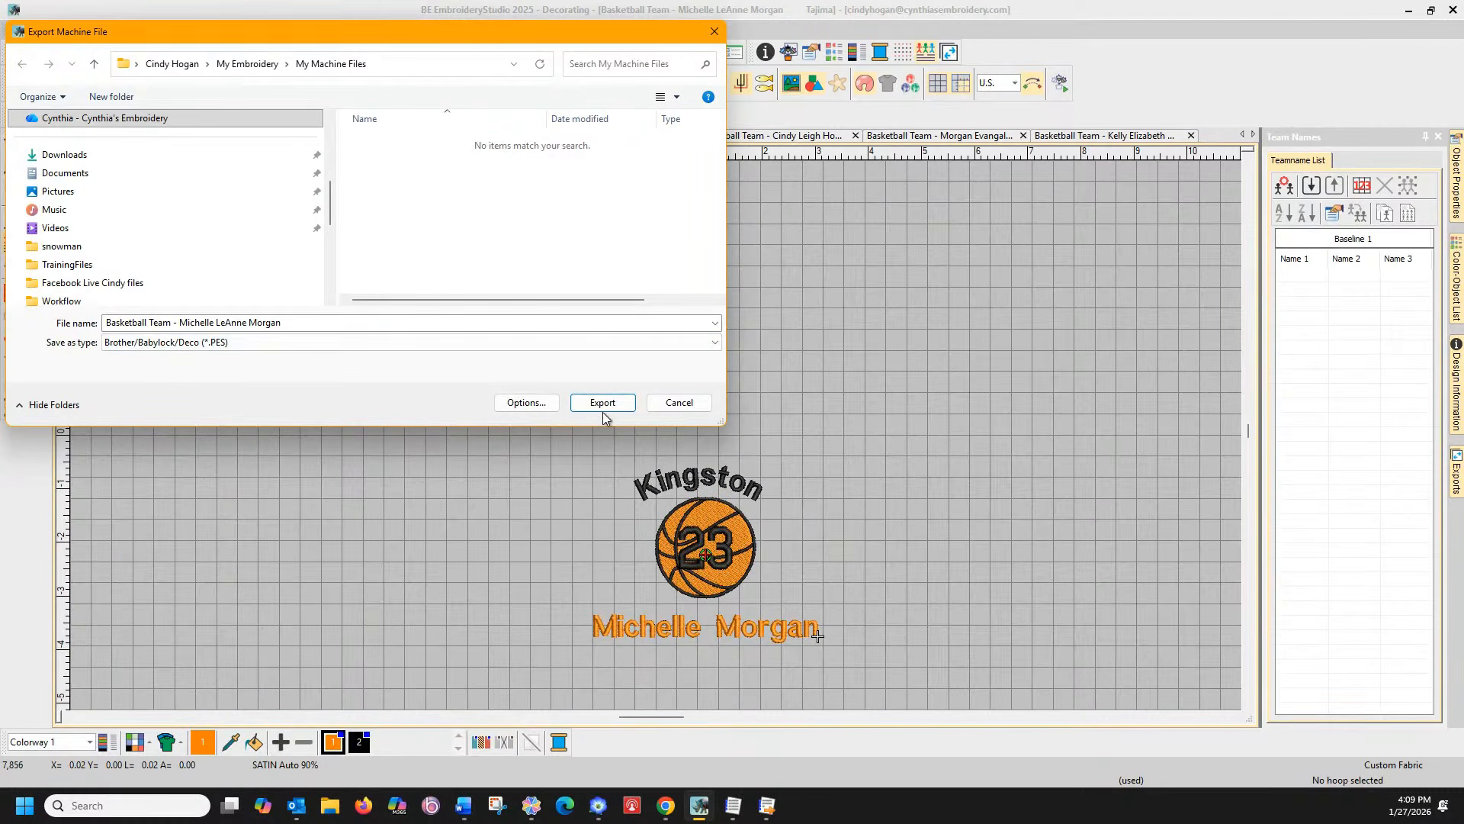
# Review the PES options, keeping version V10.0, then cancel and return to Basketball Team
pyautogui.click(519, 405)
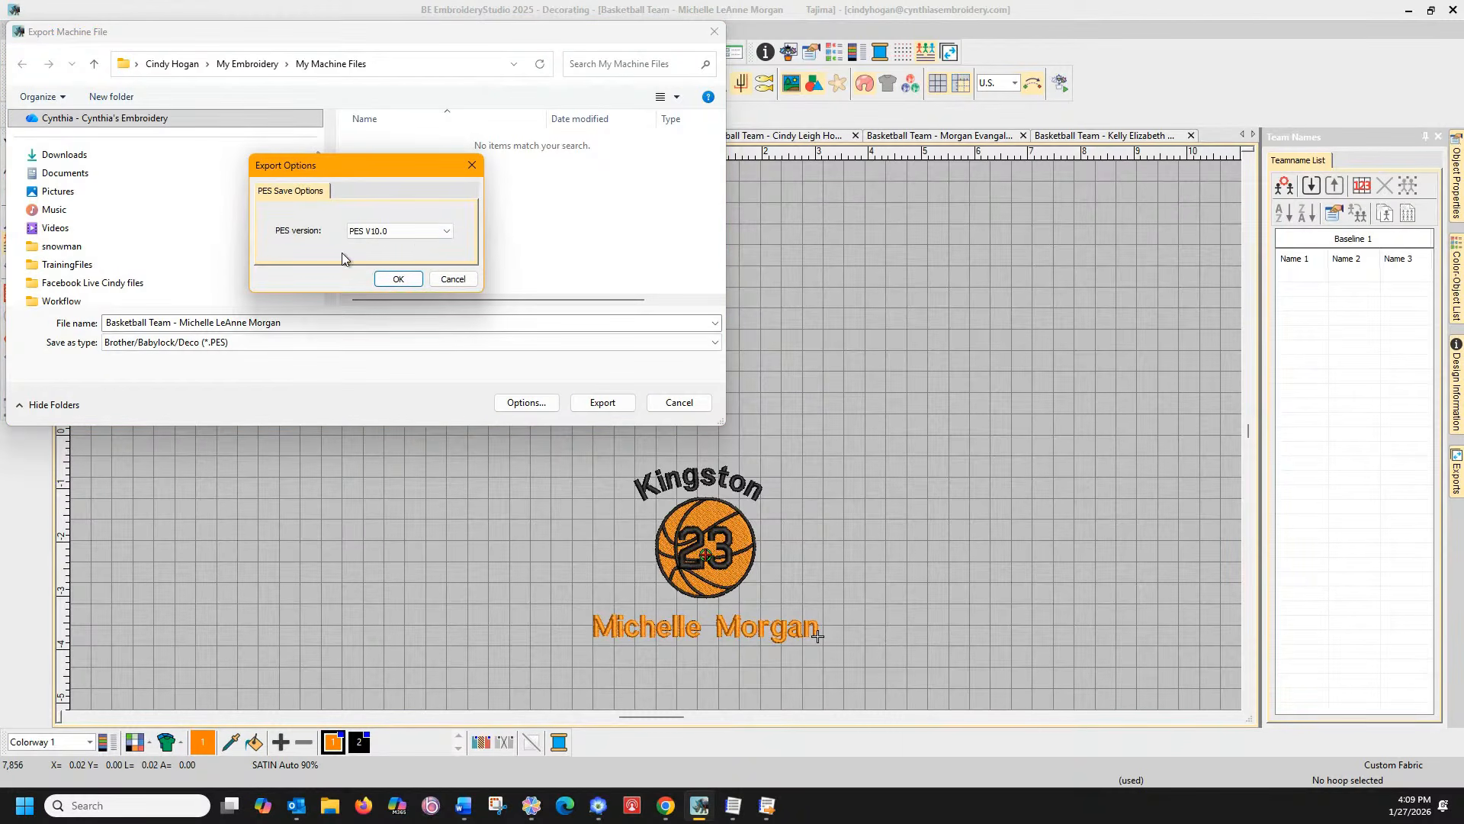
pyautogui.click(395, 233)
pyautogui.click(395, 237)
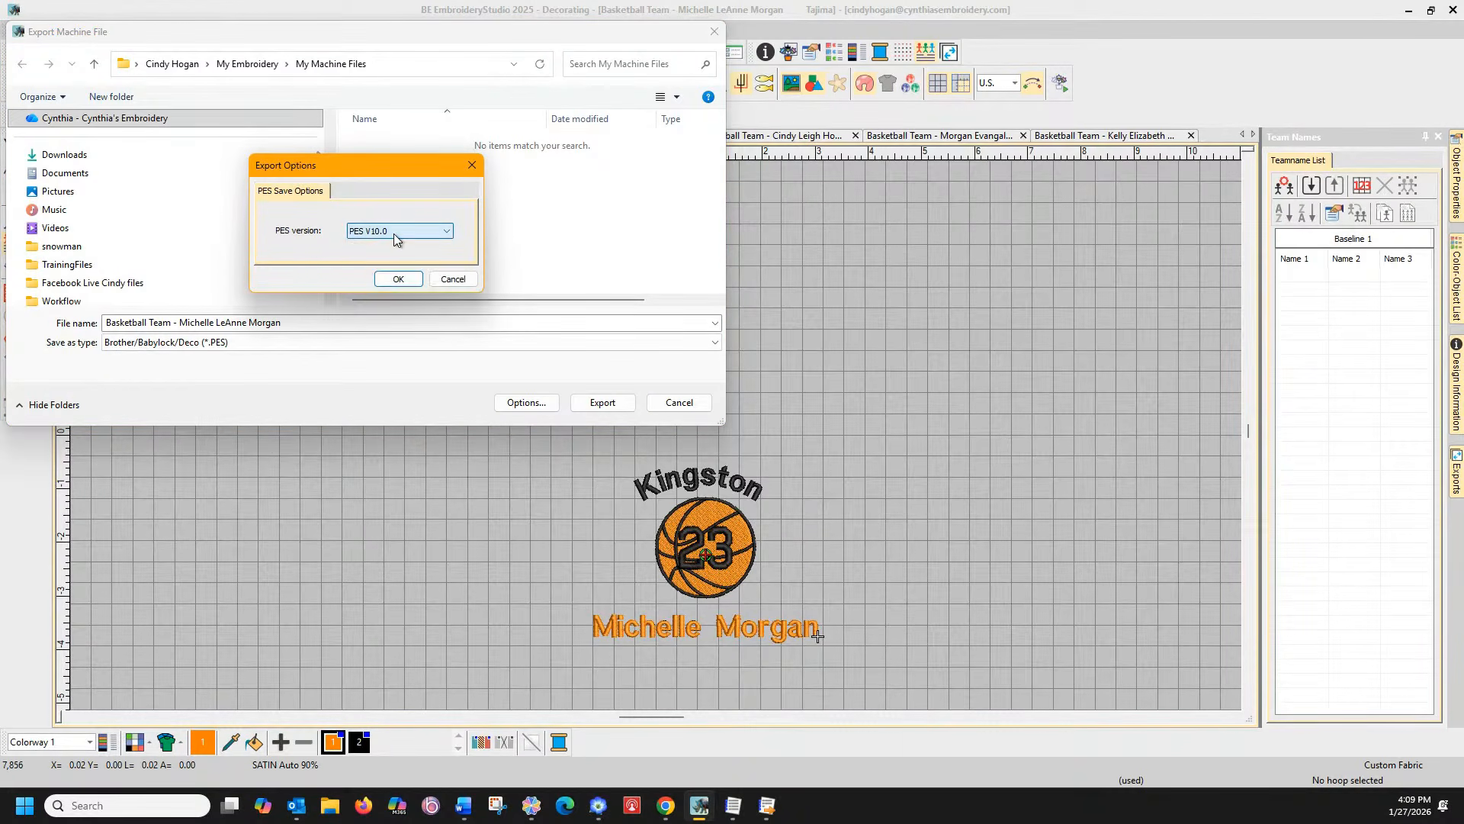
pyautogui.click(455, 282)
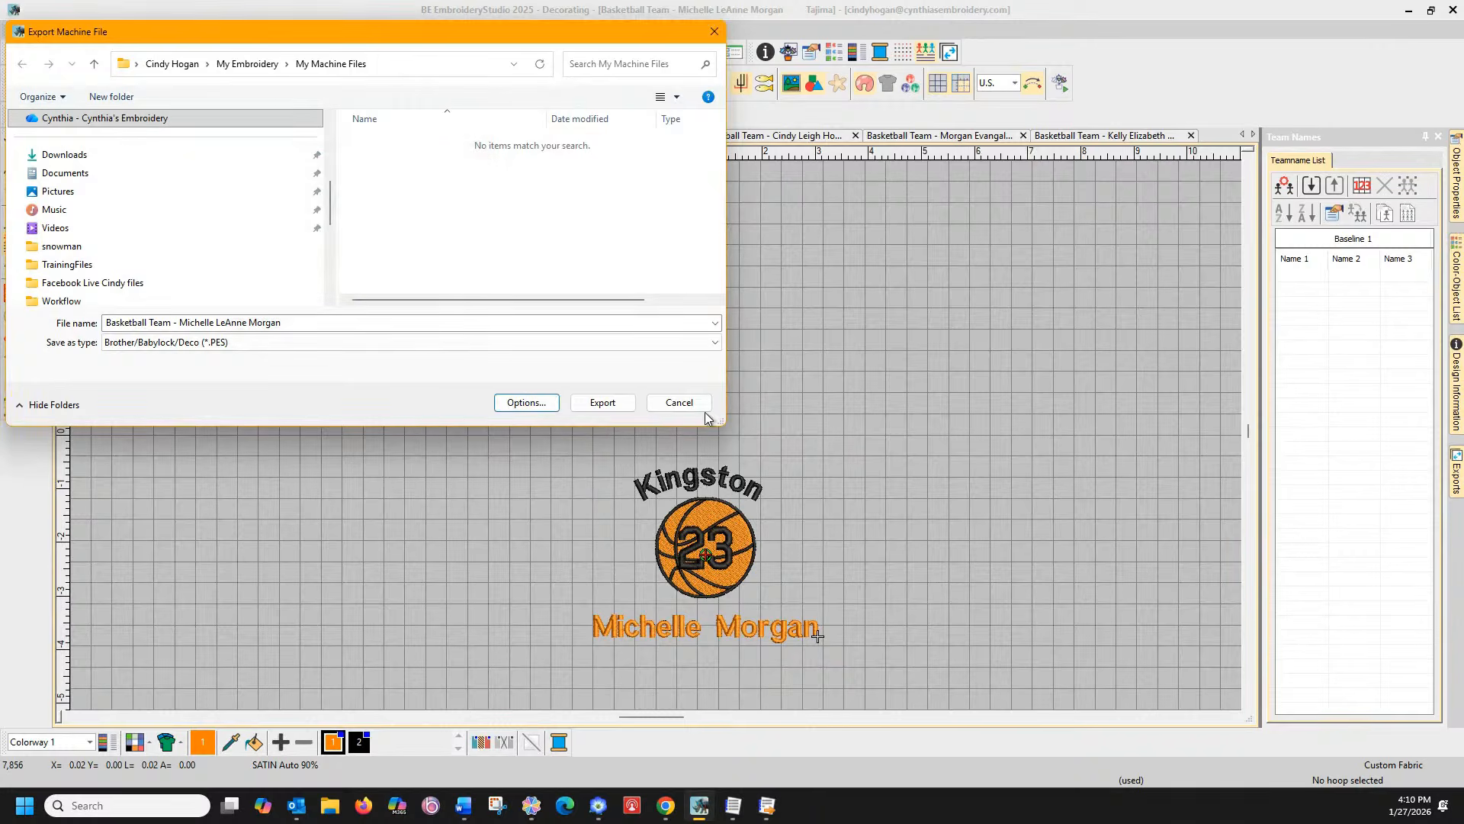
pyautogui.click(679, 402)
pyautogui.click(172, 136)
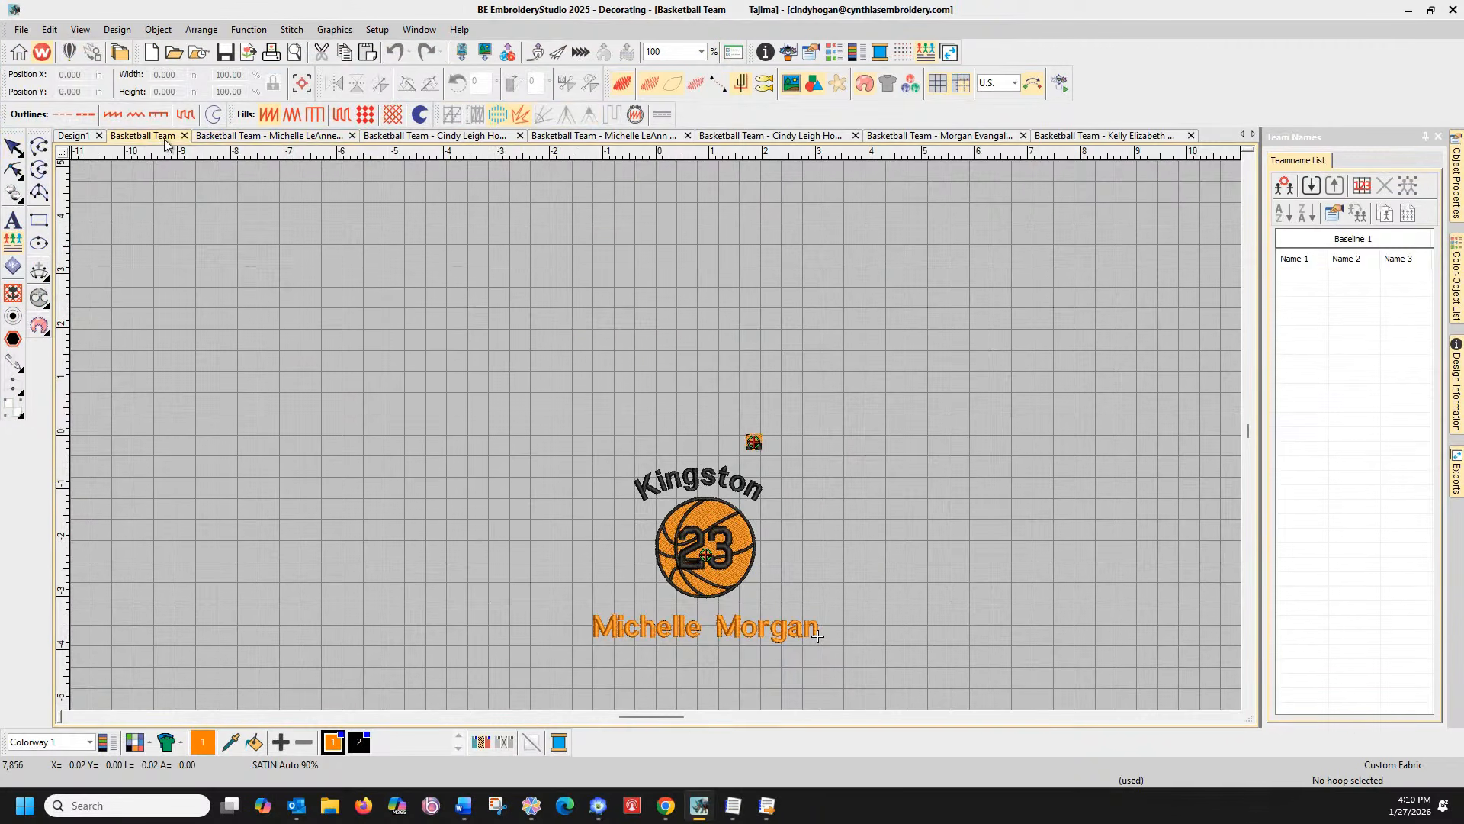
# Set the export team-name option to 'Repeated design and team names, with Stops'
pyautogui.click(22, 29)
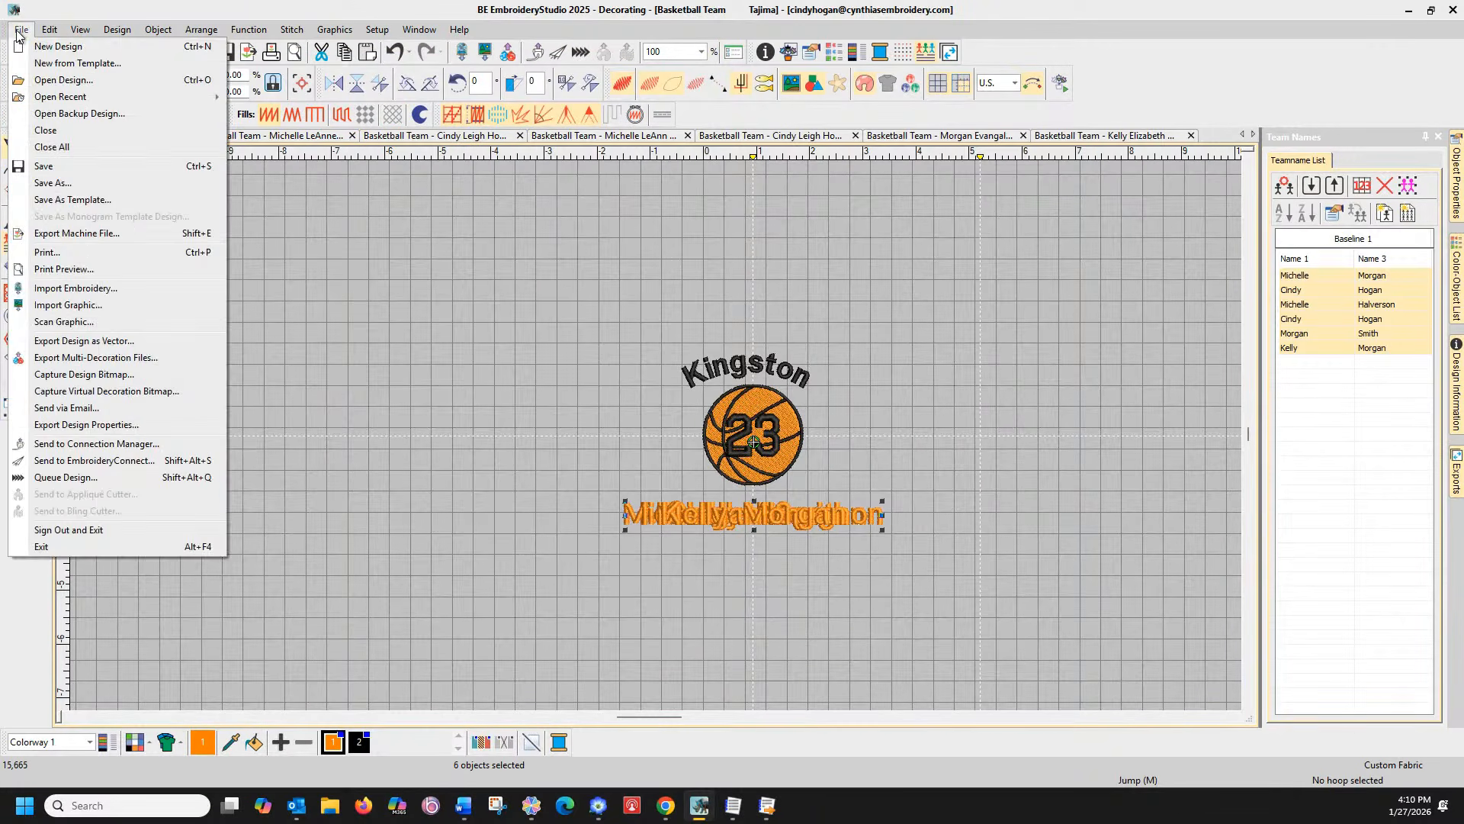
pyautogui.click(90, 231)
pyautogui.click(547, 402)
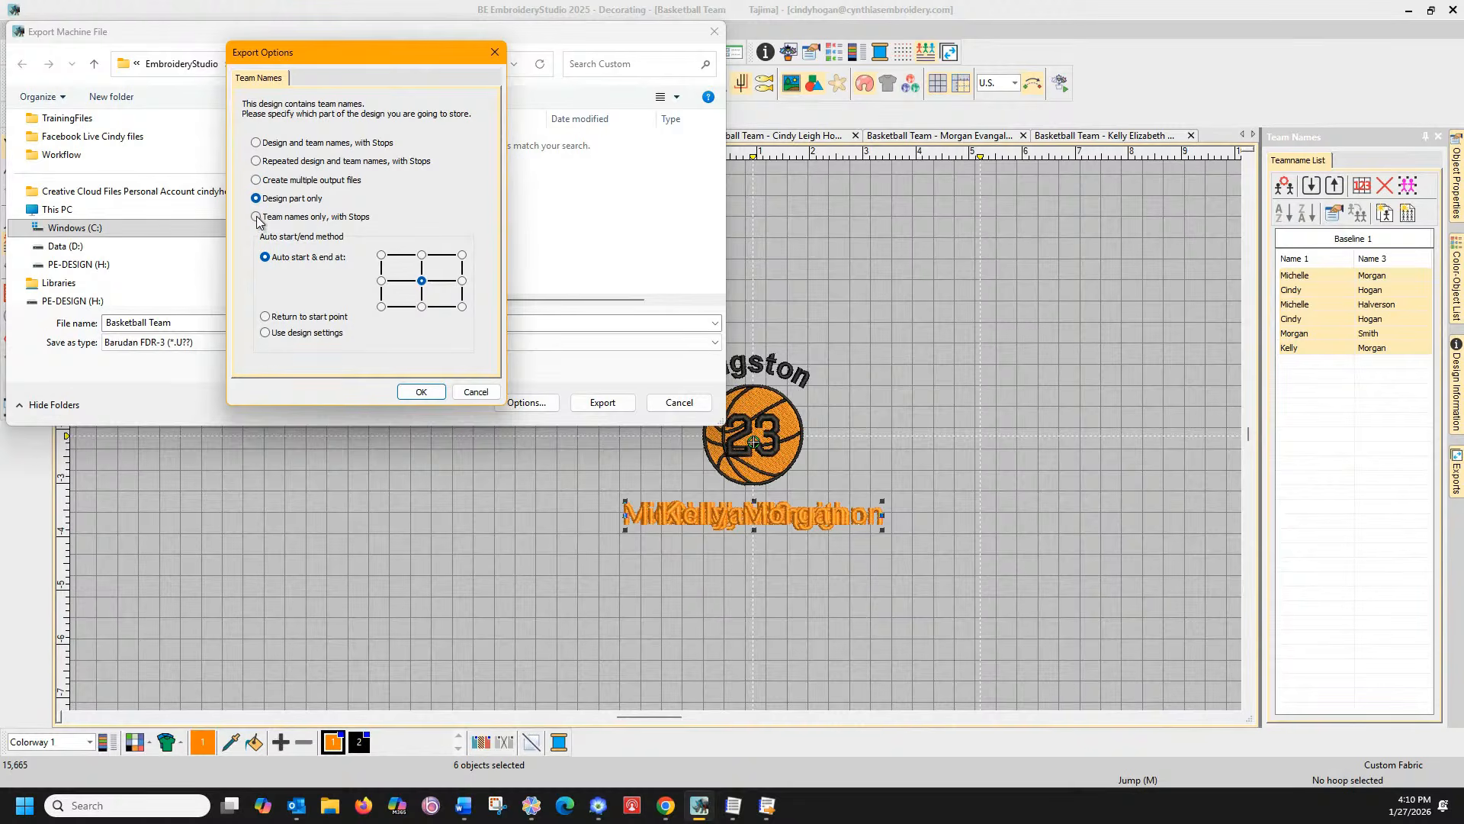
pyautogui.click(256, 162)
pyautogui.click(422, 392)
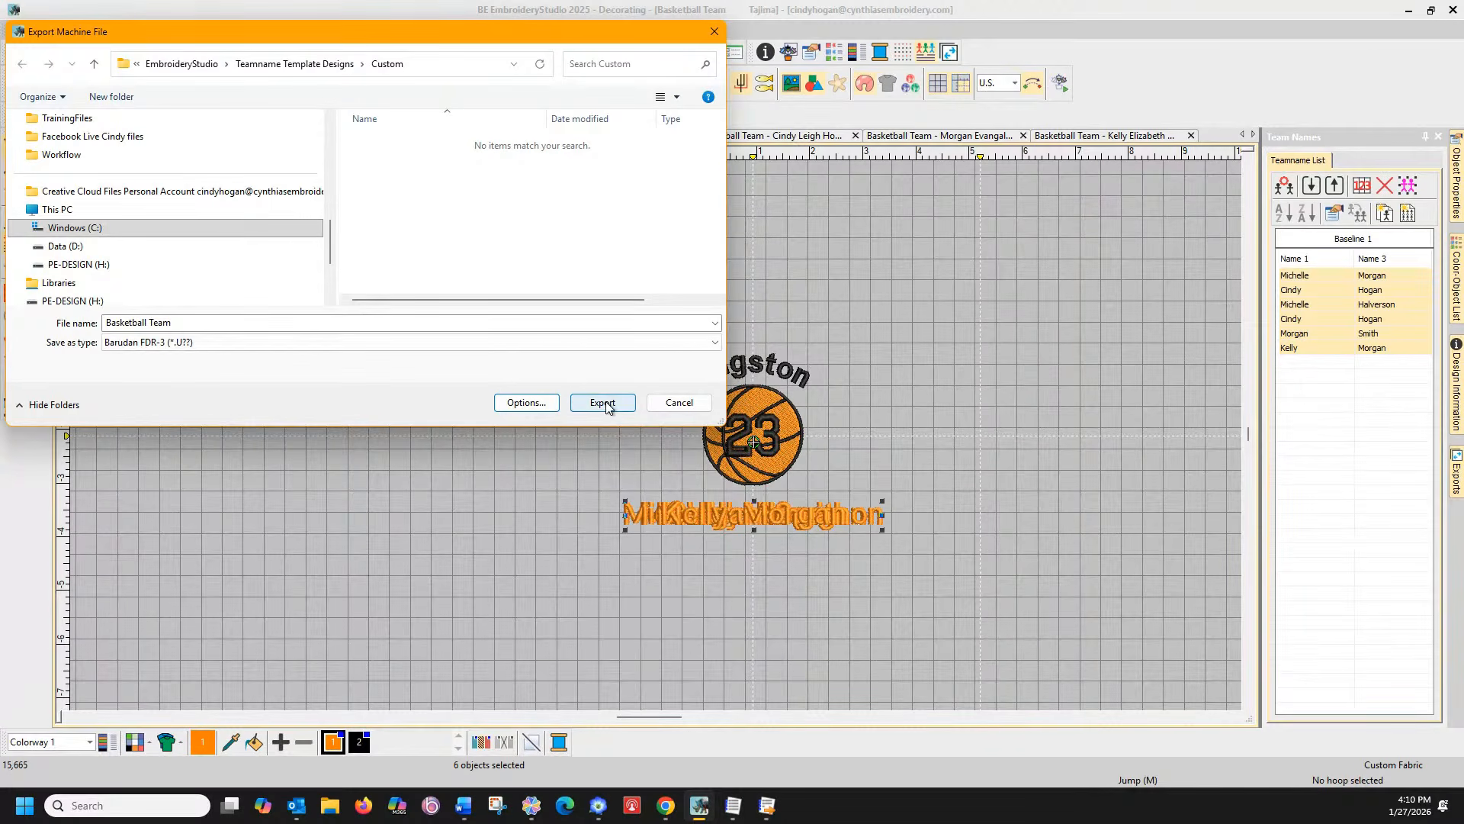
# Export the Basketball Team machine file as PES and confirm the team-name output settings
pyautogui.click(517, 342)
pyautogui.scroll(-5, 234, 483)
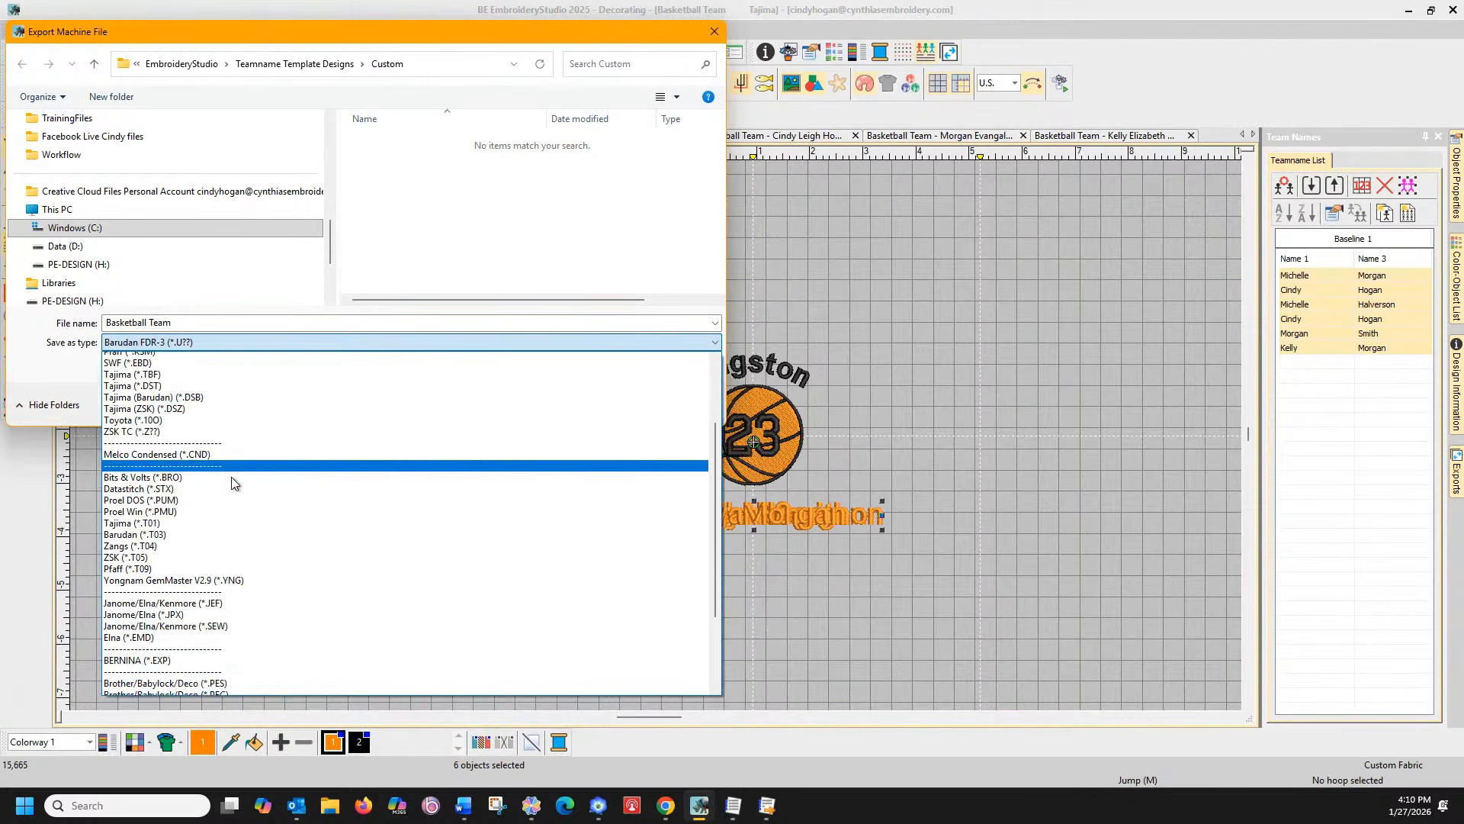
pyautogui.scroll(-4, 234, 482)
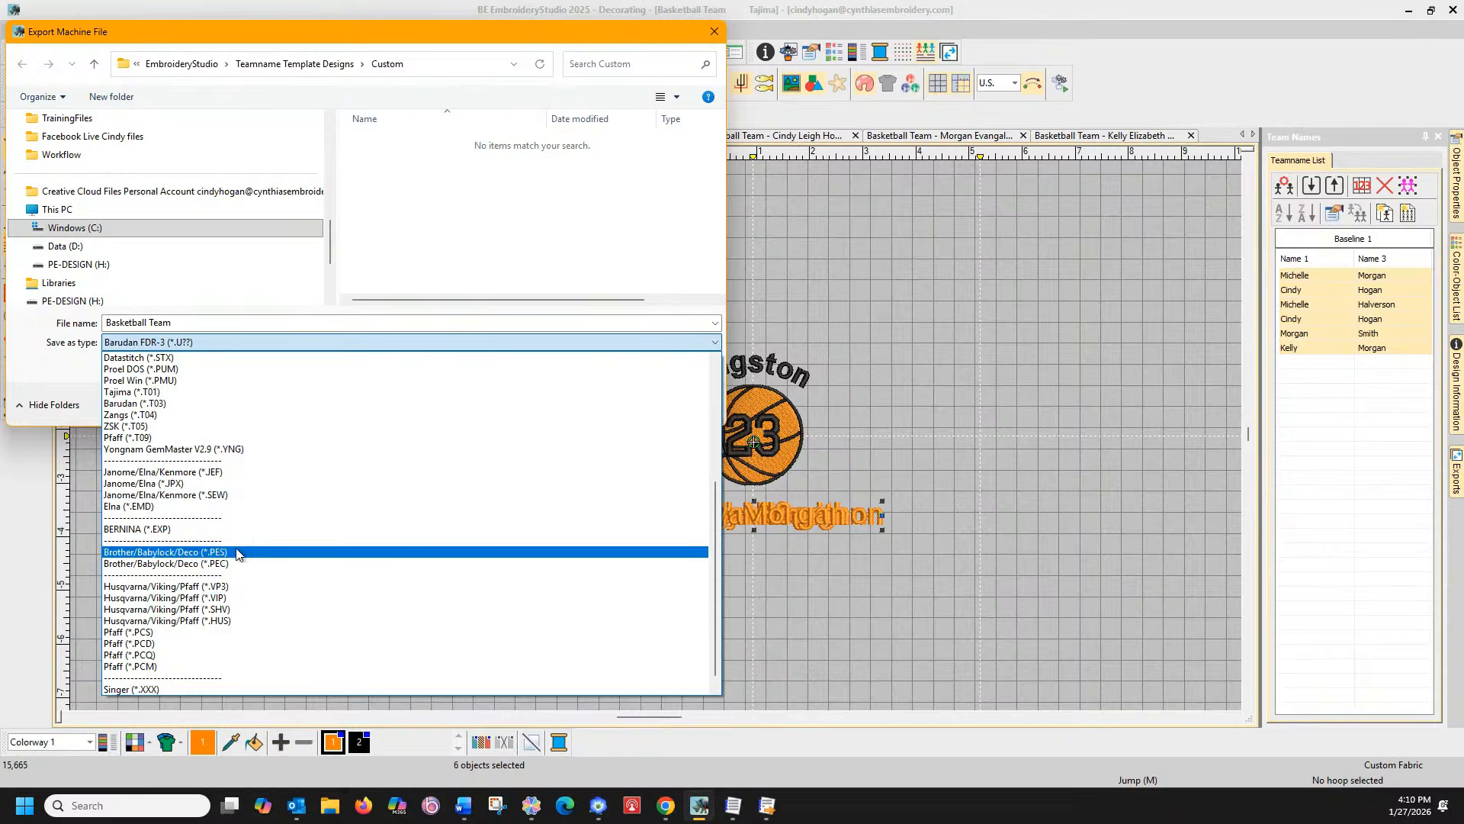
pyautogui.click(237, 552)
pyautogui.click(600, 404)
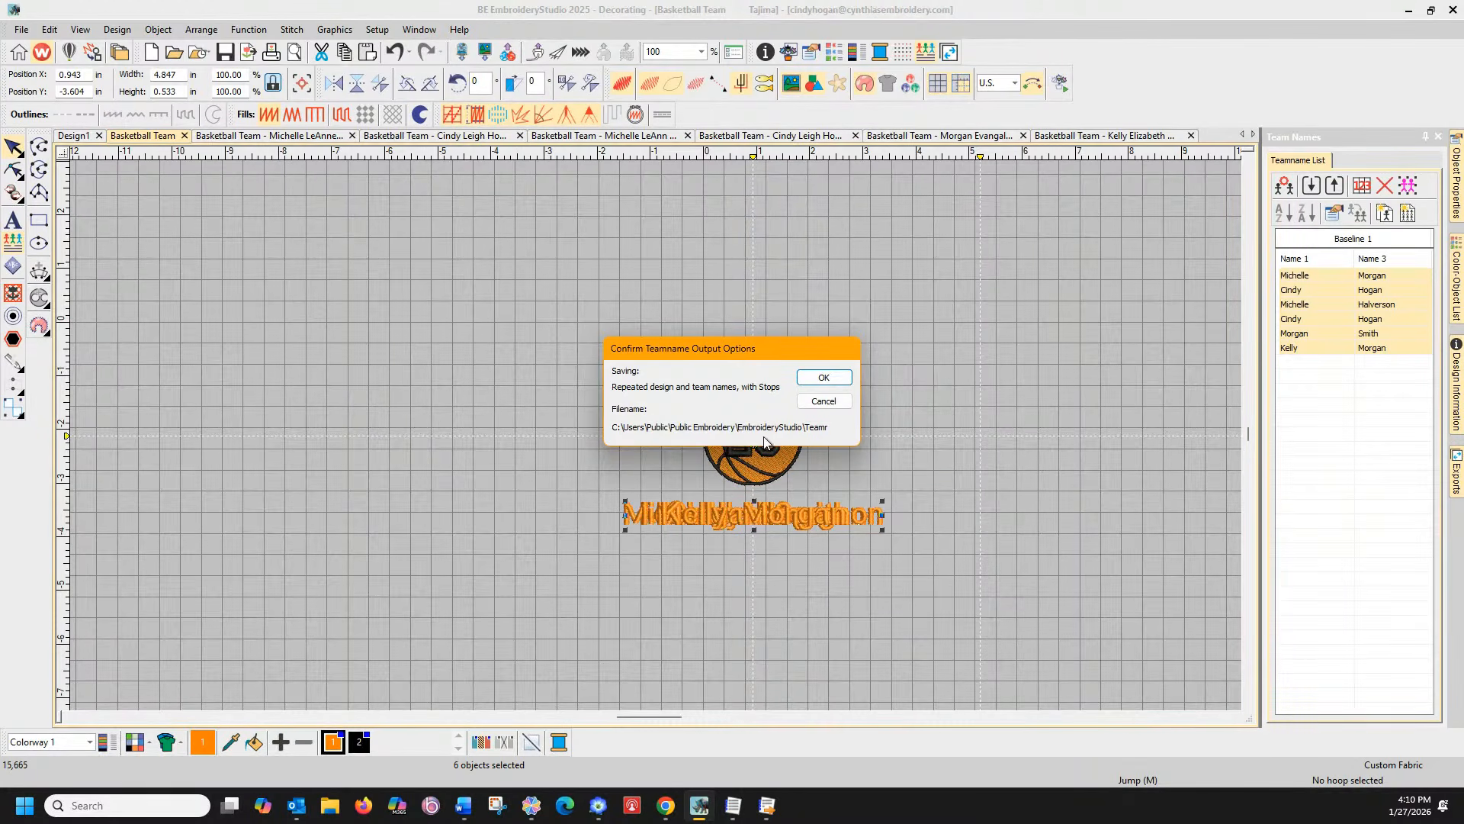
pyautogui.click(825, 378)
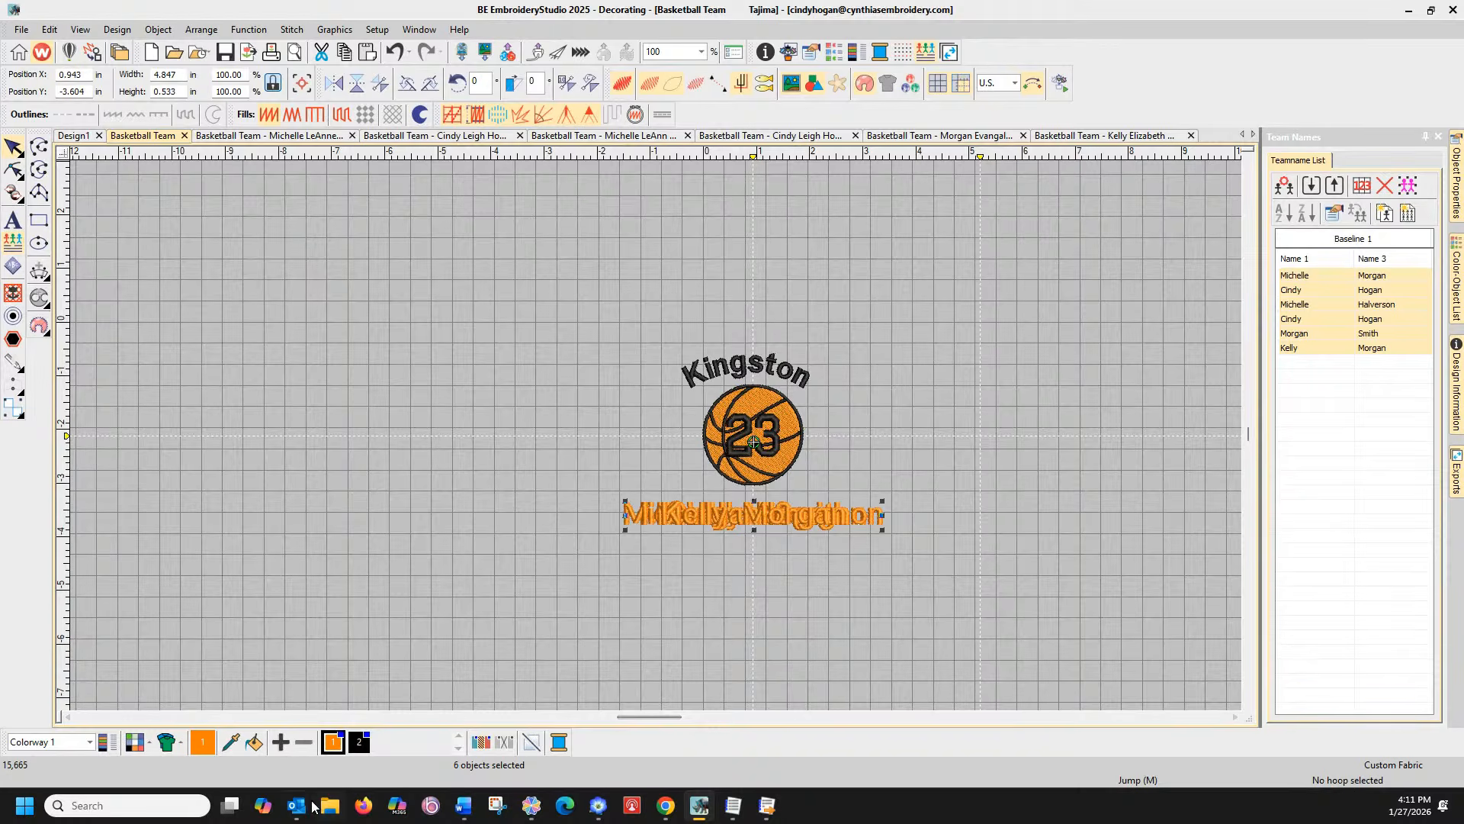
# In Design Database Transfer, expand C: > Users > Public > Public Embroidery > EmbroideryStudio and view Teamname Teams
pyautogui.click(766, 806)
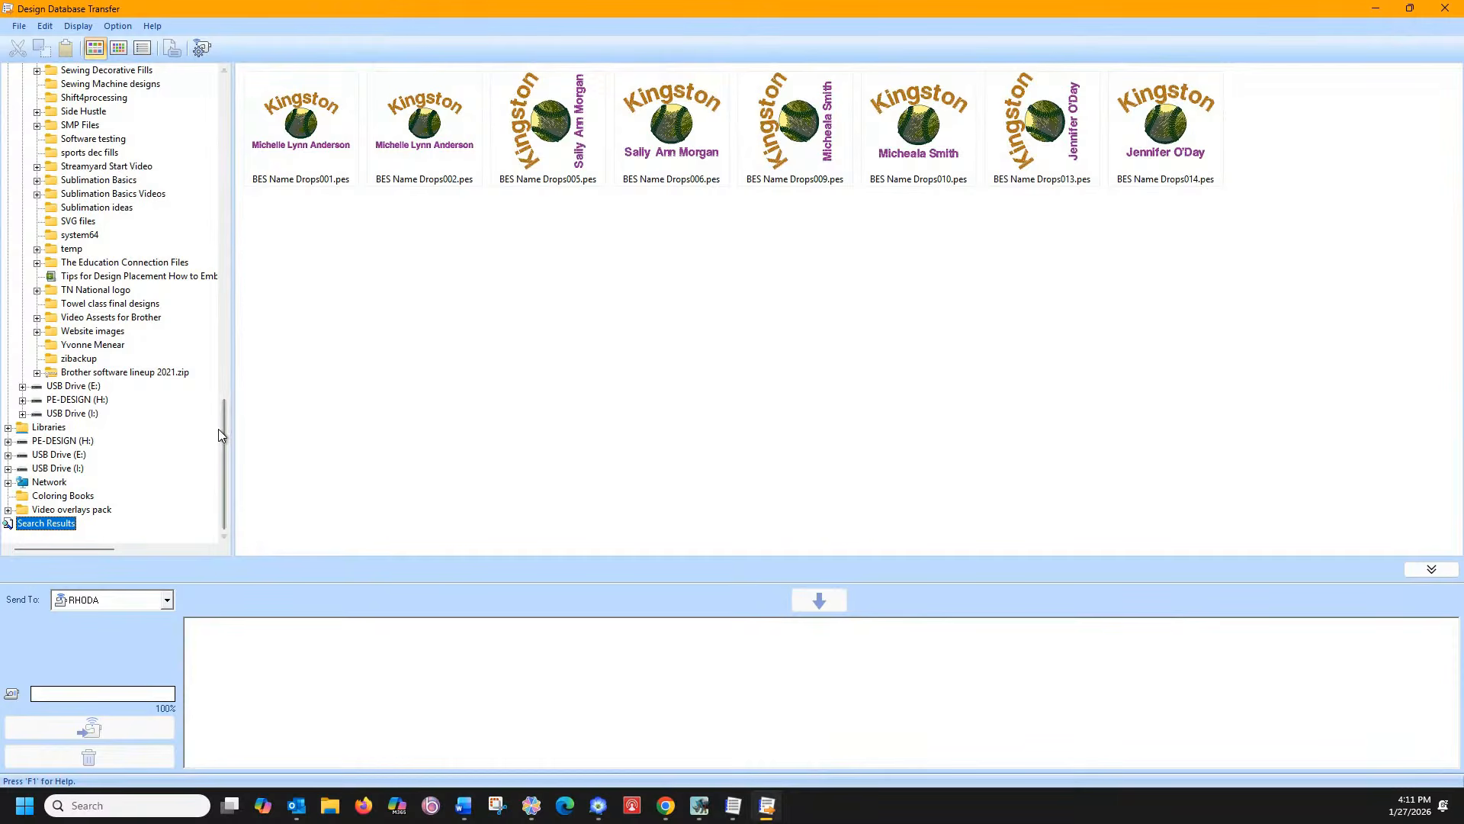
pyautogui.moveTo(221, 429); pyautogui.dragTo(245, 100)
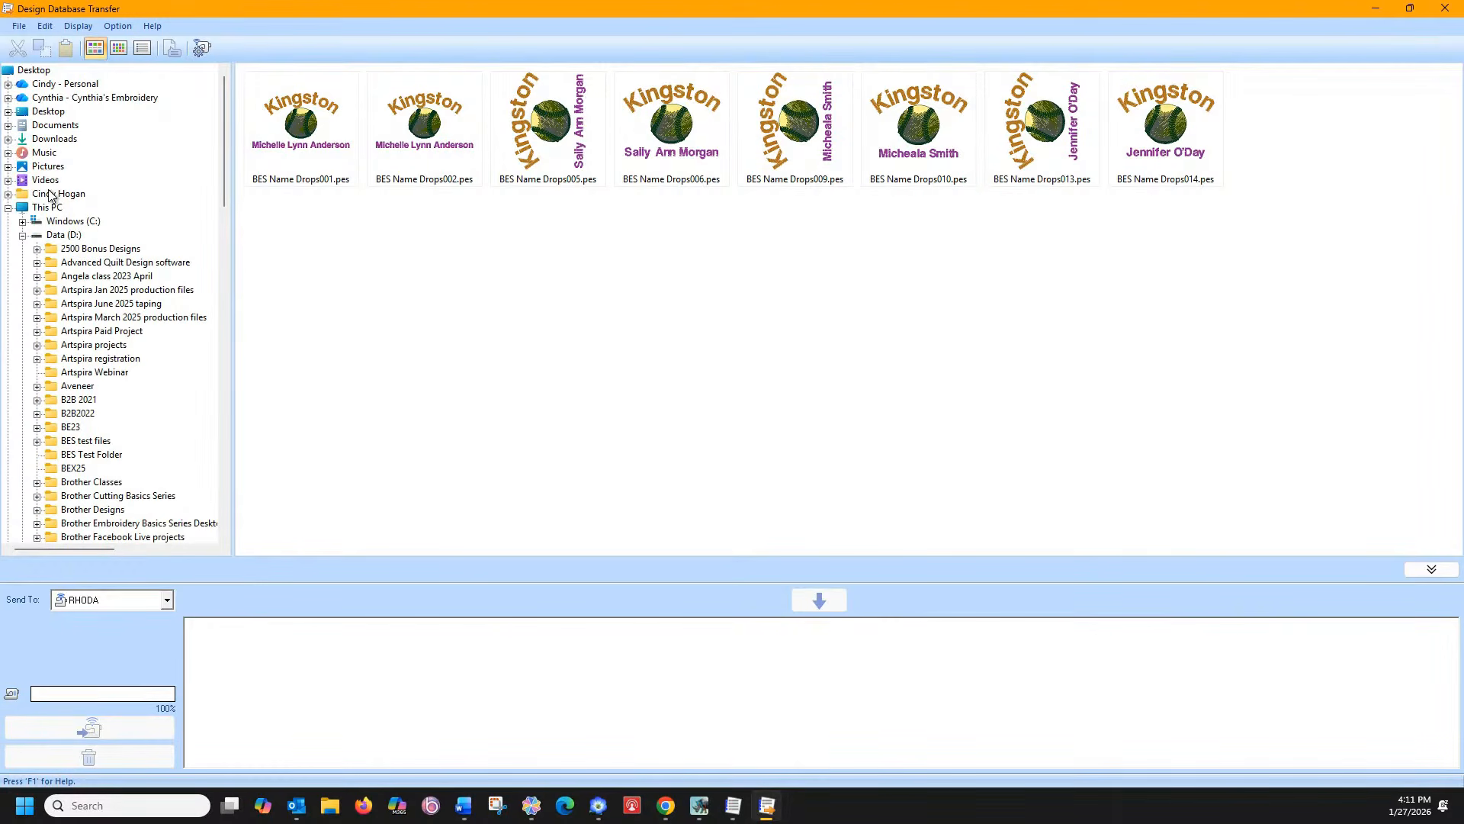
pyautogui.click(9, 126)
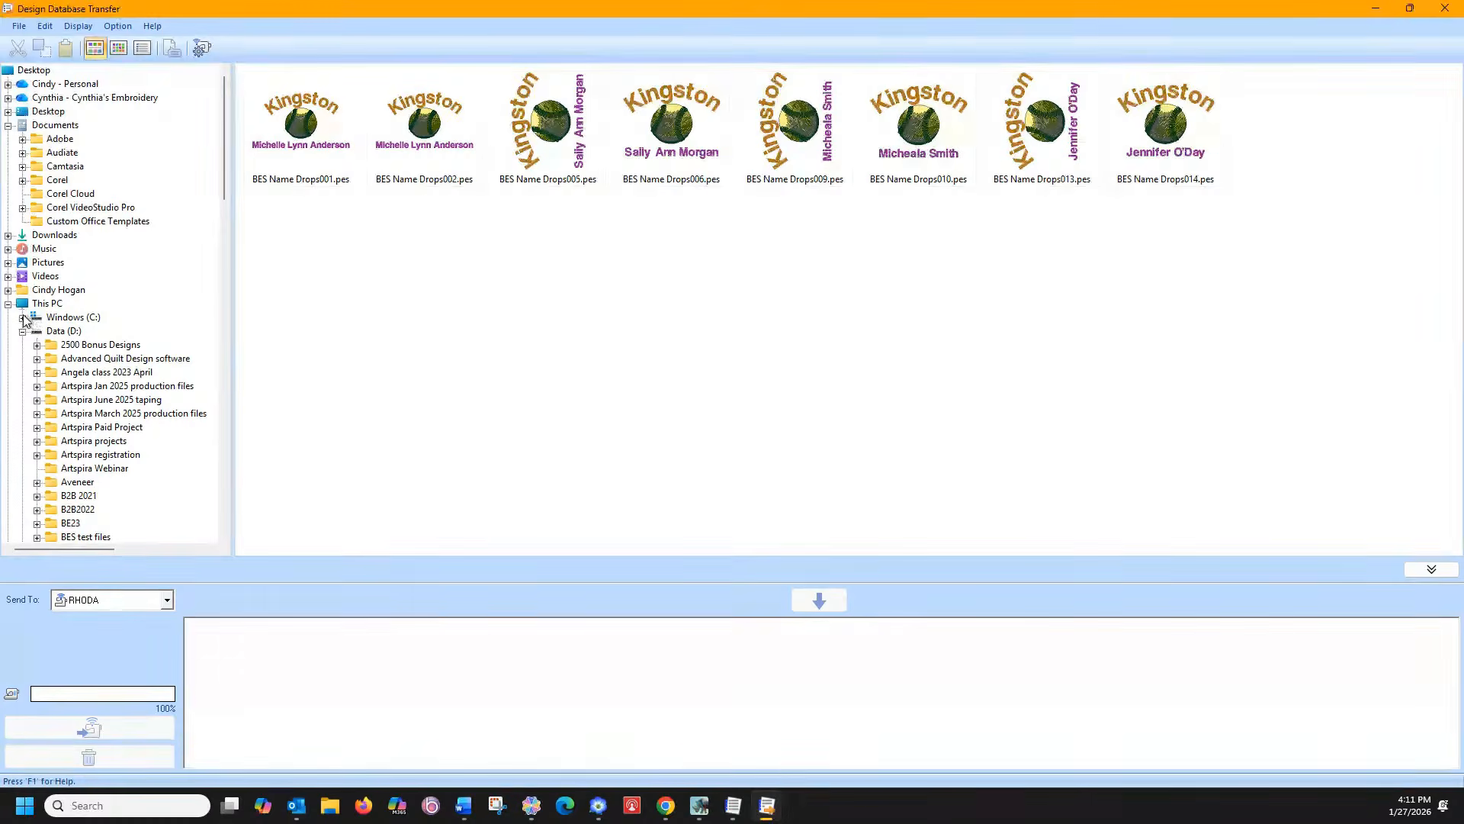
pyautogui.click(22, 317)
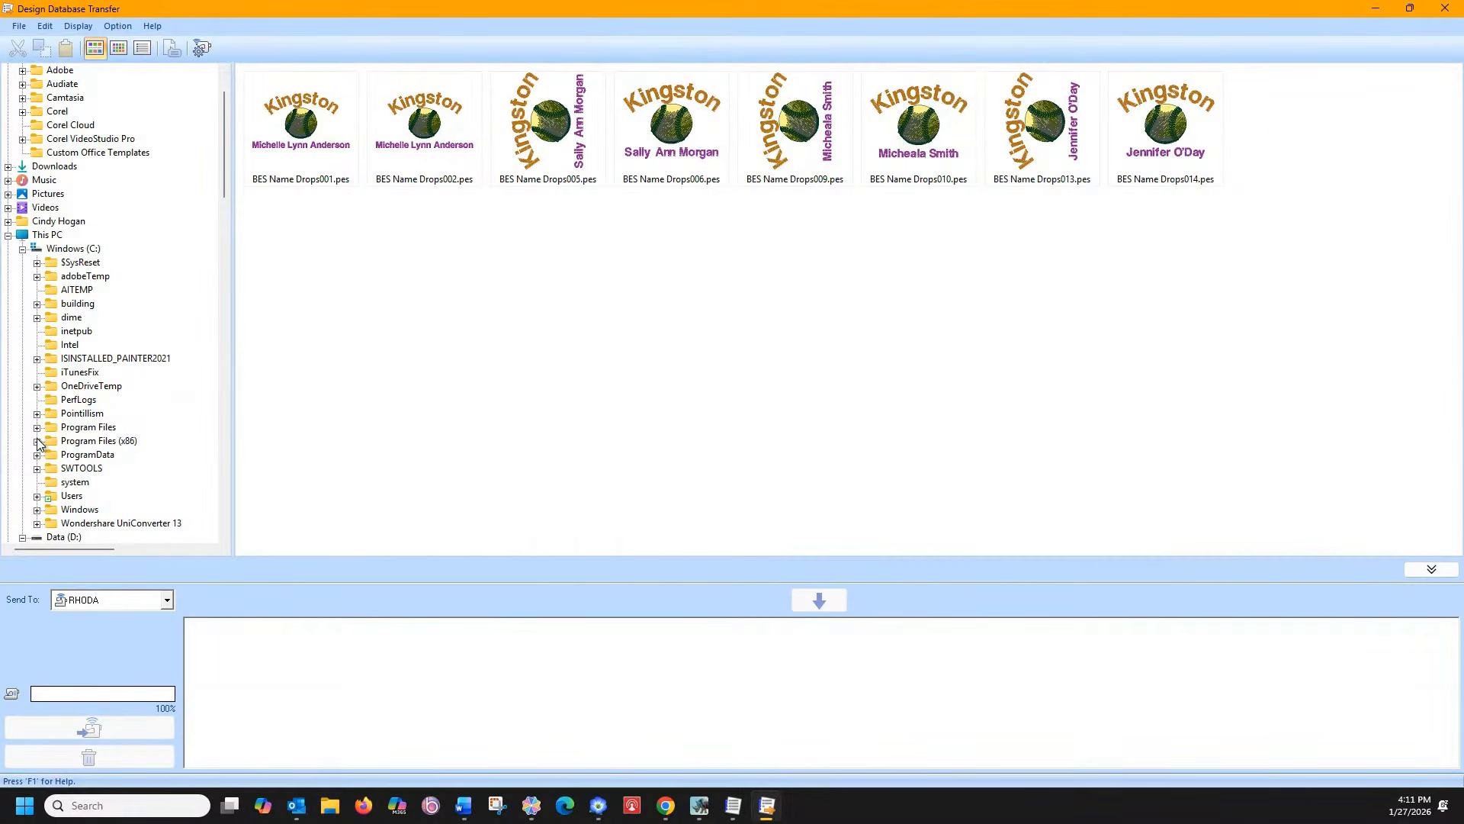
pyautogui.click(37, 496)
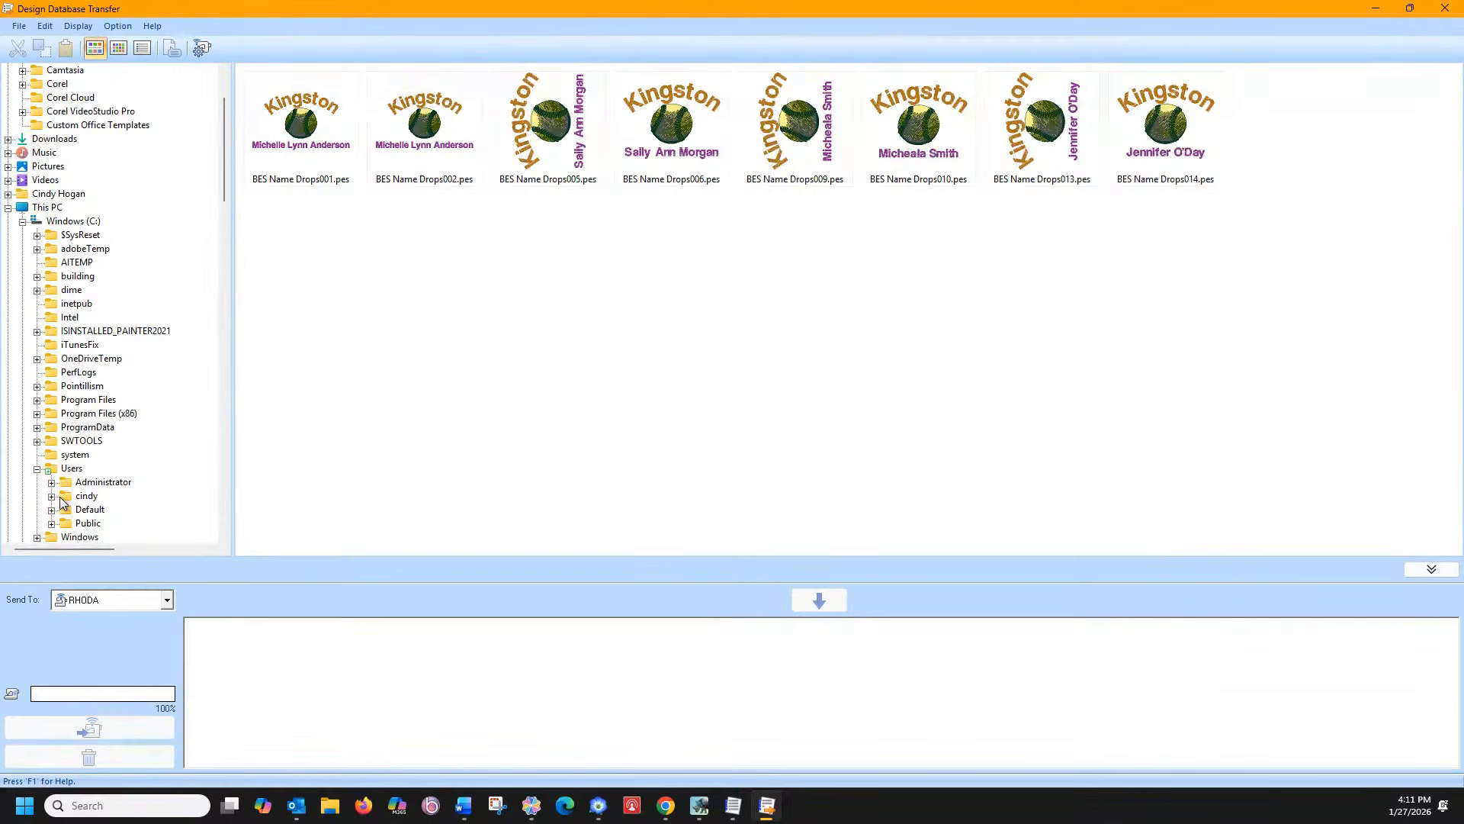
pyautogui.click(51, 523)
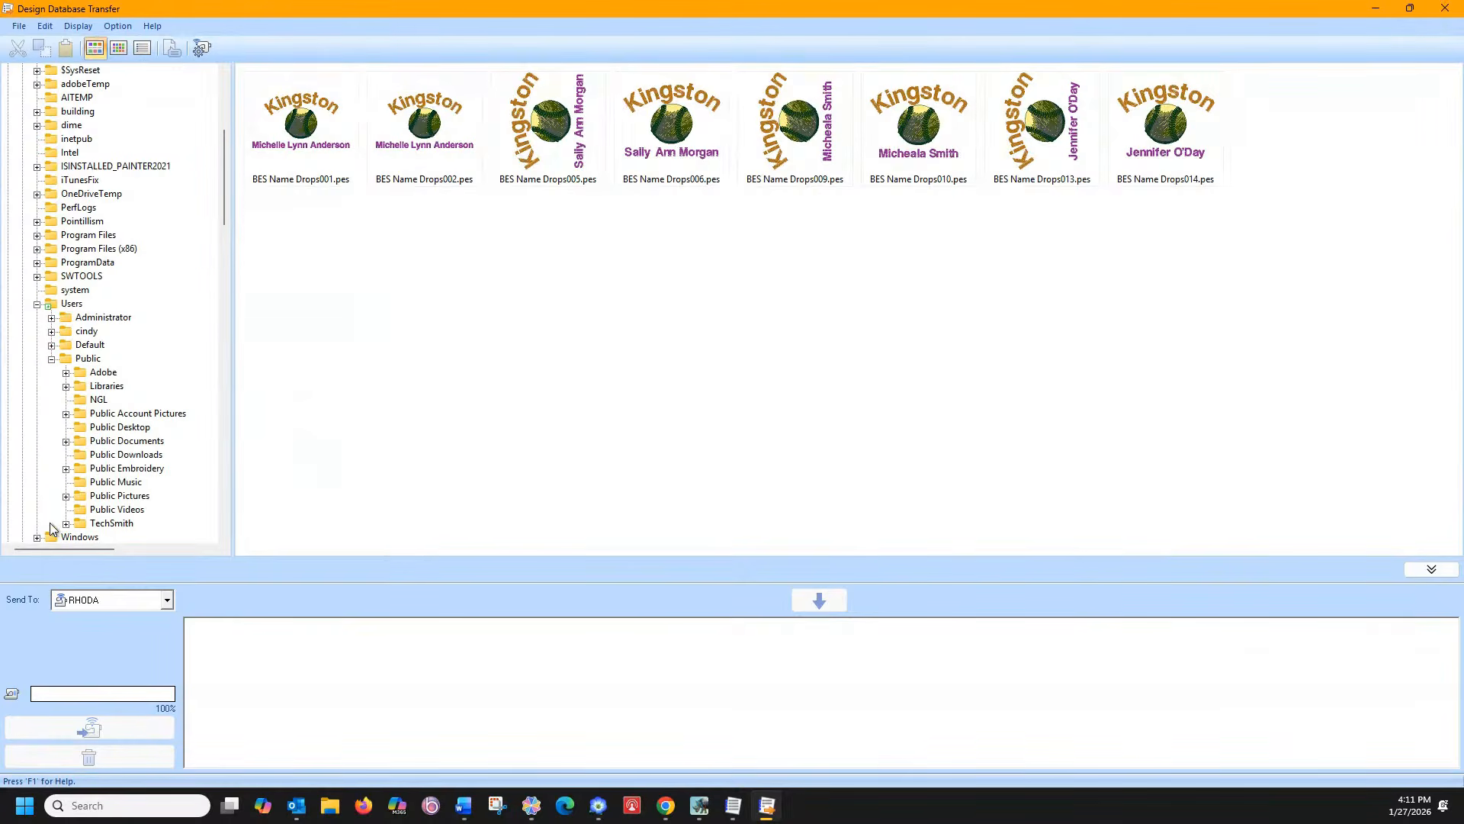
pyautogui.click(66, 469)
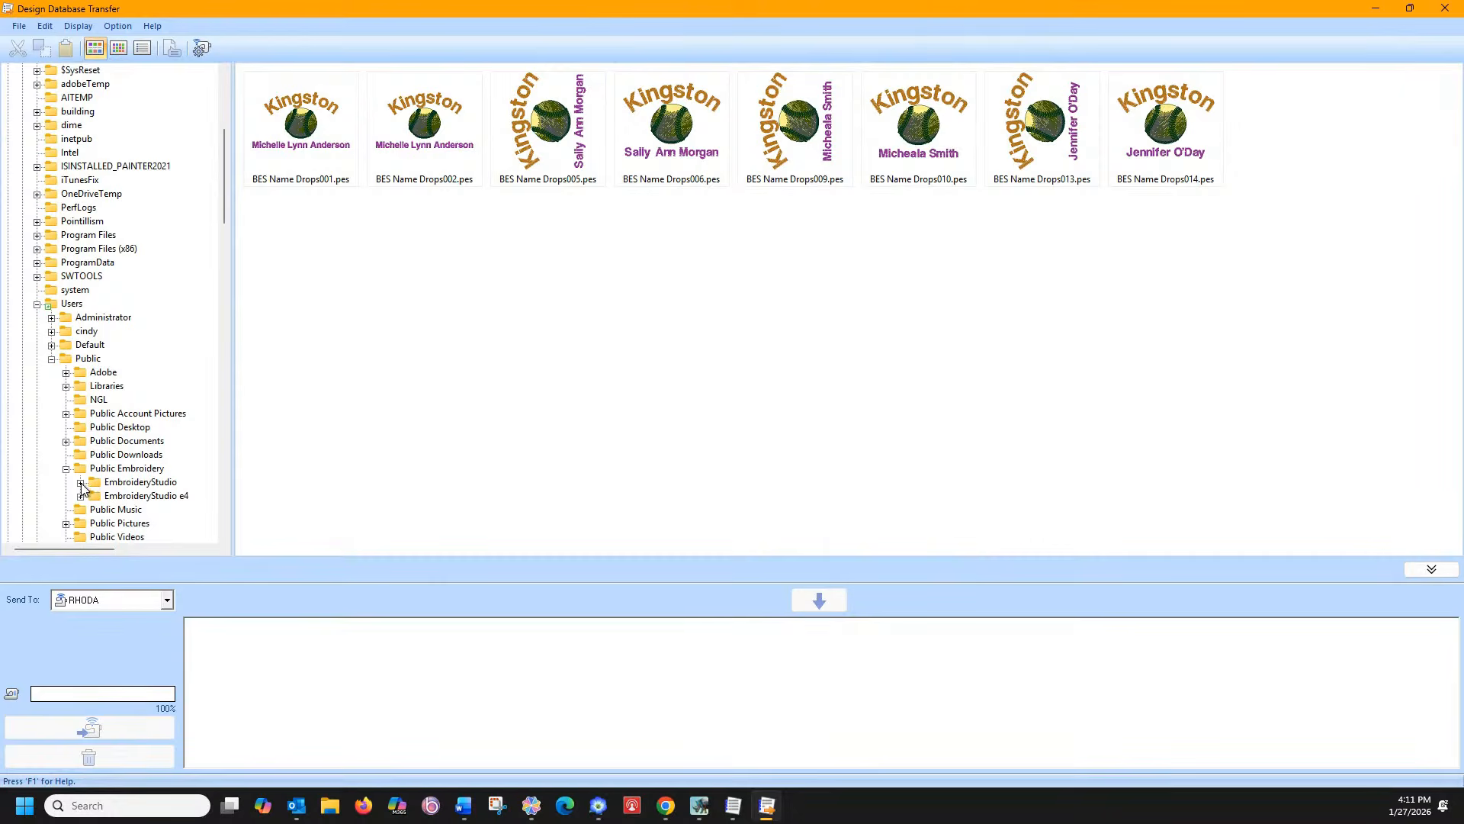
pyautogui.click(81, 483)
pyautogui.click(127, 511)
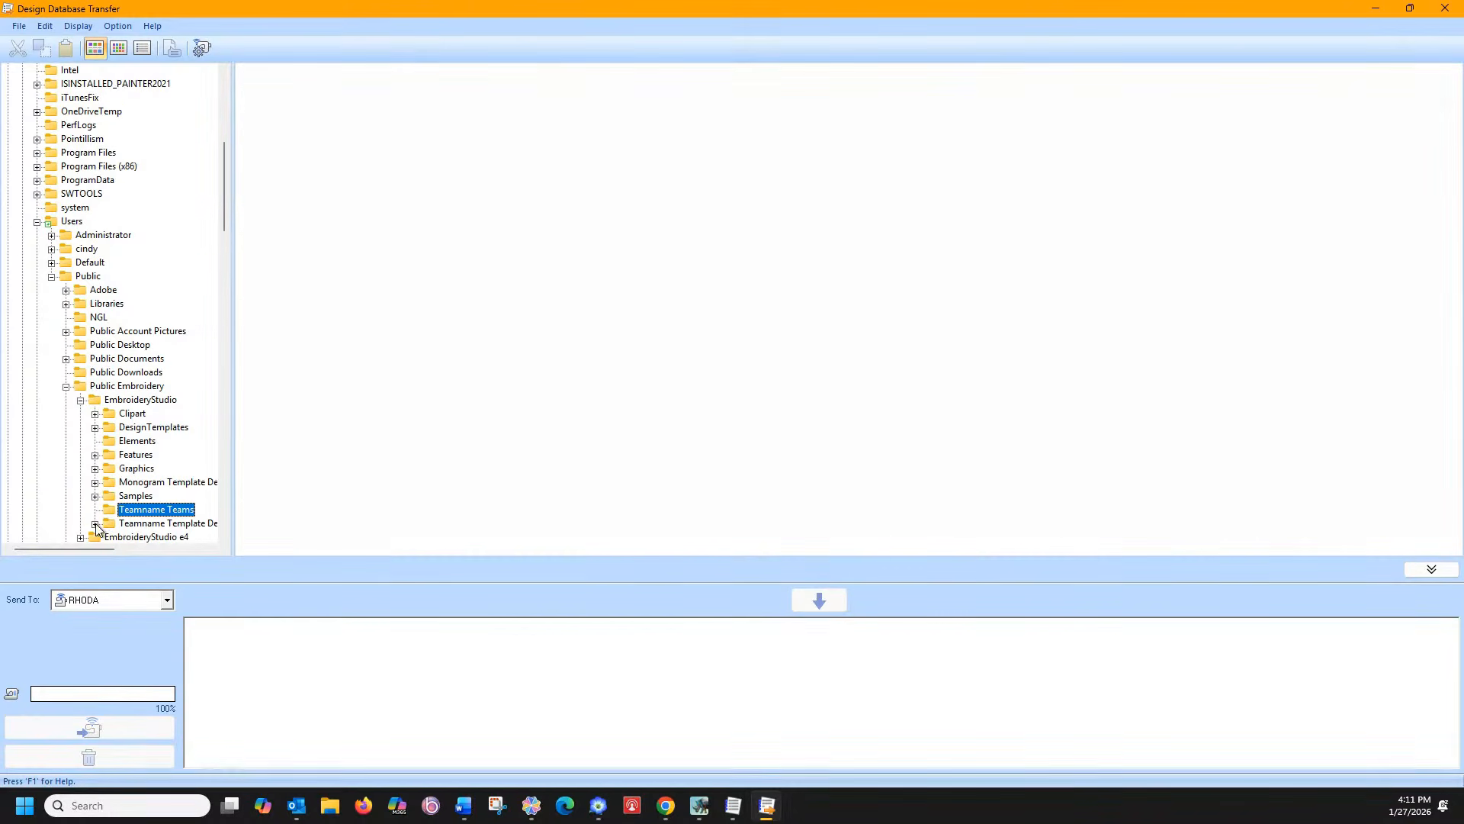
# Check Teamname Template Designs, Custom, Samples, Graphics, DesignTemplates and Clipart folders for contents
pyautogui.click(94, 524)
pyautogui.click(138, 510)
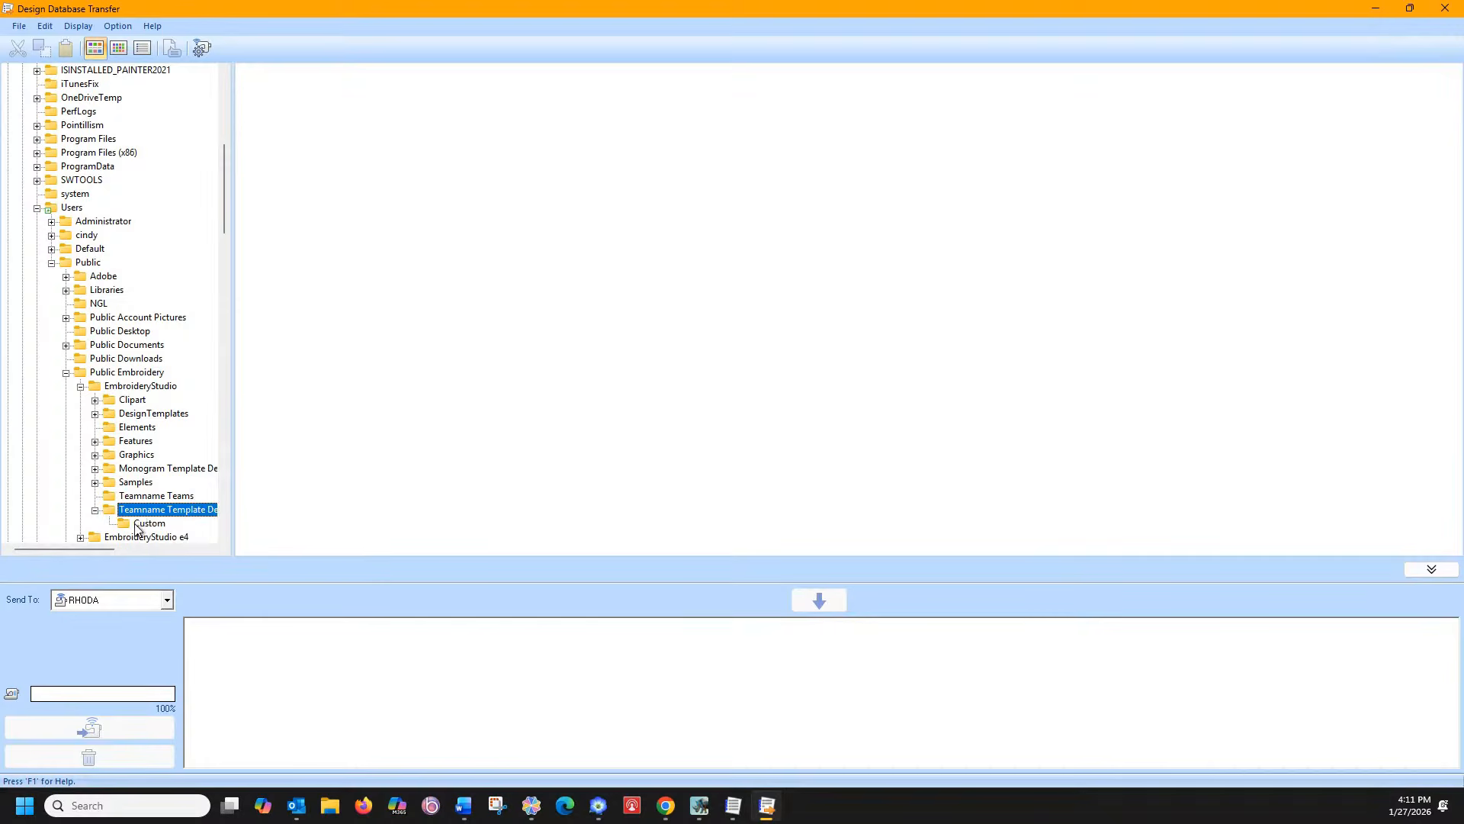
pyautogui.click(145, 523)
pyautogui.click(122, 496)
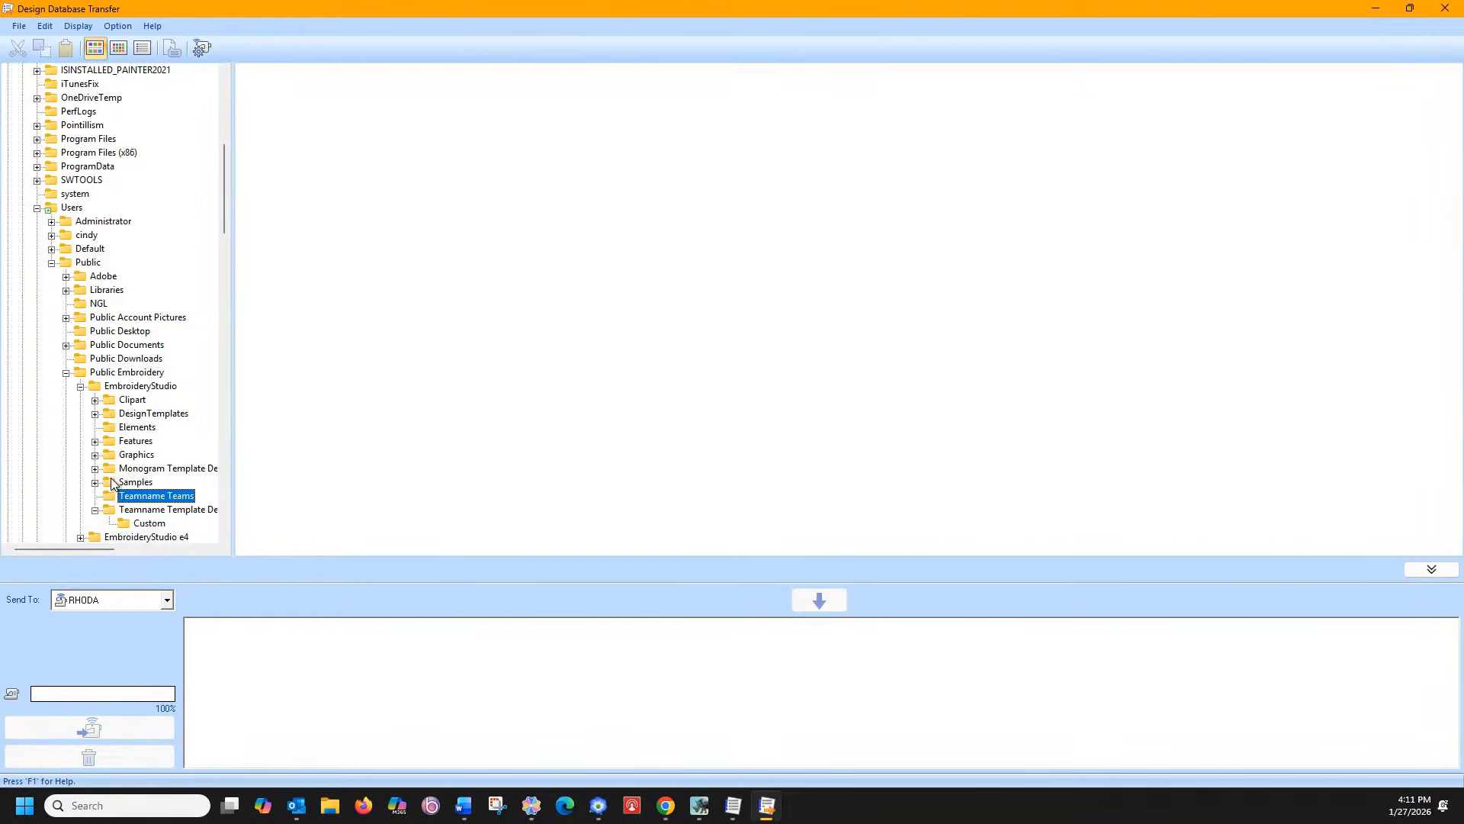
pyautogui.click(119, 482)
pyautogui.click(120, 454)
pyautogui.click(127, 414)
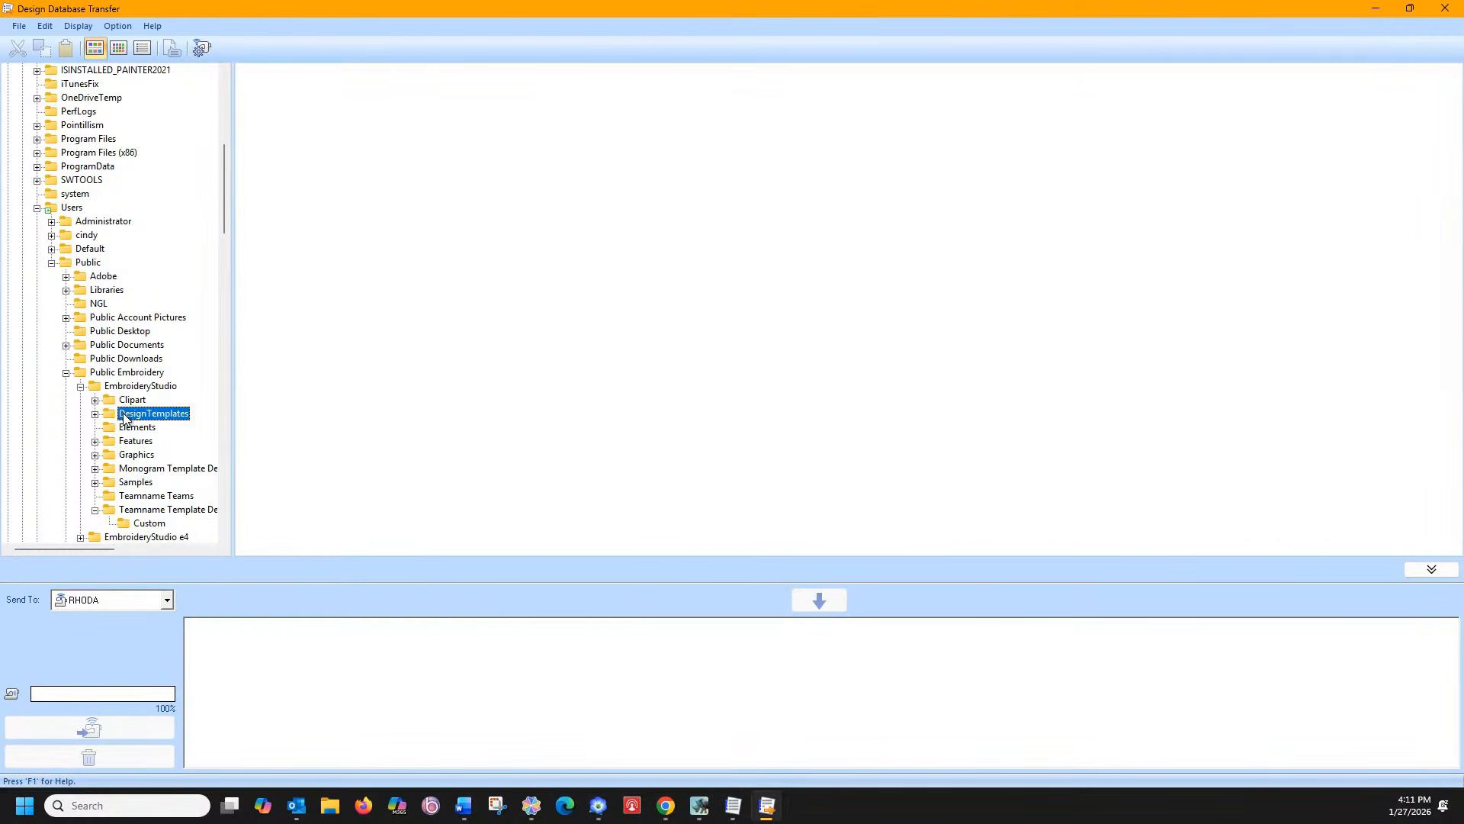
pyautogui.click(120, 400)
pyautogui.click(122, 386)
# View the EmbroideryStudio e4 teamname folders, then return to EmbroideryStudio
pyautogui.click(65, 372)
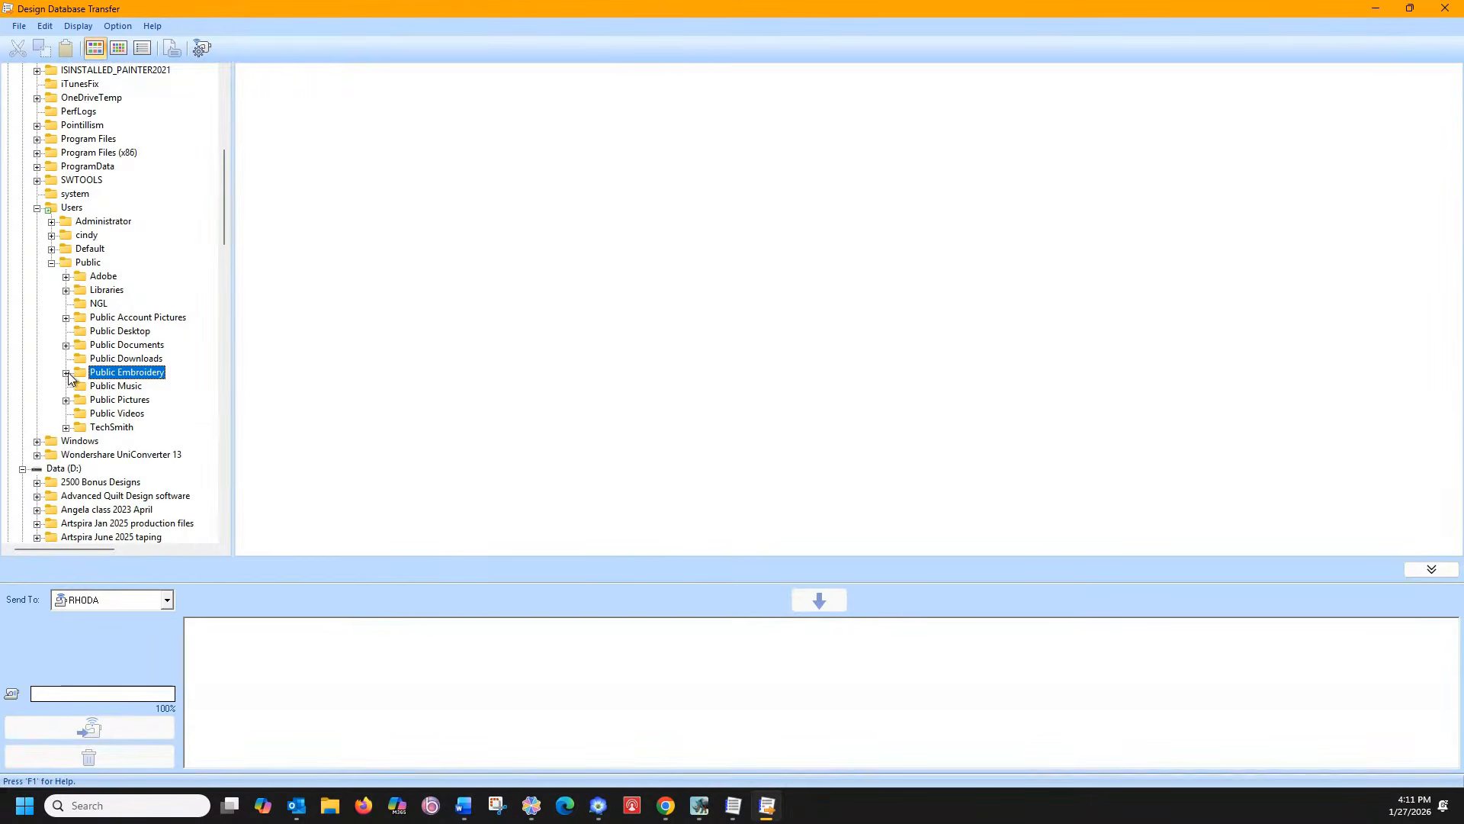
pyautogui.click(66, 373)
pyautogui.click(81, 524)
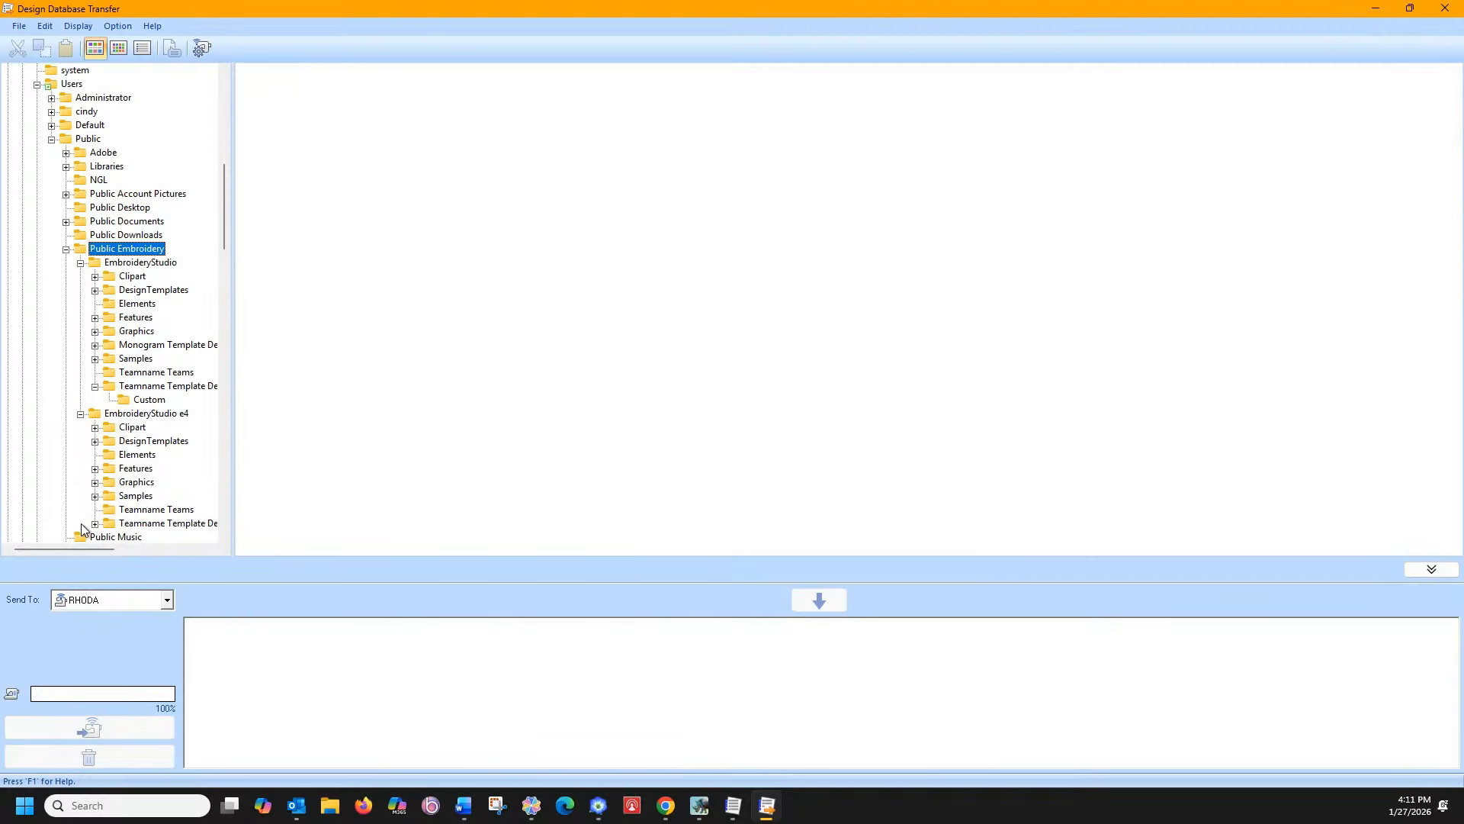
pyautogui.click(128, 512)
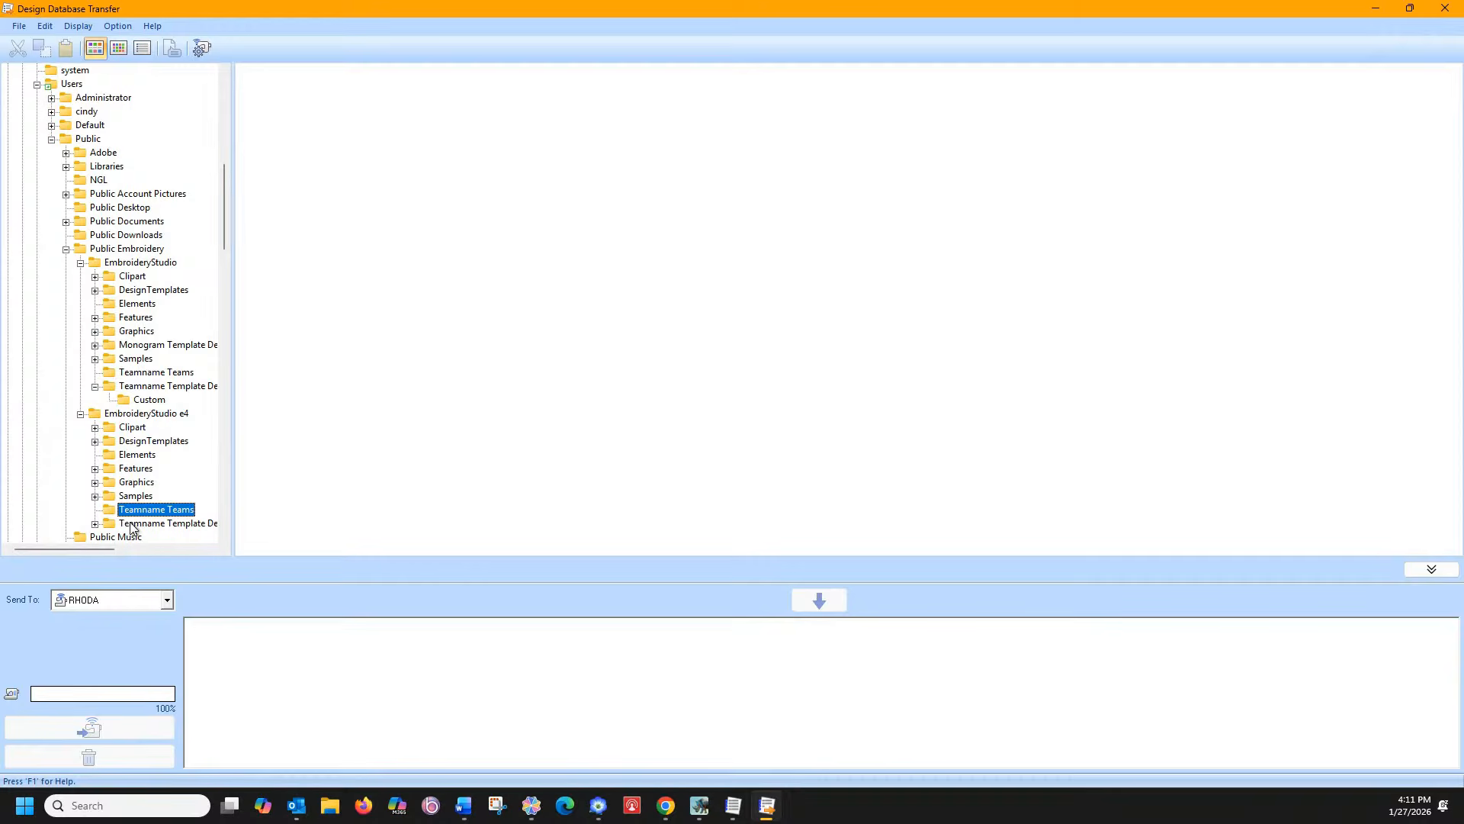
pyautogui.click(134, 525)
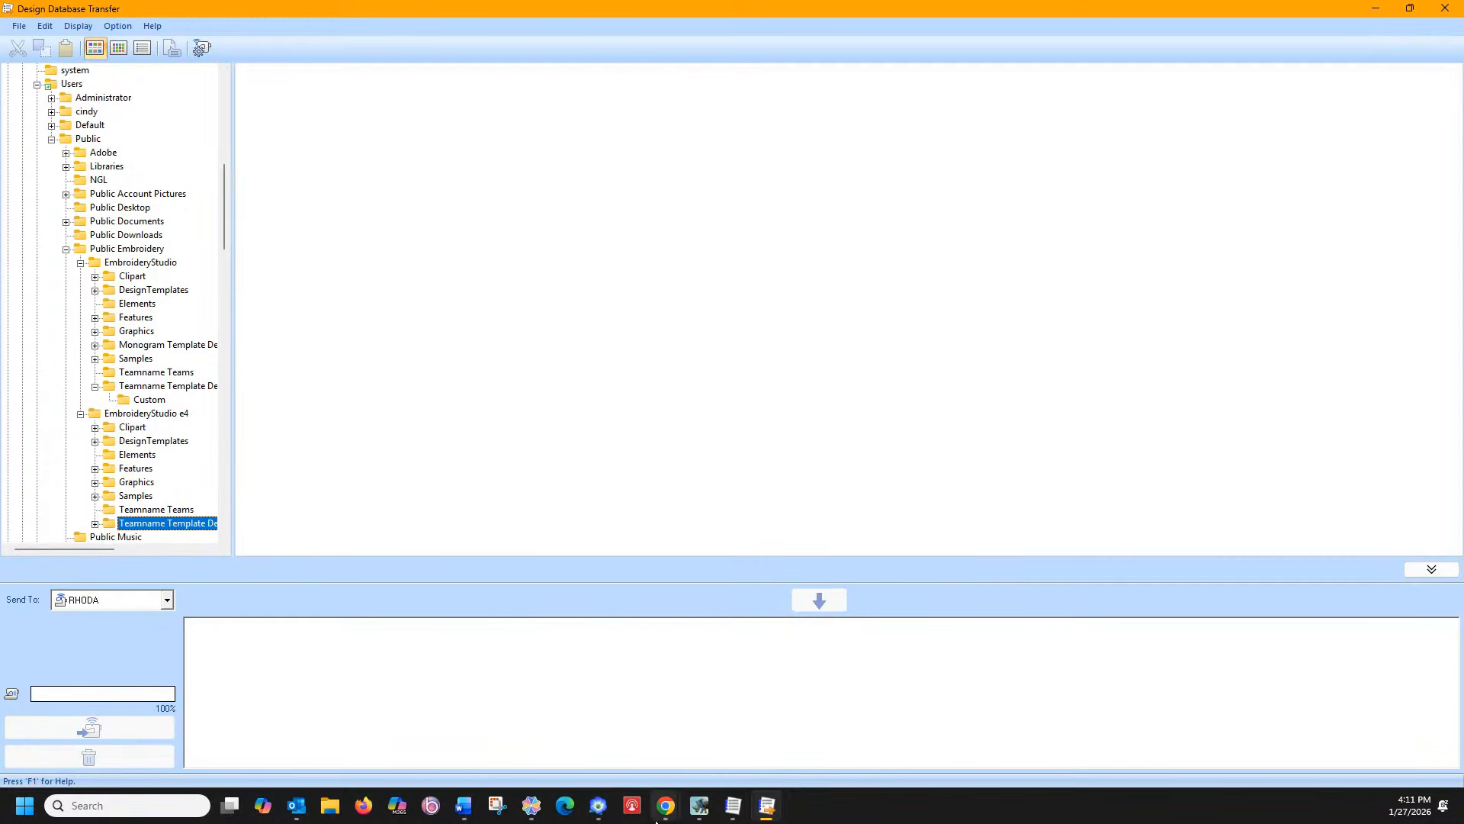
pyautogui.click(700, 805)
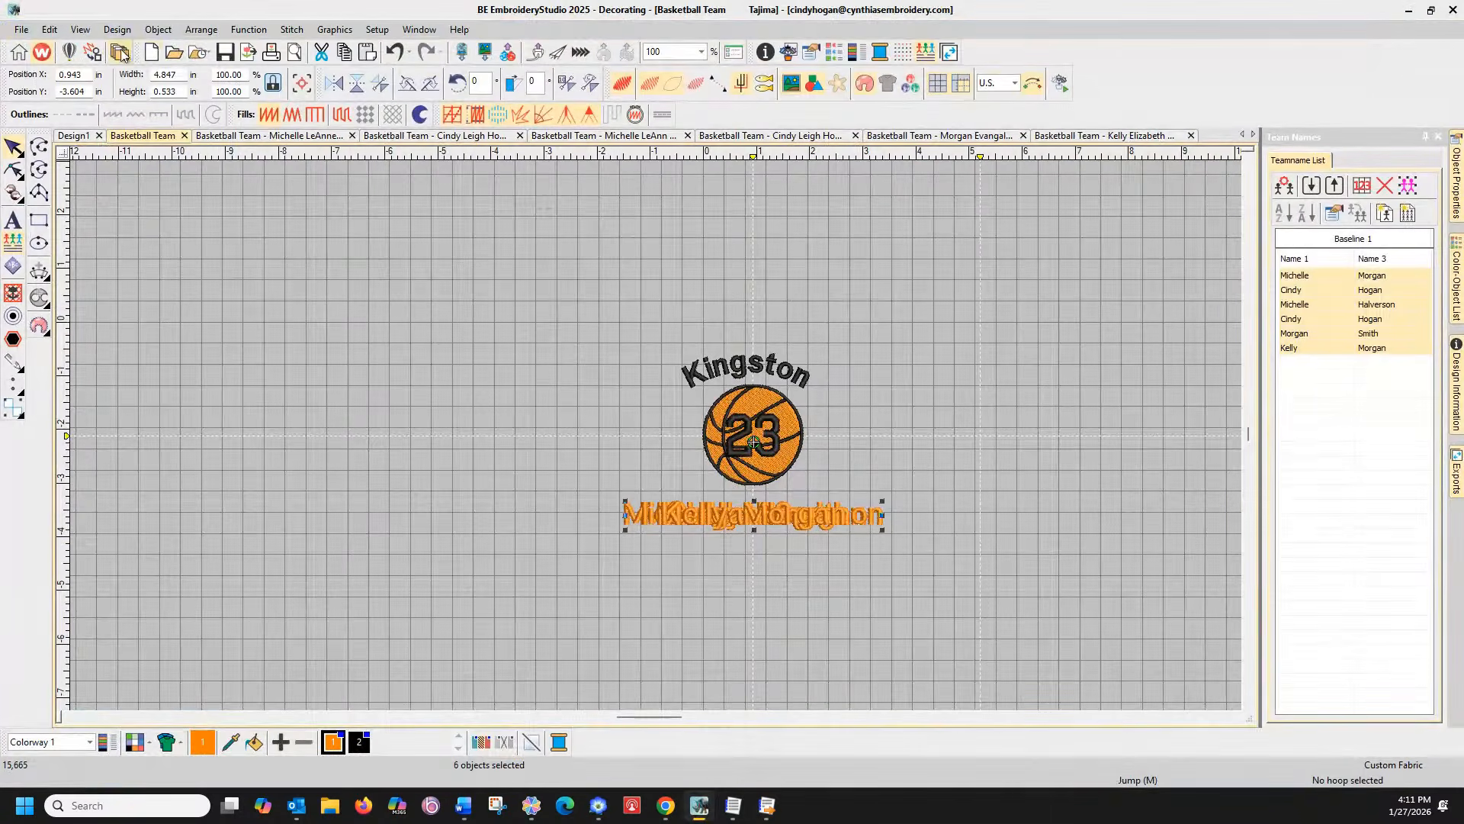
# Open the machine file export and review its team-name export settings
pyautogui.click(22, 29)
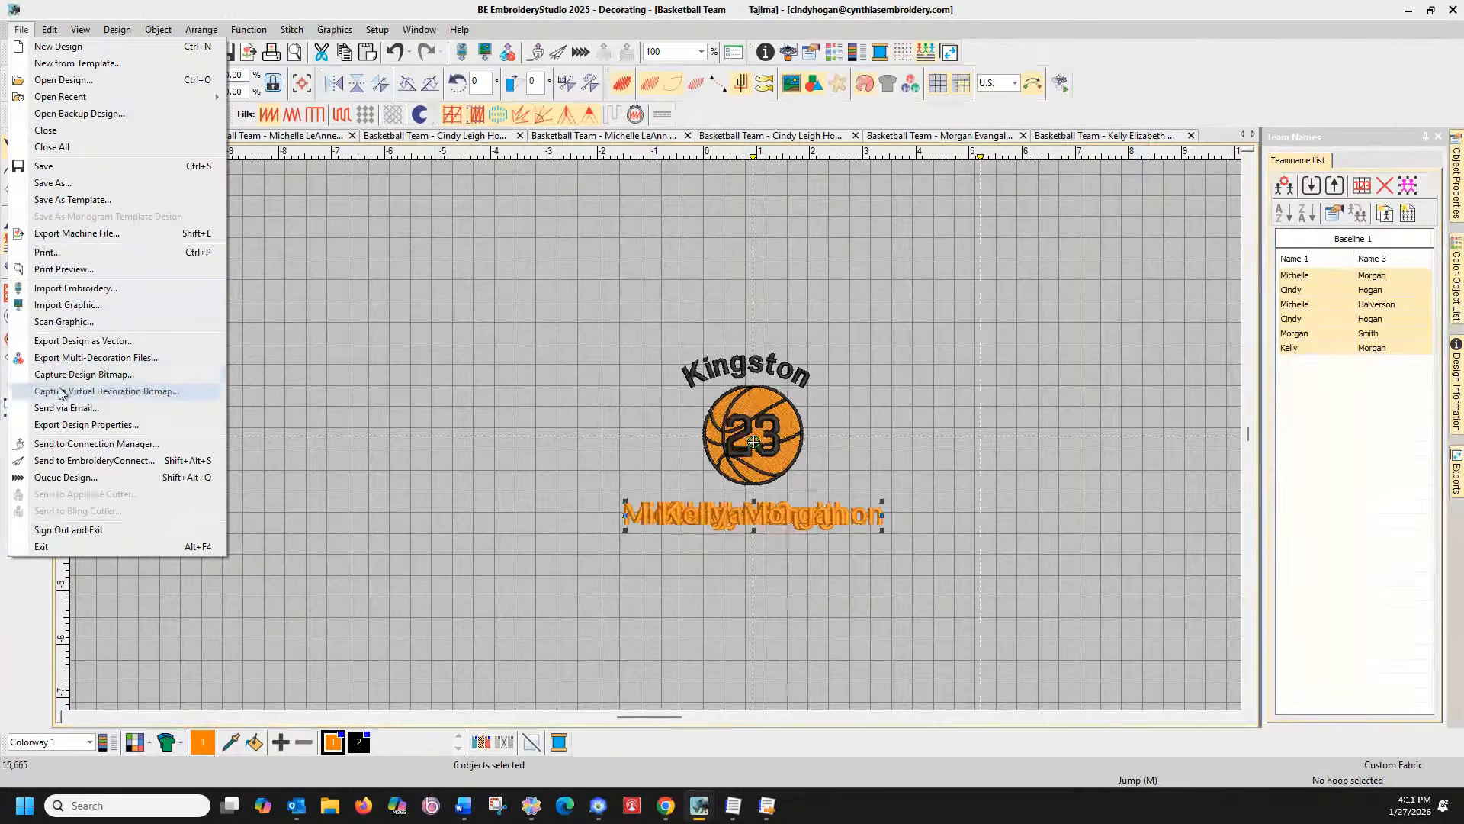
pyautogui.click(77, 233)
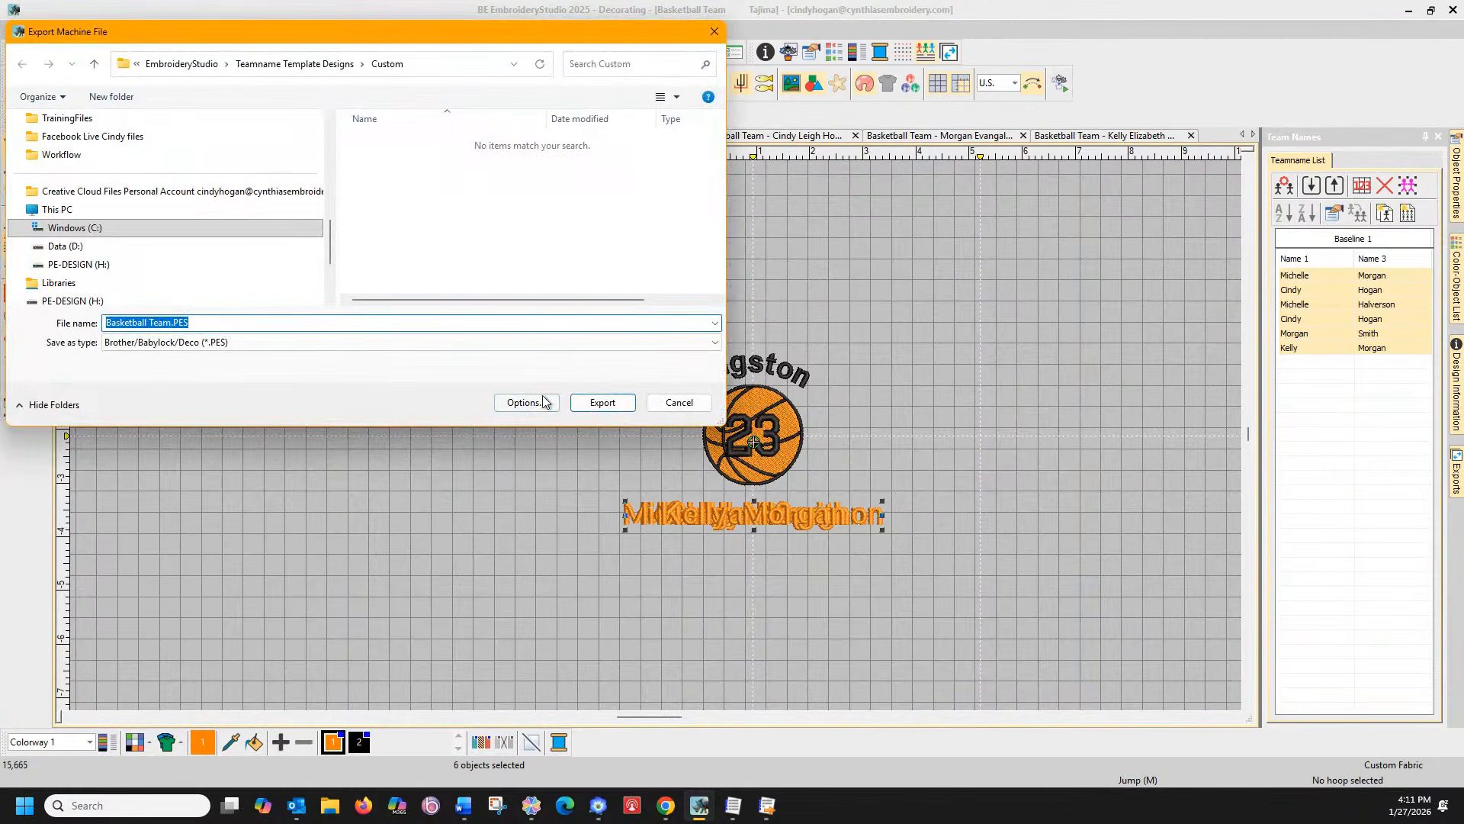
pyautogui.click(546, 402)
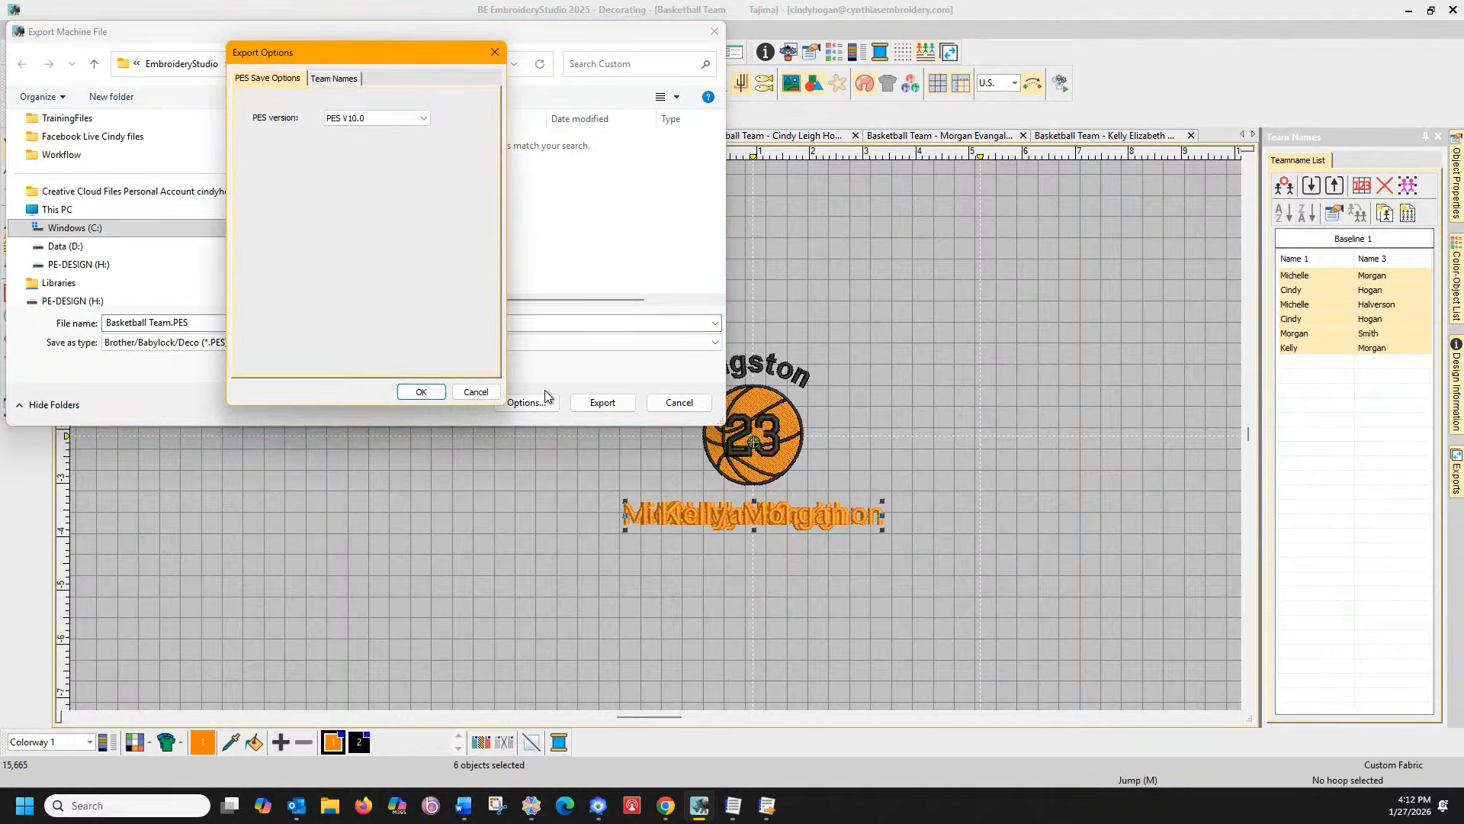
pyautogui.click(334, 79)
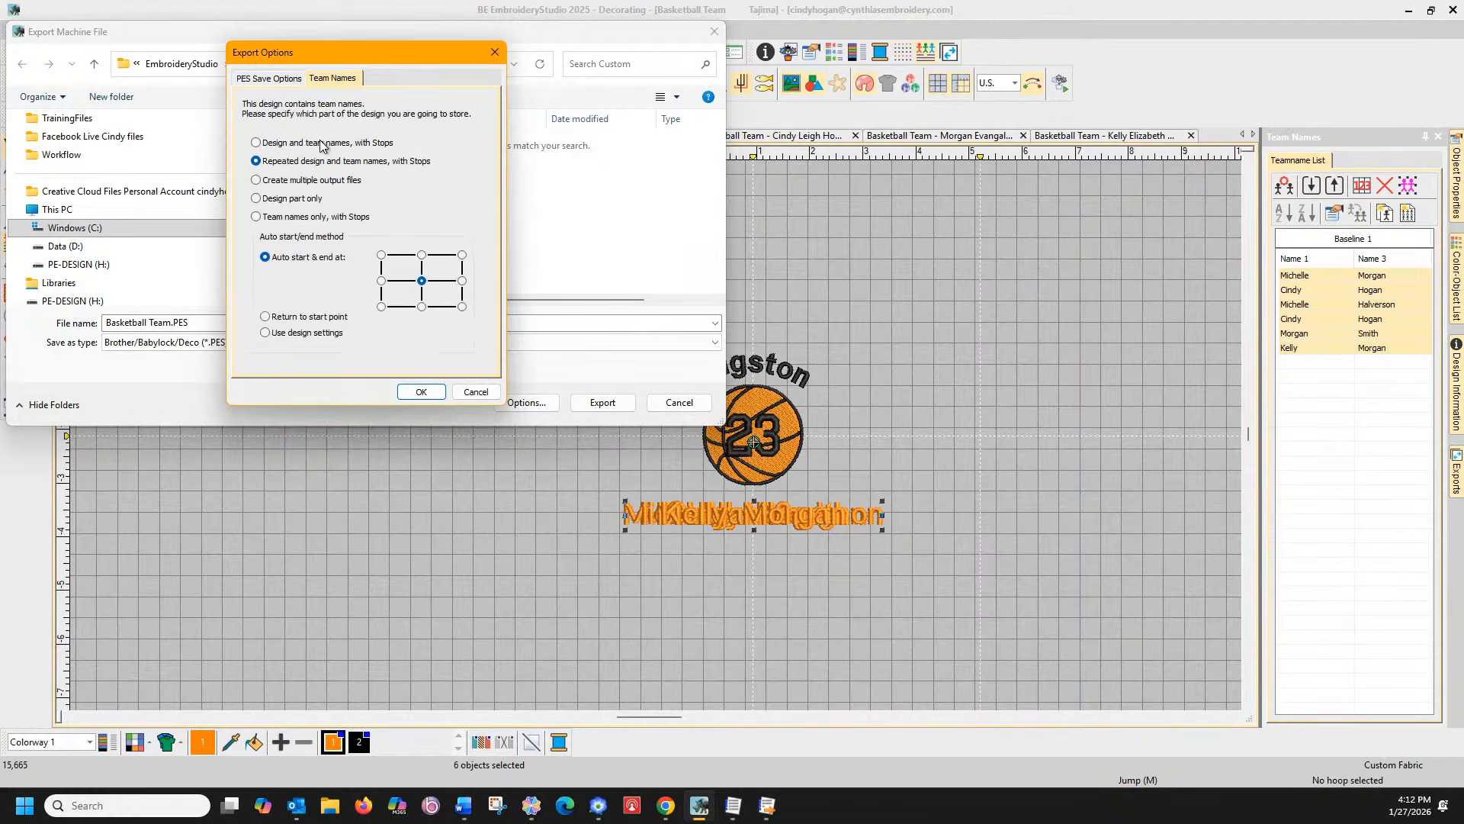
pyautogui.click(487, 387)
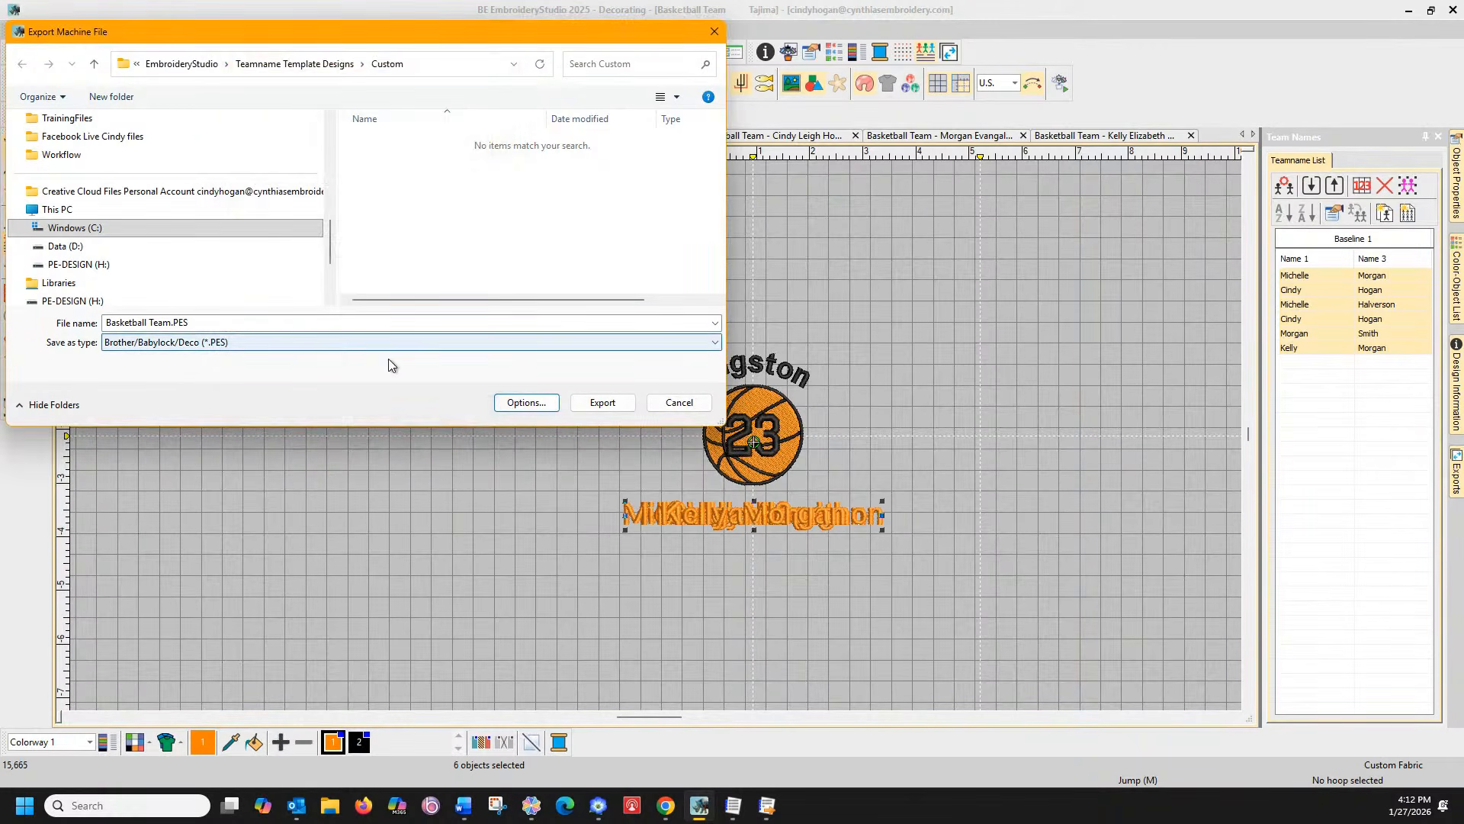
# Export Basketball Team.PES into the Facebook Live files folder on Data (D:), confirming repeated team-name output
pyautogui.click(133, 226)
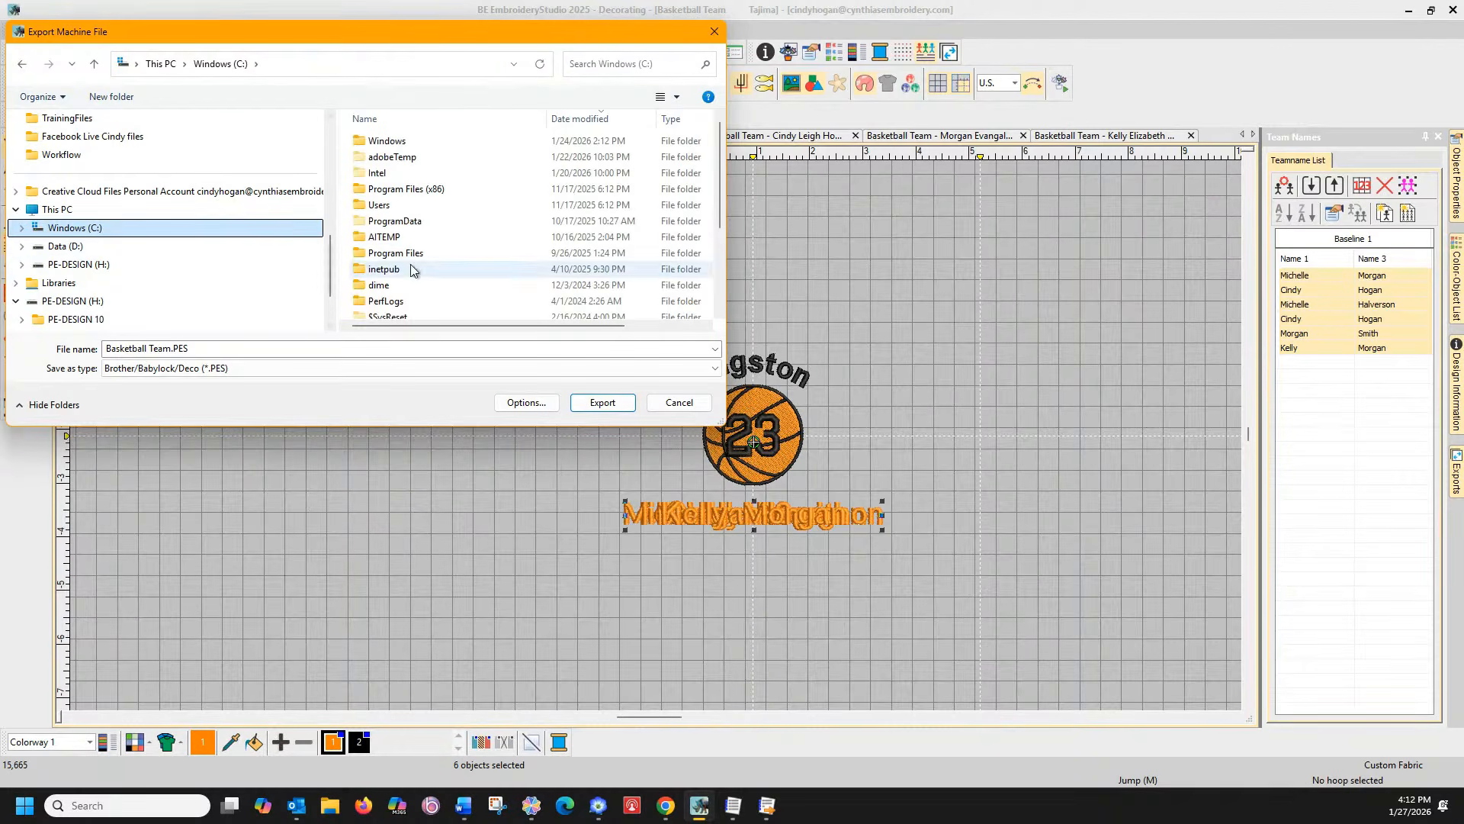
pyautogui.click(95, 247)
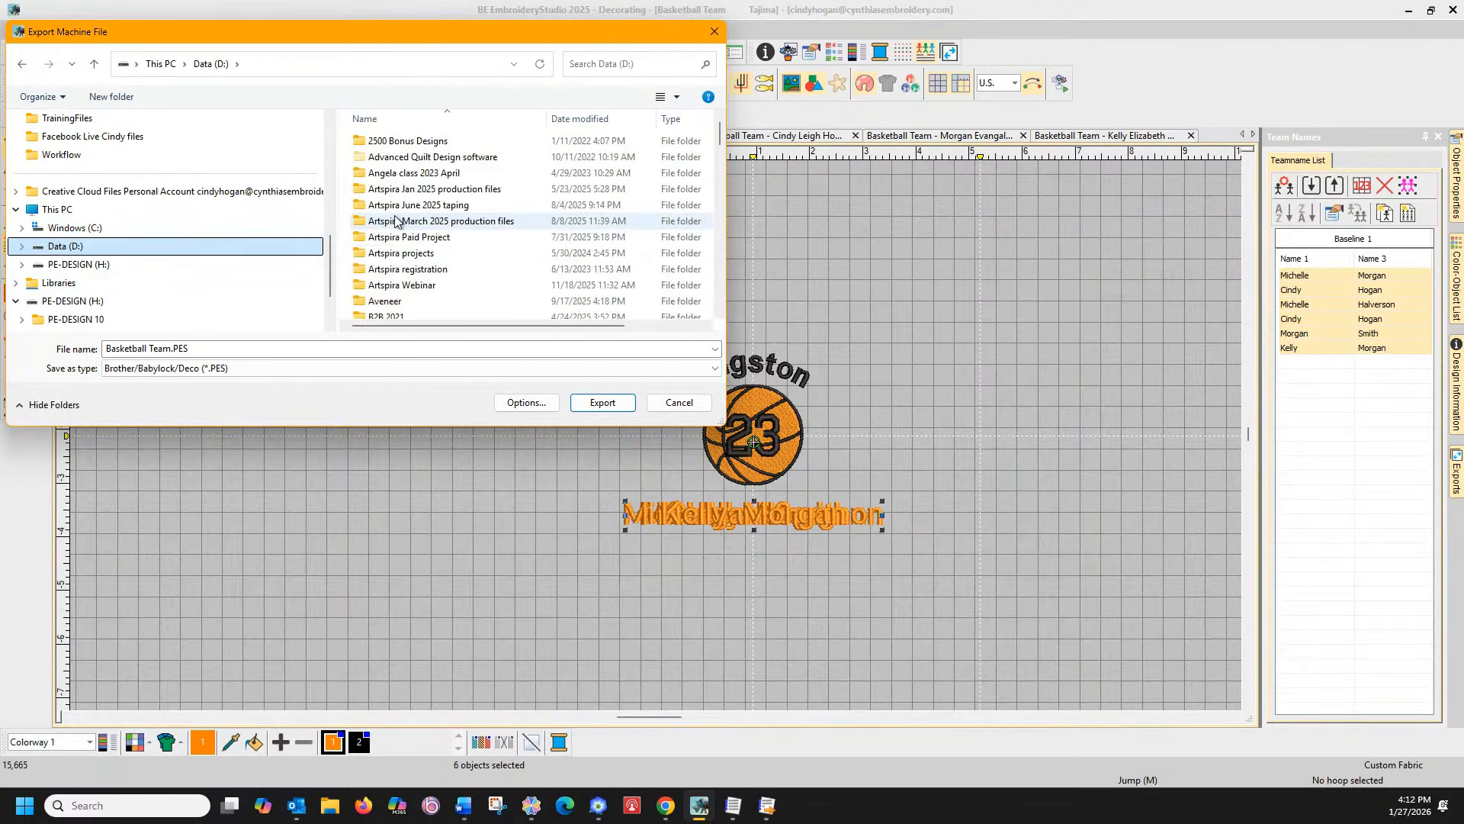
pyautogui.scroll(-4, 394, 222)
pyautogui.scroll(-3, 393, 221)
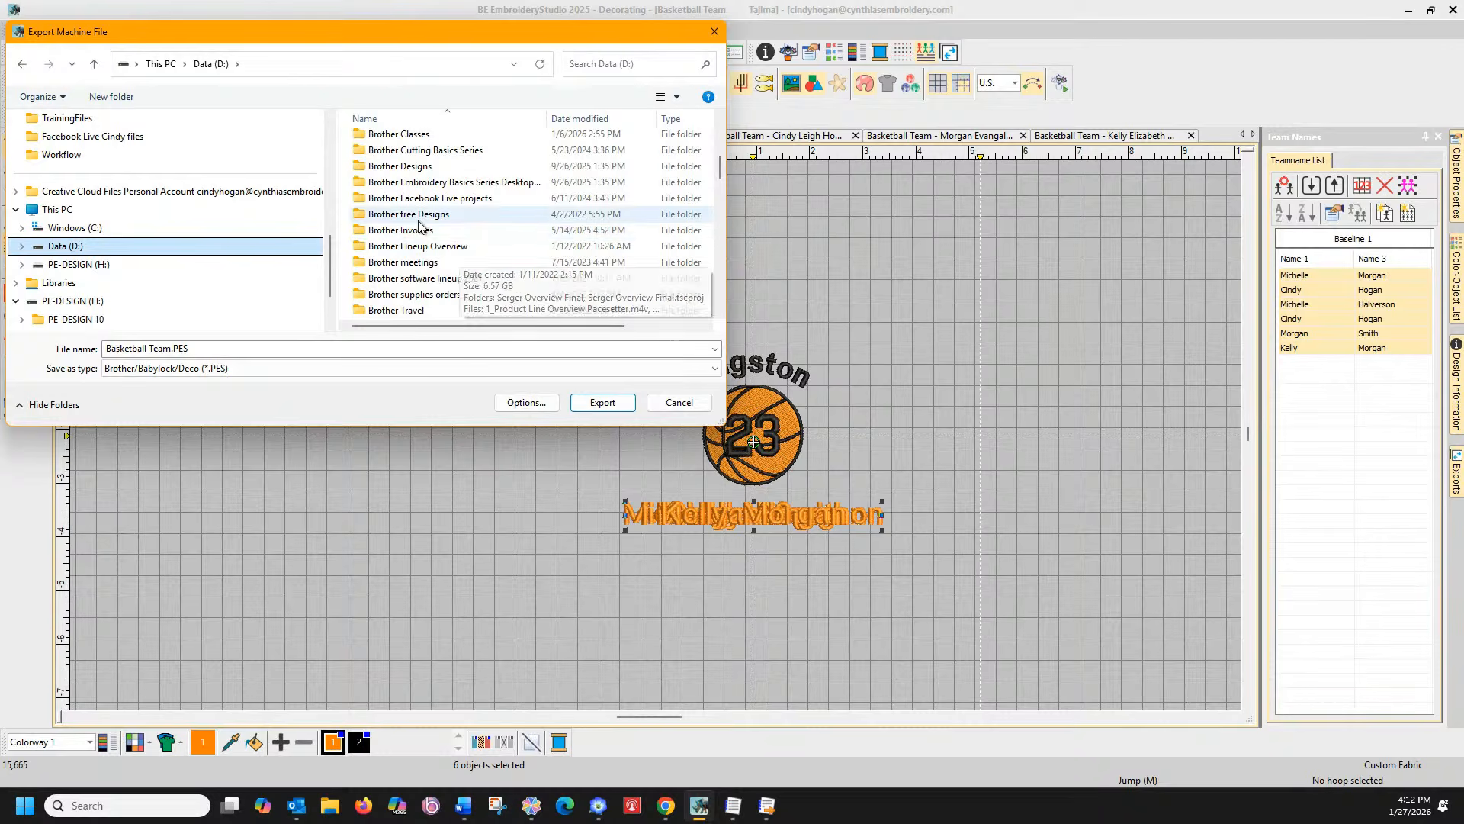
pyautogui.scroll(-6, 393, 218)
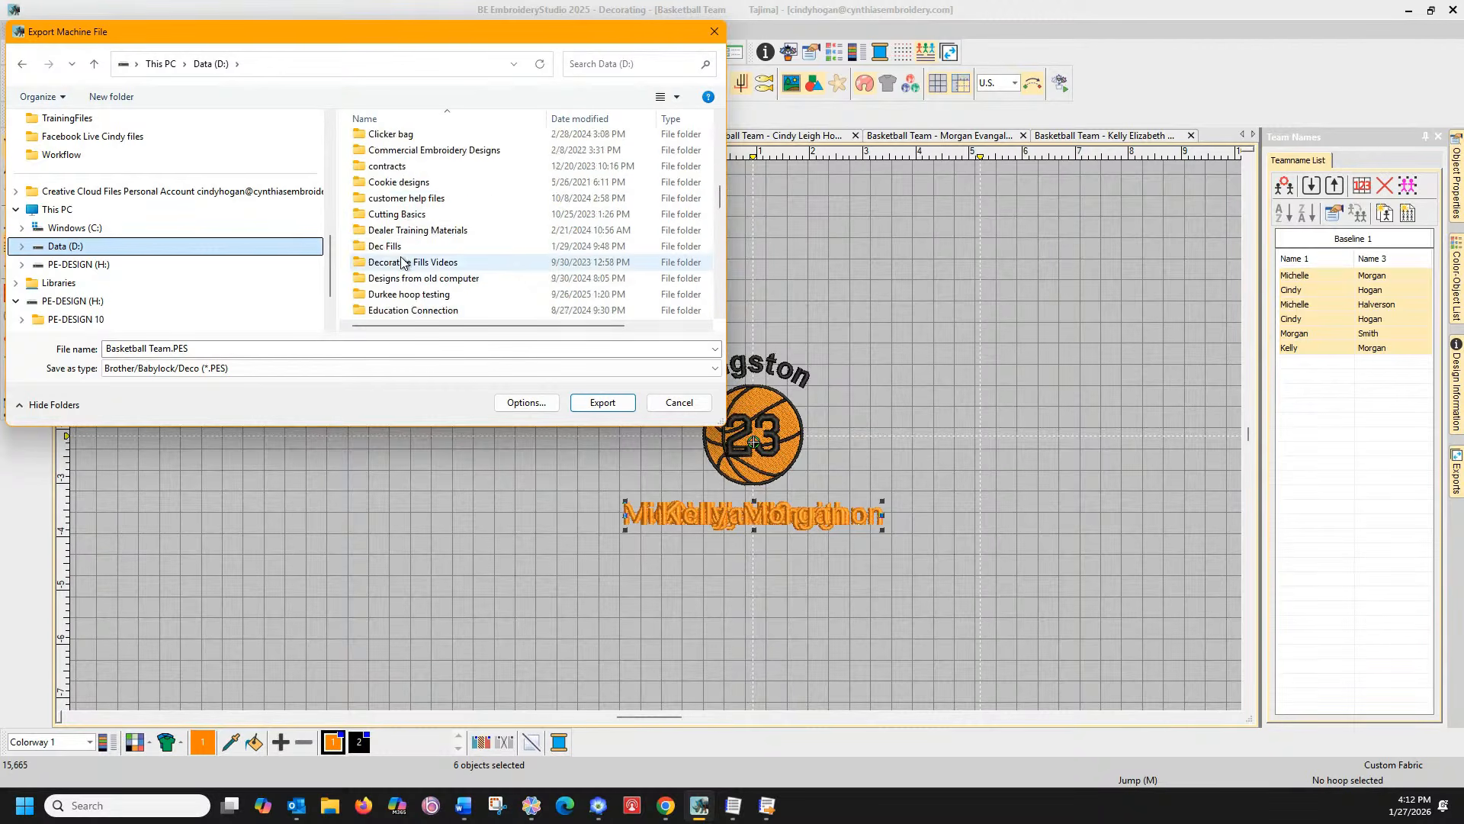
pyautogui.click(425, 248)
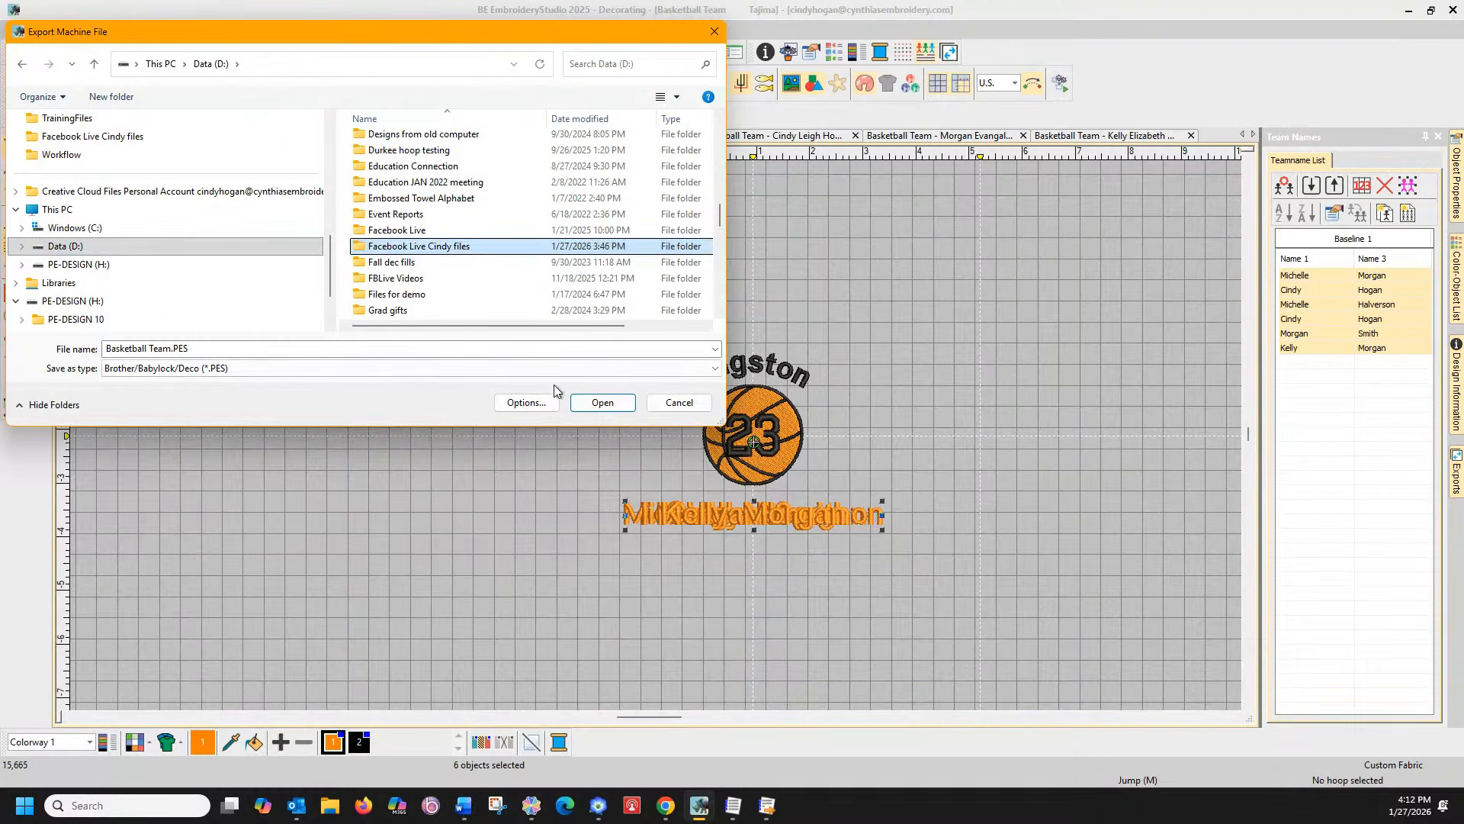
pyautogui.doubleClick(425, 249)
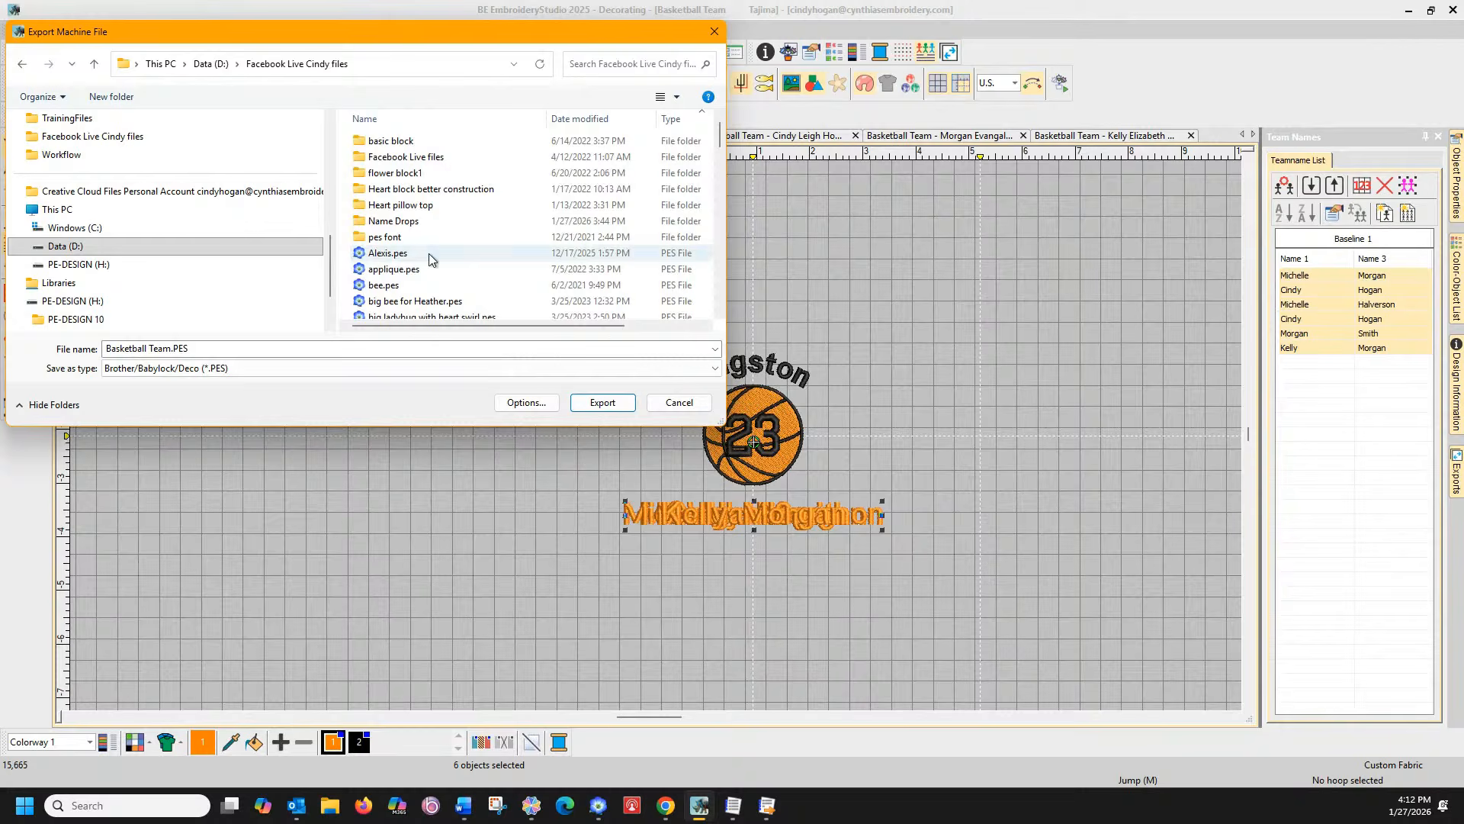
pyautogui.click(602, 402)
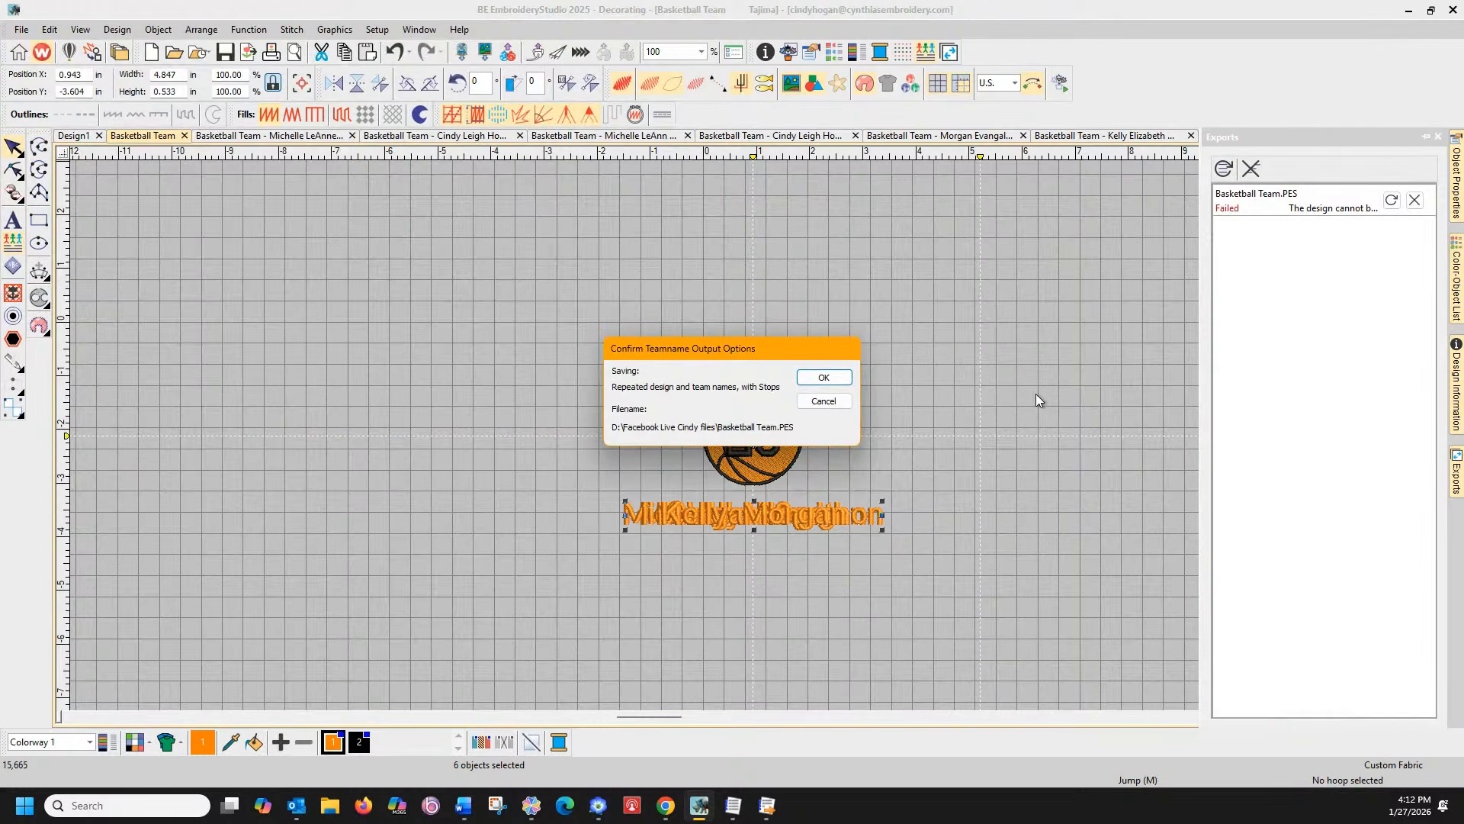
pyautogui.click(824, 378)
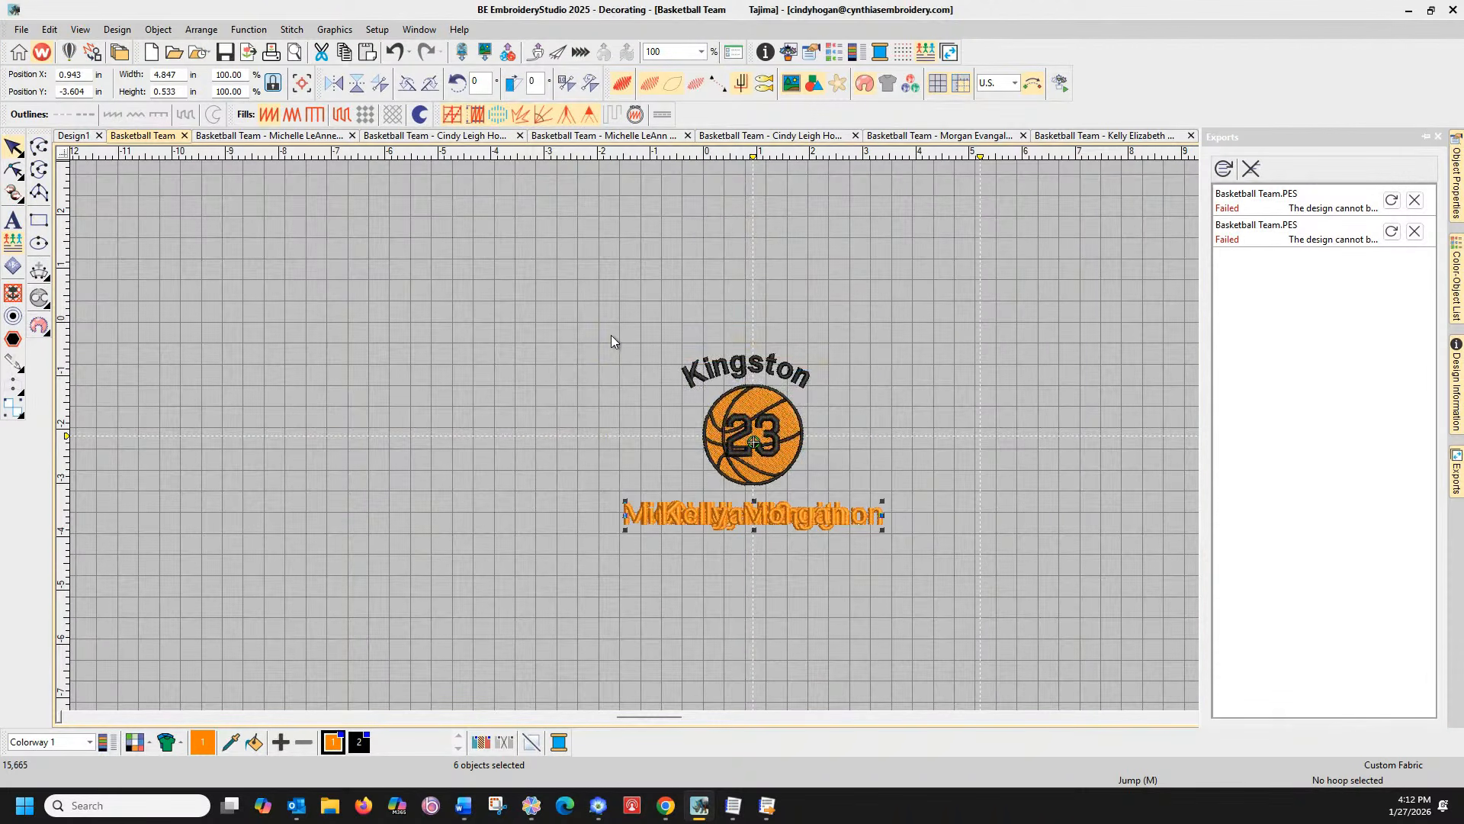
# In Design Database Transfer, collapse the EmbroideryStudio e4 folder and refresh the folder tree
pyautogui.click(766, 806)
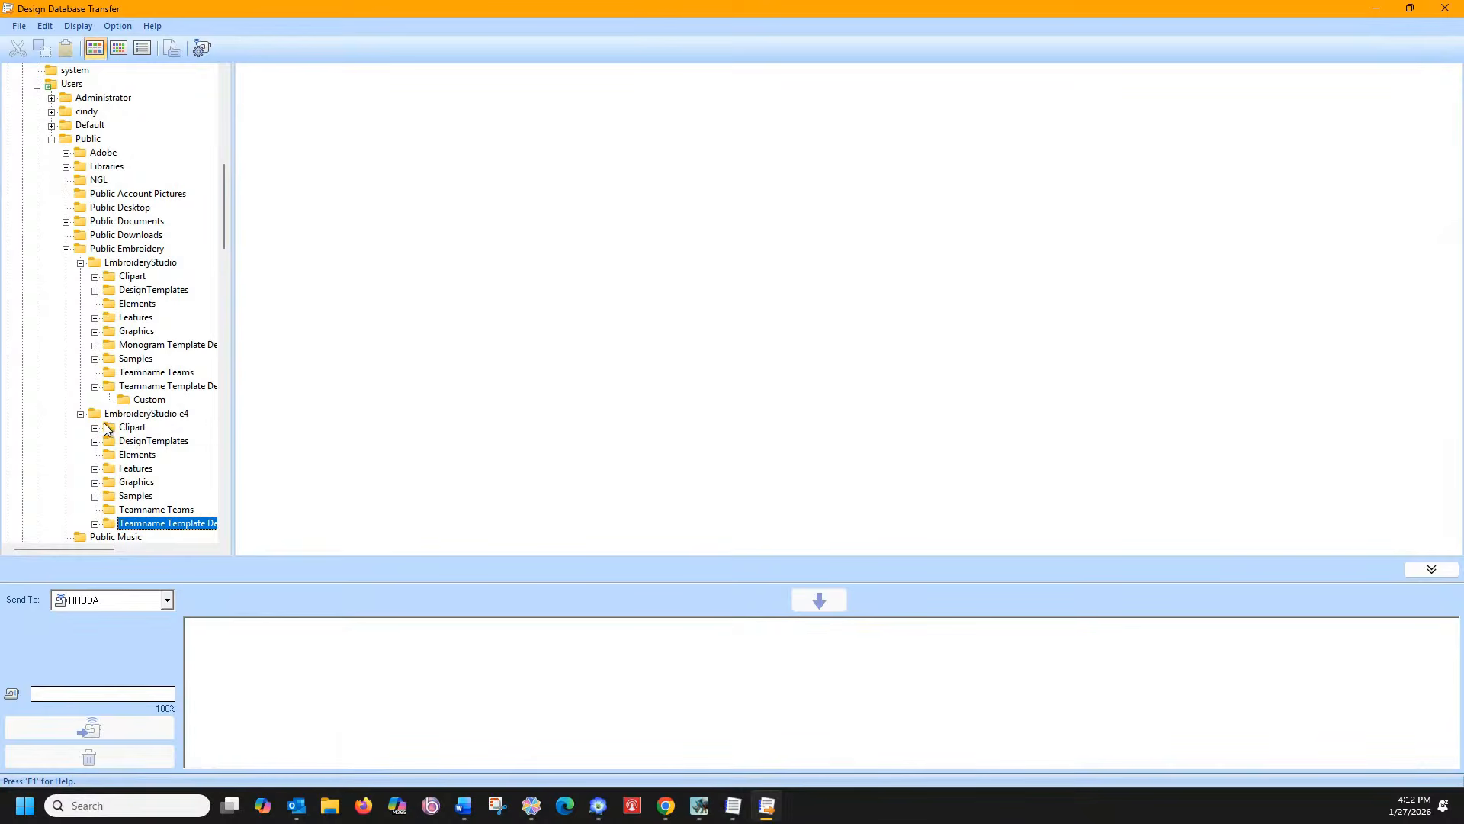
pyautogui.click(80, 414)
pyautogui.click(118, 26)
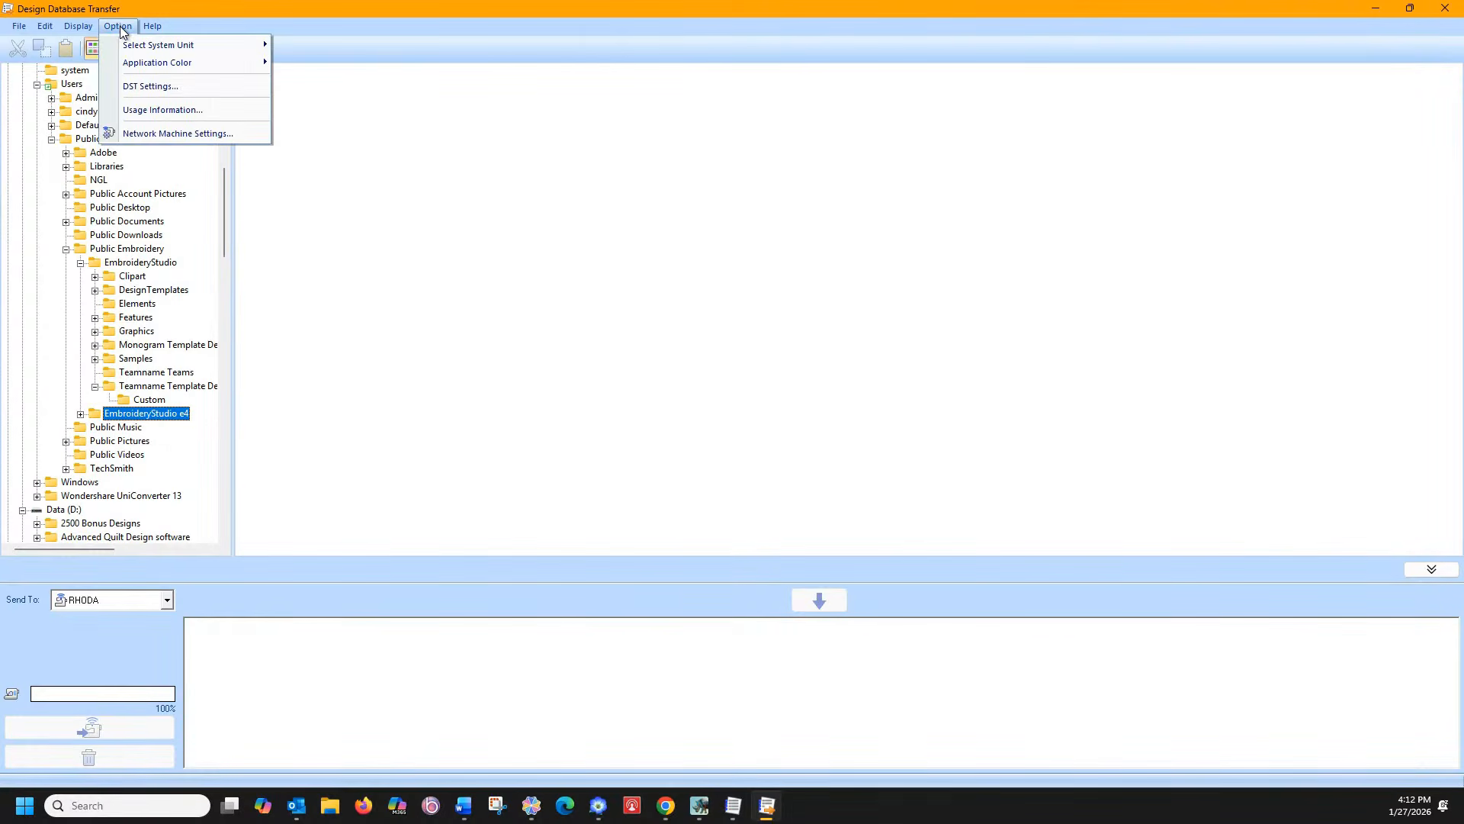
pyautogui.click(118, 26)
pyautogui.click(78, 26)
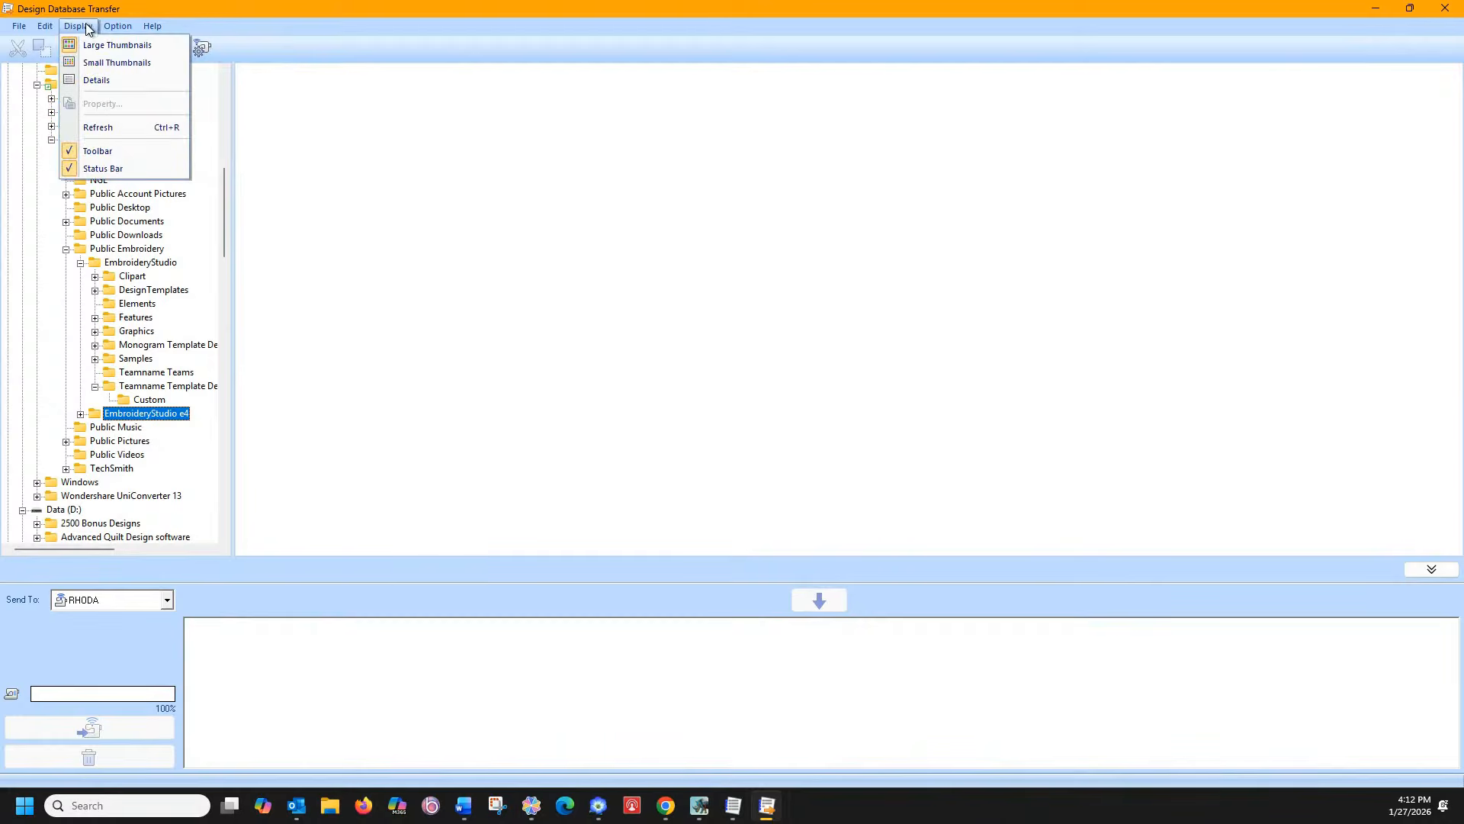
pyautogui.click(105, 129)
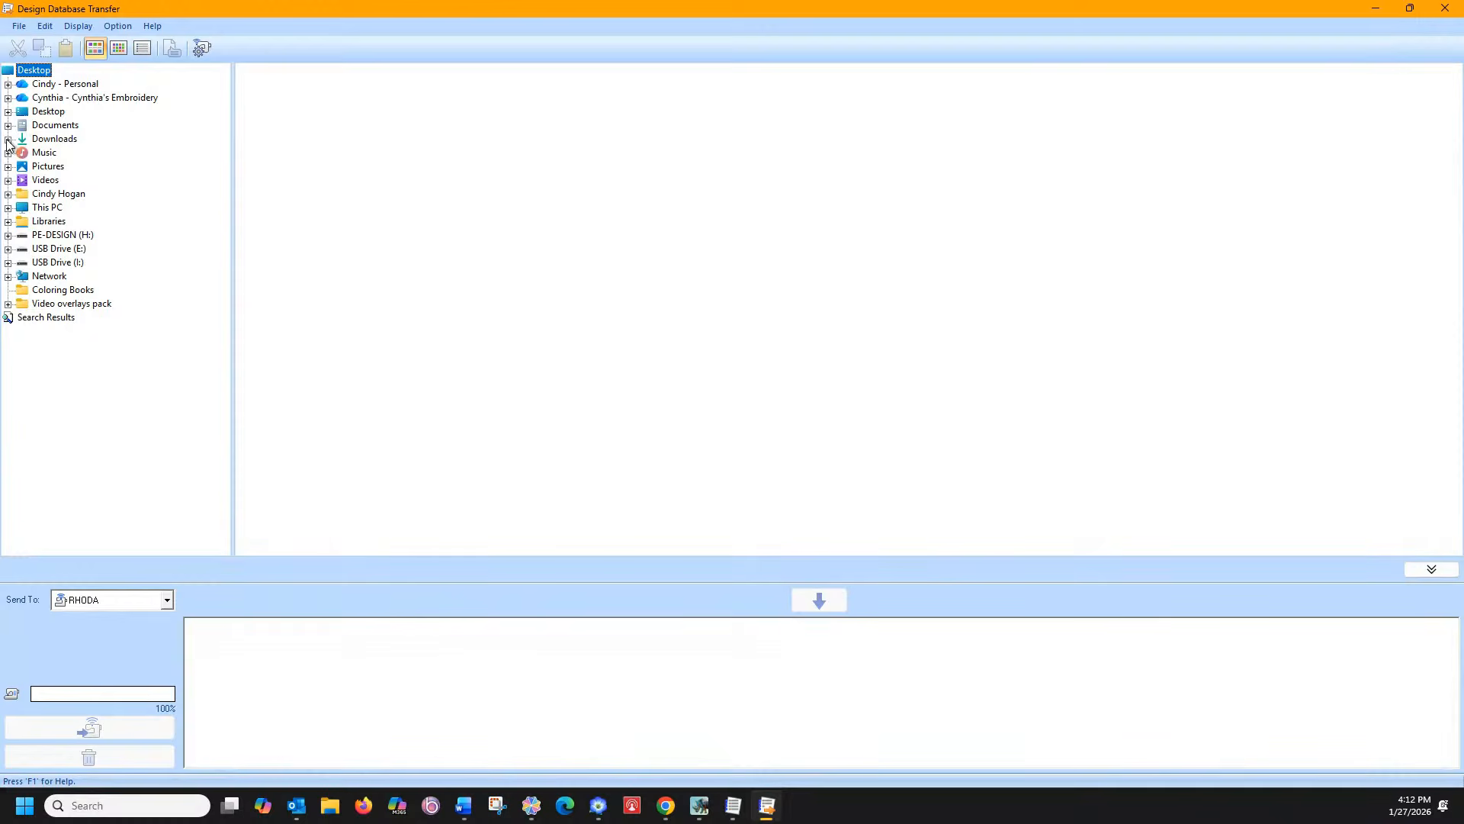
# Expand This PC and the data drive, then show the Facebook Live files folder's design thumbnails
pyautogui.click(7, 208)
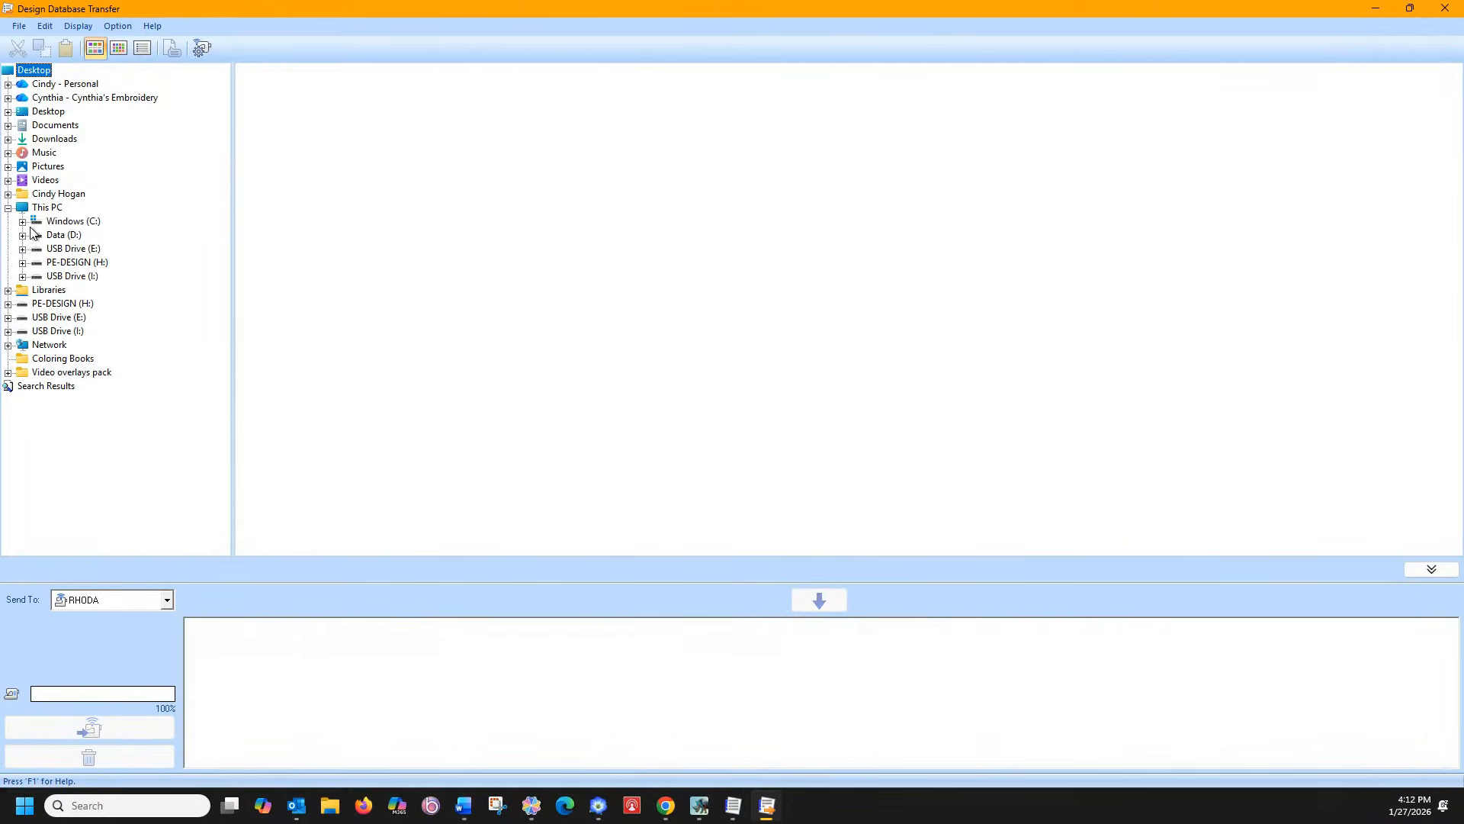
pyautogui.click(28, 248)
pyautogui.scroll(-7, 84, 393)
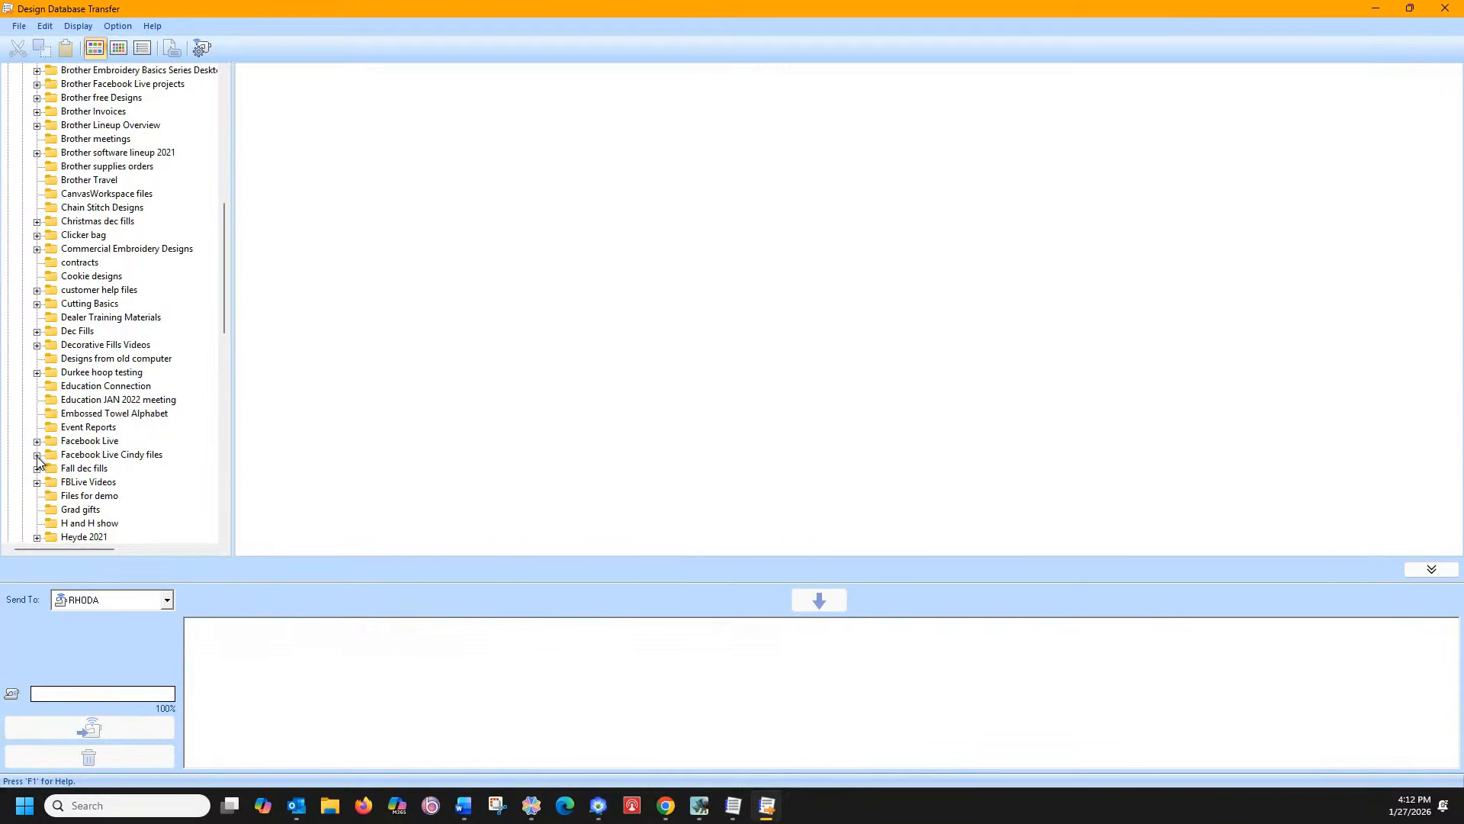
pyautogui.click(36, 456)
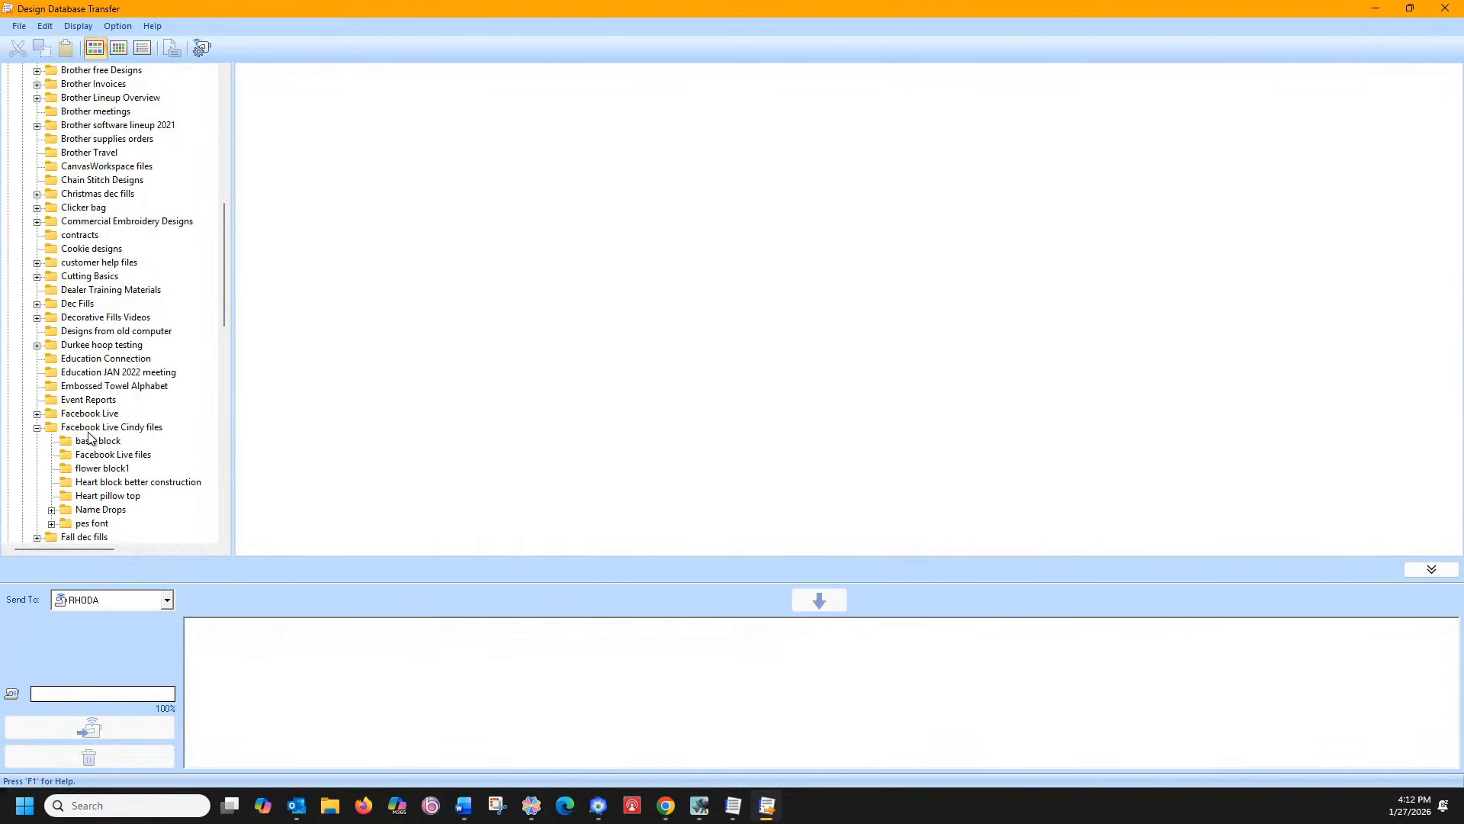
pyautogui.click(89, 429)
pyautogui.scroll(-5, 799, 415)
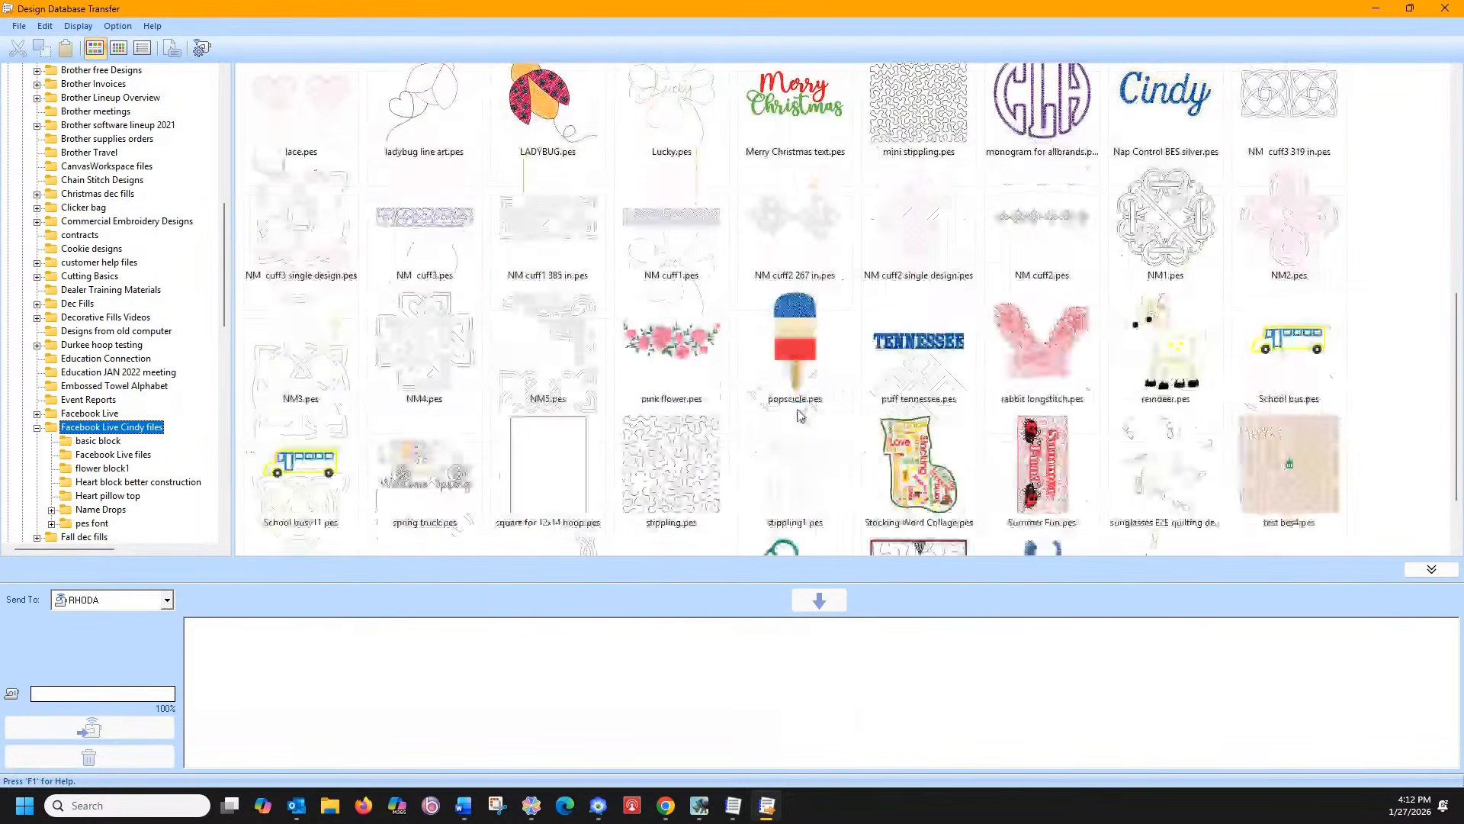
pyautogui.scroll(5, 796, 416)
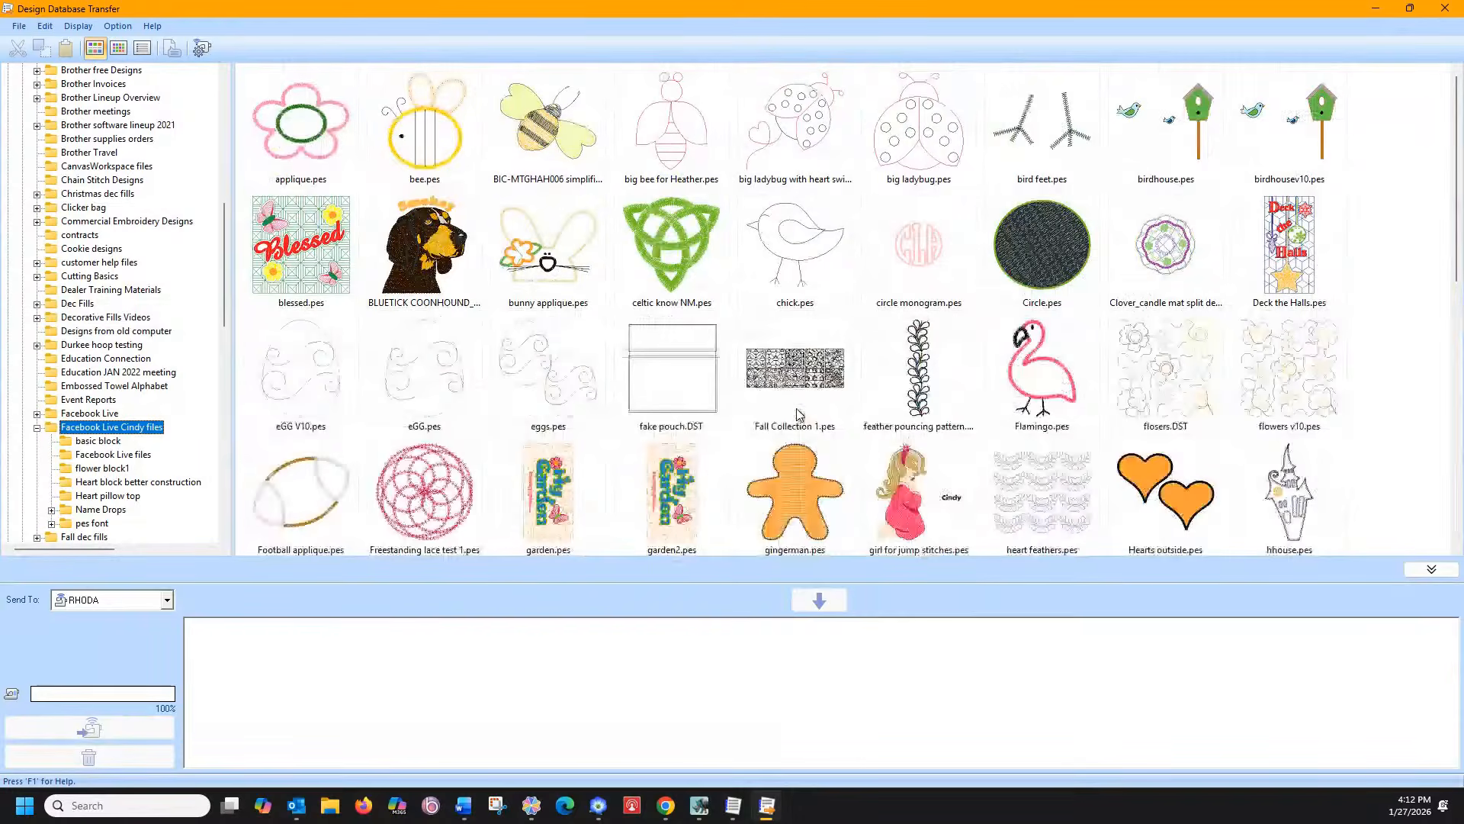
pyautogui.scroll(-10, 798, 415)
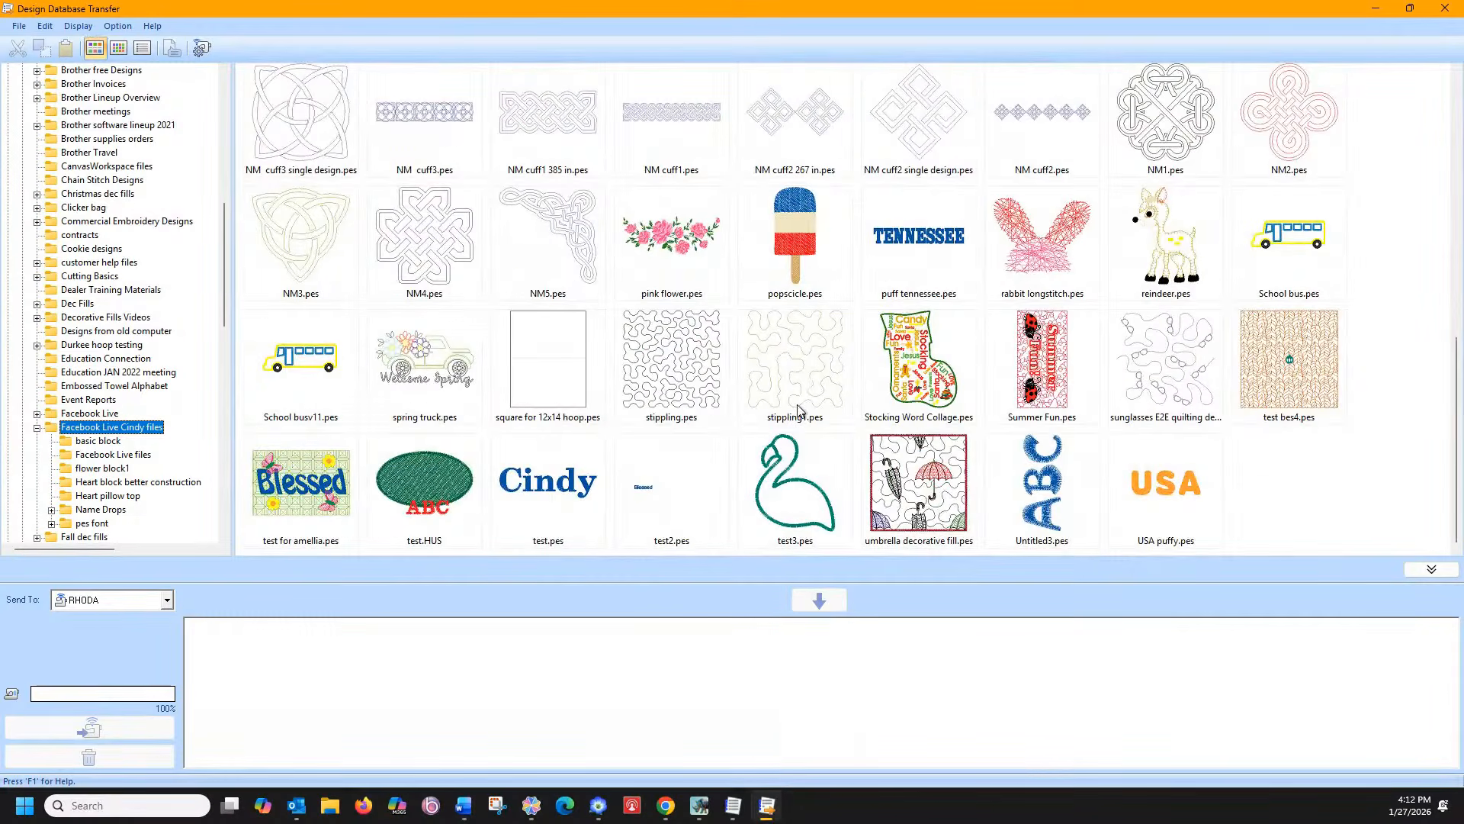
pyautogui.scroll(10, 799, 412)
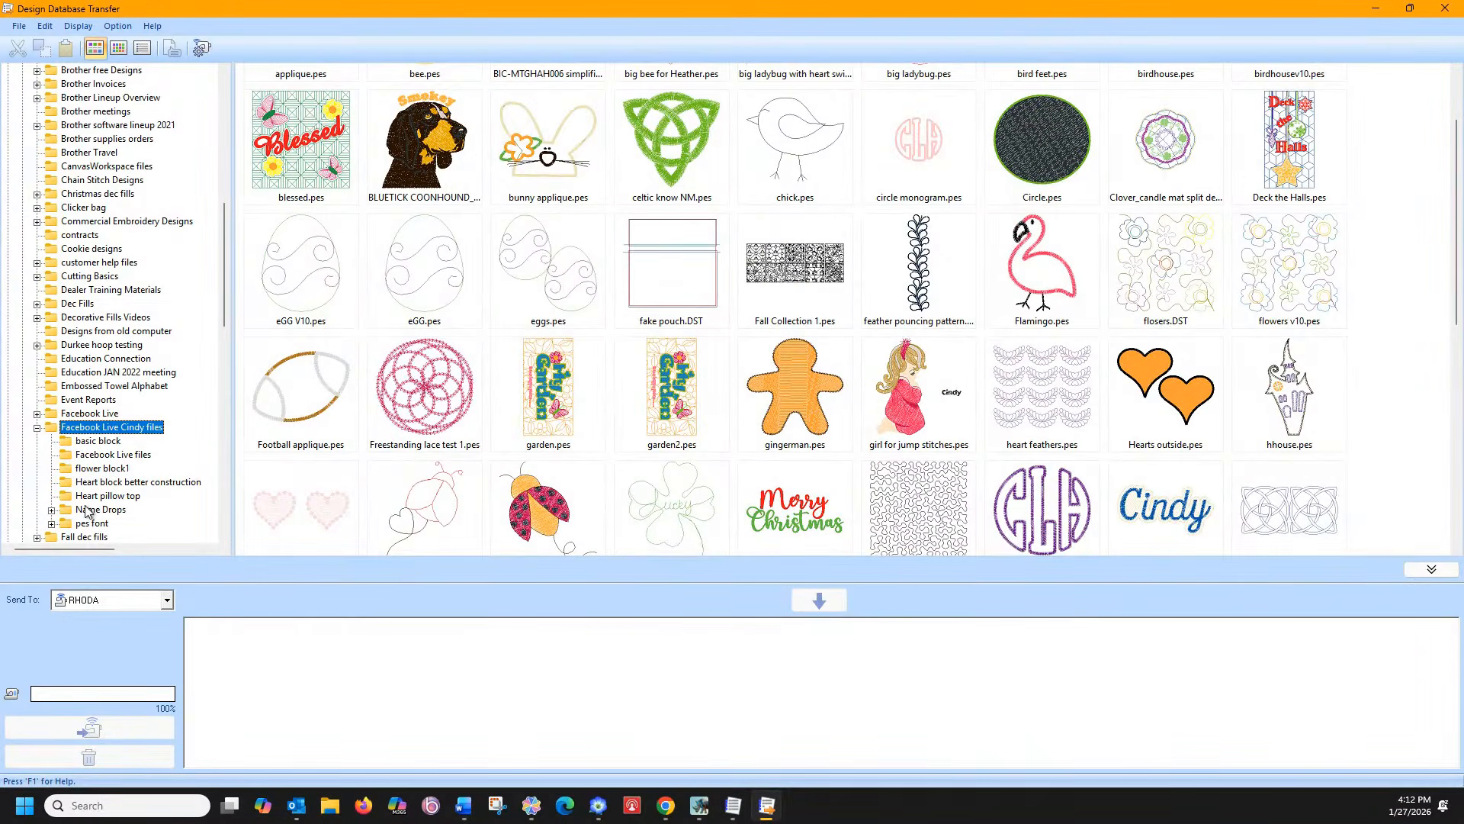
# Glance at the Name Drops folder, then return to the Facebook Live files designs
pyautogui.click(51, 511)
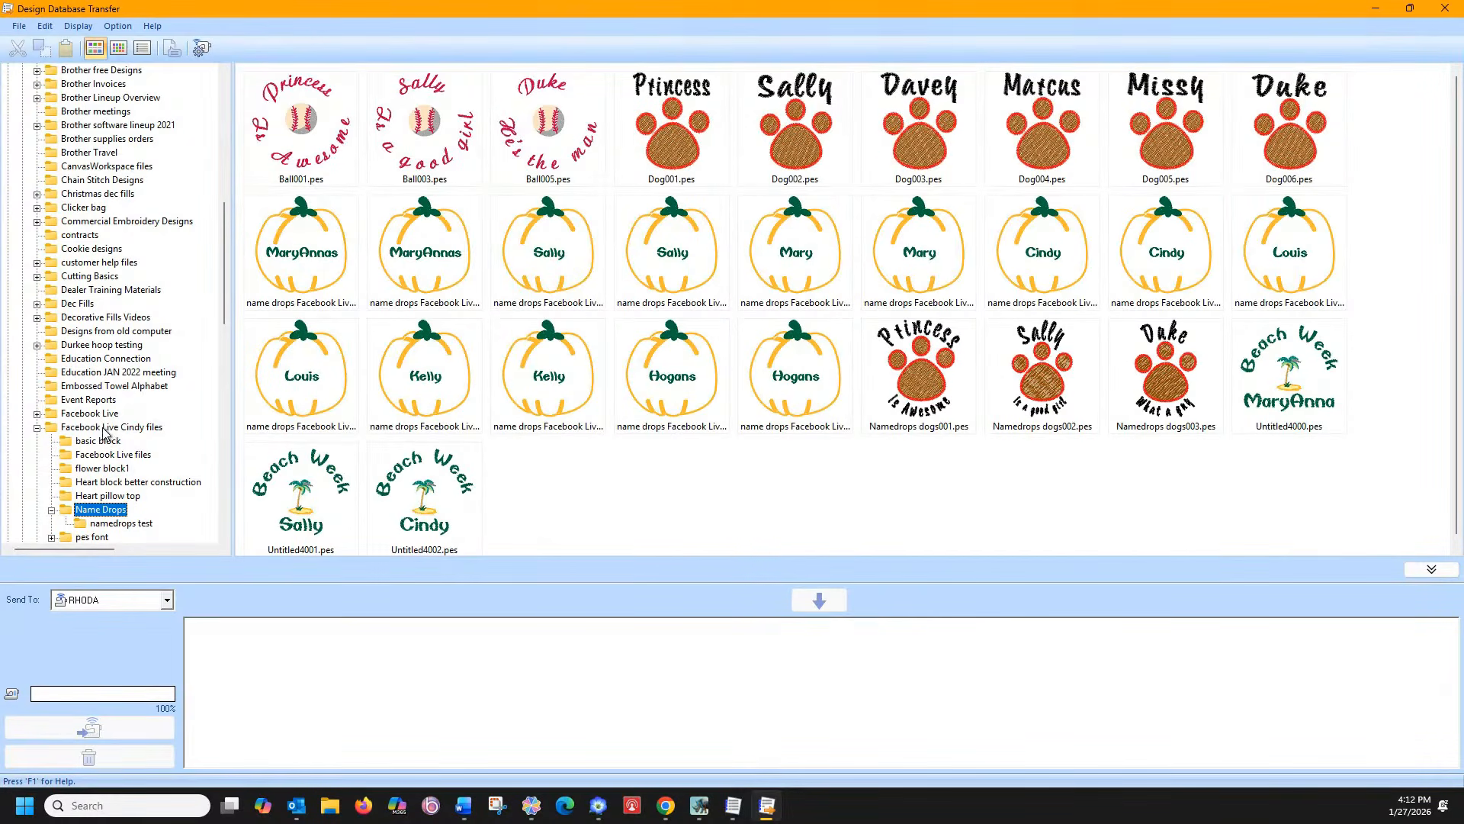
pyautogui.click(37, 427)
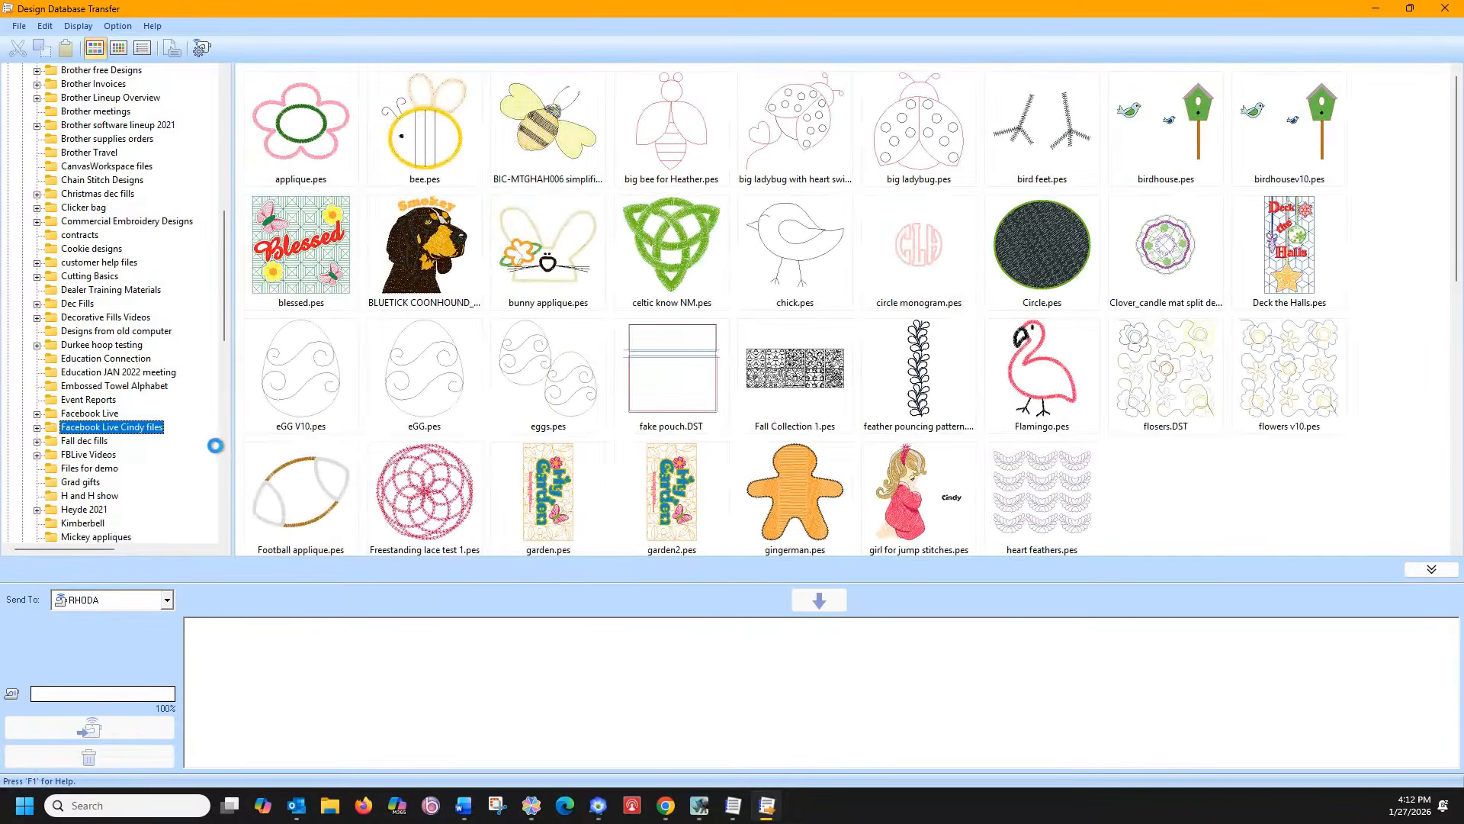
pyautogui.scroll(-10, 600, 391)
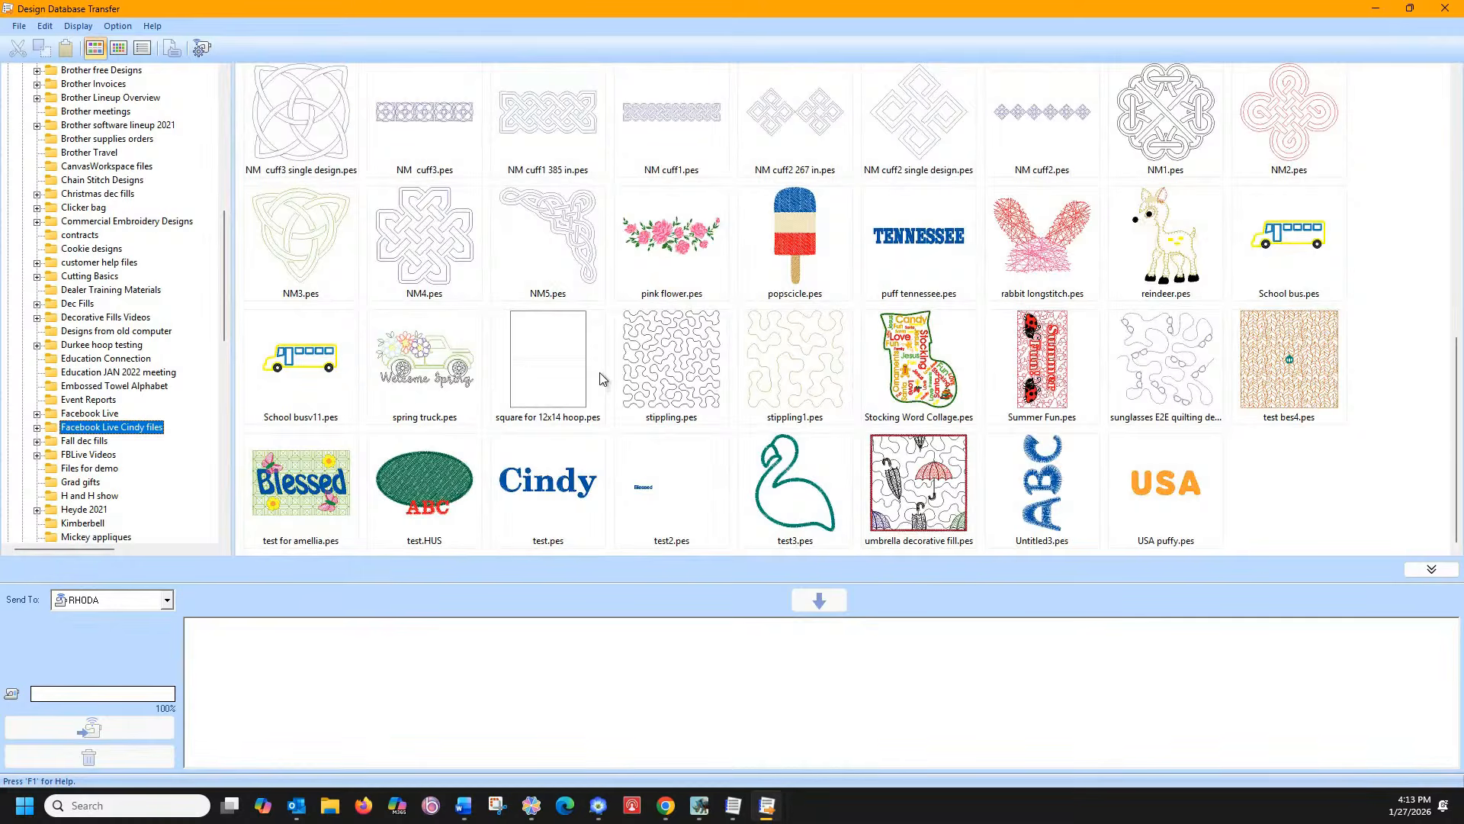
pyautogui.click(700, 807)
# Open Export Machine File on the Custom folder and check the location list without changing folders
pyautogui.click(21, 29)
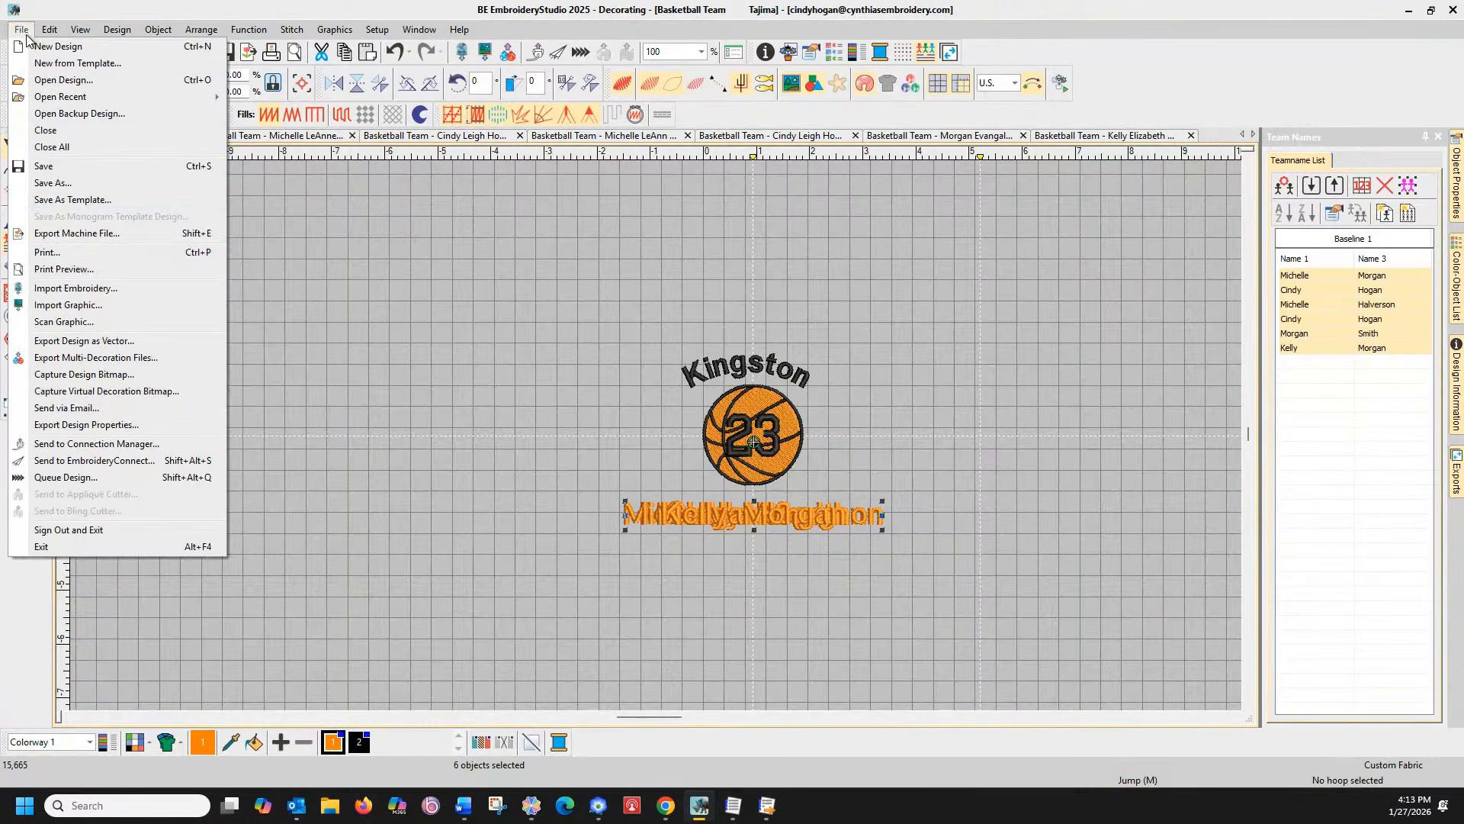
pyautogui.click(71, 233)
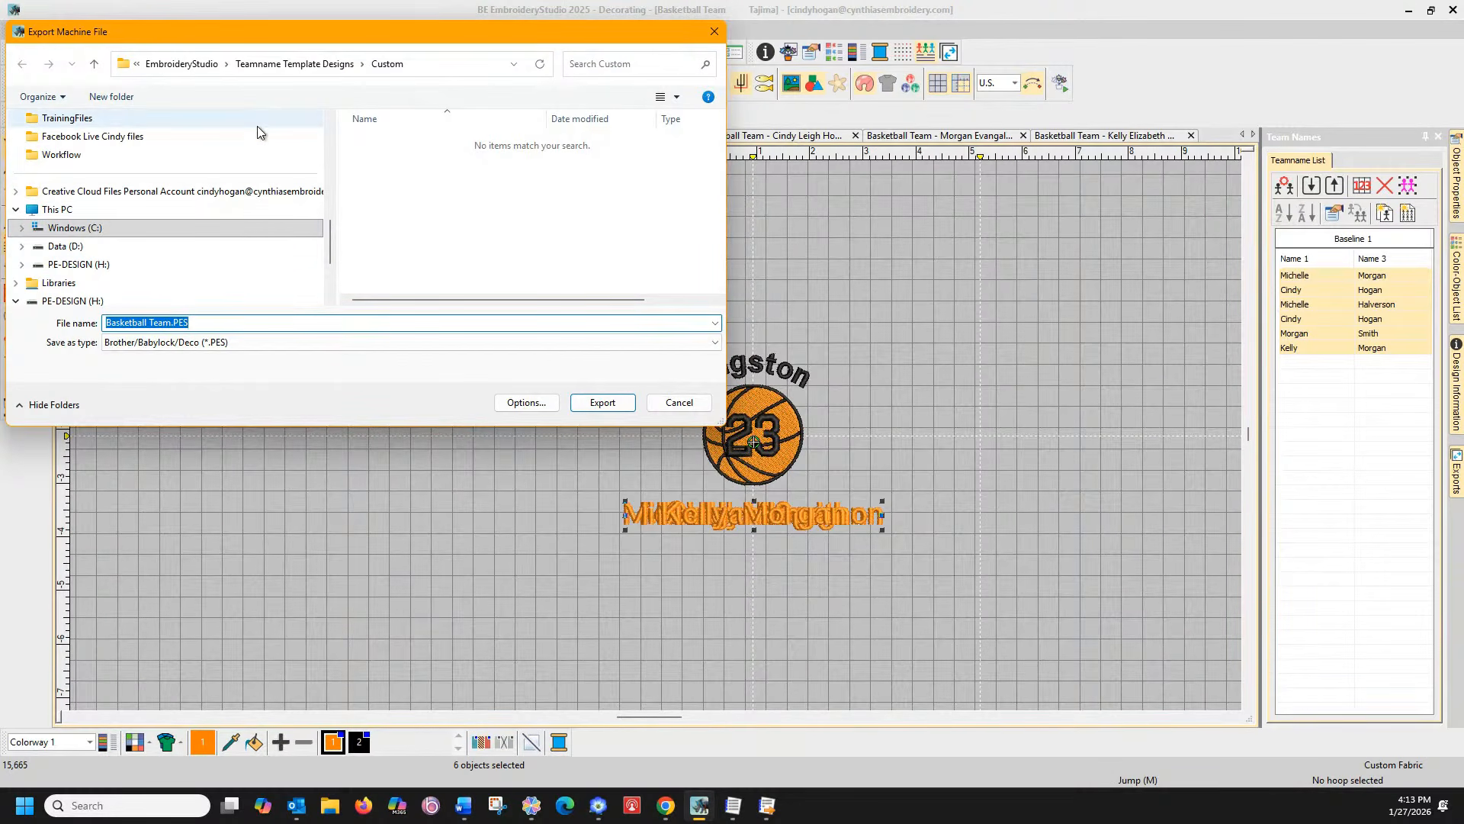
pyautogui.click(137, 64)
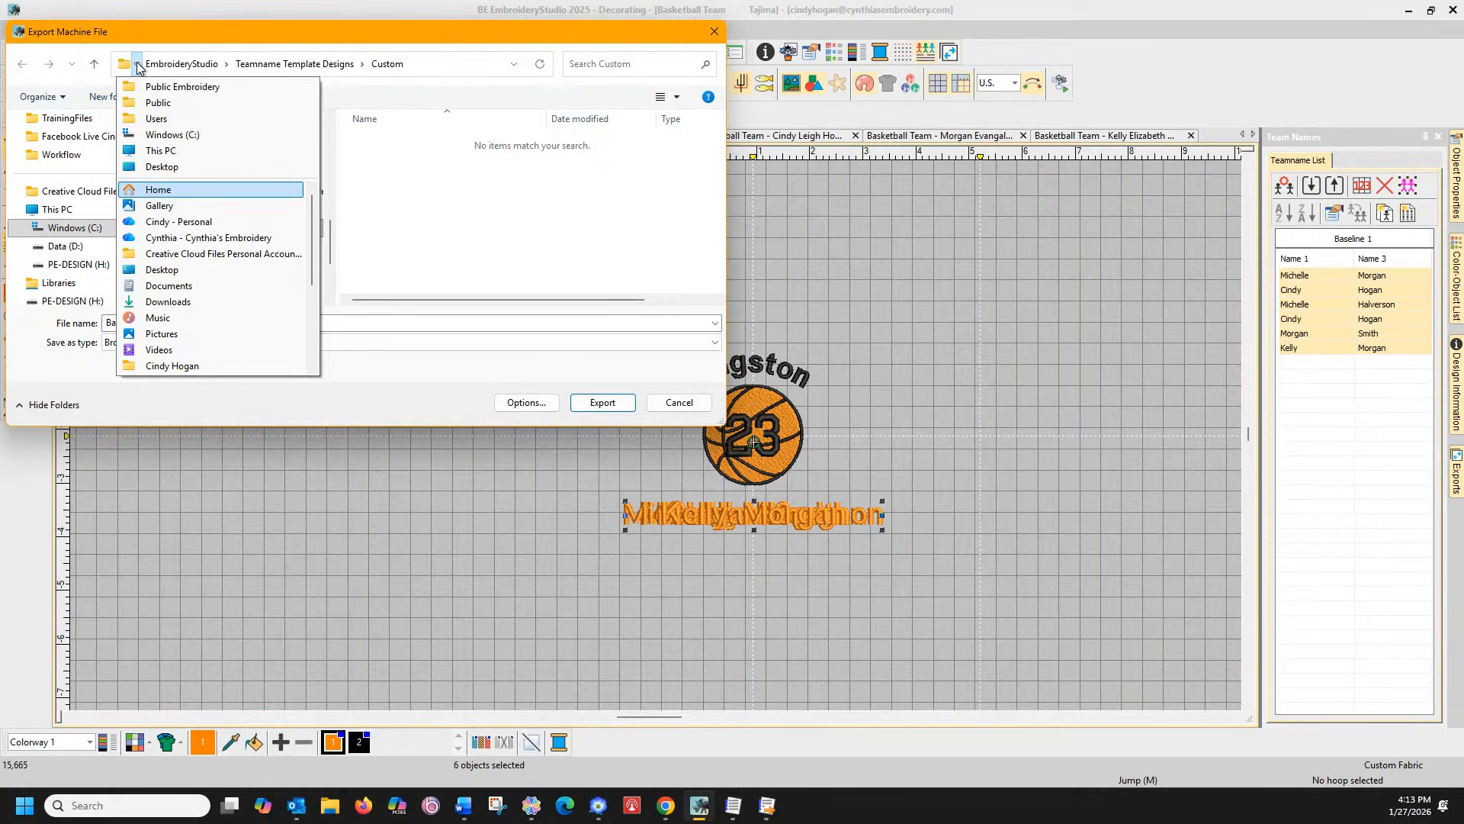
pyautogui.click(138, 65)
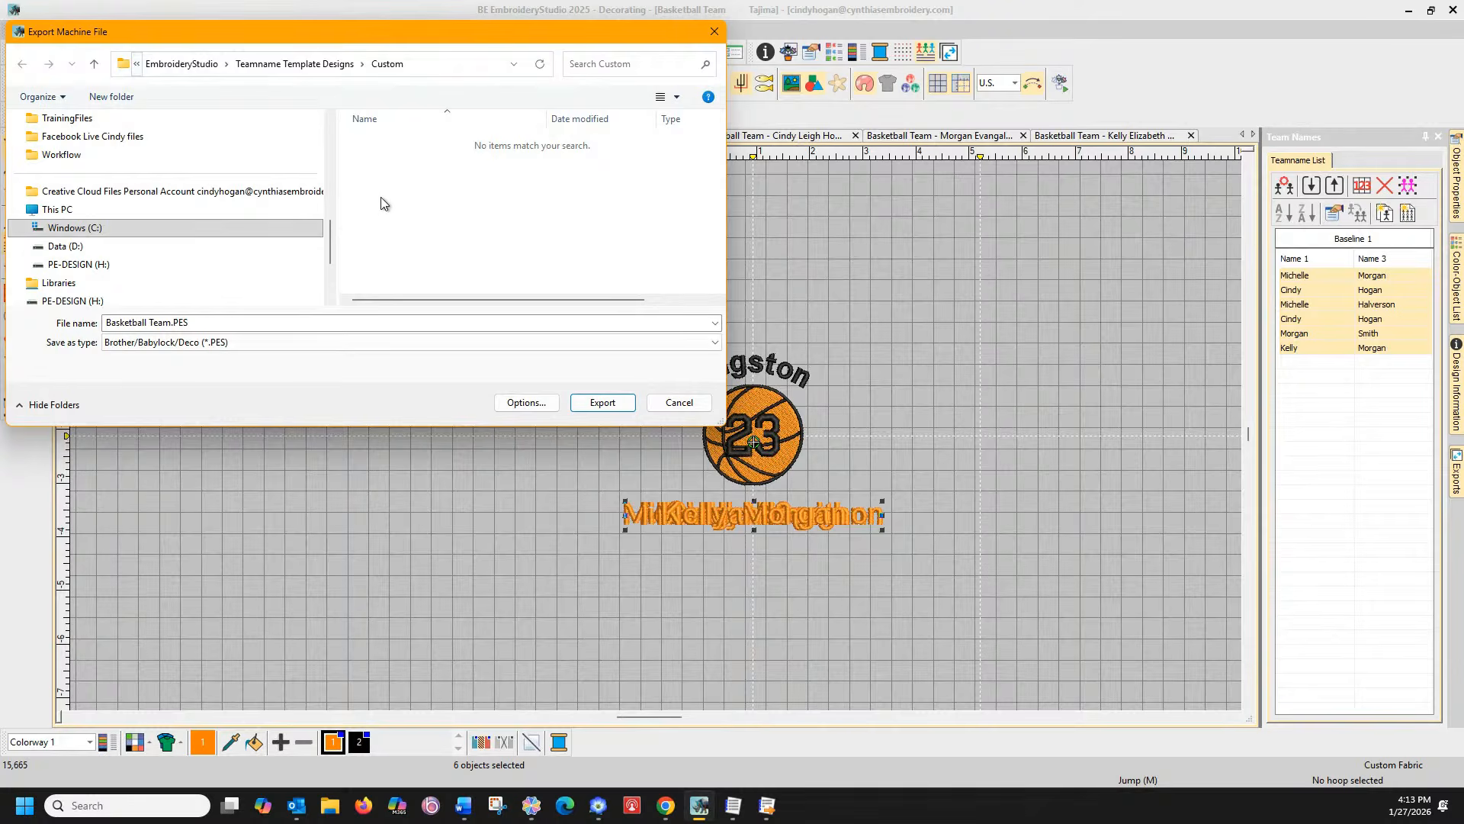
# In File Explorer, browse C:\Users\Public\Public Embroidery\EmbroideryStudio and open its Teamname Teams folder
pyautogui.press('super+e')
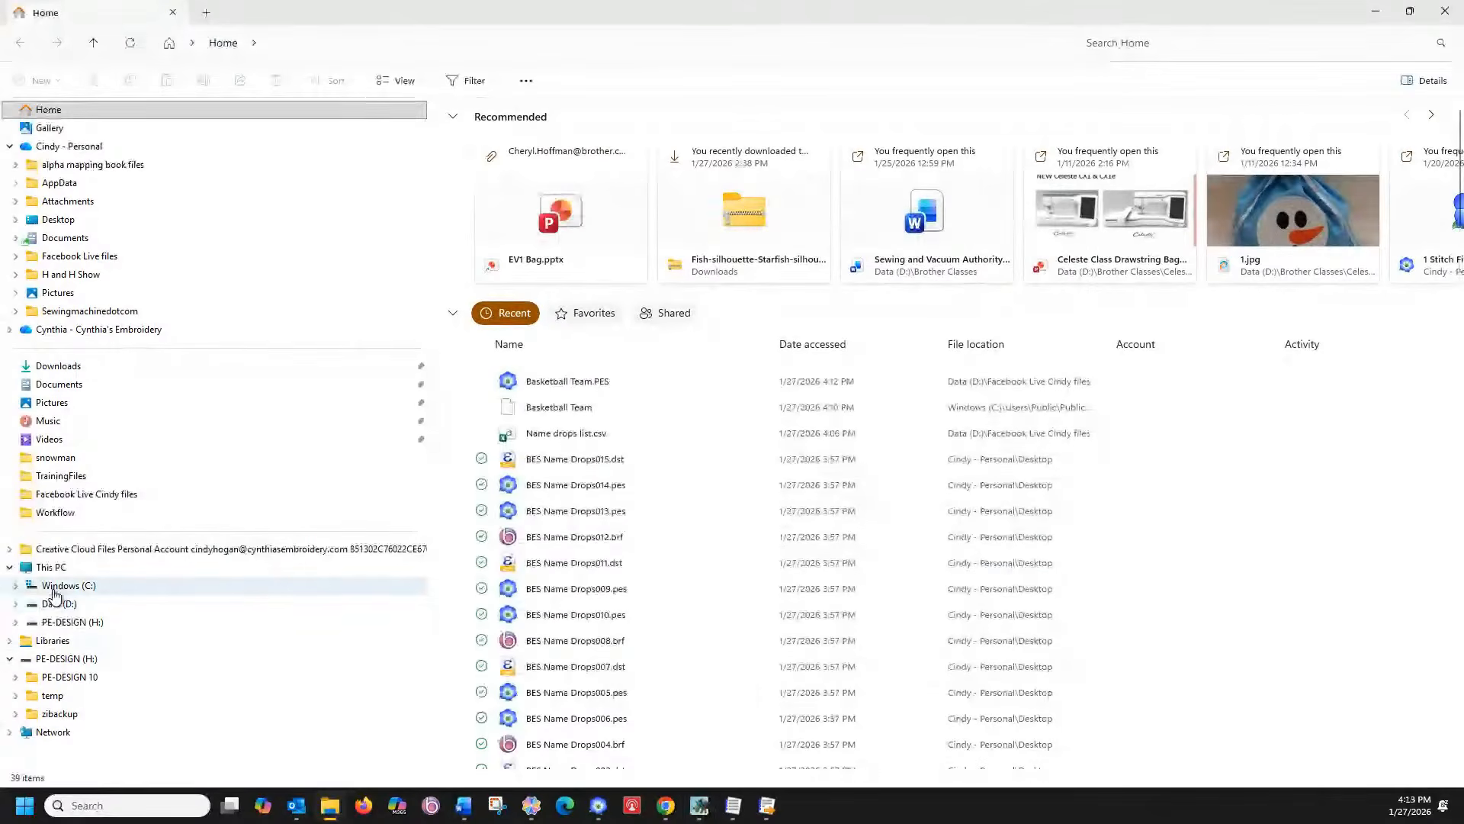
pyautogui.click(16, 585)
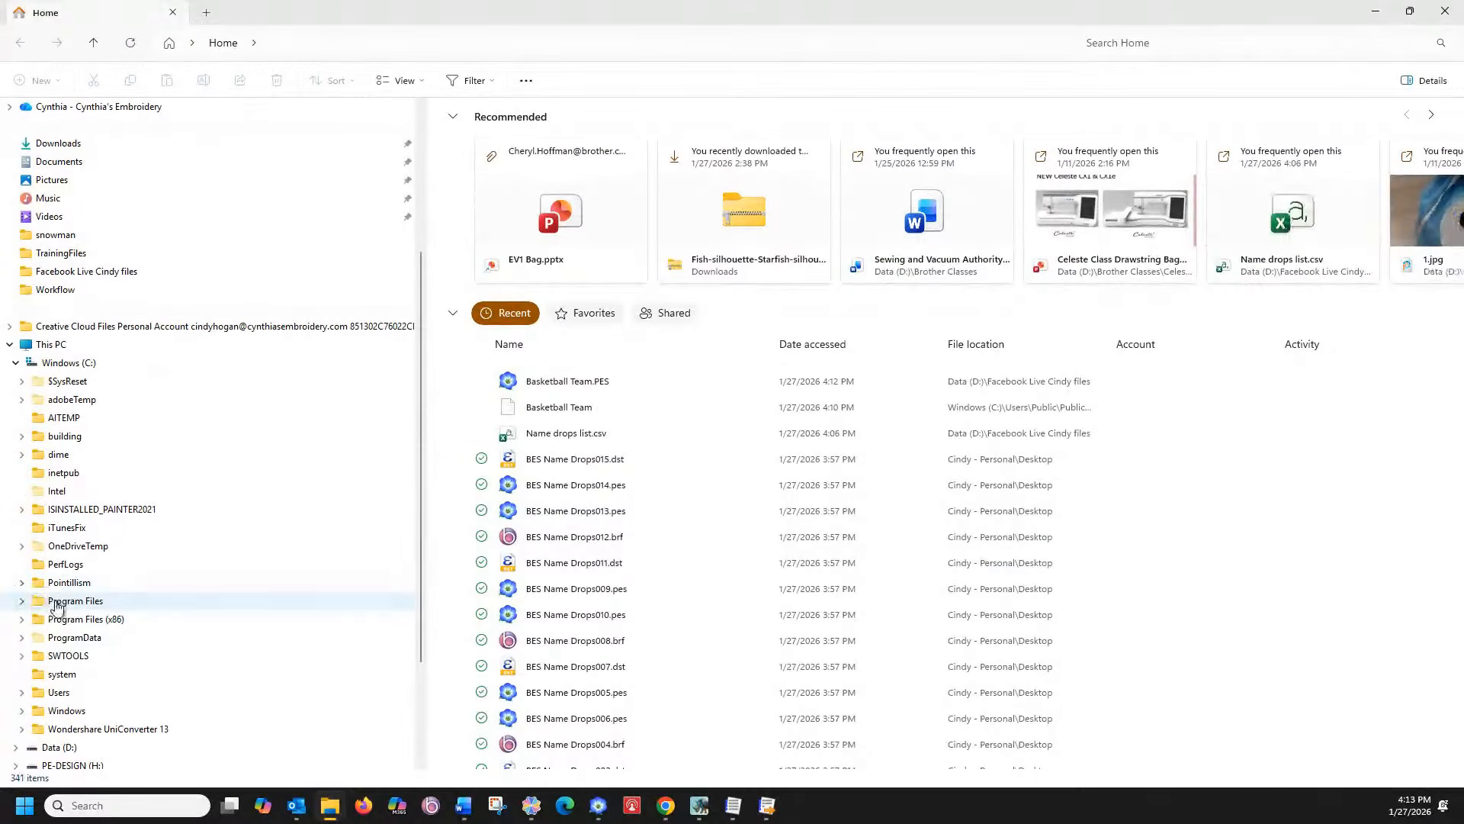
pyautogui.click(26, 691)
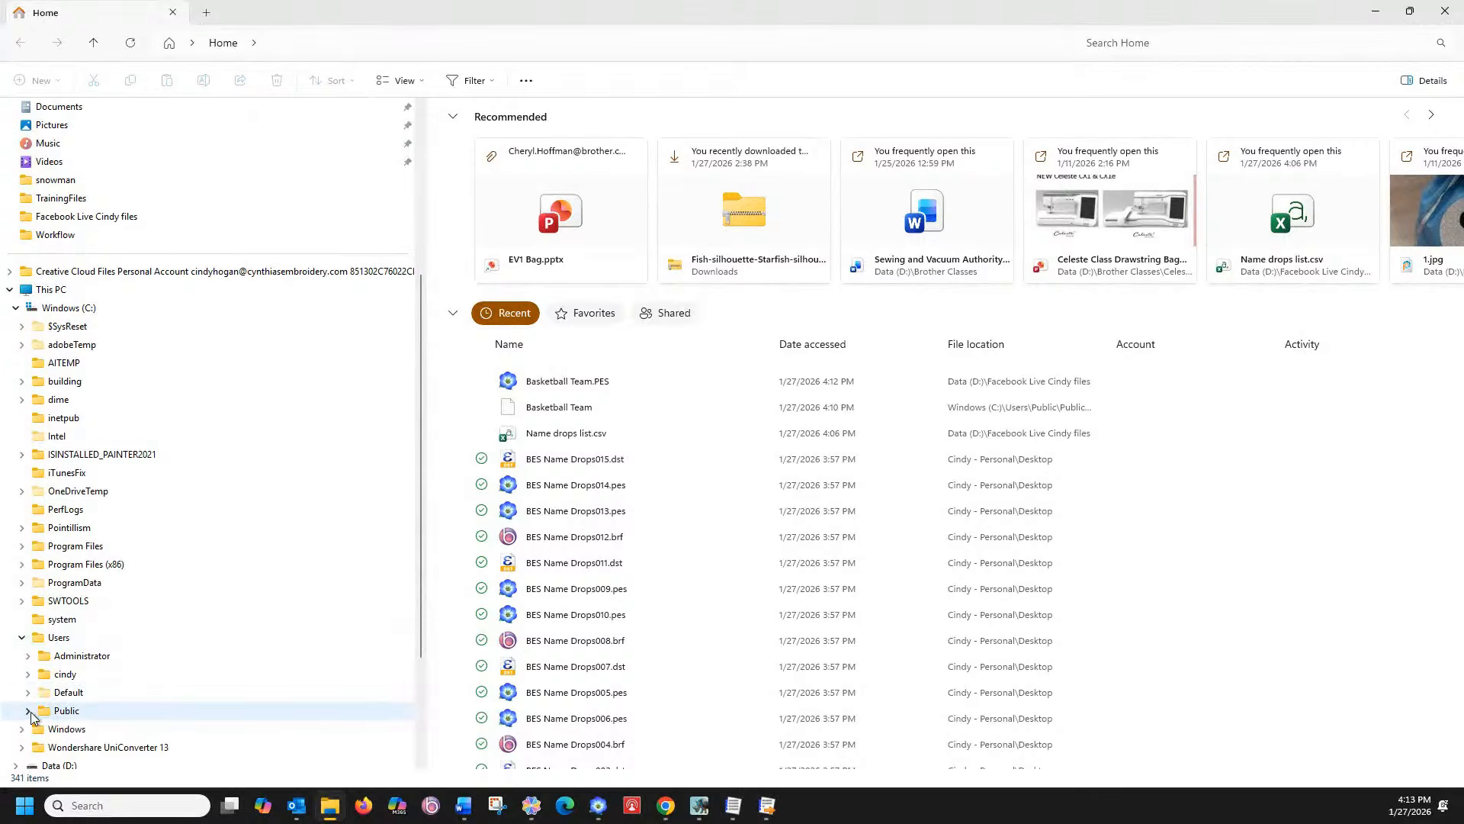
pyautogui.click(27, 710)
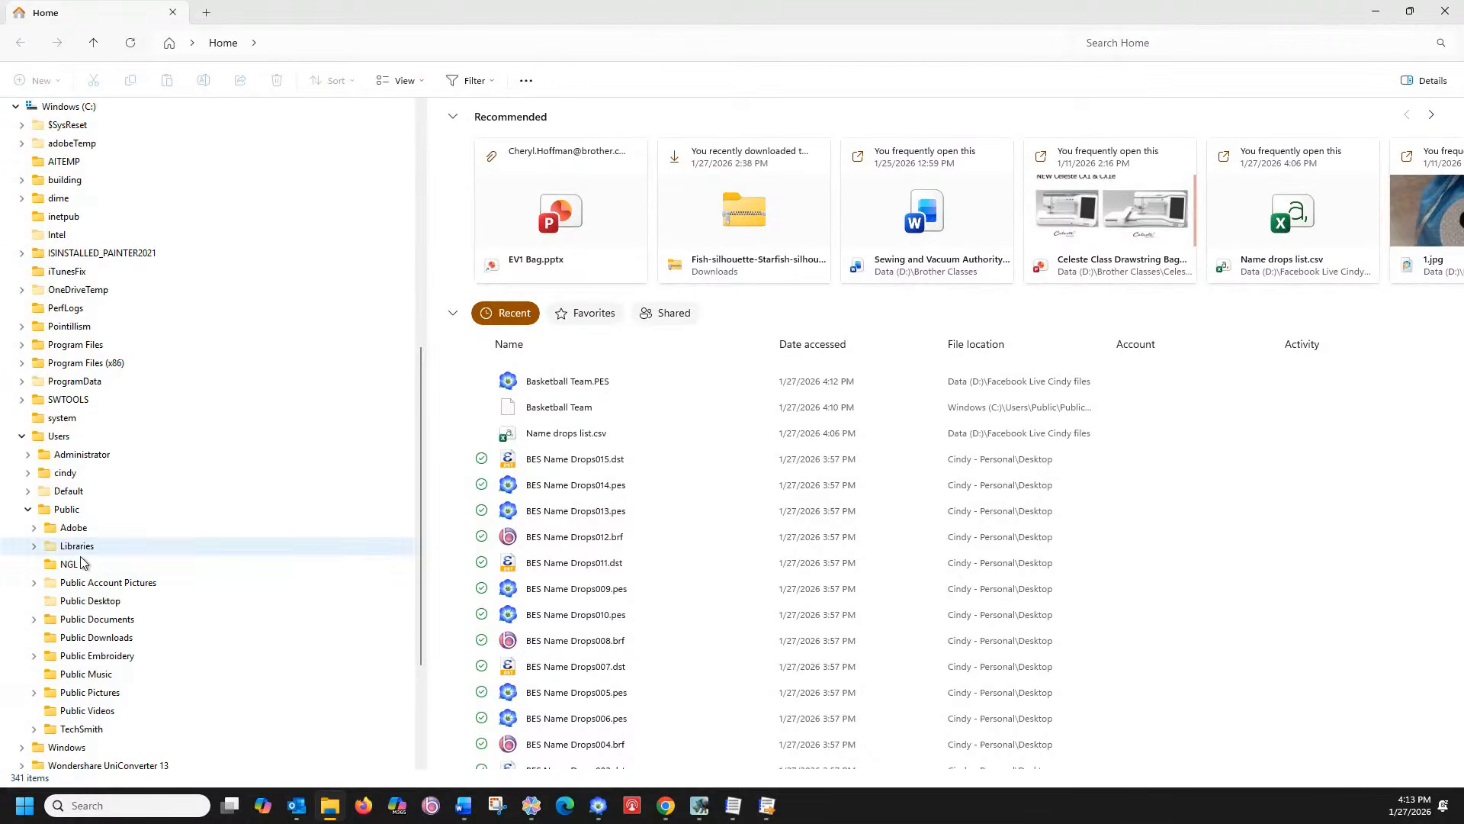
pyautogui.click(34, 655)
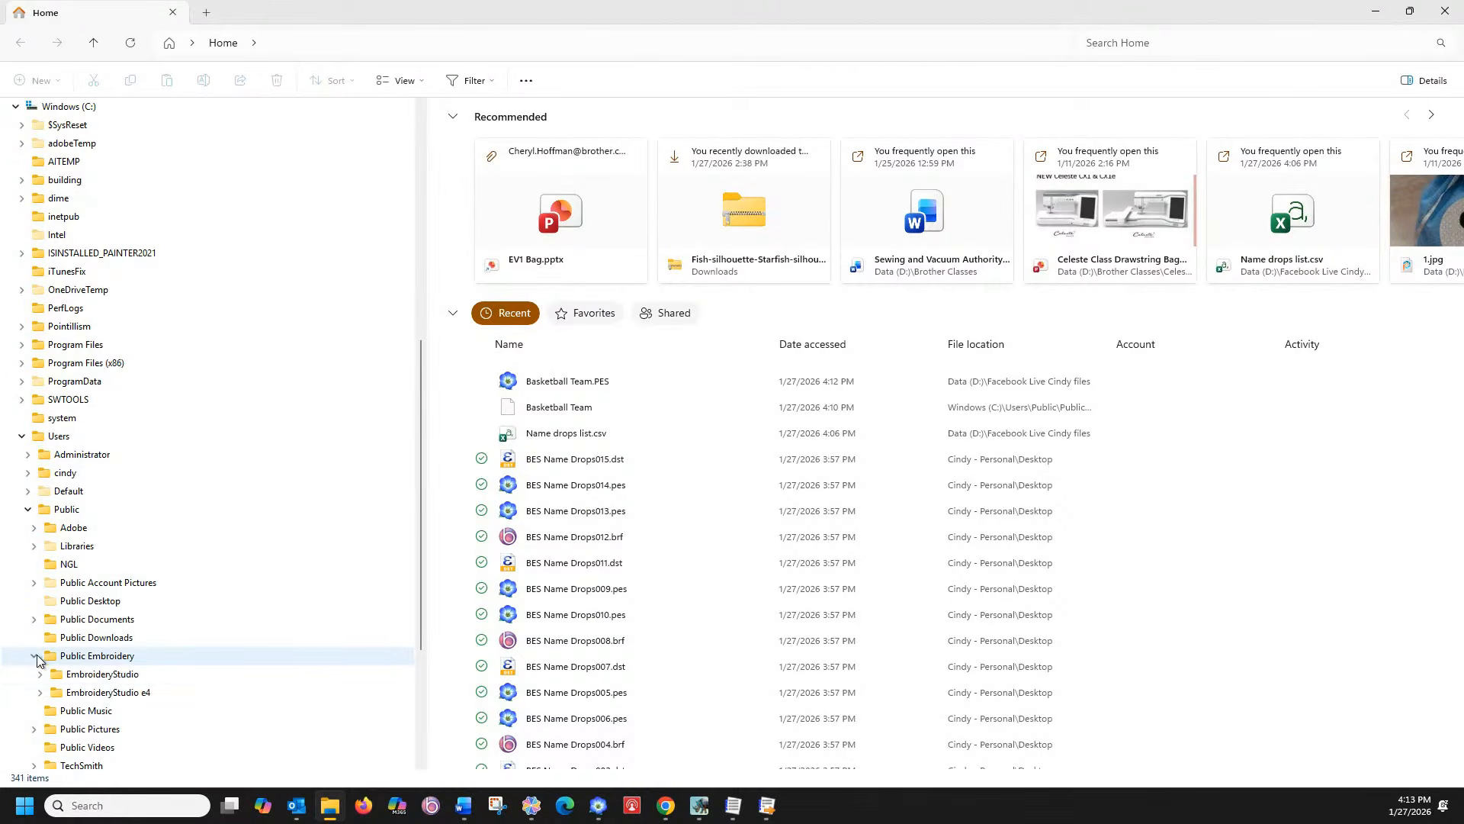
pyautogui.click(79, 677)
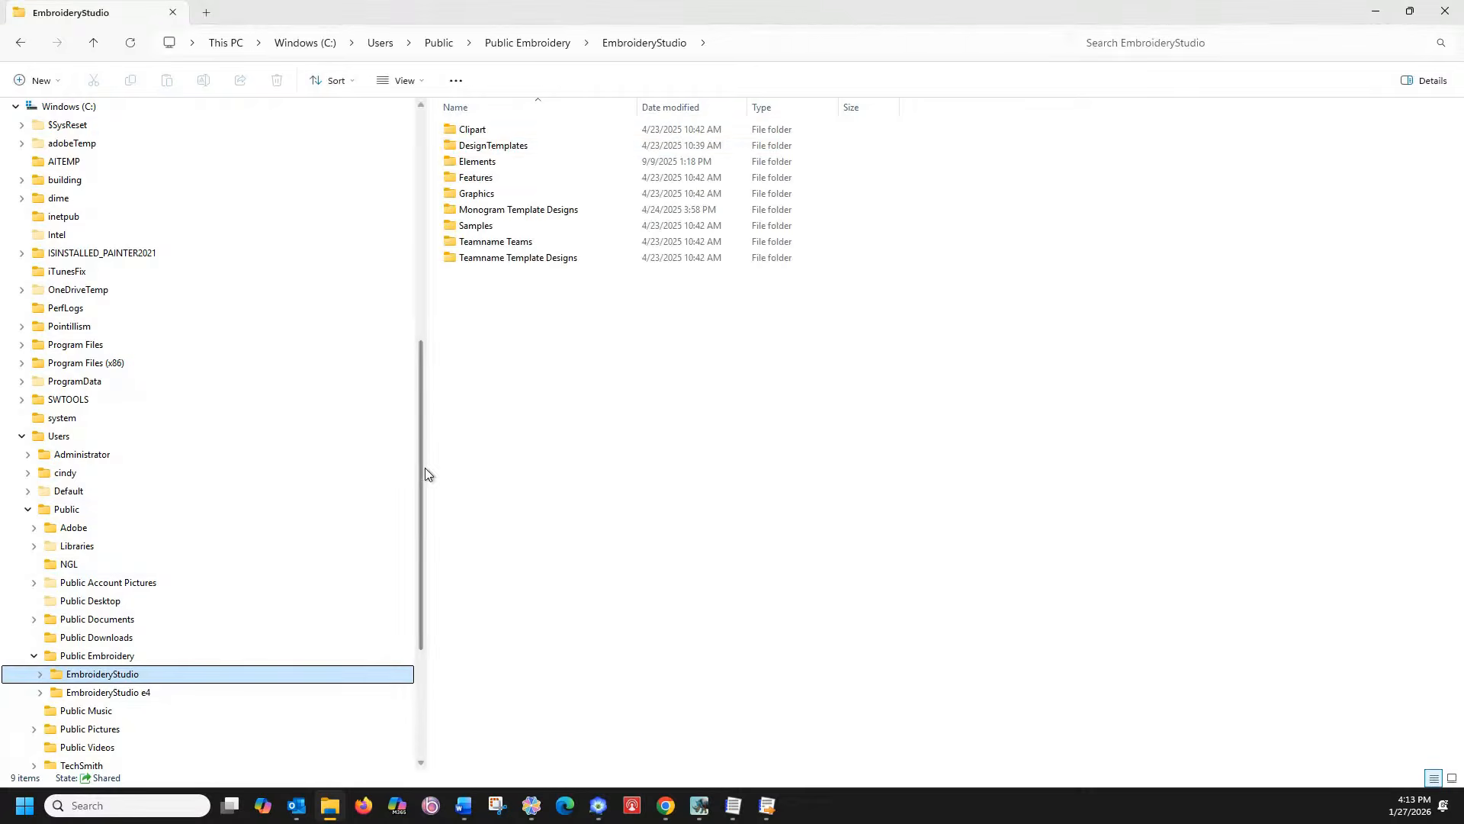
pyautogui.doubleClick(476, 241)
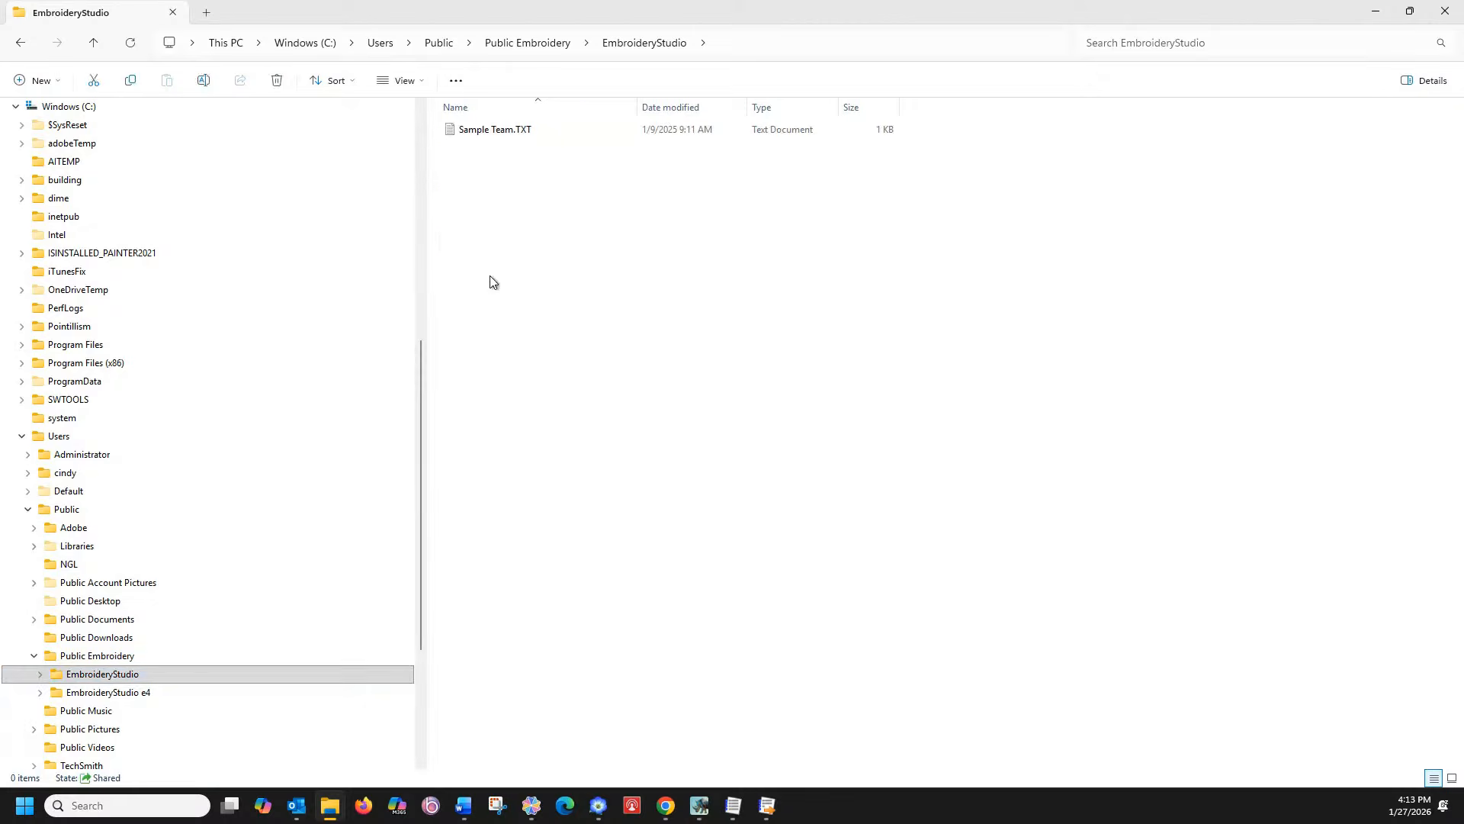
# Check EmbroideryStudio e4's Teamname Teams and Teamname Template Designs > Custom folders
pyautogui.click(124, 694)
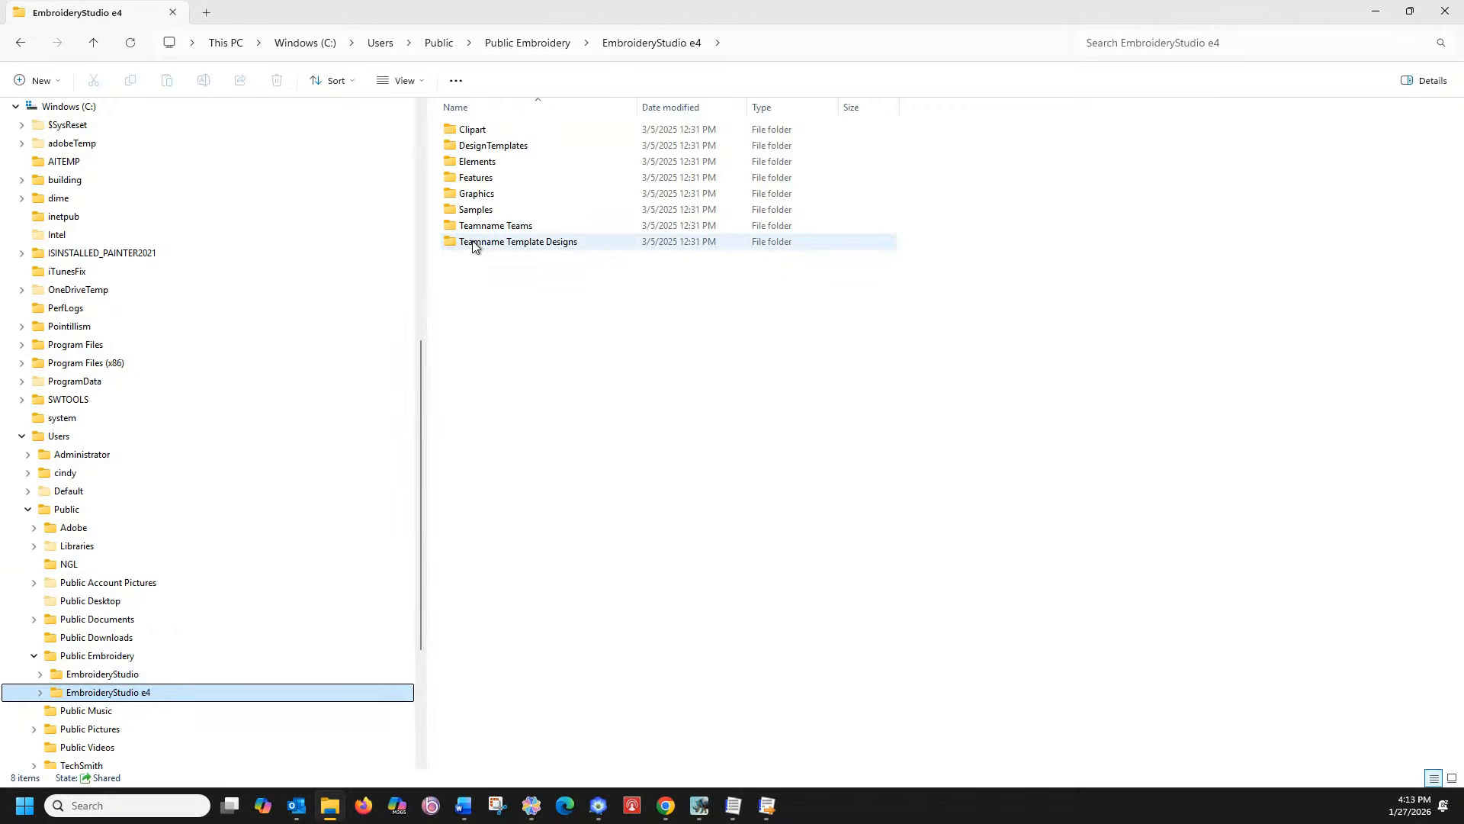
pyautogui.doubleClick(468, 226)
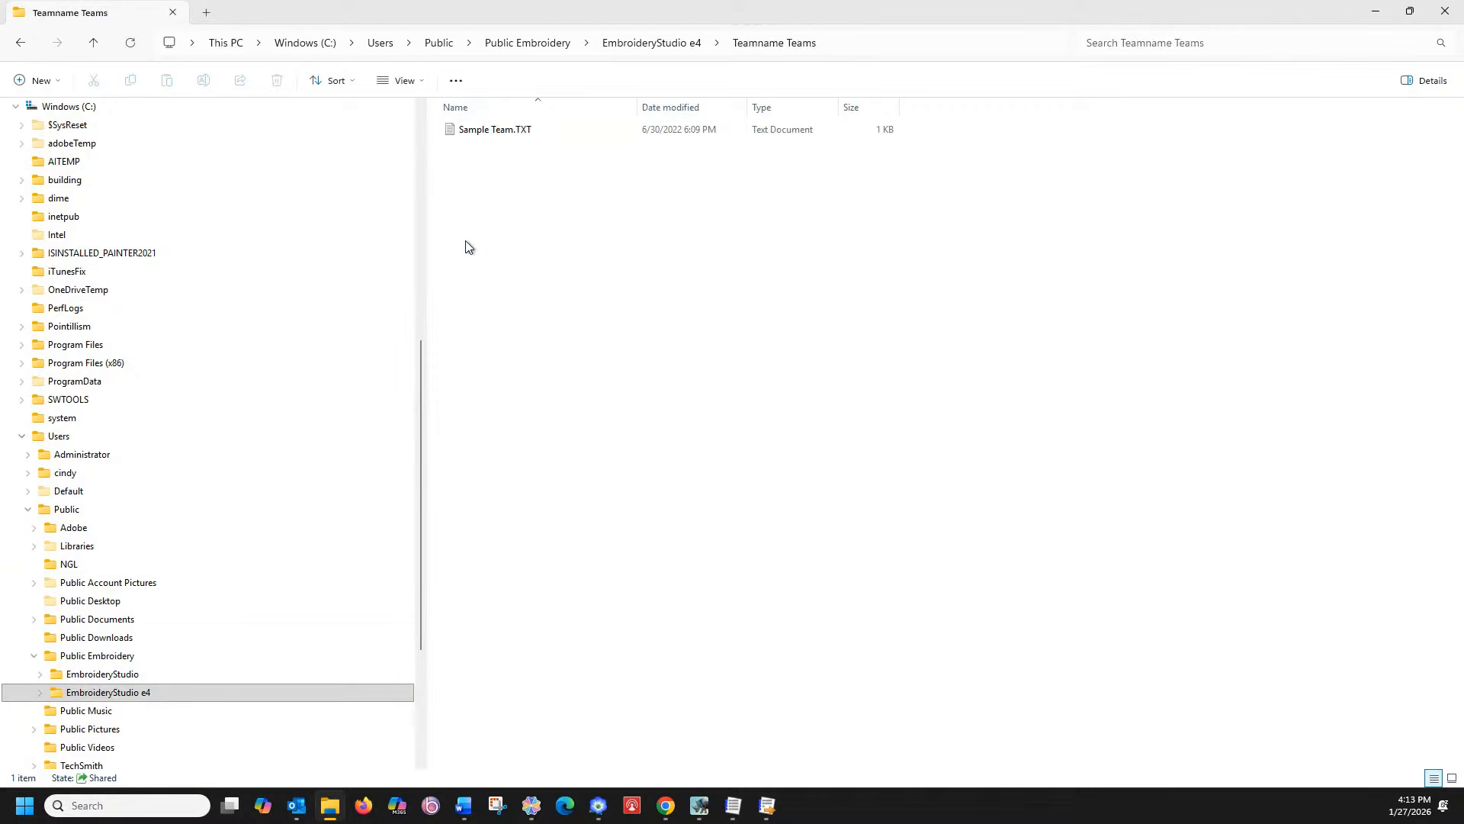
pyautogui.click(621, 43)
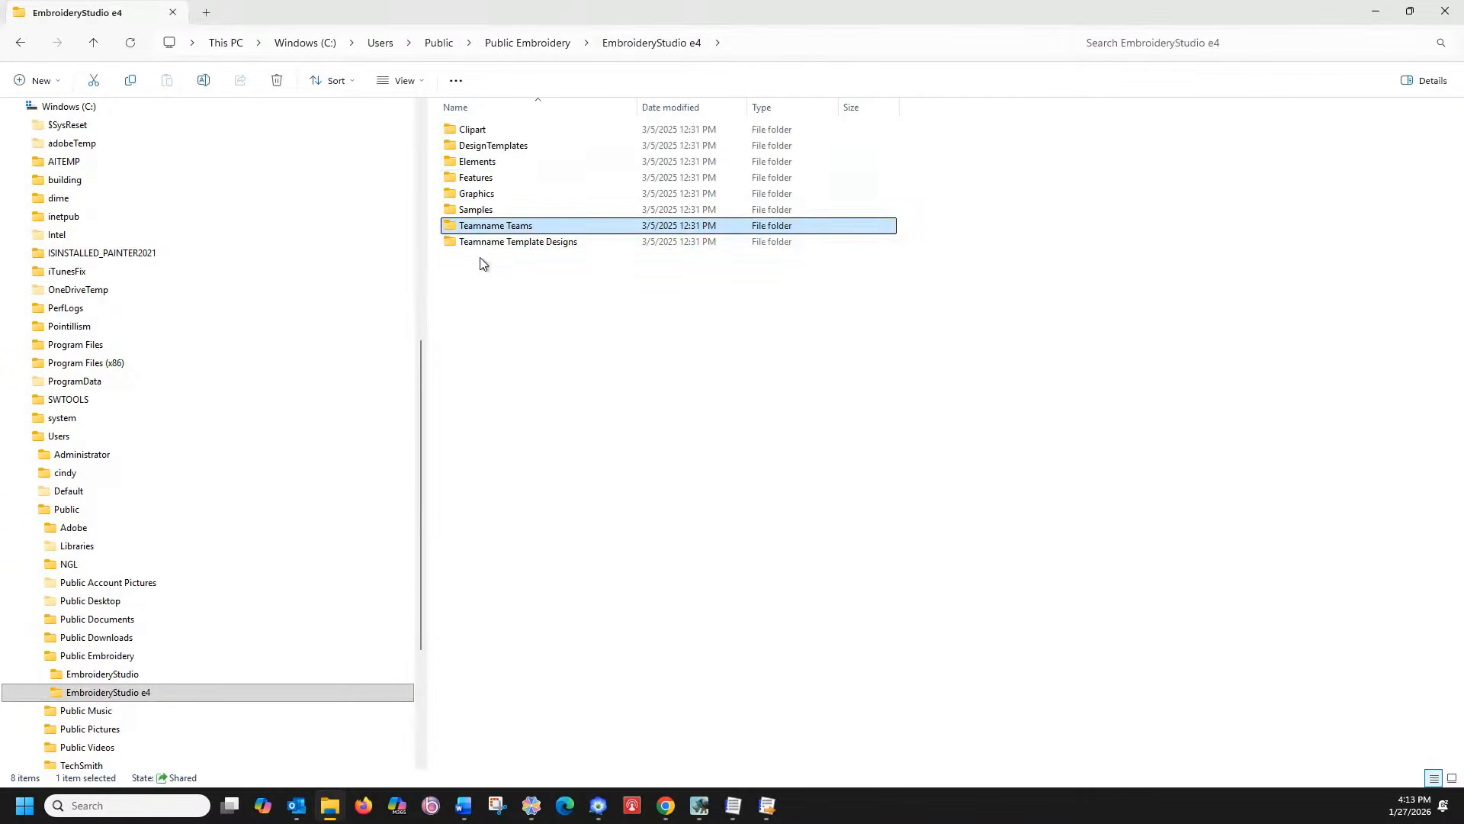
pyautogui.doubleClick(479, 245)
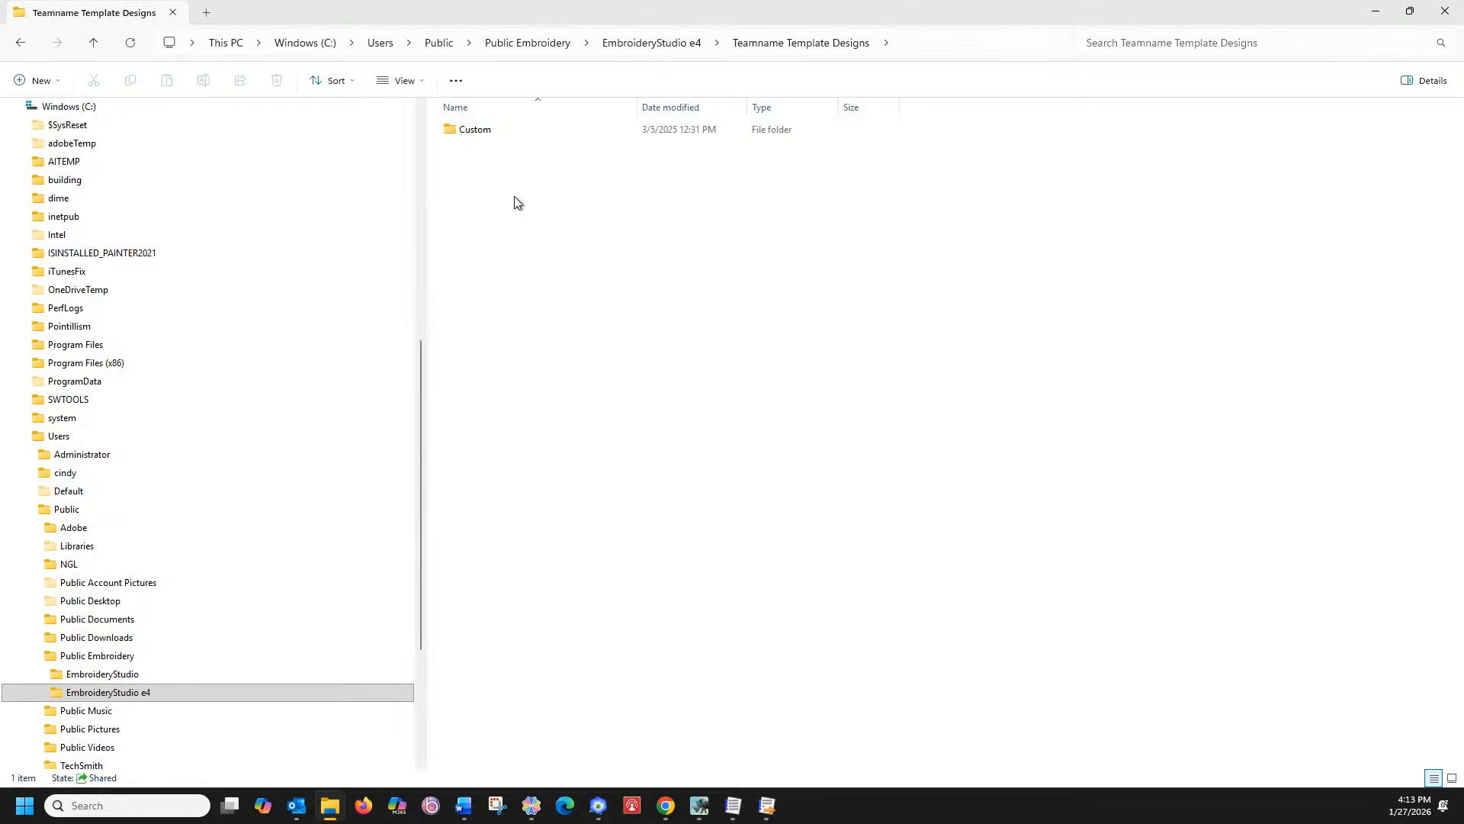
pyautogui.doubleClick(482, 131)
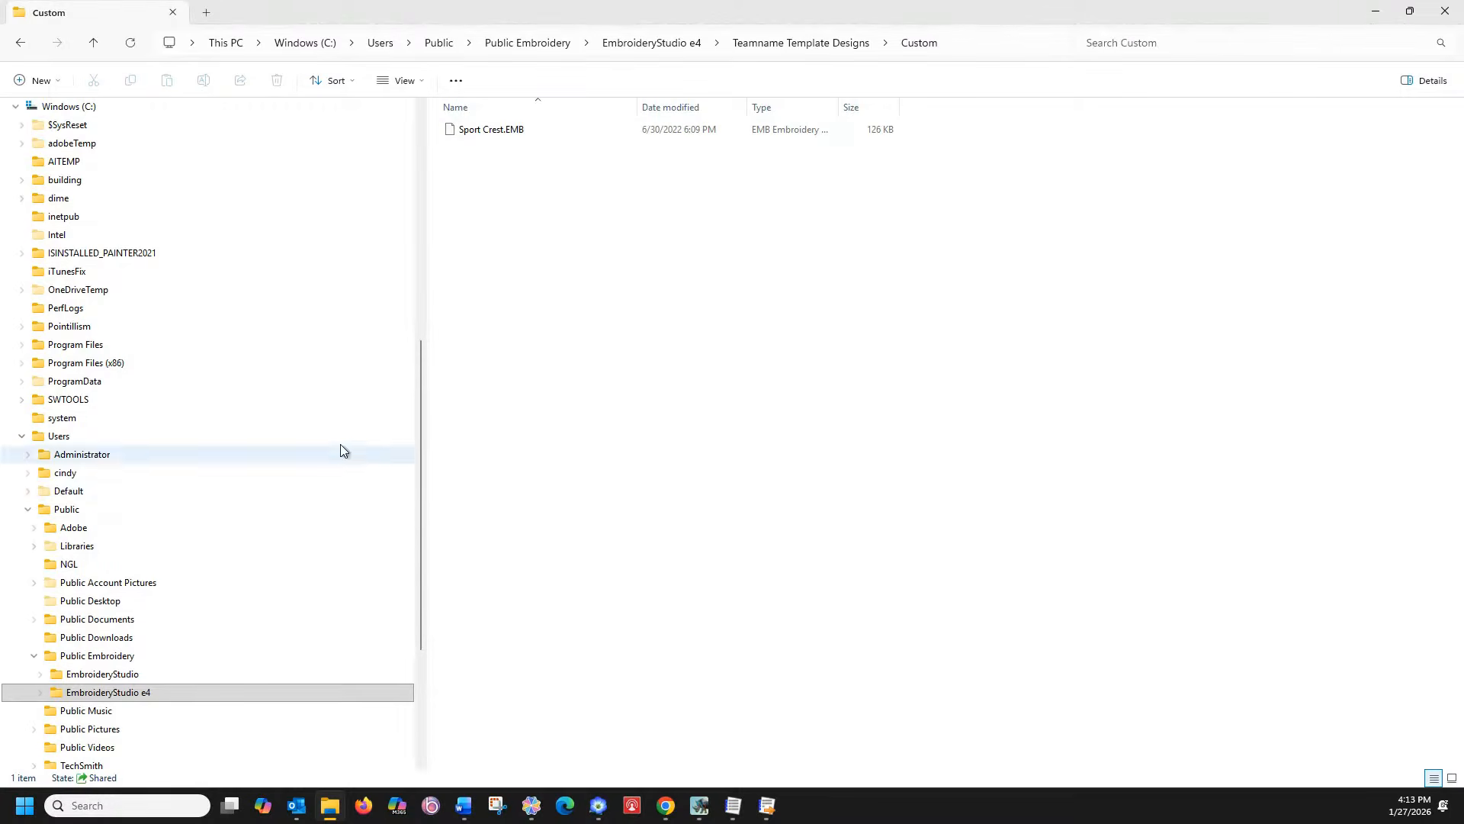
# Open the Facebook Live files folder on Data (D:) to show its design files
pyautogui.click(167, 674)
pyautogui.scroll(-4, 183, 664)
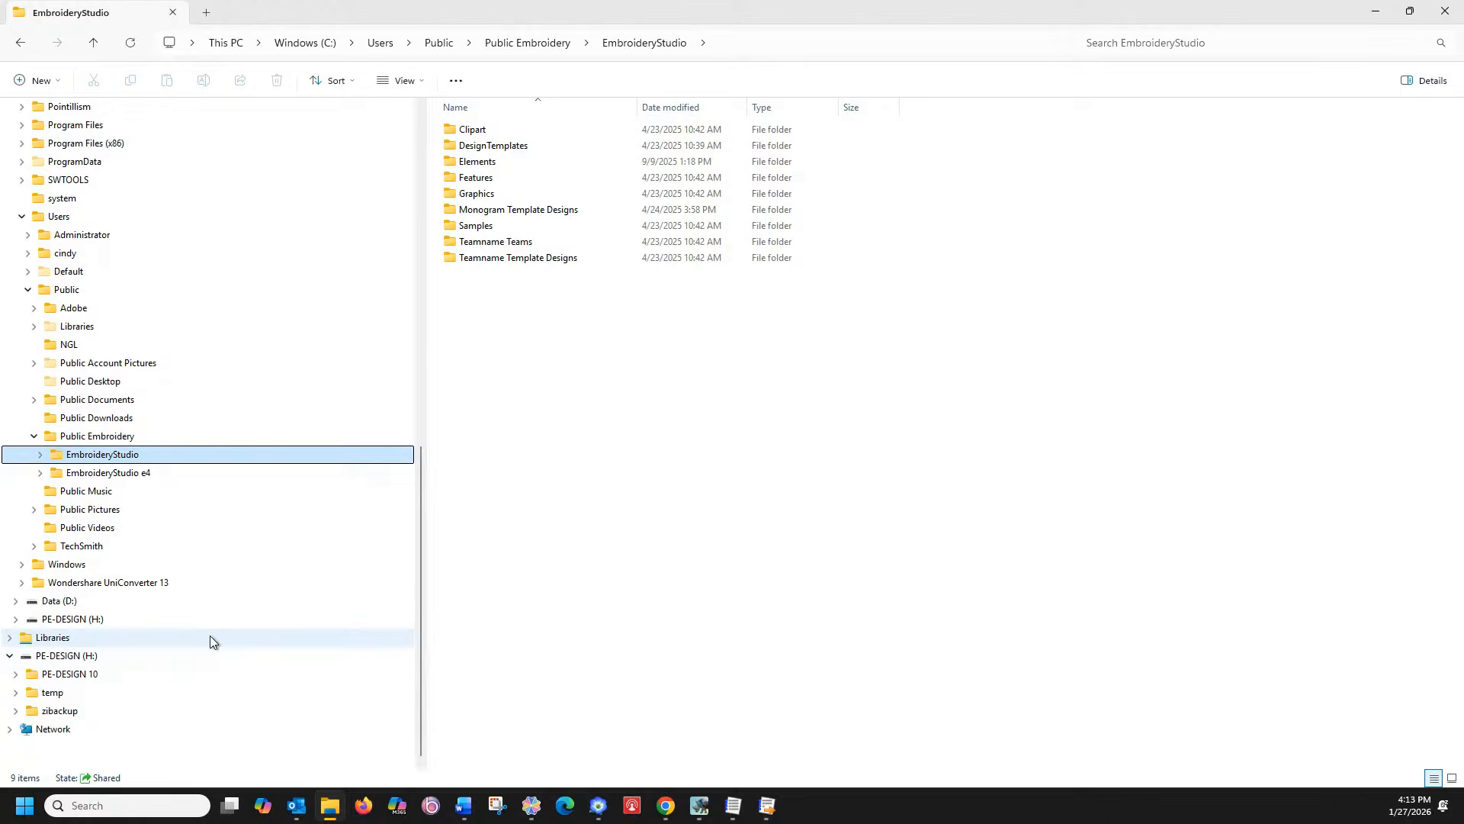
pyautogui.click(99, 603)
pyautogui.scroll(-6, 523, 505)
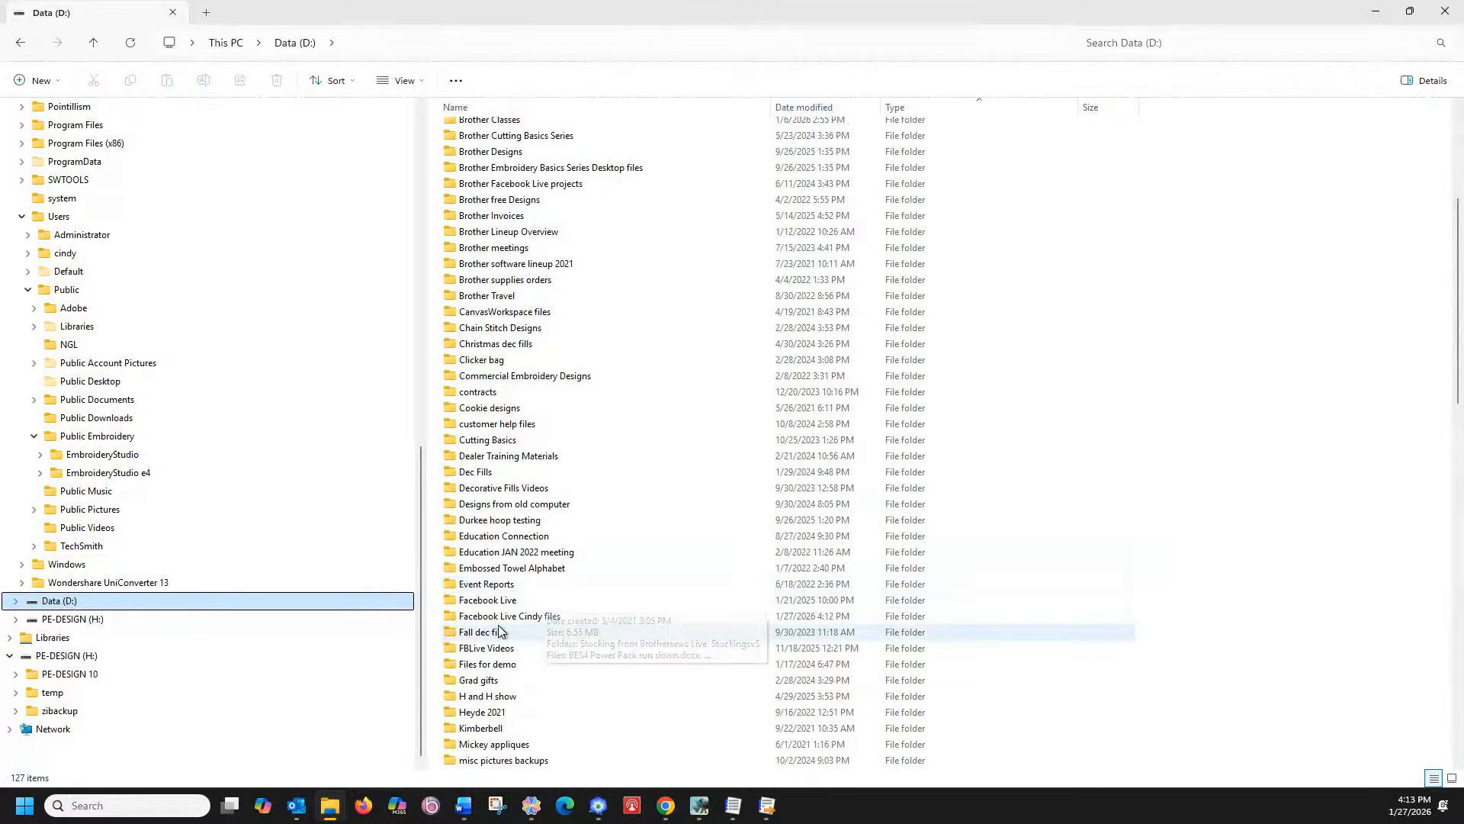
pyautogui.click(532, 616)
pyautogui.doubleClick(531, 616)
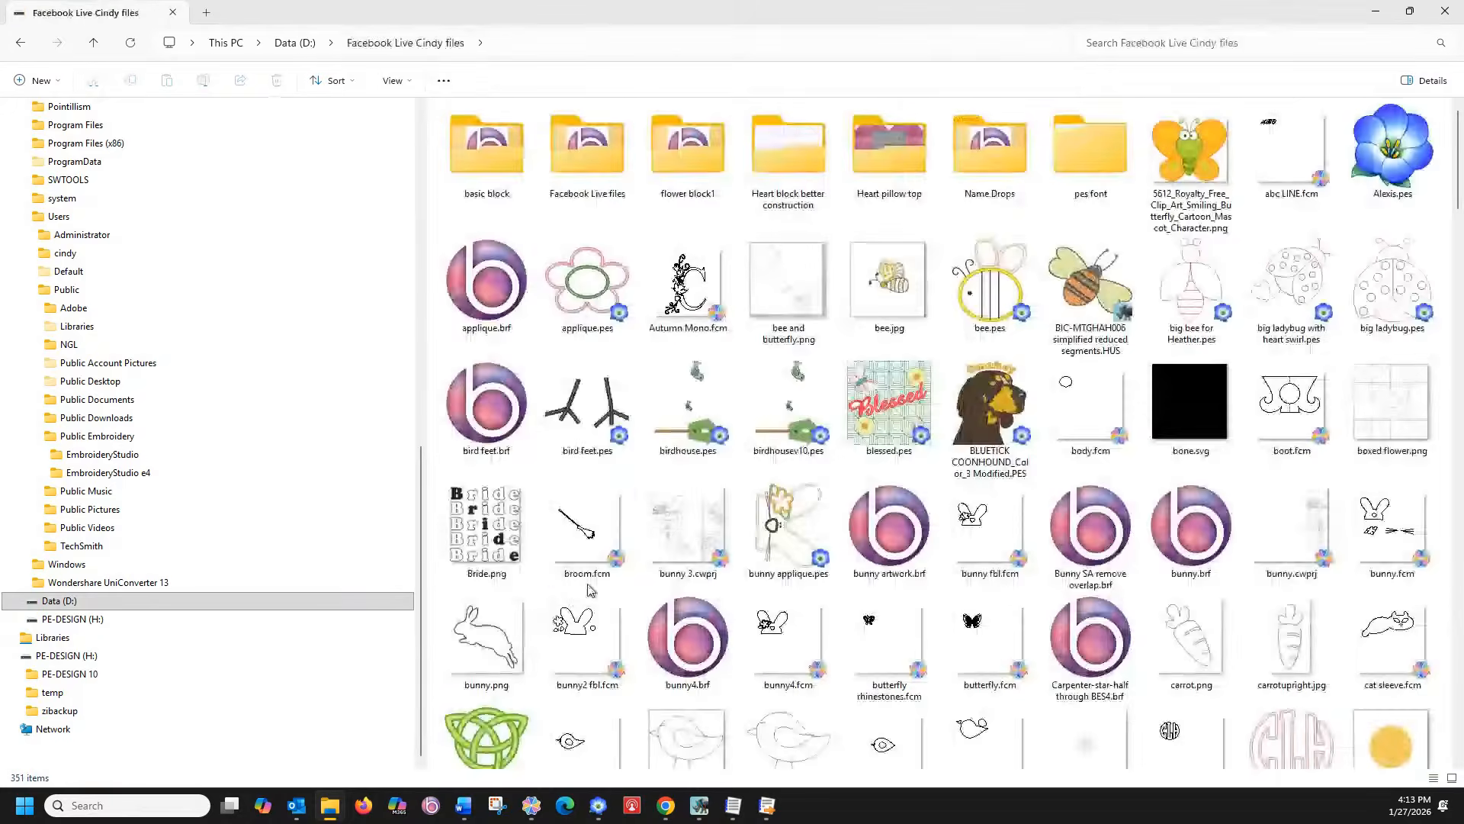
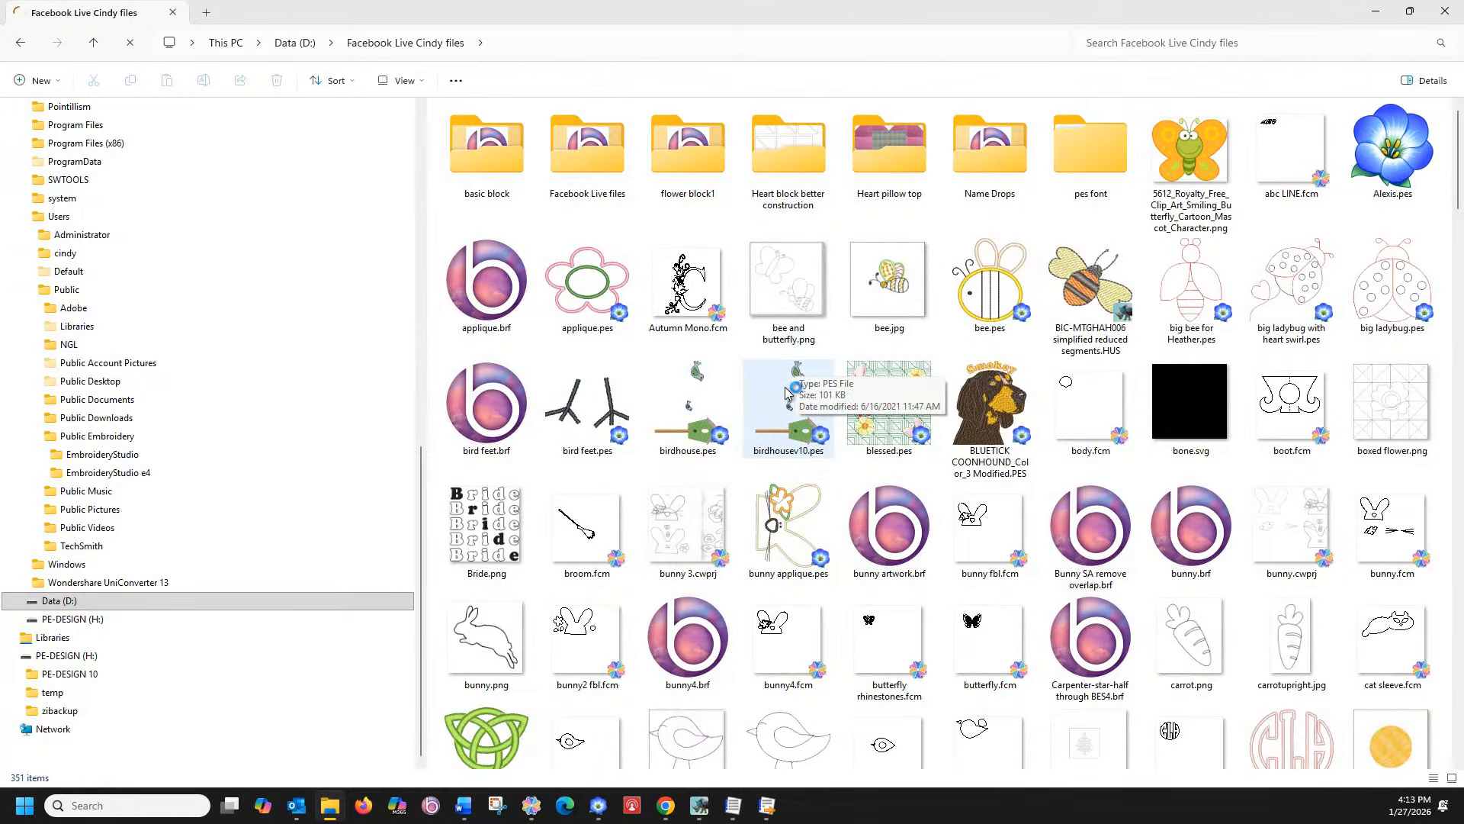
# Peek into the Facebook Live files subfolder, return to Facebook Live Cindy files, then switch to Design Database Transfer
pyautogui.doubleClick(595, 164)
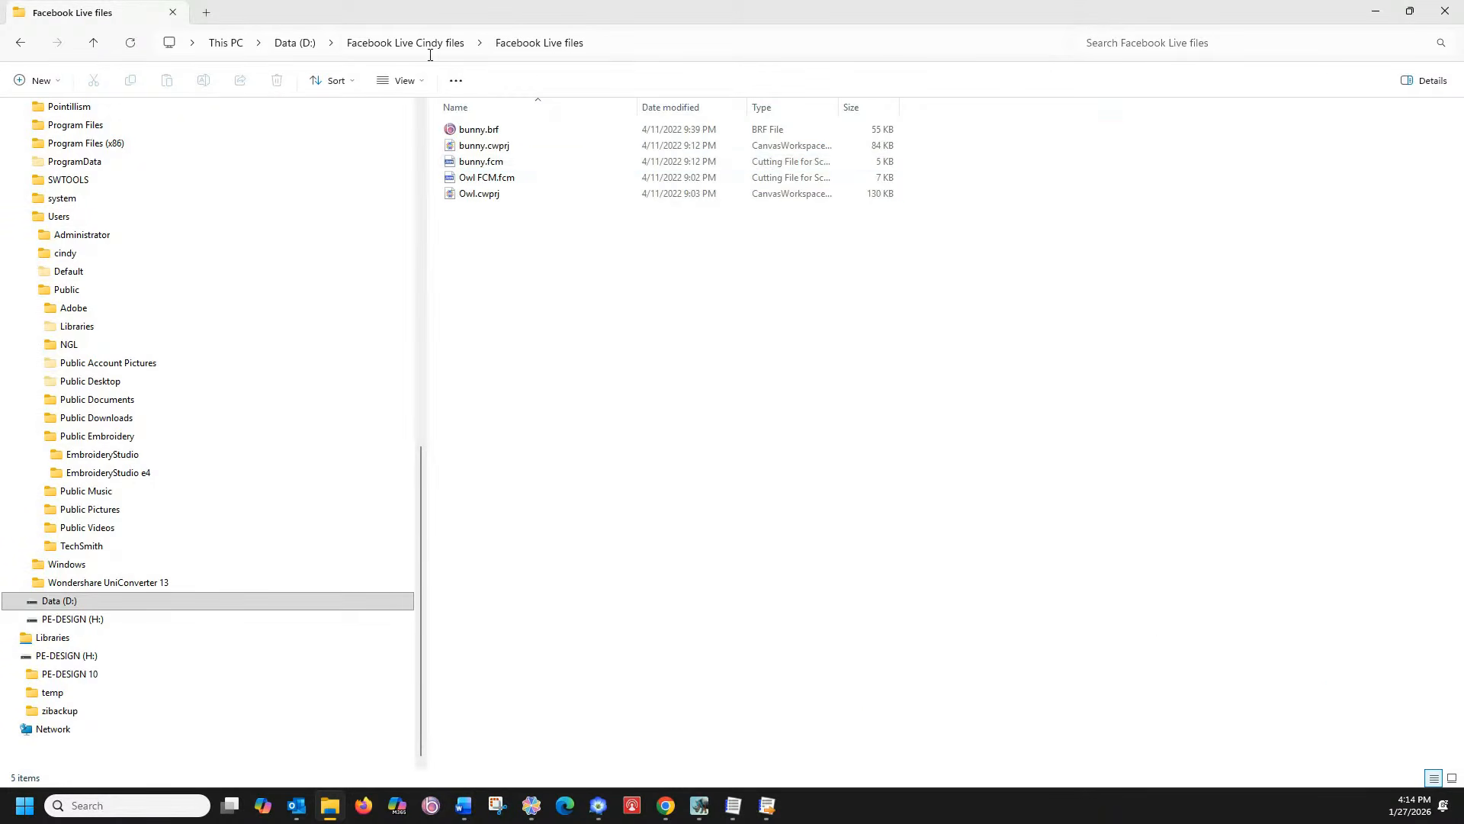
pyautogui.hotkey('alt', 'Left')
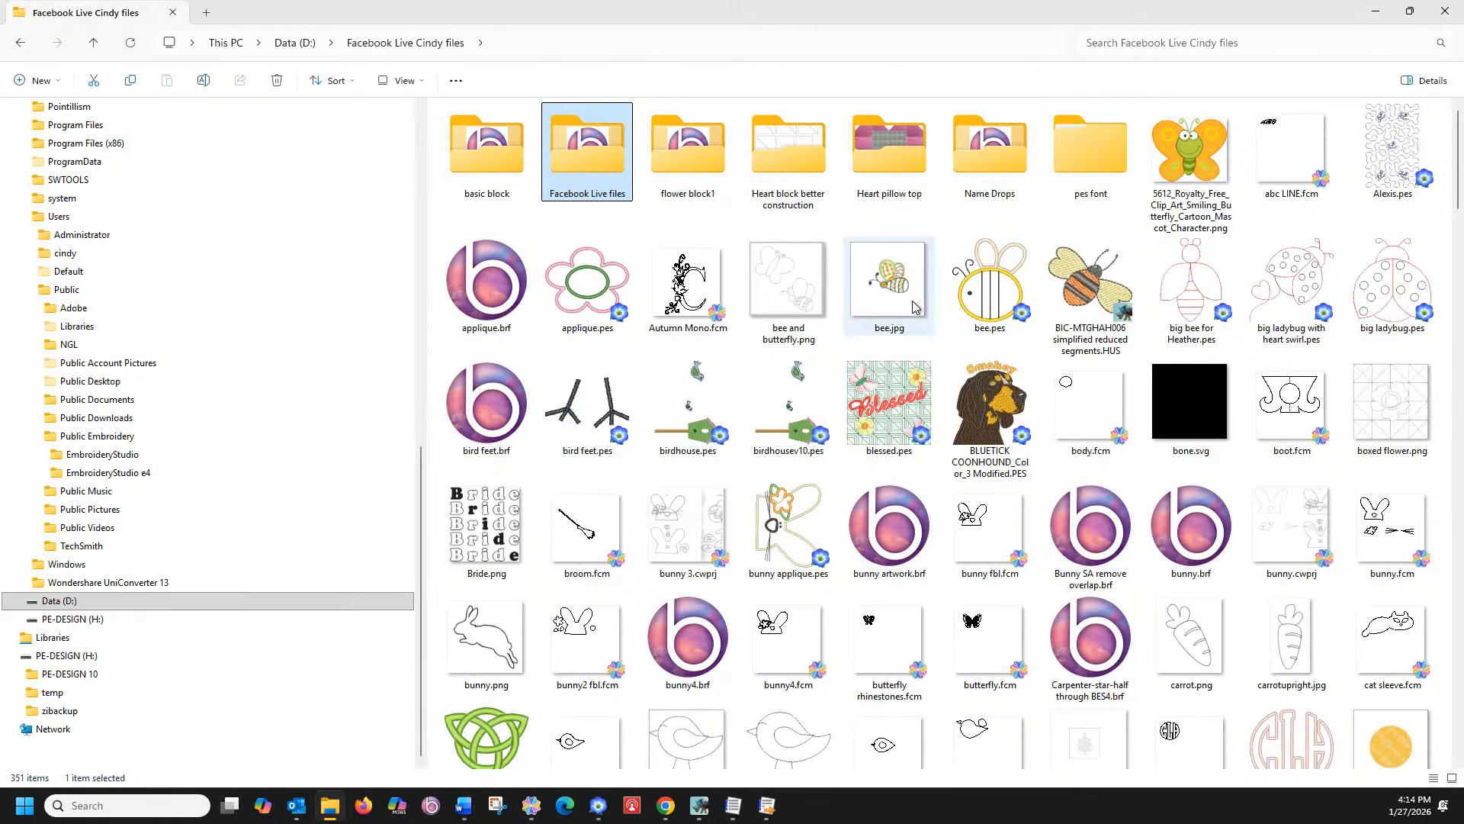
pyautogui.scroll(-8, 915, 304)
pyautogui.scroll(-15, 915, 304)
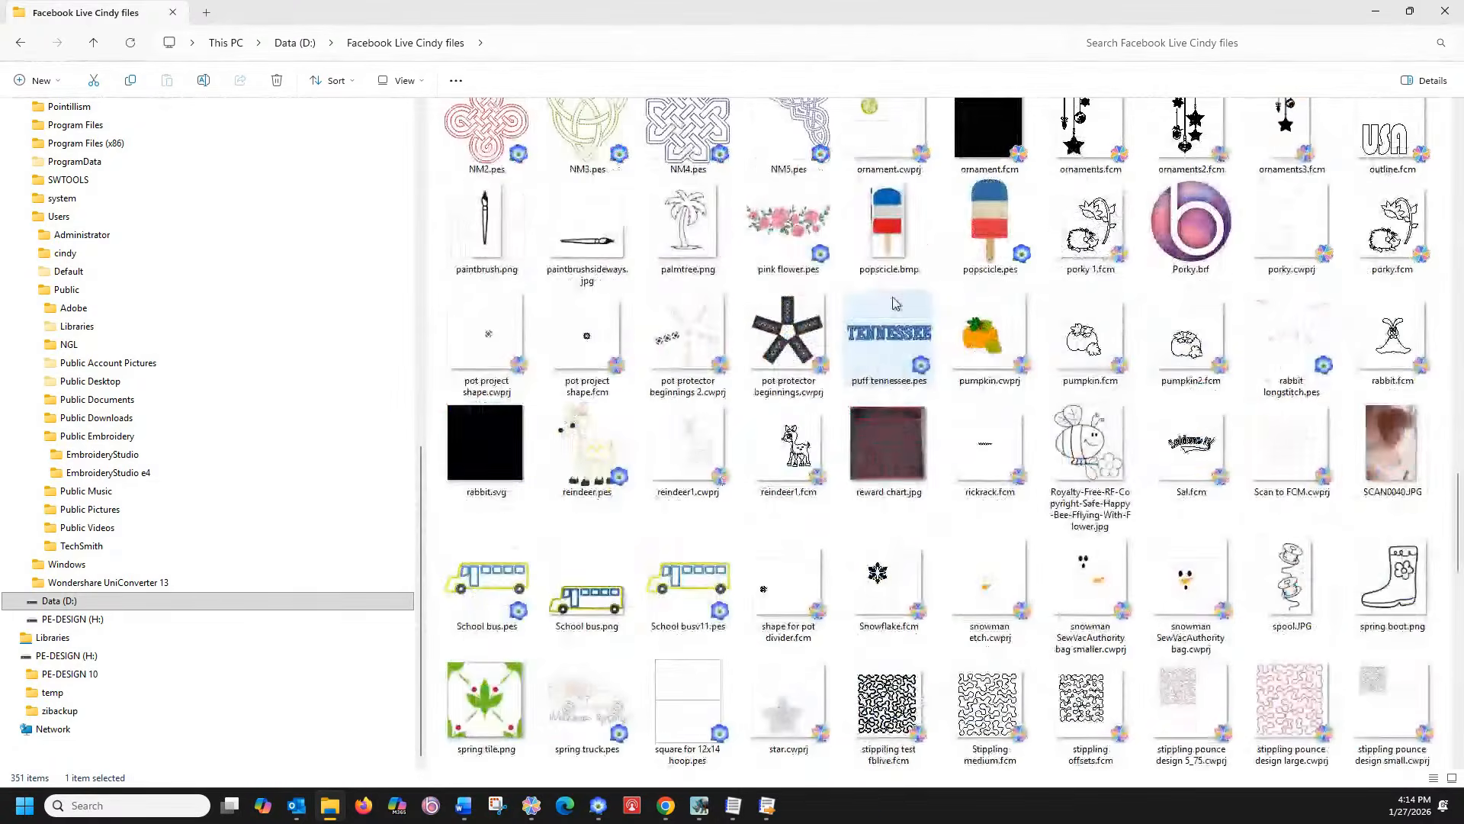
pyautogui.scroll(-10, 892, 300)
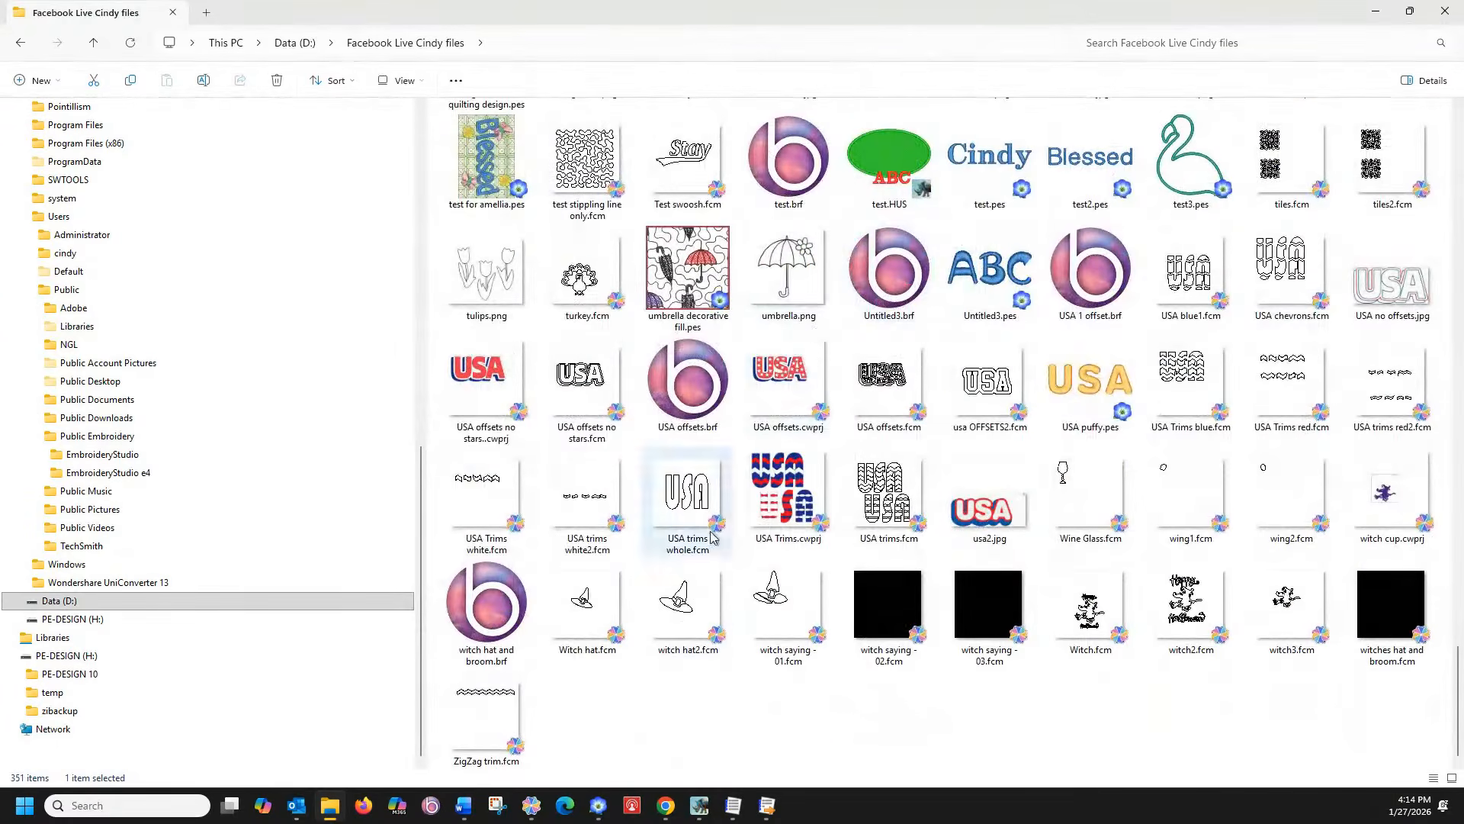
pyautogui.click(767, 805)
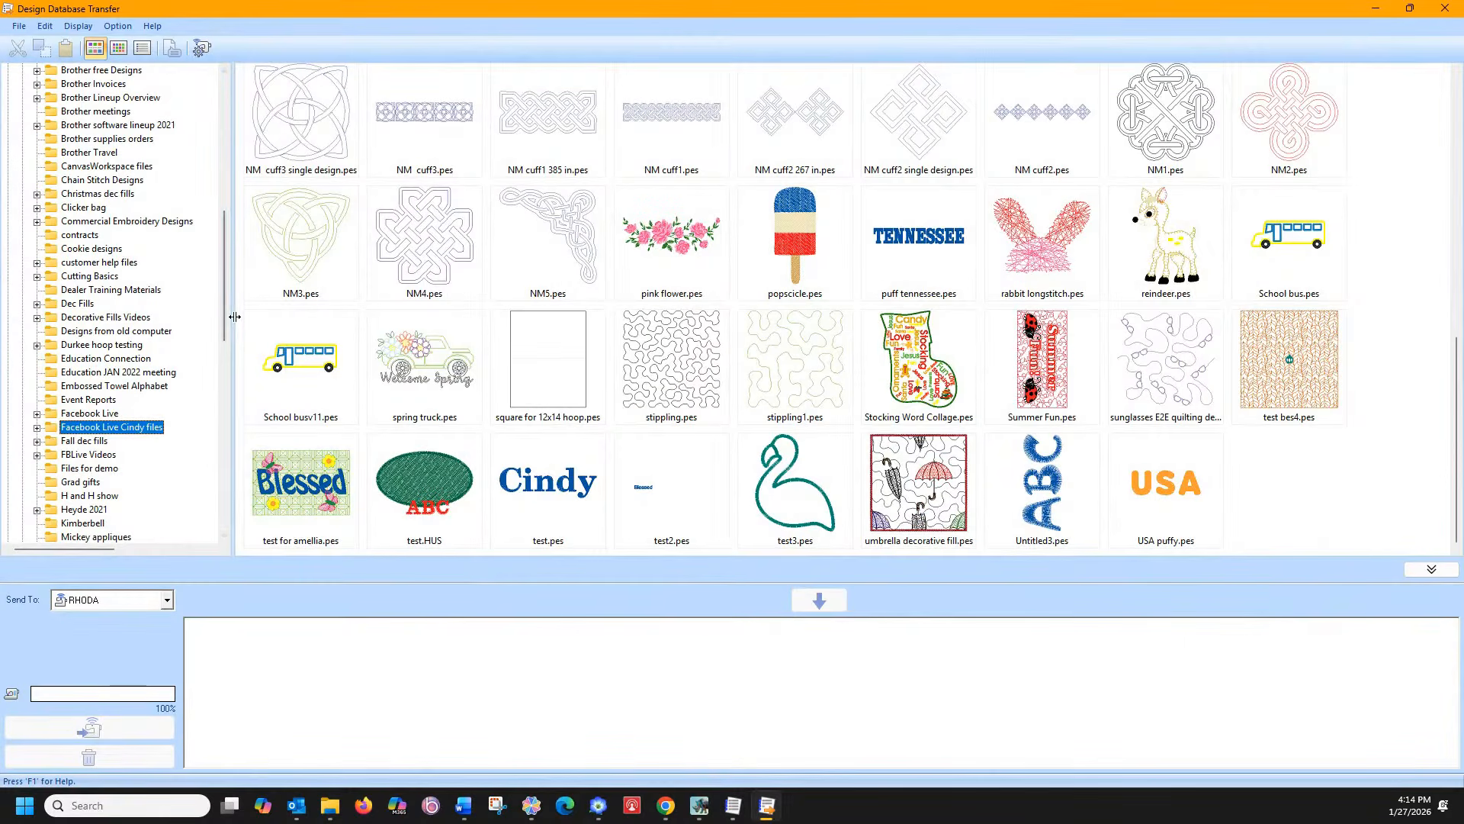
# Search Windows (C:) and its subfolders for PES designs modified on 1/27/2026
pyautogui.click(120, 26)
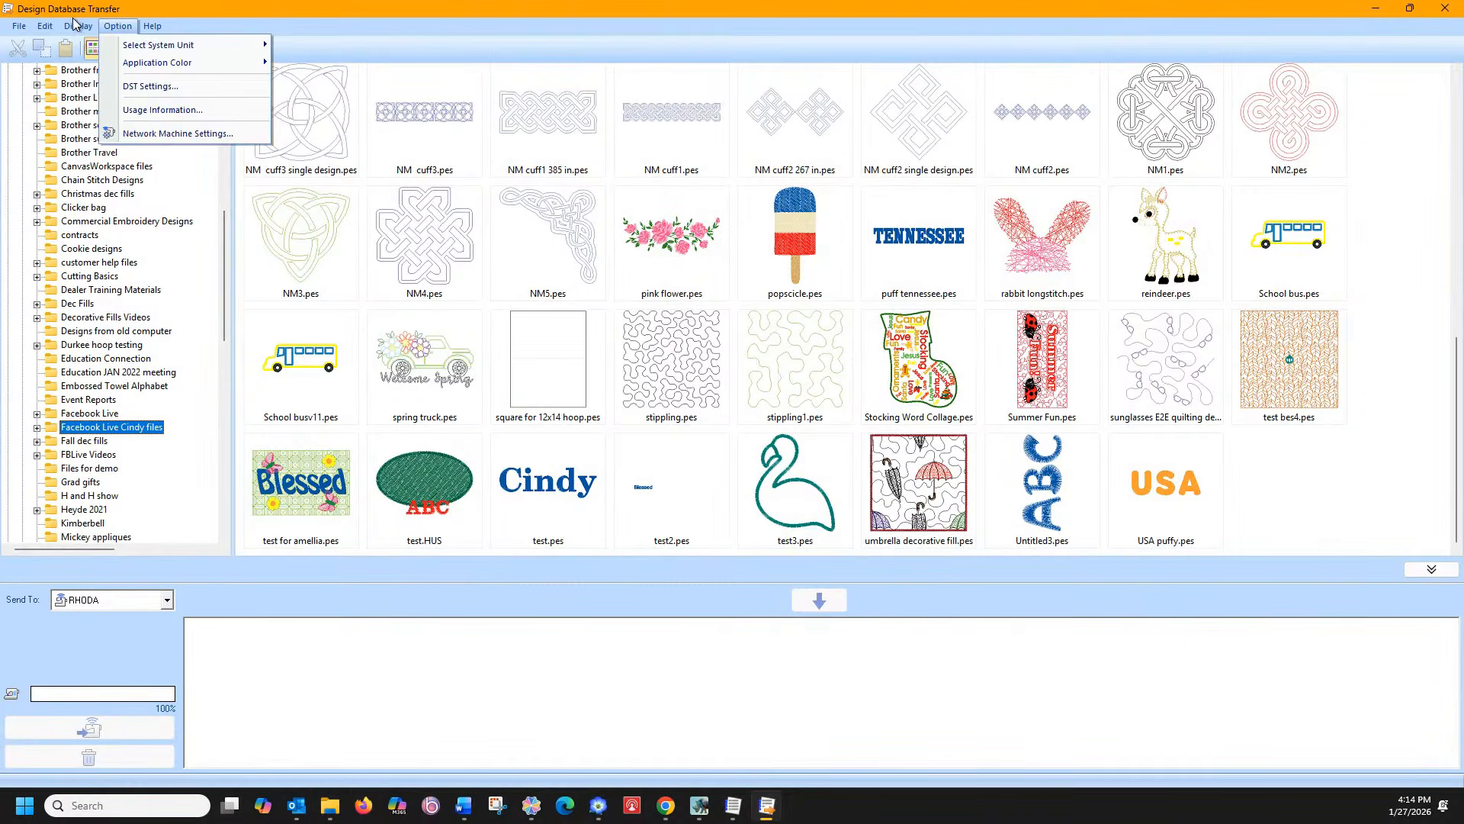
pyautogui.moveTo(75, 23)
pyautogui.click(107, 128)
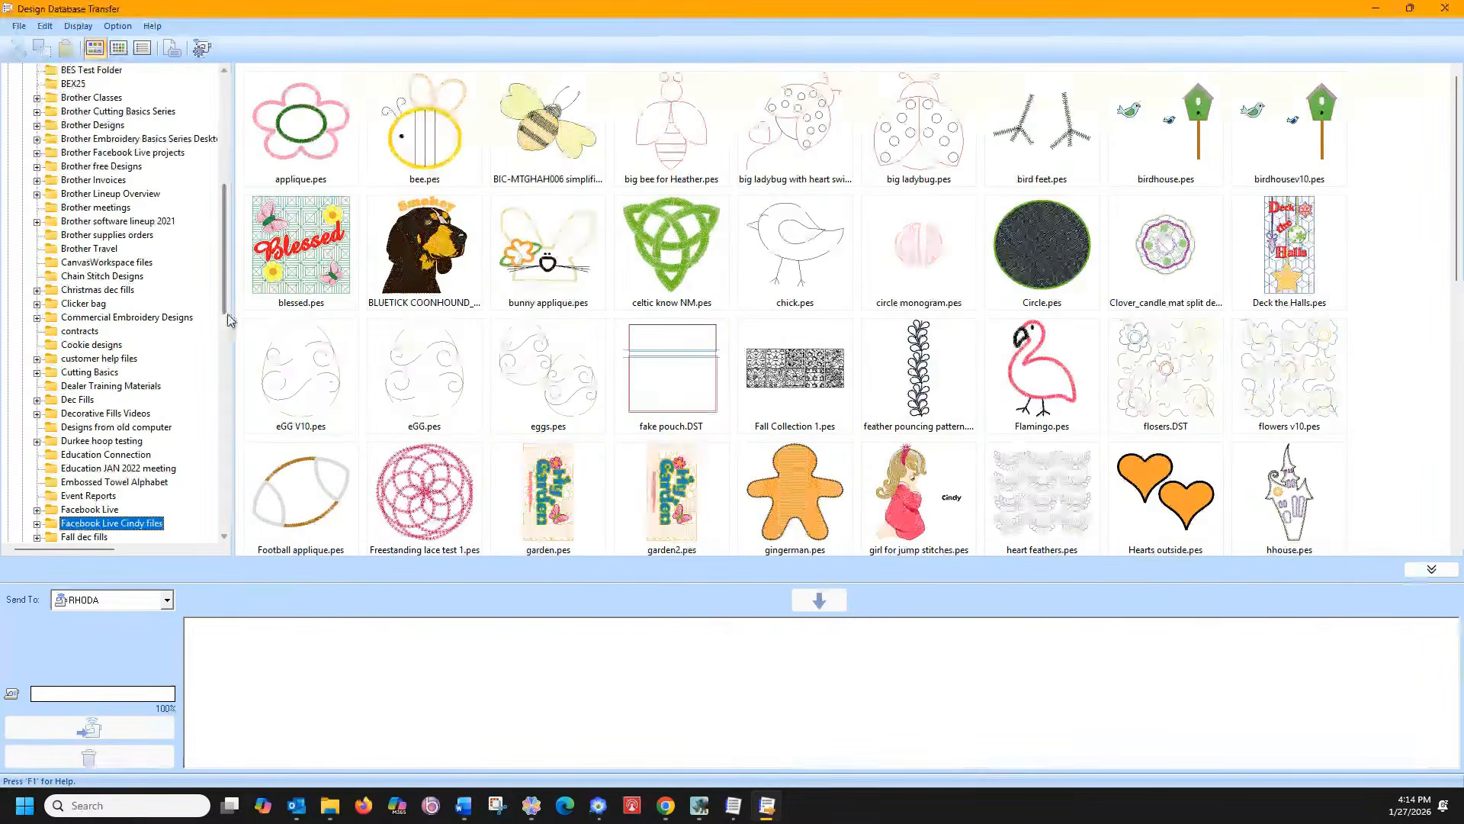
pyautogui.moveTo(227, 315); pyautogui.dragTo(131, 157)
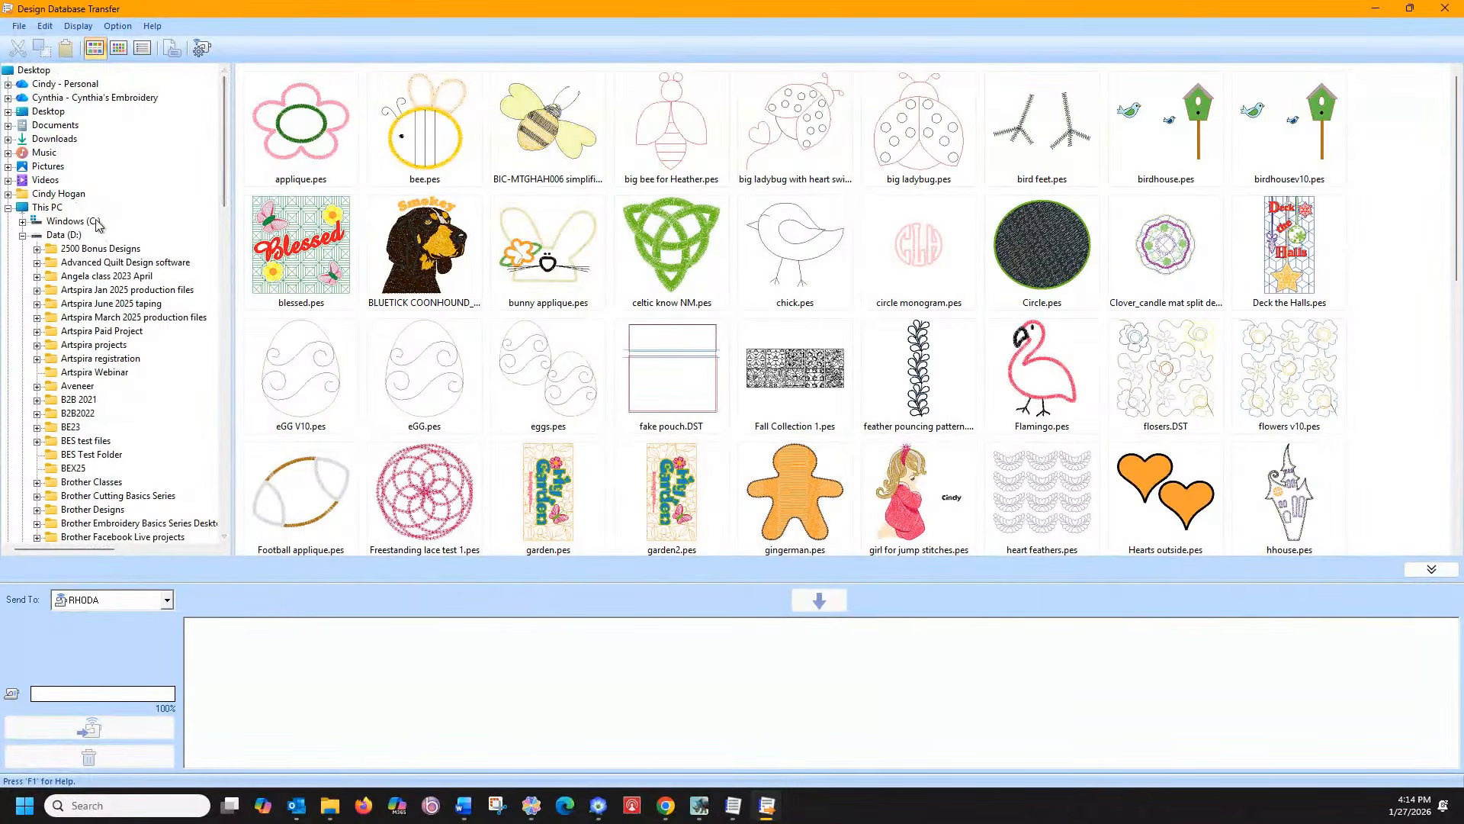
pyautogui.click(61, 208)
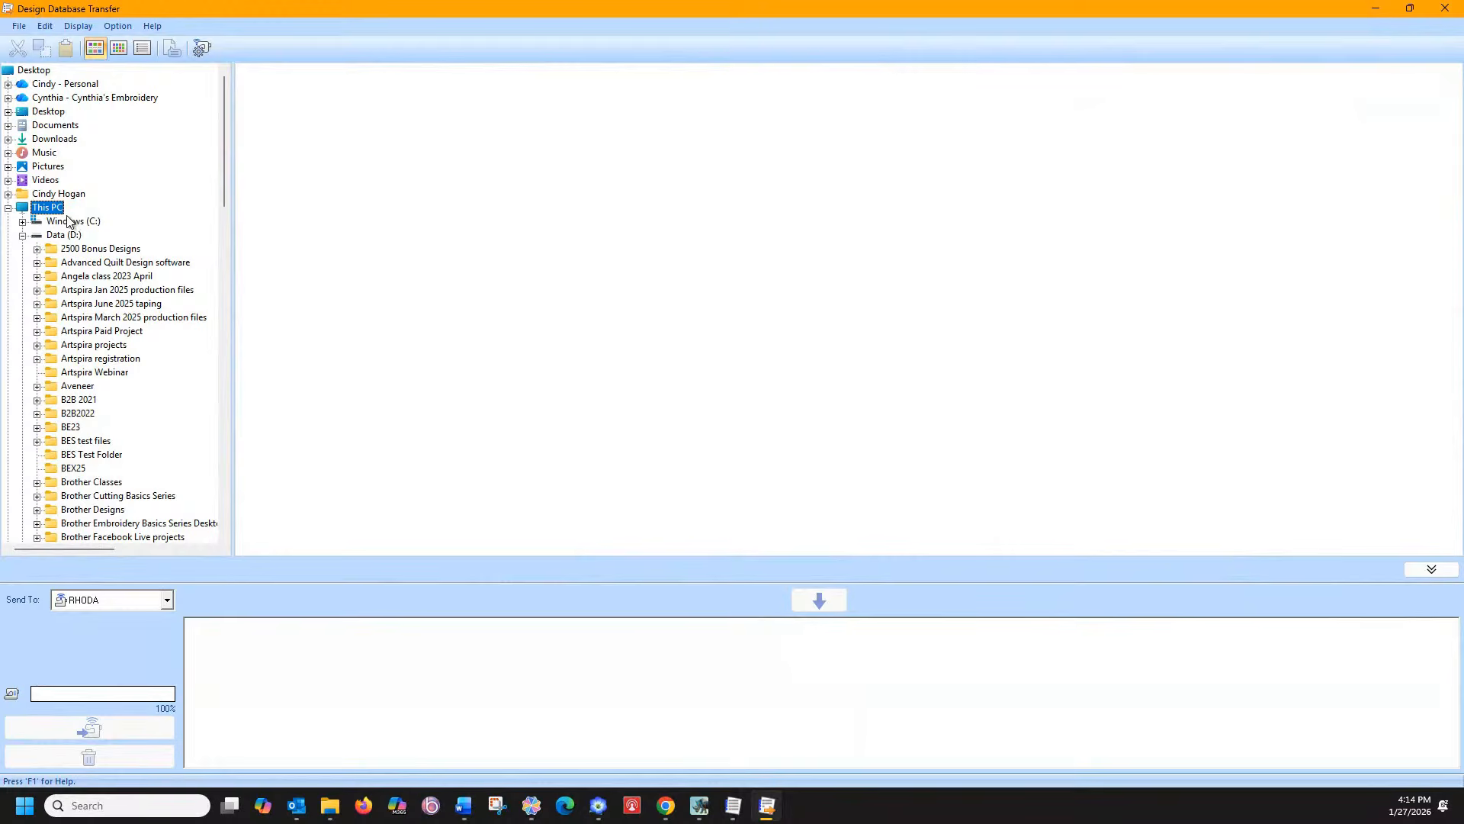
pyautogui.rightClick(56, 208)
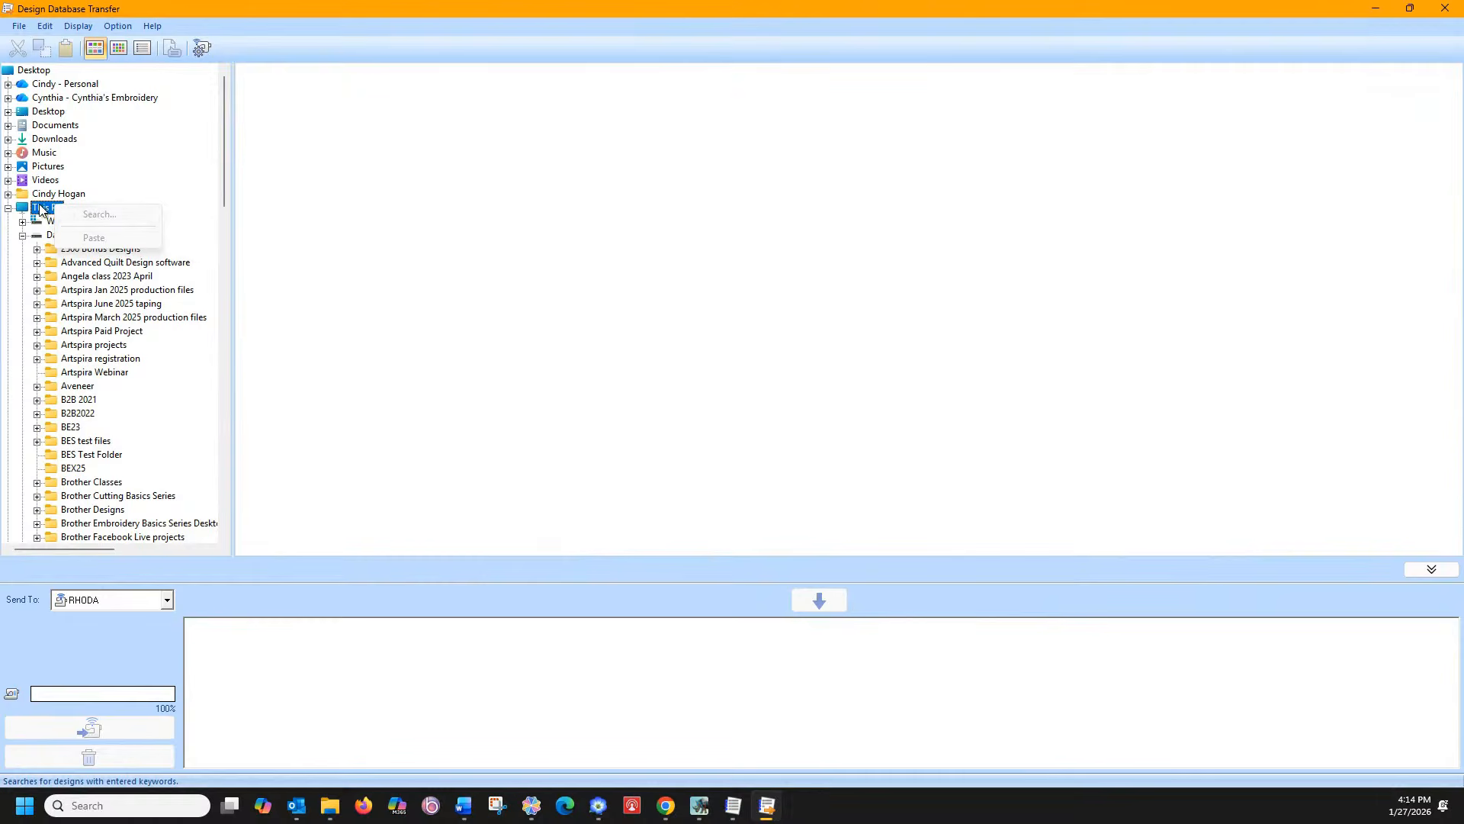
pyautogui.click(23, 211)
pyautogui.click(36, 223)
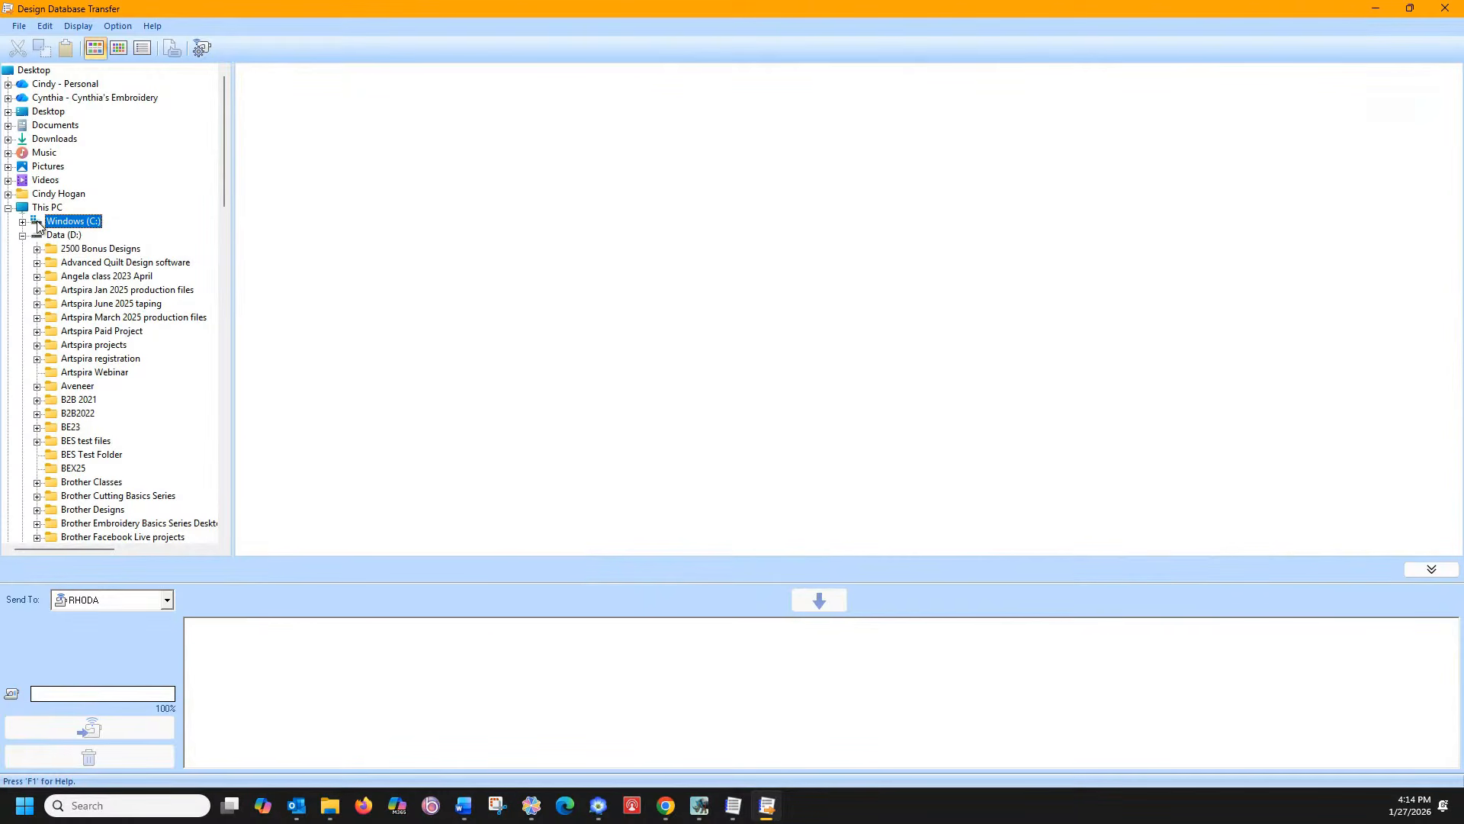
pyautogui.rightClick(38, 226)
pyautogui.click(58, 230)
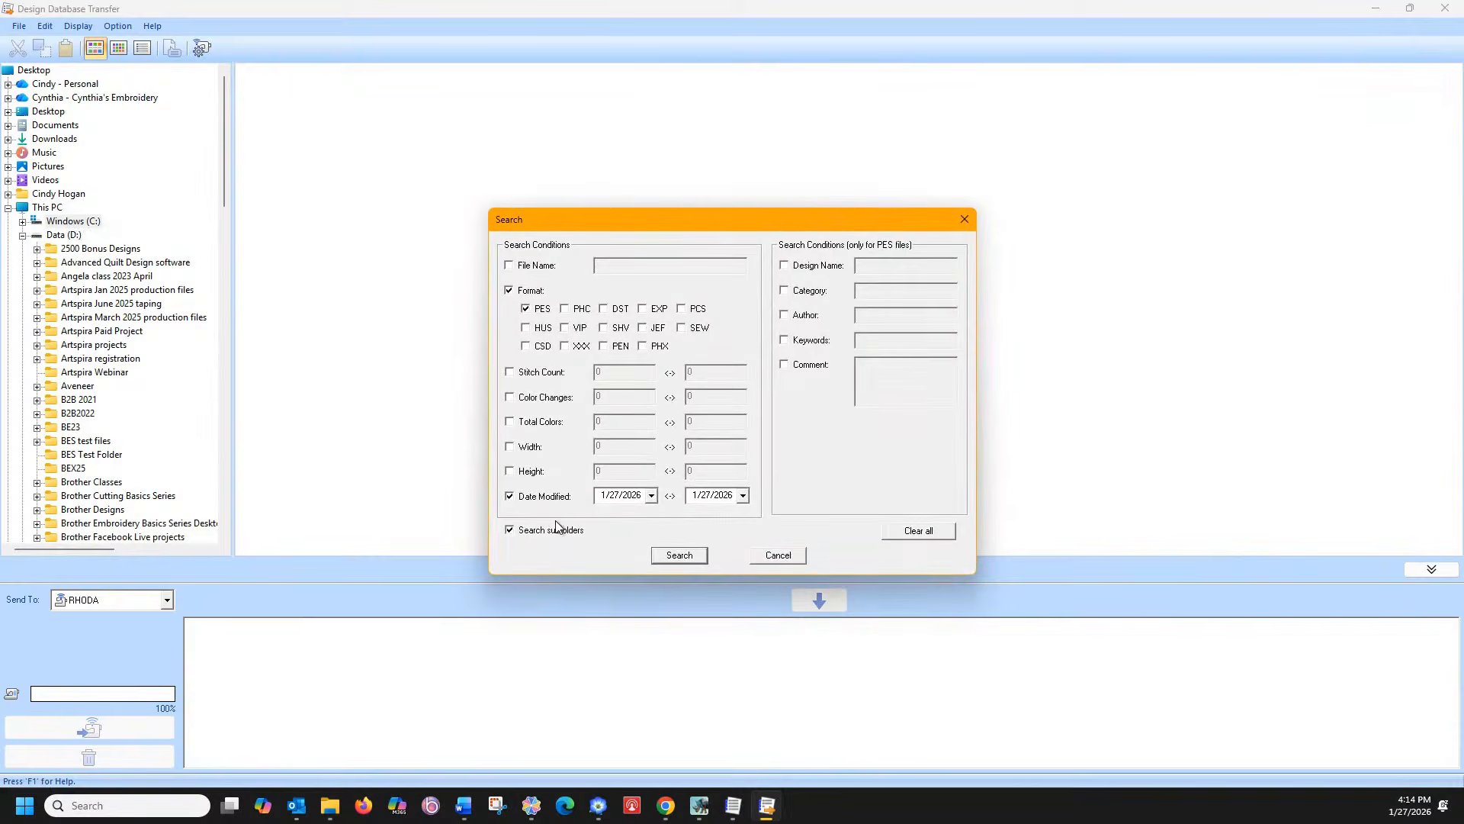
pyautogui.click(679, 555)
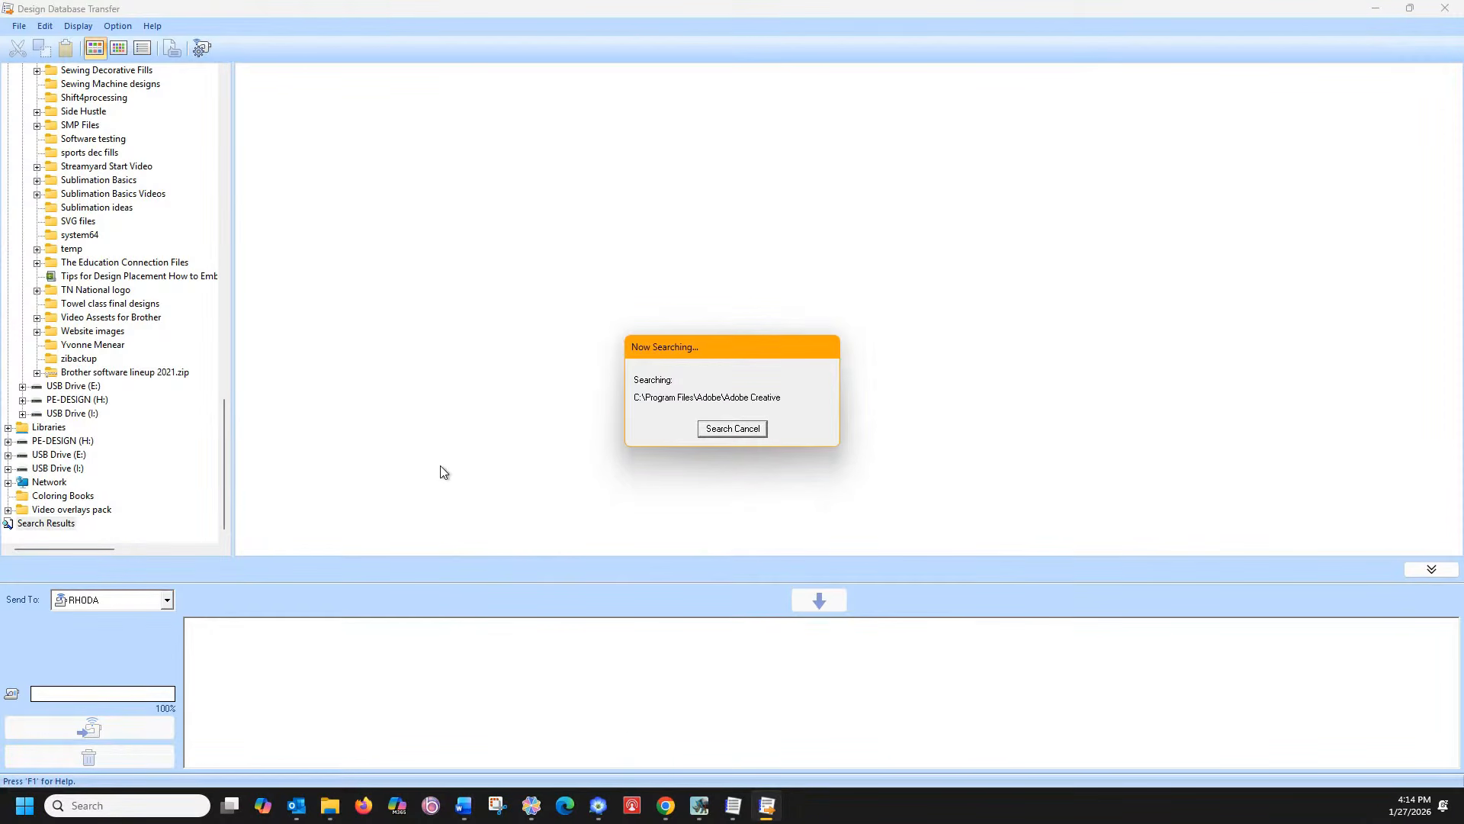
# In the export dialog, browse Data (D:) to the Facebook Live Cindy files folder
pyautogui.click(703, 807)
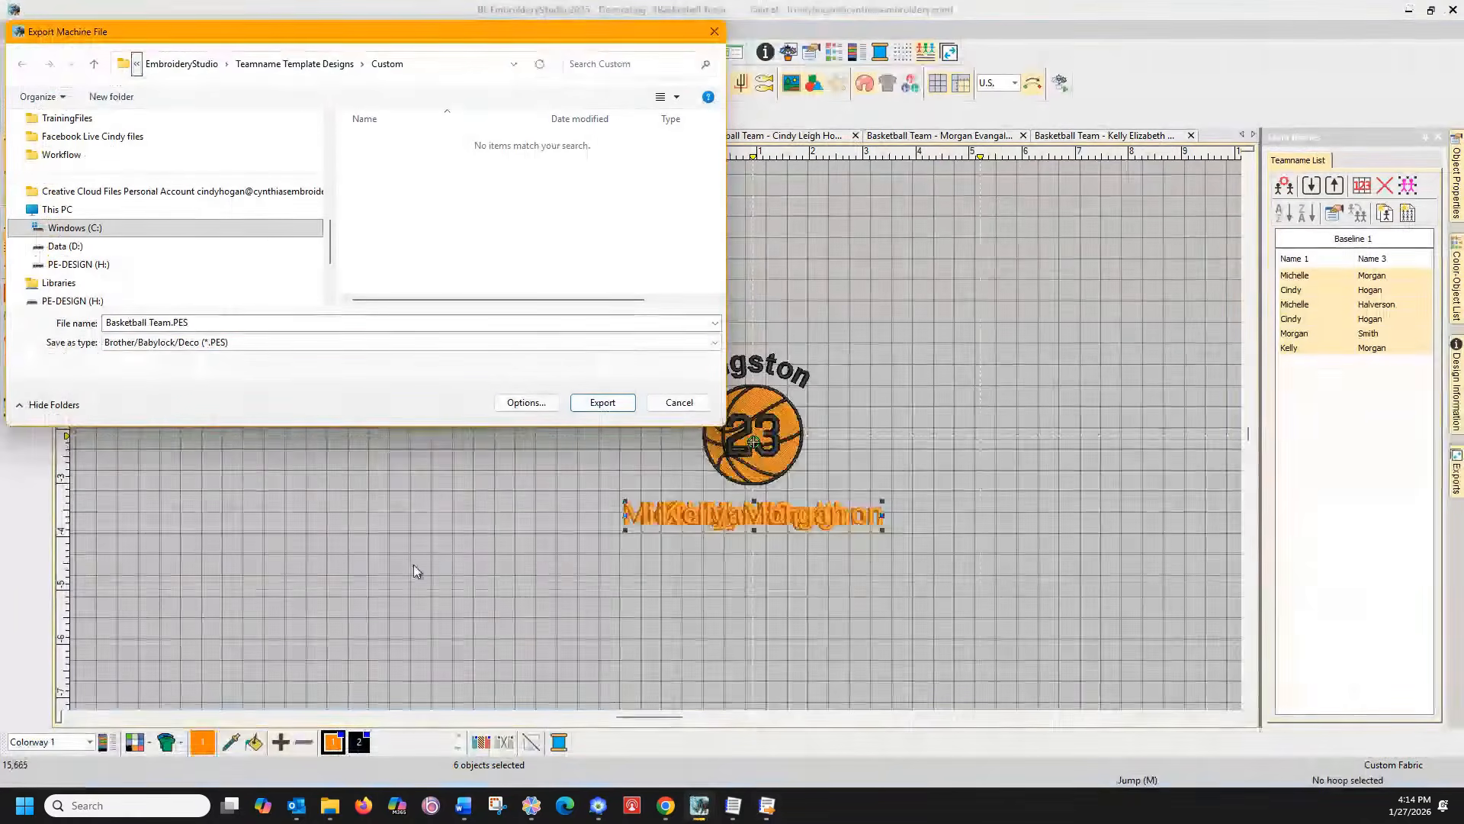
pyautogui.click(125, 245)
pyautogui.scroll(-2, 391, 255)
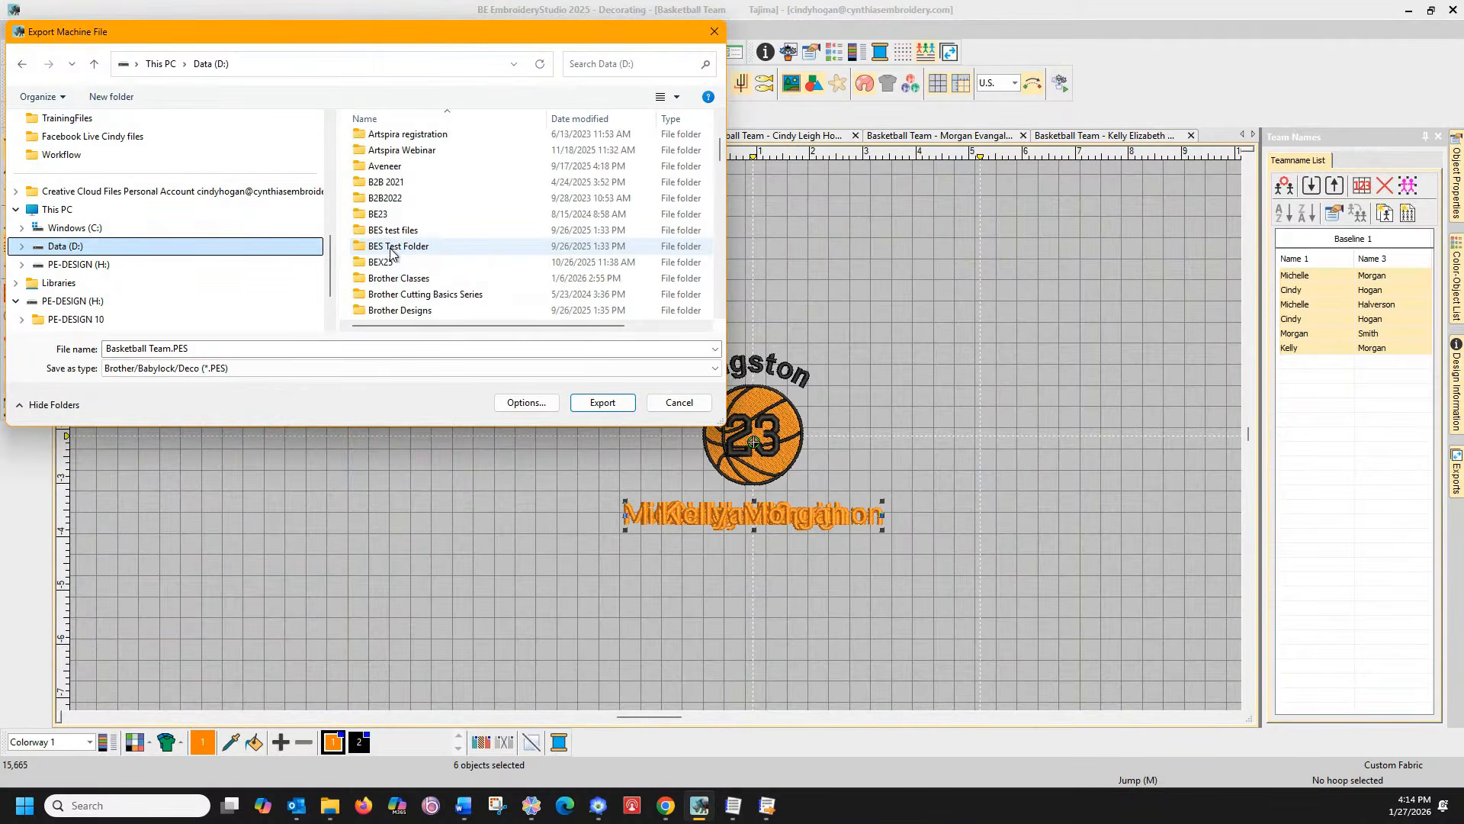
pyautogui.scroll(-7, 396, 263)
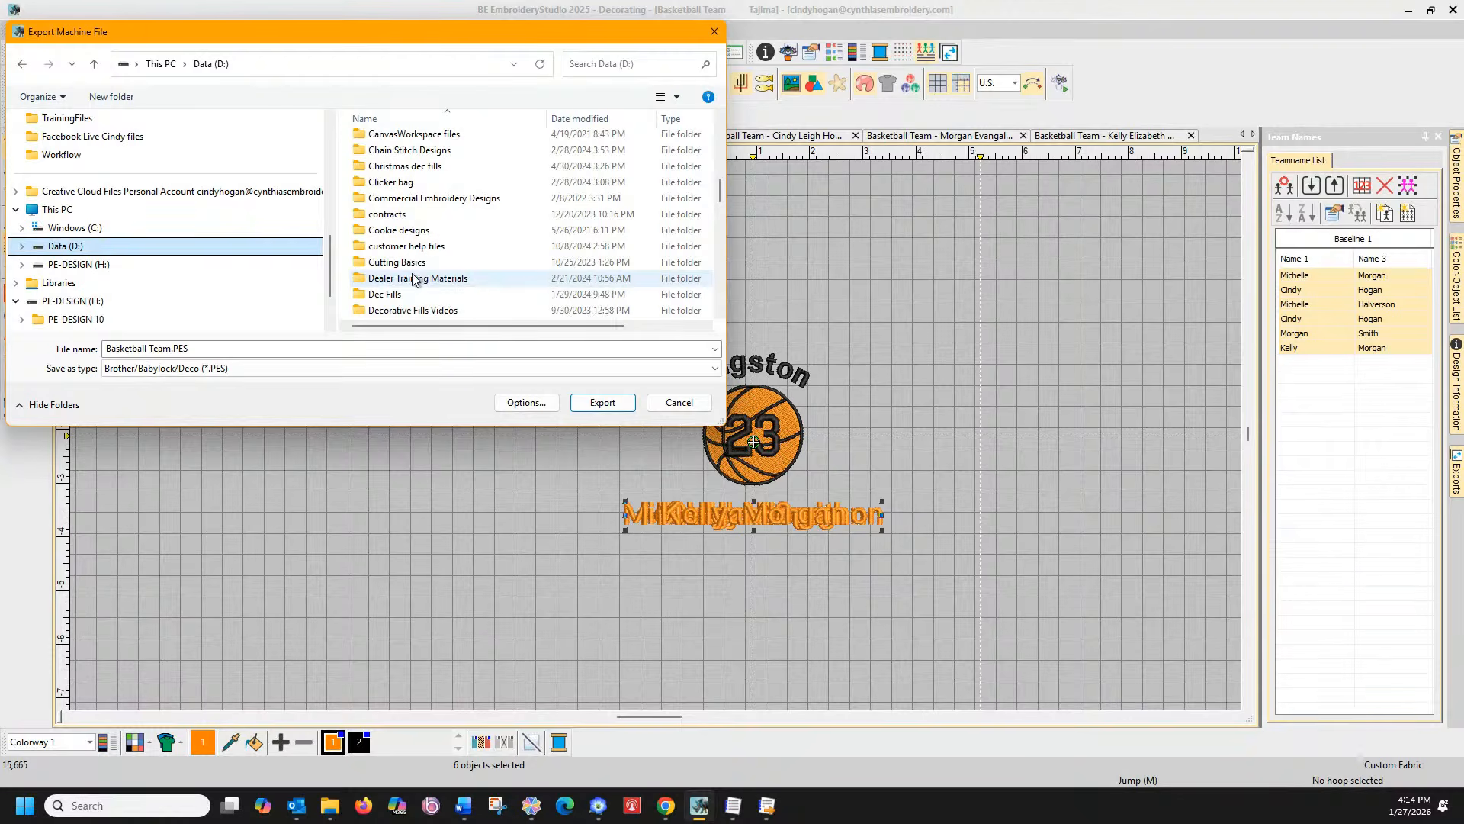
pyautogui.scroll(-1, 413, 279)
pyautogui.scroll(-2, 418, 245)
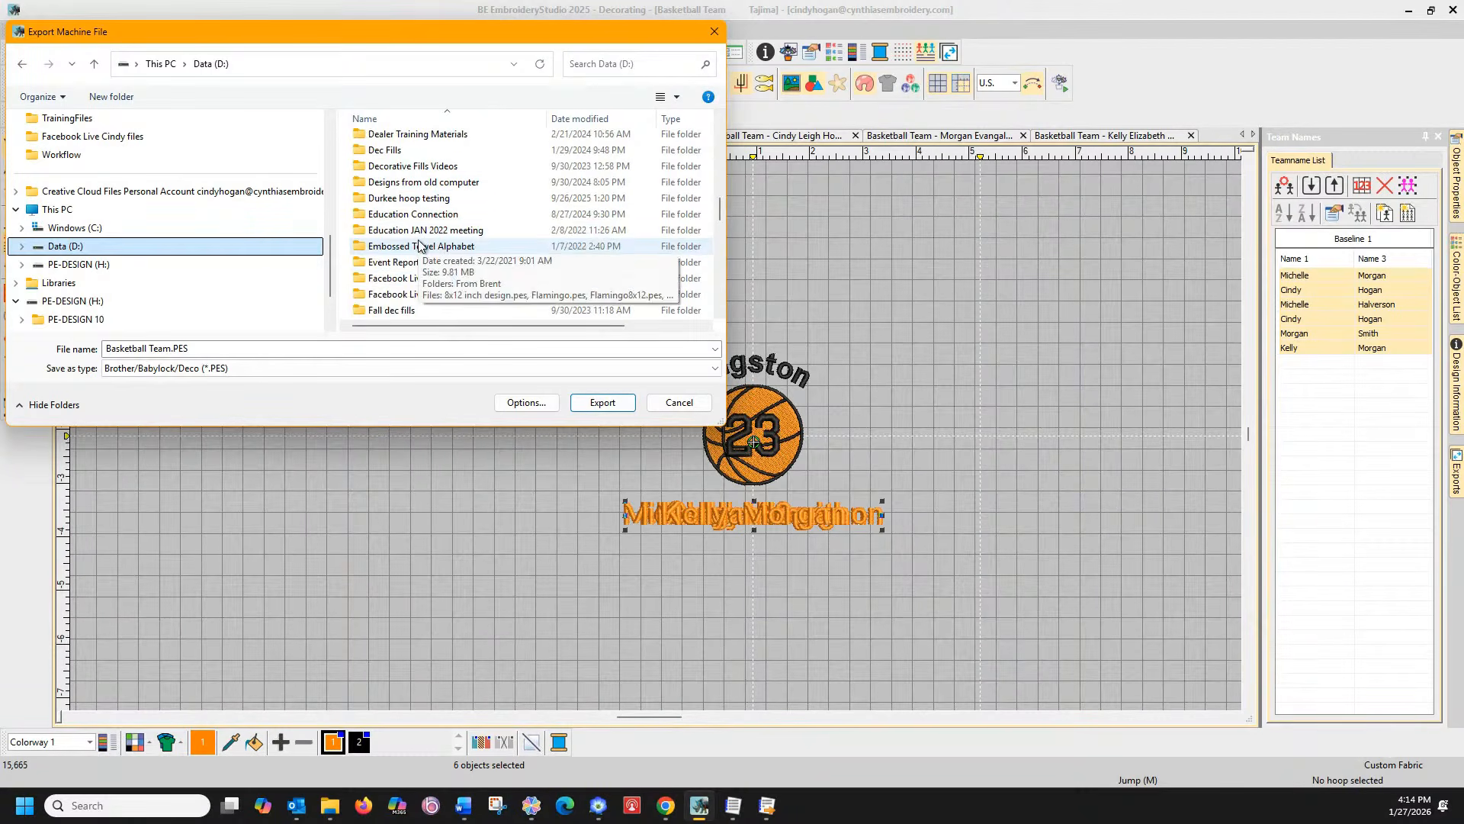
pyautogui.scroll(-1, 413, 267)
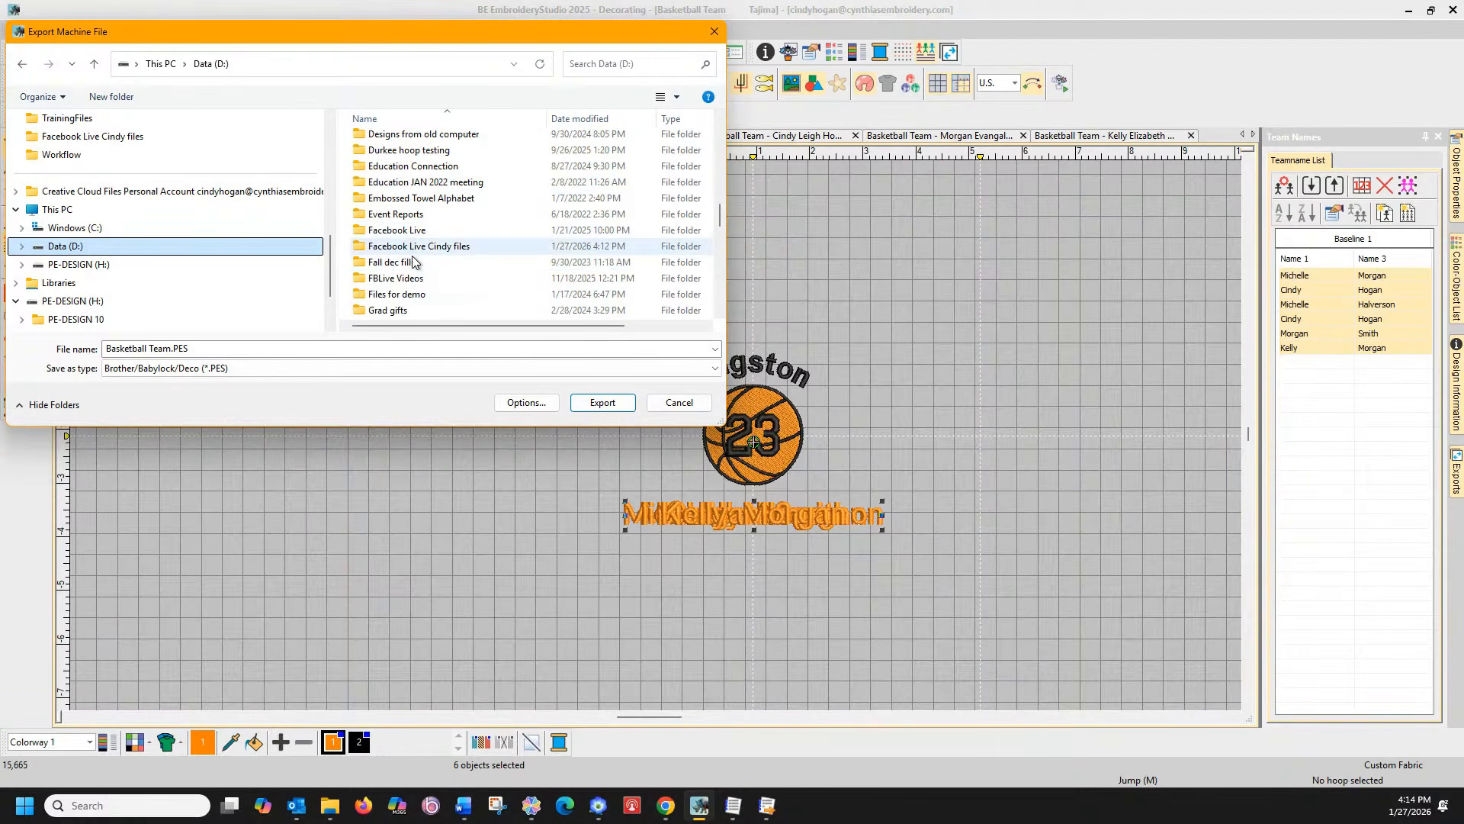
pyautogui.click(410, 248)
pyautogui.doubleClick(421, 245)
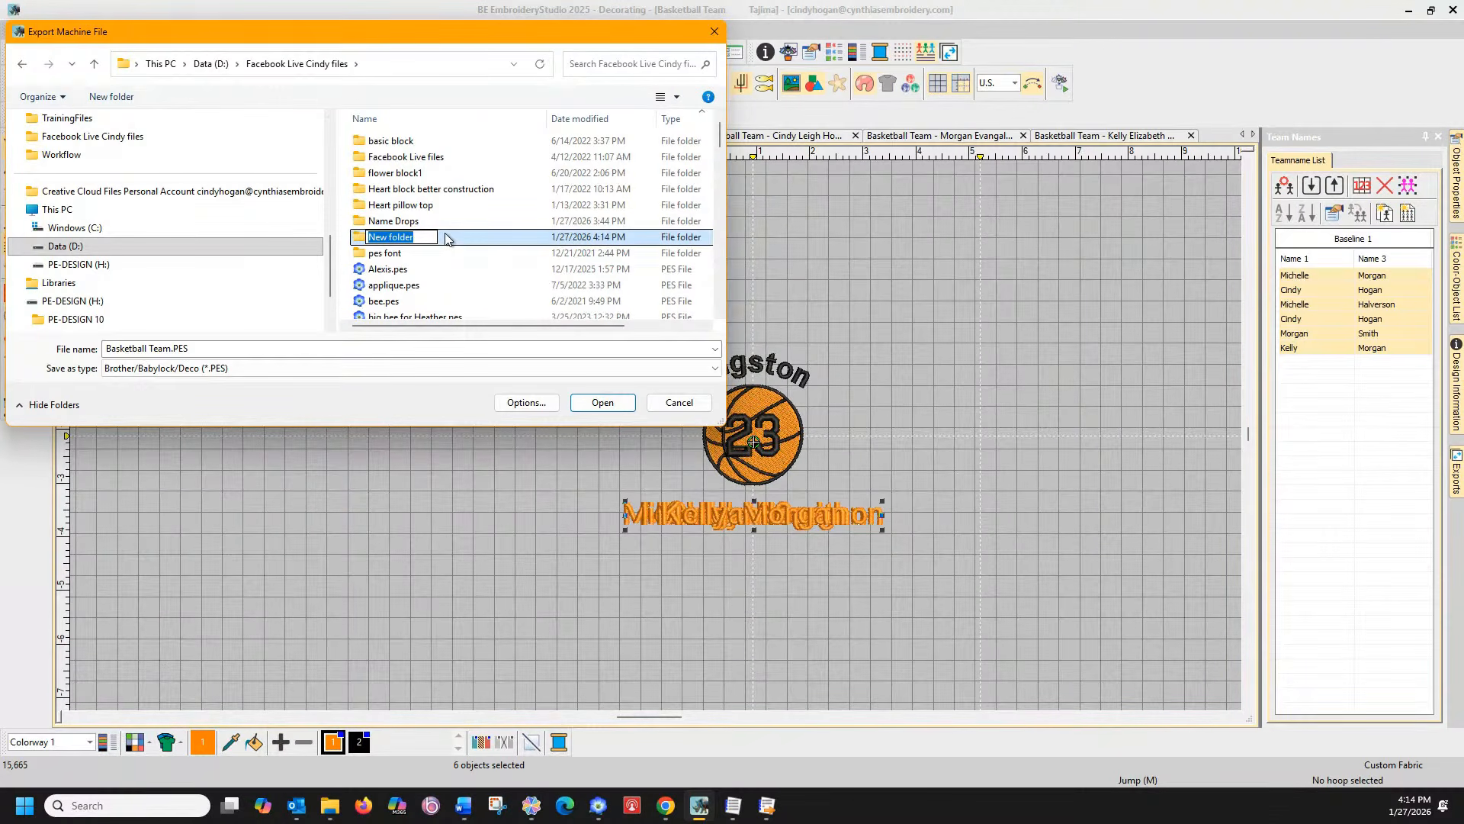
# Name a new folder 'Team Names', open it, and export Basketball Team.PES with repeated names
pyautogui.write('Tema')
pyautogui.press('BackSpace')
pyautogui.press('BackSpace')
pyautogui.write('am Names')
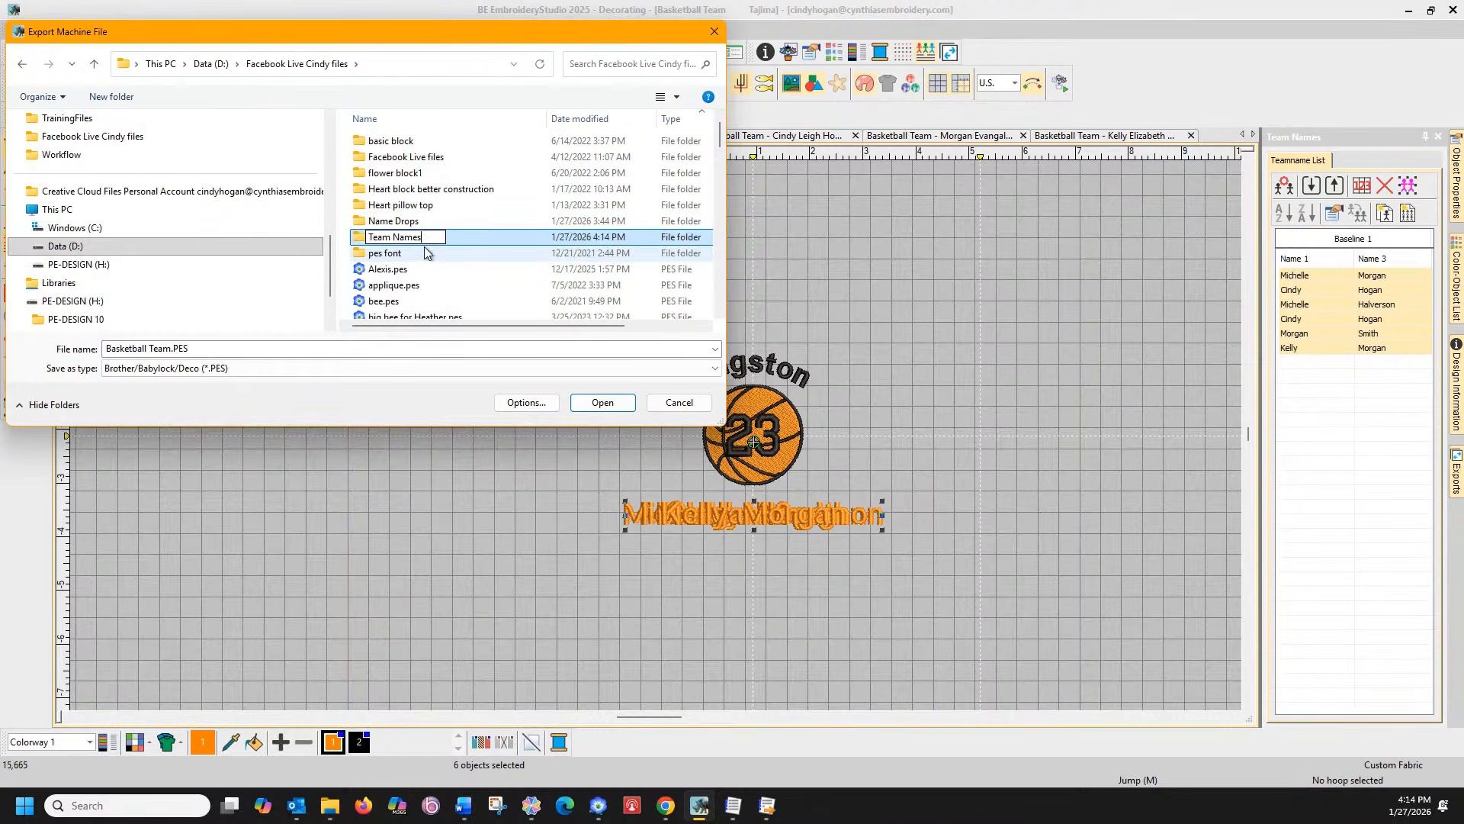
pyautogui.doubleClick(360, 241)
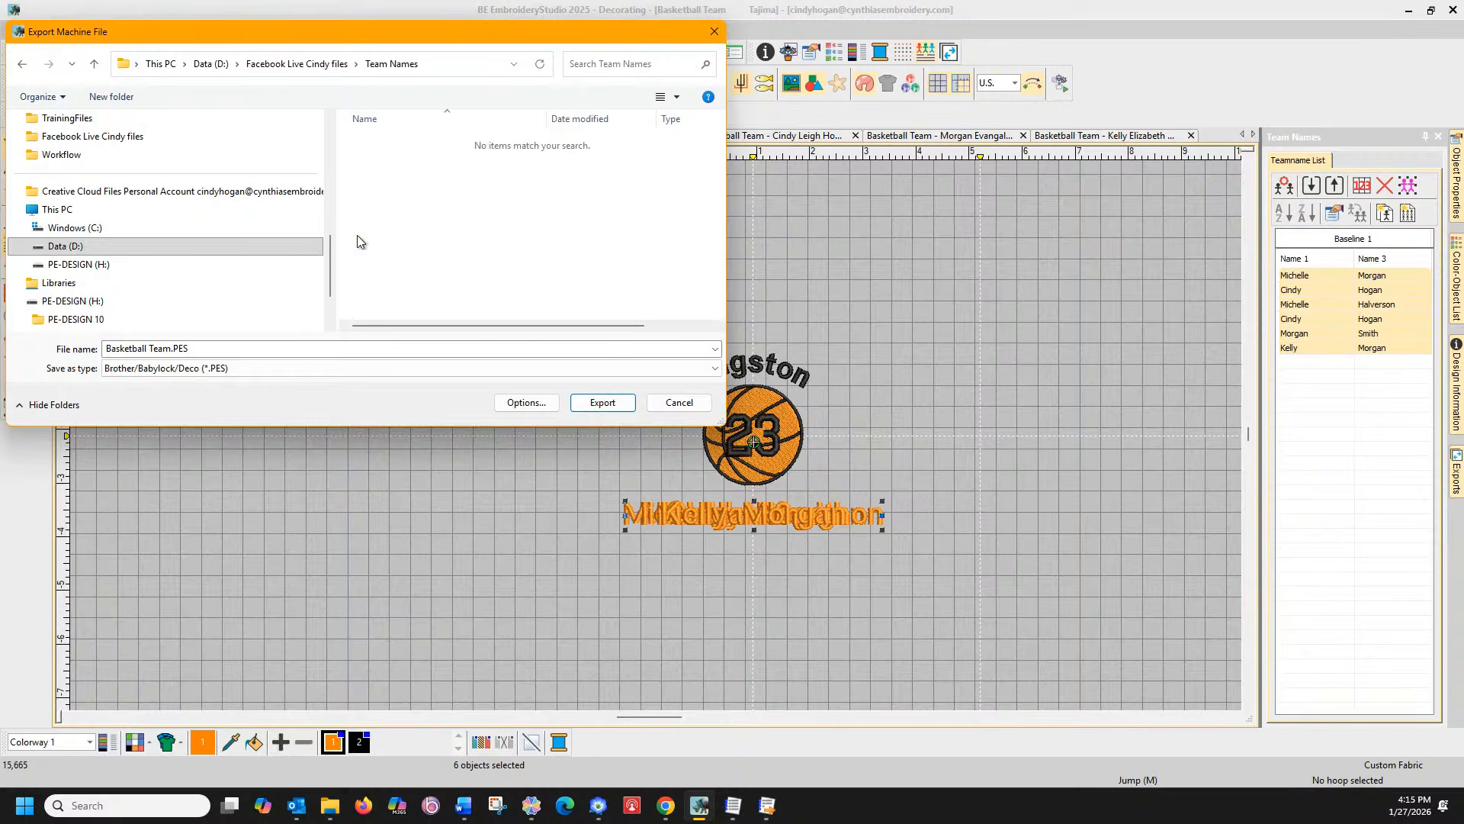
pyautogui.click(602, 403)
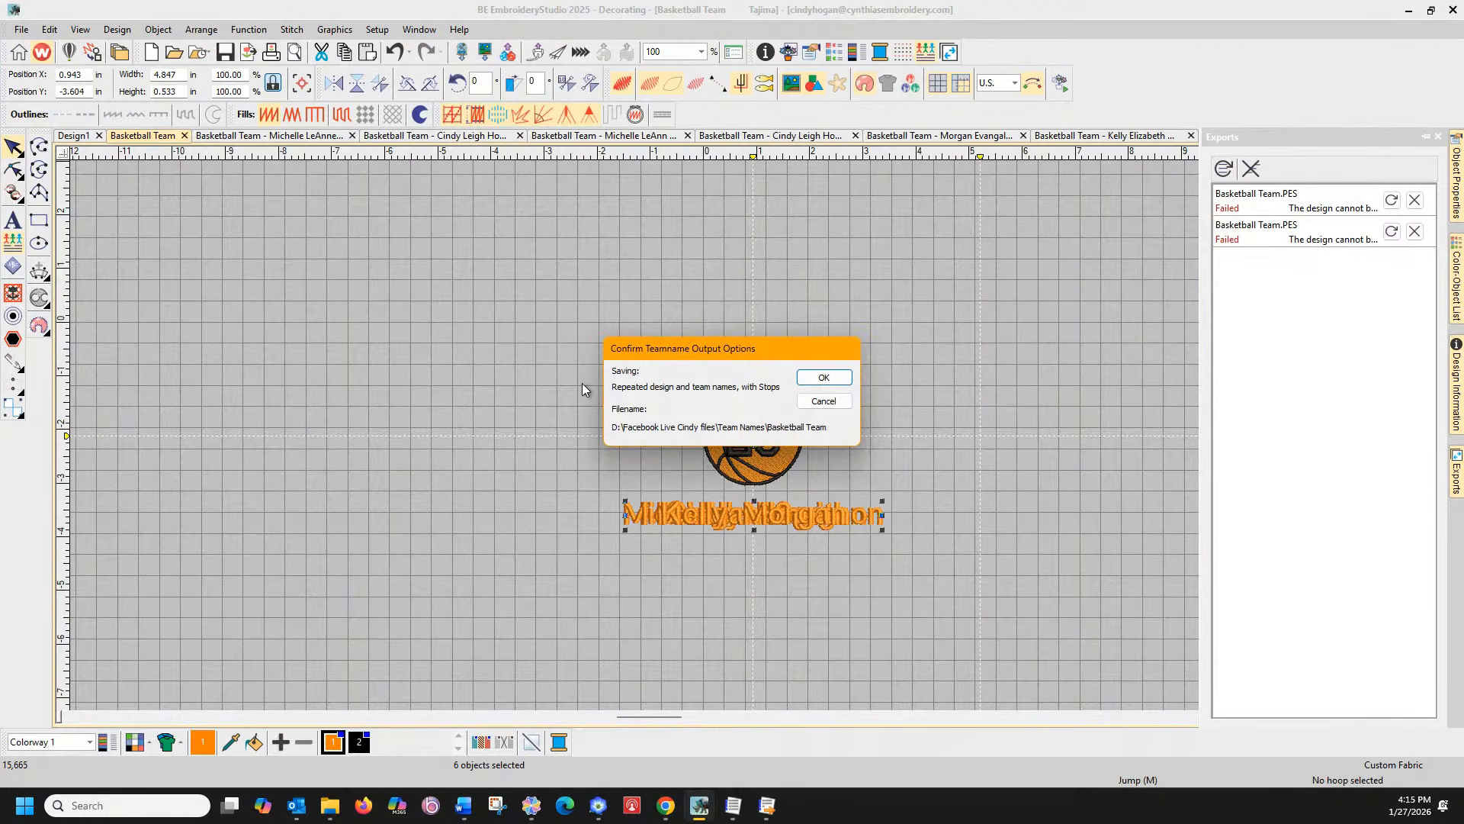
pyautogui.click(822, 379)
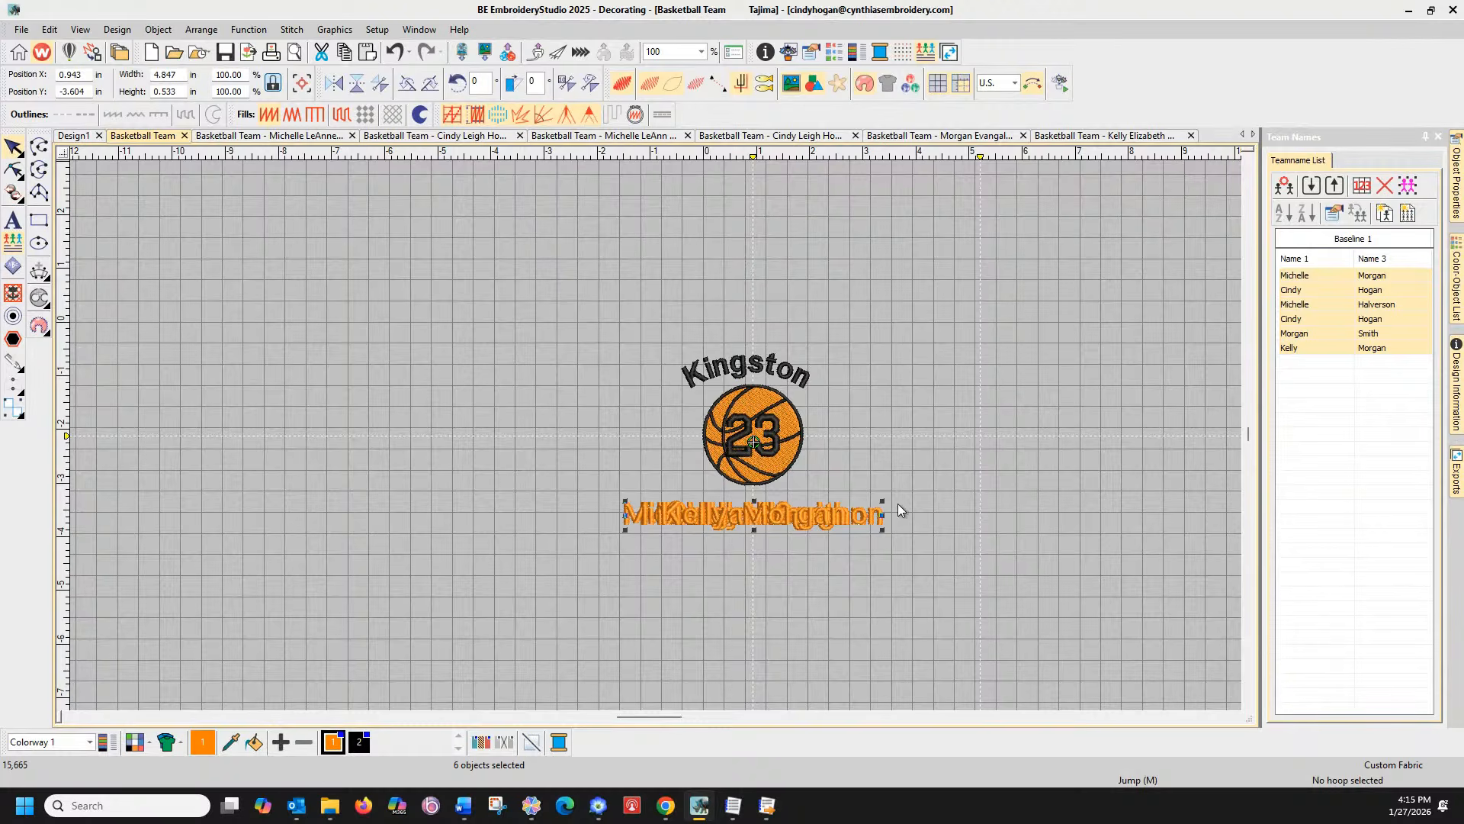
# Check Data (D:) > Facebook Live > Team Names in File Explorer, find it empty, and return to BES
pyautogui.click(767, 805)
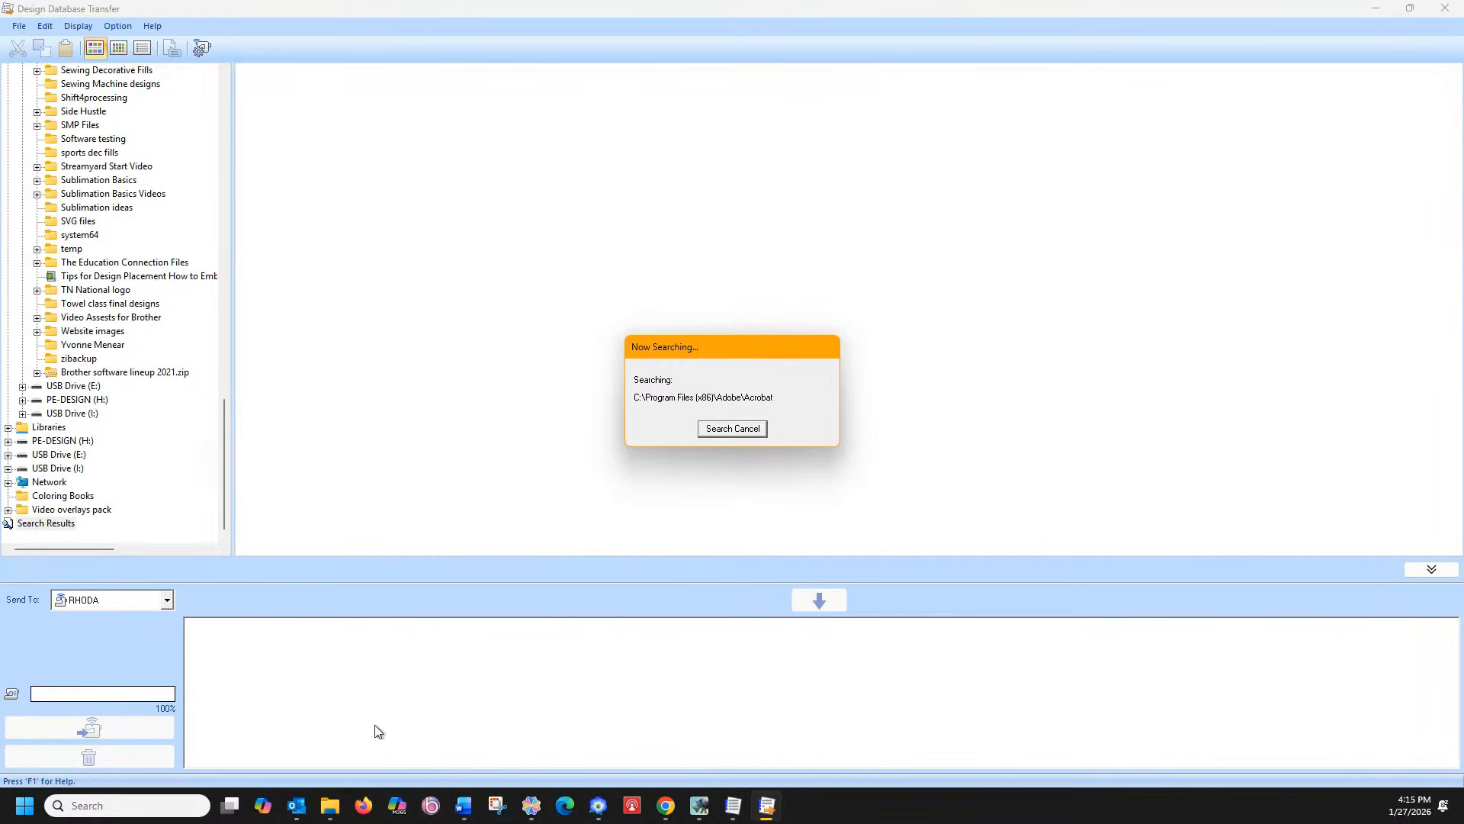
pyautogui.click(329, 805)
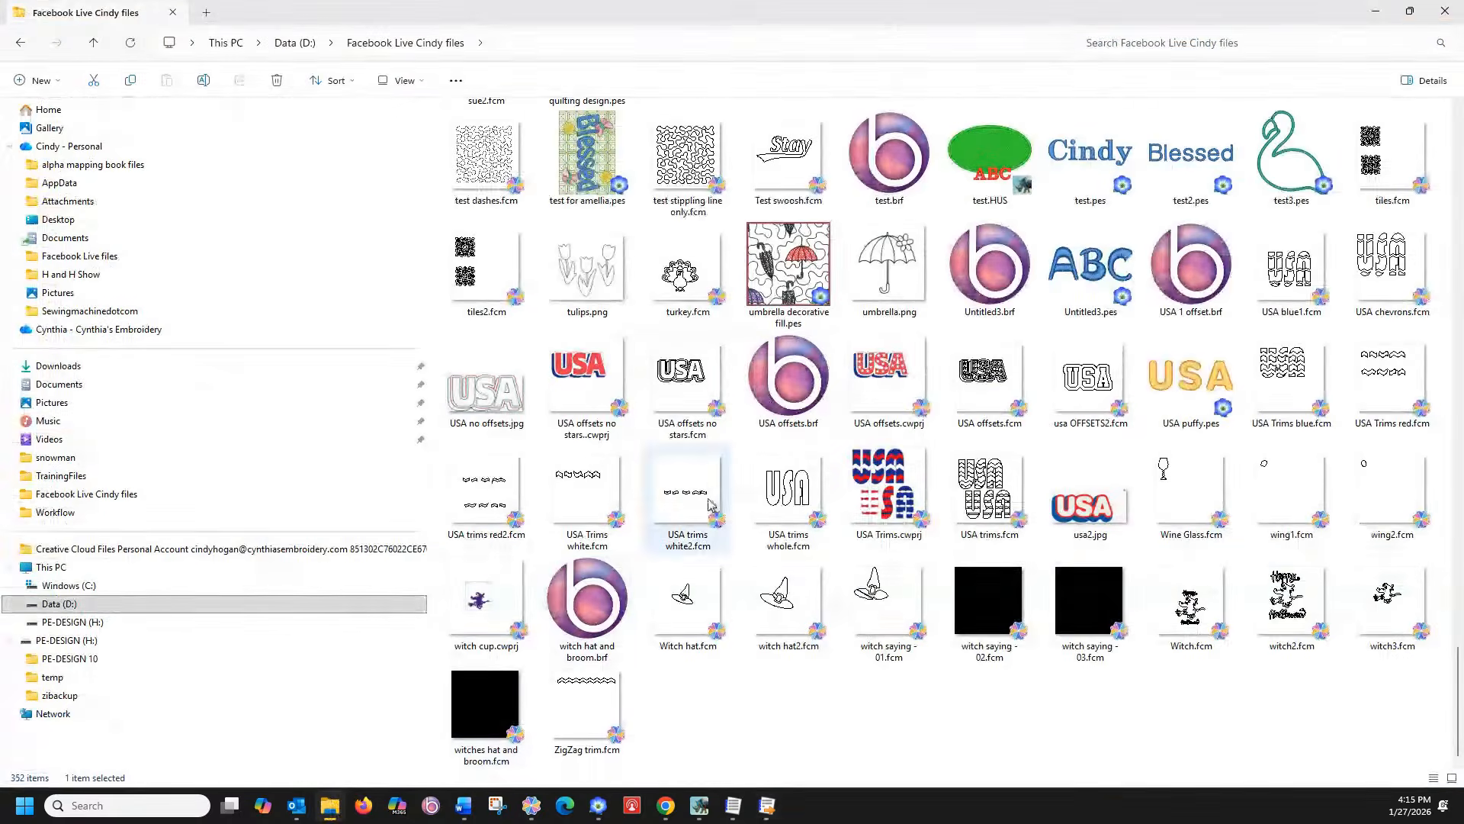
pyautogui.click(198, 608)
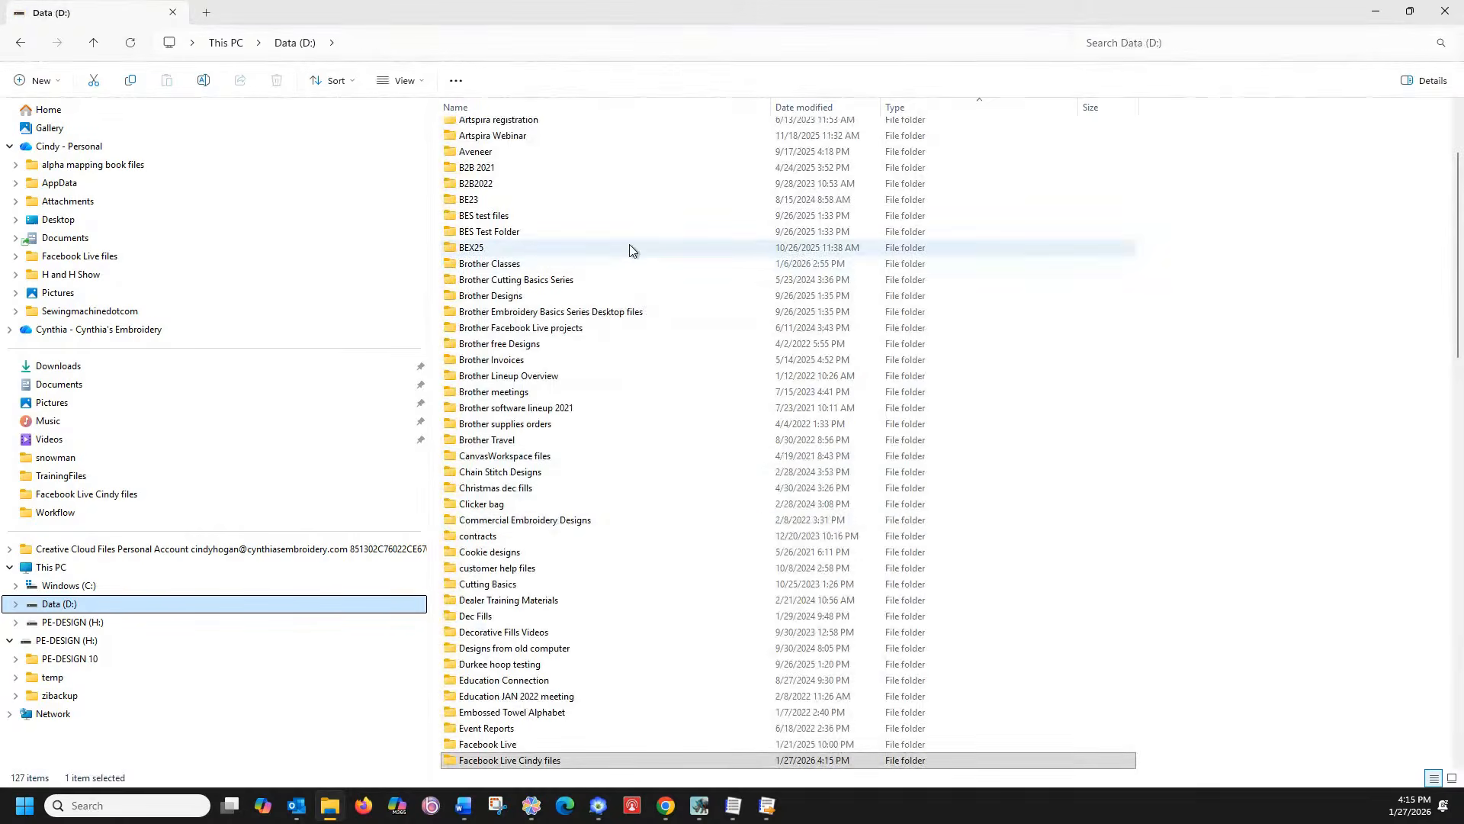
pyautogui.doubleClick(546, 761)
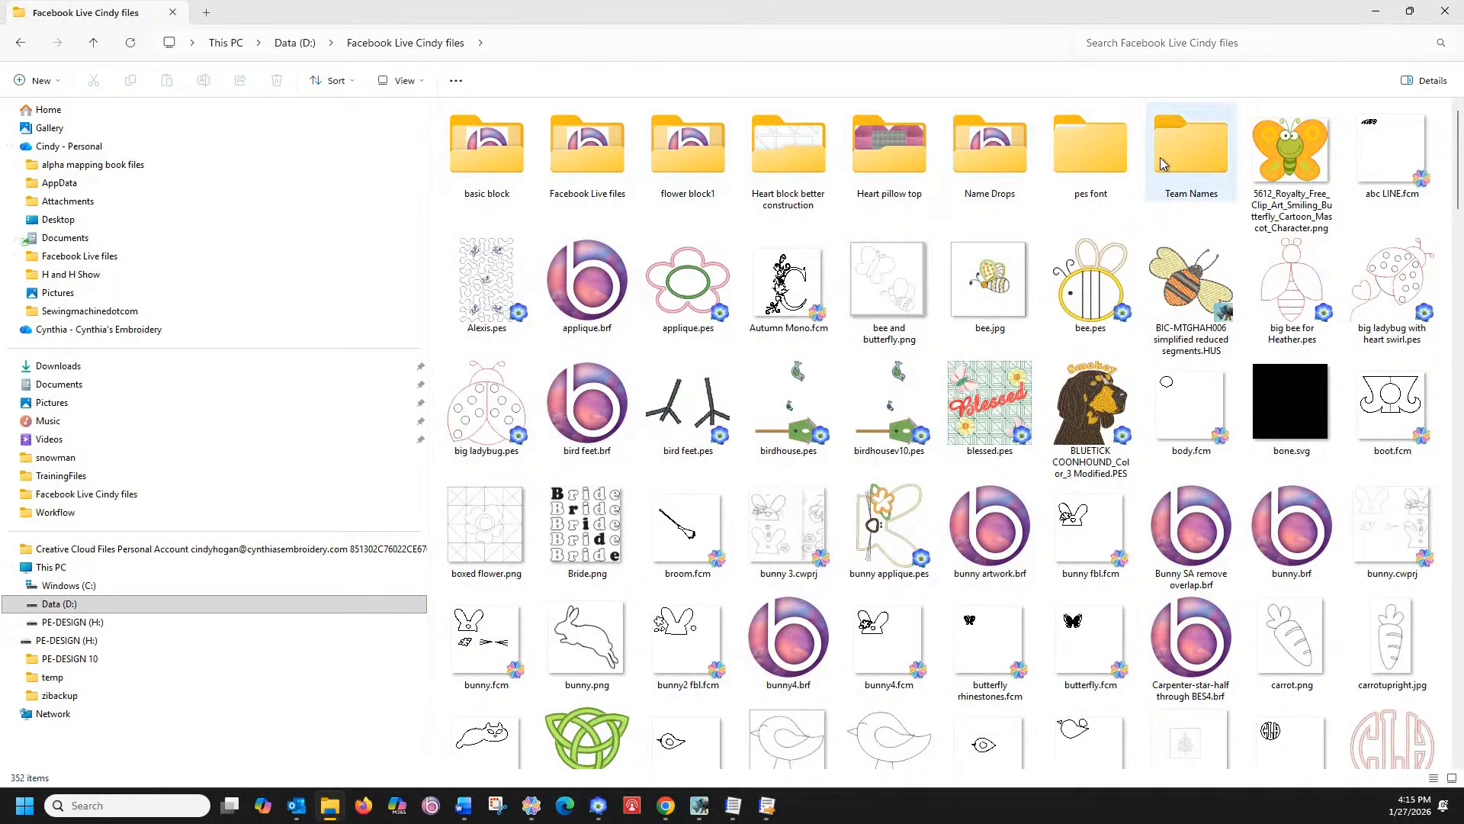
pyautogui.doubleClick(1175, 160)
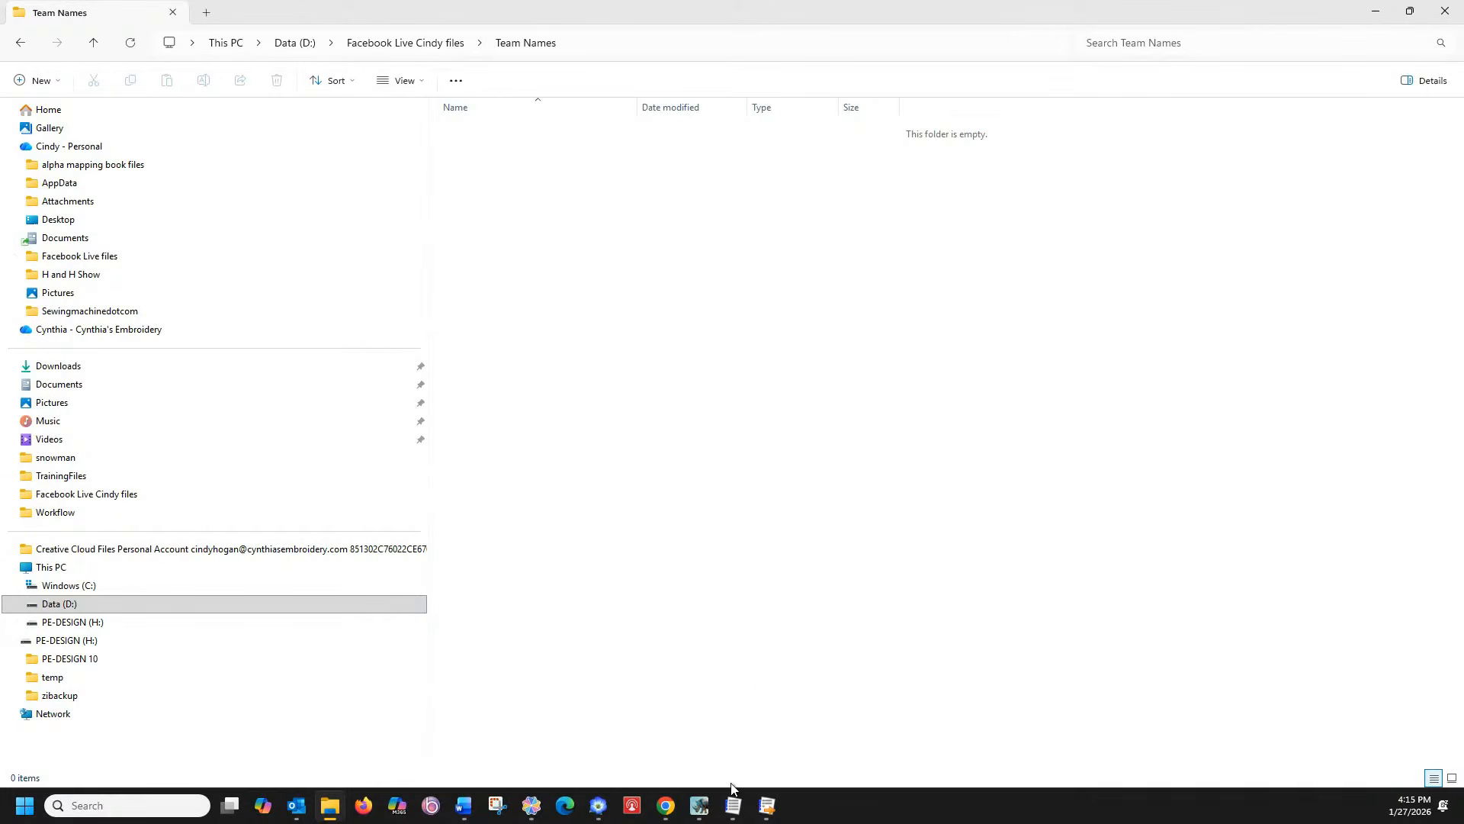
pyautogui.click(696, 807)
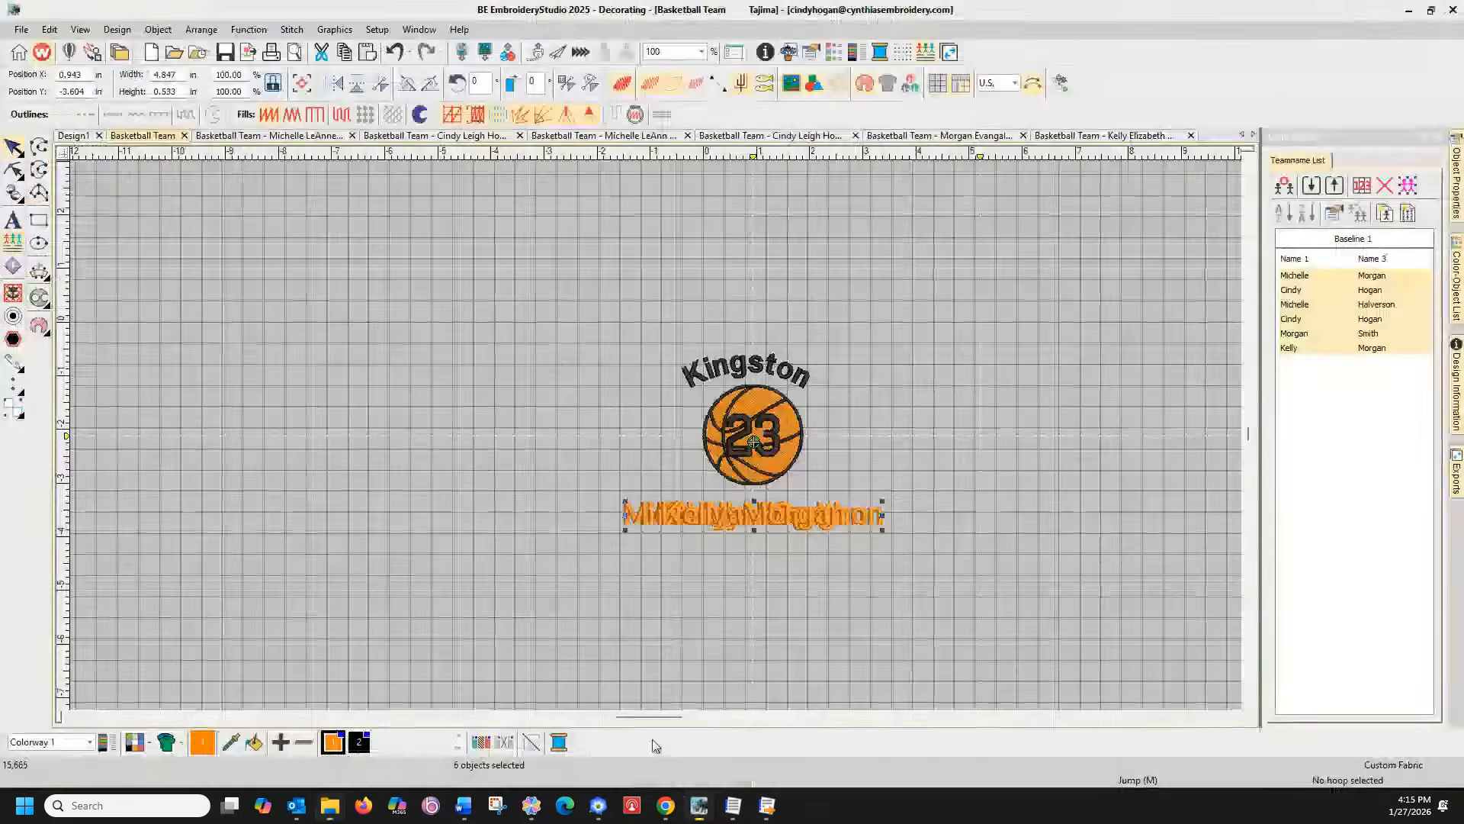
# Export the design again as PES with the Team Names option 'Create multiple output files'
pyautogui.click(19, 29)
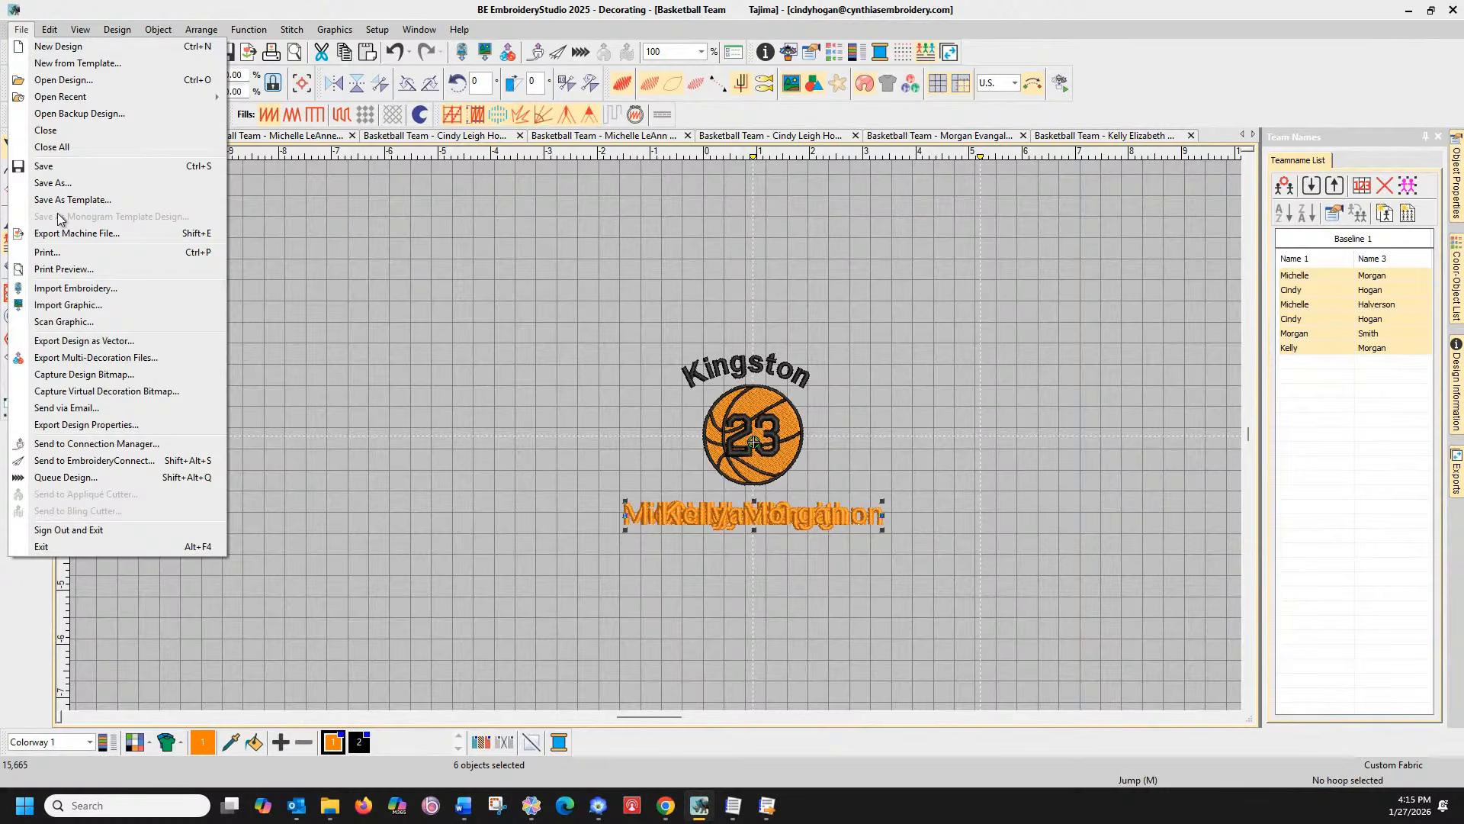
pyautogui.click(69, 234)
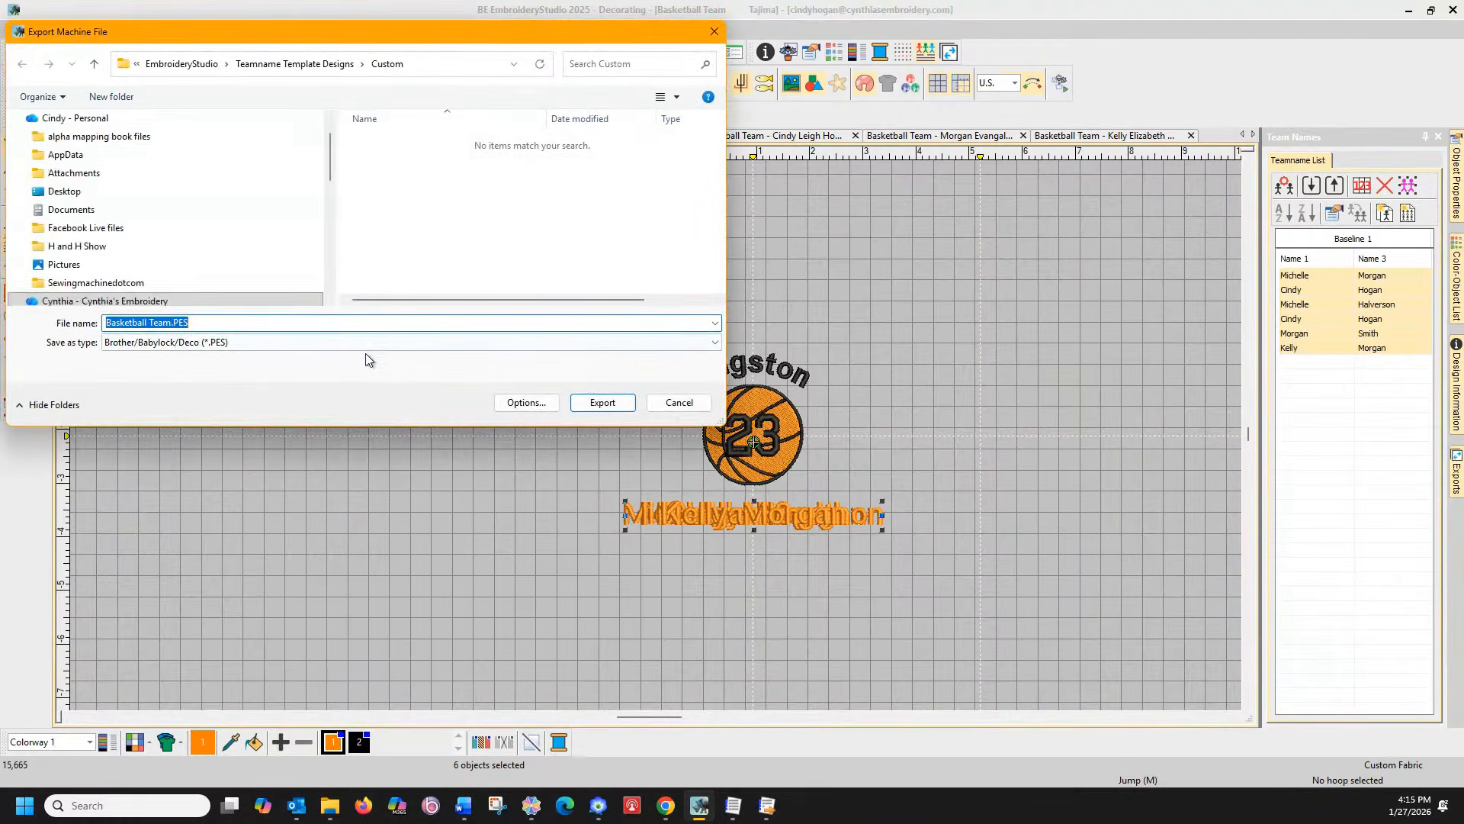
pyautogui.click(530, 402)
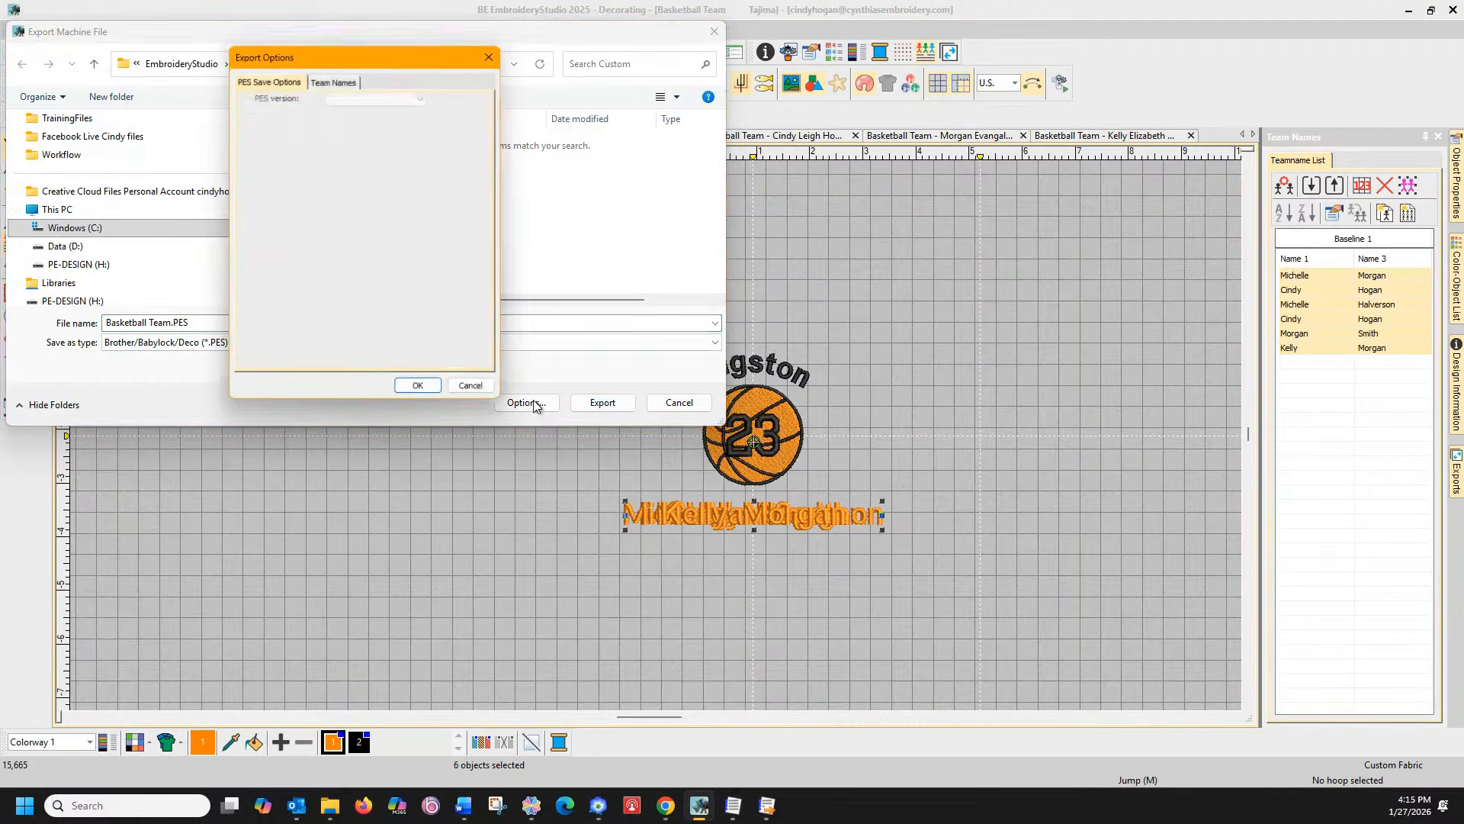
pyautogui.click(334, 82)
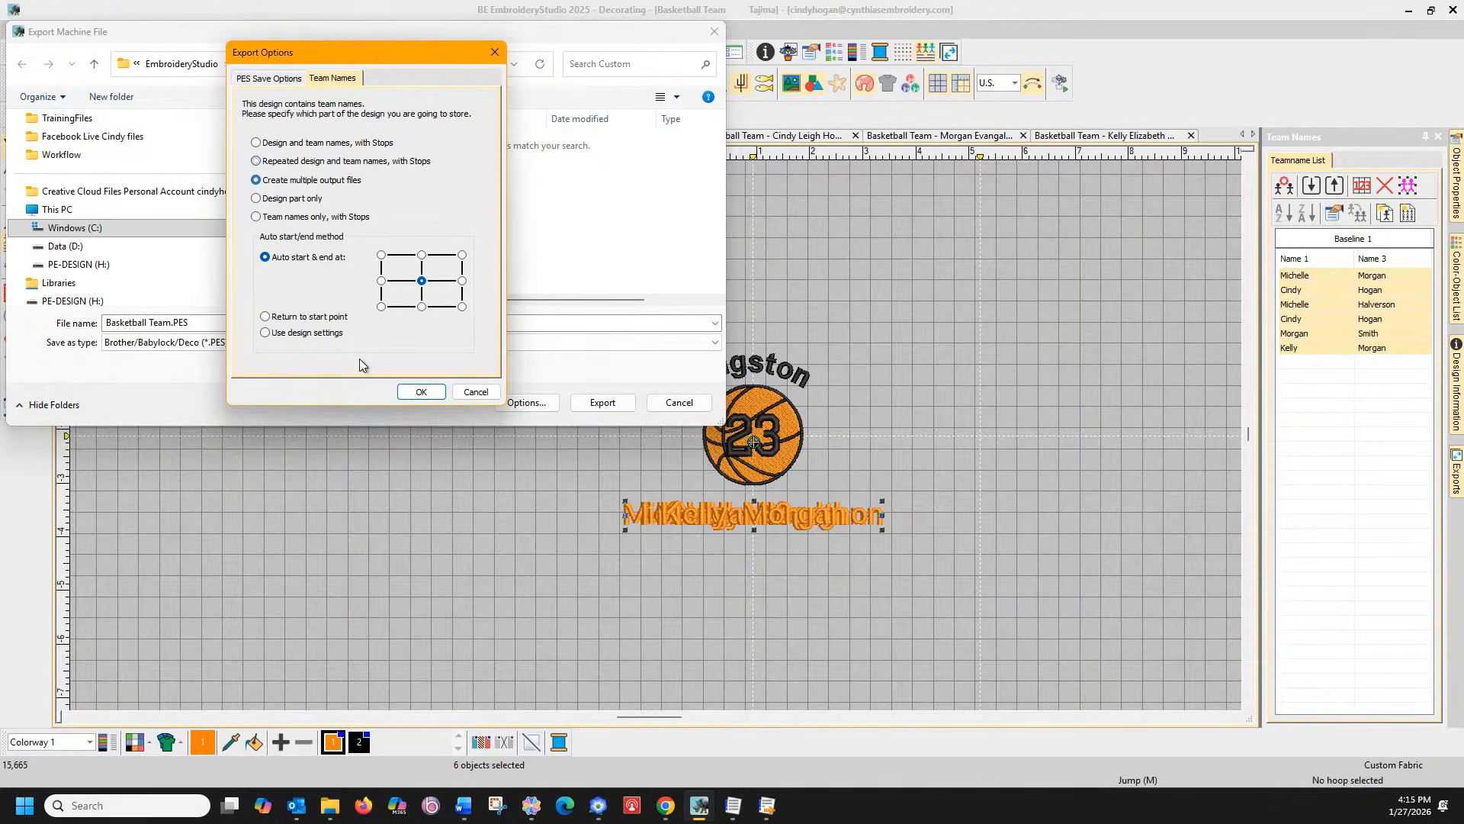
pyautogui.click(421, 392)
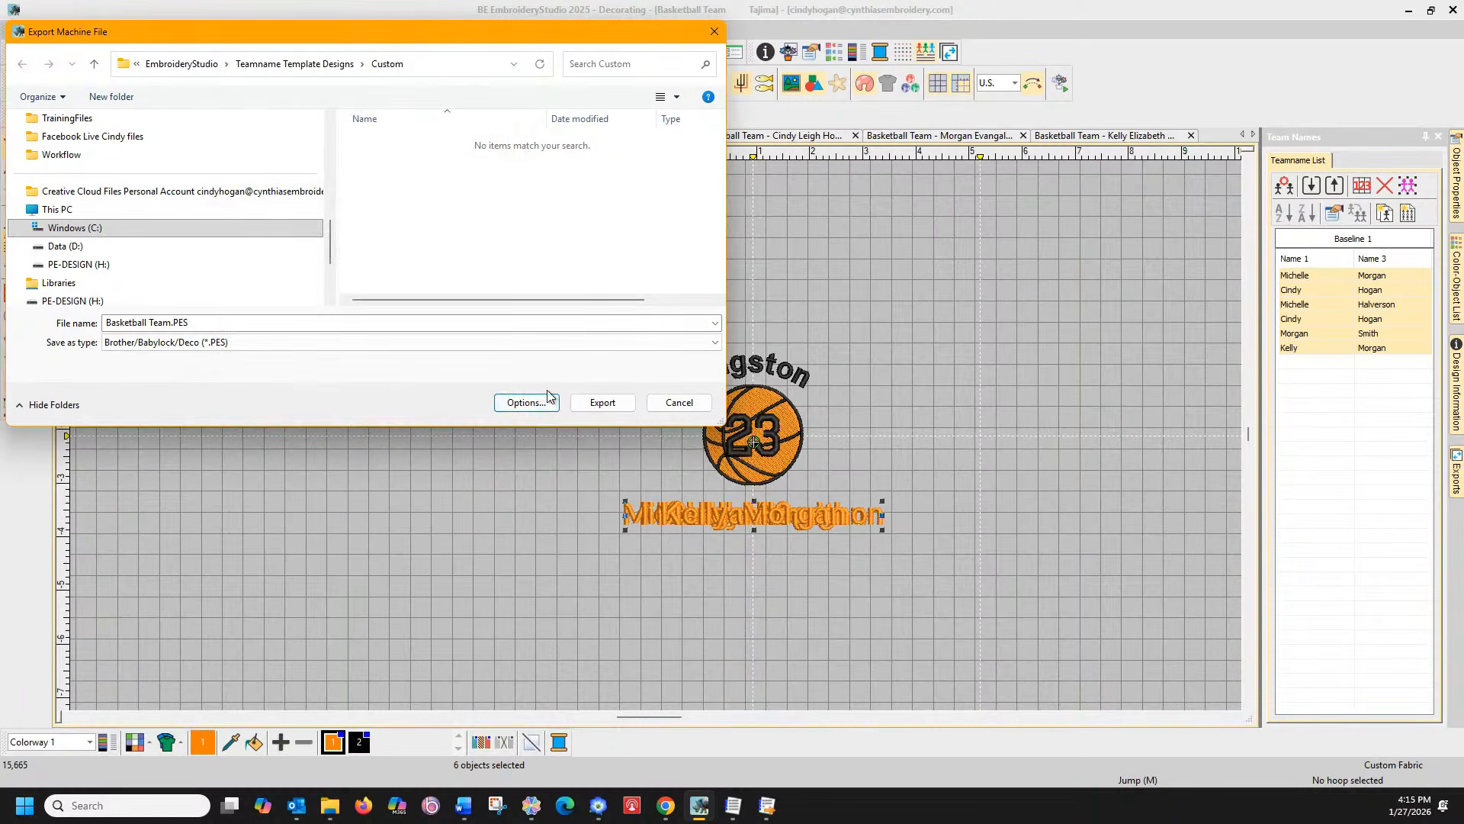
pyautogui.click(594, 408)
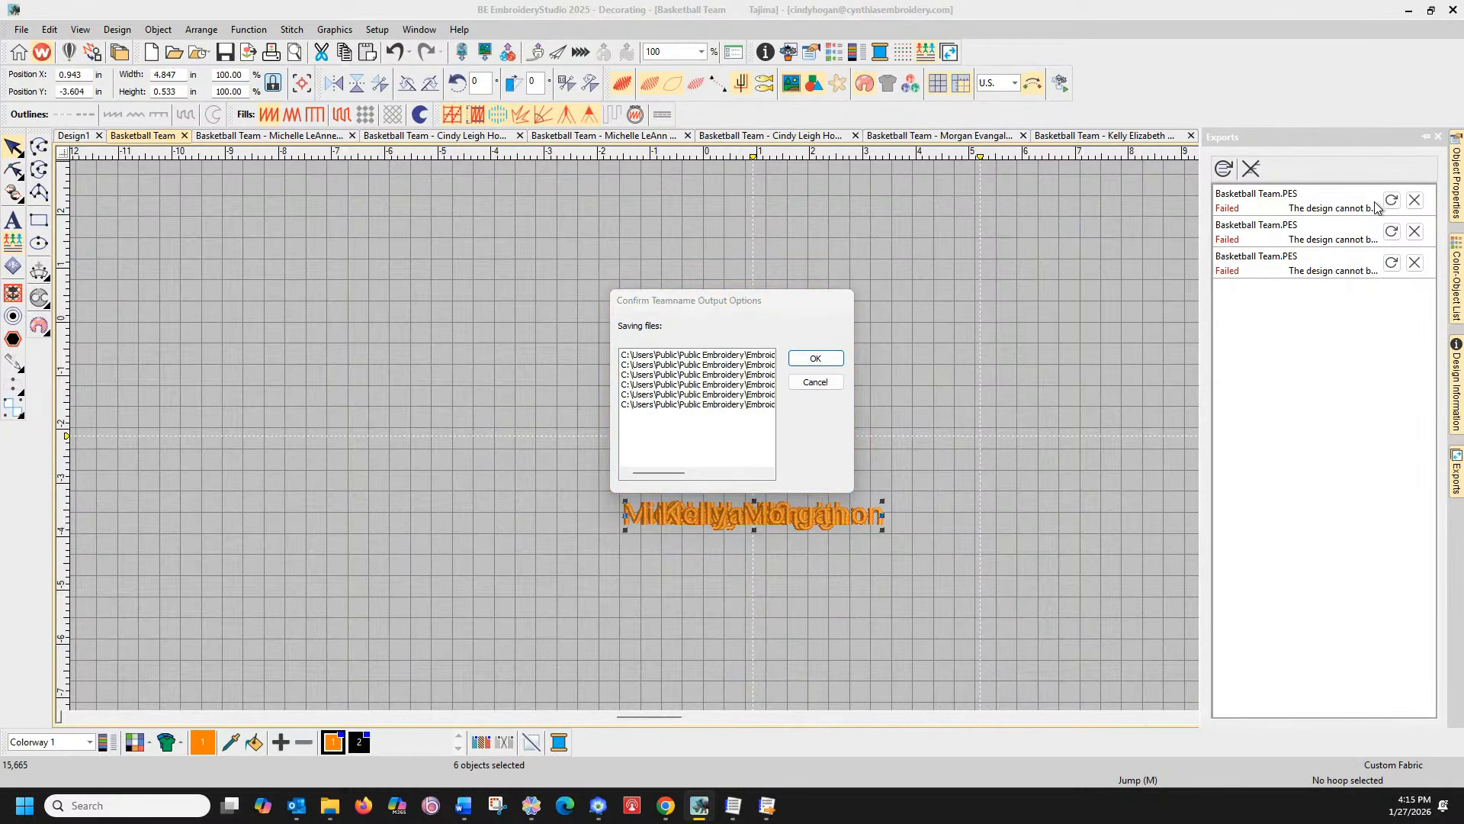
pyautogui.click(808, 358)
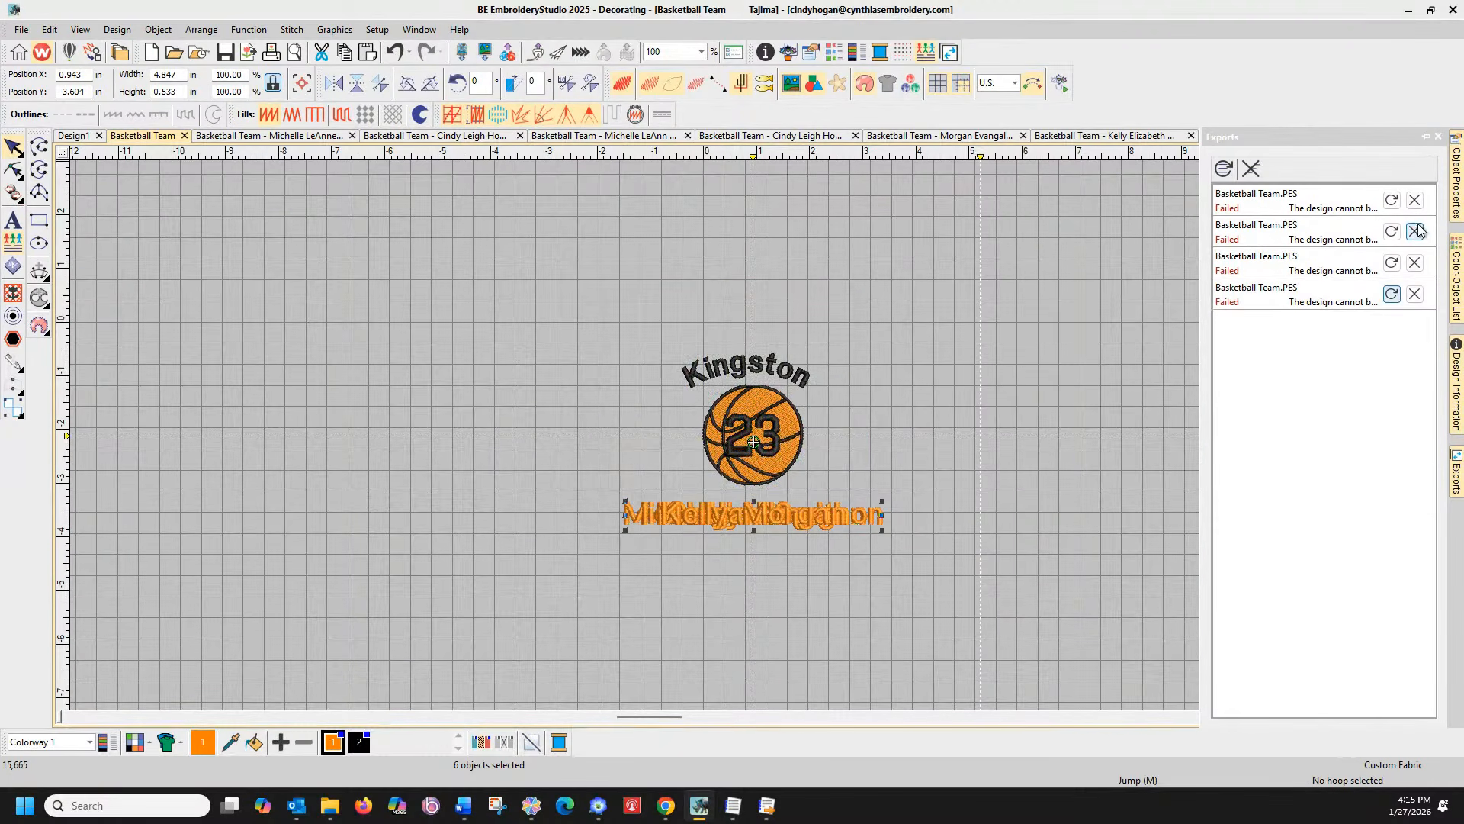
# Remove the four failed Basketball Team.PES entries from the Exports list and close it
pyautogui.click(1414, 201)
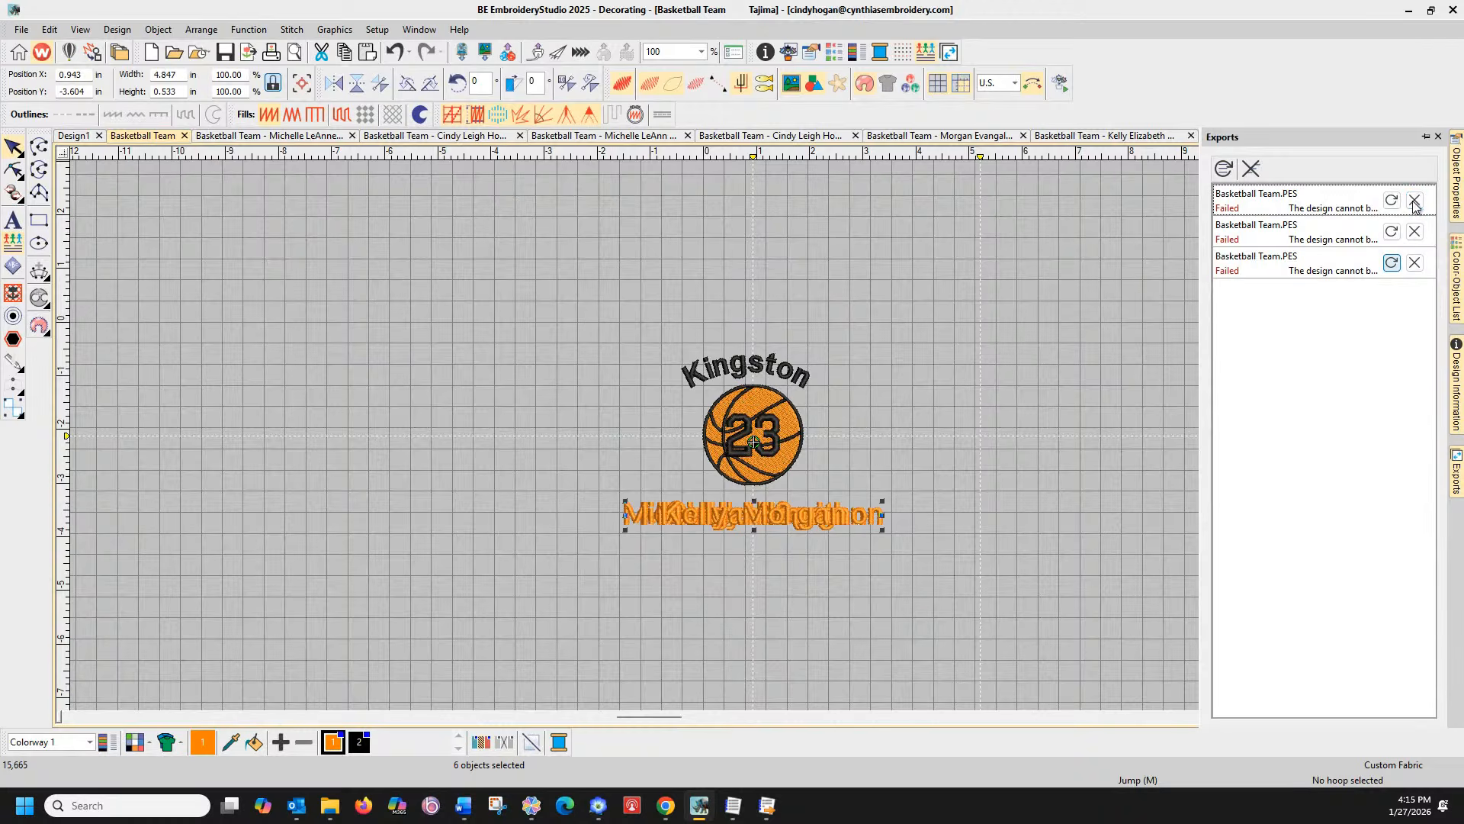
pyautogui.click(1414, 200)
pyautogui.click(1414, 200)
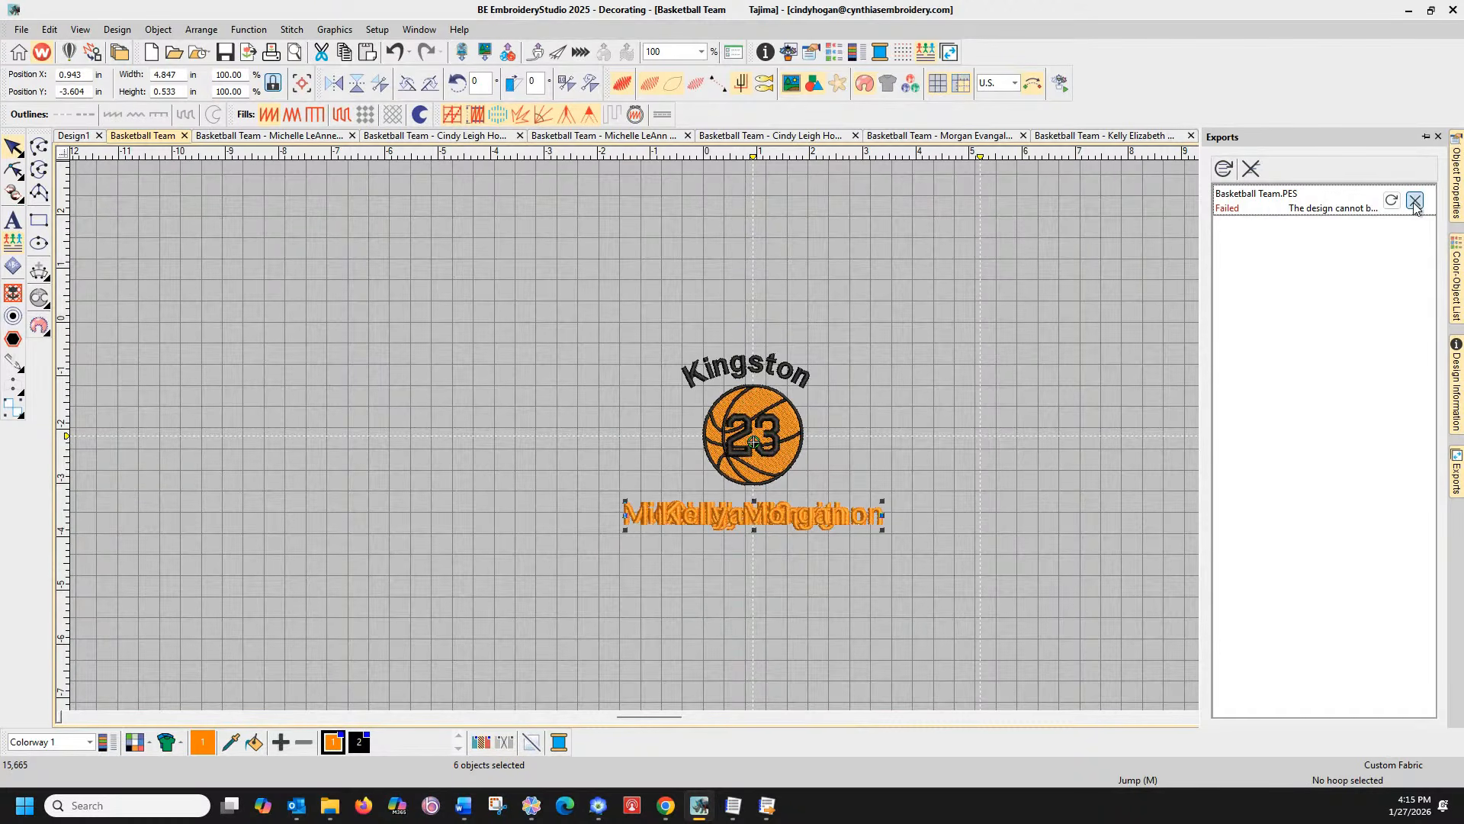
pyautogui.click(1415, 200)
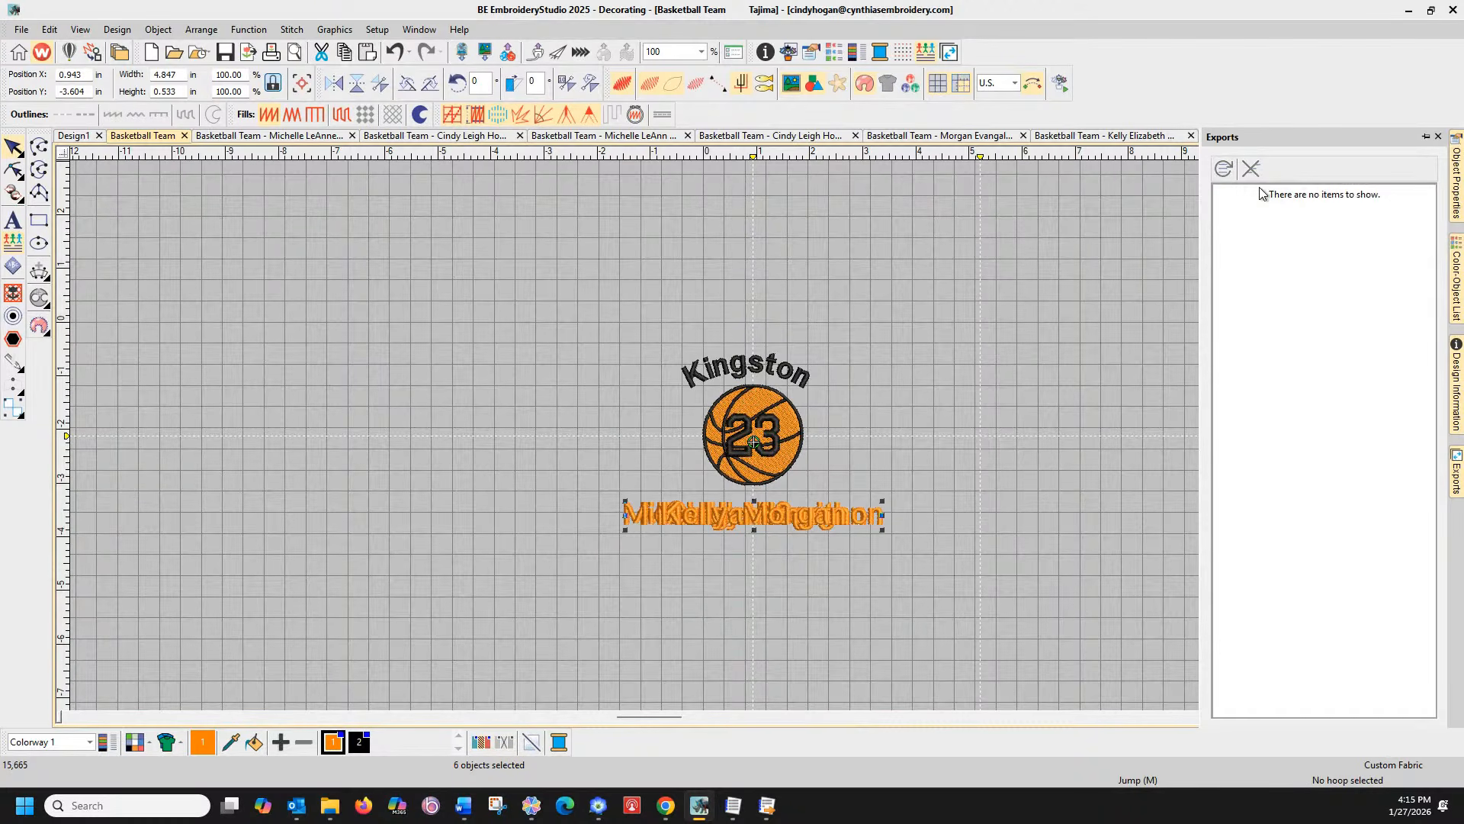
pyautogui.click(1439, 138)
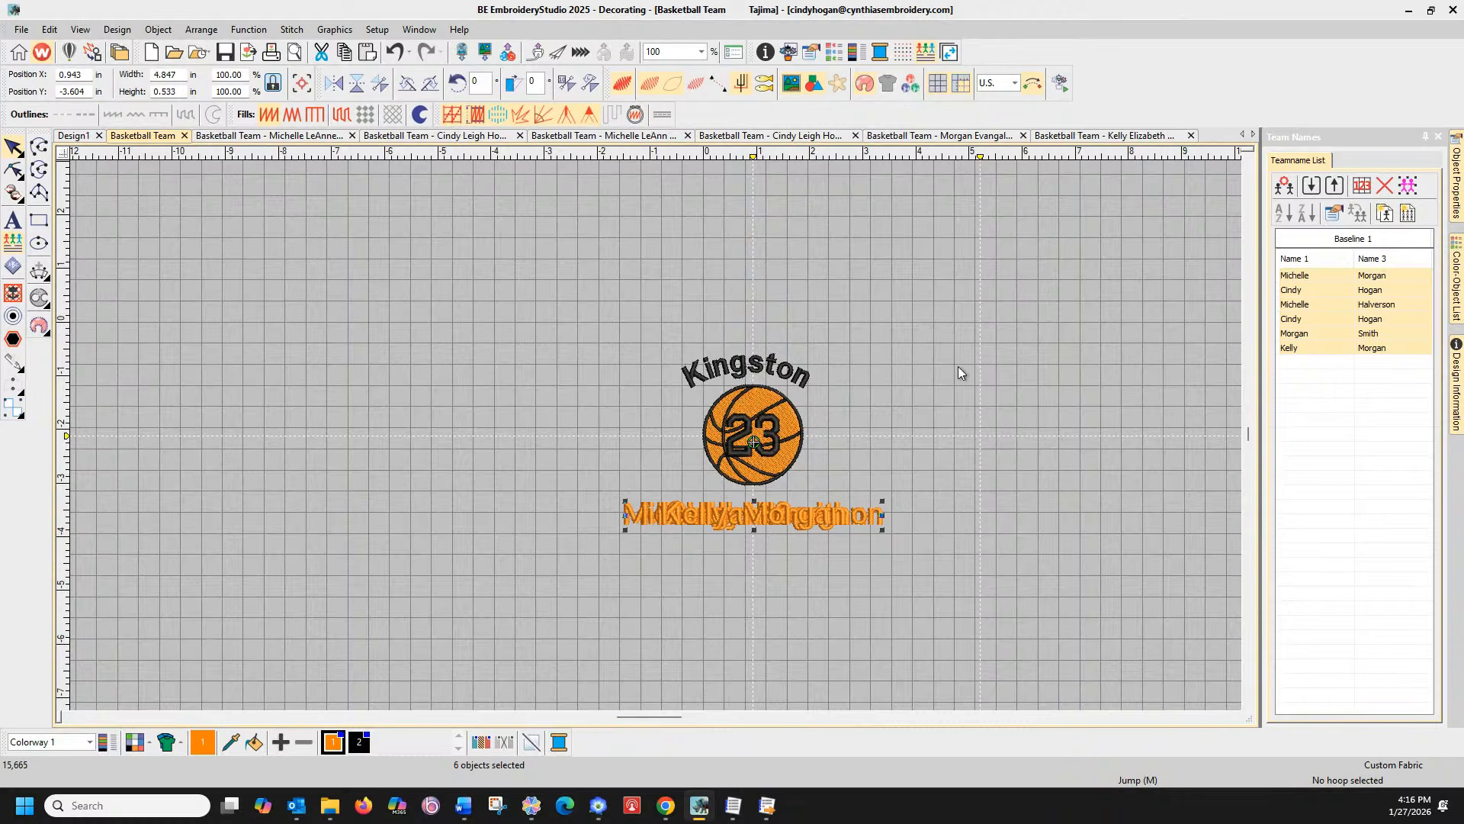